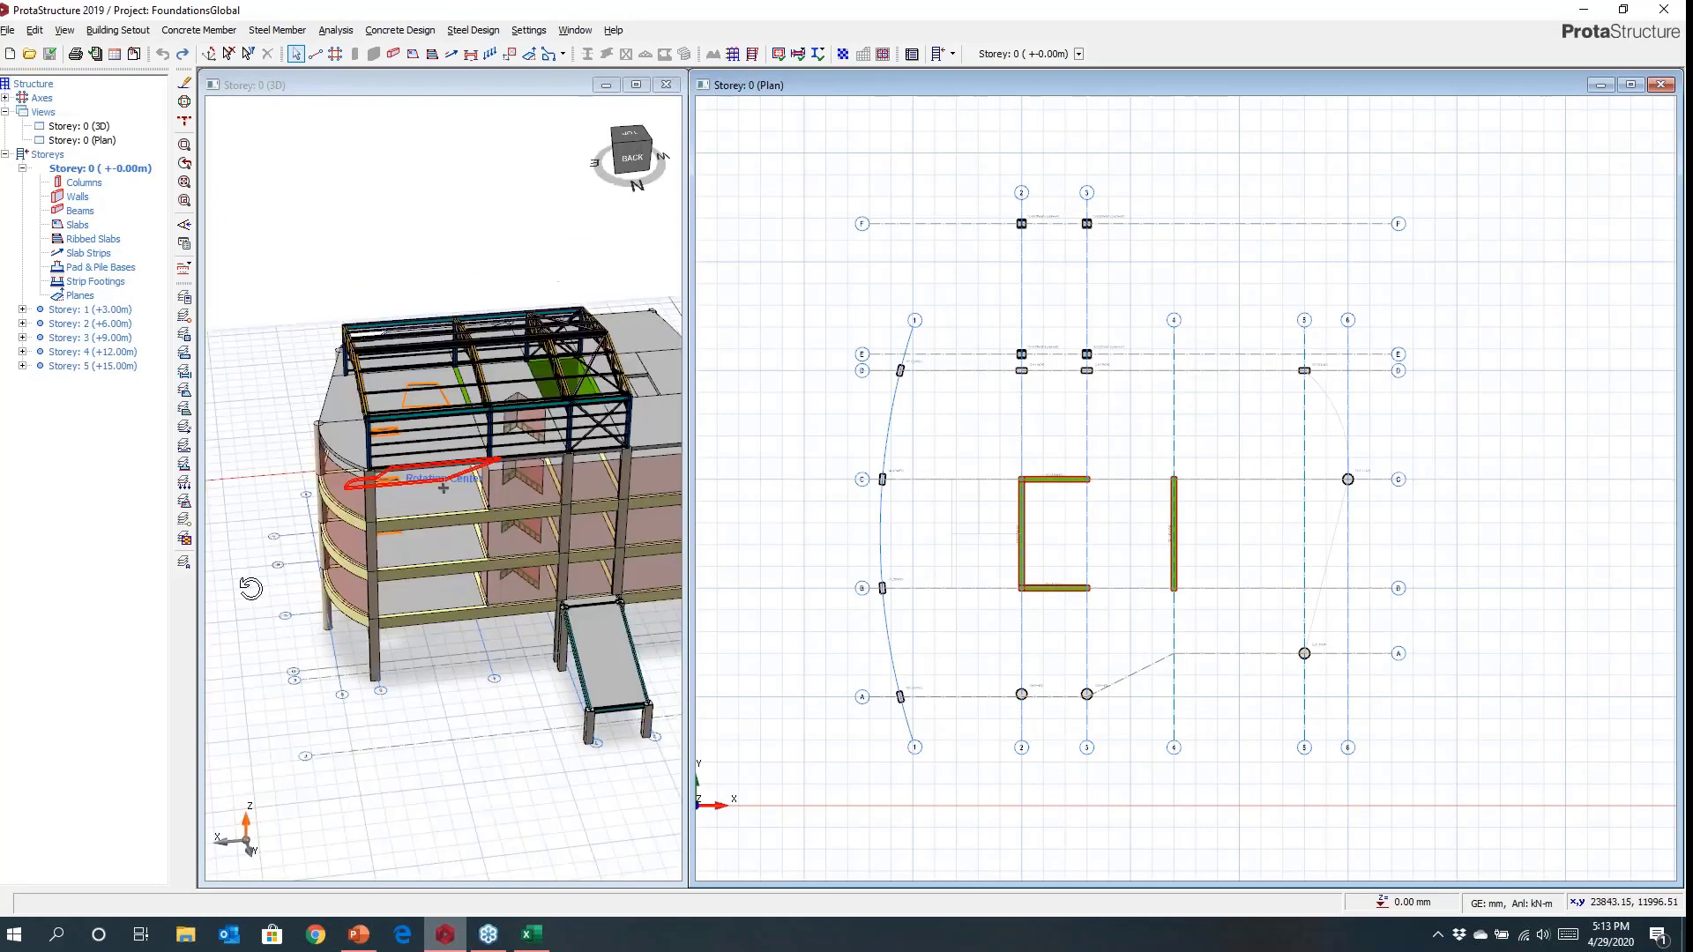
pyautogui.moveTo(445, 561)
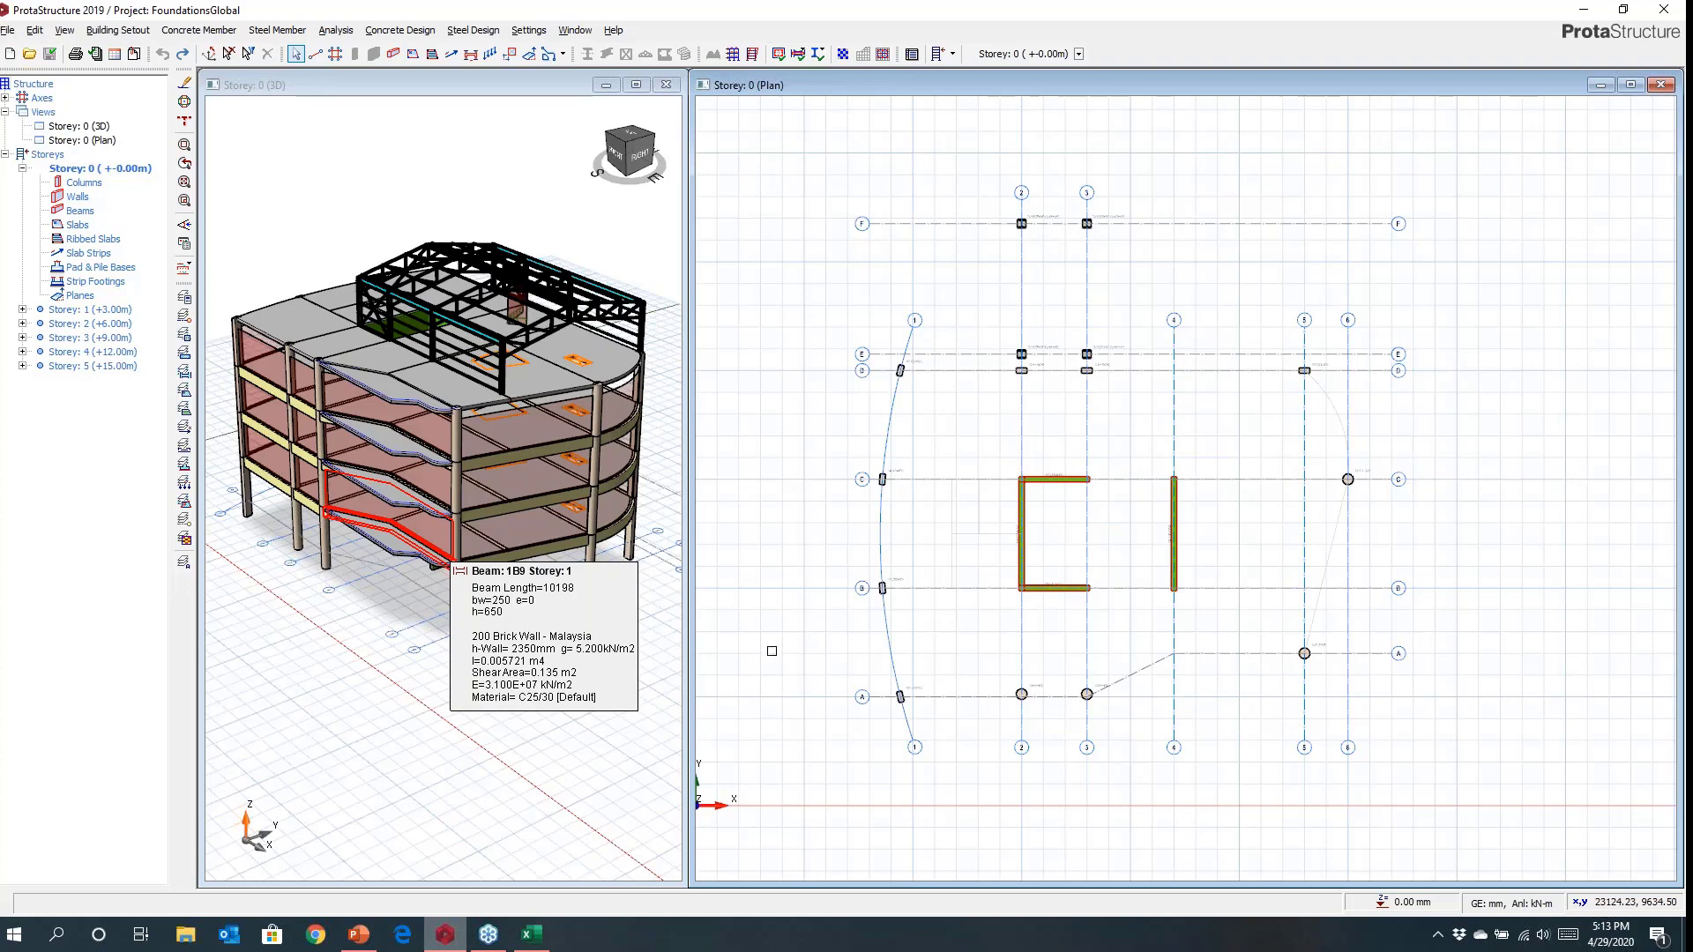
pyautogui.moveTo(909, 582); pyautogui.dragTo(812, 540, button='middle')
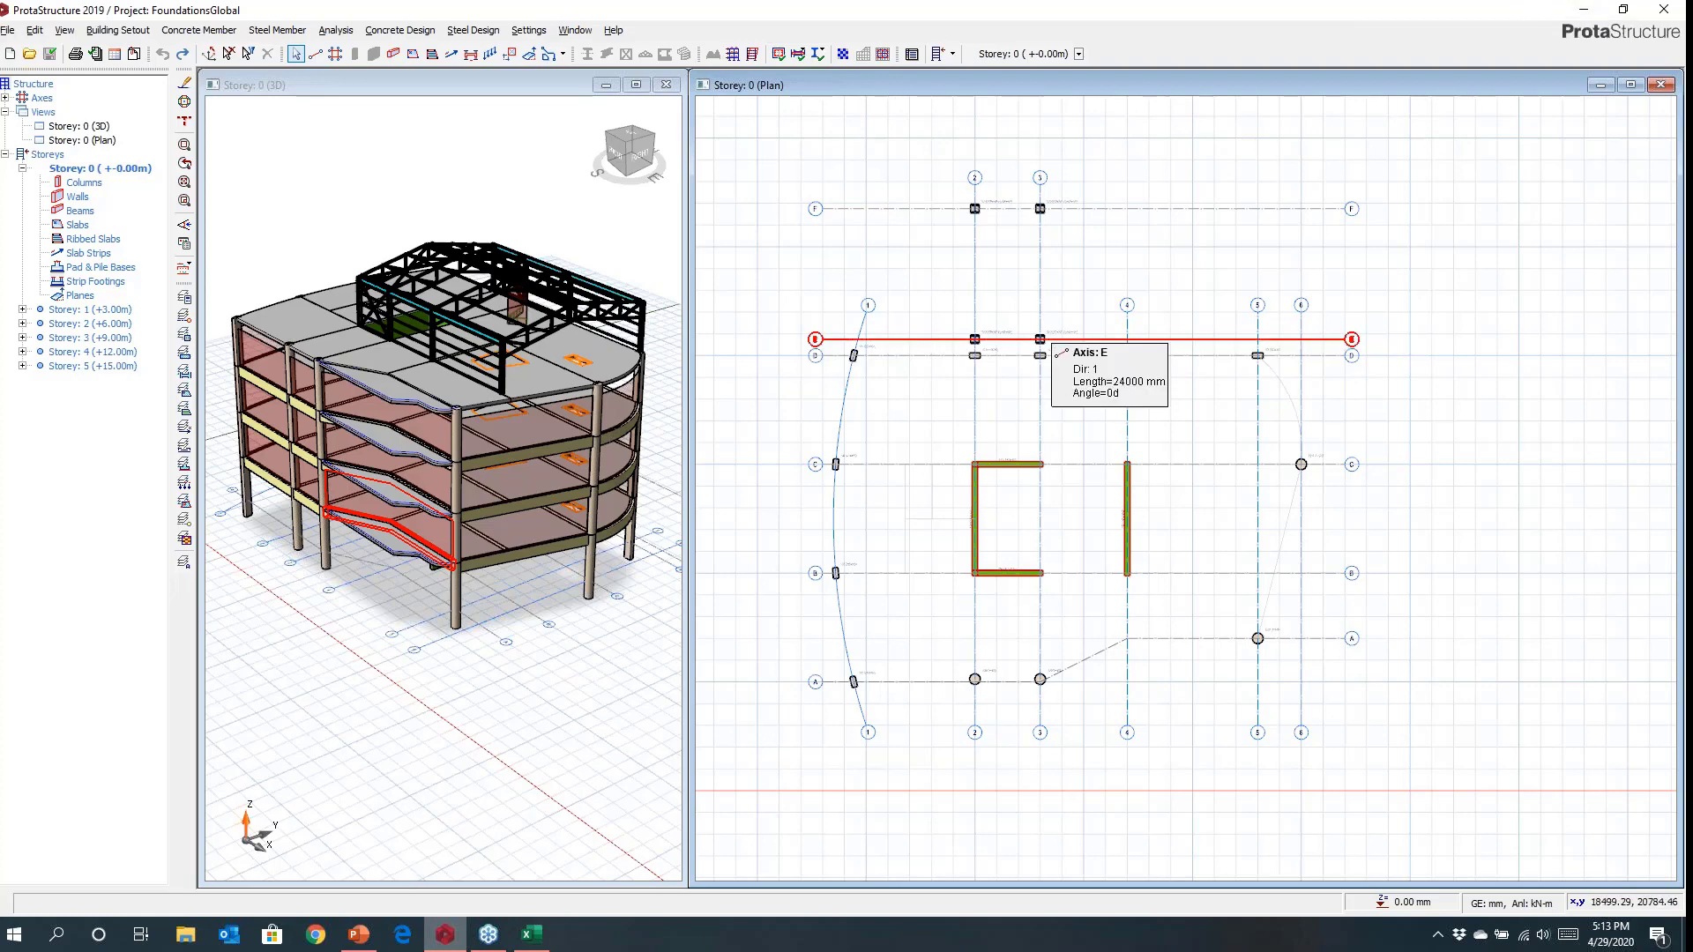
# Switch to ProtaDetails, open the project ijm19 and create a new blank drawing.
pyautogui.click(1586, 20)
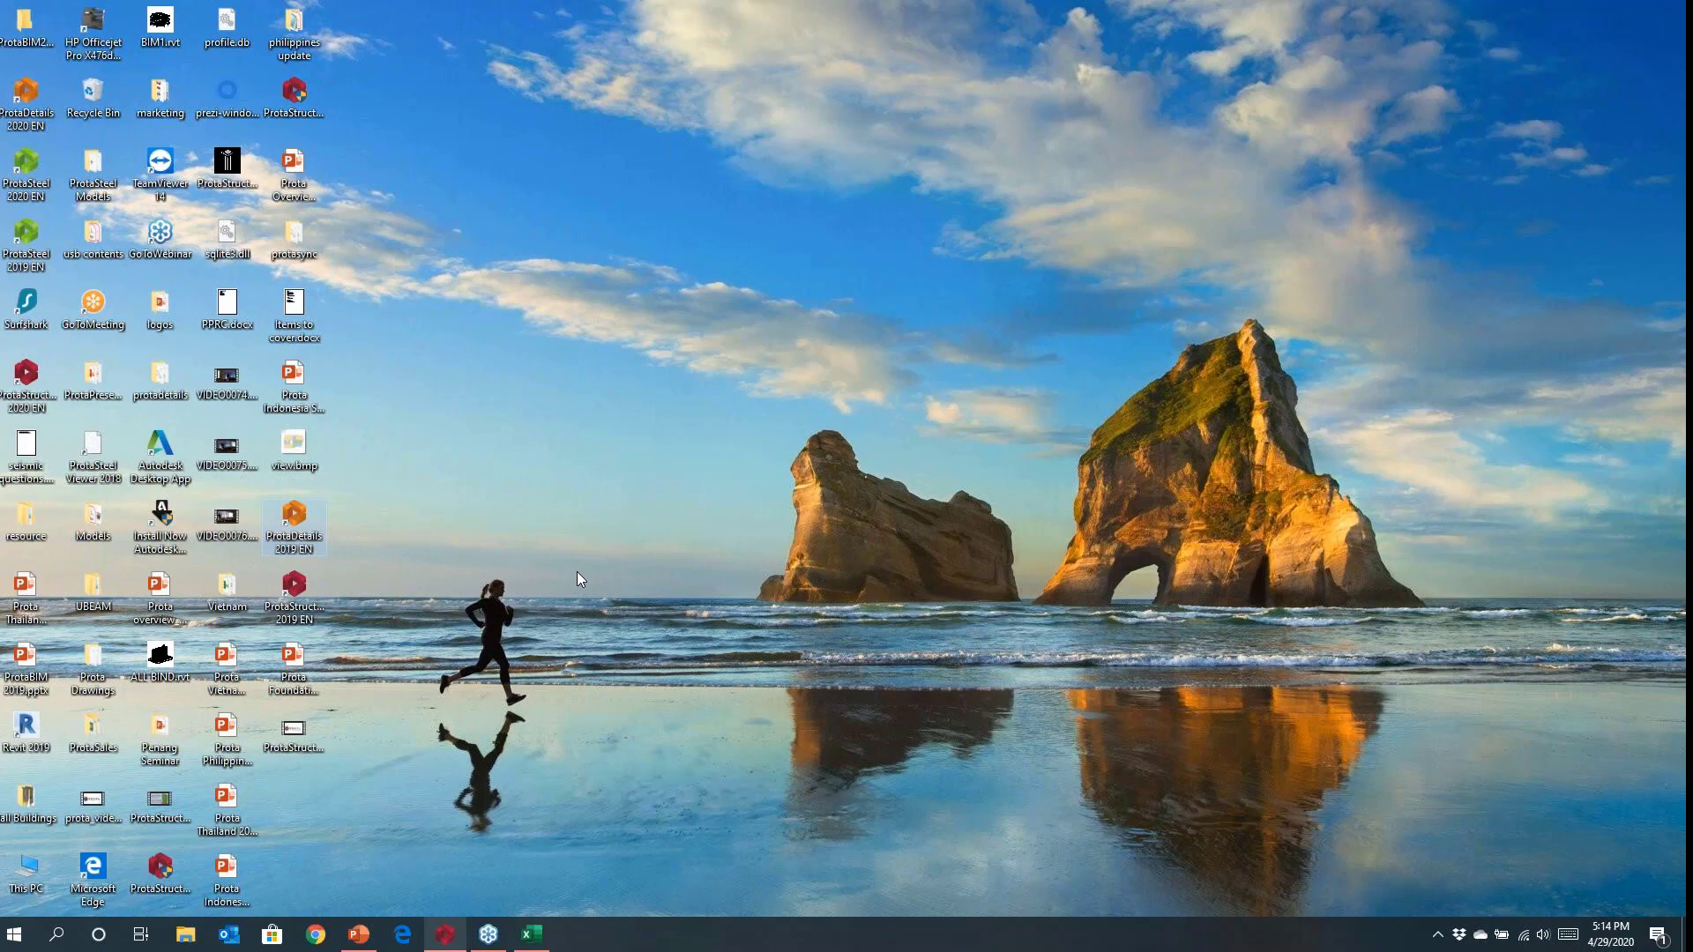
pyautogui.click(446, 939)
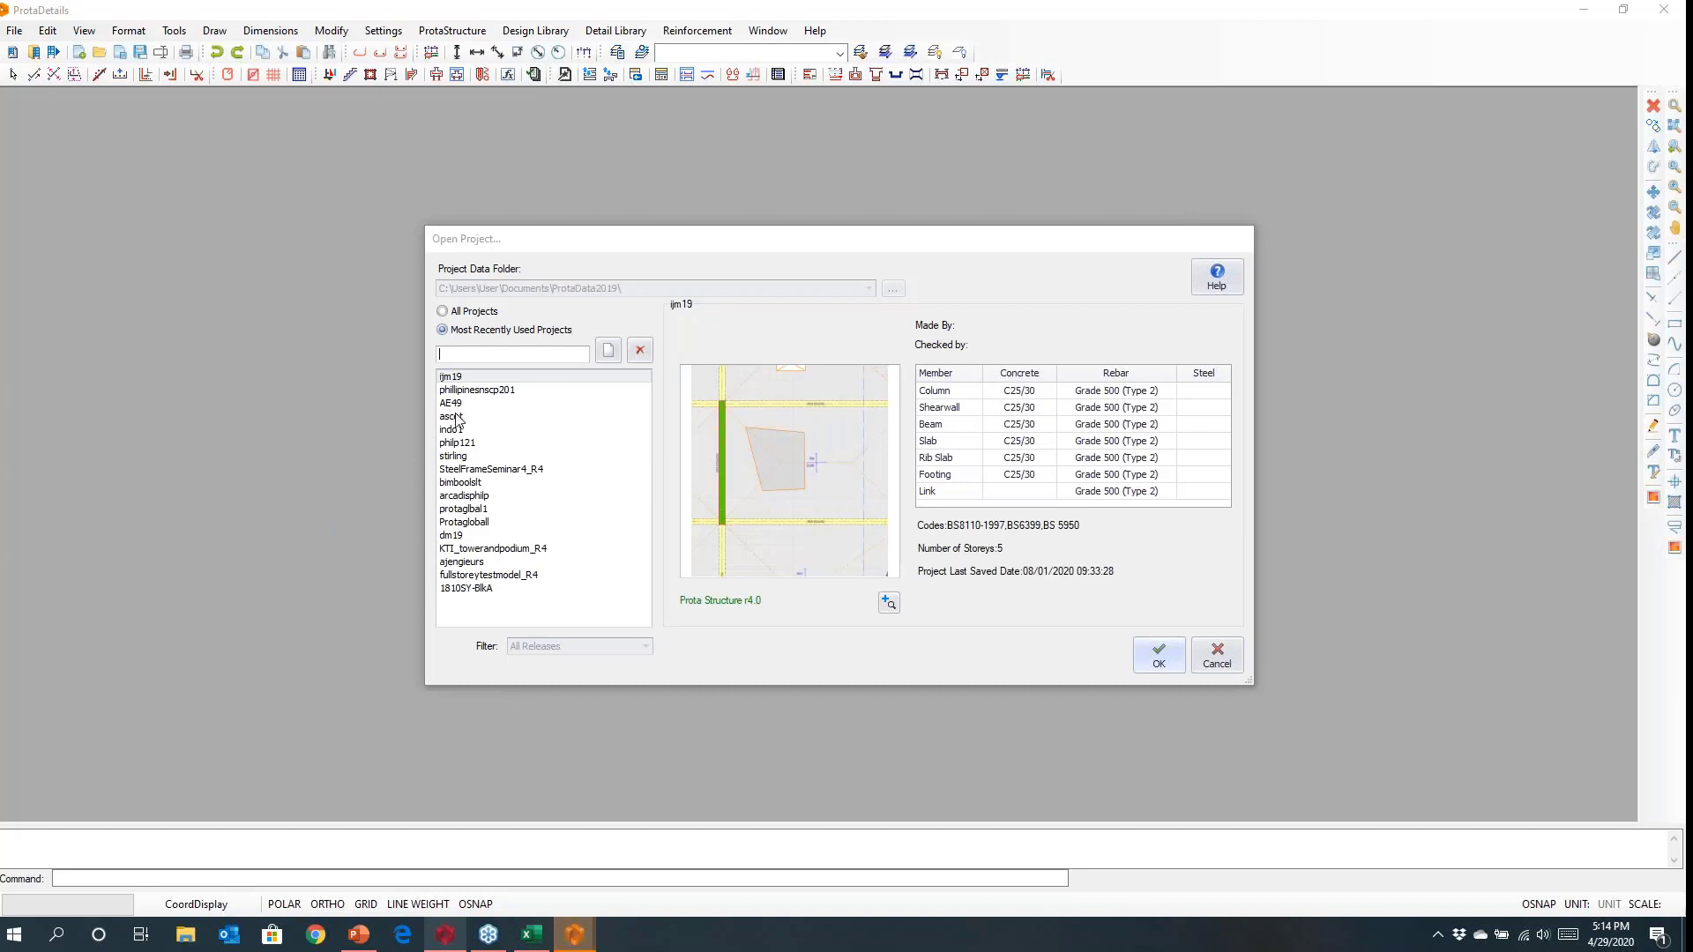
pyautogui.click(1160, 659)
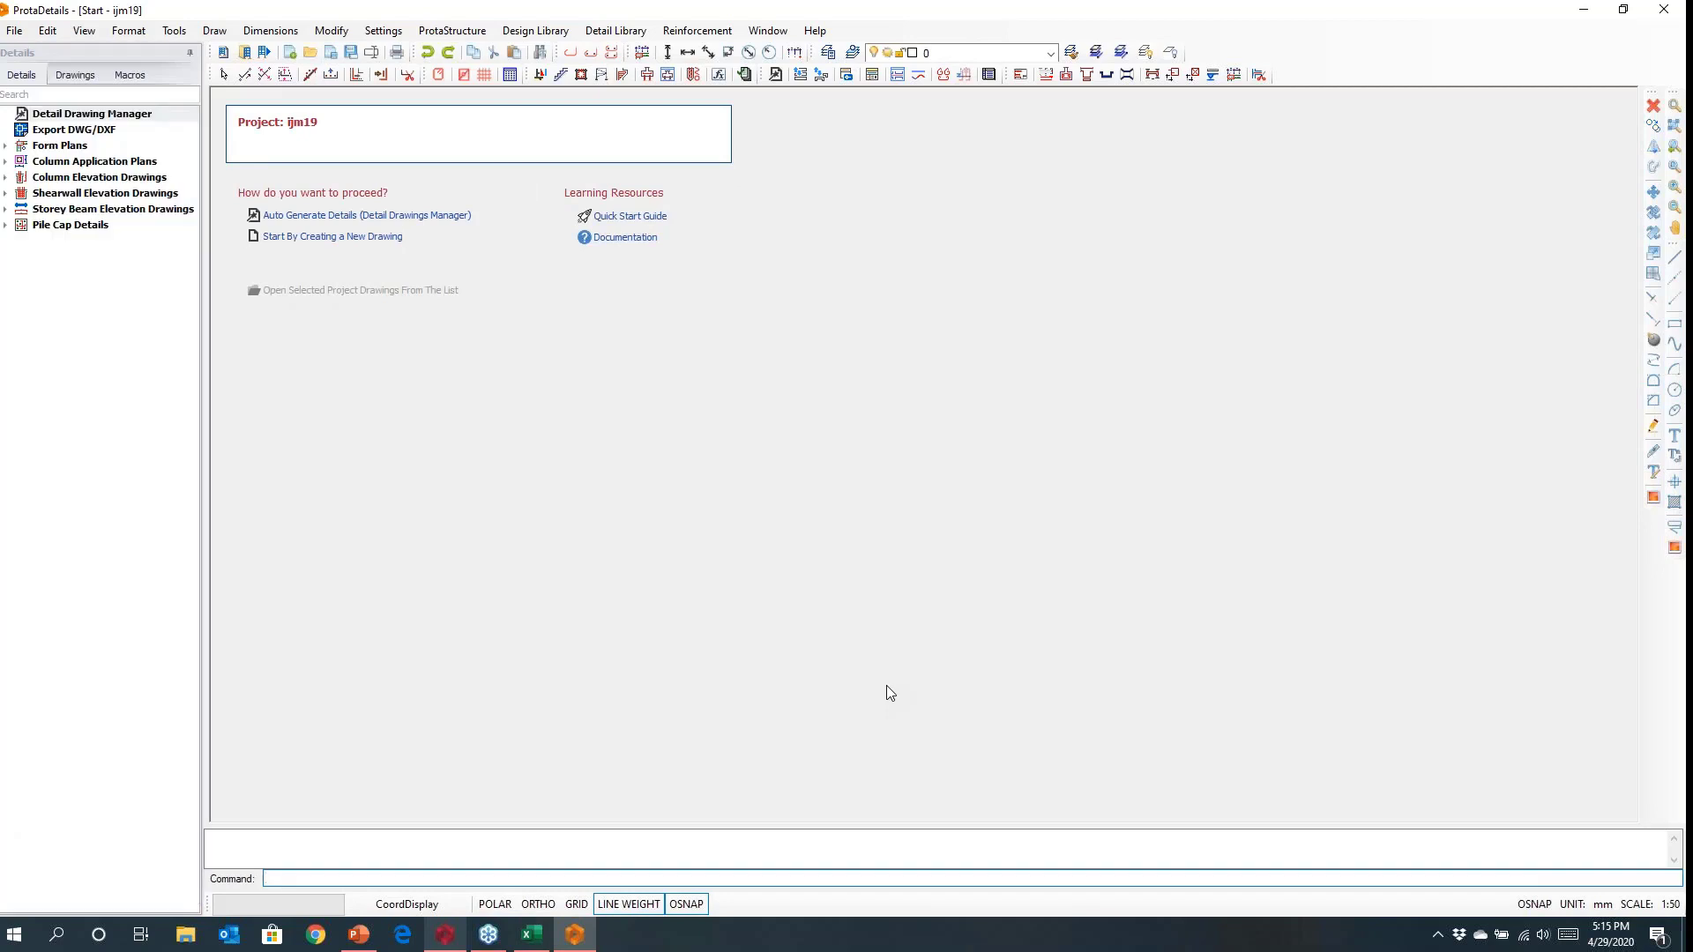
pyautogui.click(289, 52)
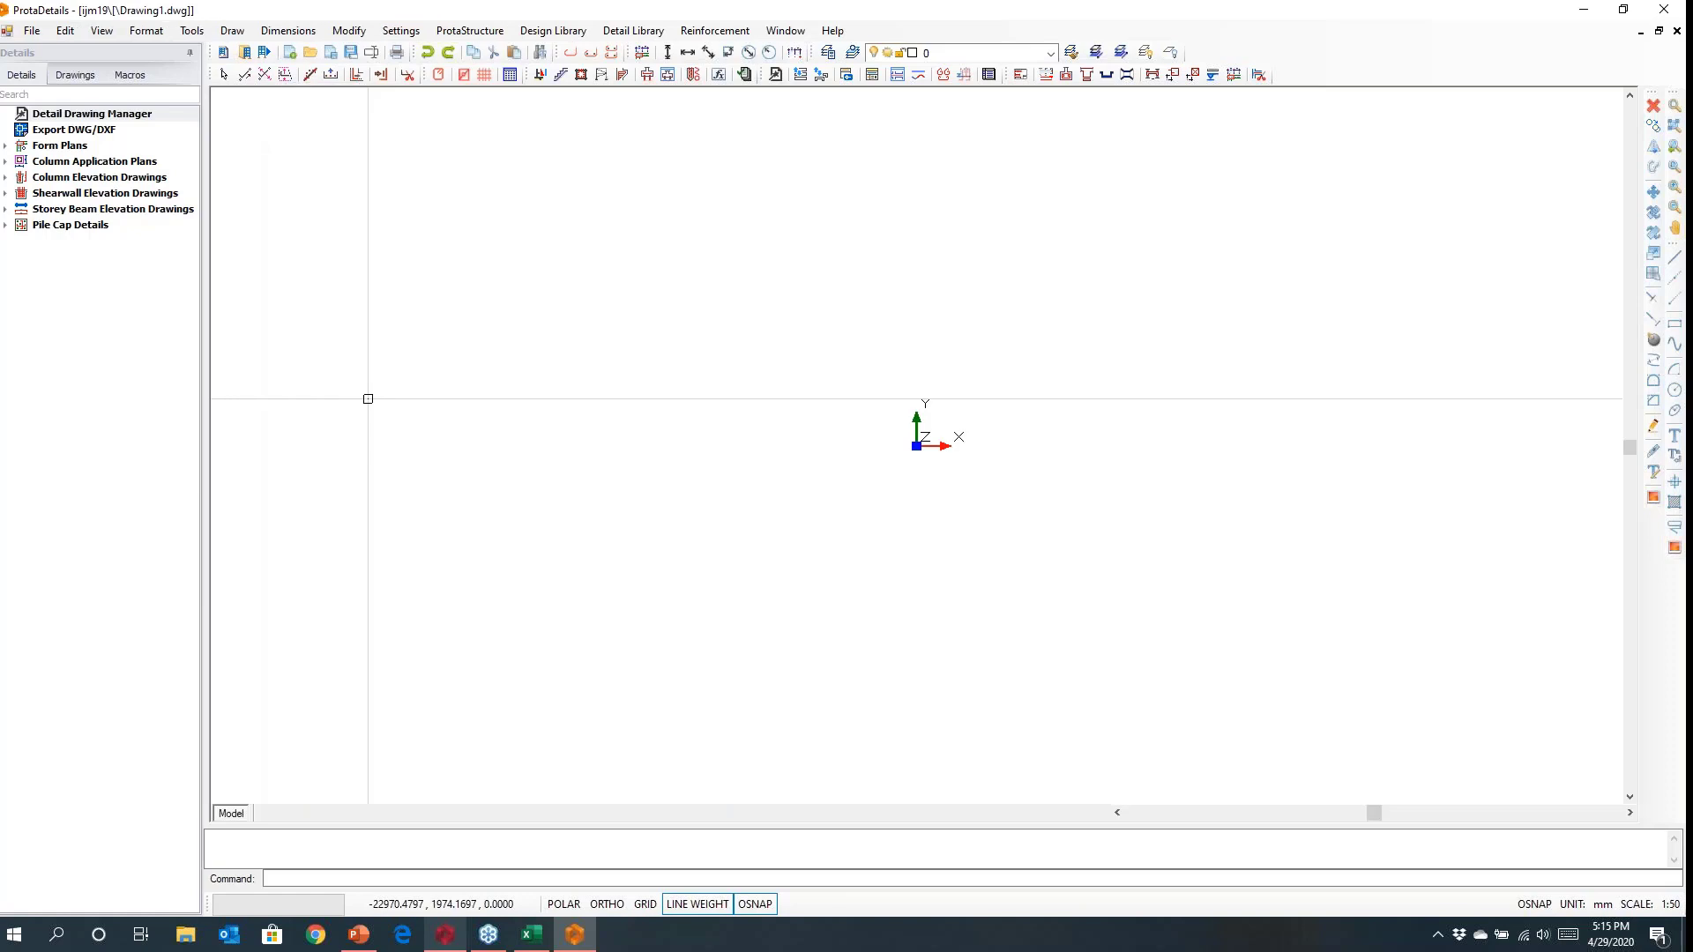
# Start a Pile Design with a circular section, bored pile type, circular stirrups and a section diameter of 150 mm.
pyautogui.click(553, 30)
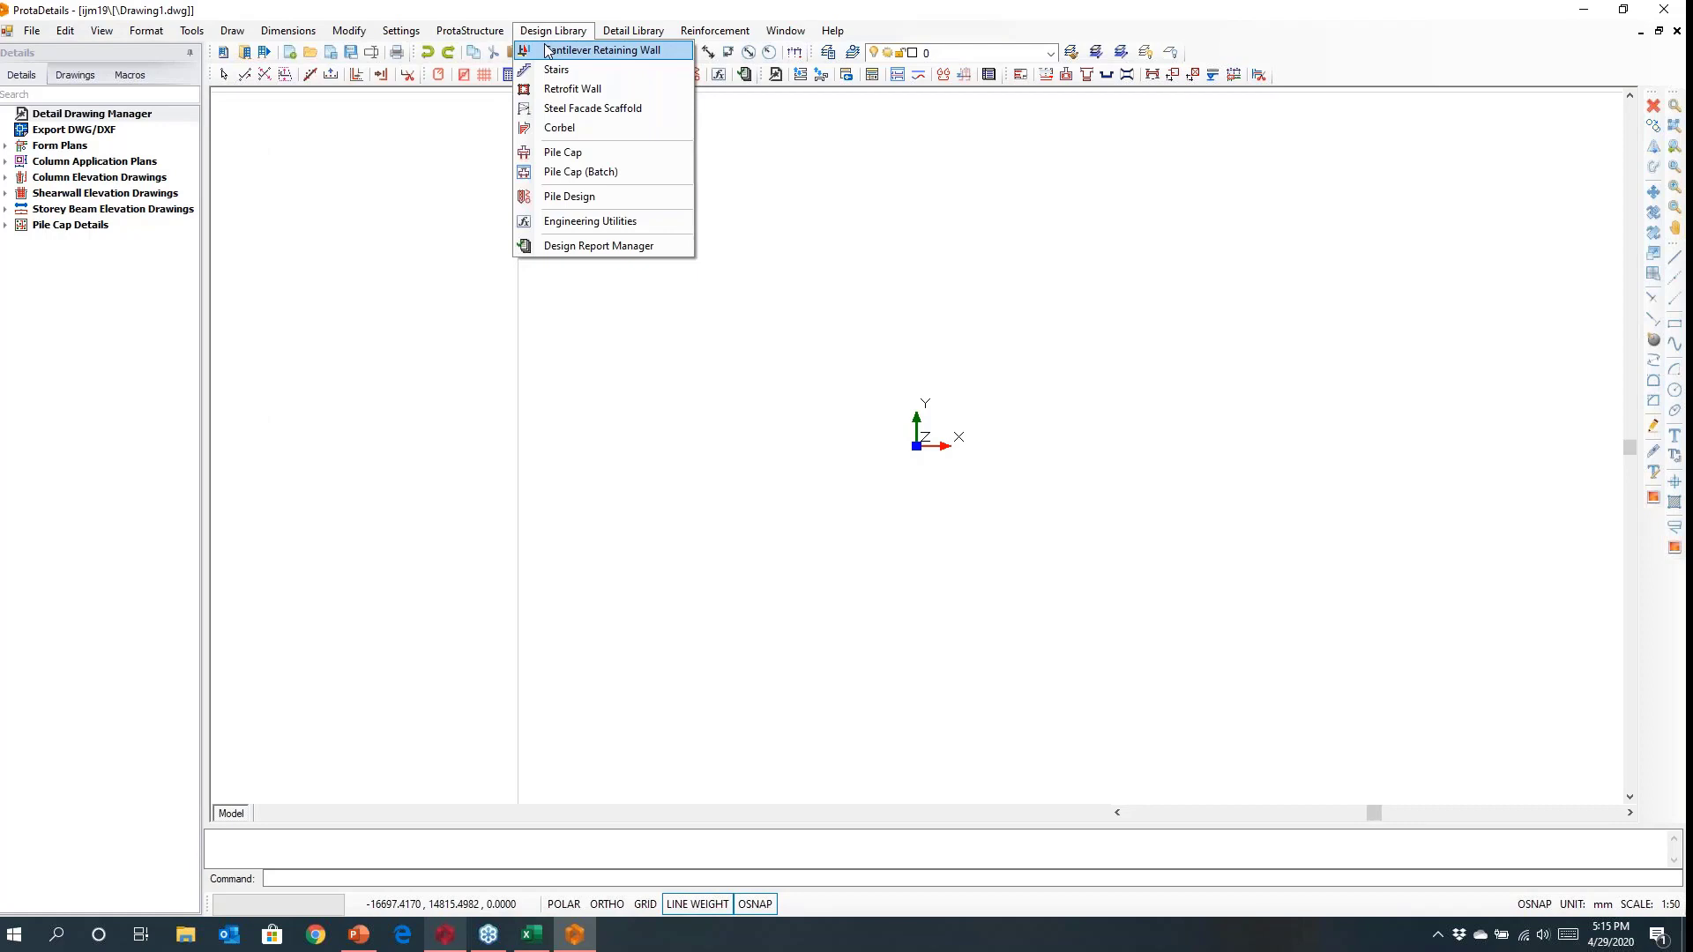
pyautogui.click(574, 196)
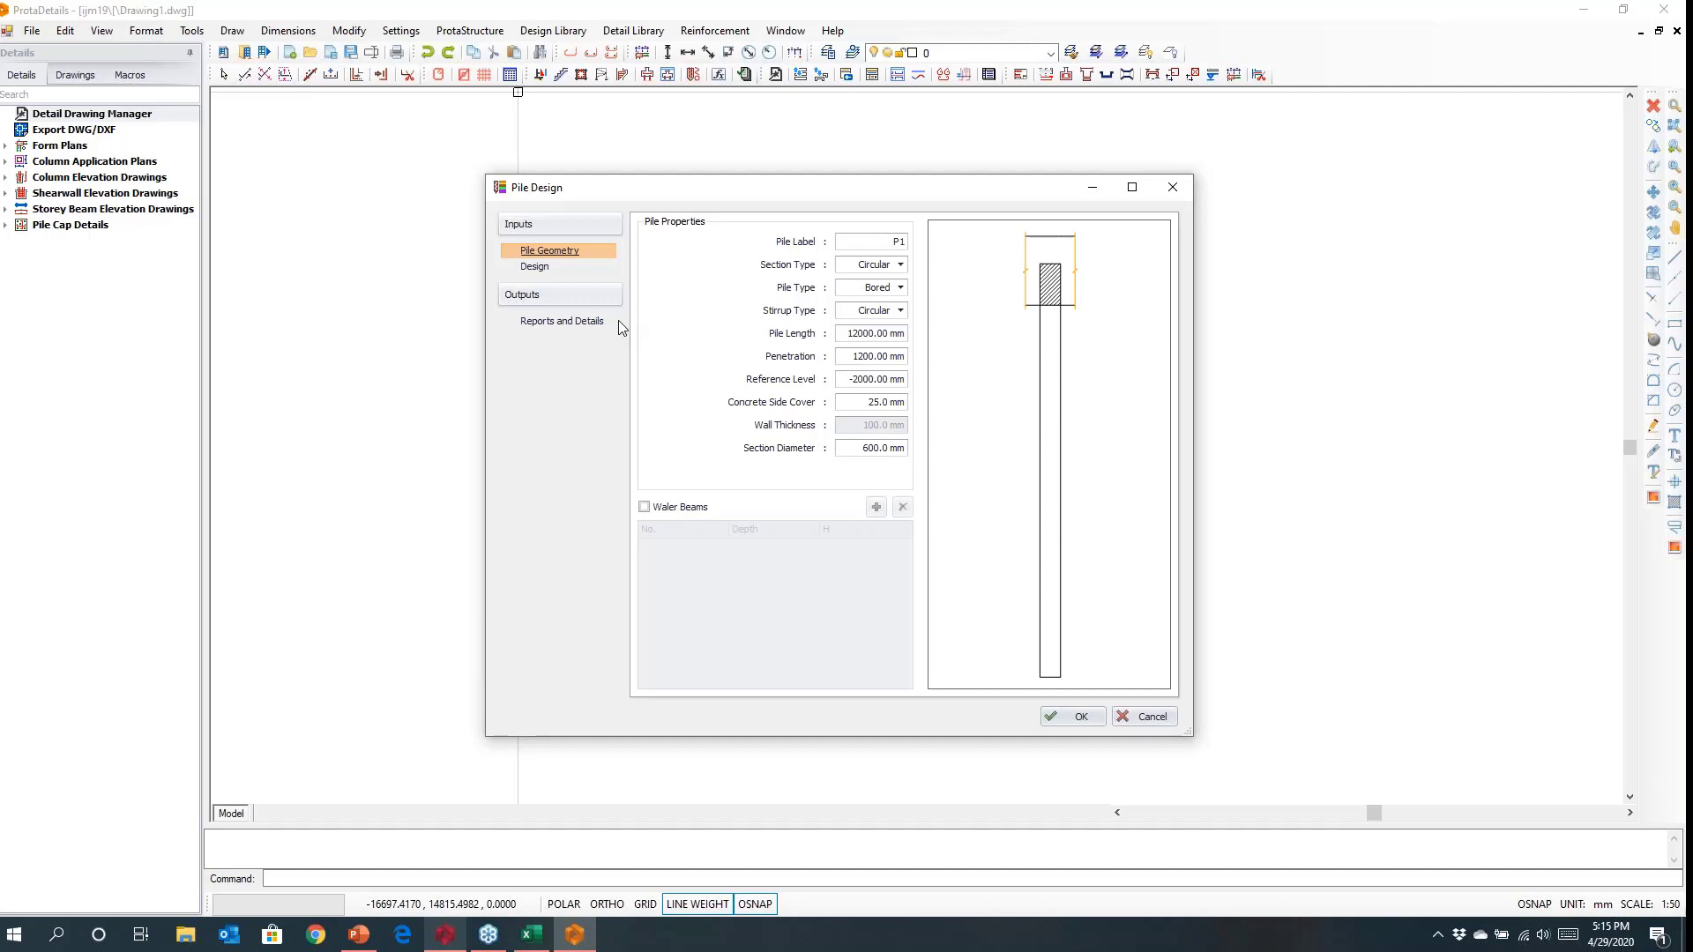
pyautogui.click(899, 265)
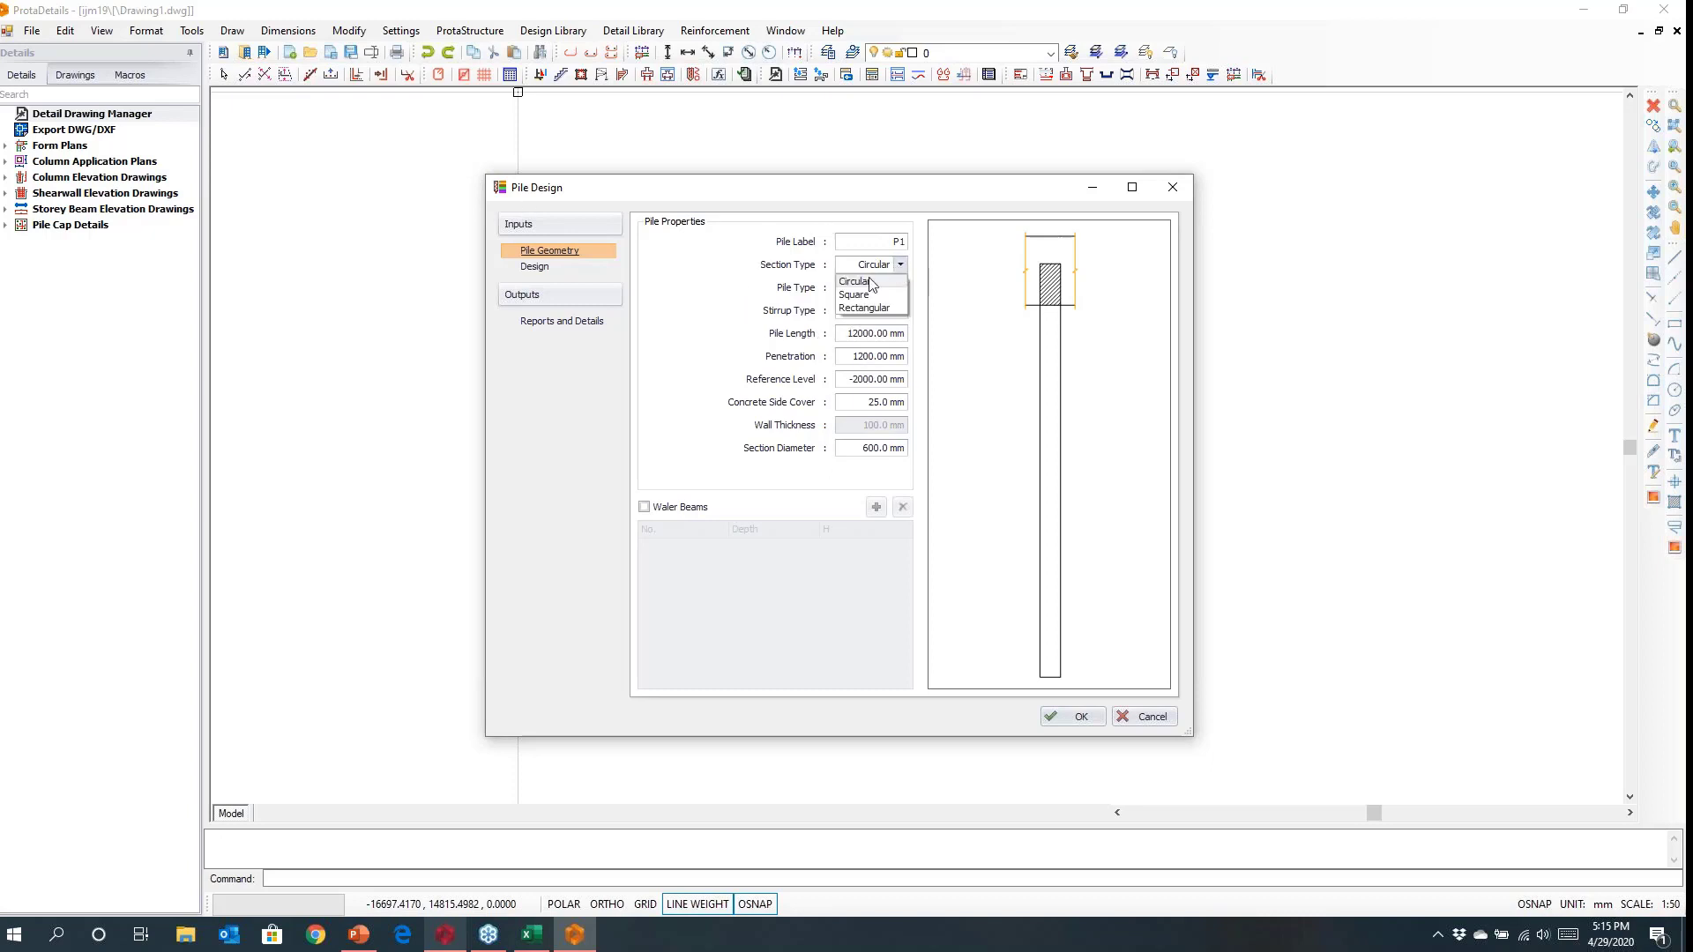
pyautogui.click(876, 289)
pyautogui.click(875, 291)
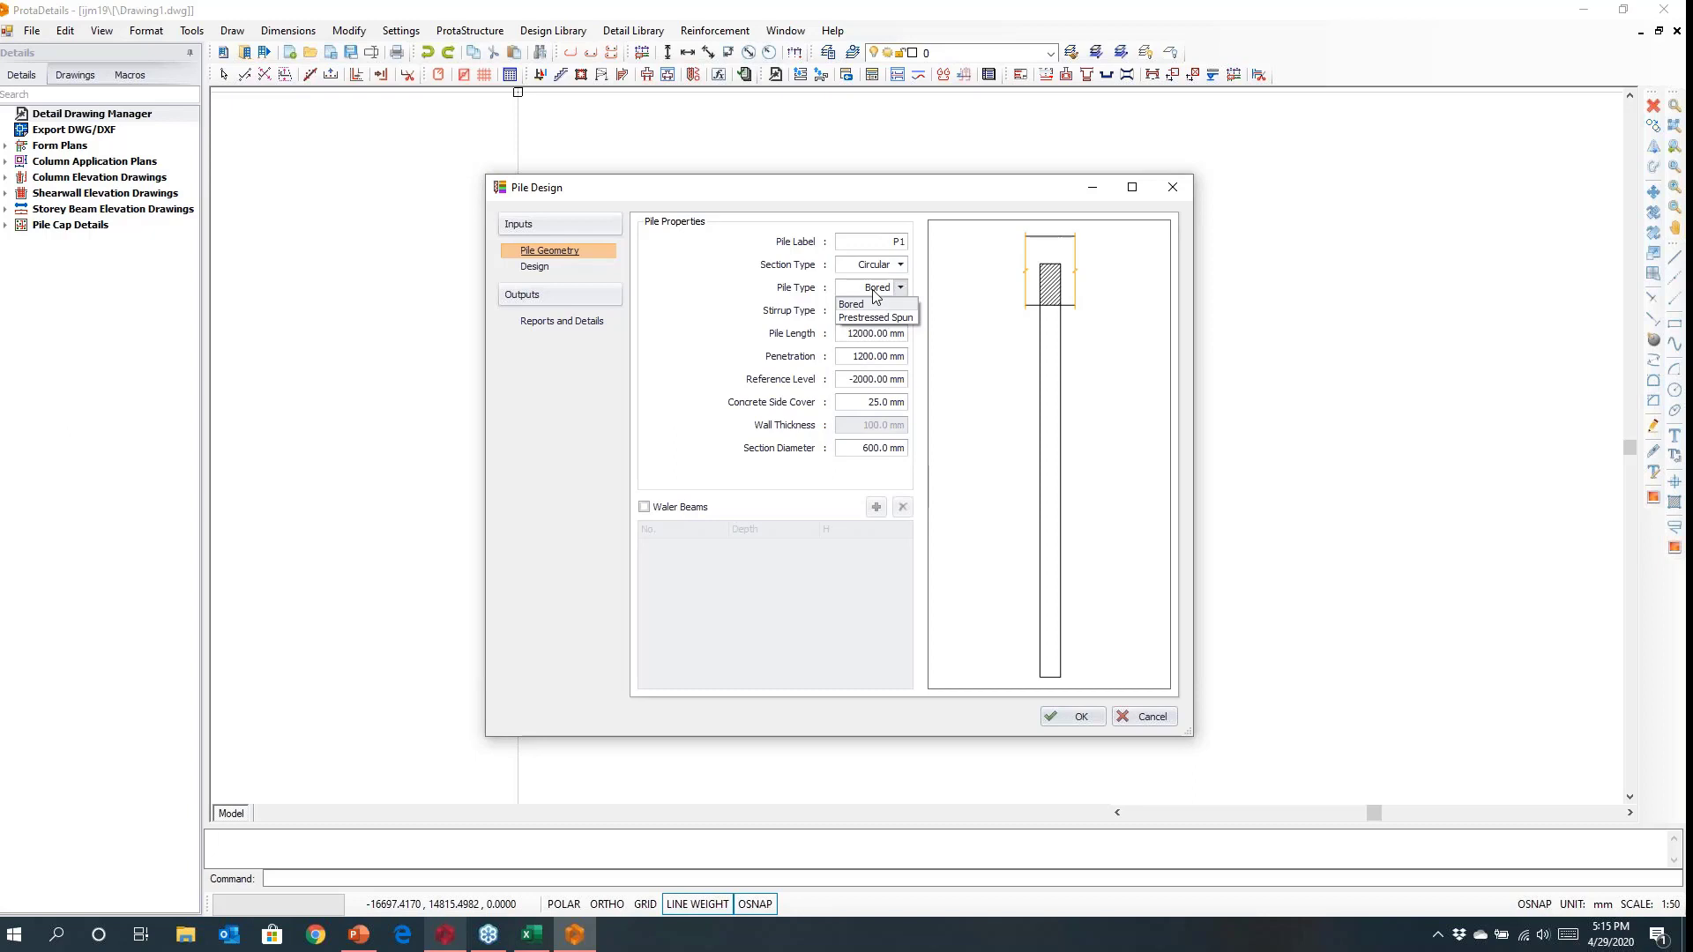
pyautogui.click(899, 288)
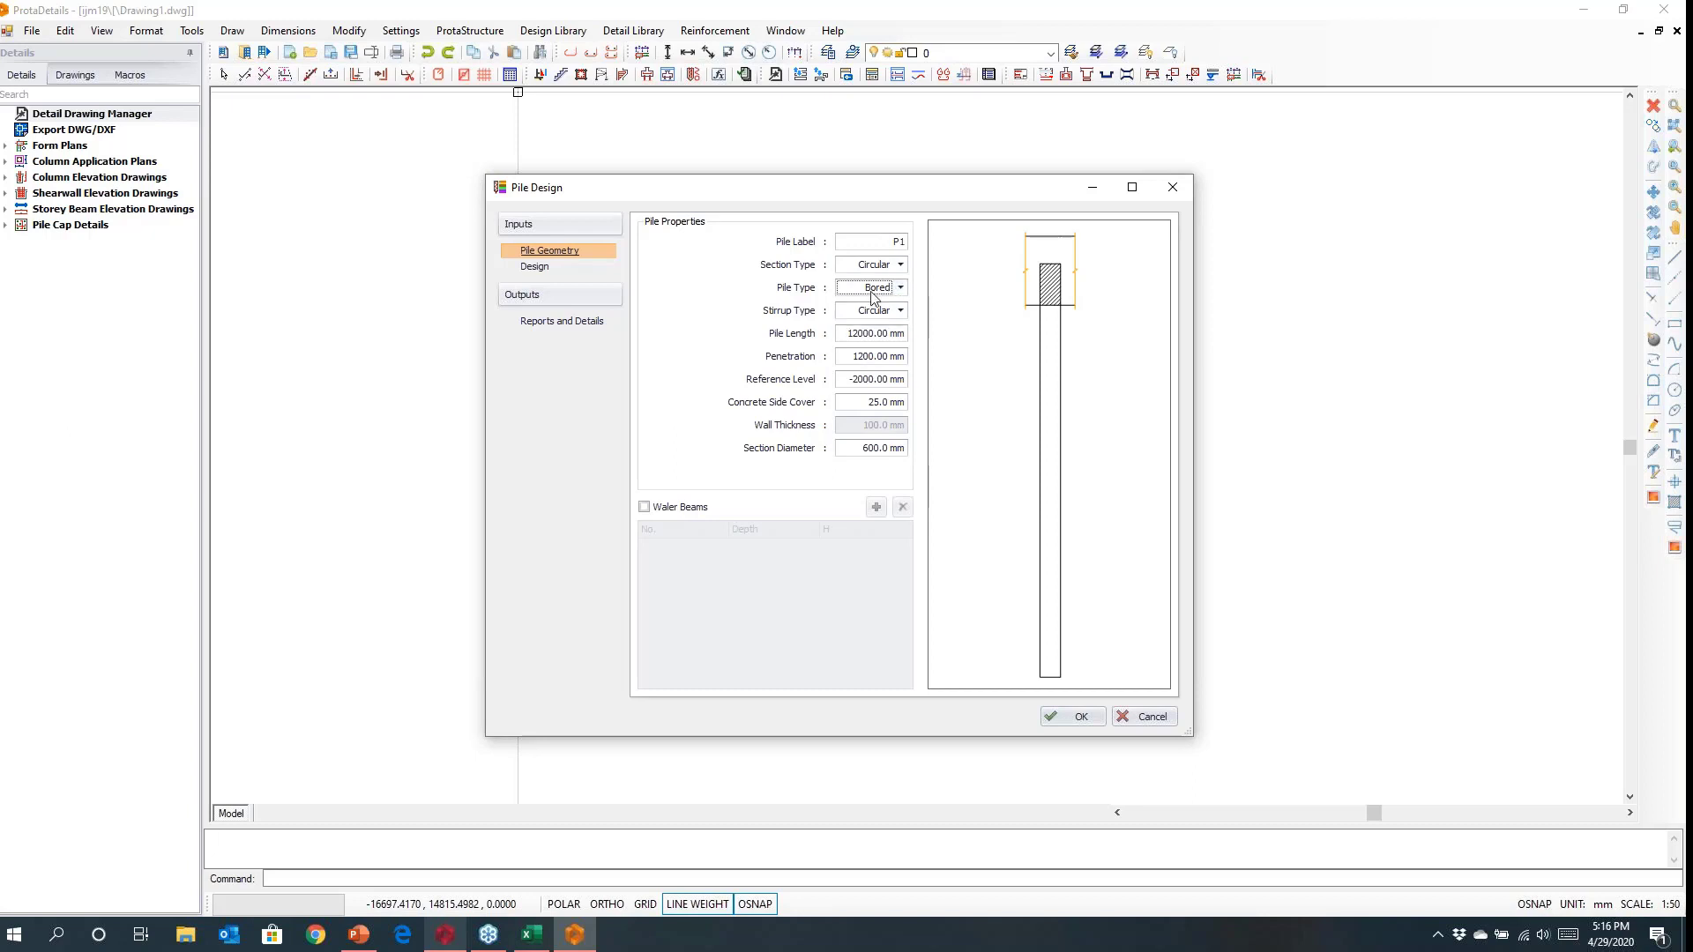
pyautogui.click(862, 314)
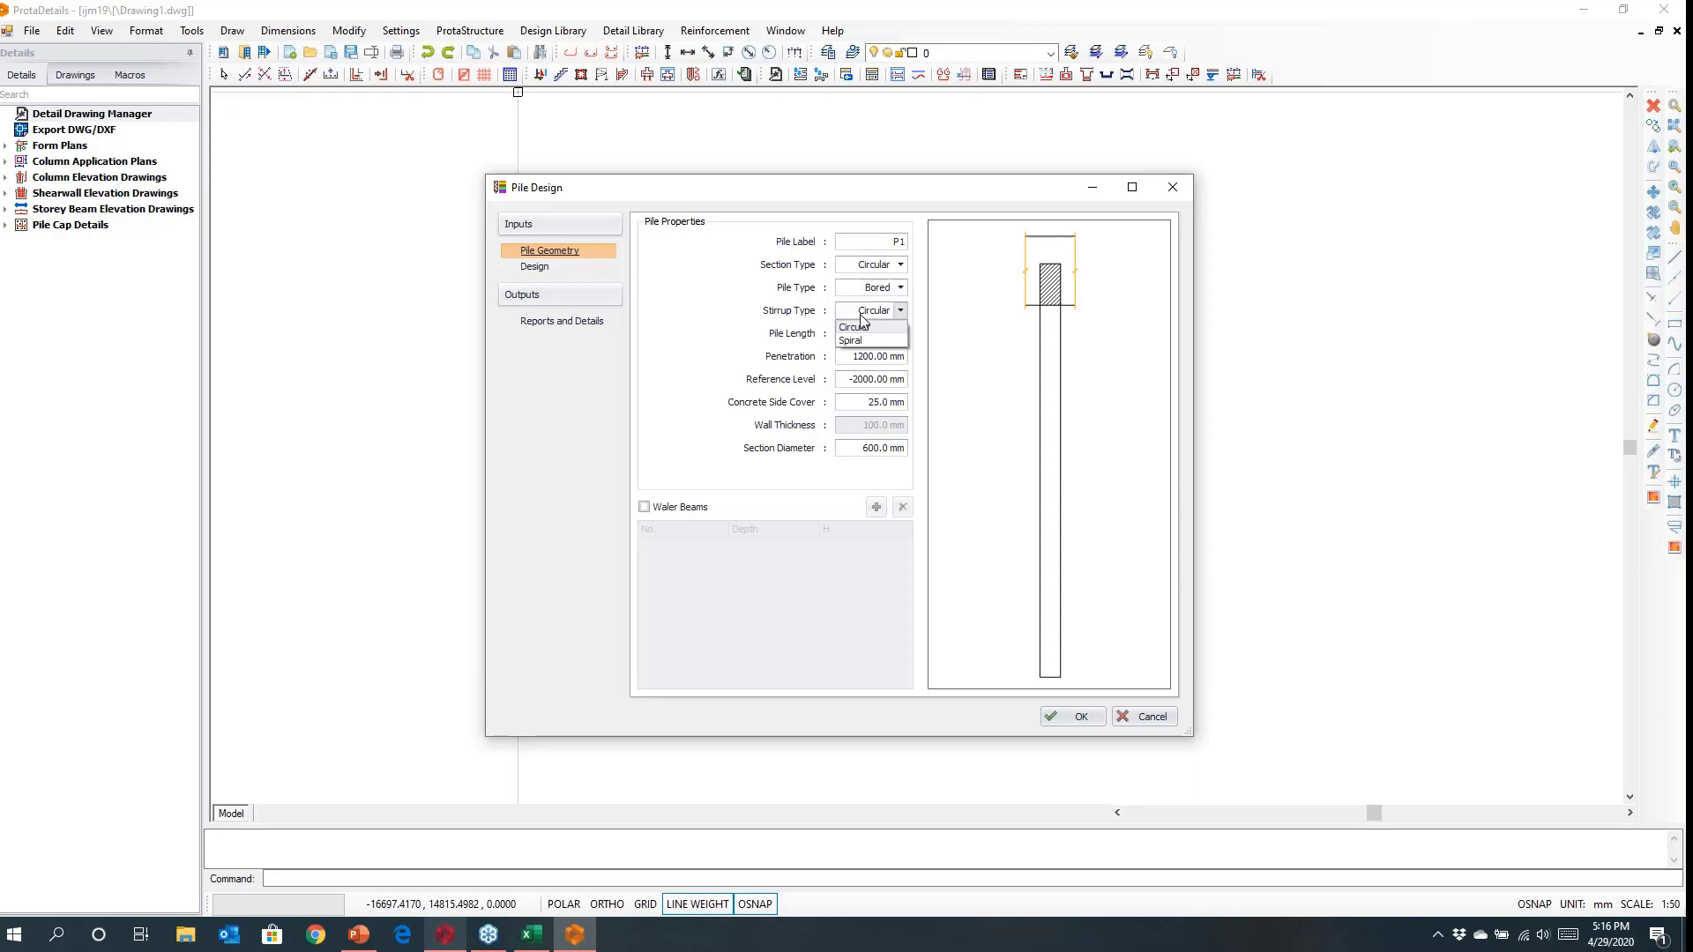
pyautogui.click(893, 325)
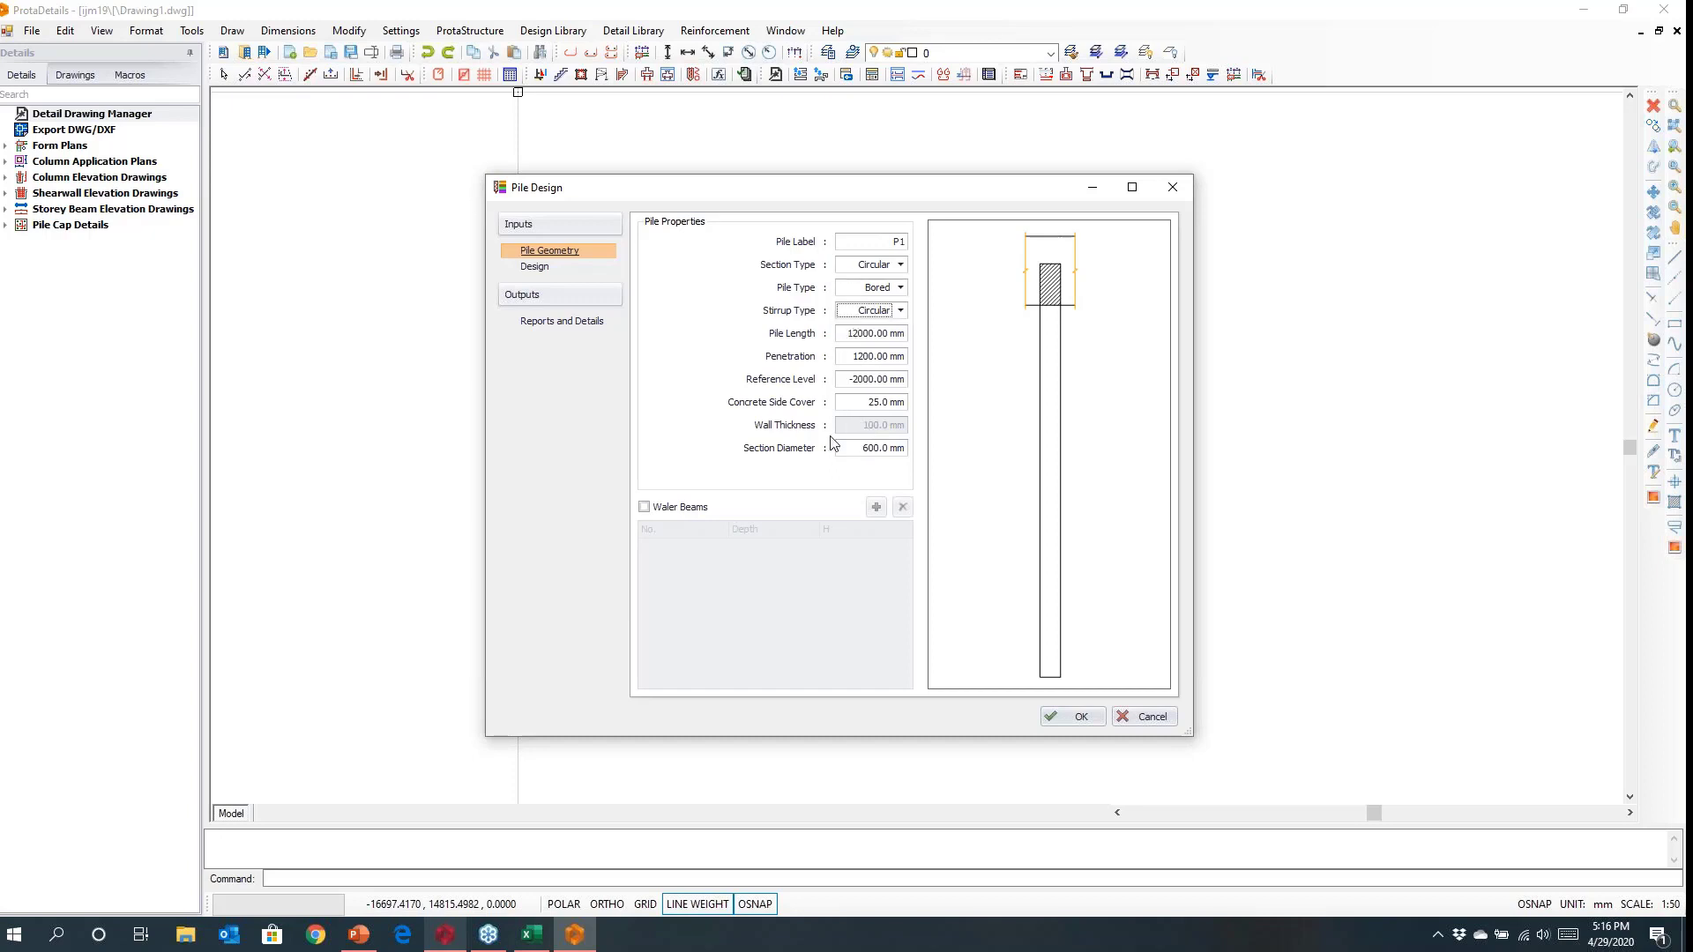
pyautogui.click(857, 449)
pyautogui.write('1500')
# Enable both the working load and lateral analysis checks in the pile's design settings.
pyautogui.click(535, 267)
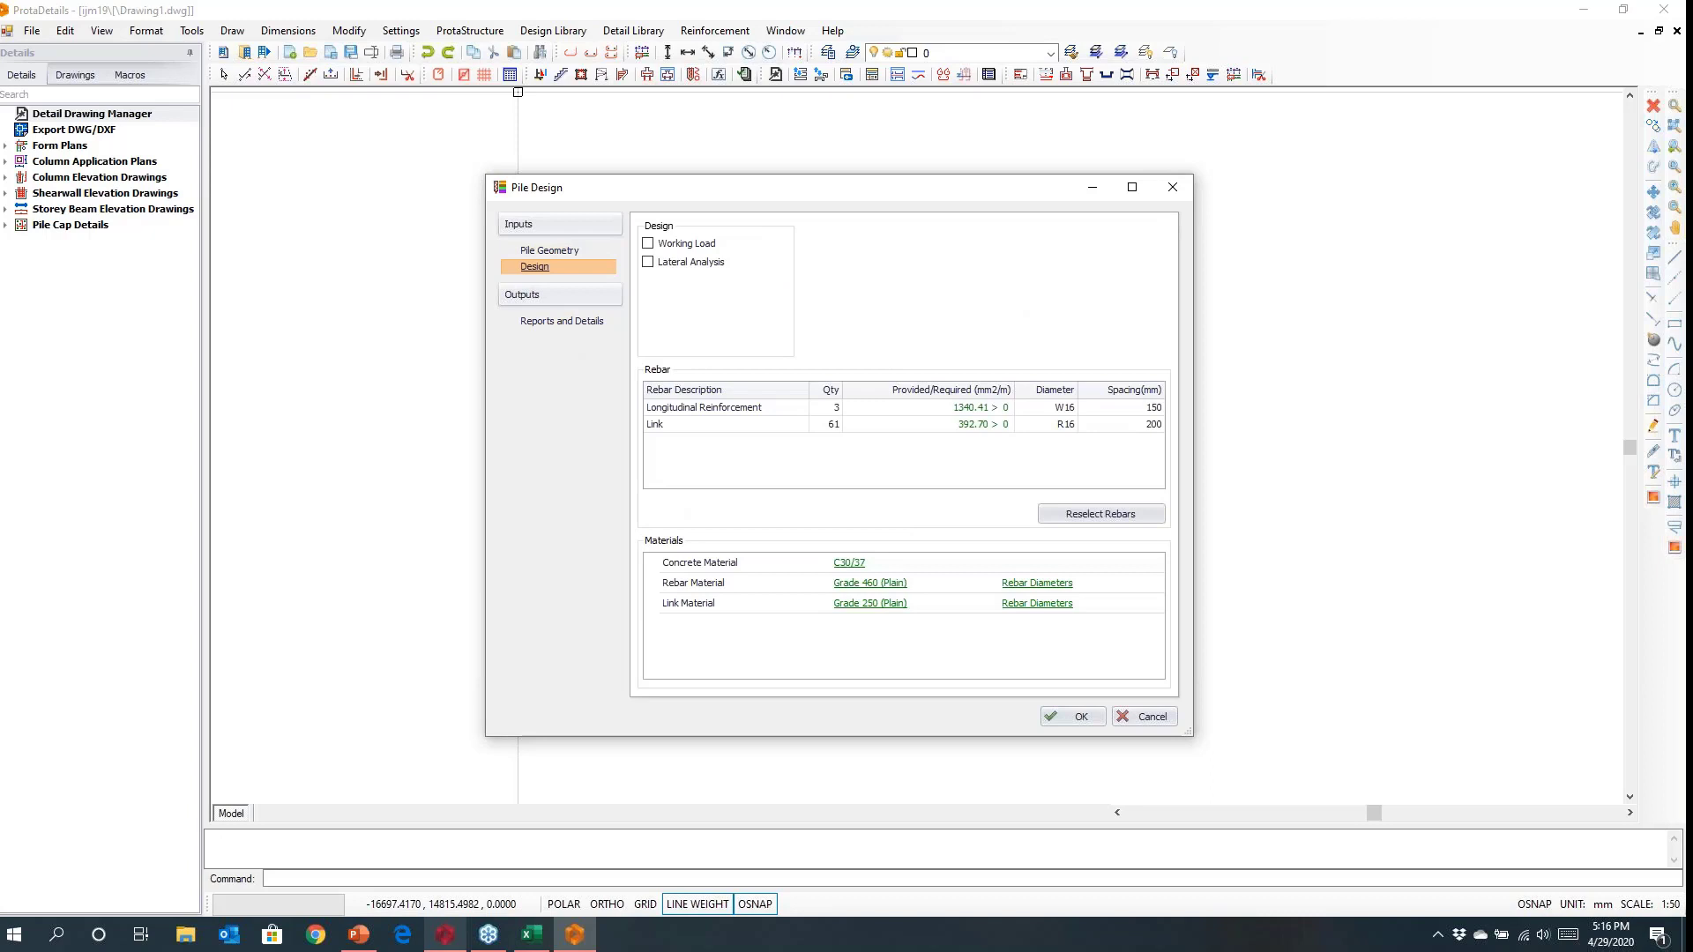
pyautogui.click(649, 244)
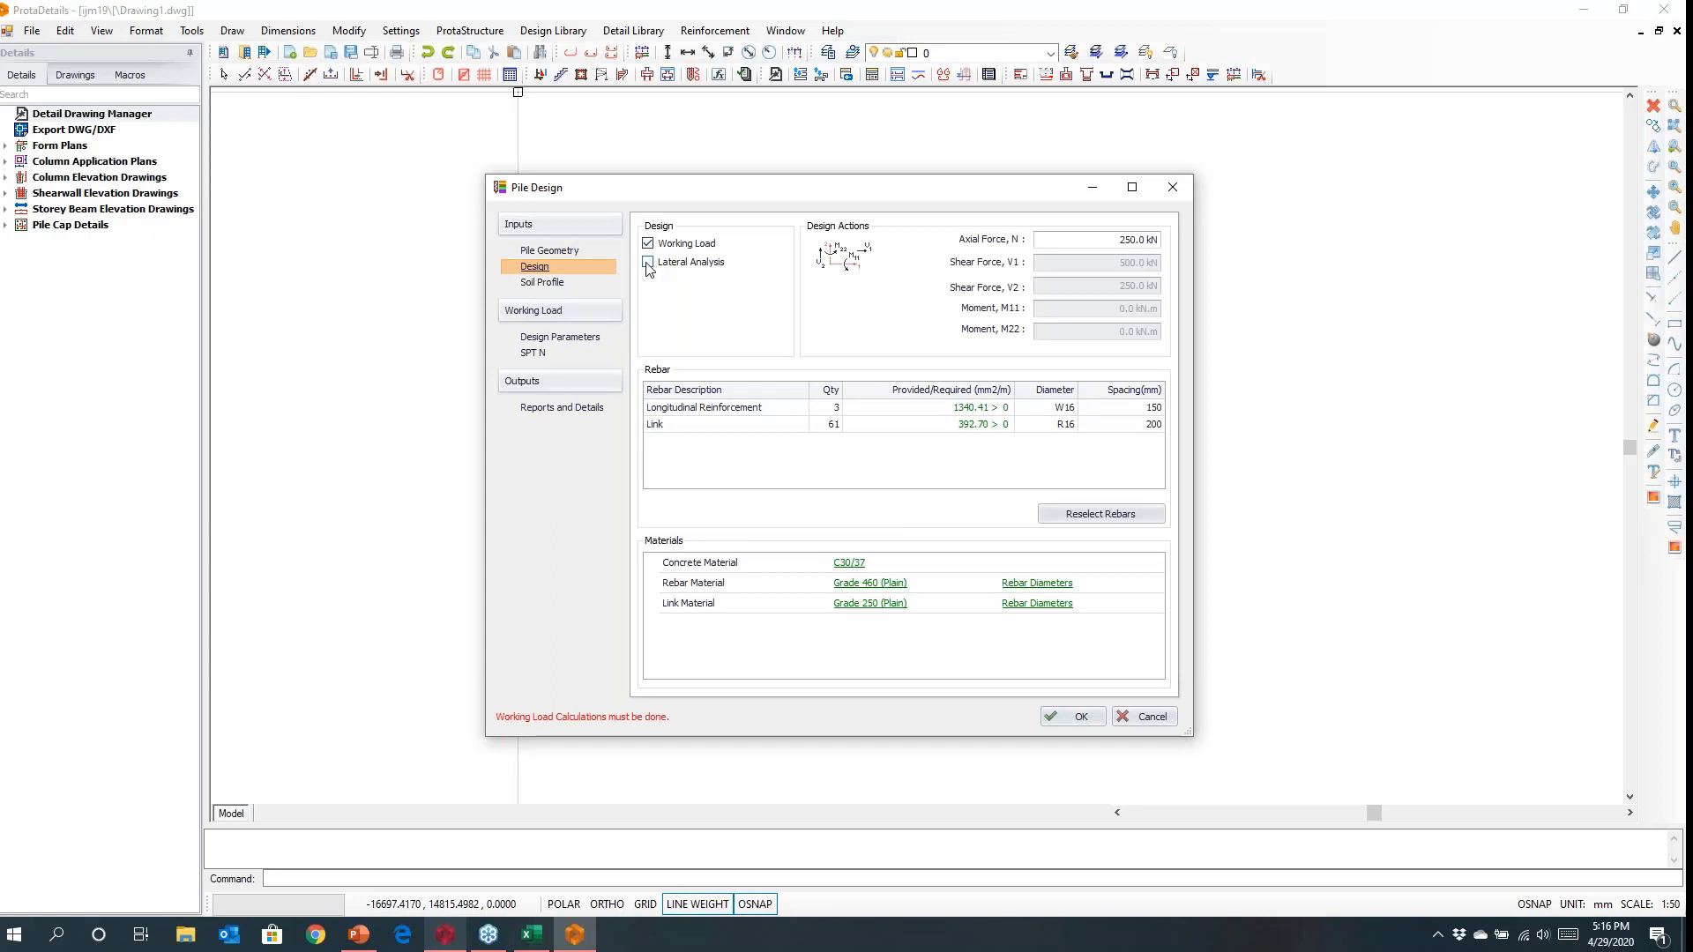
pyautogui.click(649, 263)
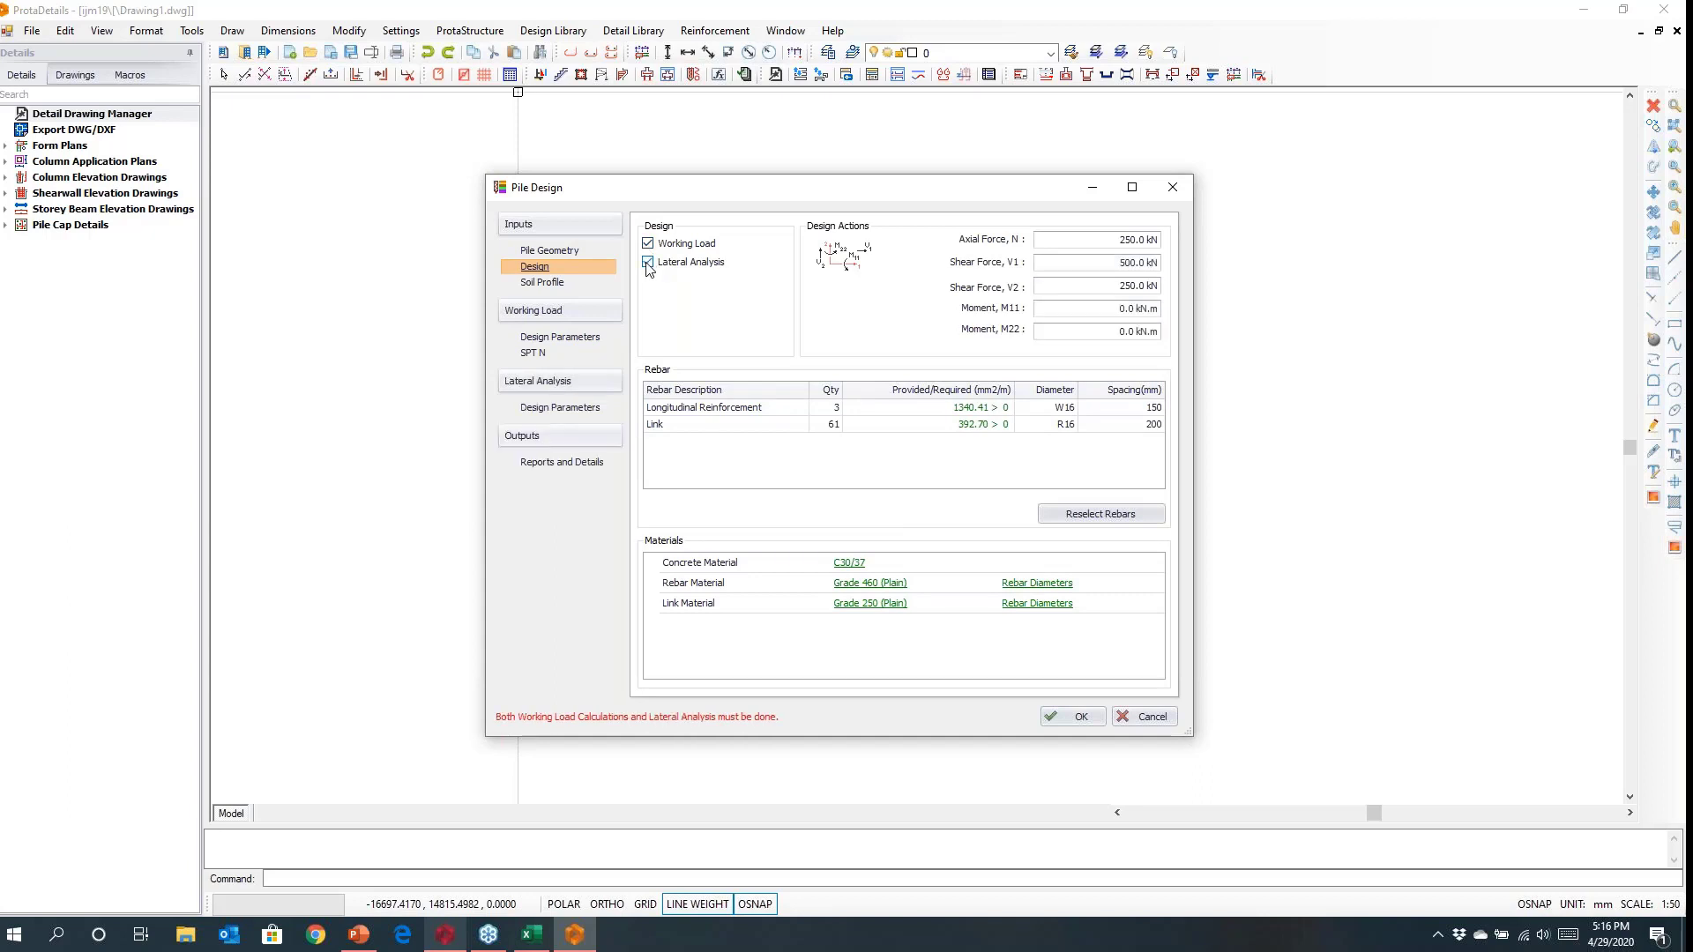
# Set the design actions to an axial force N of 115 kN and shear forces V1 and V2 of 8 kN each.
pyautogui.click(1099, 237)
pyautogui.write('12')
pyautogui.moveTo(1119, 239); pyautogui.dragTo(1152, 249)
pyautogui.write('115')
pyautogui.doubleClick(1115, 267)
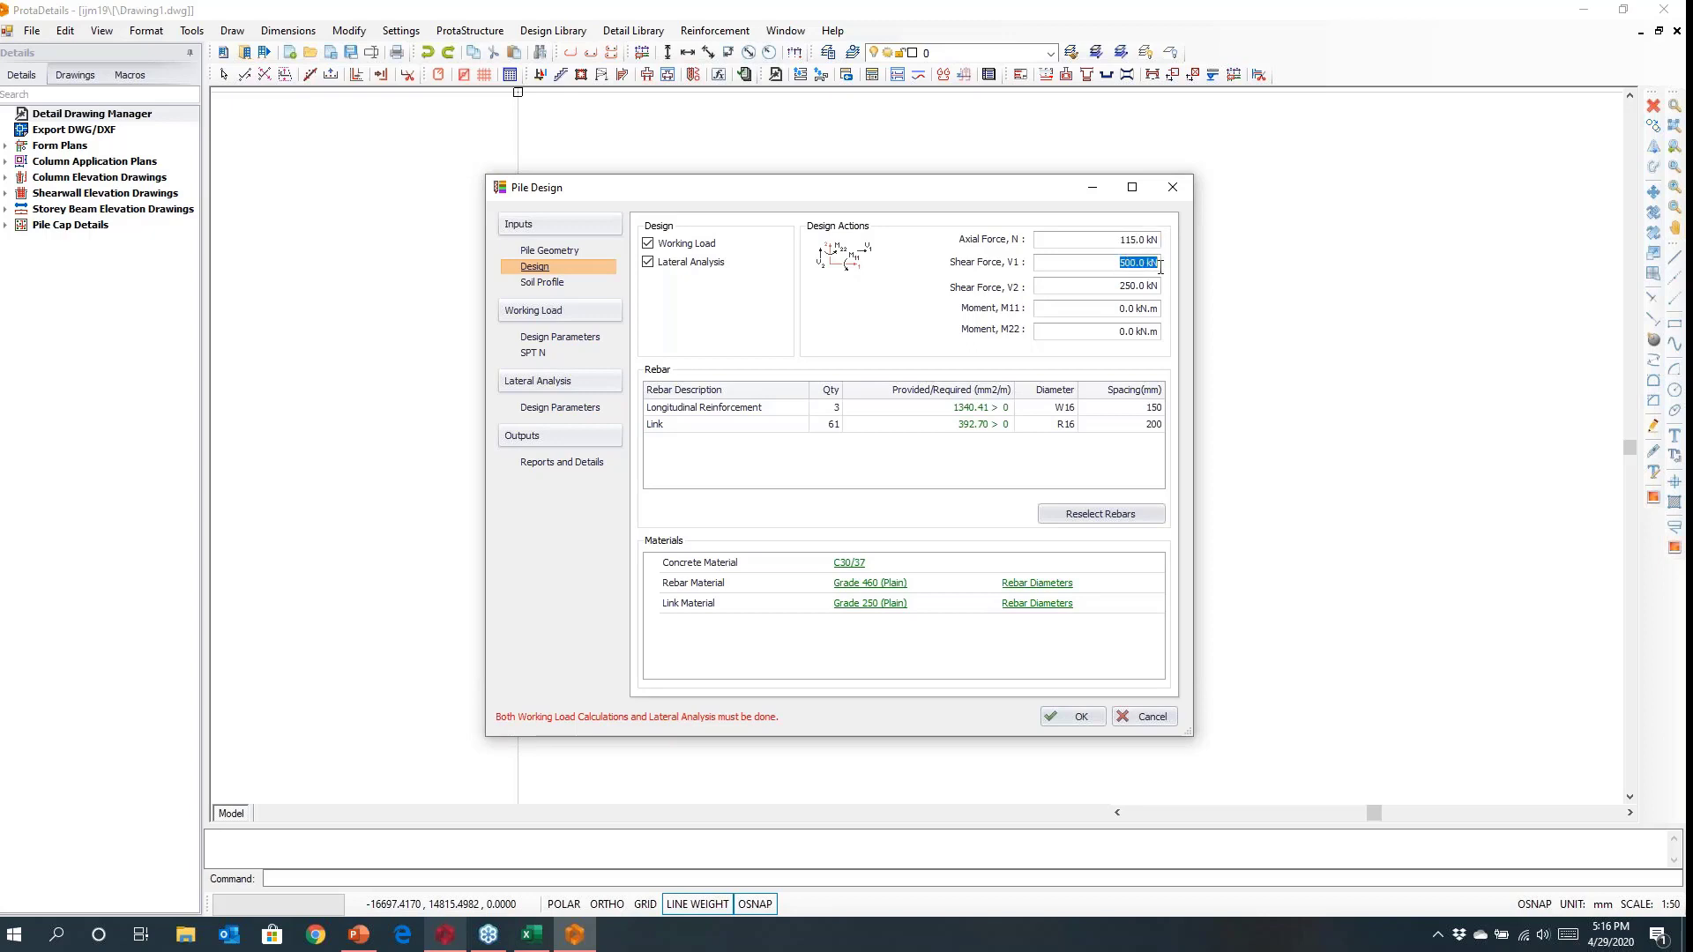
pyautogui.write('8')
pyautogui.doubleClick(1117, 290)
pyautogui.write('8')
# Examine the pile's soil profile and the Excel import sample PileSoilProfileImportSample.xlsx, closing the workbook when done.
pyautogui.click(547, 284)
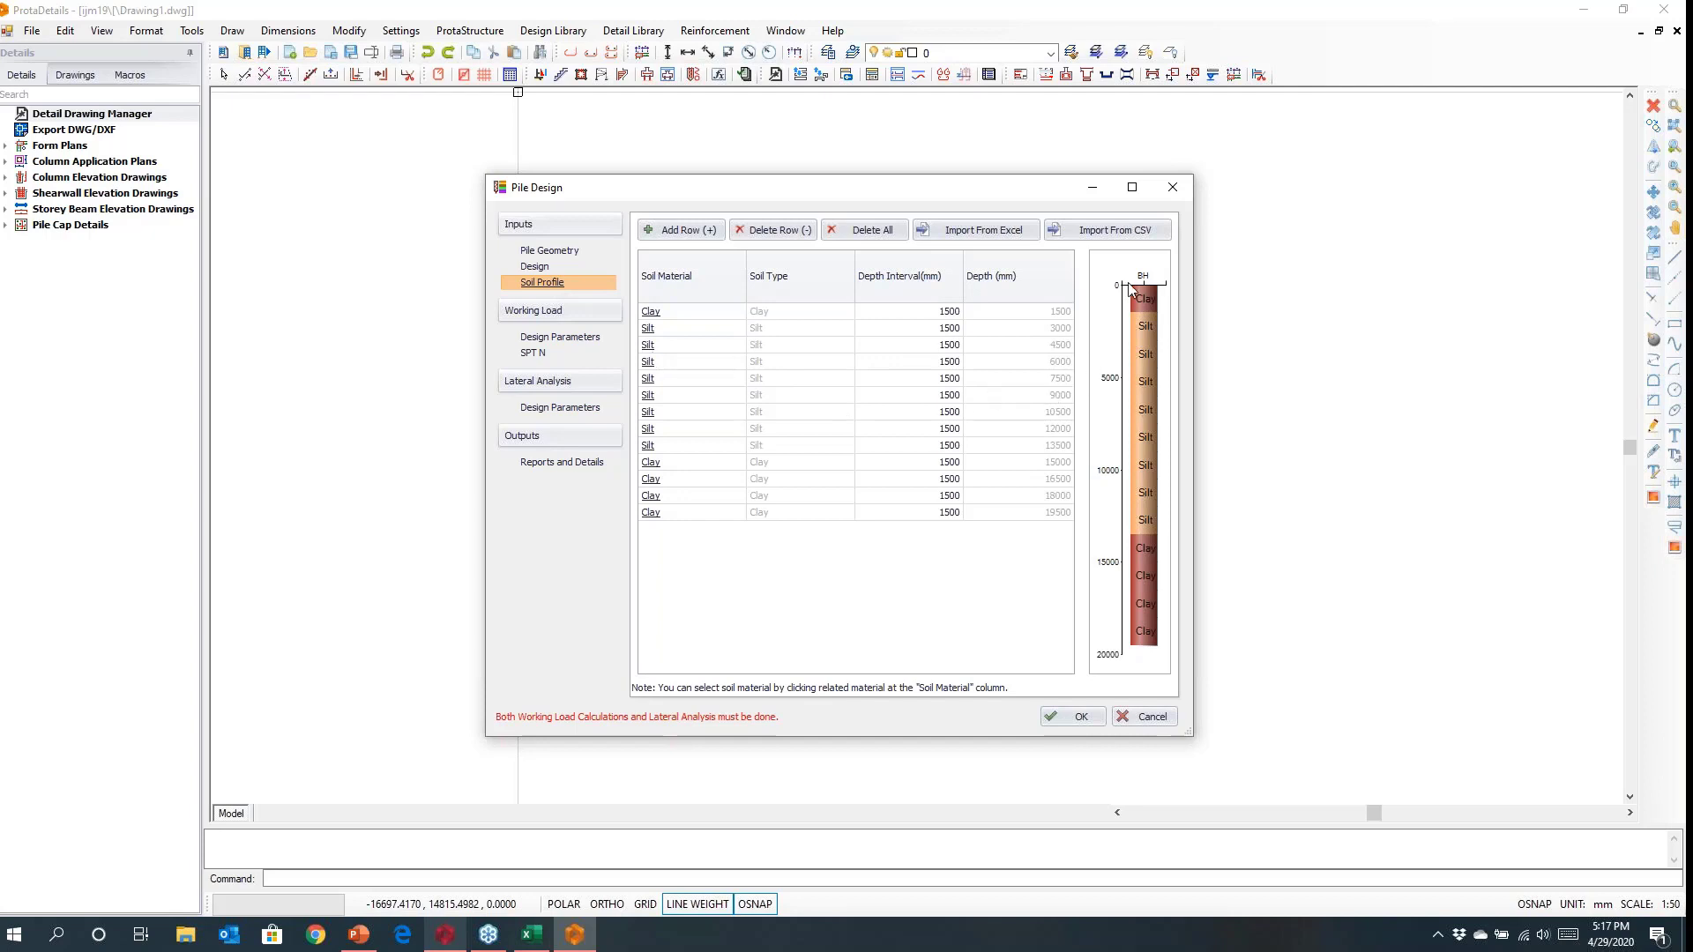
pyautogui.click(530, 936)
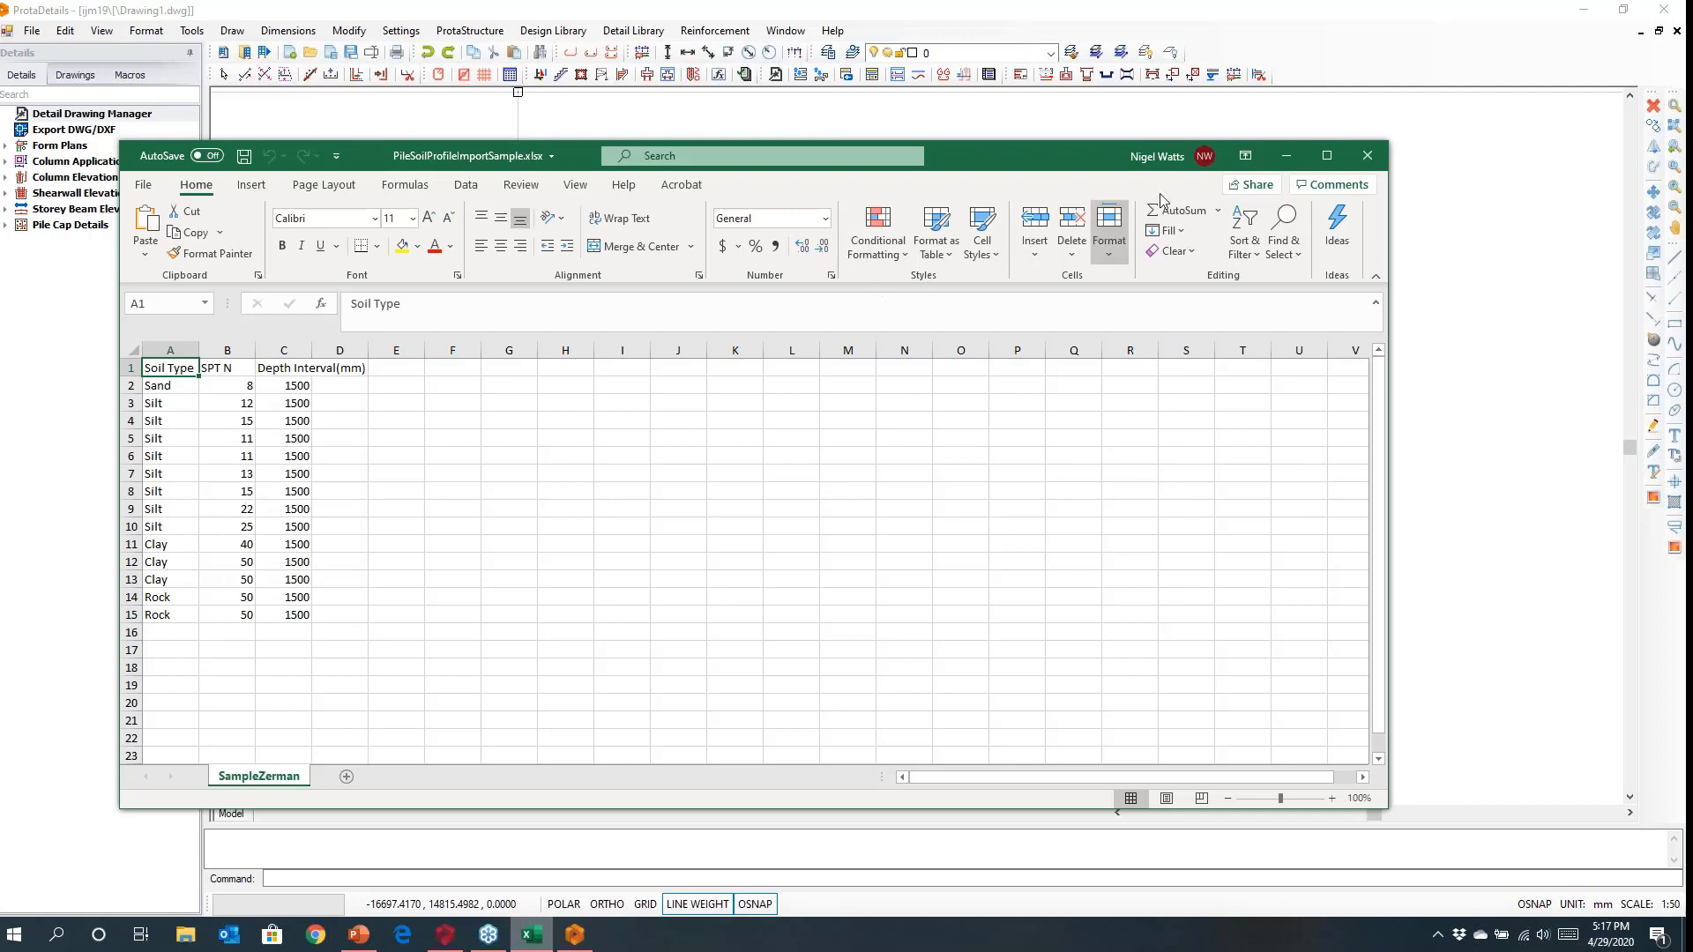
pyautogui.click(1368, 155)
pyautogui.click(1367, 155)
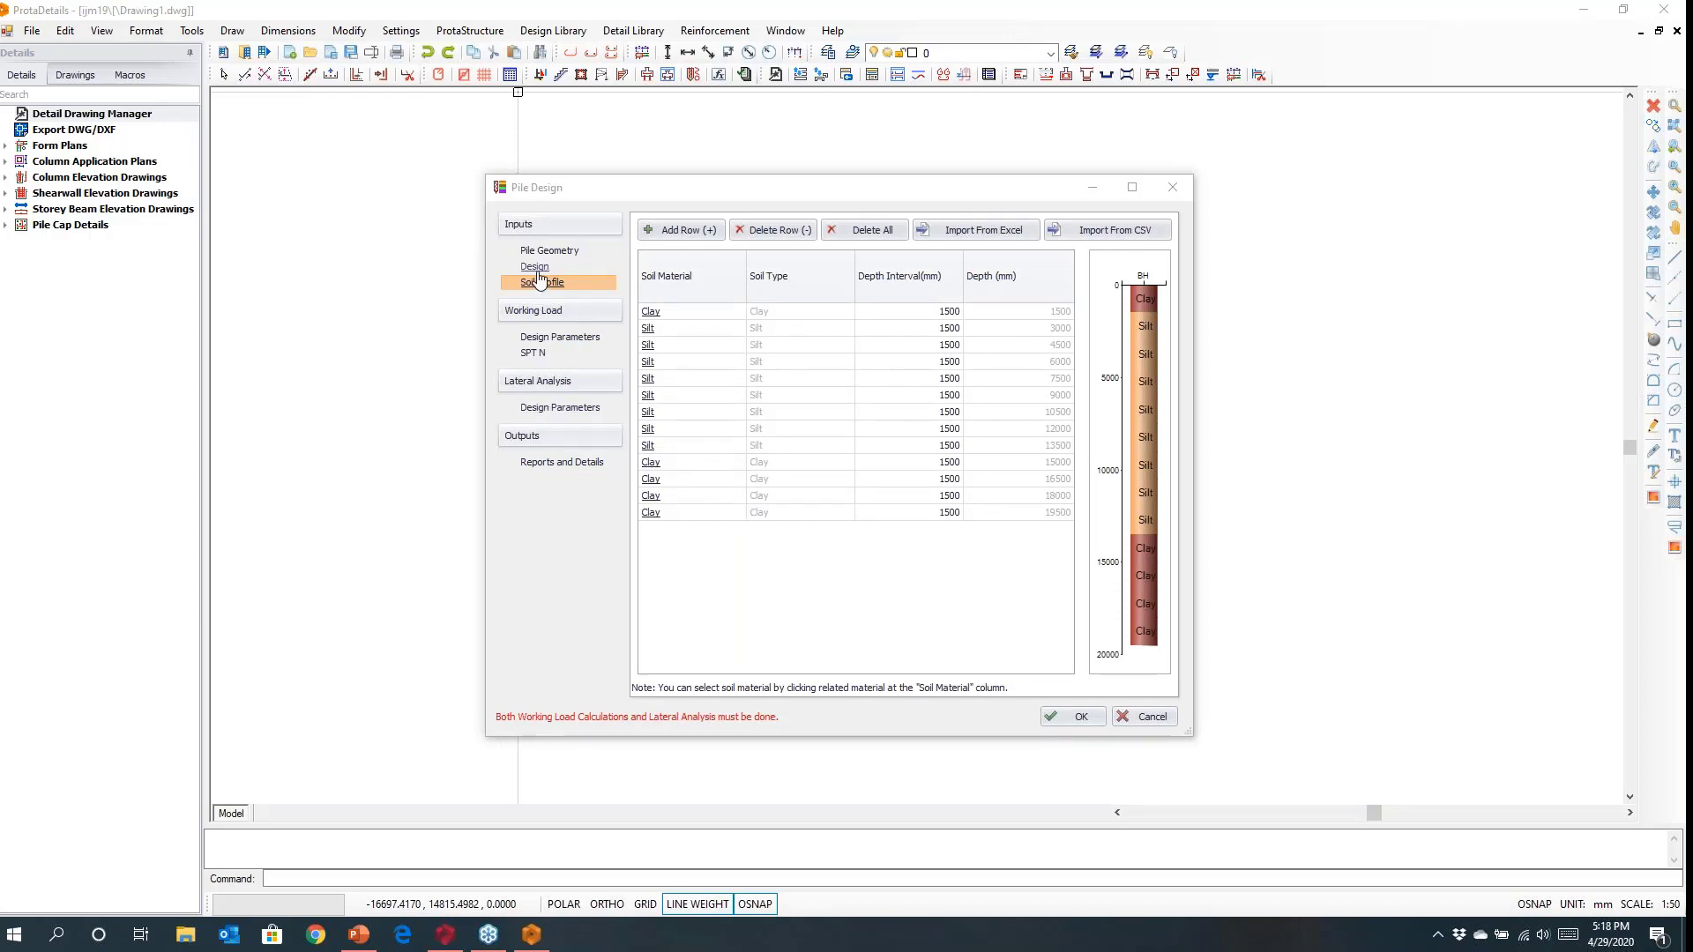
# Set the working-load group efficiency to 3 columns and 3 rows, using the Los Angeles Group Action method.
pyautogui.click(548, 338)
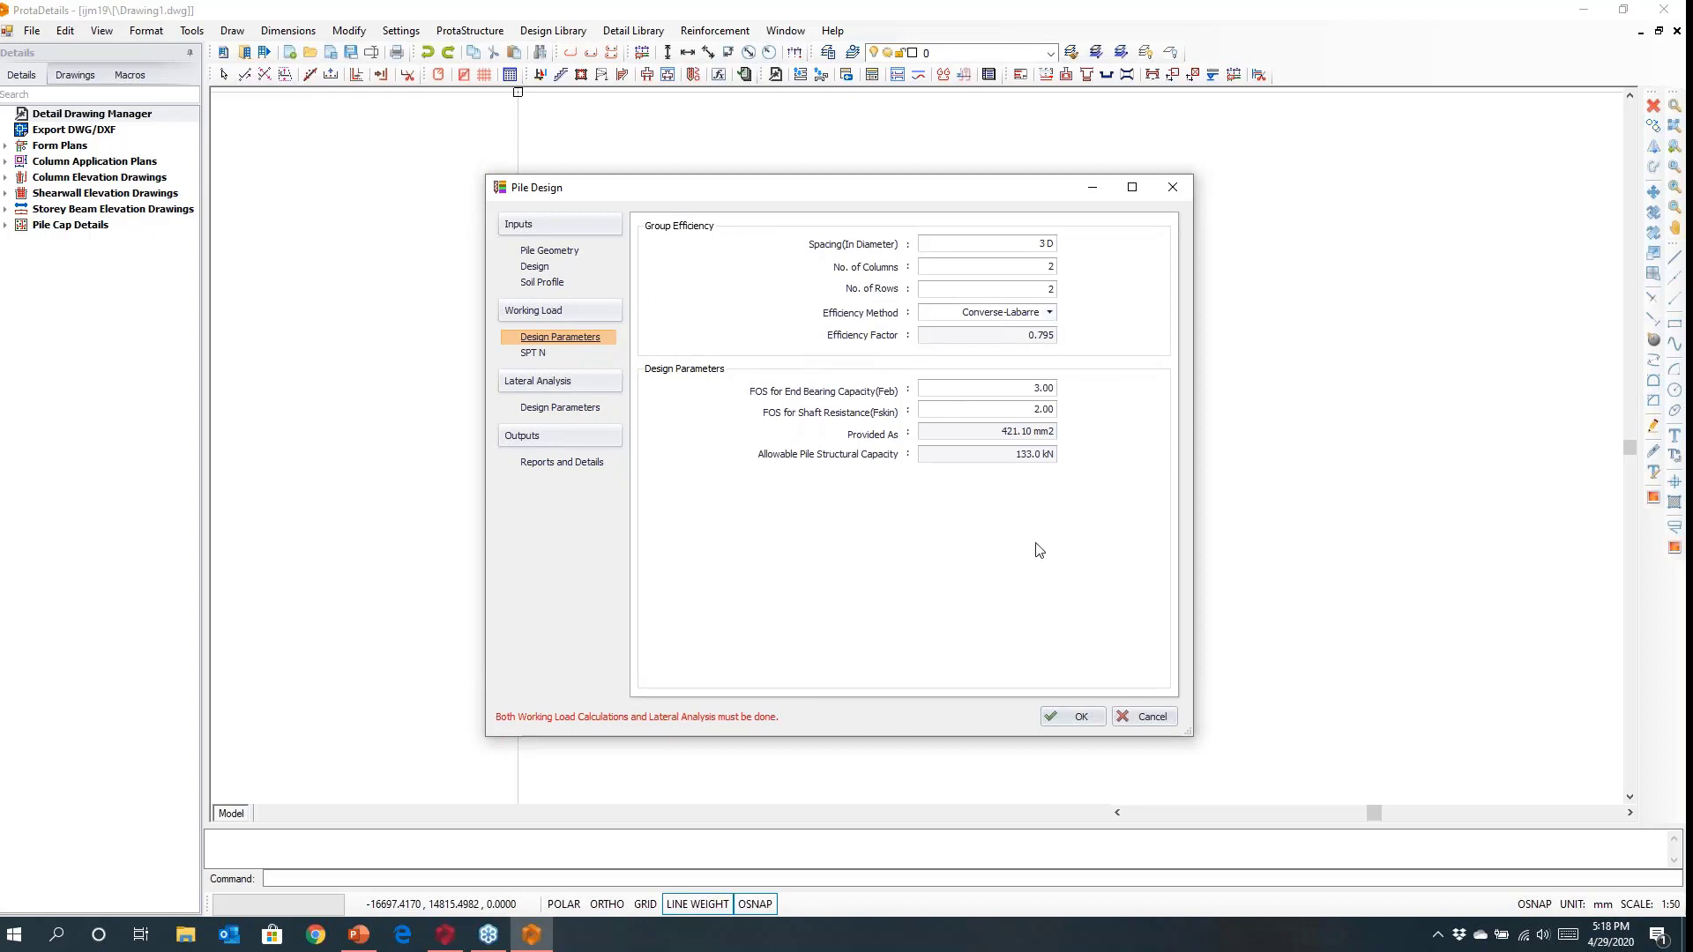
pyautogui.doubleClick(1049, 266)
pyautogui.write('3')
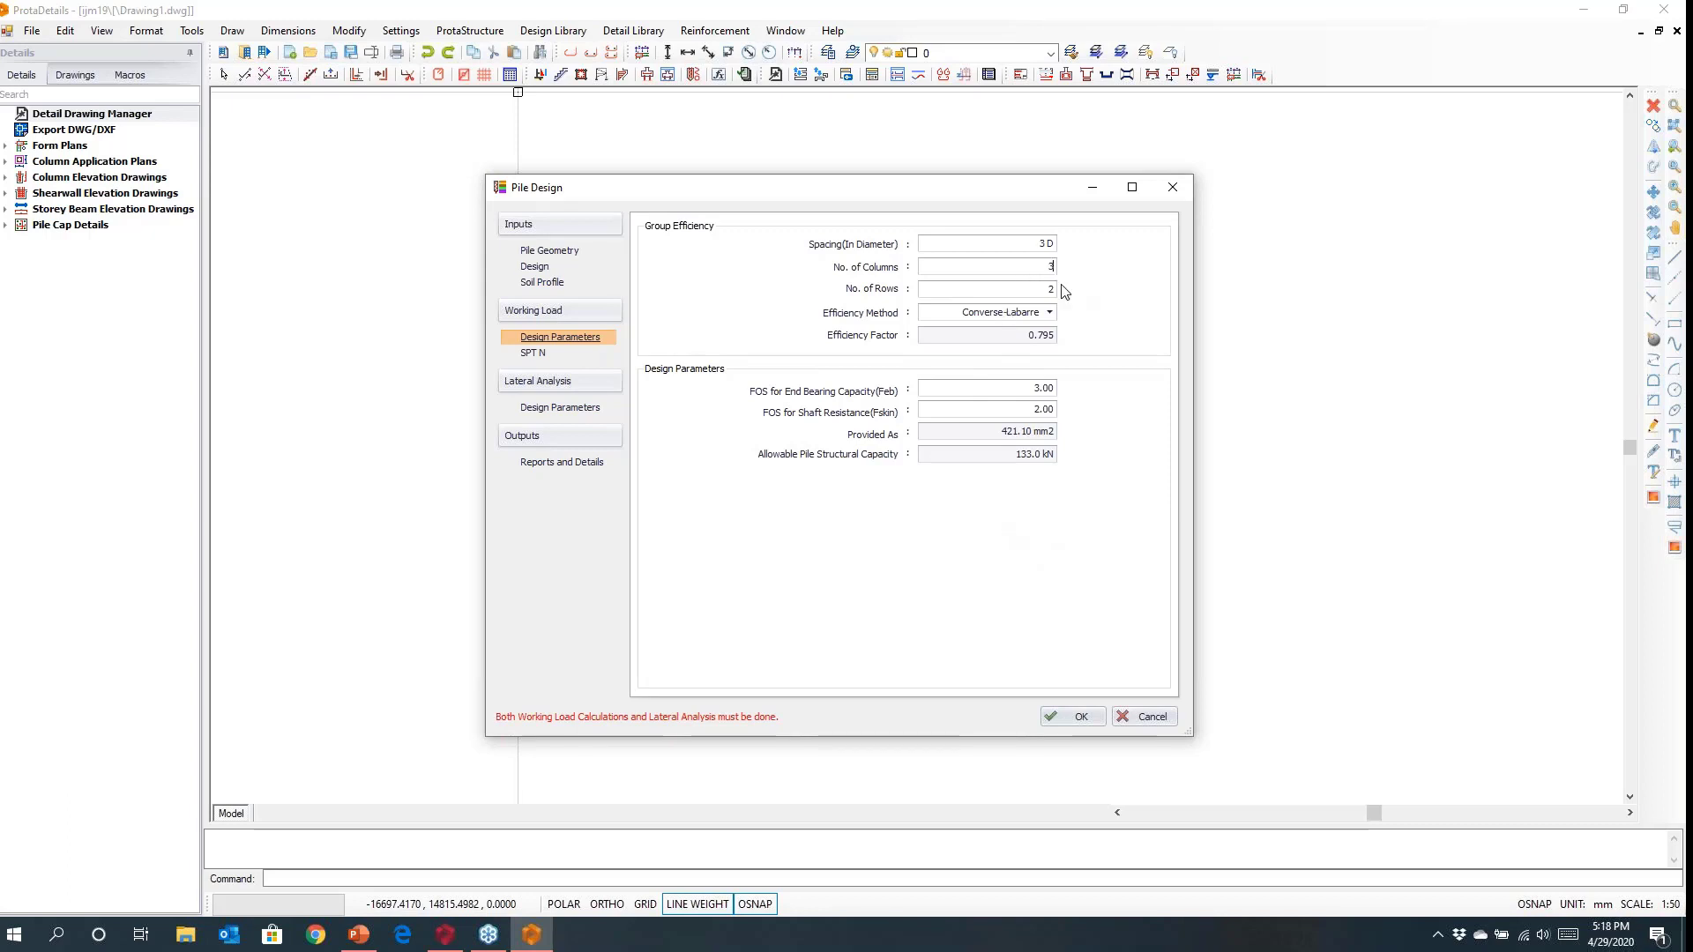
pyautogui.doubleClick(1051, 290)
pyautogui.write('3')
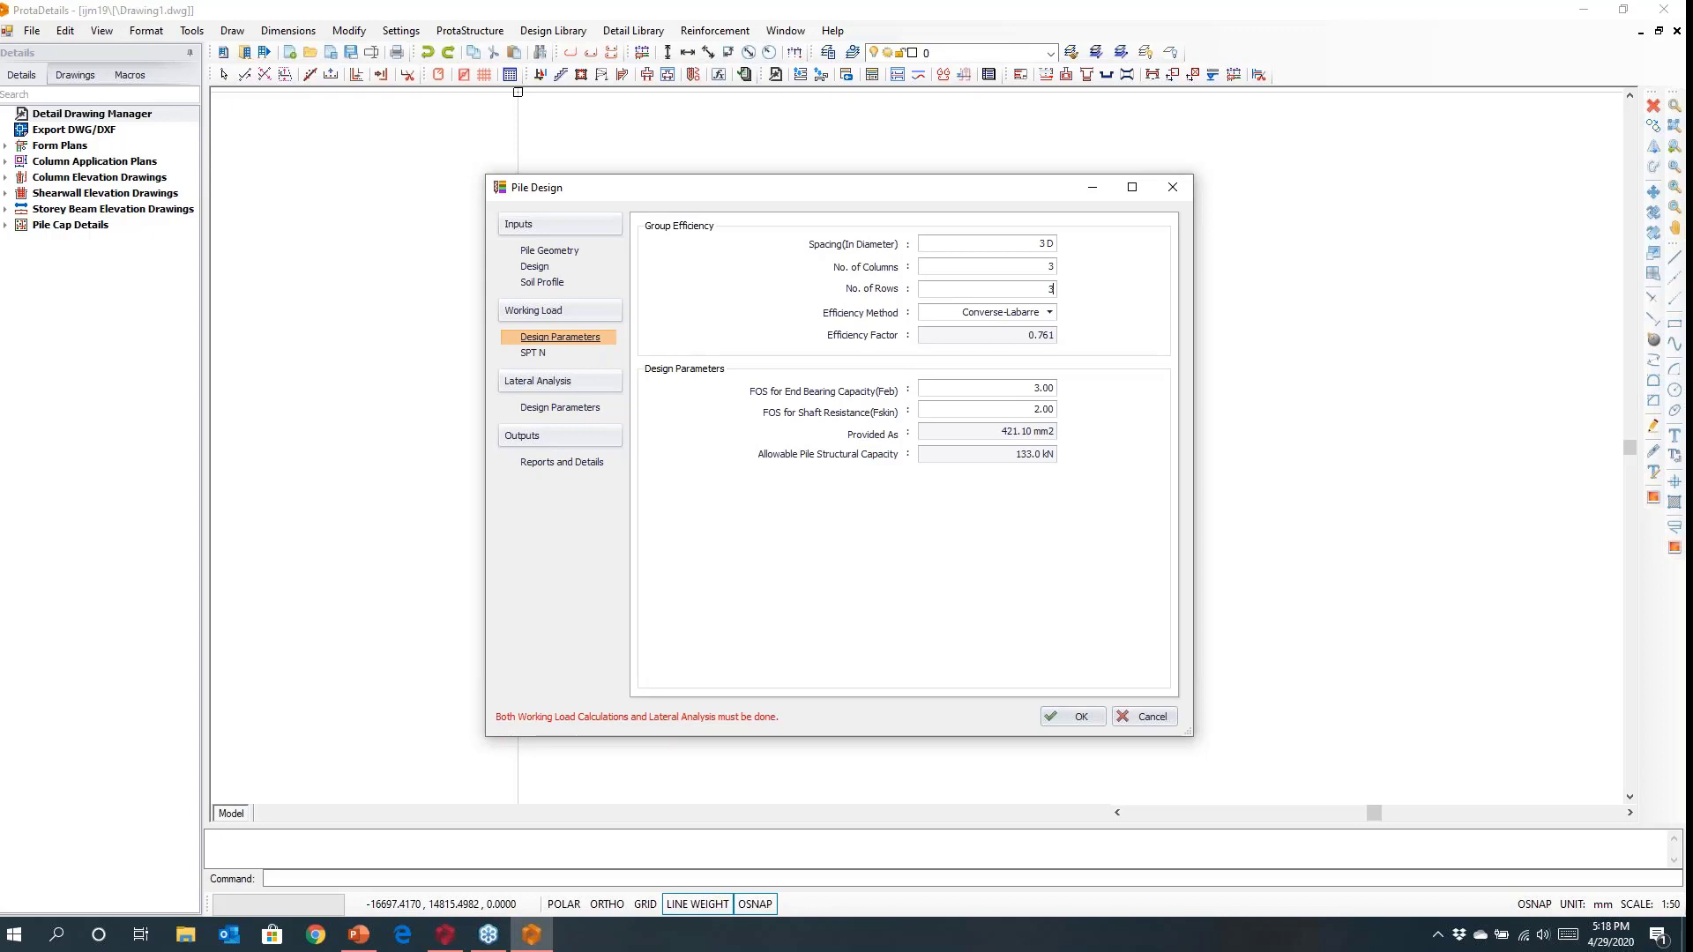
pyautogui.click(1049, 313)
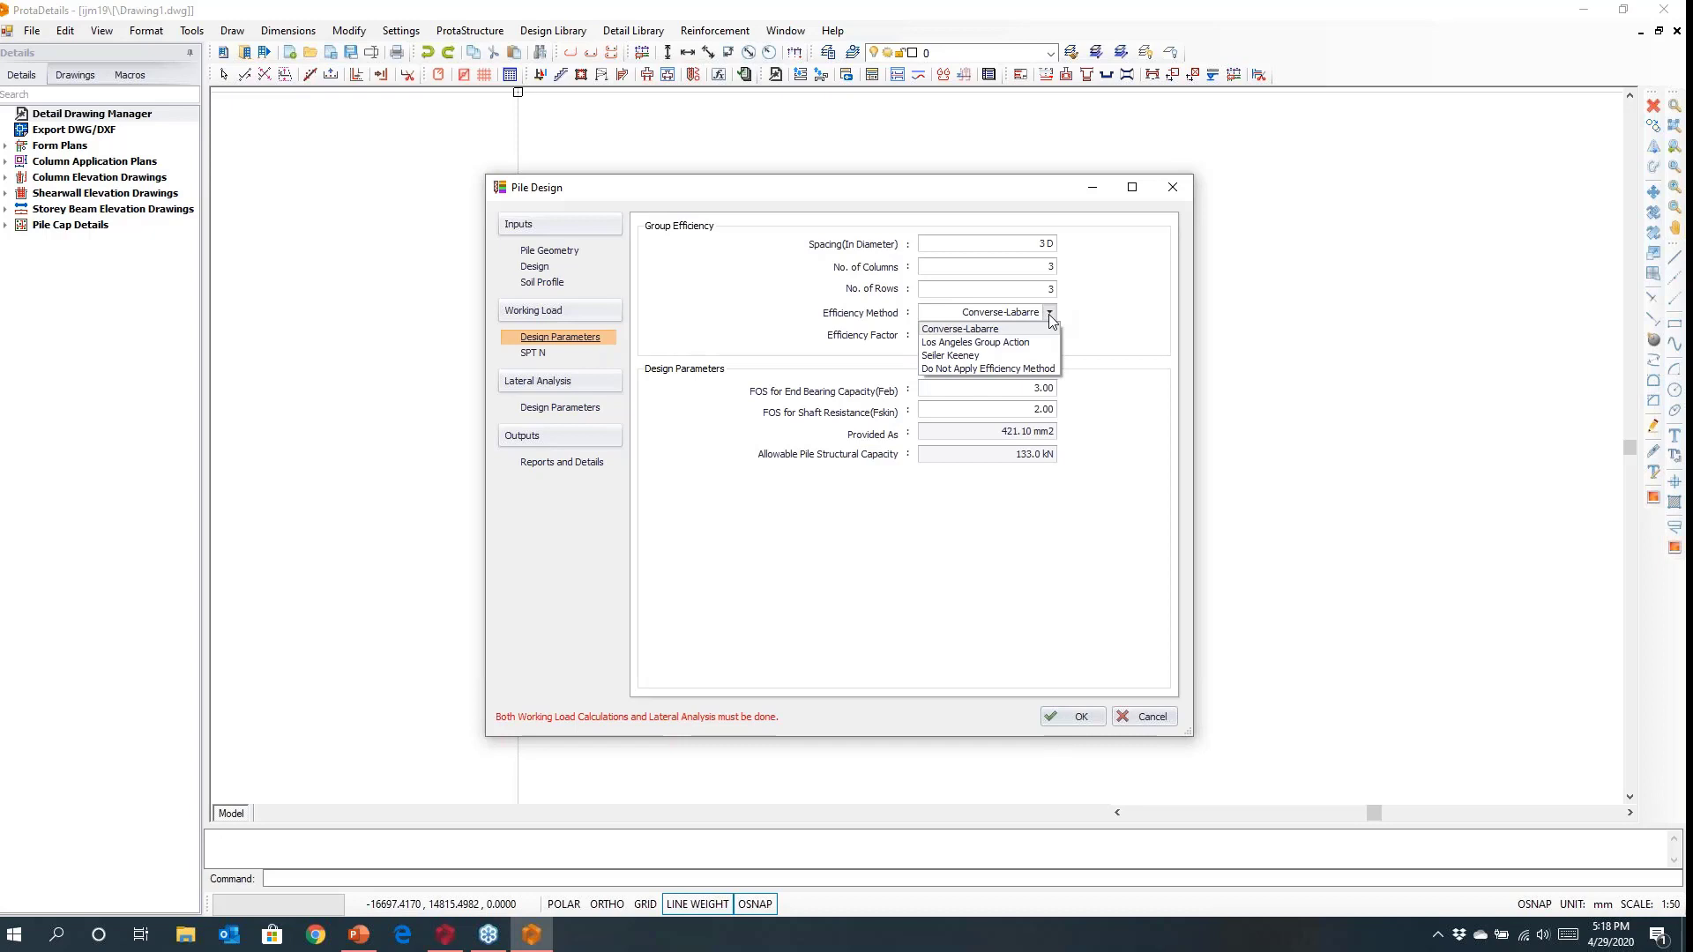
pyautogui.click(966, 342)
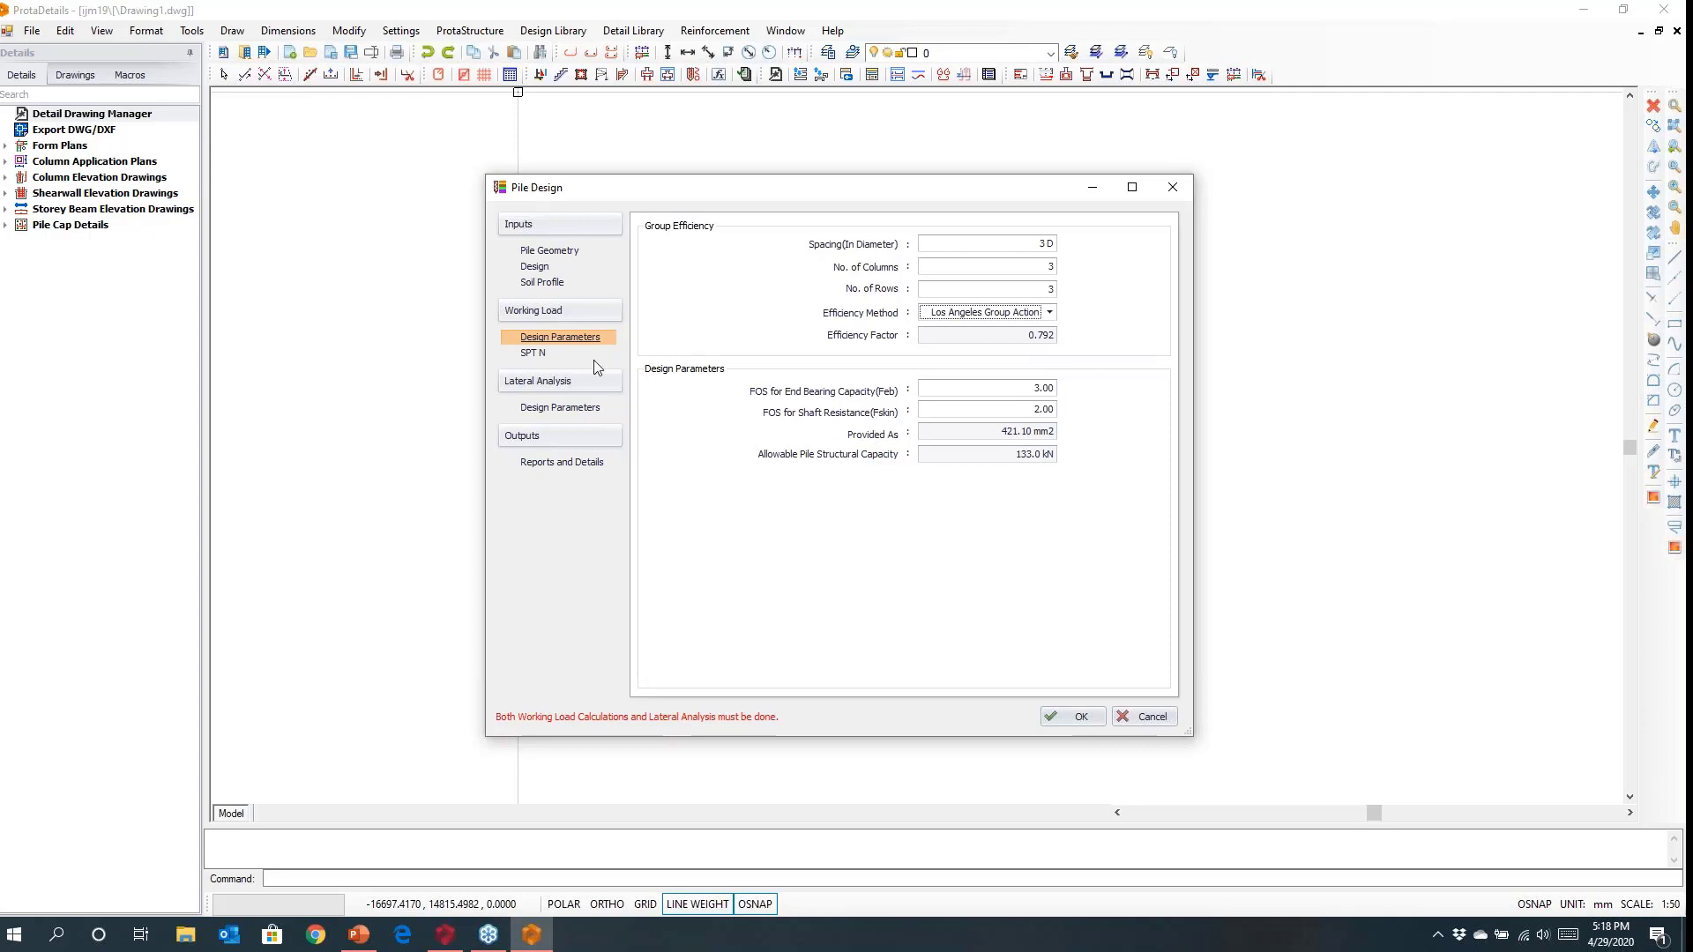
# Examine the Silt material's design parameters from the soil profile and close them without changes.
pyautogui.click(541, 283)
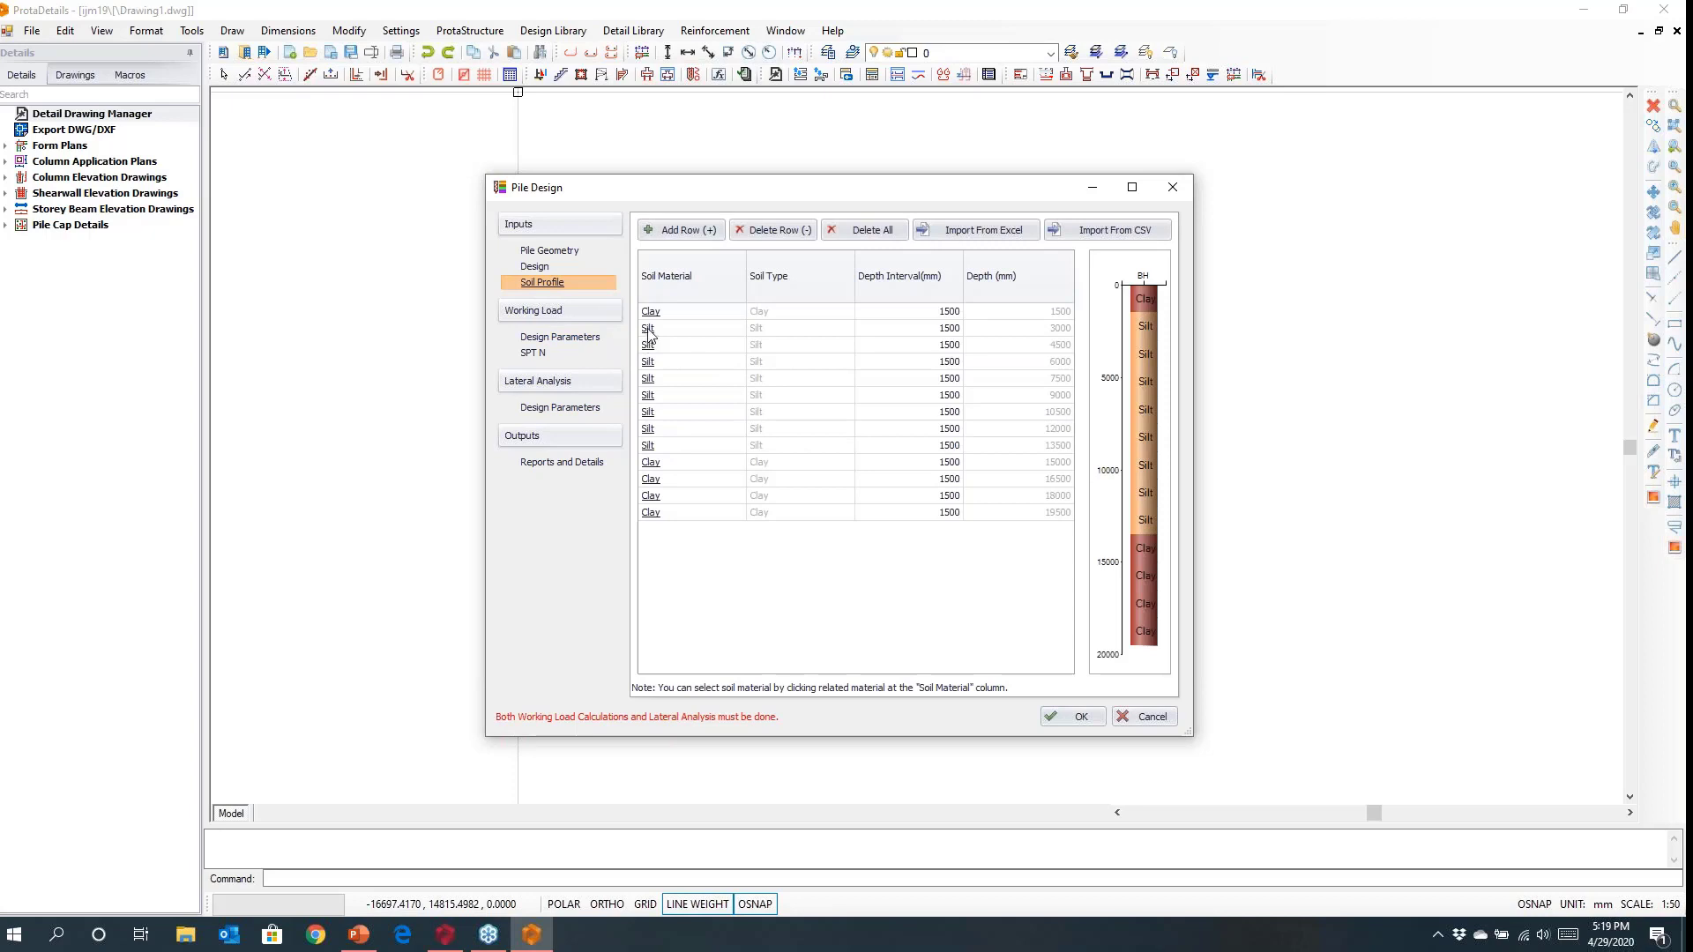
pyautogui.click(648, 331)
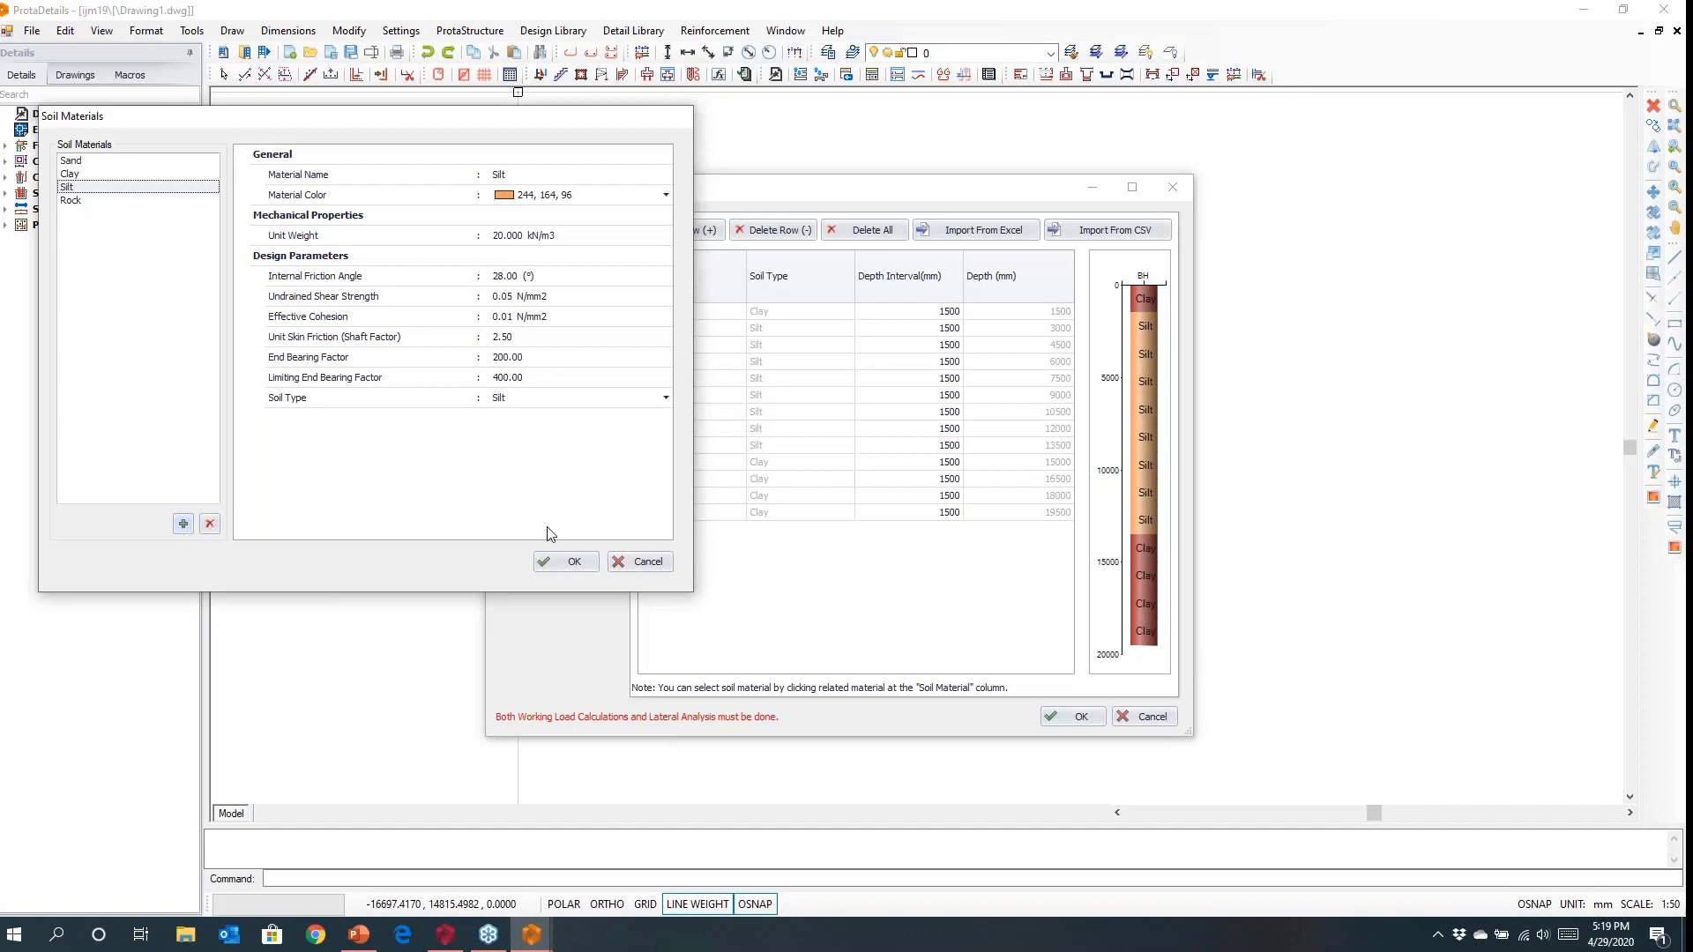
pyautogui.click(633, 563)
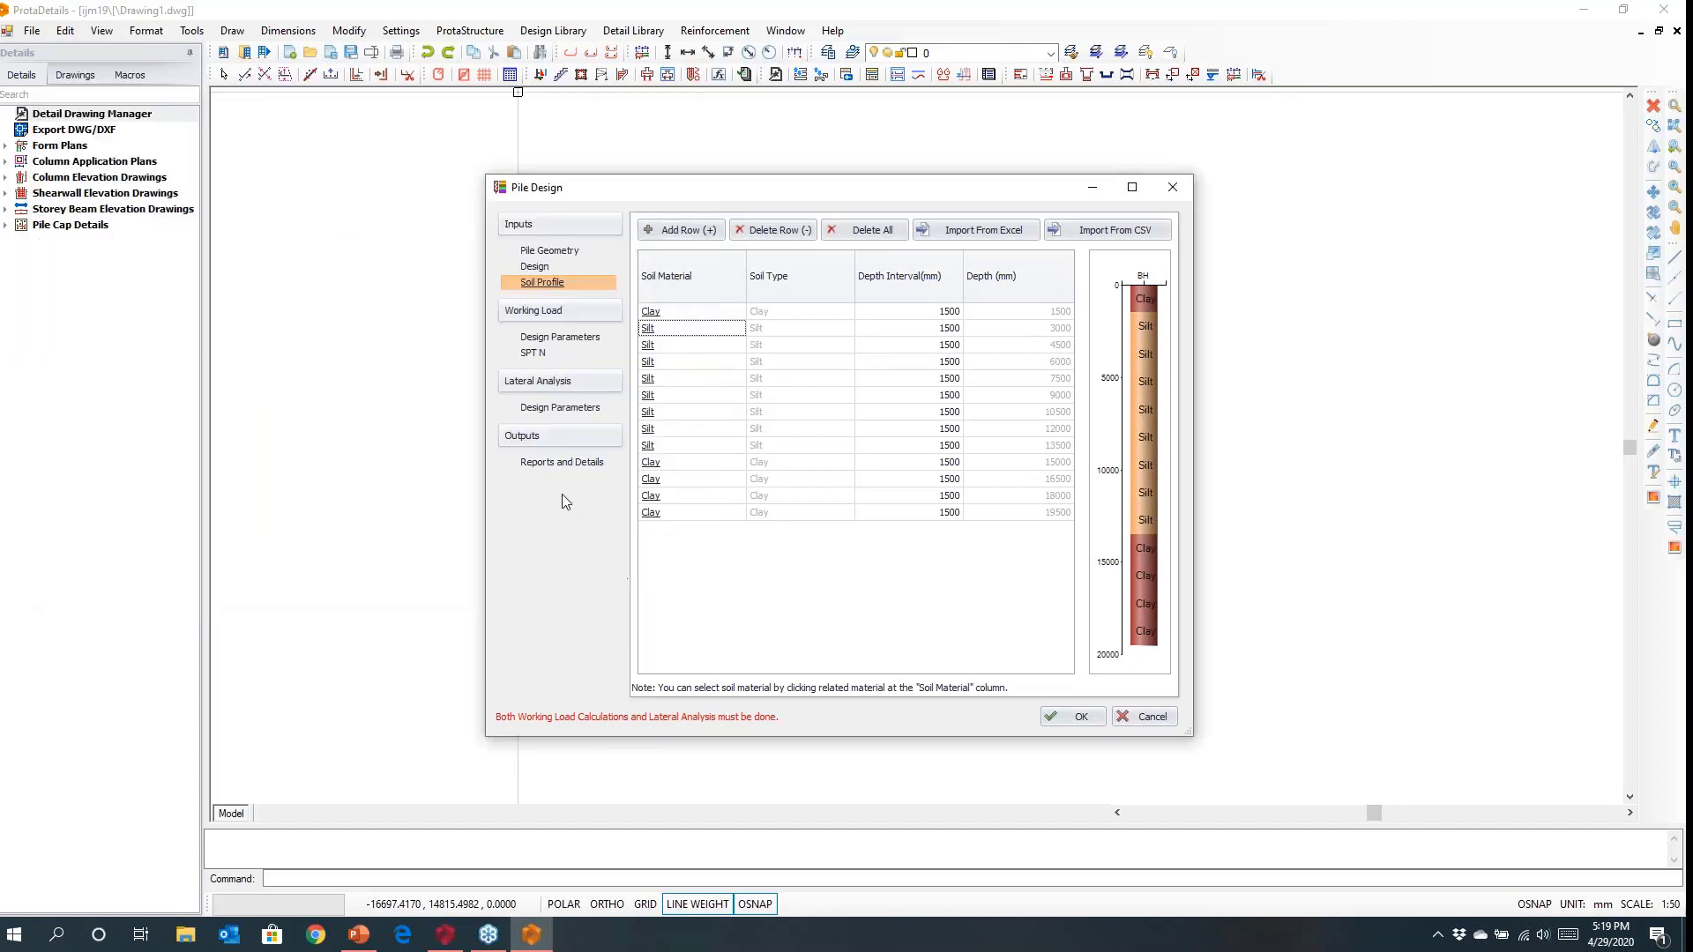
# Calculate the pile's working load from the SPT N values and inspect it on the depth diagram.
pyautogui.click(535, 354)
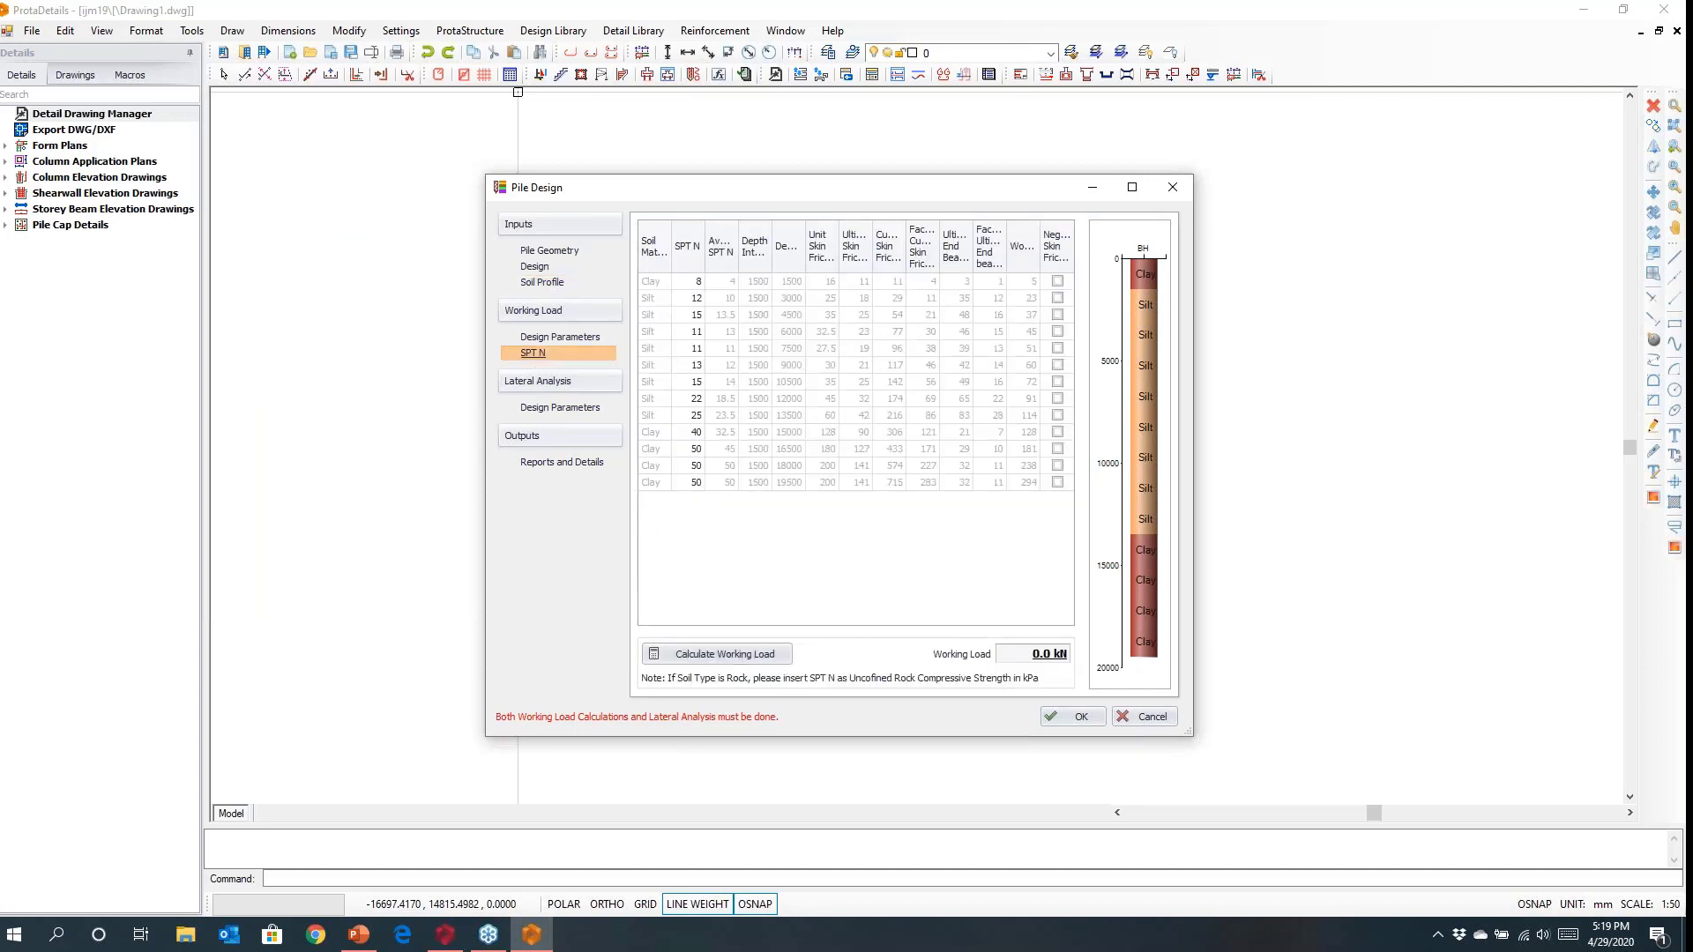
pyautogui.click(698, 655)
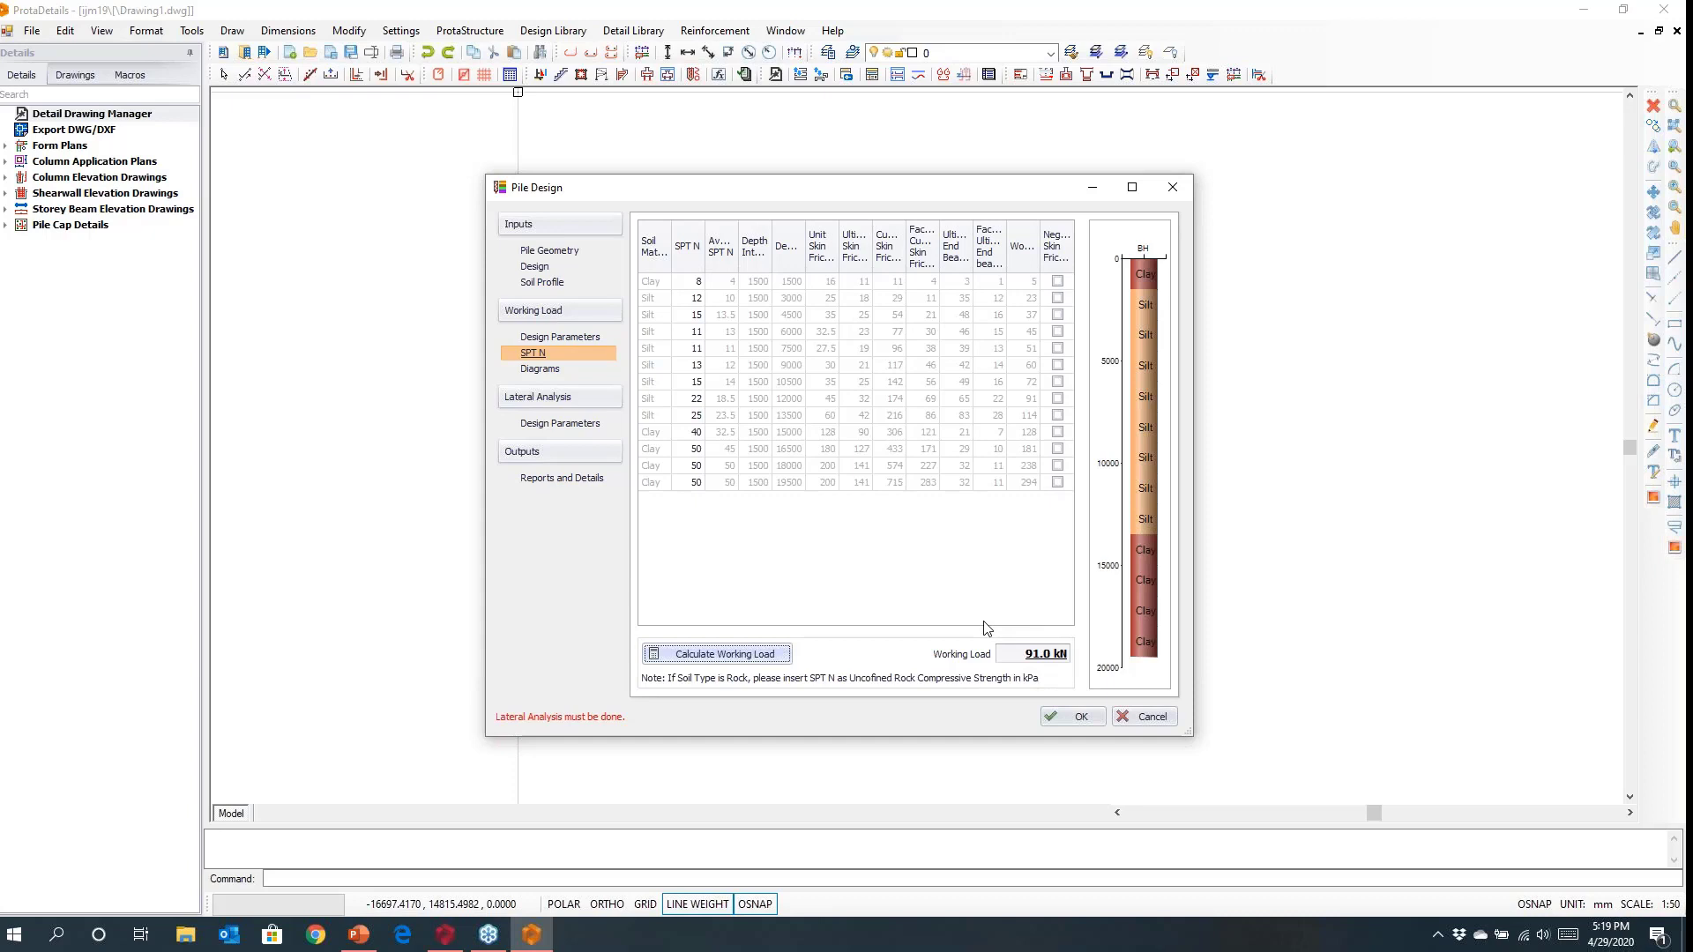
pyautogui.click(545, 370)
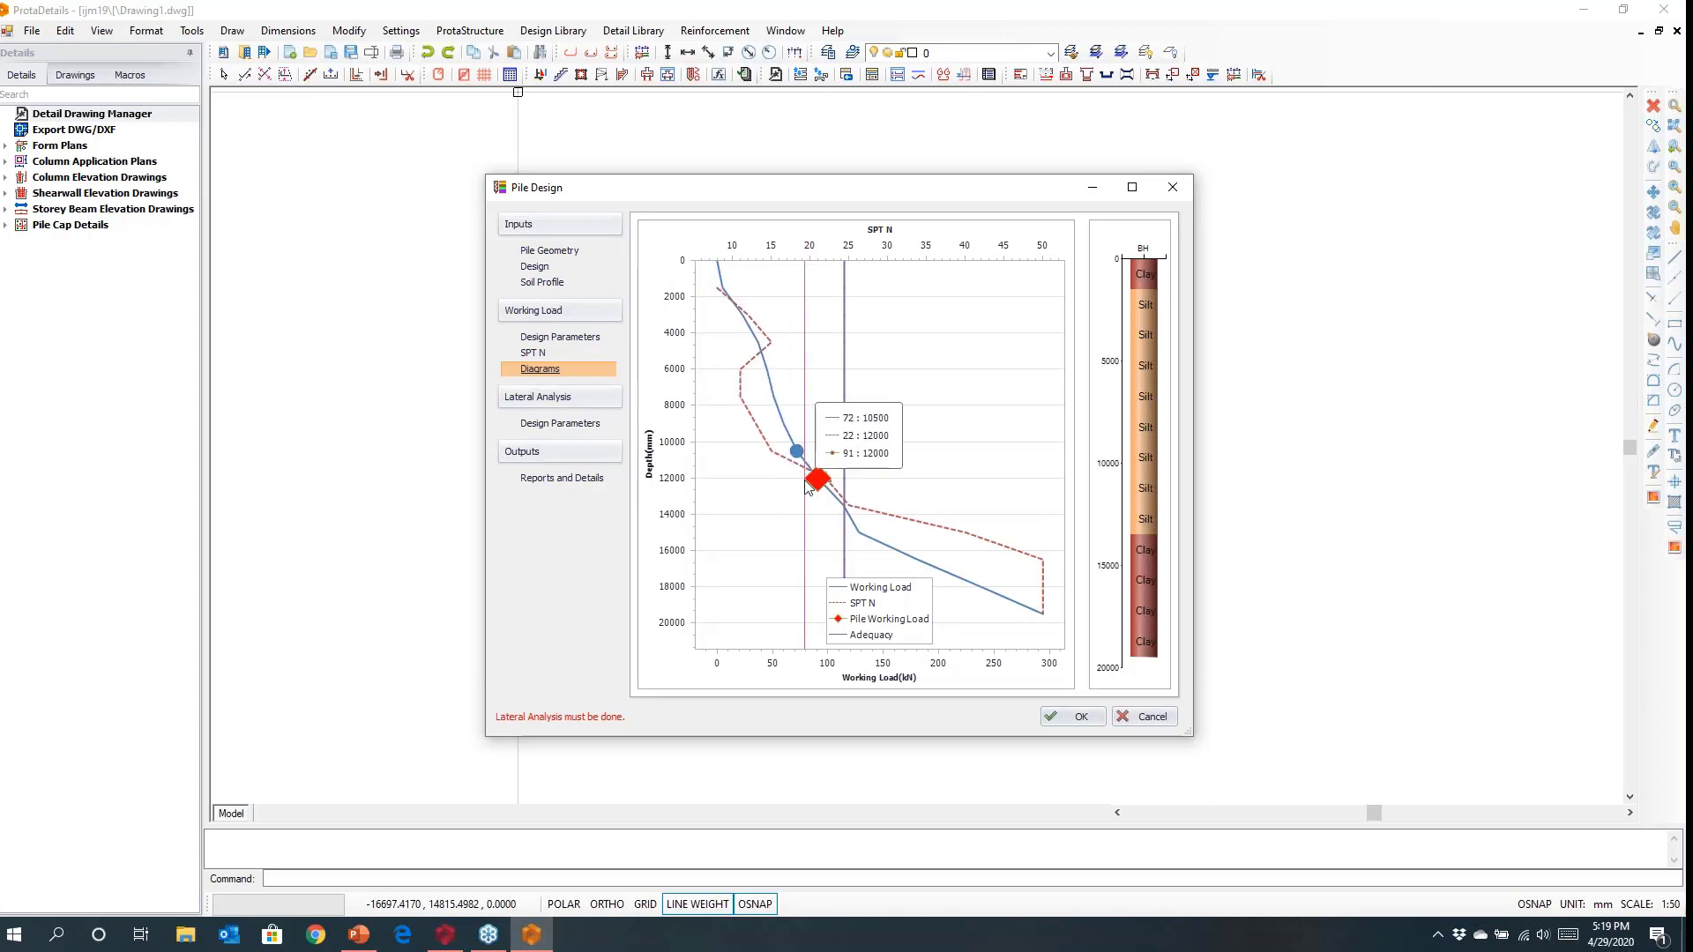
pyautogui.moveTo(817, 483)
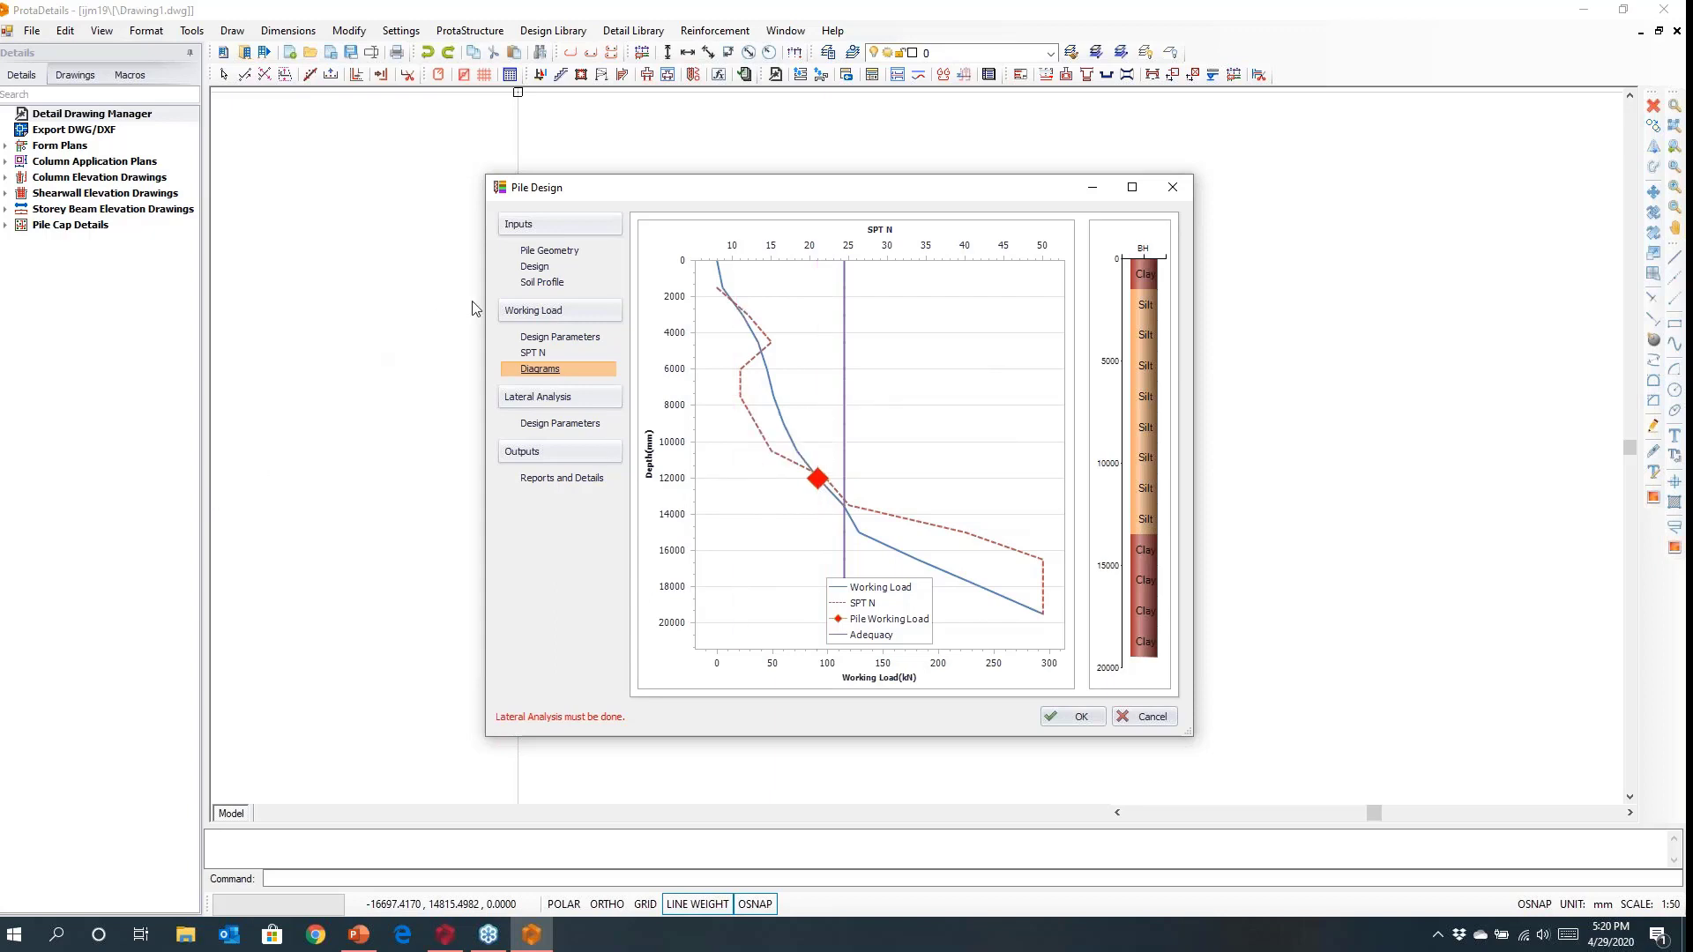
# Set the pile's section diameter to 200 mm and recalculate its working load, checking it against the design actions.
pyautogui.click(534, 252)
pyautogui.moveTo(866, 449); pyautogui.dragTo(904, 450)
pyautogui.write('200.0')
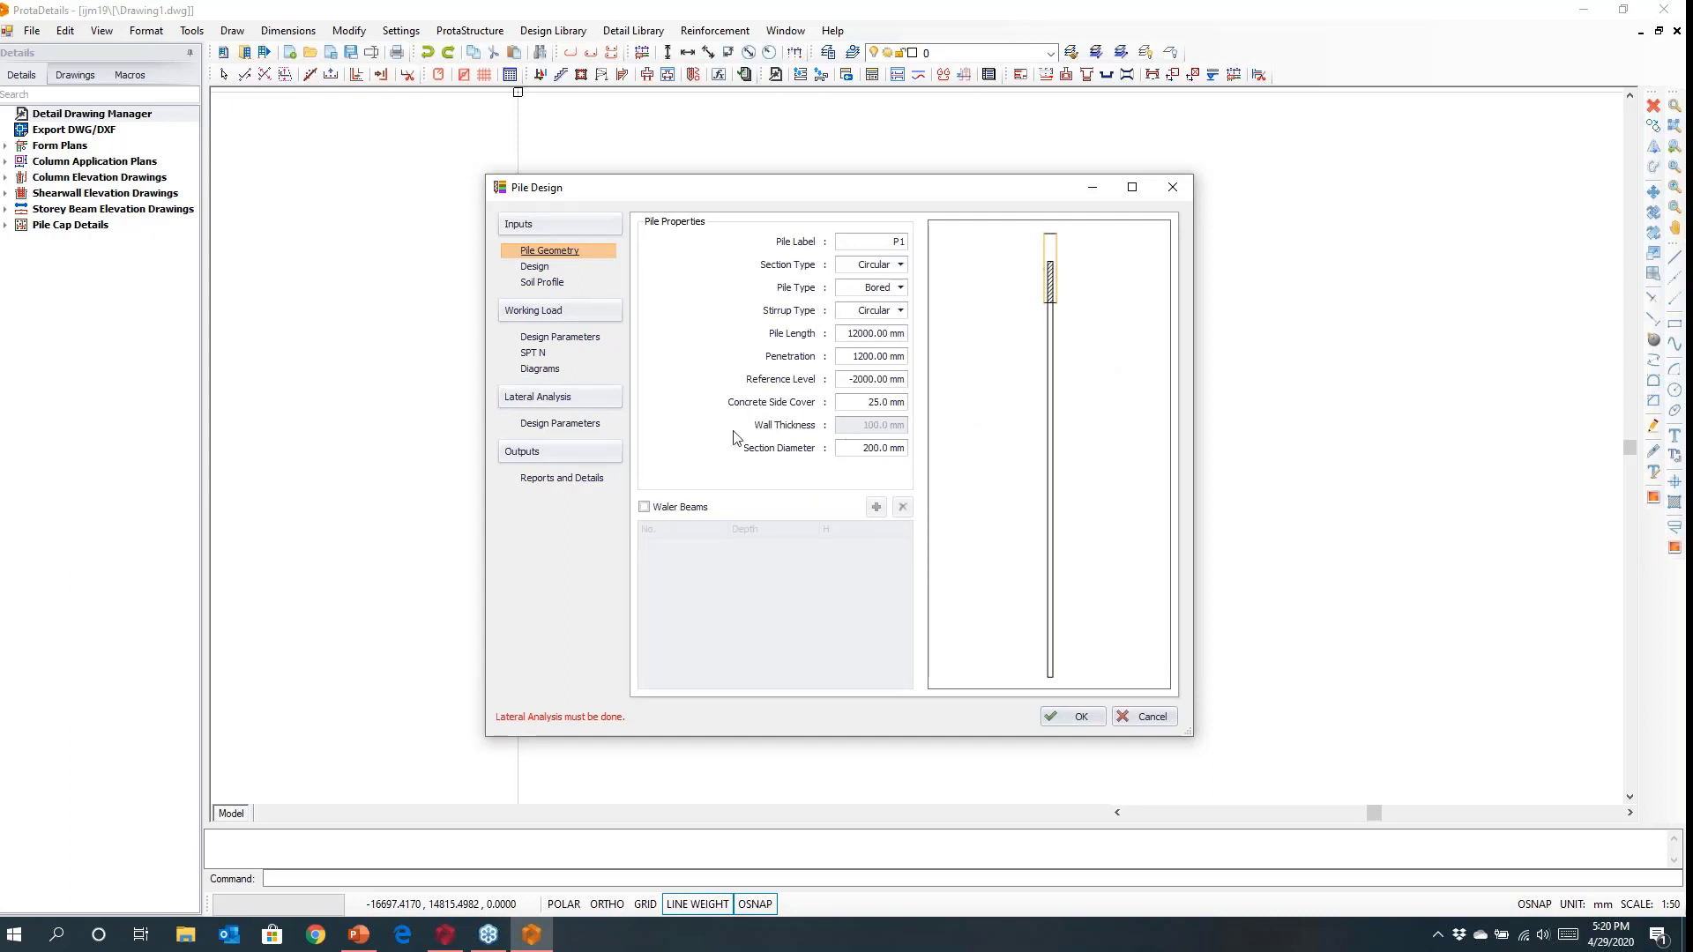
pyautogui.click(533, 354)
pyautogui.click(714, 653)
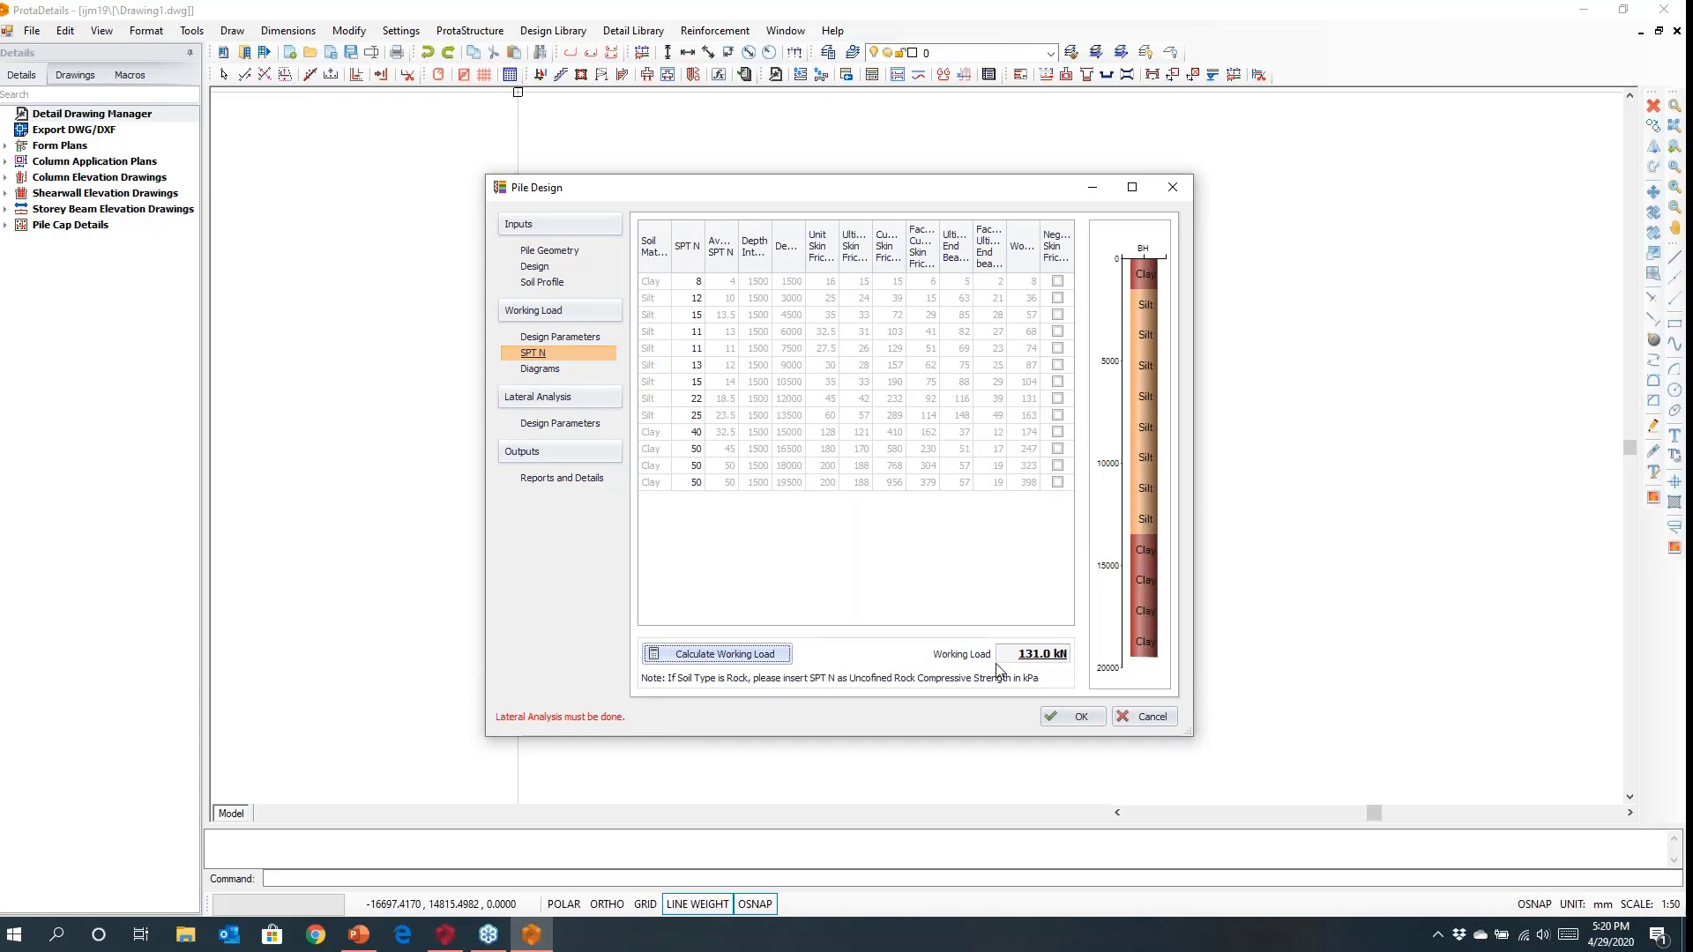
pyautogui.click(540, 266)
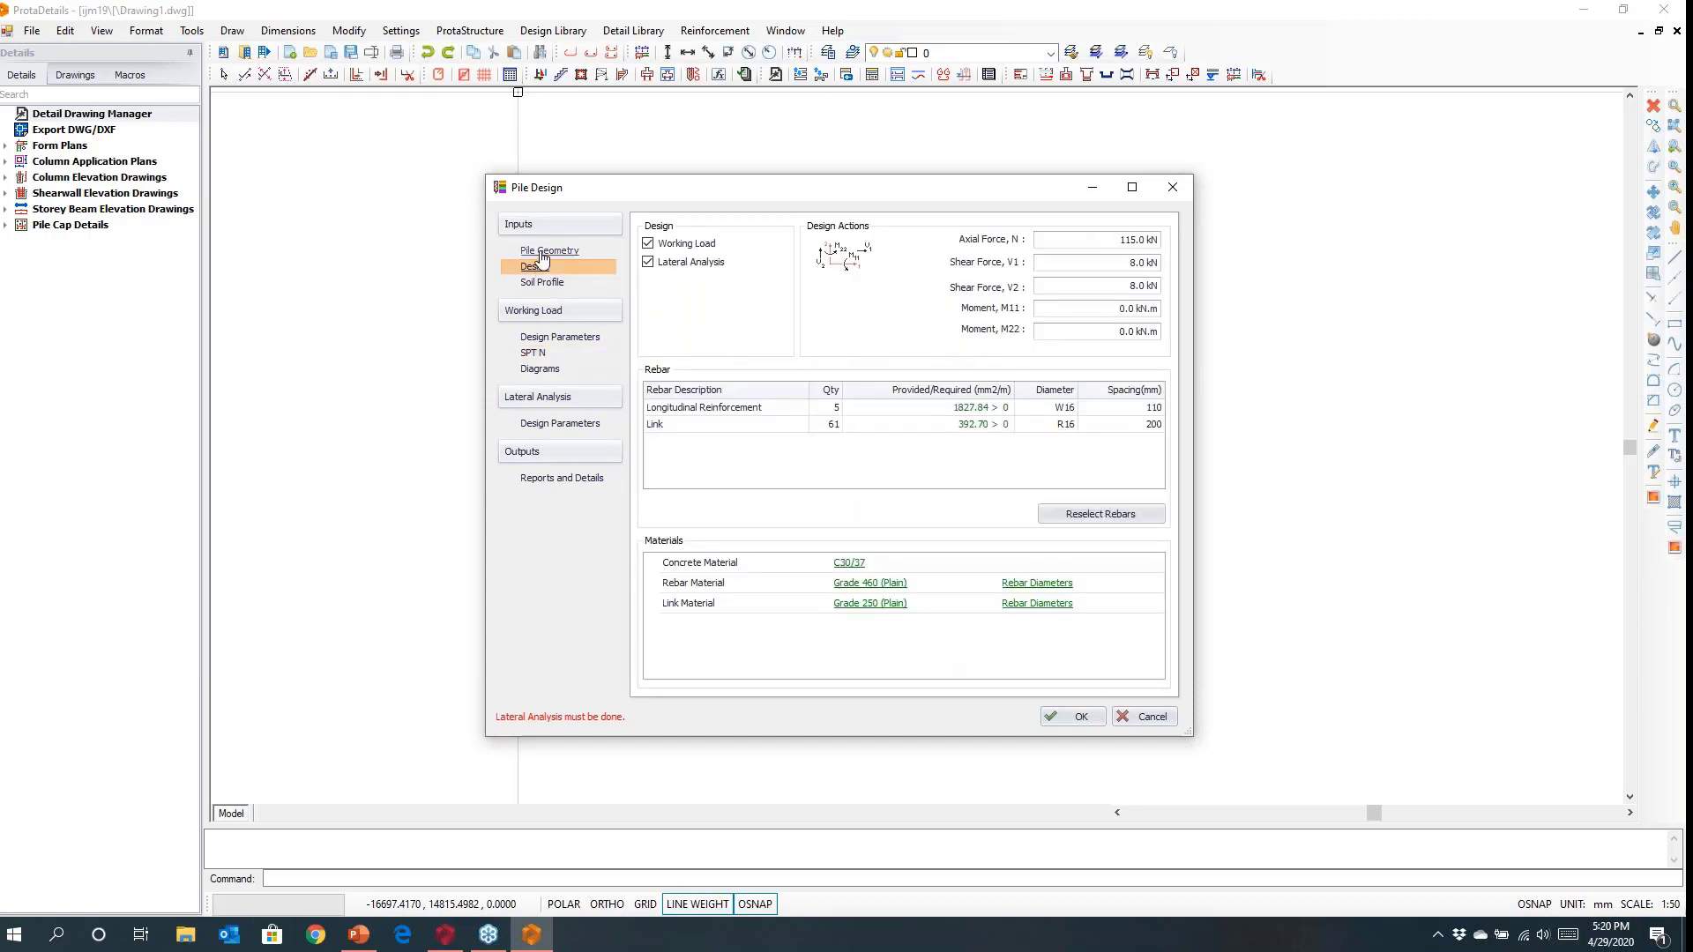
# Design the pile section for lateral analysis using the recommended e50 and Ki values and the Cyclic loading type.
pyautogui.click(540, 251)
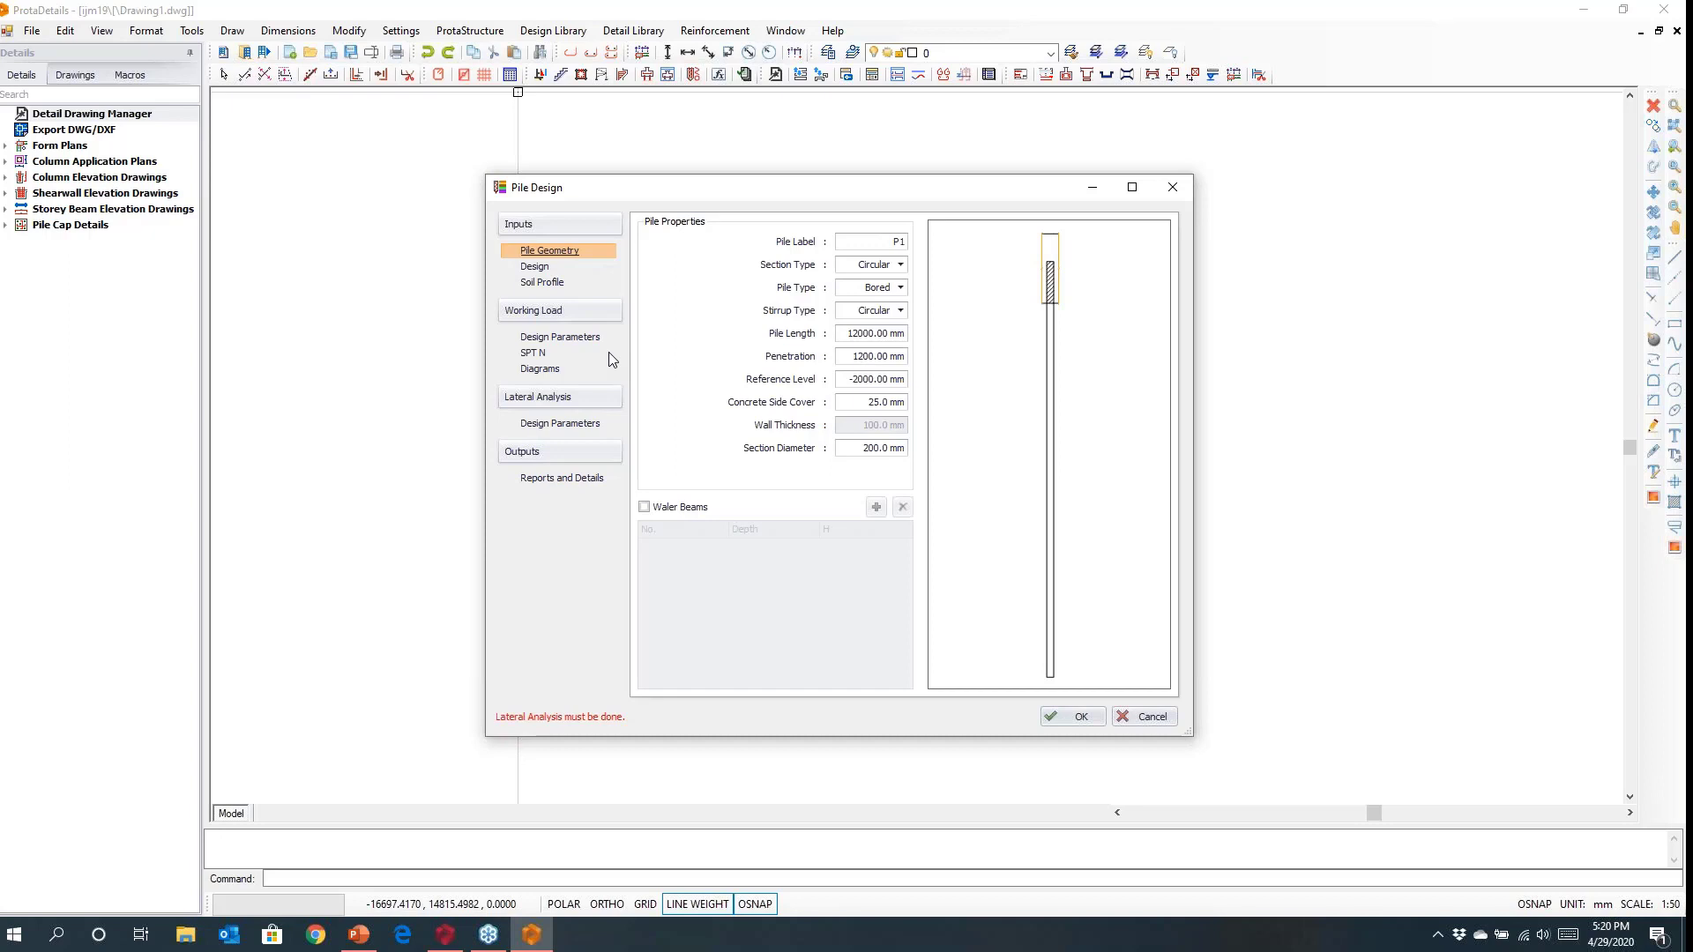
pyautogui.click(541, 370)
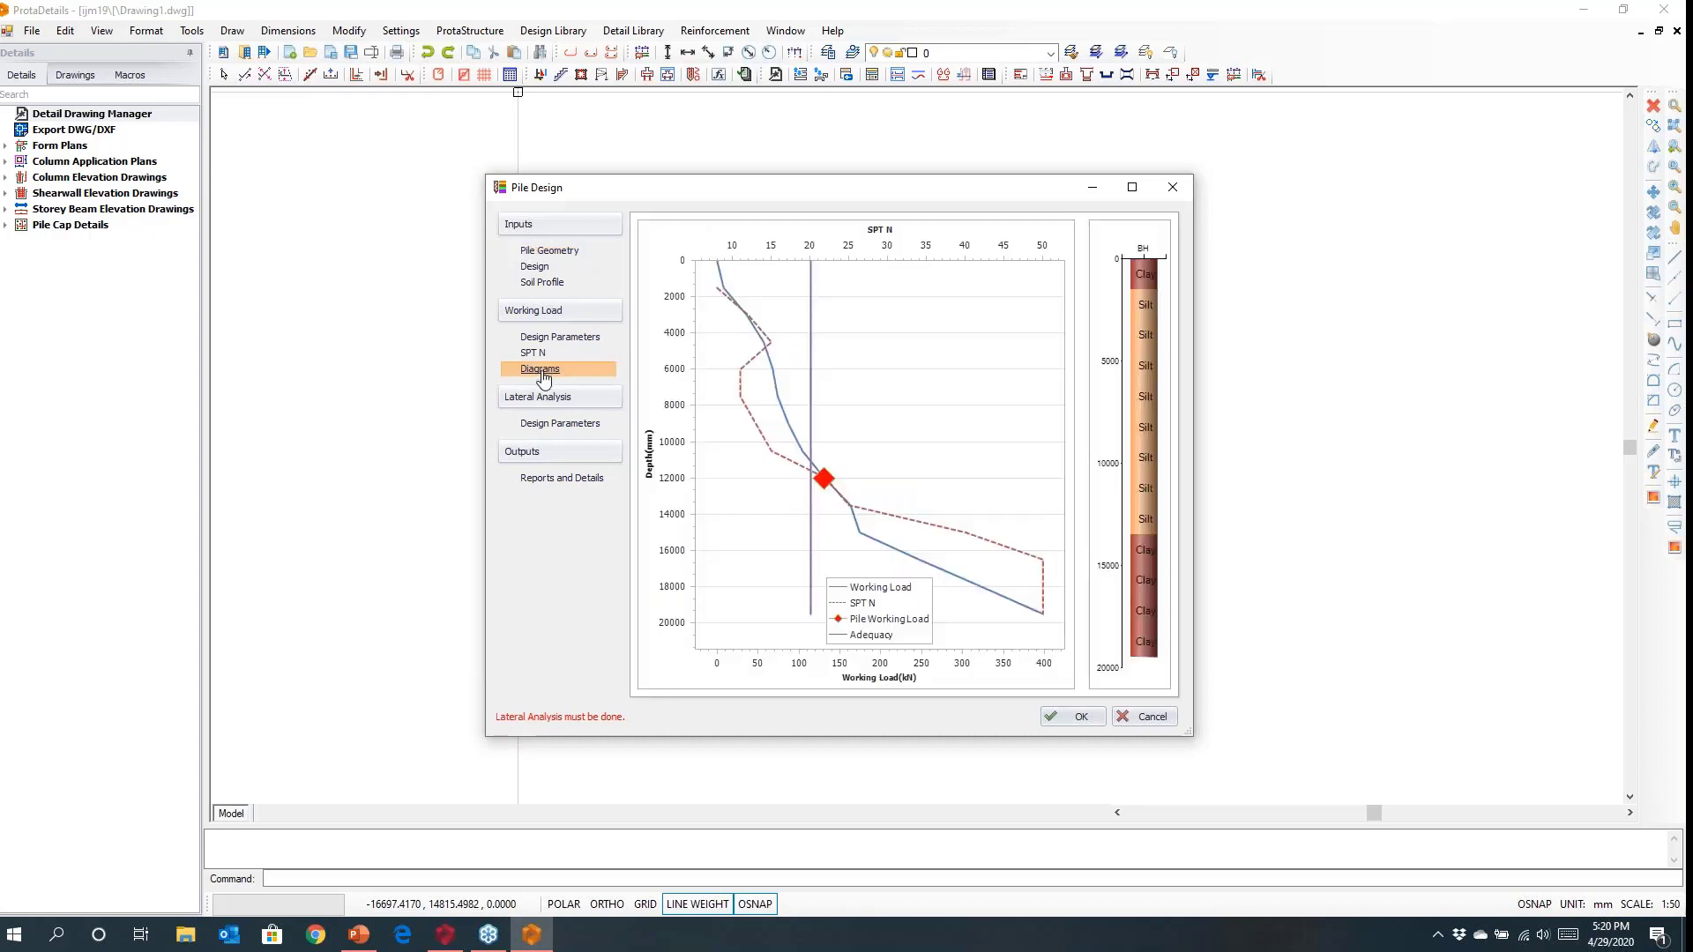
pyautogui.click(541, 424)
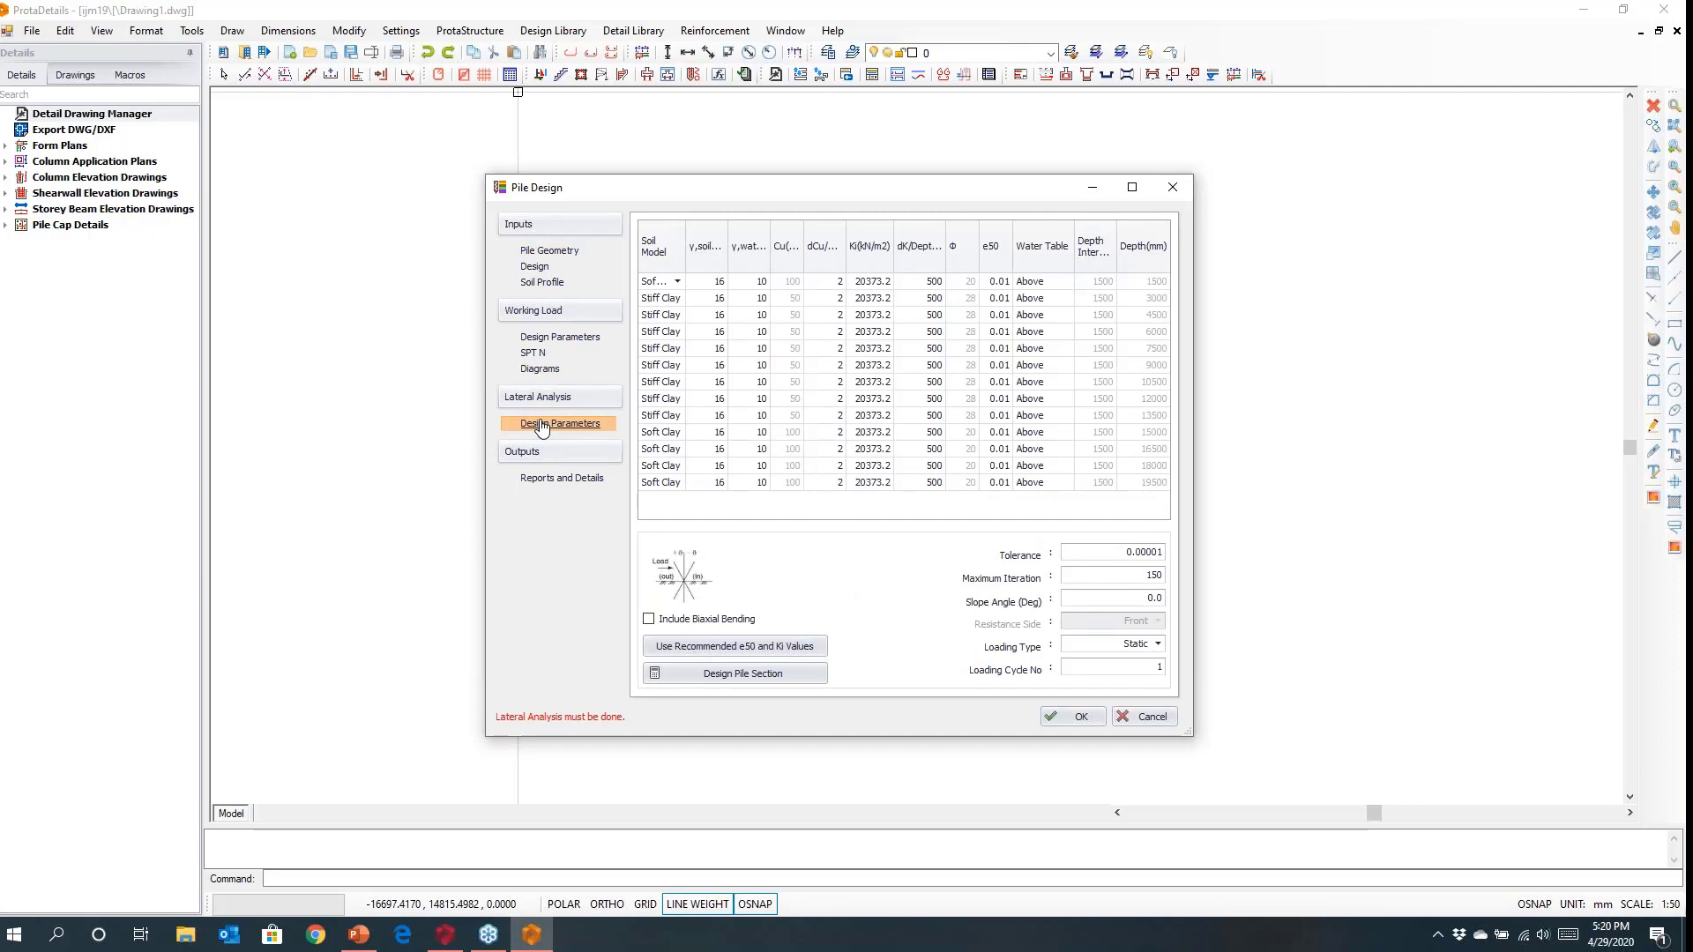
pyautogui.click(749, 654)
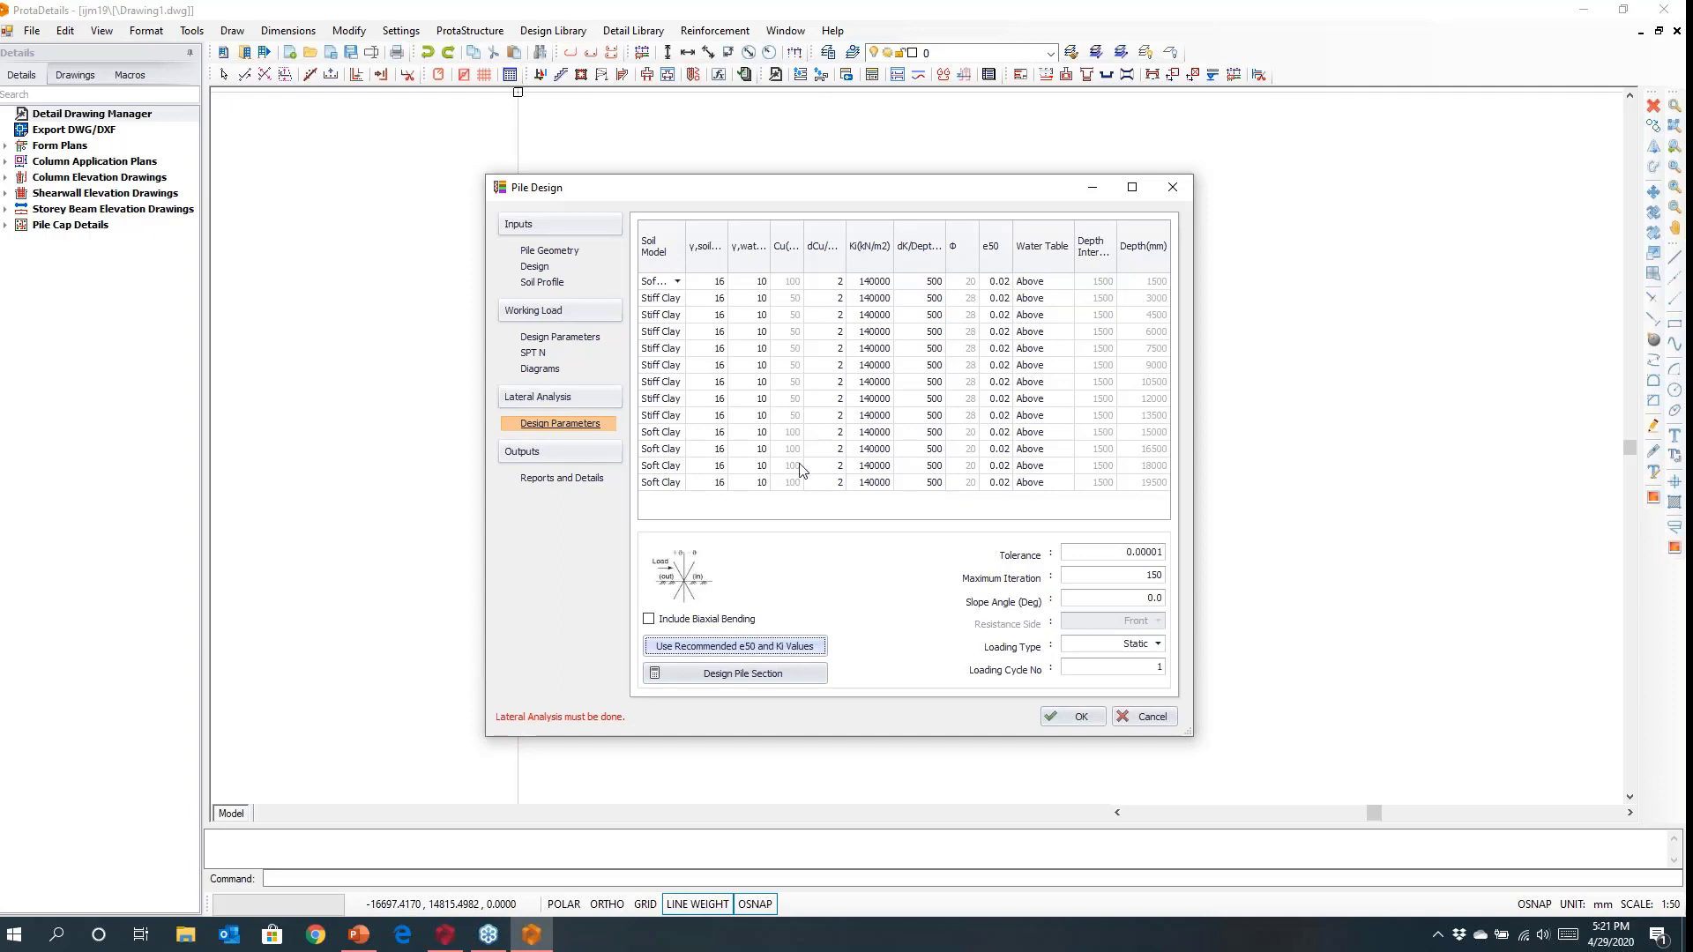
pyautogui.click(1135, 644)
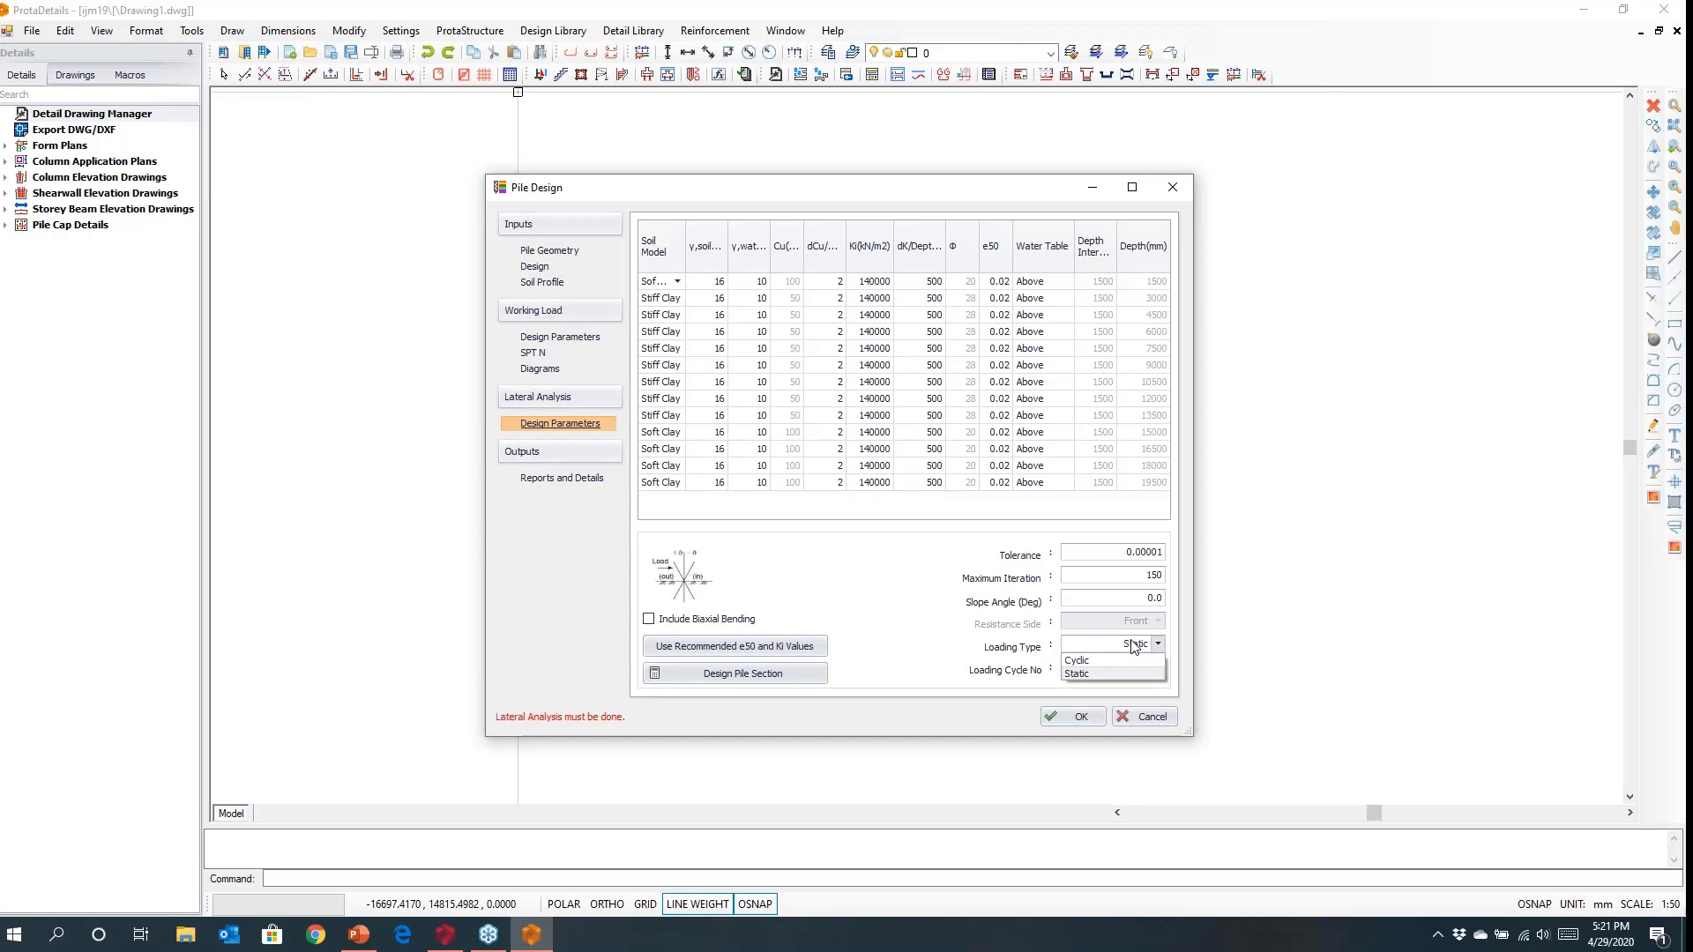
pyautogui.click(1126, 660)
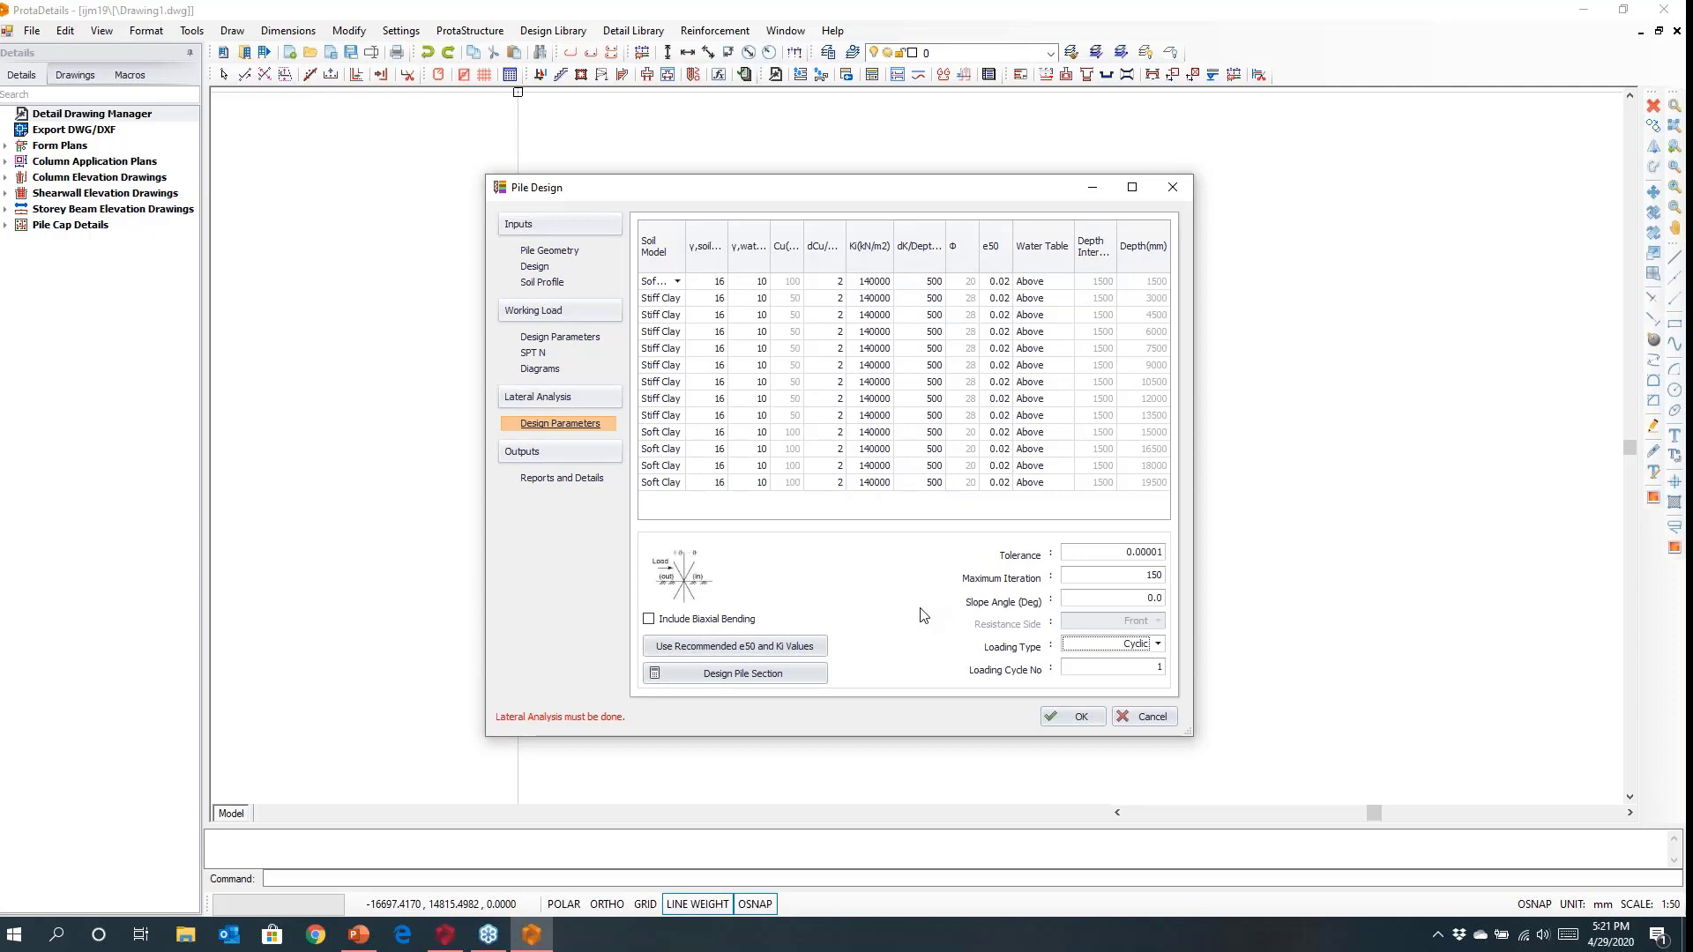
pyautogui.click(767, 679)
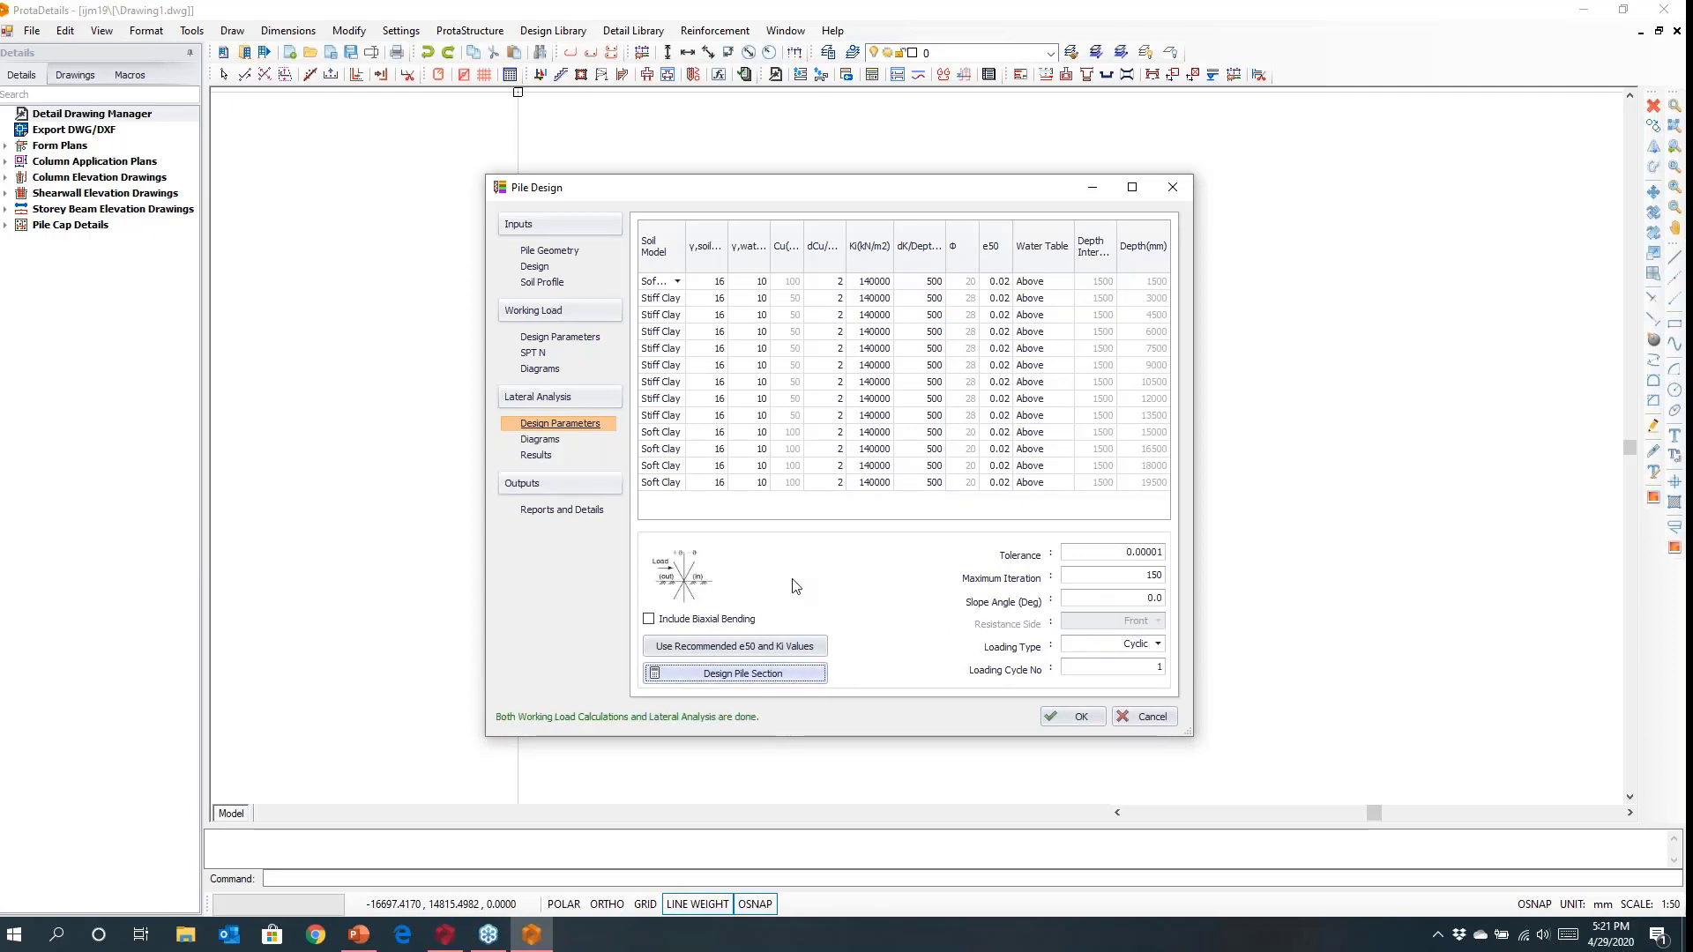
# Examine the lateral analysis diagrams for moment, shear, deflection, soil pressure, axial-moment interaction and the pile section.
pyautogui.click(538, 441)
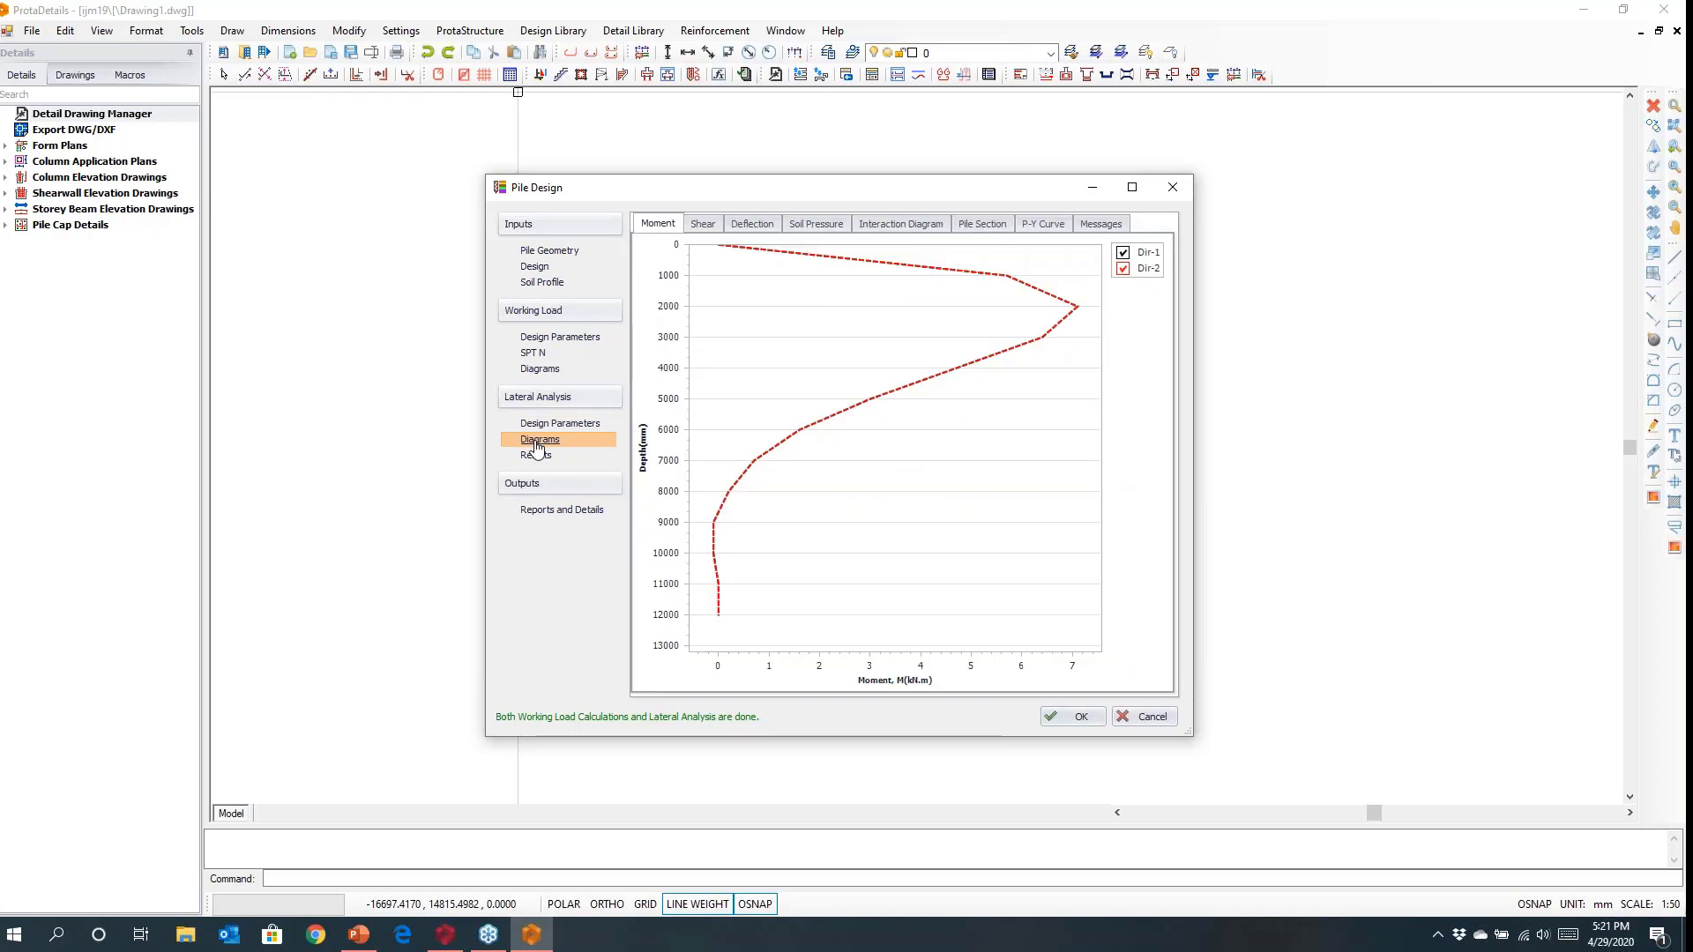
pyautogui.click(705, 227)
pyautogui.click(749, 227)
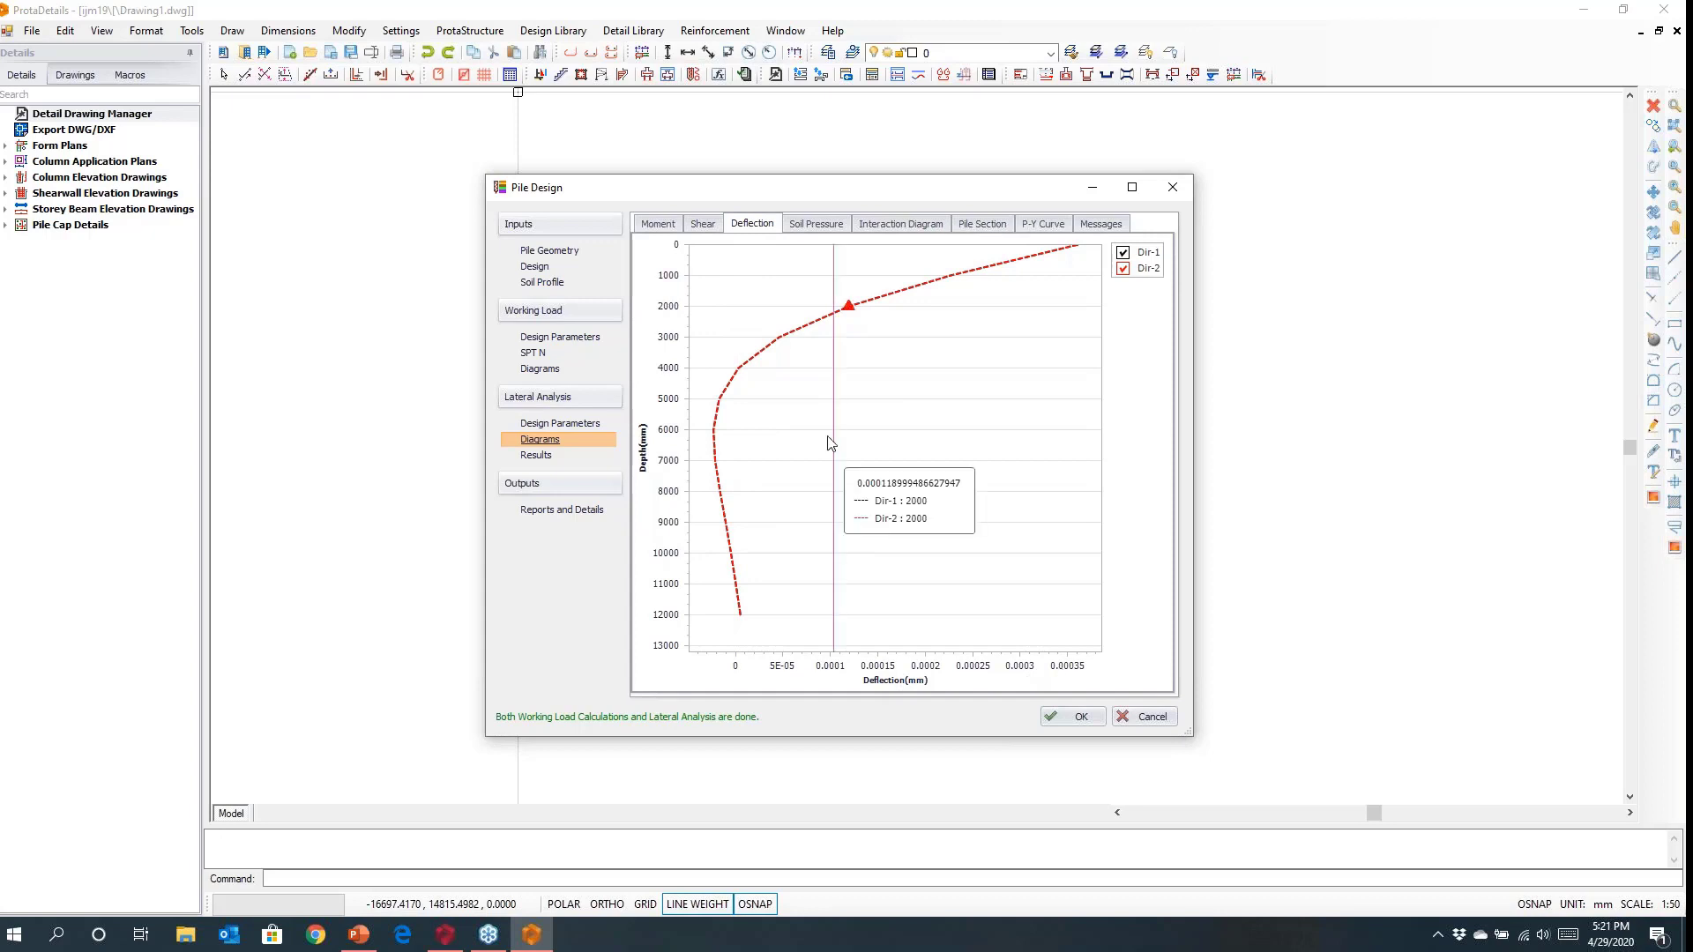
pyautogui.click(819, 223)
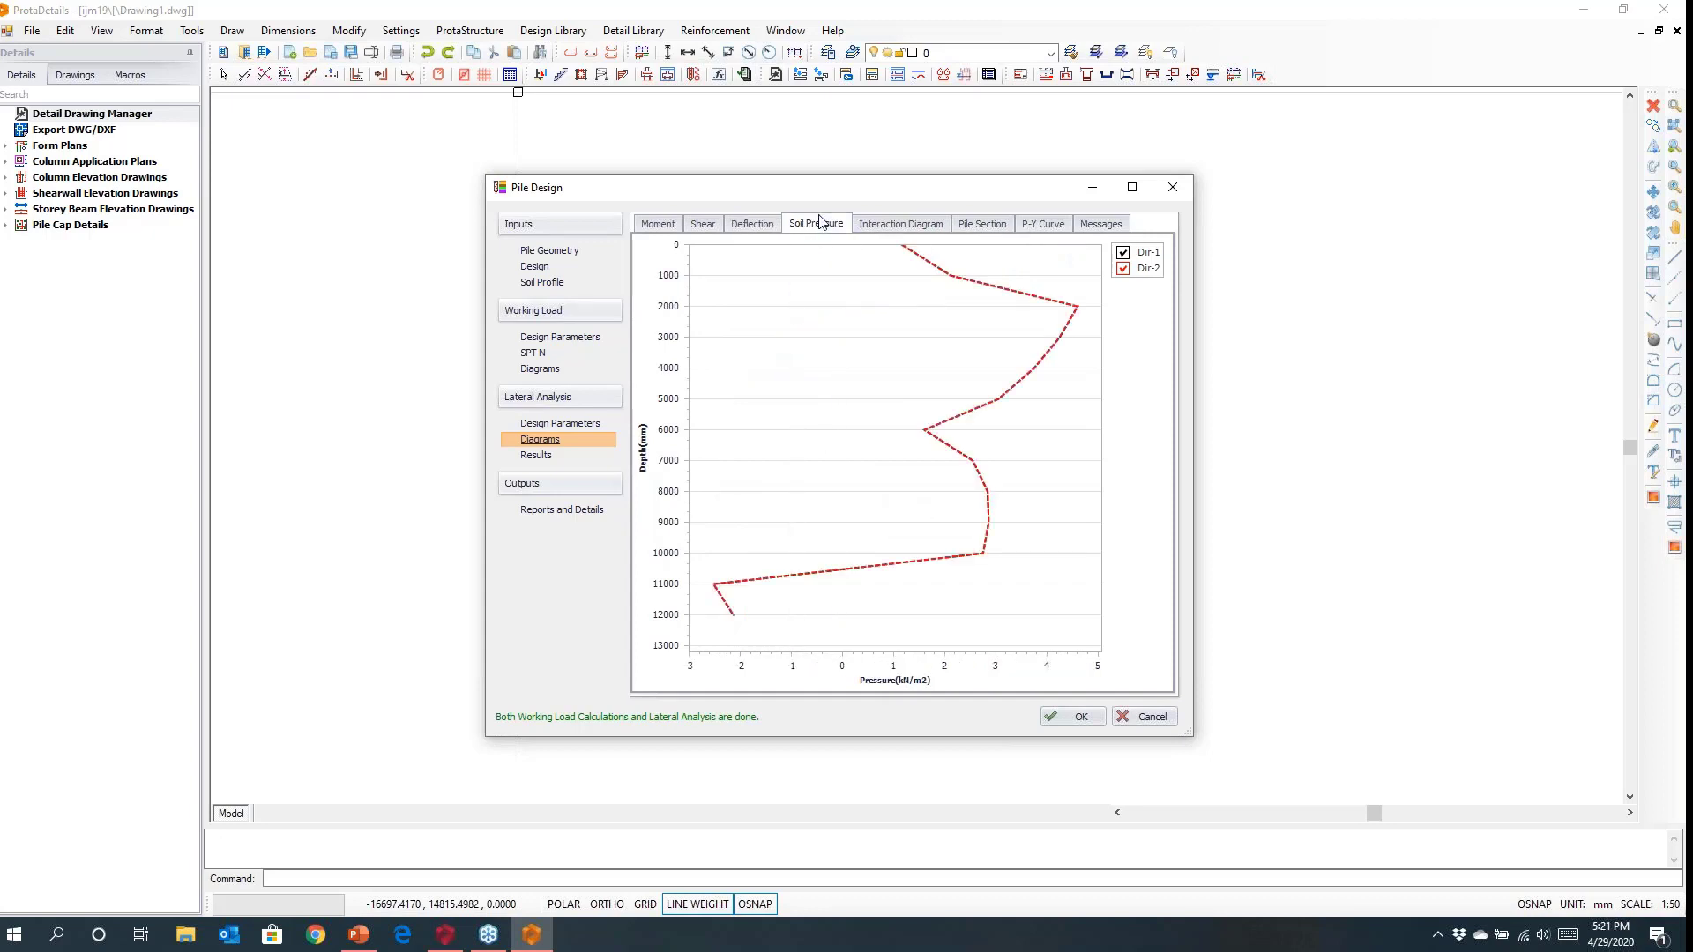
pyautogui.click(878, 226)
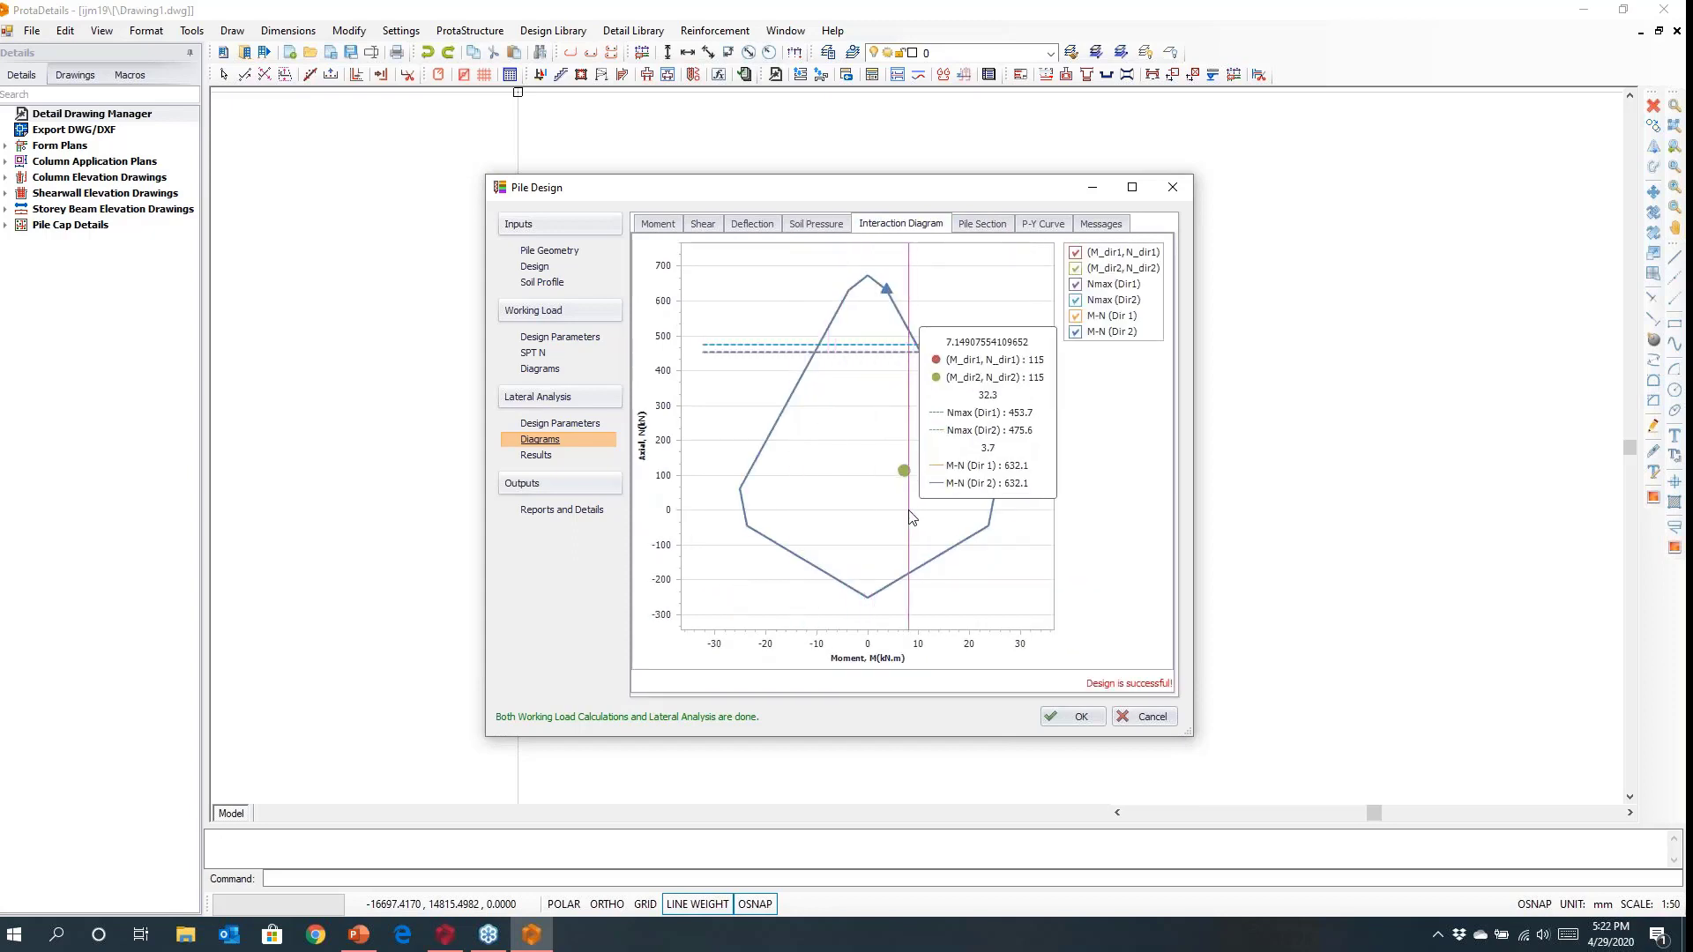
pyautogui.click(981, 223)
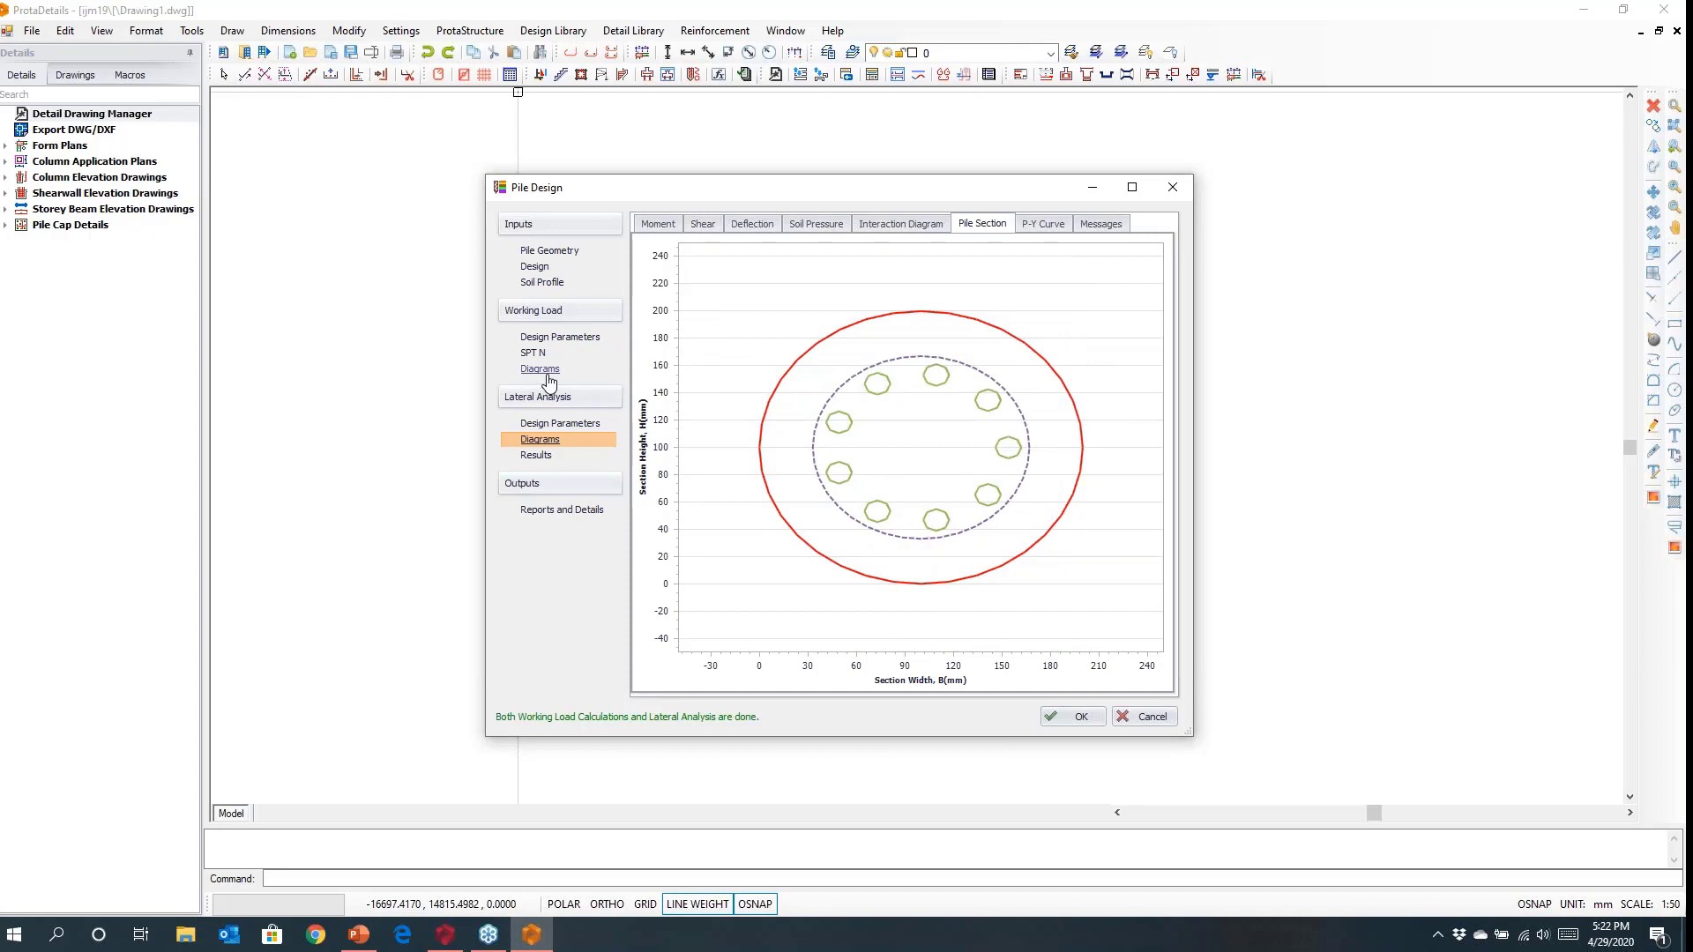
# Try the longitudinal reinforcement with 8 bars of W13 diameter and return the diameter to W16.
pyautogui.click(532, 266)
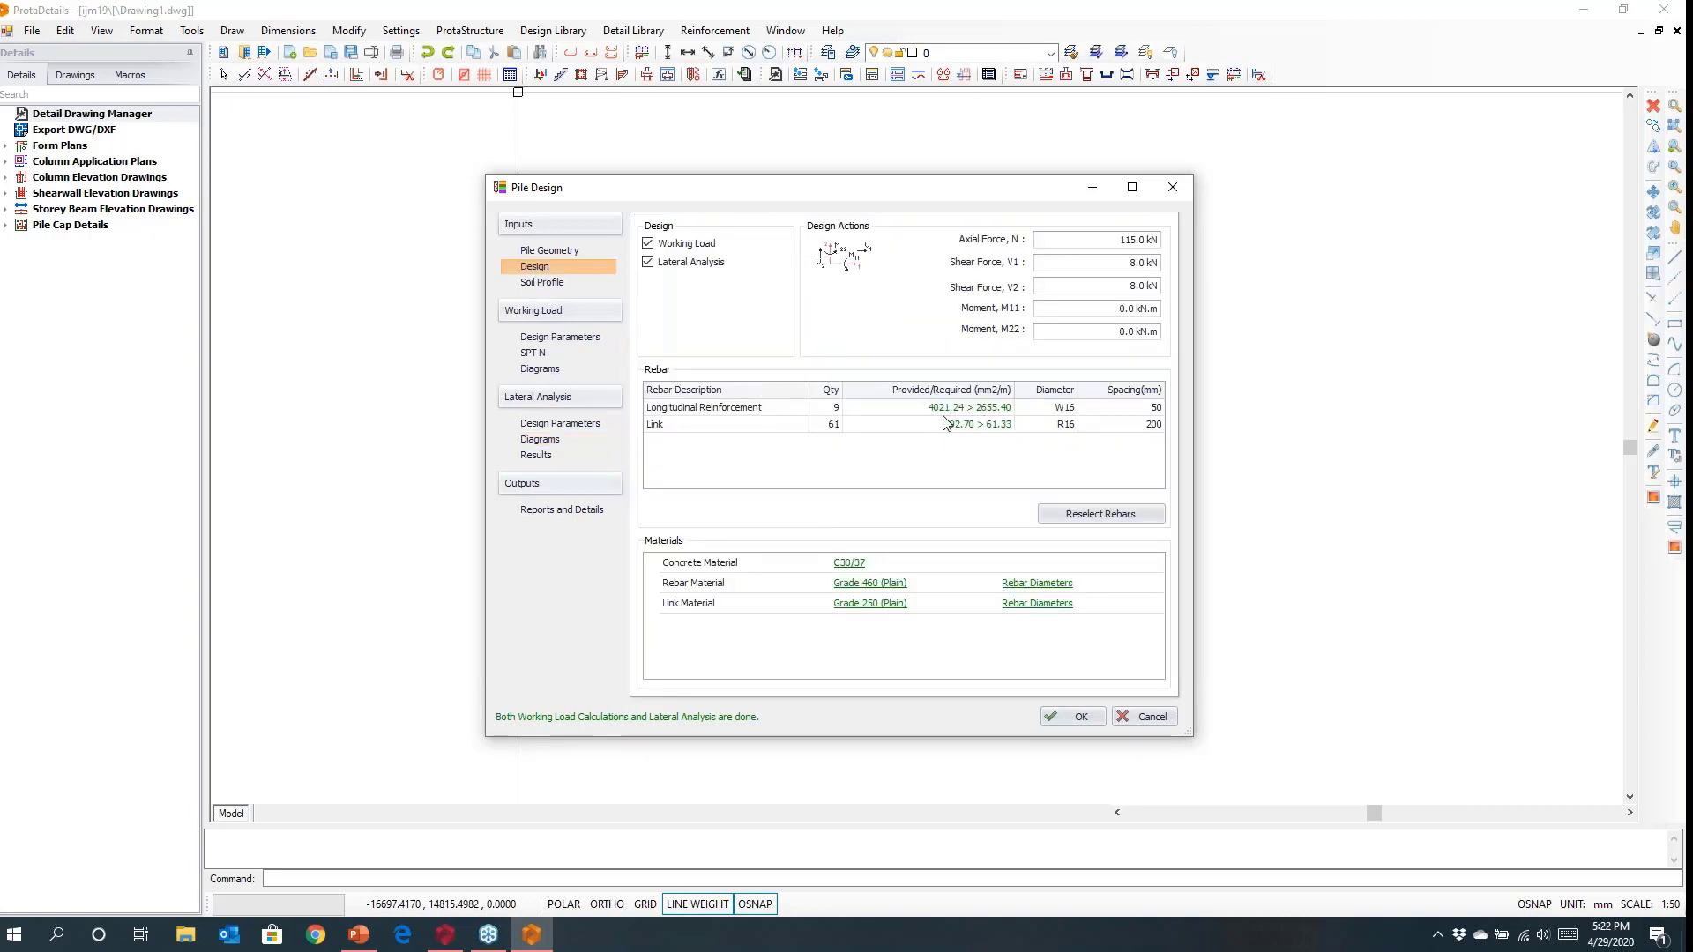
pyautogui.click(830, 411)
pyautogui.write('8')
pyautogui.click(892, 410)
pyautogui.click(1029, 409)
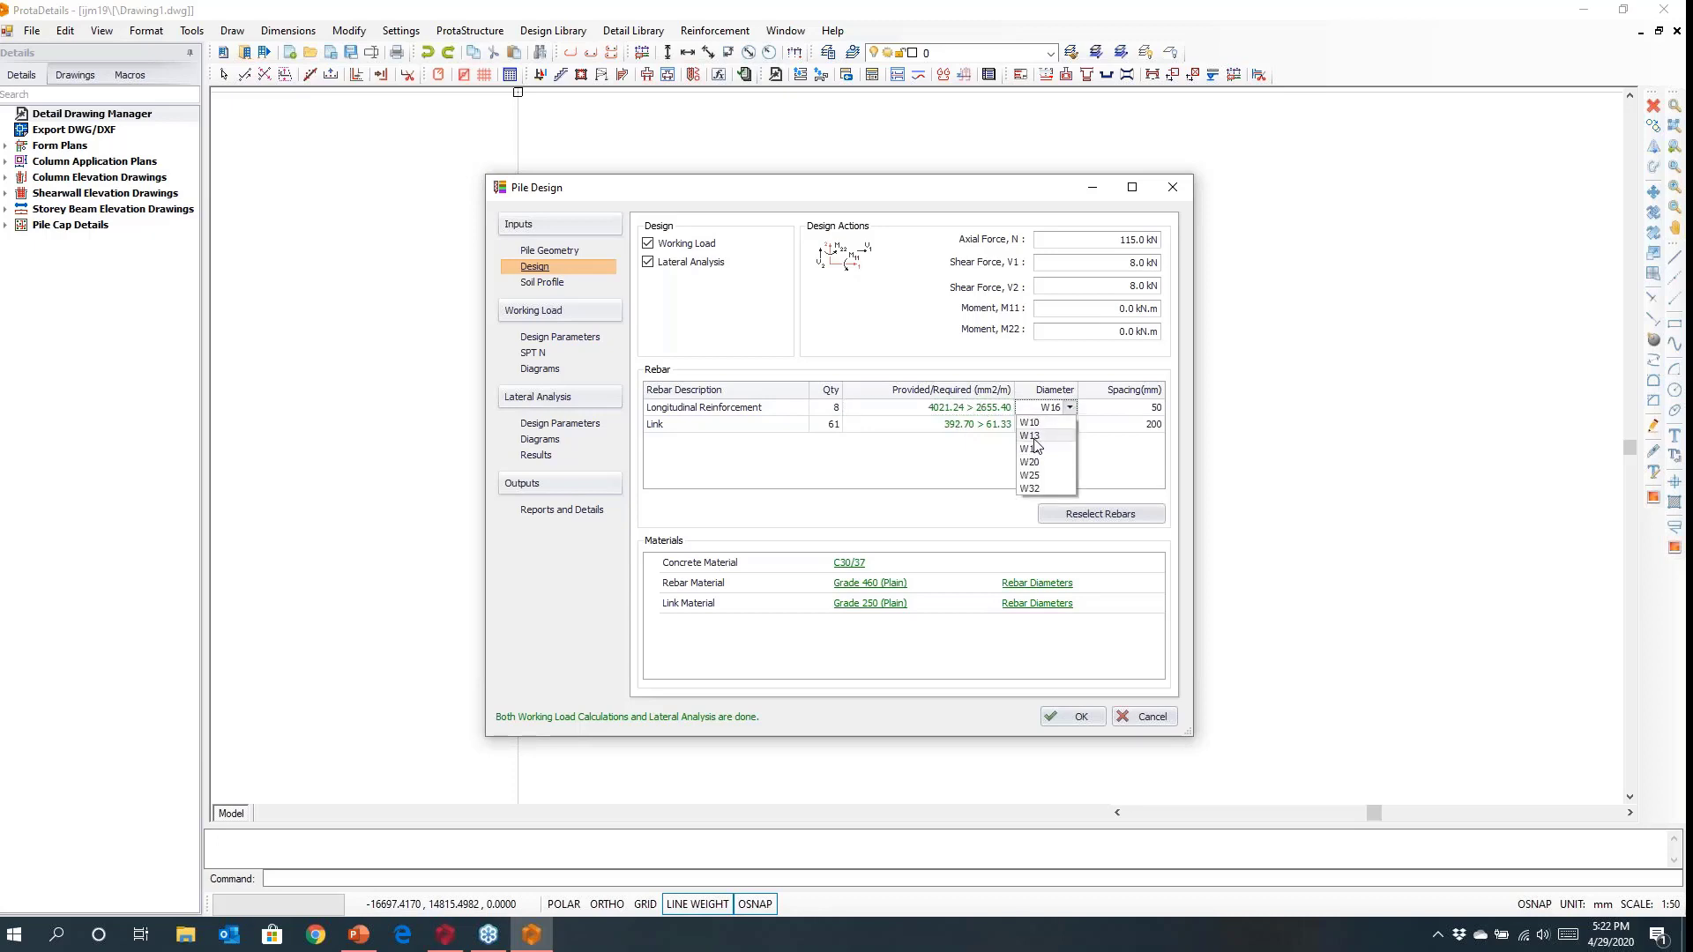
pyautogui.click(1026, 445)
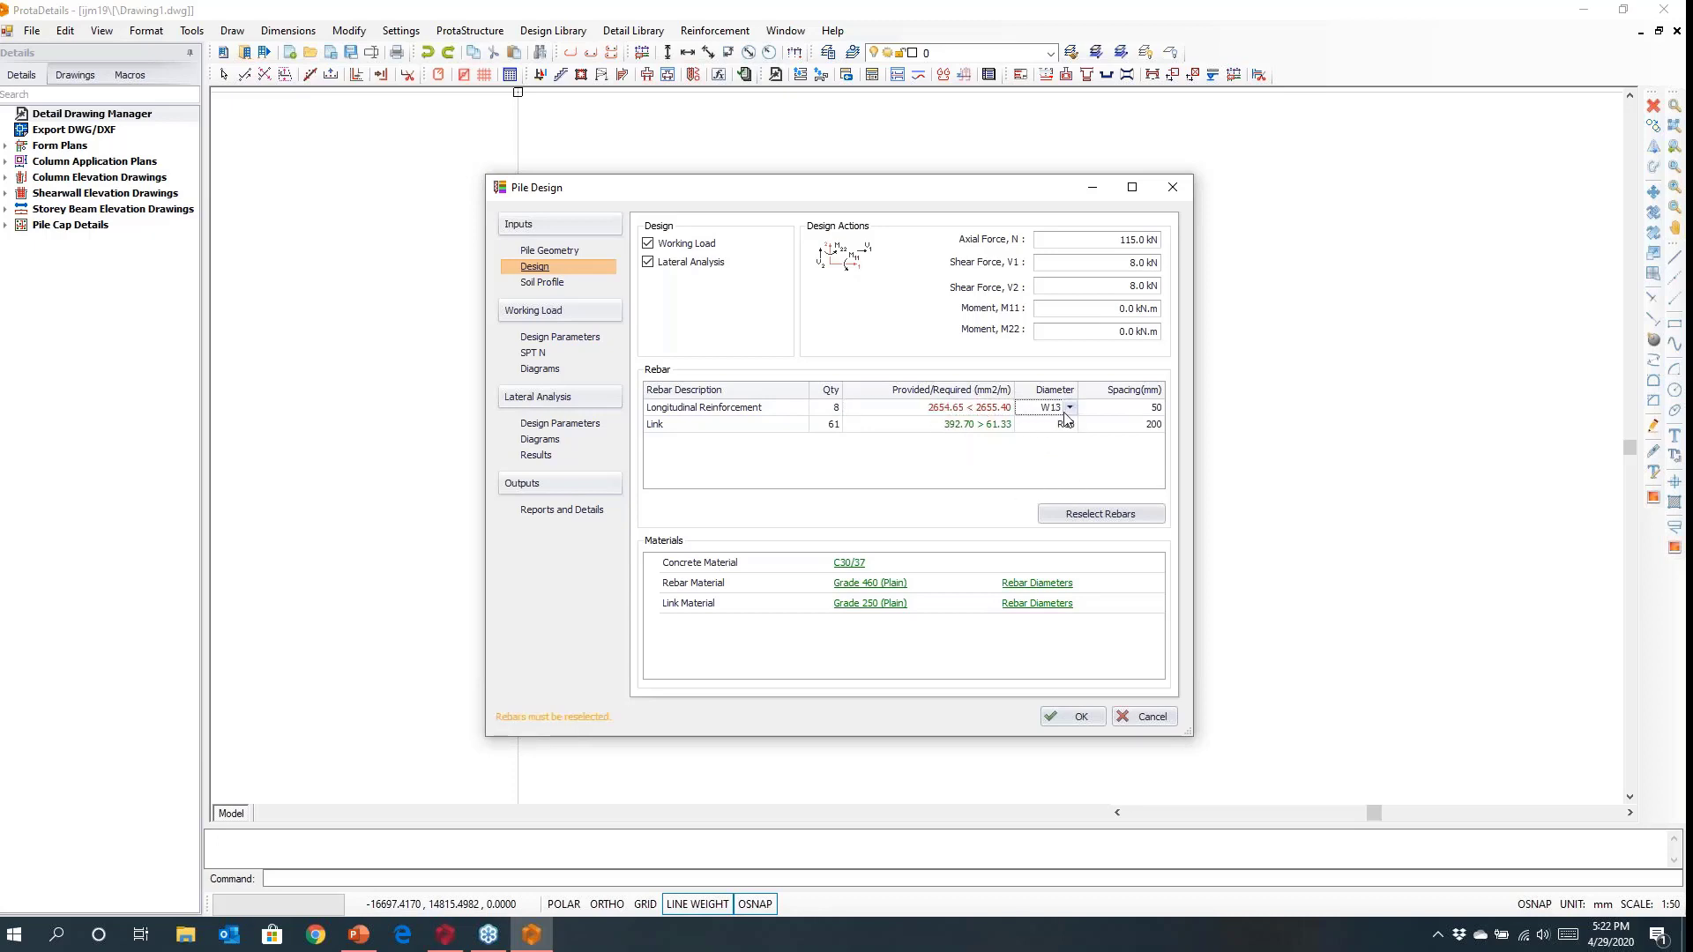
pyautogui.click(1071, 408)
pyautogui.click(1029, 449)
# Reduce the longitudinal reinforcement quantity to 7 bars and finally to 6.
pyautogui.click(835, 409)
pyautogui.click(835, 409)
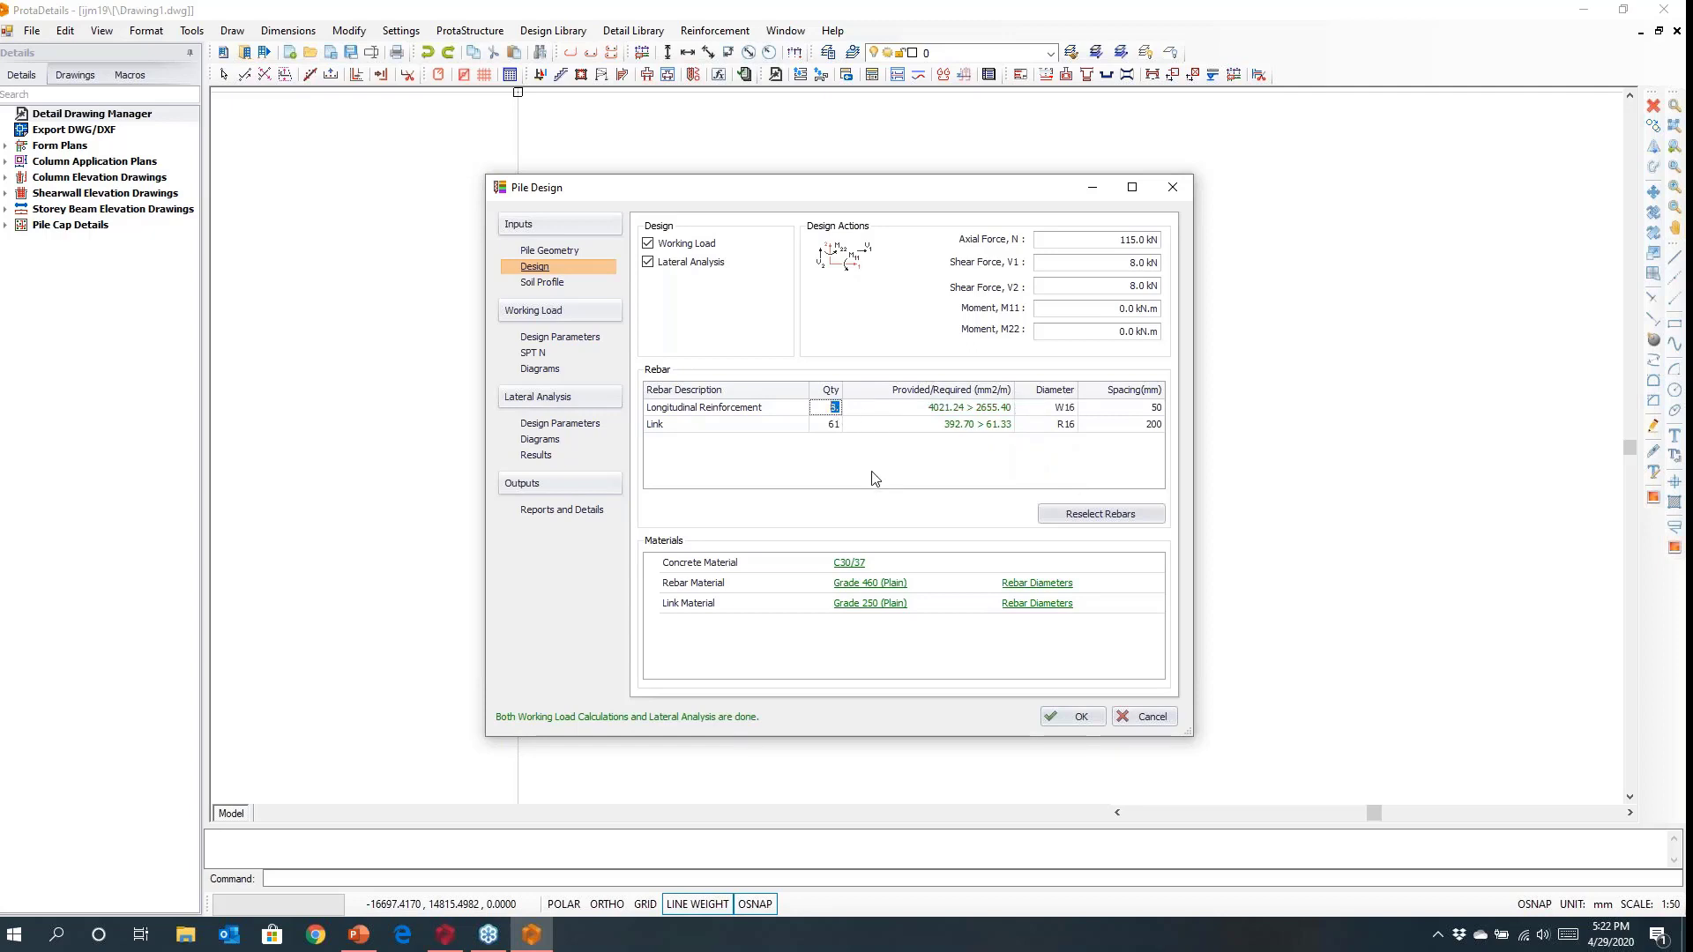
pyautogui.write('7')
pyautogui.click(820, 409)
pyautogui.write('6')
# Enable the R10 and R13 sizes in the link material's rebar table and set the link diameter to R10.
pyautogui.click(1016, 604)
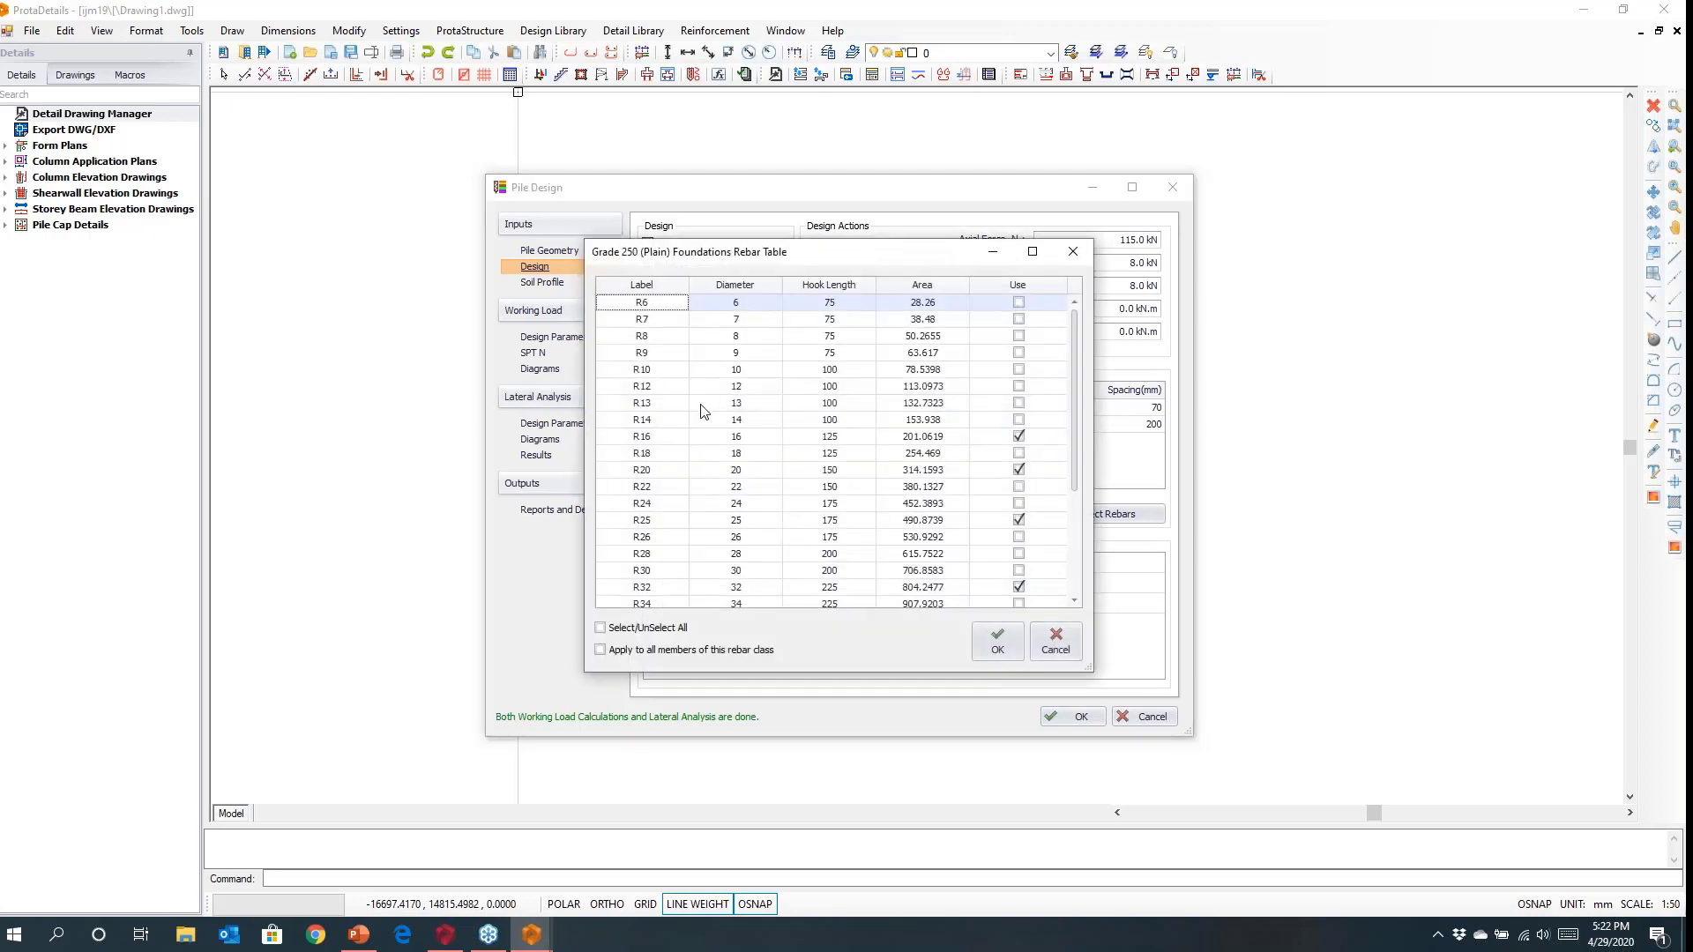
pyautogui.click(1016, 371)
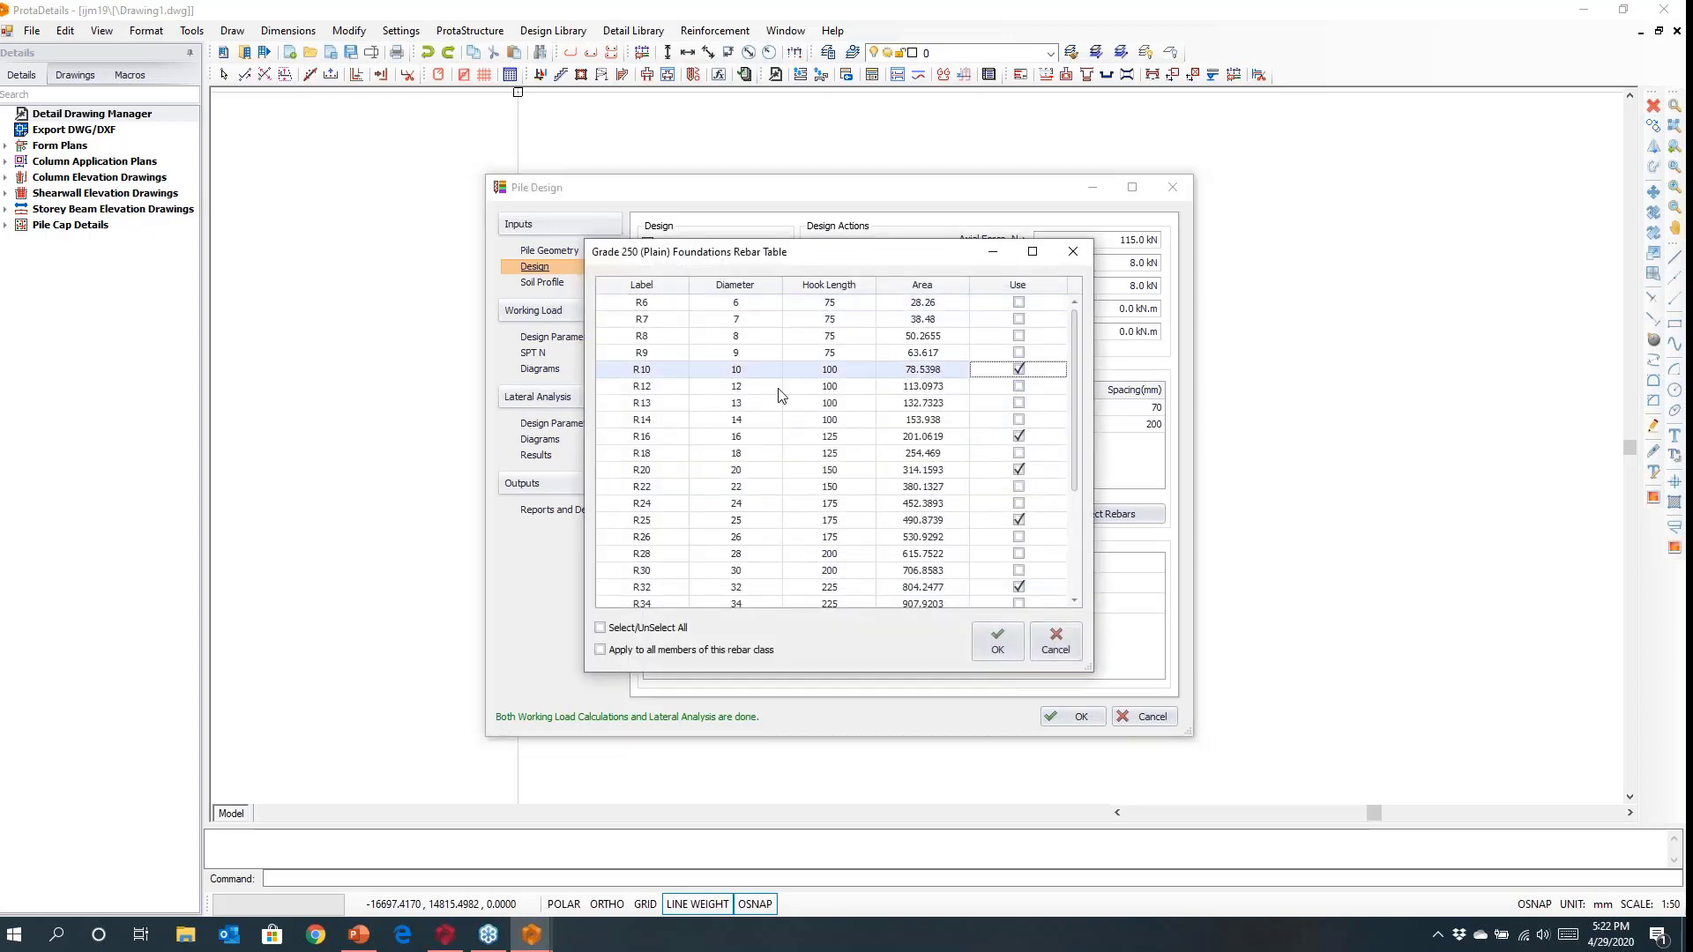
pyautogui.click(1018, 403)
pyautogui.click(989, 641)
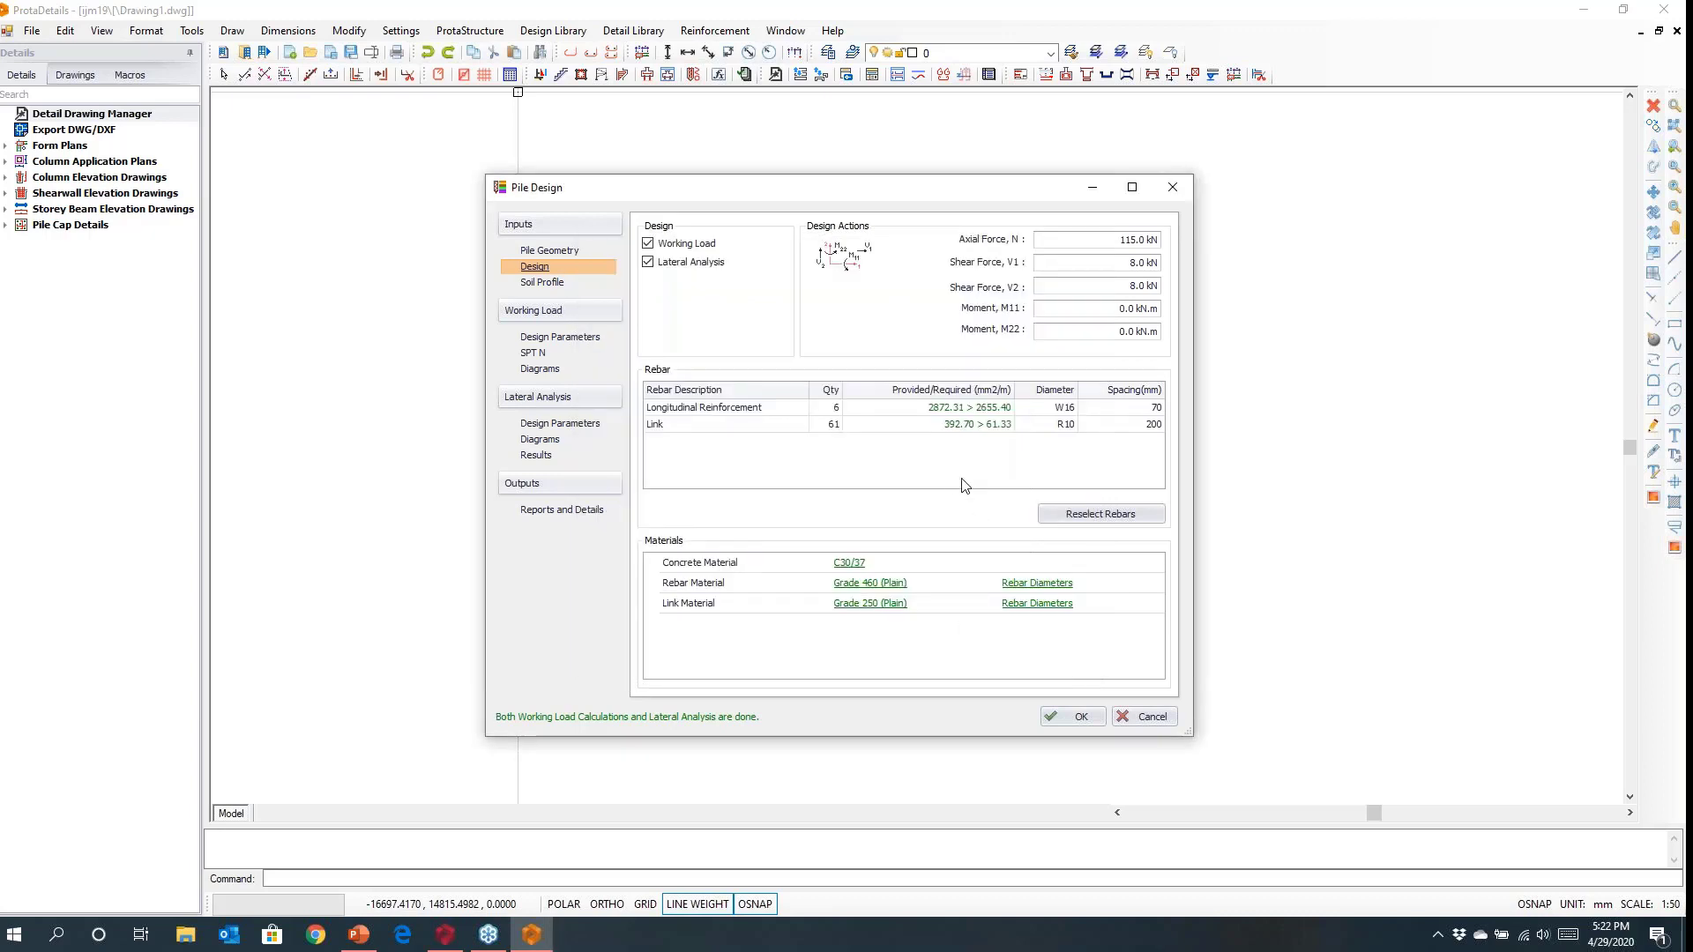
pyautogui.click(1061, 425)
pyautogui.click(1039, 453)
pyautogui.click(1063, 425)
pyautogui.click(1027, 440)
# Review the revised pile section diagram and the Direction 1 lateral analysis results table.
pyautogui.click(537, 441)
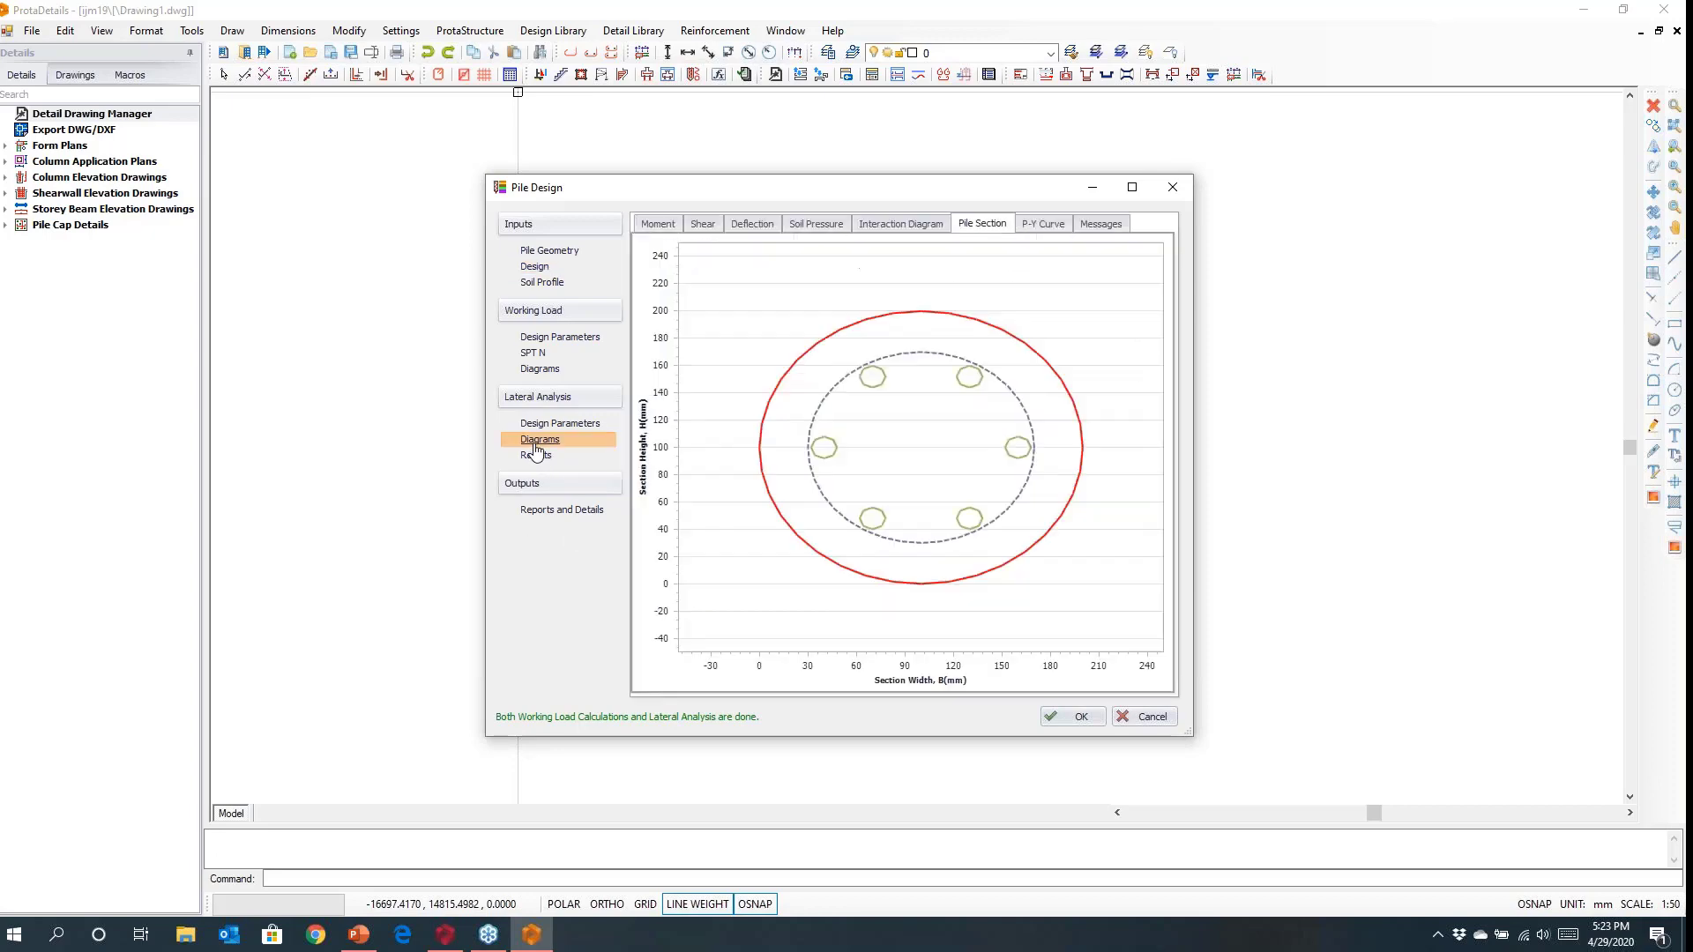
pyautogui.click(534, 456)
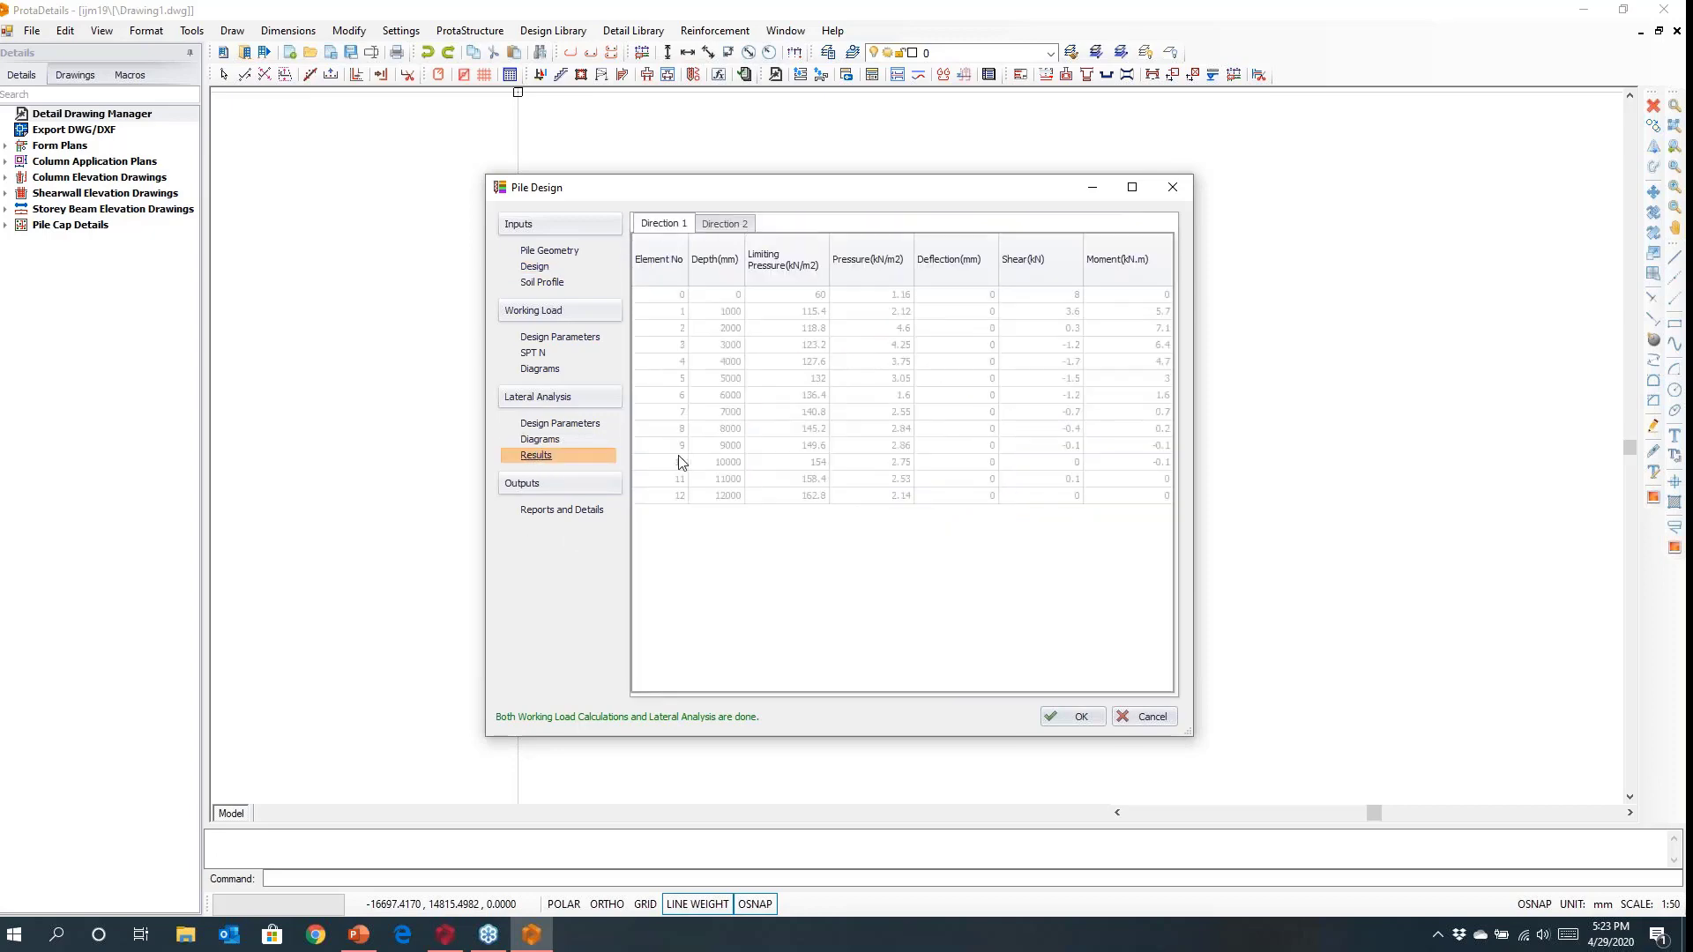
pyautogui.click(538, 440)
# Generate the Pile Reinforcement Design report, look through its first page and close it.
pyautogui.click(538, 516)
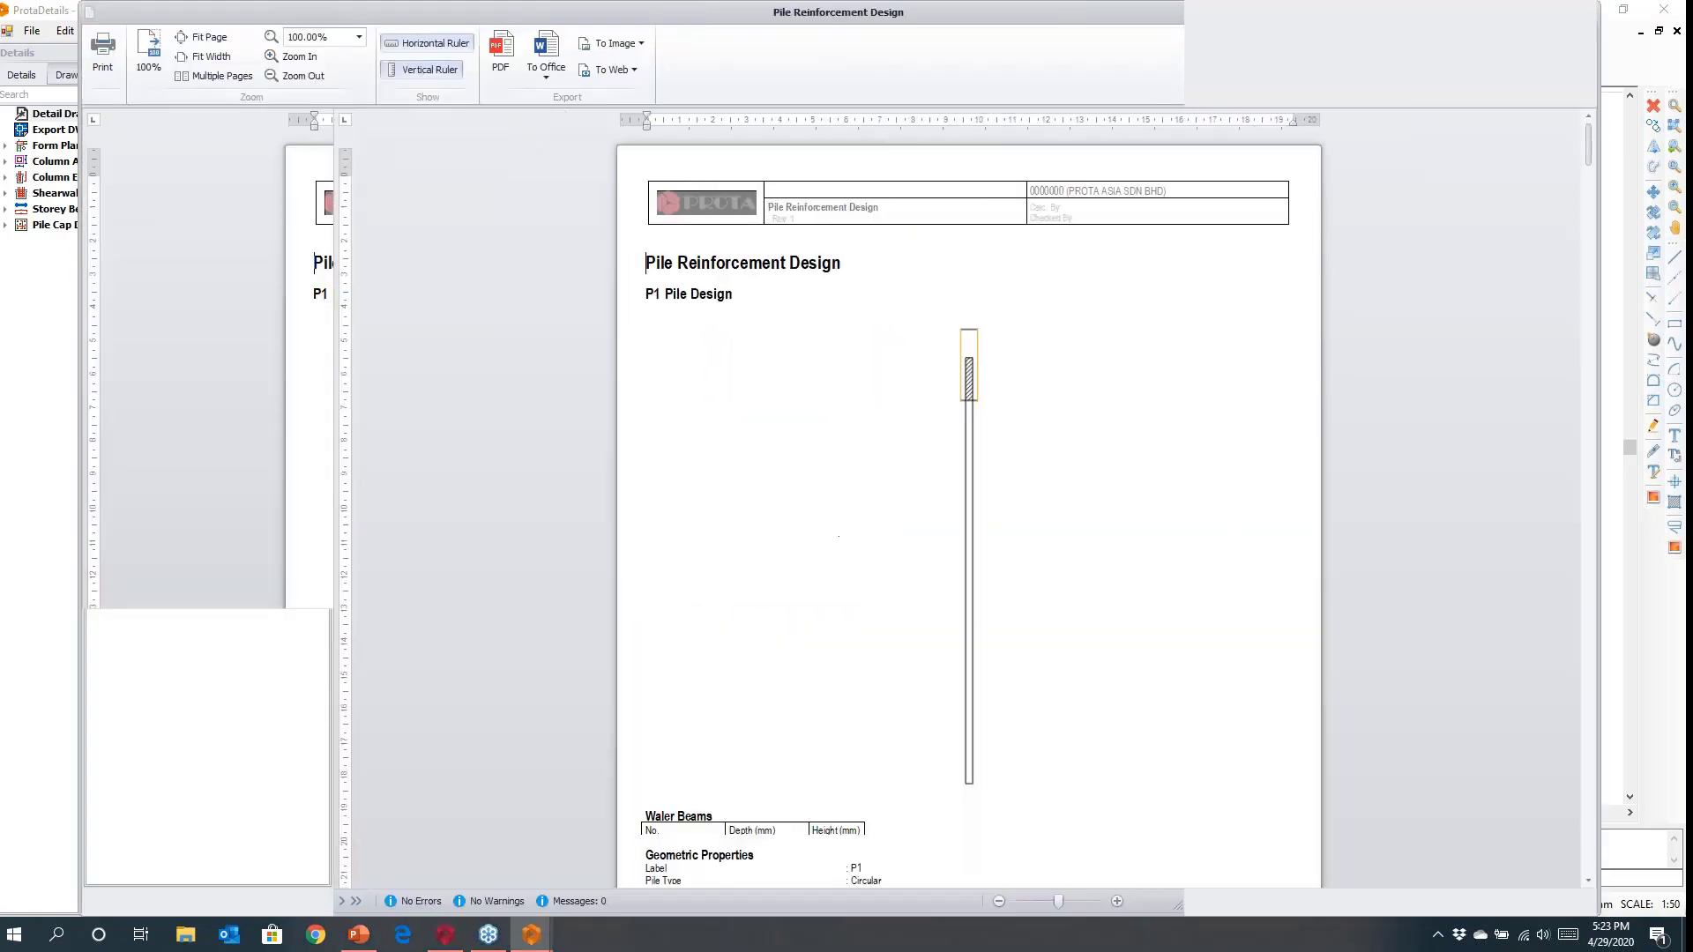
pyautogui.scroll(-2, 869, 518)
pyautogui.scroll(-3, 870, 519)
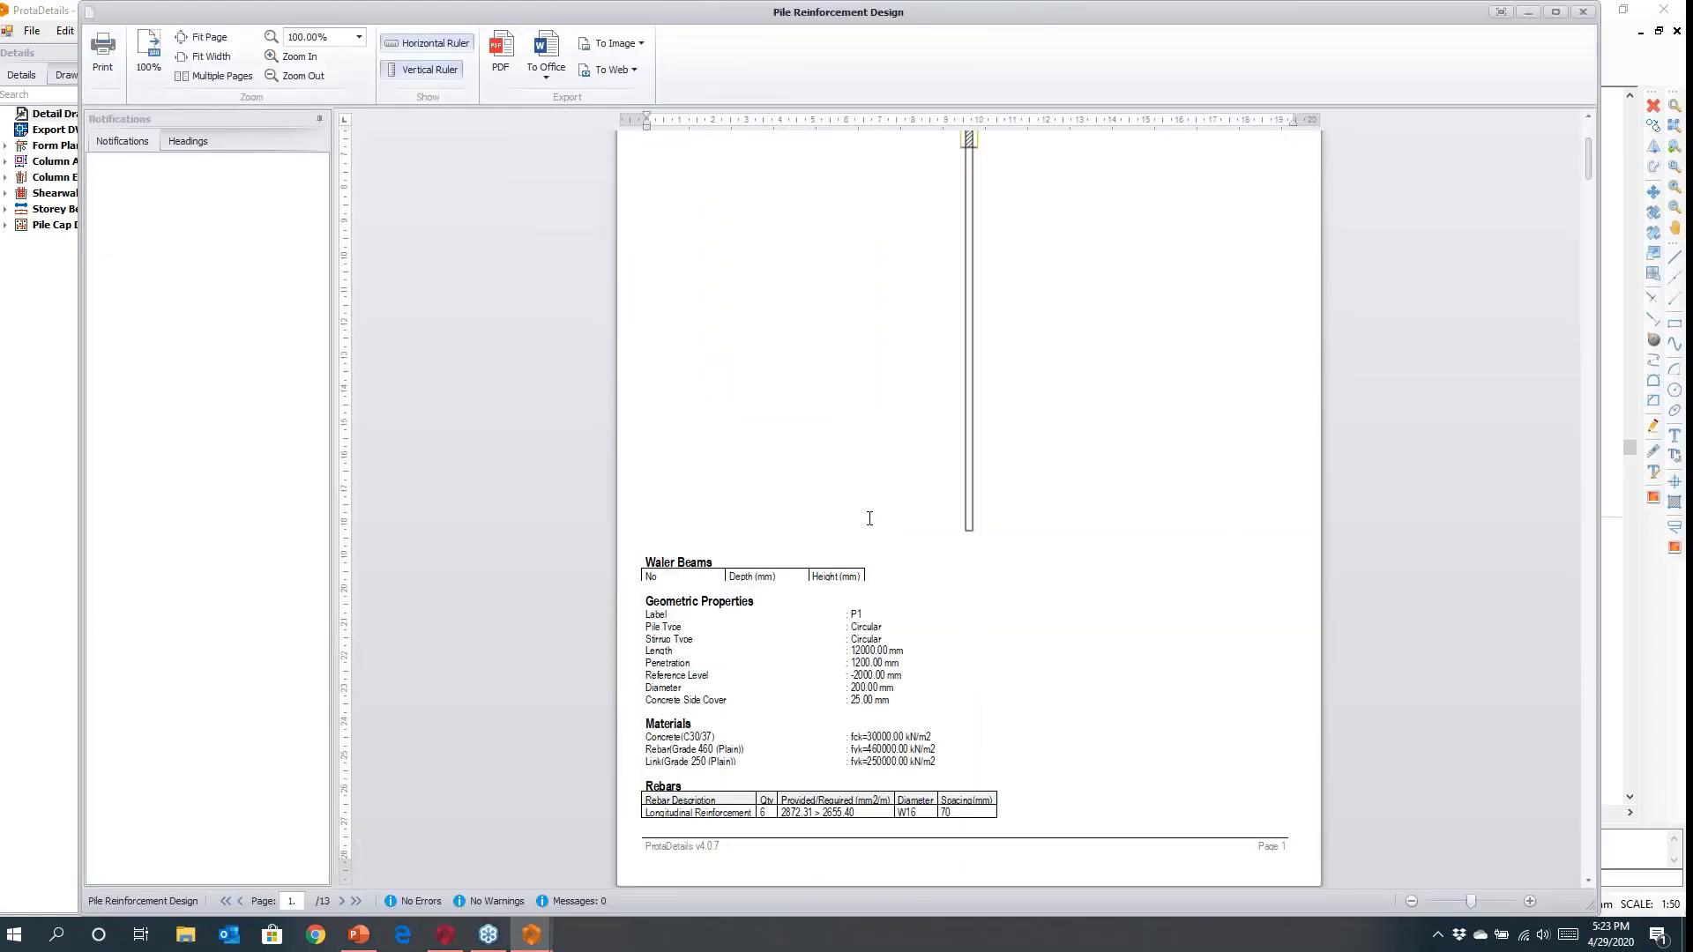
pyautogui.scroll(5, 870, 518)
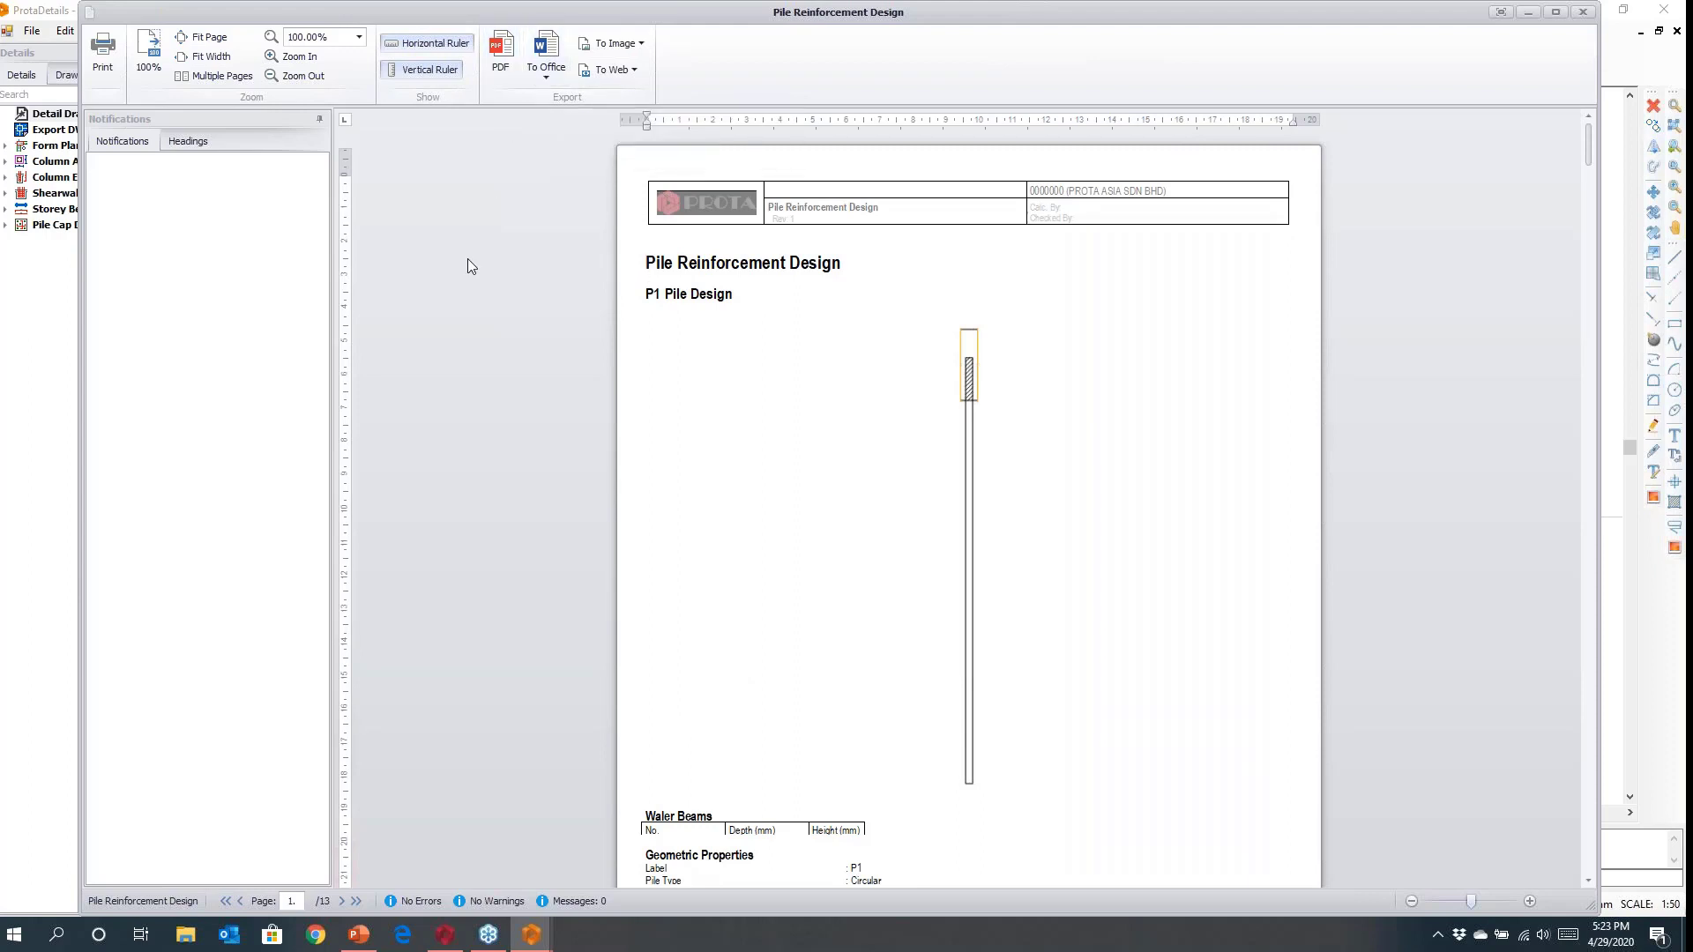
pyautogui.click(1584, 13)
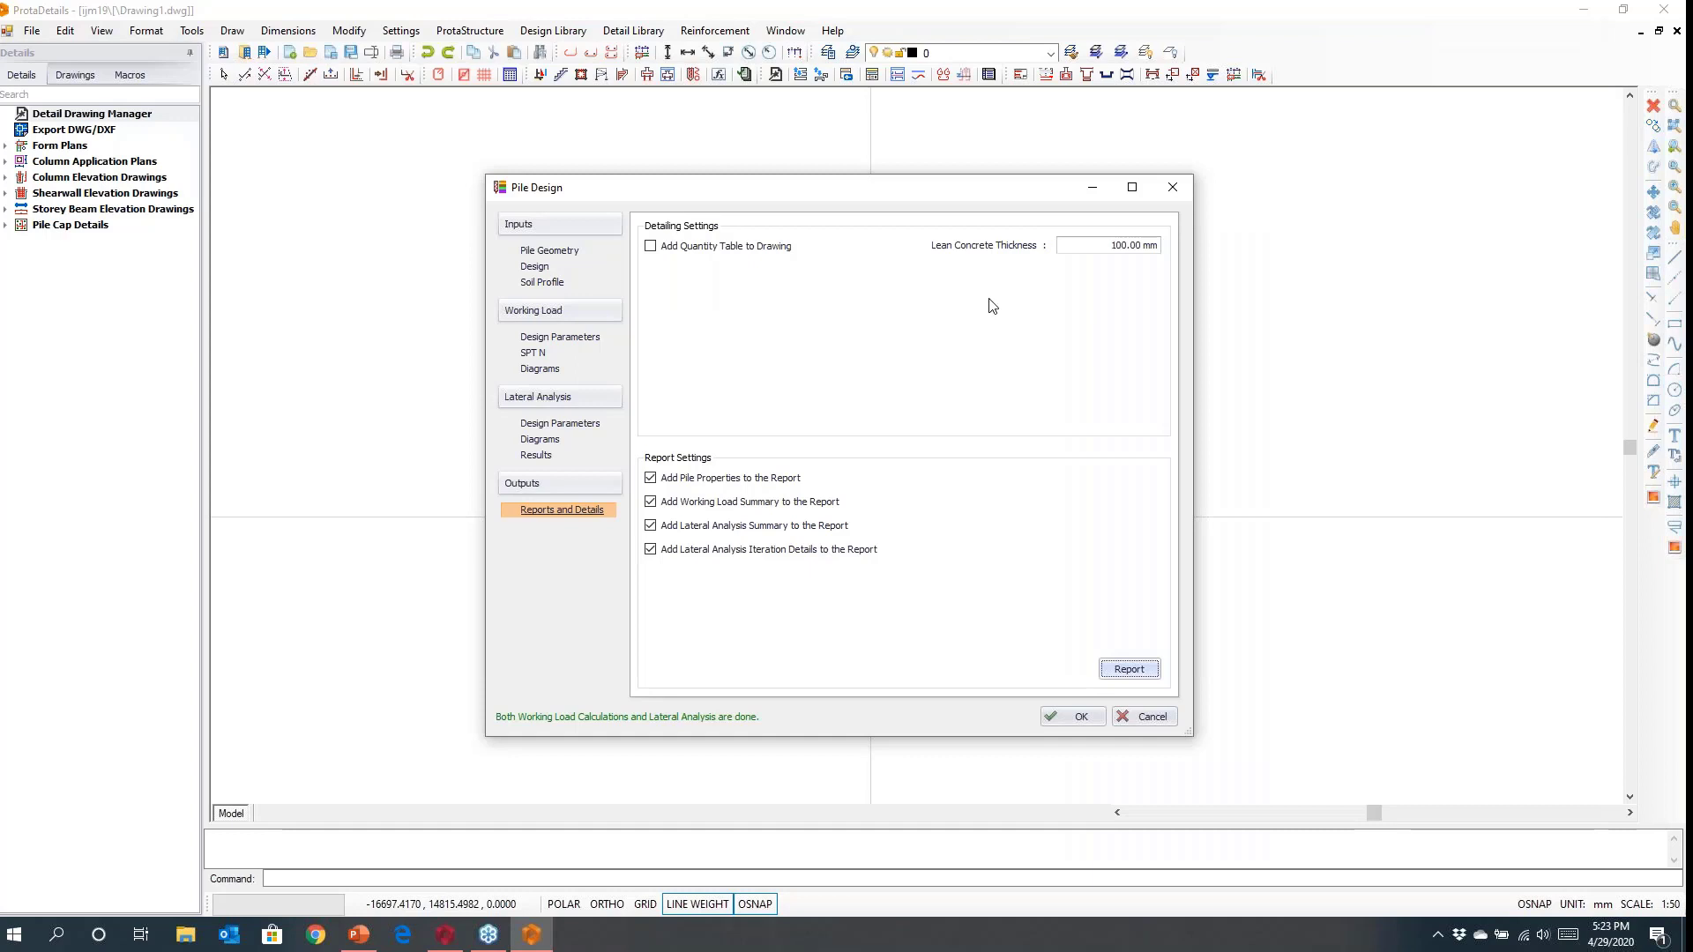
# Accept the pile design and insert the P1 pile detail with its quantity table in the empty drawing area.
pyautogui.click(1074, 716)
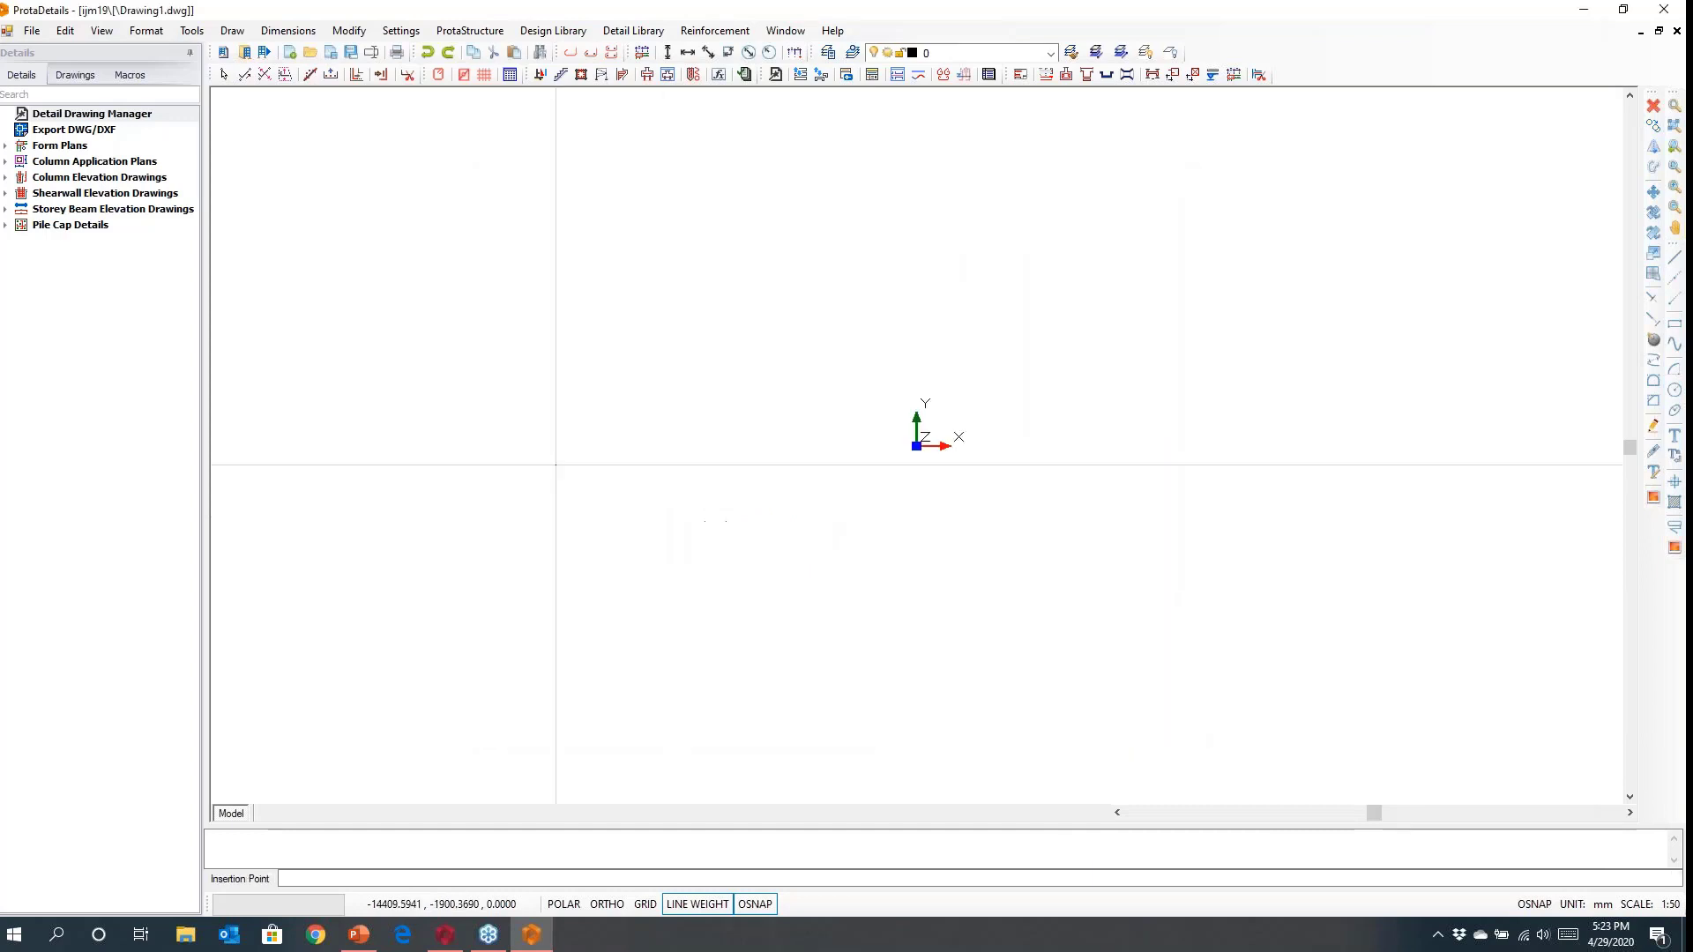
pyautogui.click(456, 274)
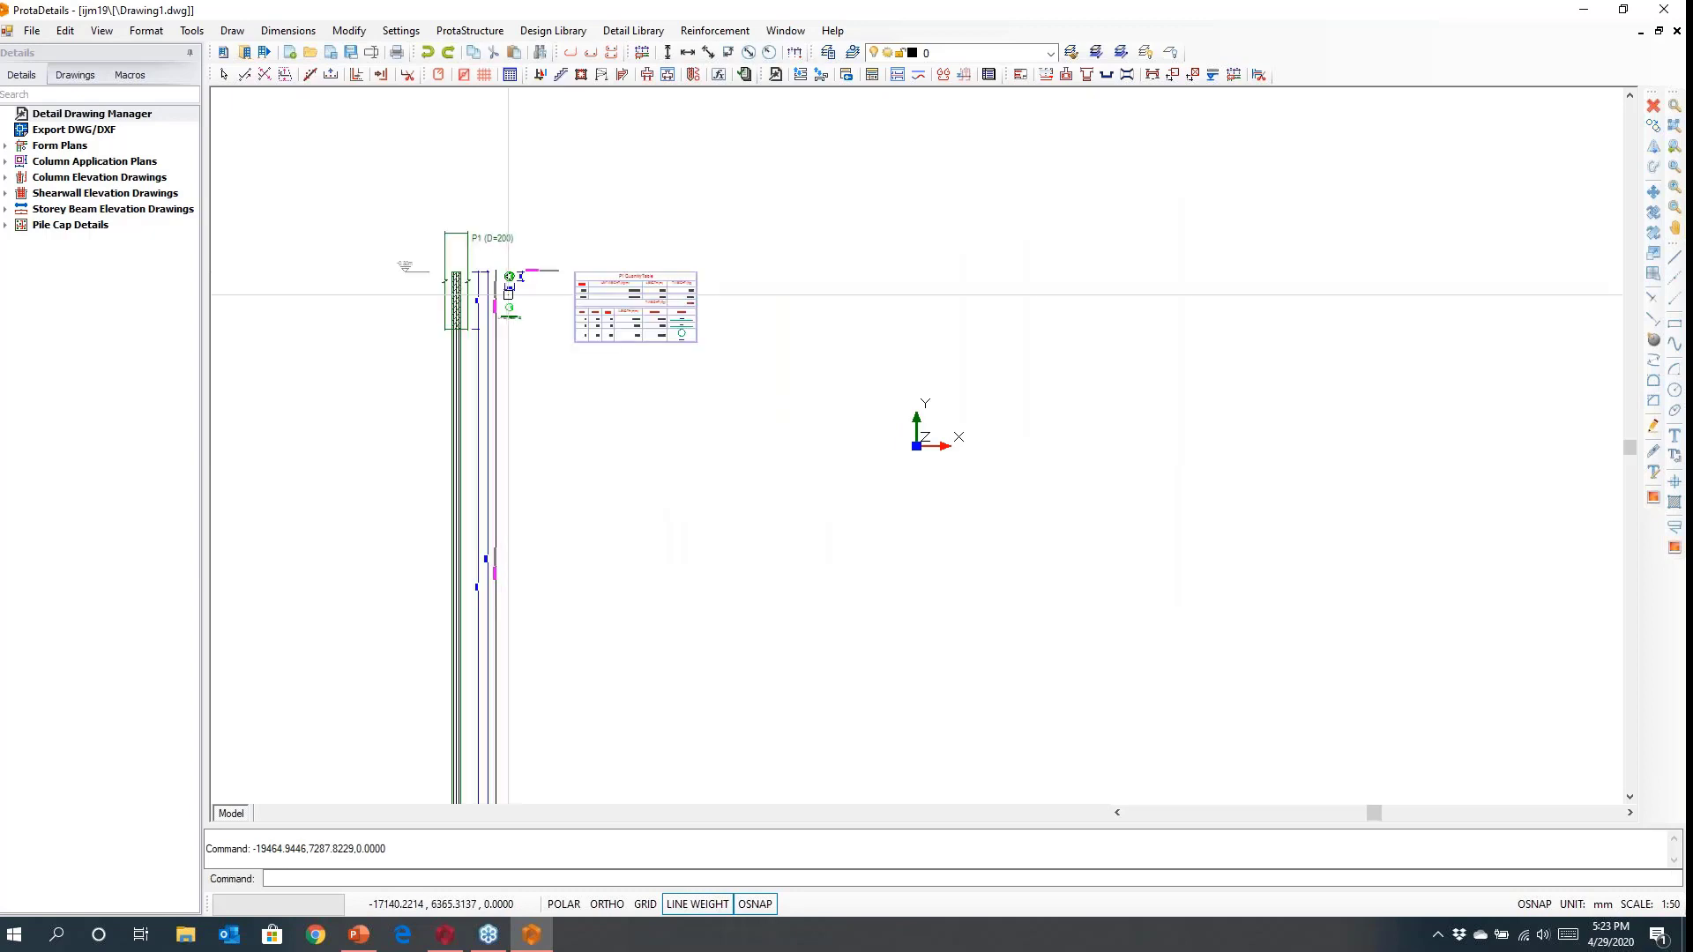
# Examine the P1 pile elevation, its section and link details, and the rebar quantity table.
pyautogui.moveTo(471, 334)
pyautogui.mouseDown(button='middle')
pyautogui.moveTo(586, 282)
pyautogui.moveTo(545, 281)
pyautogui.mouseUp(button='middle')
pyautogui.moveTo(559, 224); pyautogui.dragTo(546, 358, button='middle')
pyautogui.scroll(6, 546, 358)
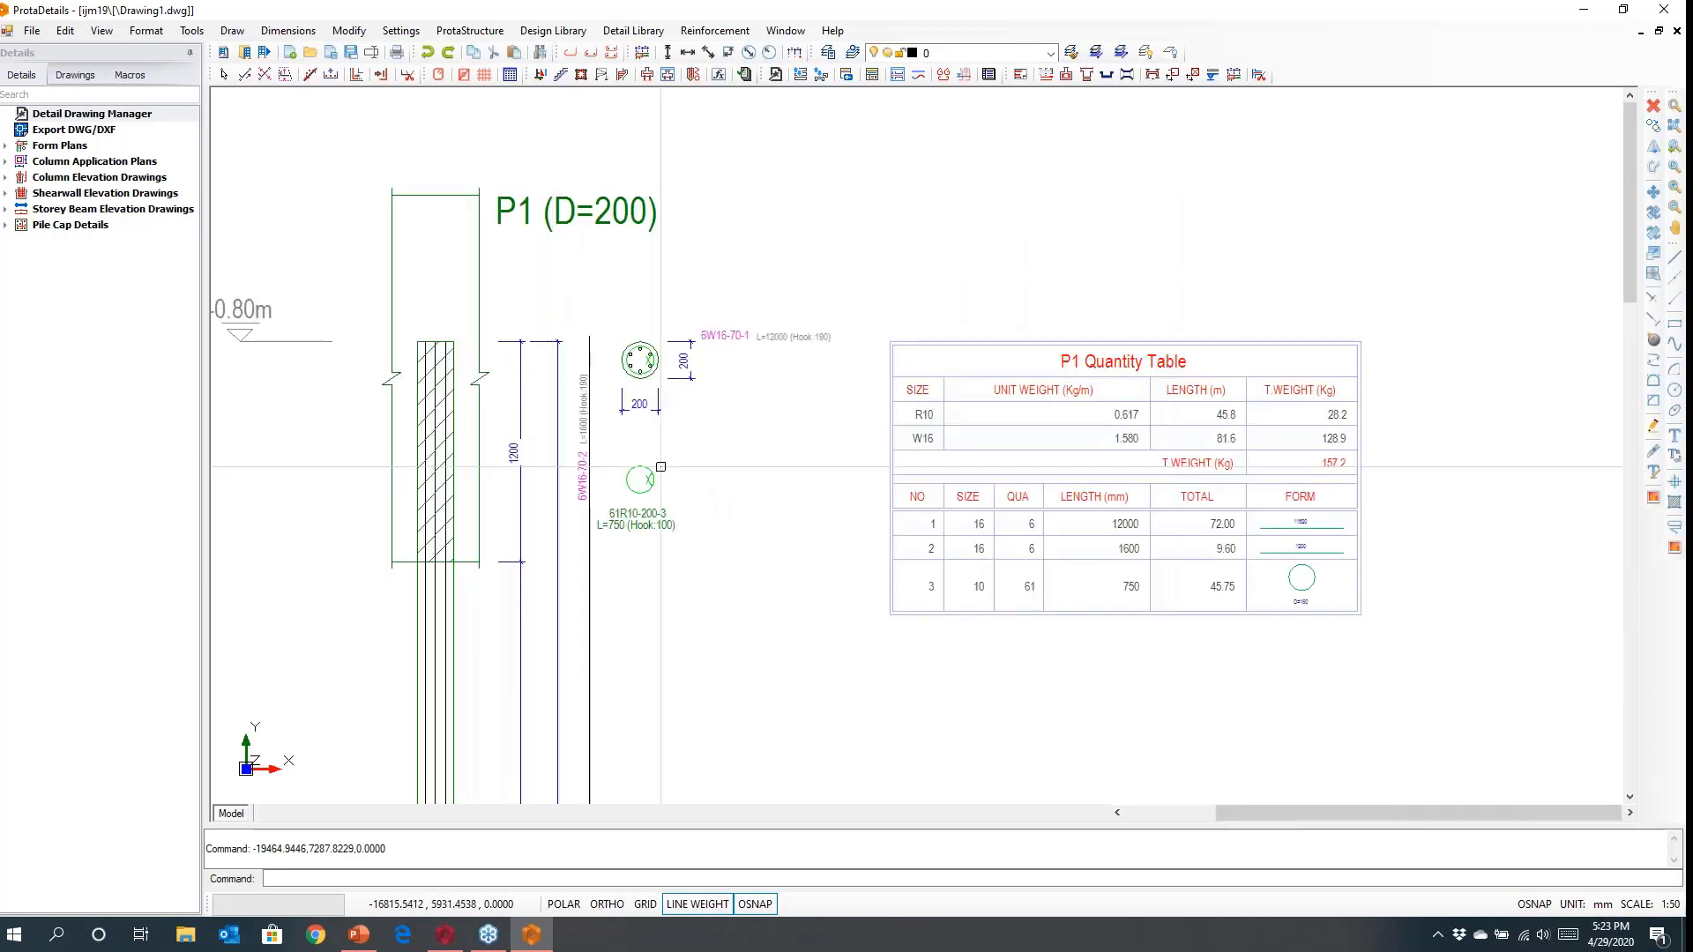
pyautogui.scroll(1, 660, 467)
pyautogui.scroll(-3, 652, 462)
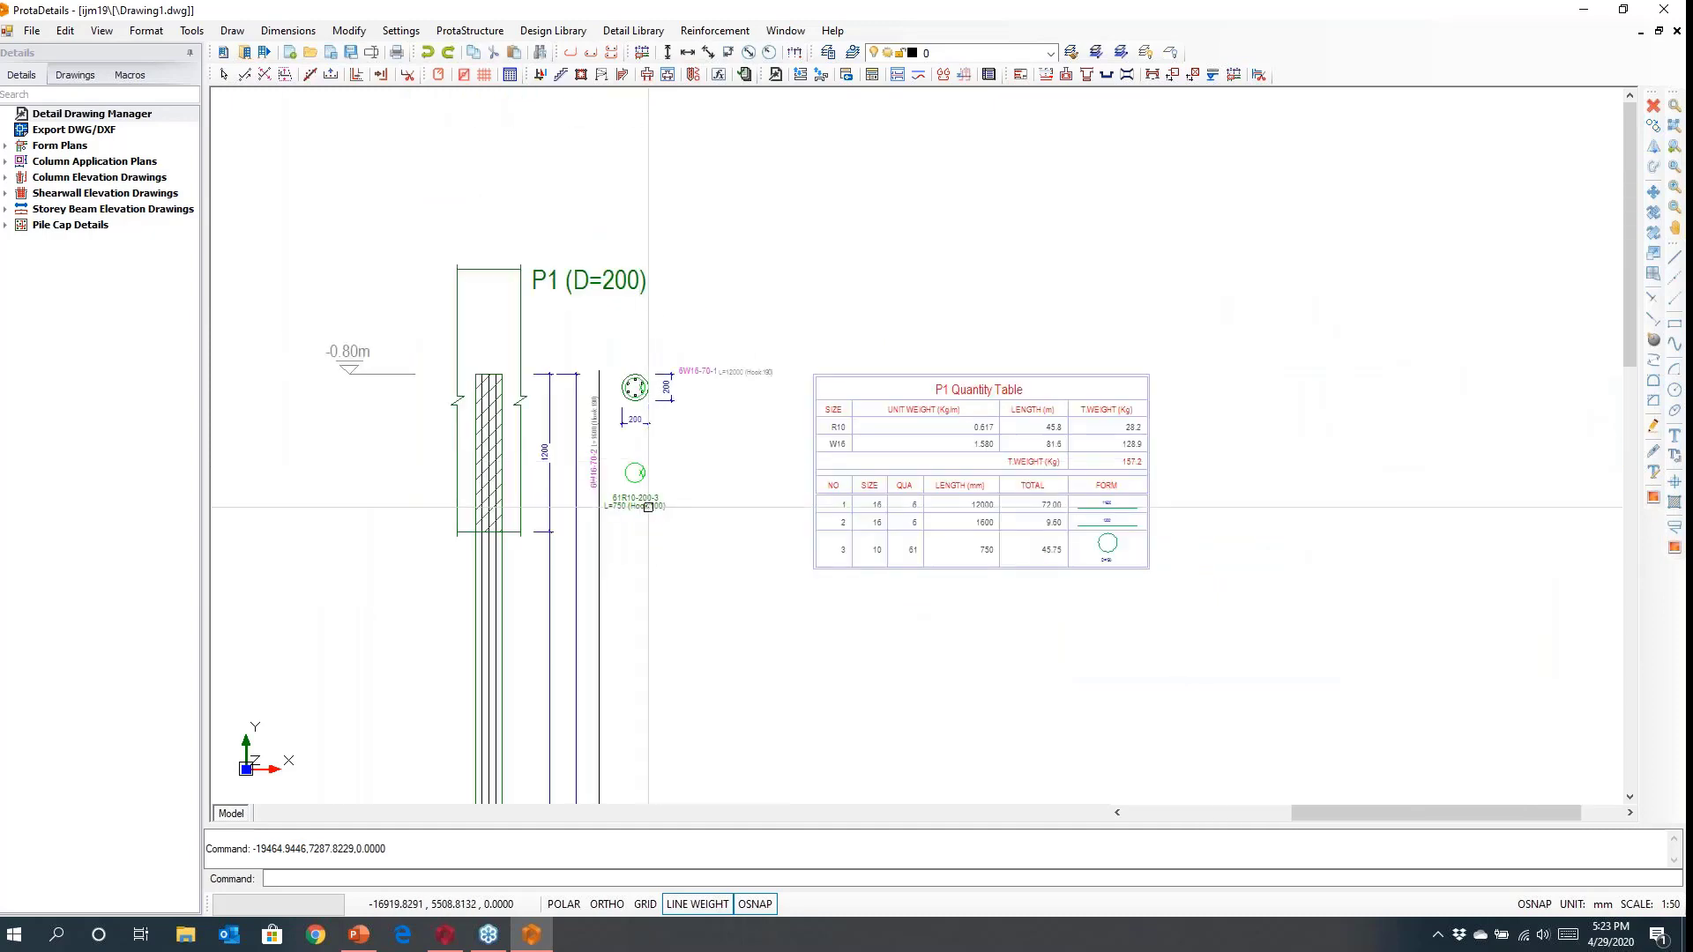
pyautogui.scroll(-2, 651, 507)
pyautogui.scroll(6, 955, 507)
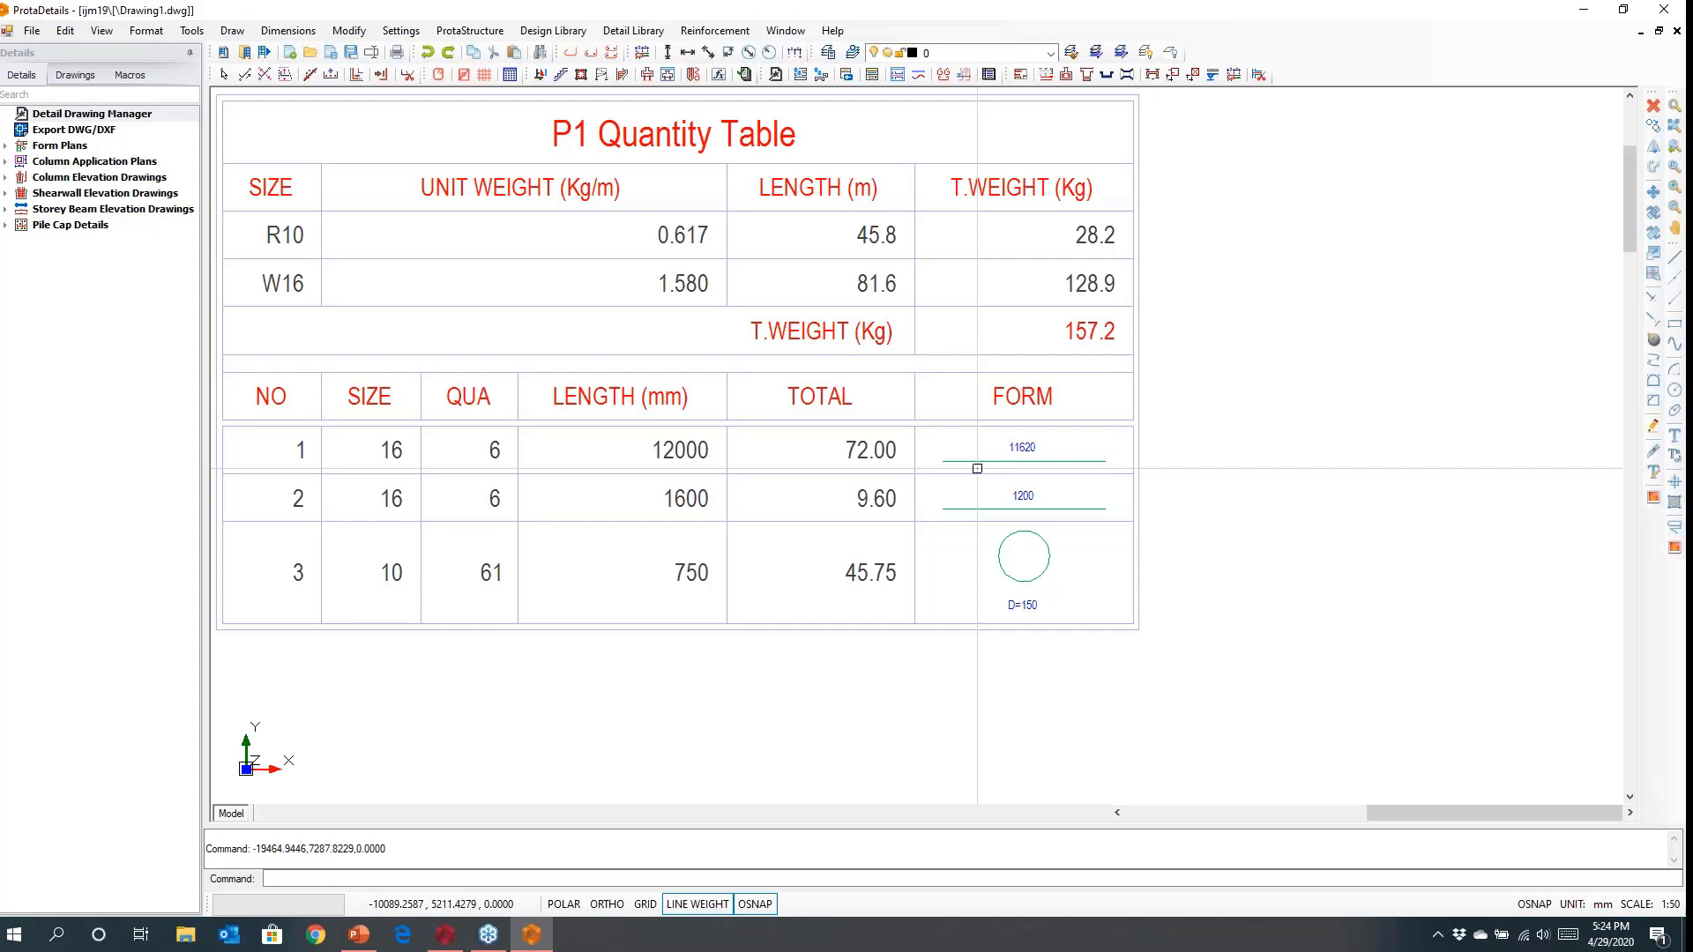
pyautogui.scroll(-6, 970, 476)
pyautogui.moveTo(952, 521)
pyautogui.mouseDown(button='middle')
pyautogui.moveTo(781, 367)
pyautogui.moveTo(750, 390)
pyautogui.mouseUp(button='middle')
pyautogui.scroll(-2, 746, 371)
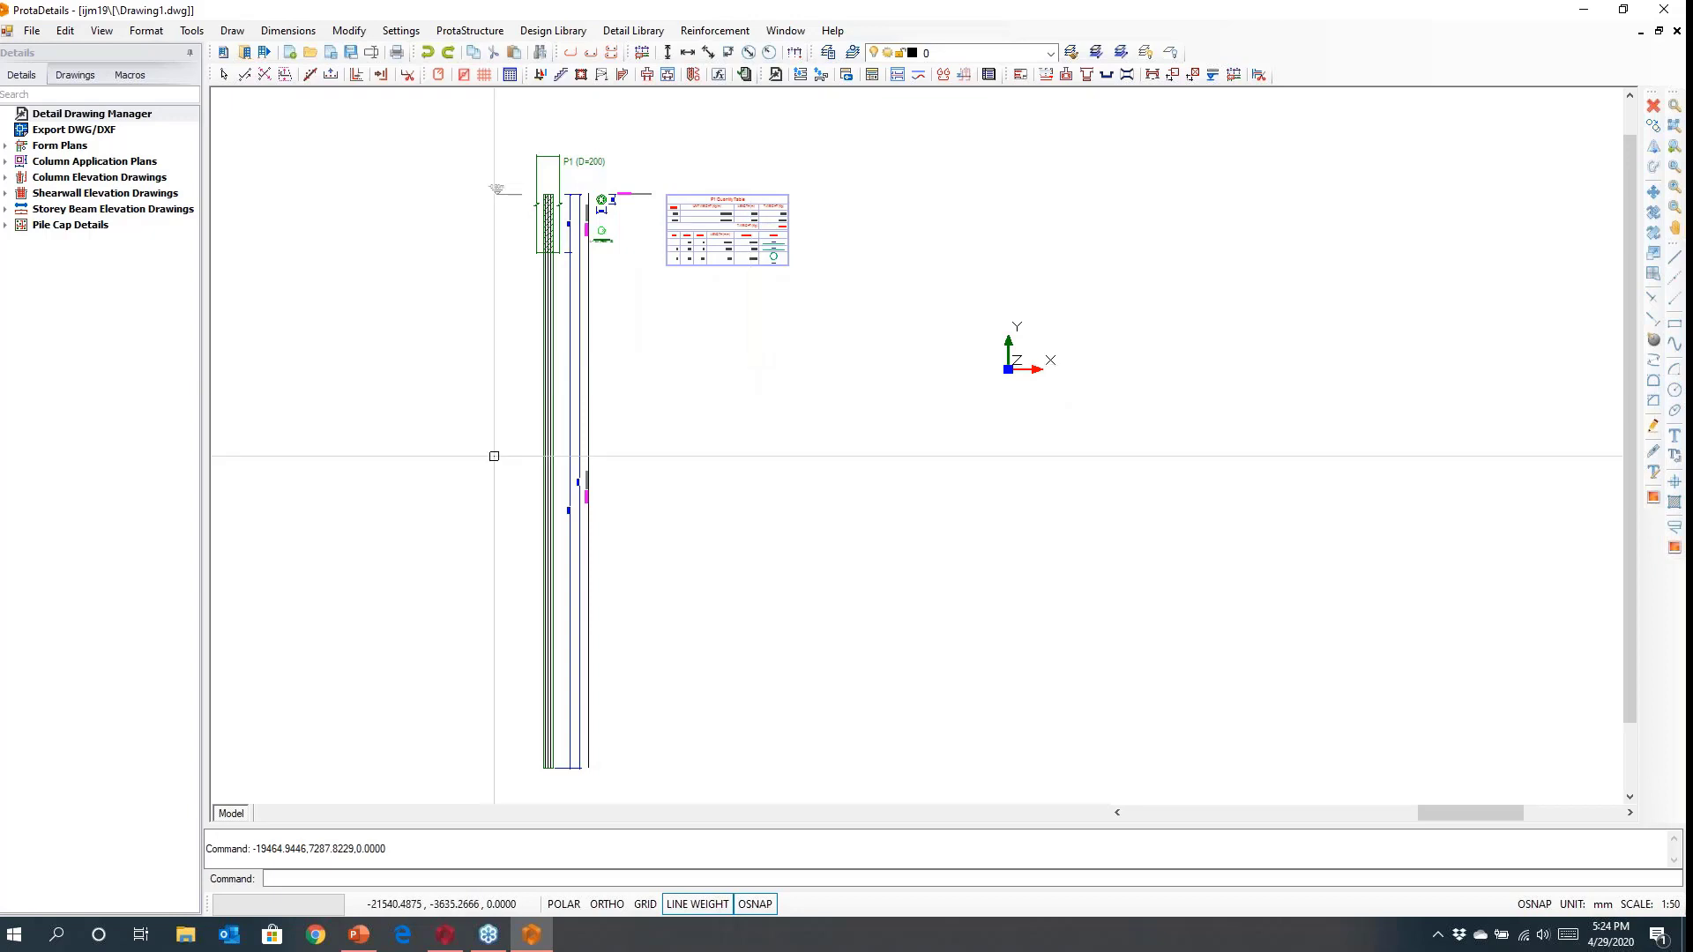
# Close ProtaDetails, saving the changes to Drawing1.dwg, and switch to the FoundationsGlobal project in ProtaStructure.
pyautogui.click(446, 936)
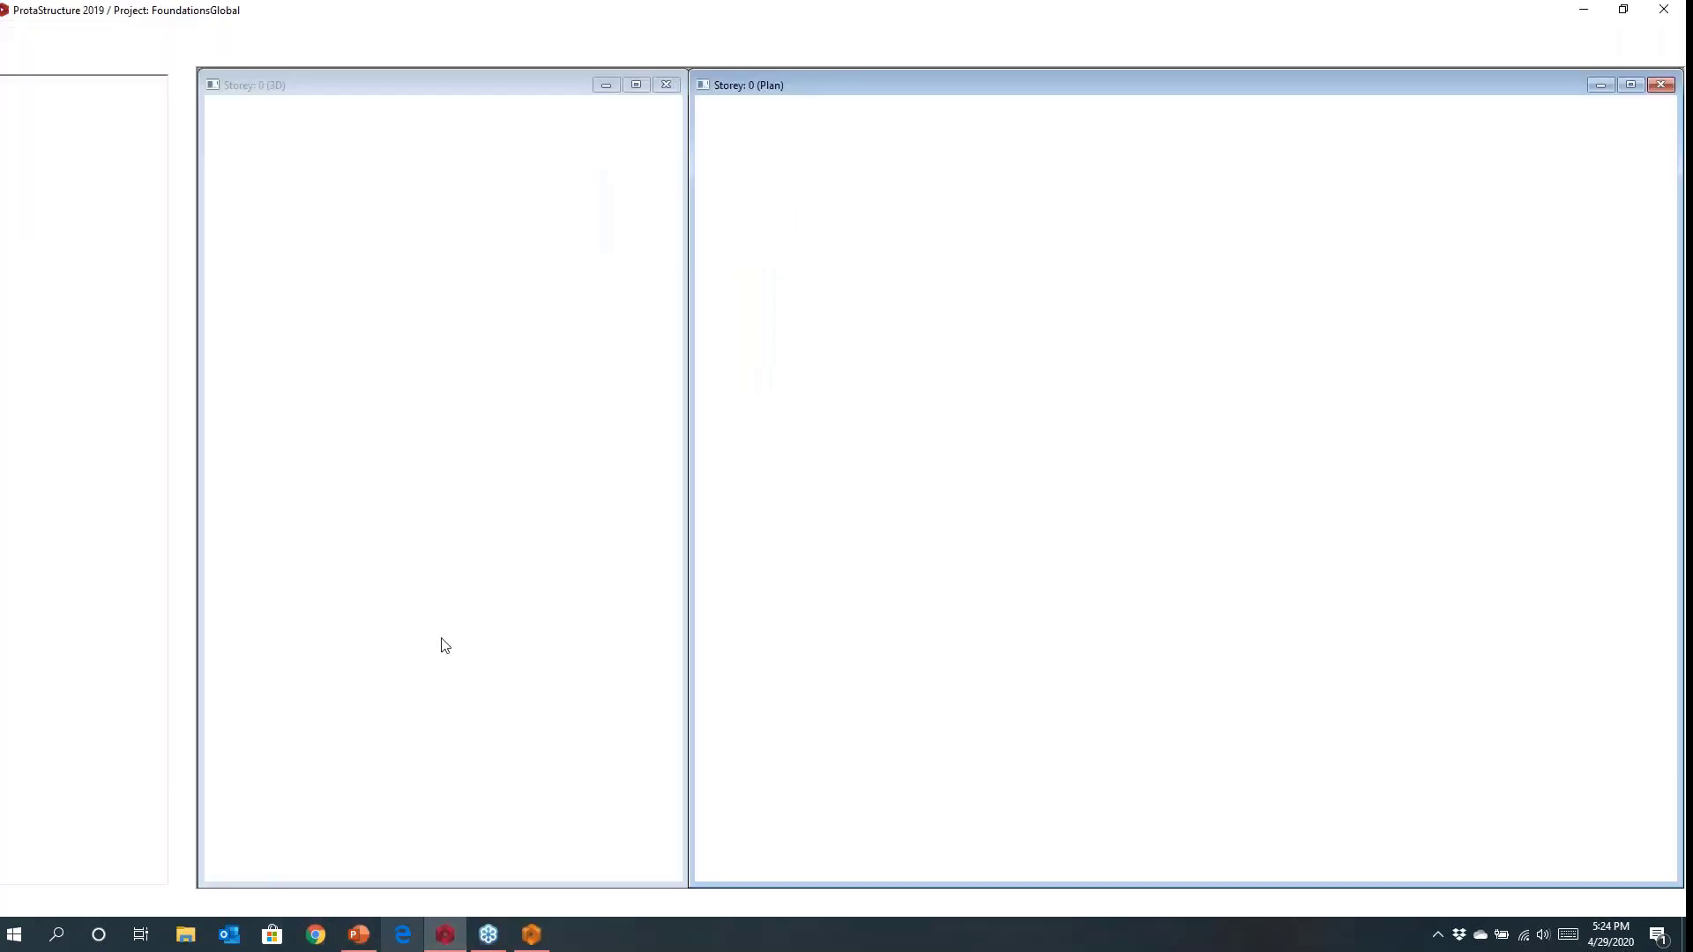
pyautogui.click(530, 935)
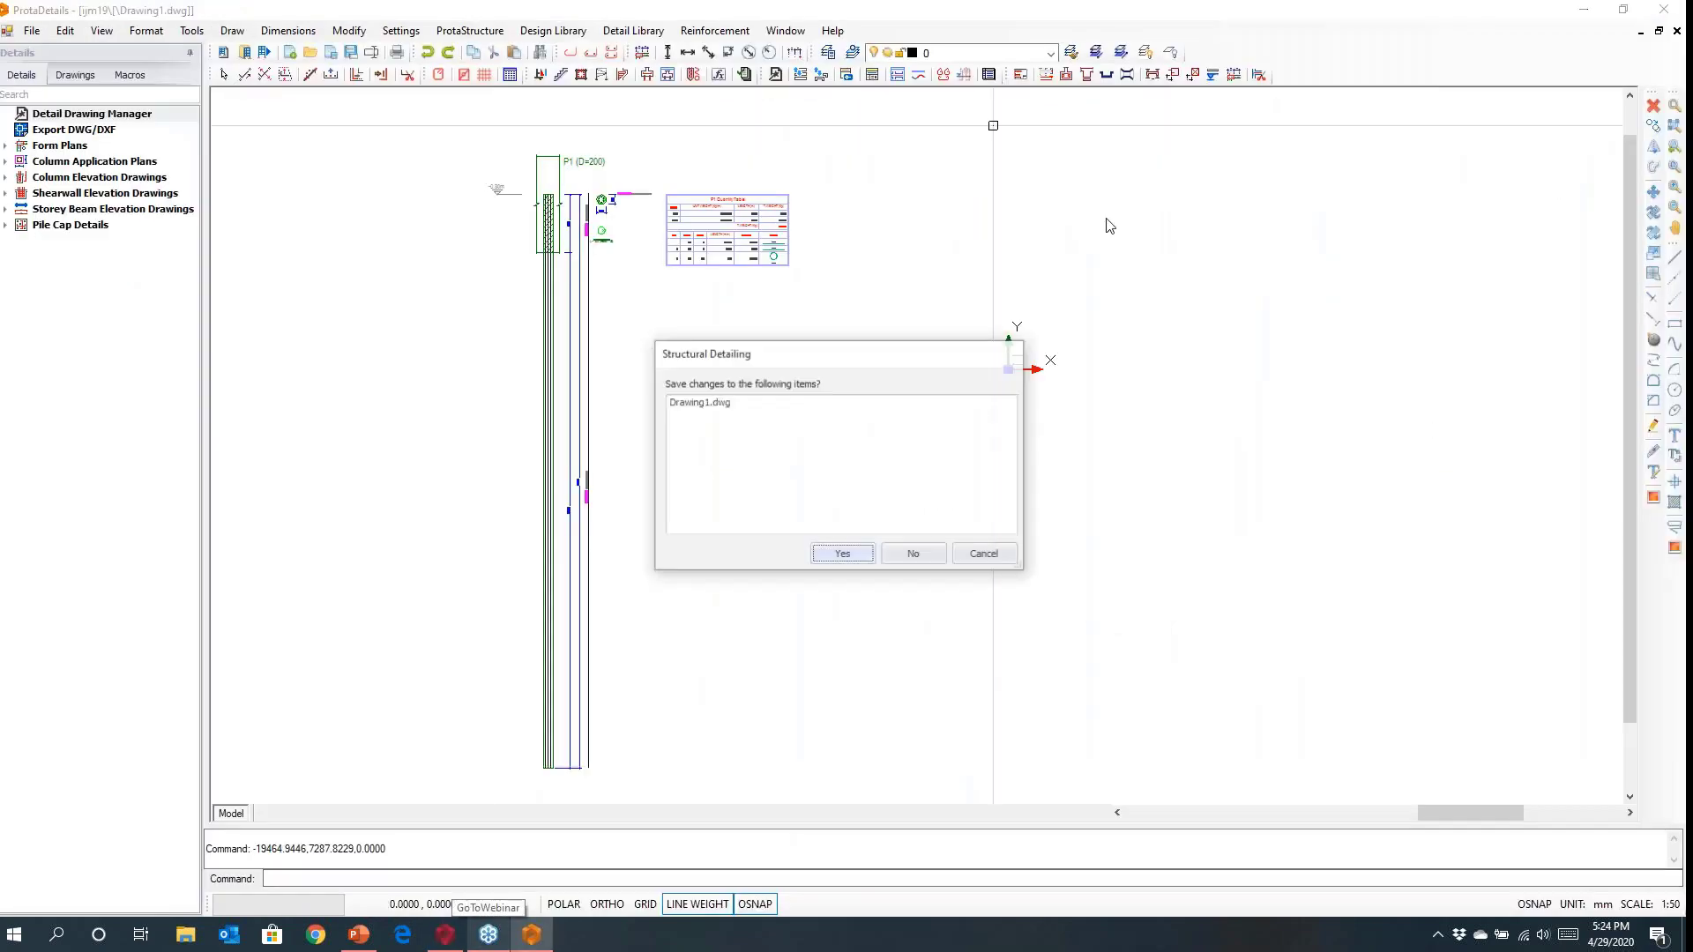
pyautogui.click(843, 553)
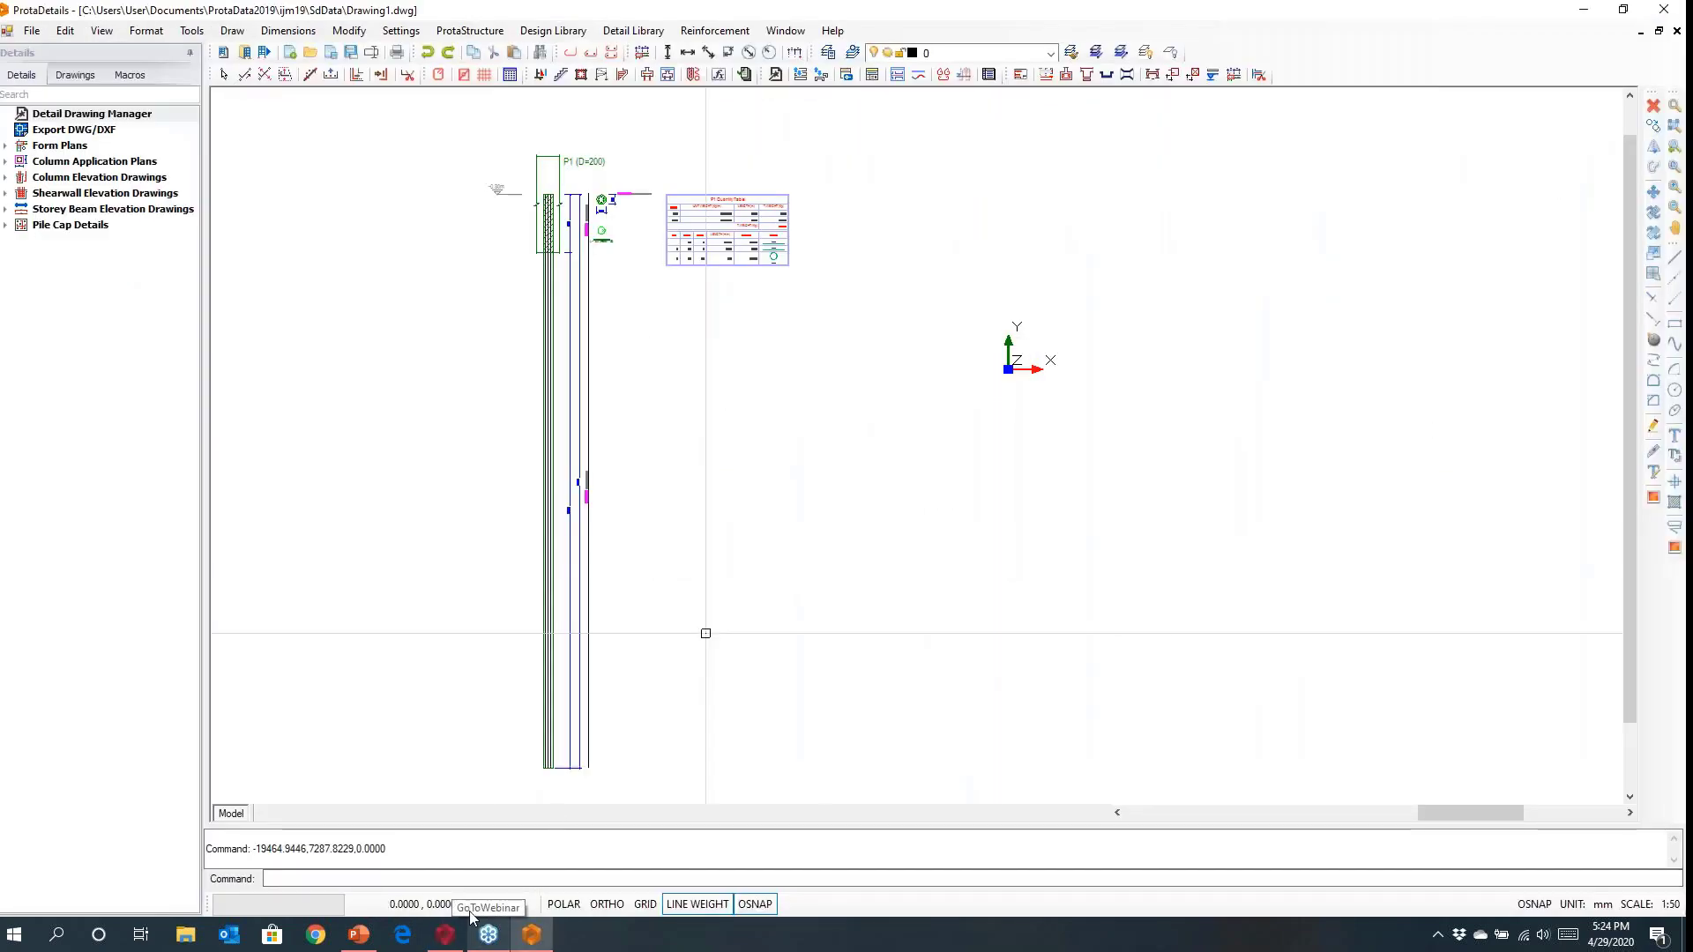
pyautogui.click(445, 935)
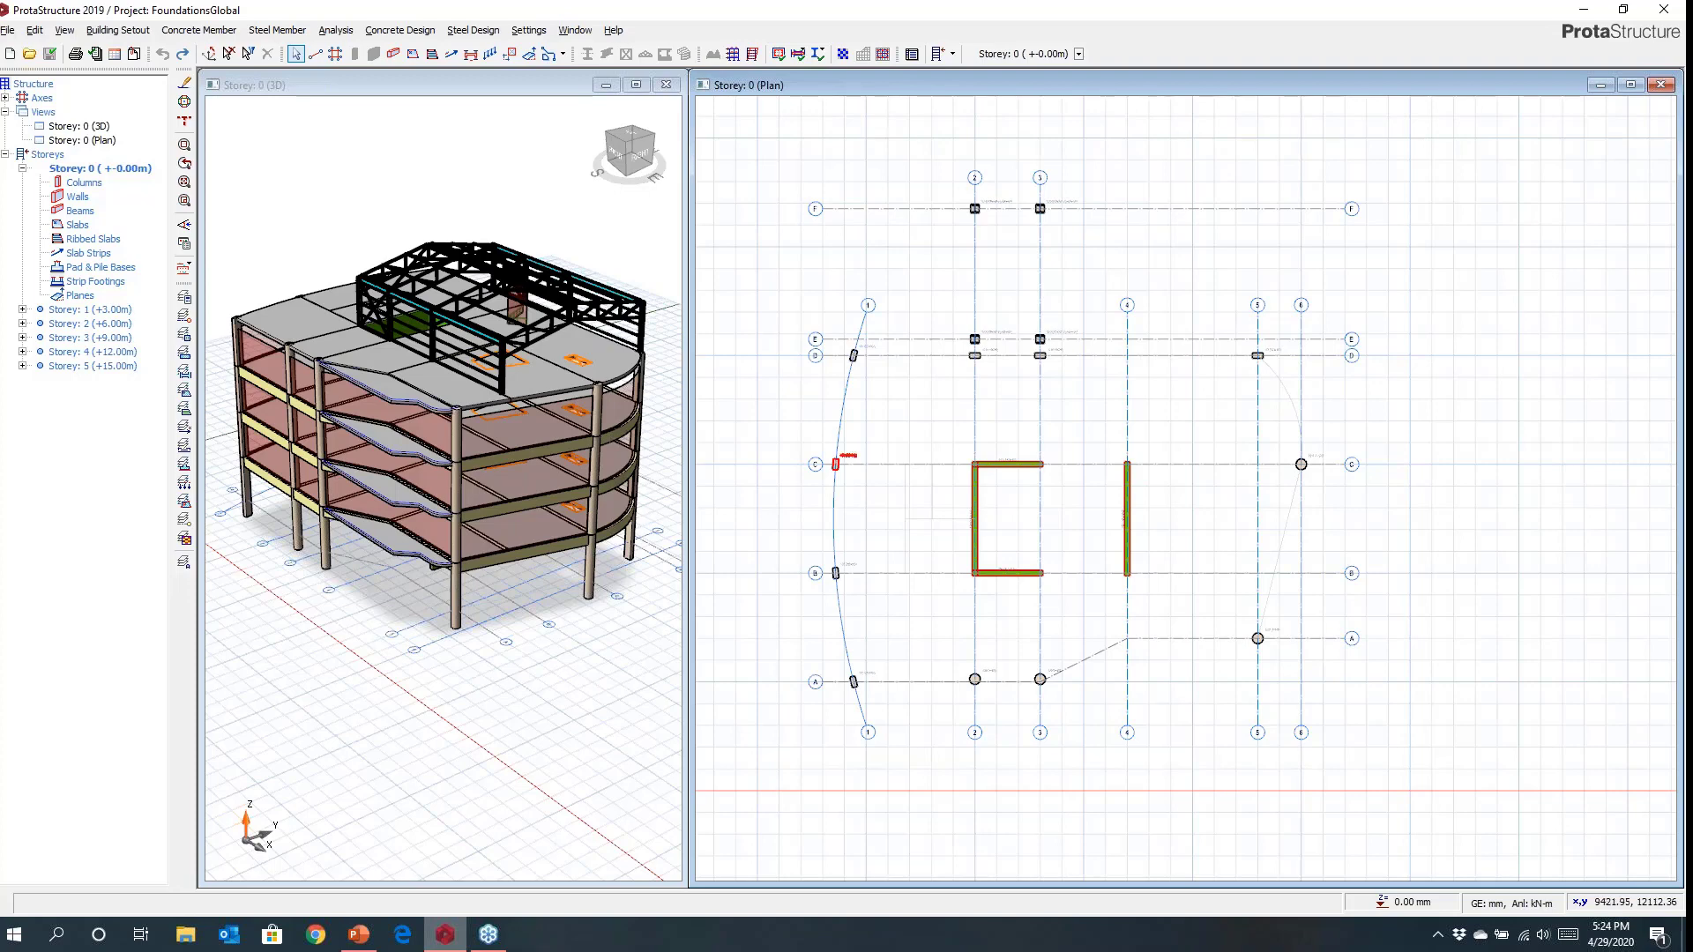
# Select the four columns on axis 1, the three on axis A and the one at C-6, and start pile cap insertion.
pyautogui.moveTo(781, 302); pyautogui.dragTo(918, 703)
pyautogui.moveTo(909, 600); pyautogui.dragTo(1300, 738)
pyautogui.moveTo(1261, 428); pyautogui.dragTo(1344, 513)
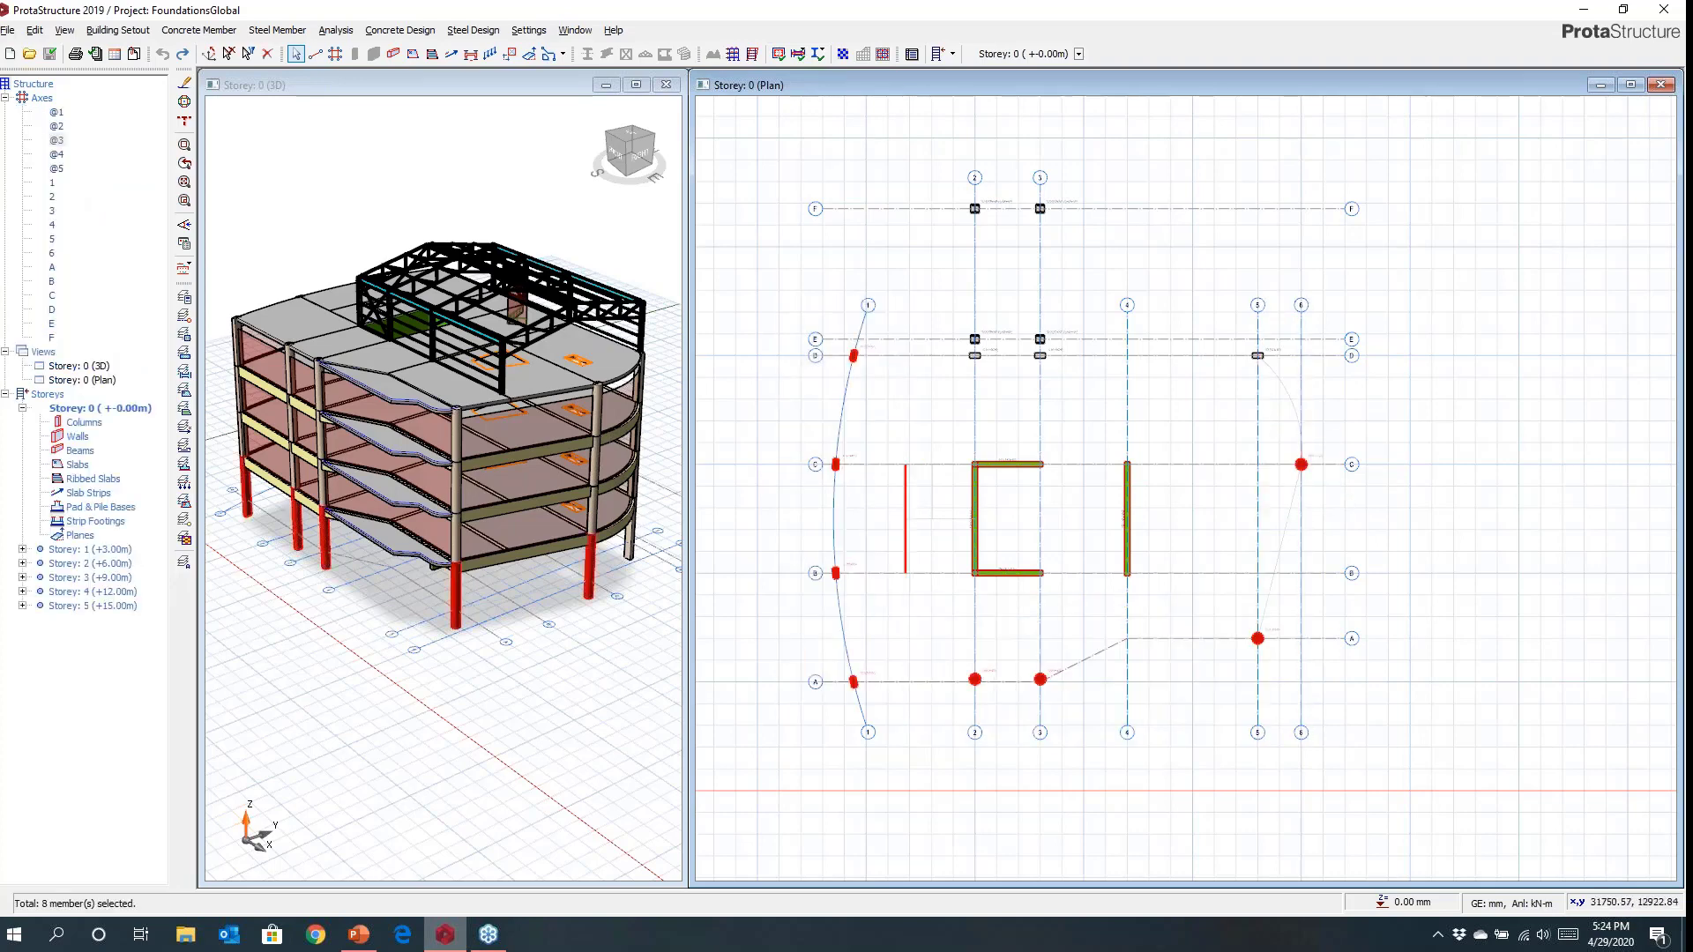
pyautogui.rightClick(899, 429)
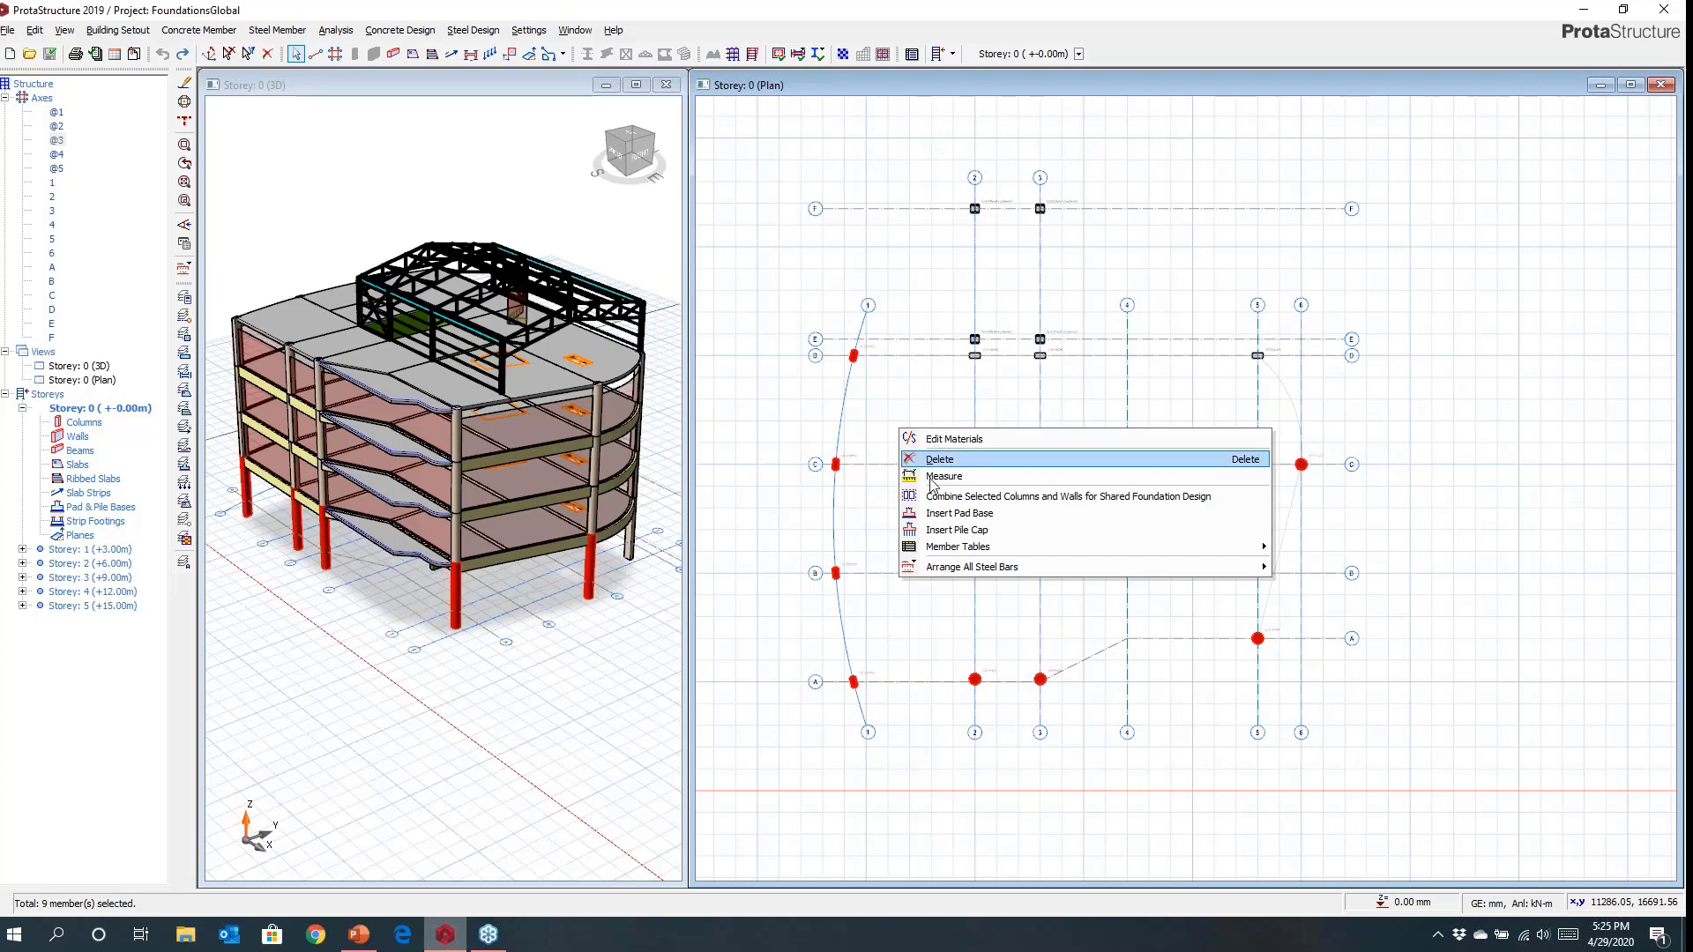
pyautogui.click(950, 530)
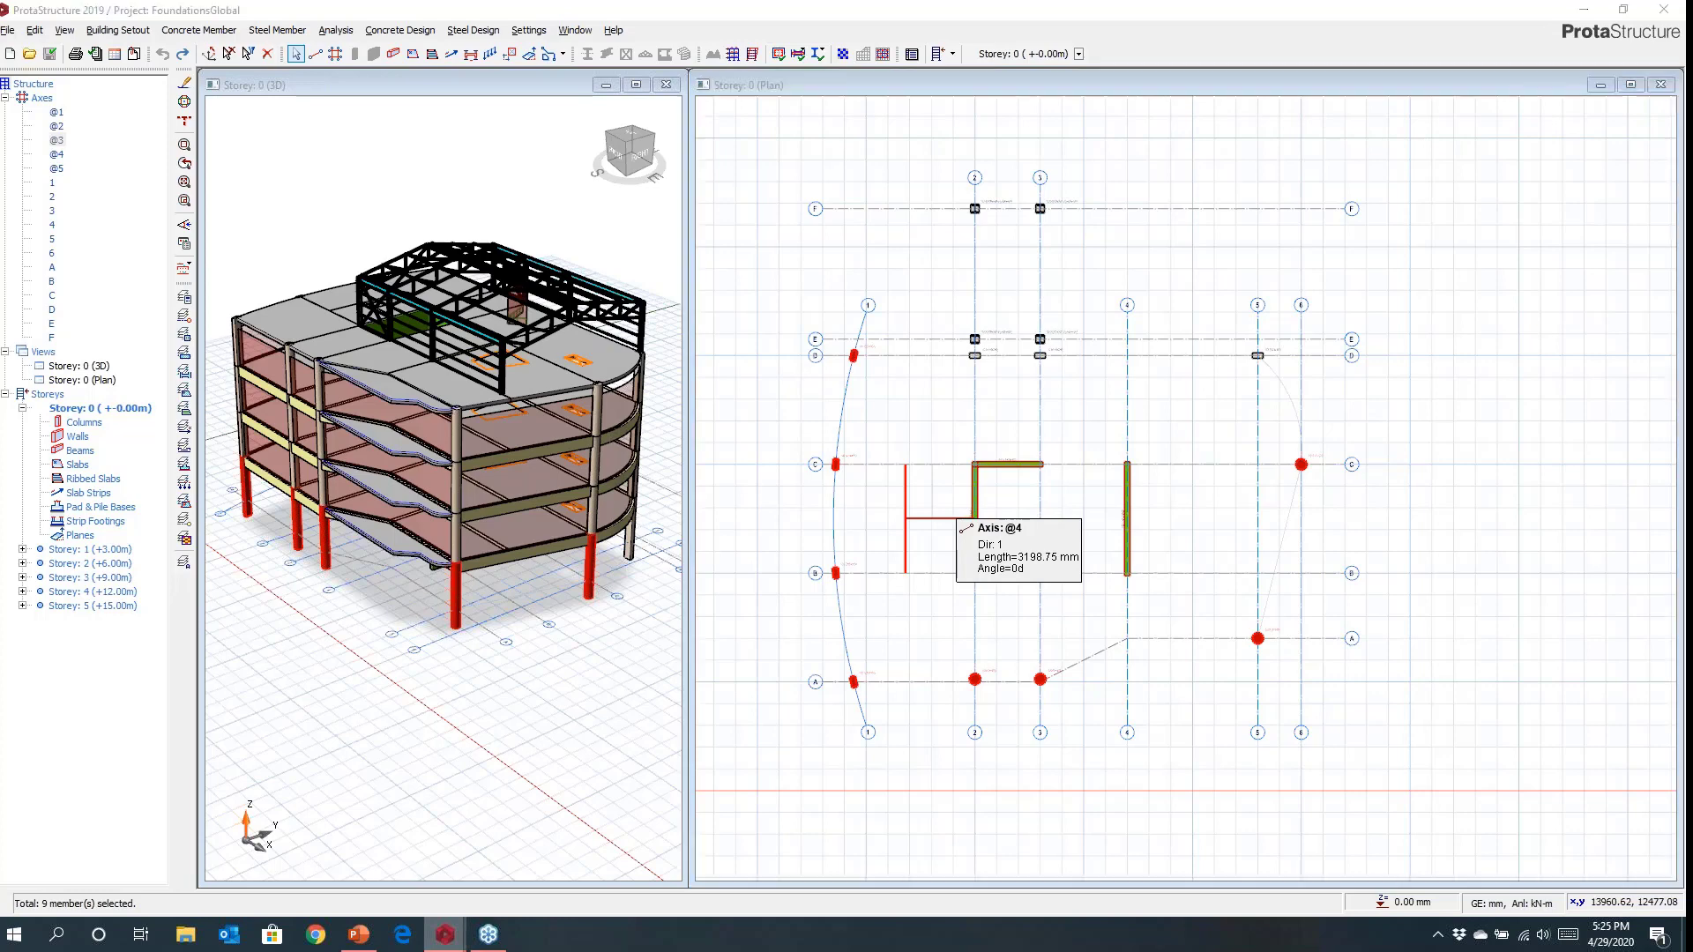
pyautogui.click(1425, 57)
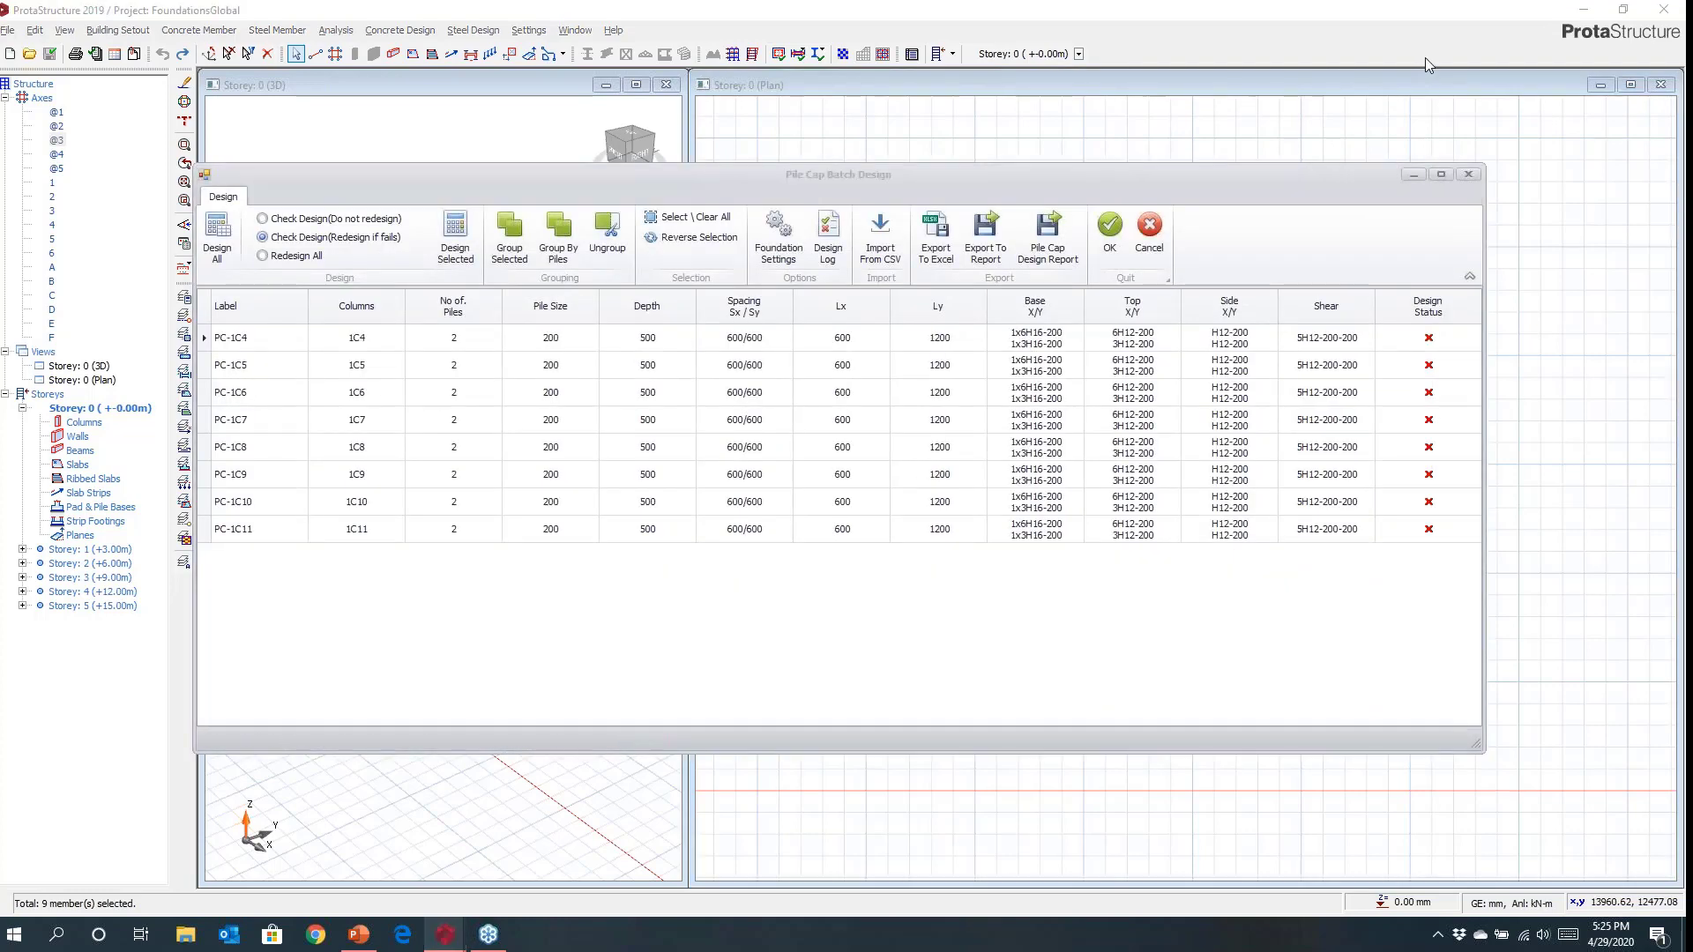
# Review the General and Pile Cap foundation settings for the pile cap batch design and accept them.
pyautogui.moveTo(774, 184); pyautogui.dragTo(821, 113)
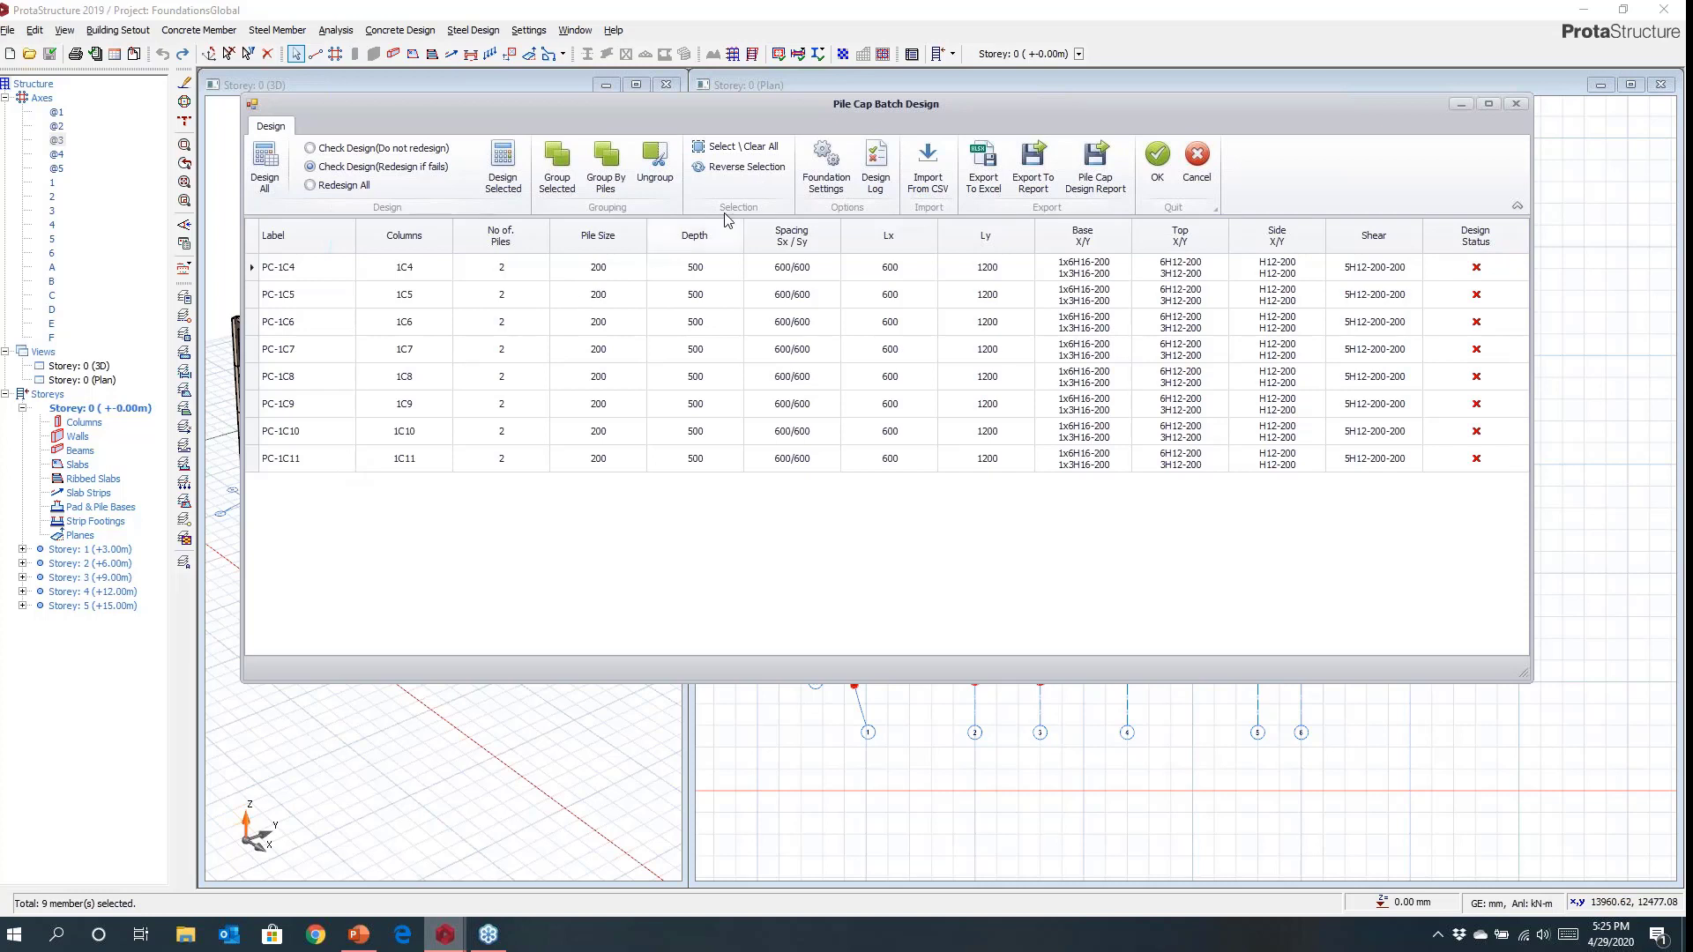
pyautogui.click(820, 163)
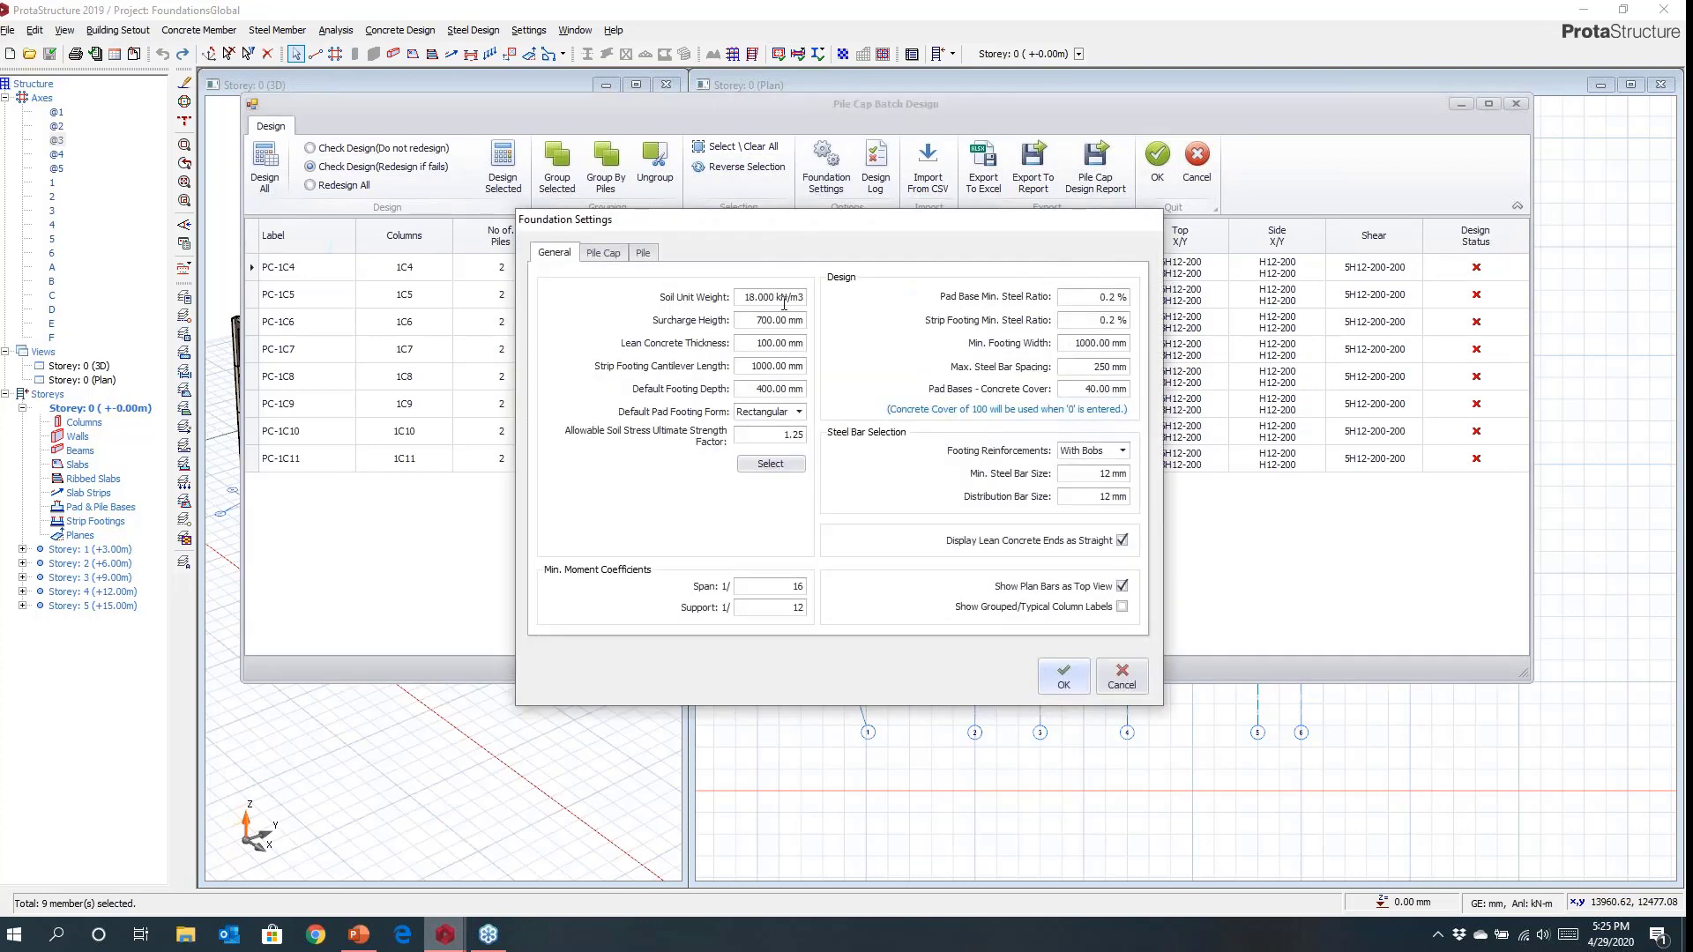
pyautogui.click(601, 253)
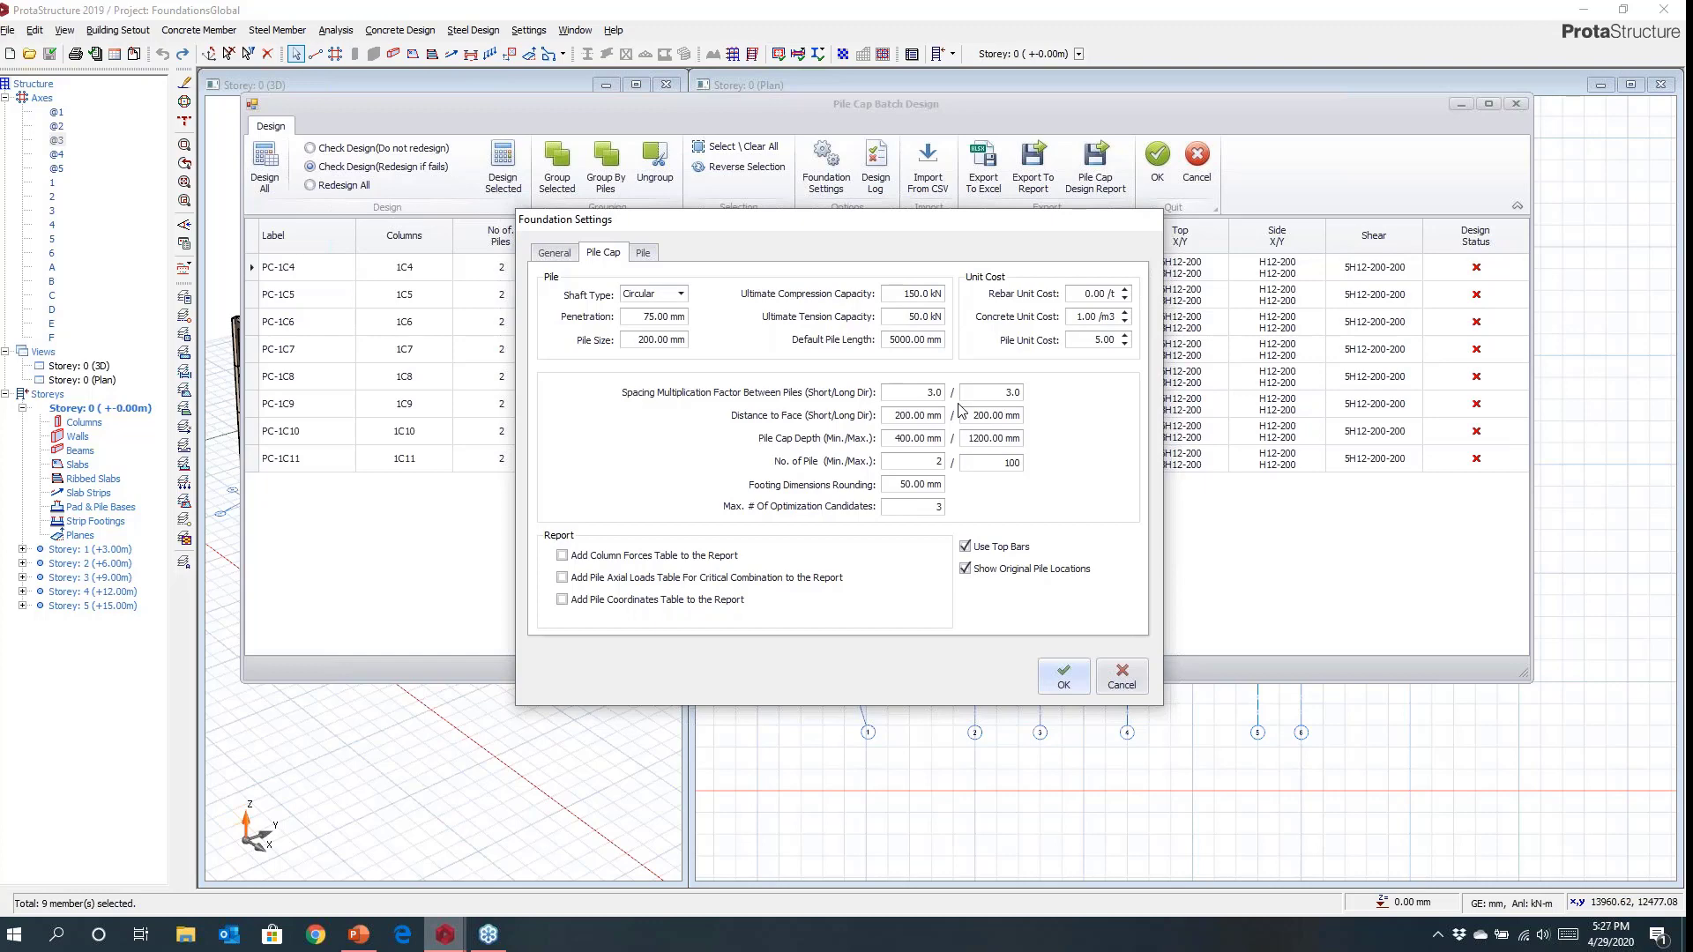
pyautogui.click(1055, 677)
# Design all the listed pile caps in one batch and insert them under the selected columns.
pyautogui.click(265, 174)
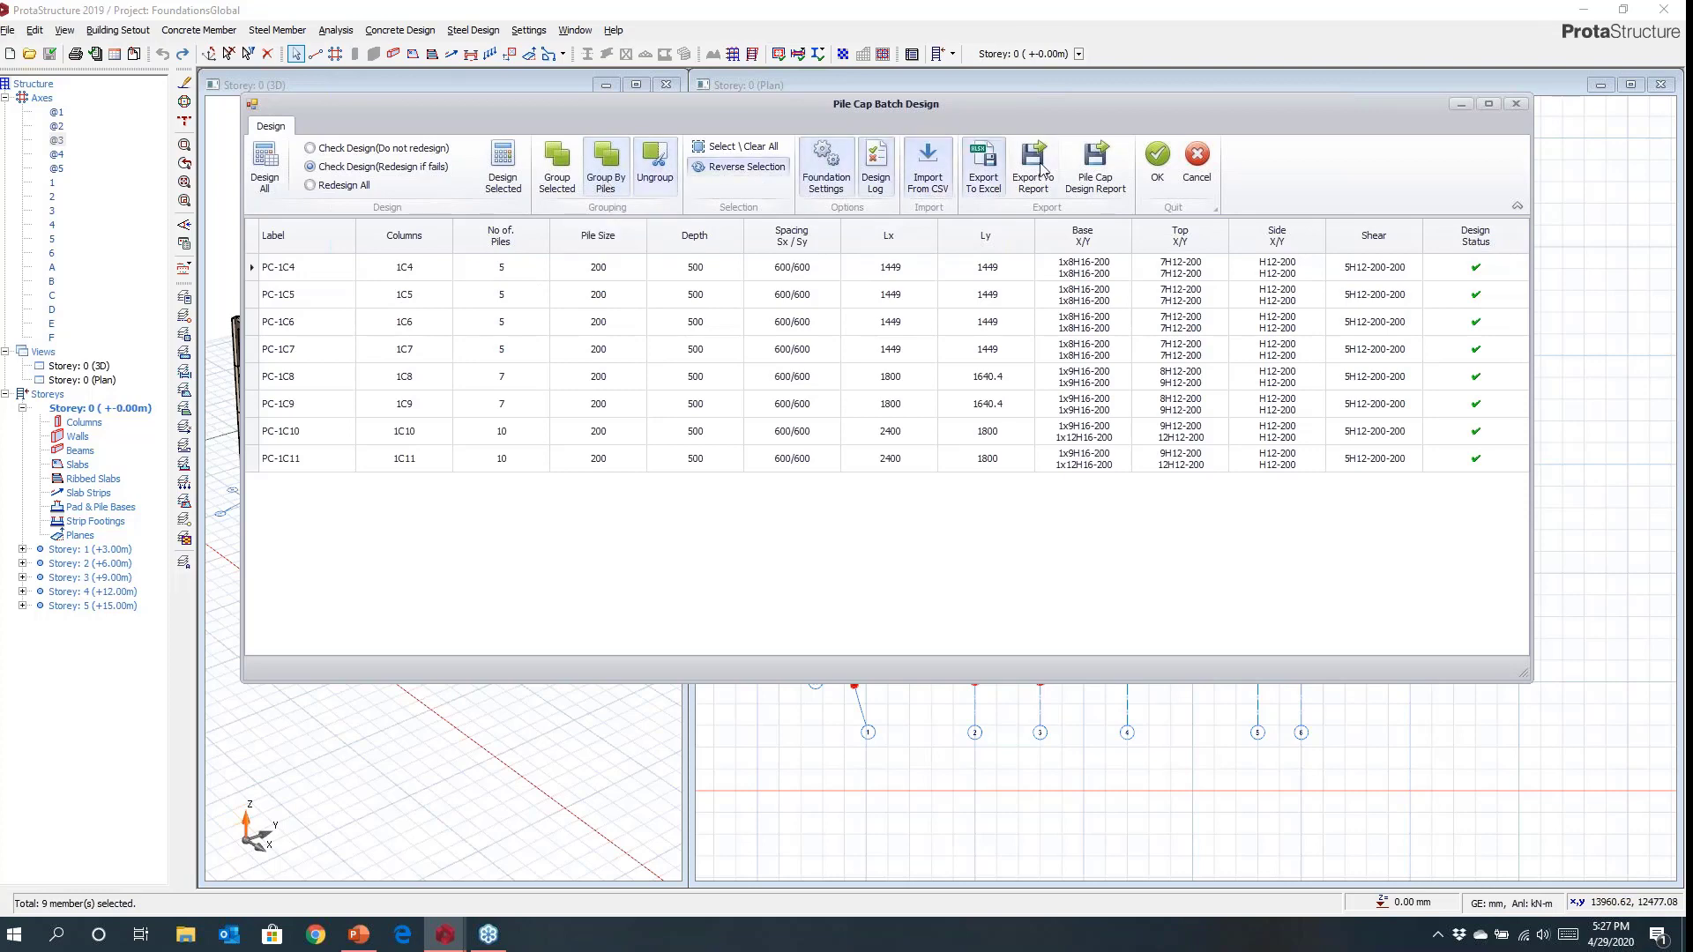
pyautogui.click(1159, 159)
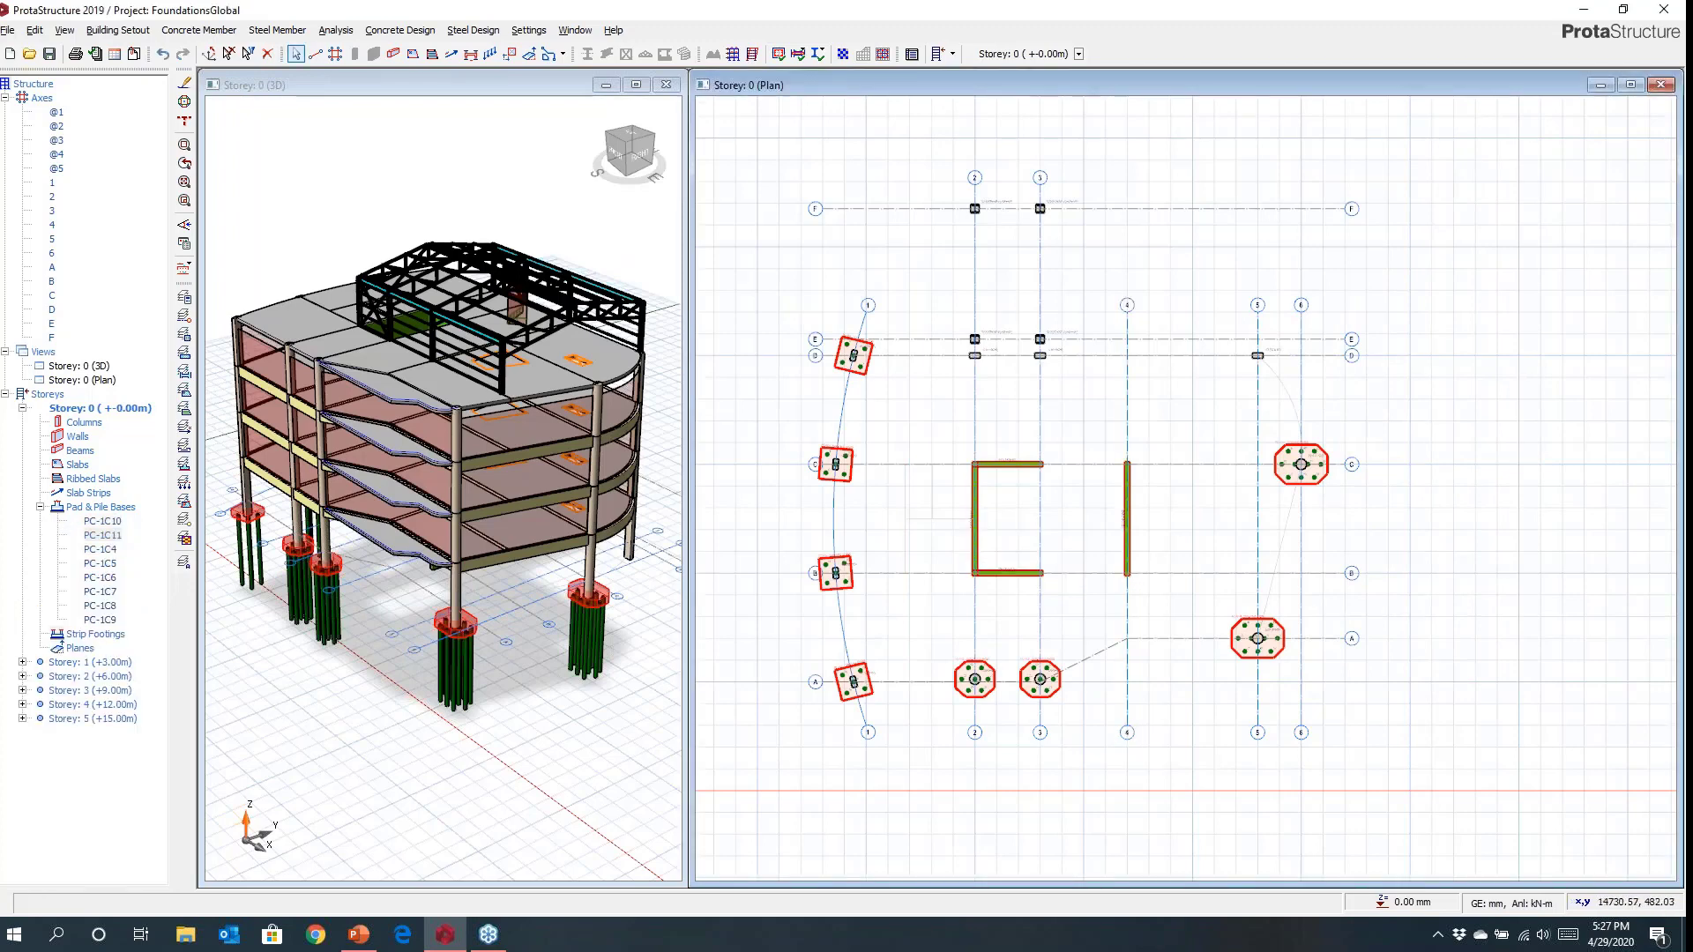
# Open the properties of pile cap PC-1C8 at the intersection of axes 2 and A.
pyautogui.moveTo(1077, 646); pyautogui.dragTo(1082, 616, button='middle')
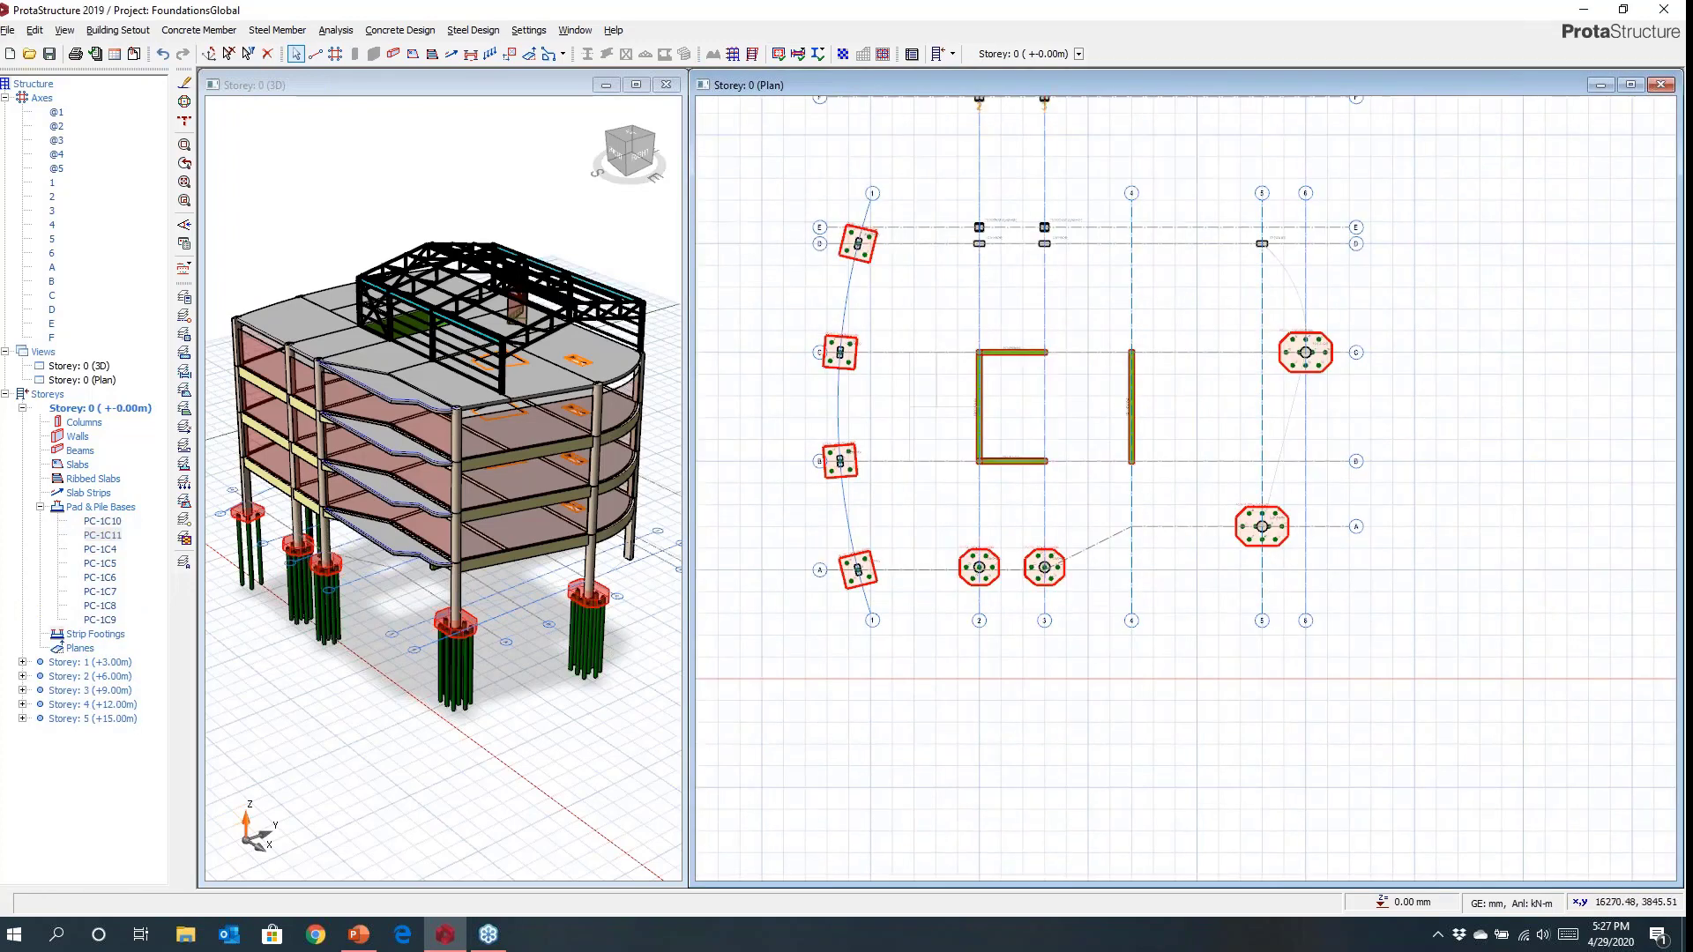
pyautogui.scroll(3, 1006, 742)
pyautogui.scroll(-2, 1006, 600)
pyautogui.scroll(3, 1005, 600)
pyautogui.click(869, 481)
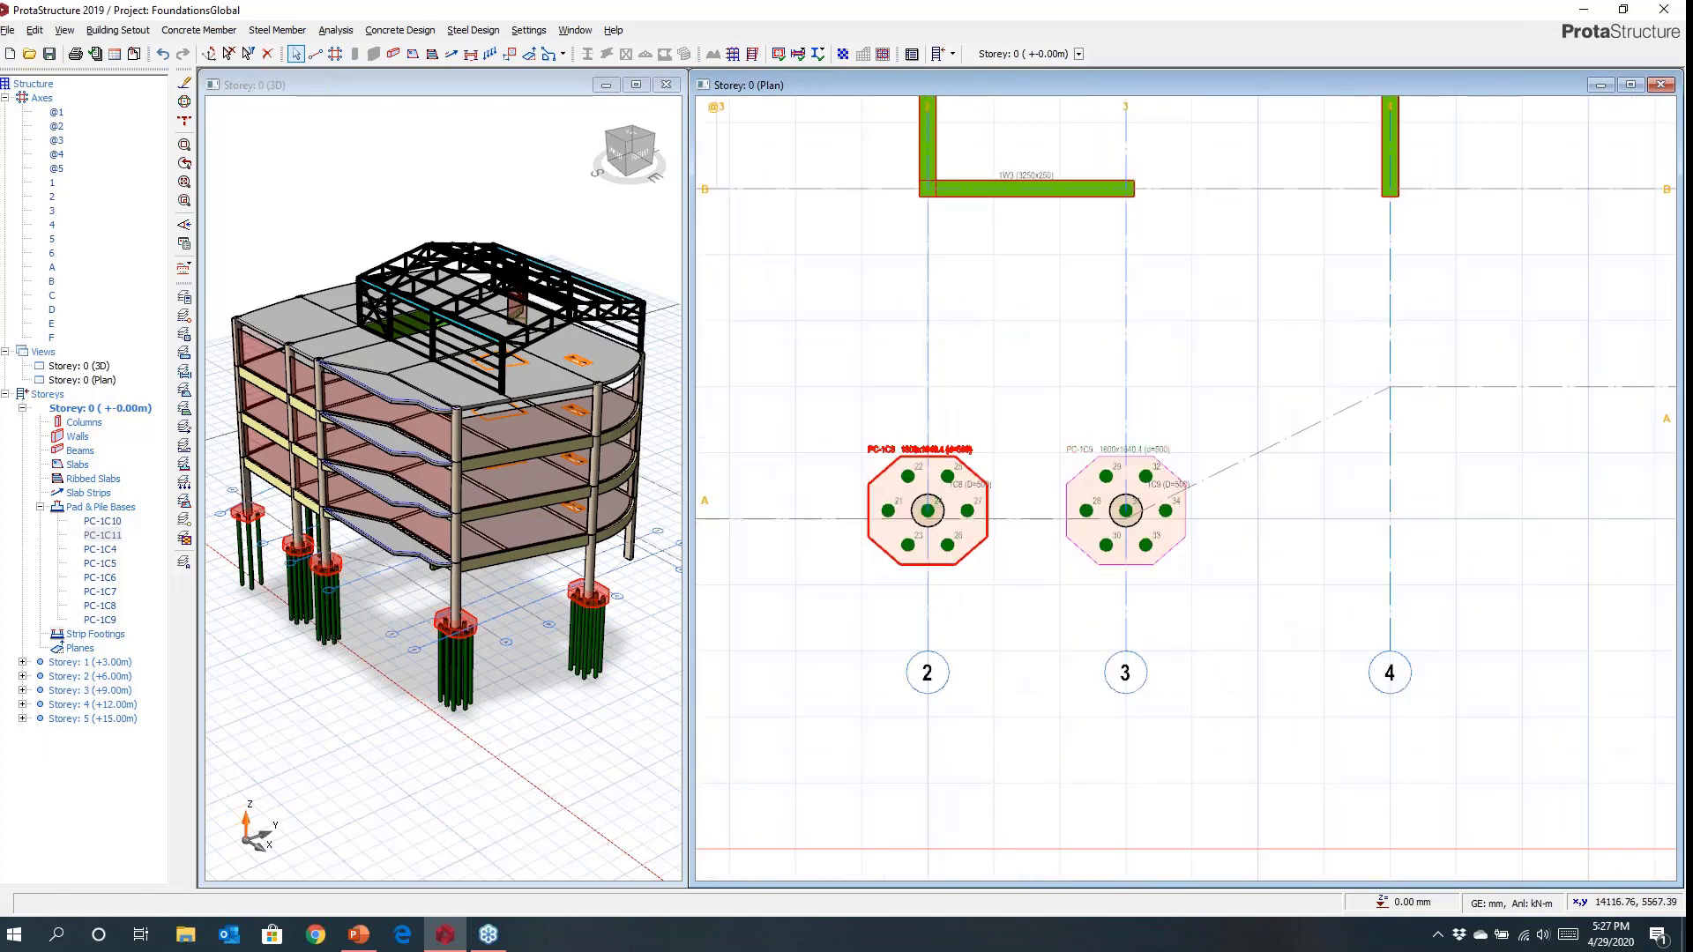
pyautogui.rightClick(873, 482)
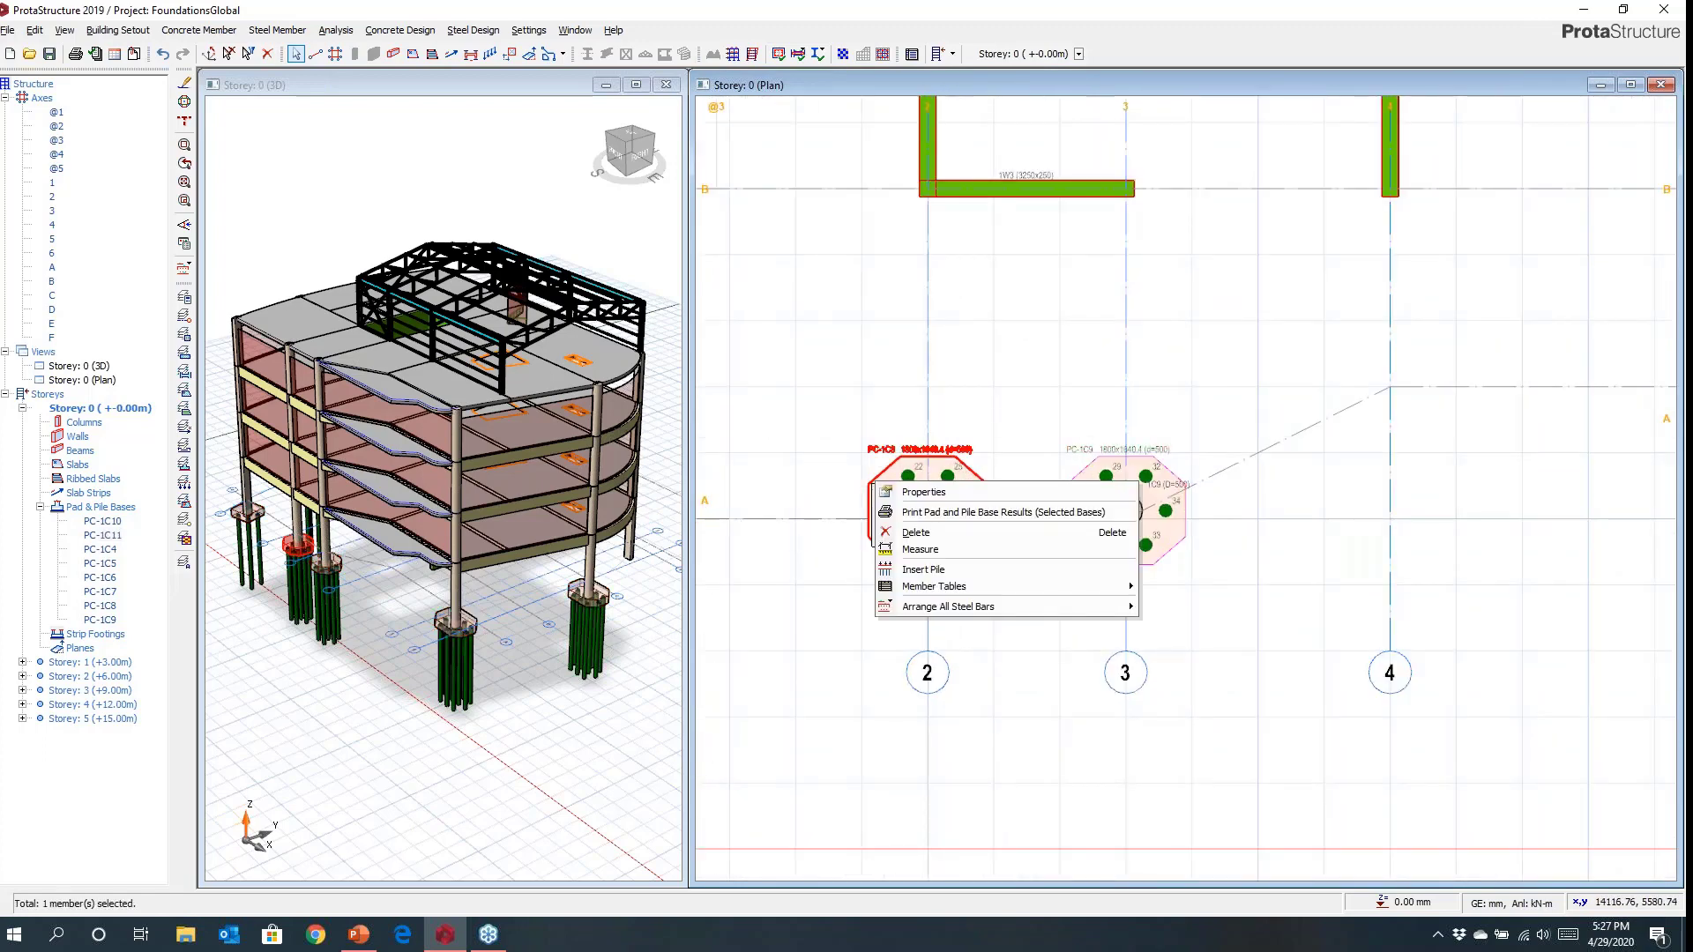
pyautogui.click(891, 492)
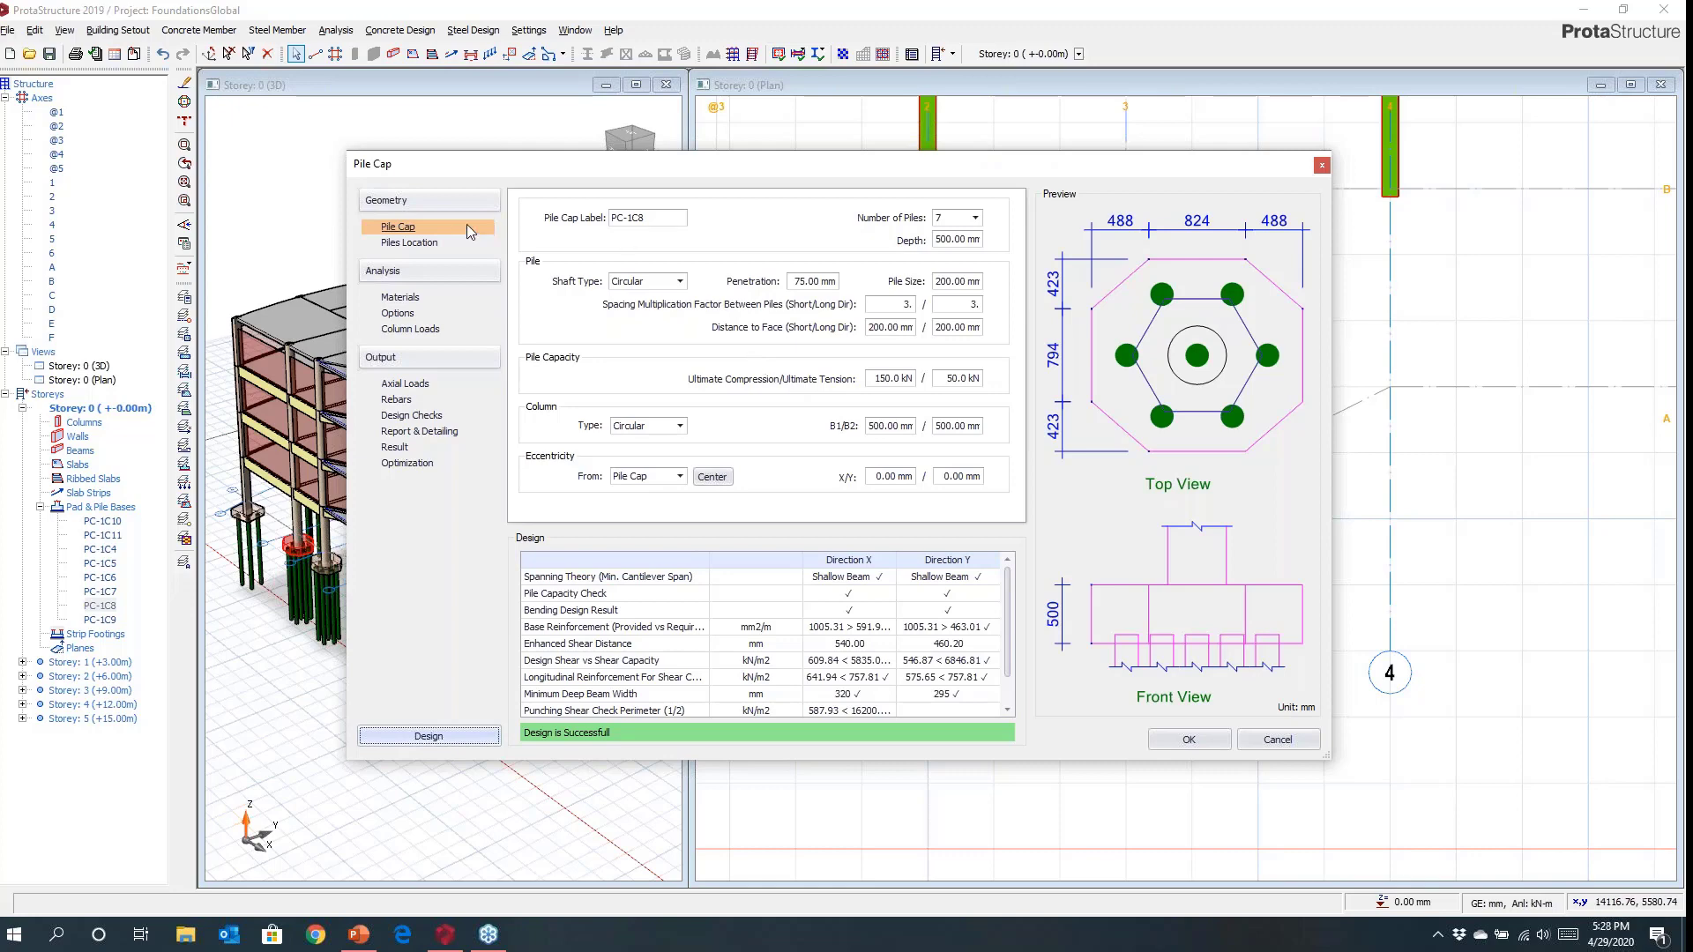
# Examine the pile cap's pile locations, materials and options, trying the GPSS base bending moment method before restoring Cantilever.
pyautogui.click(427, 244)
pyautogui.click(402, 298)
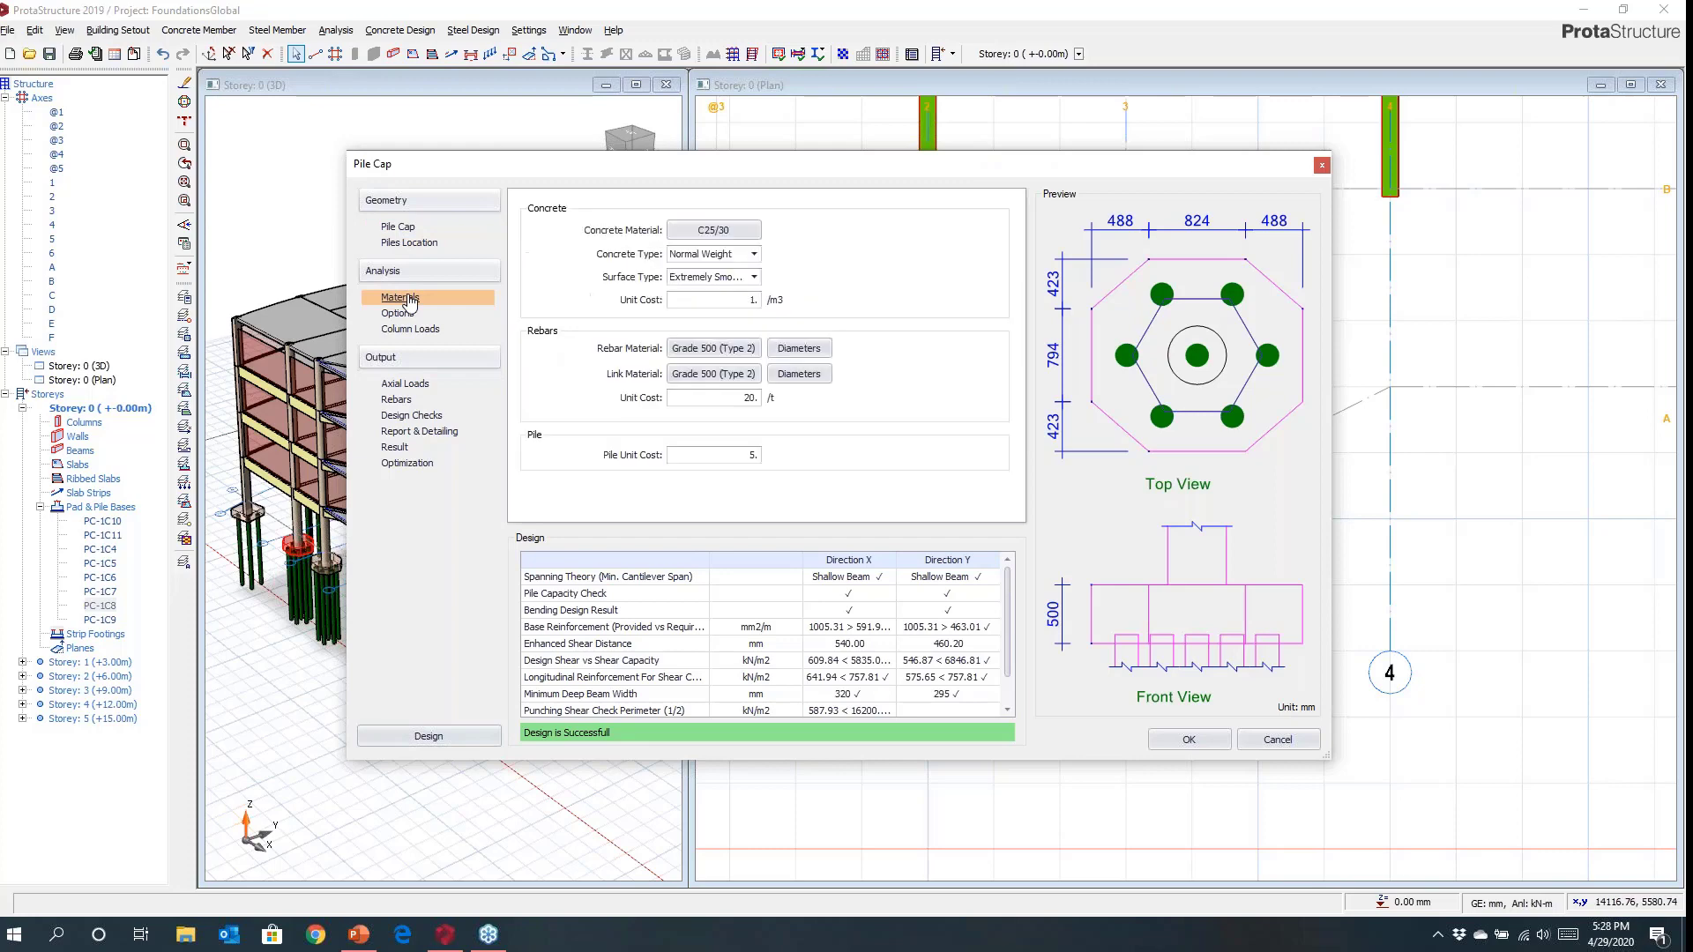
pyautogui.click(401, 314)
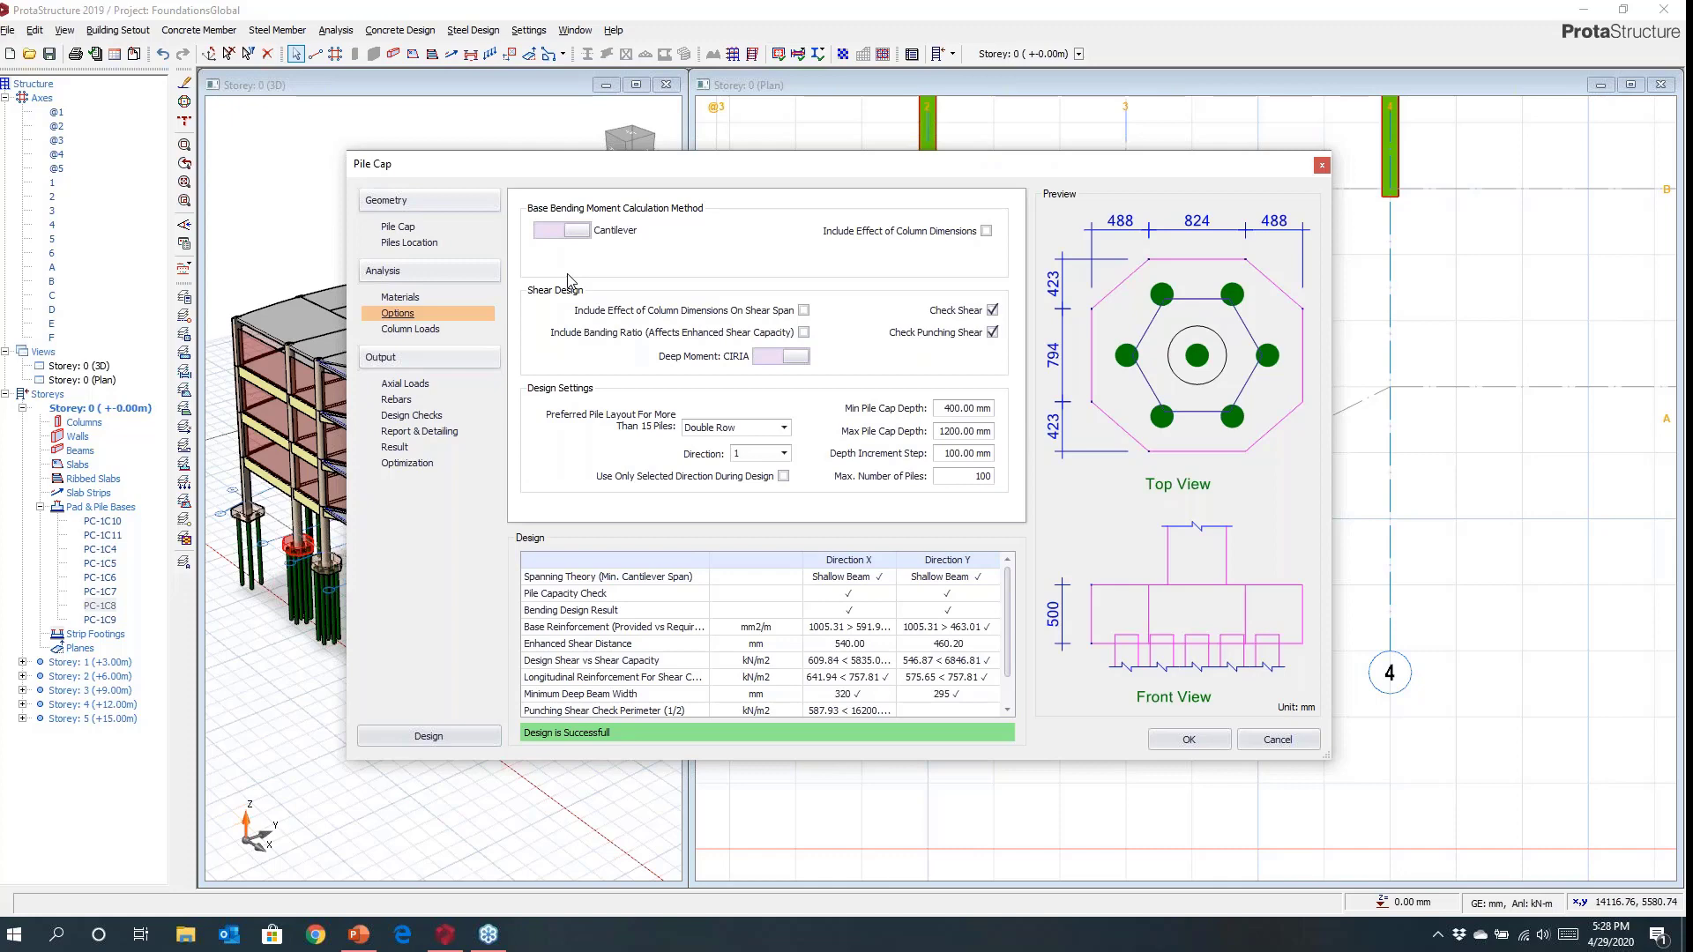
pyautogui.click(572, 231)
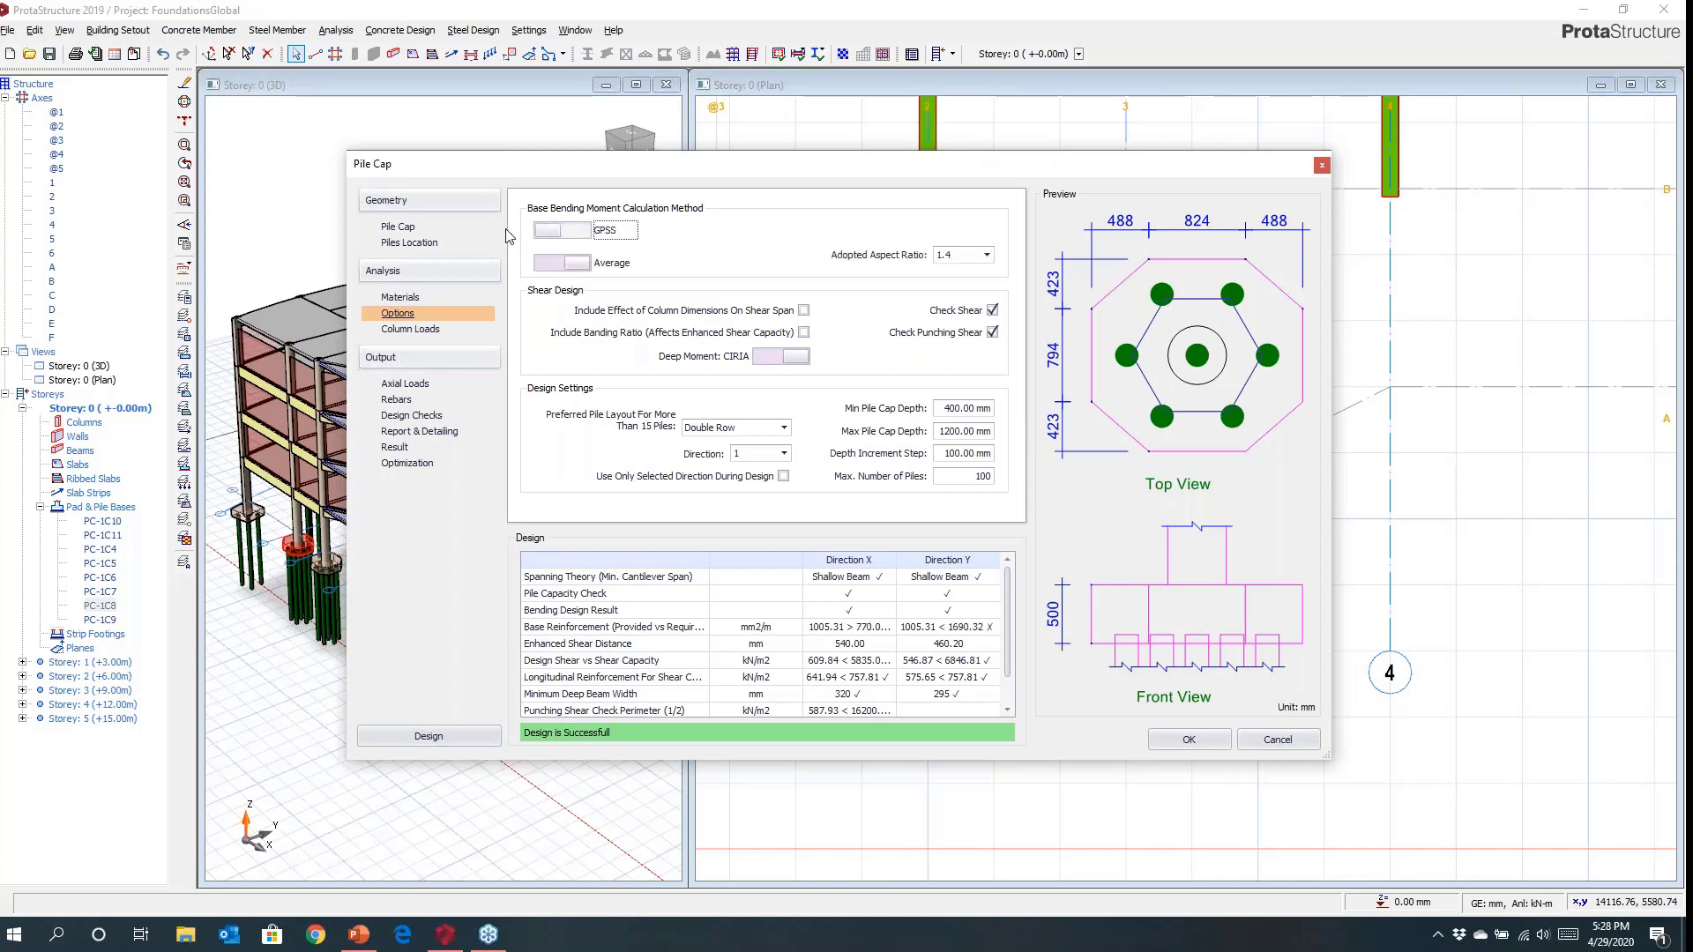
pyautogui.click(573, 231)
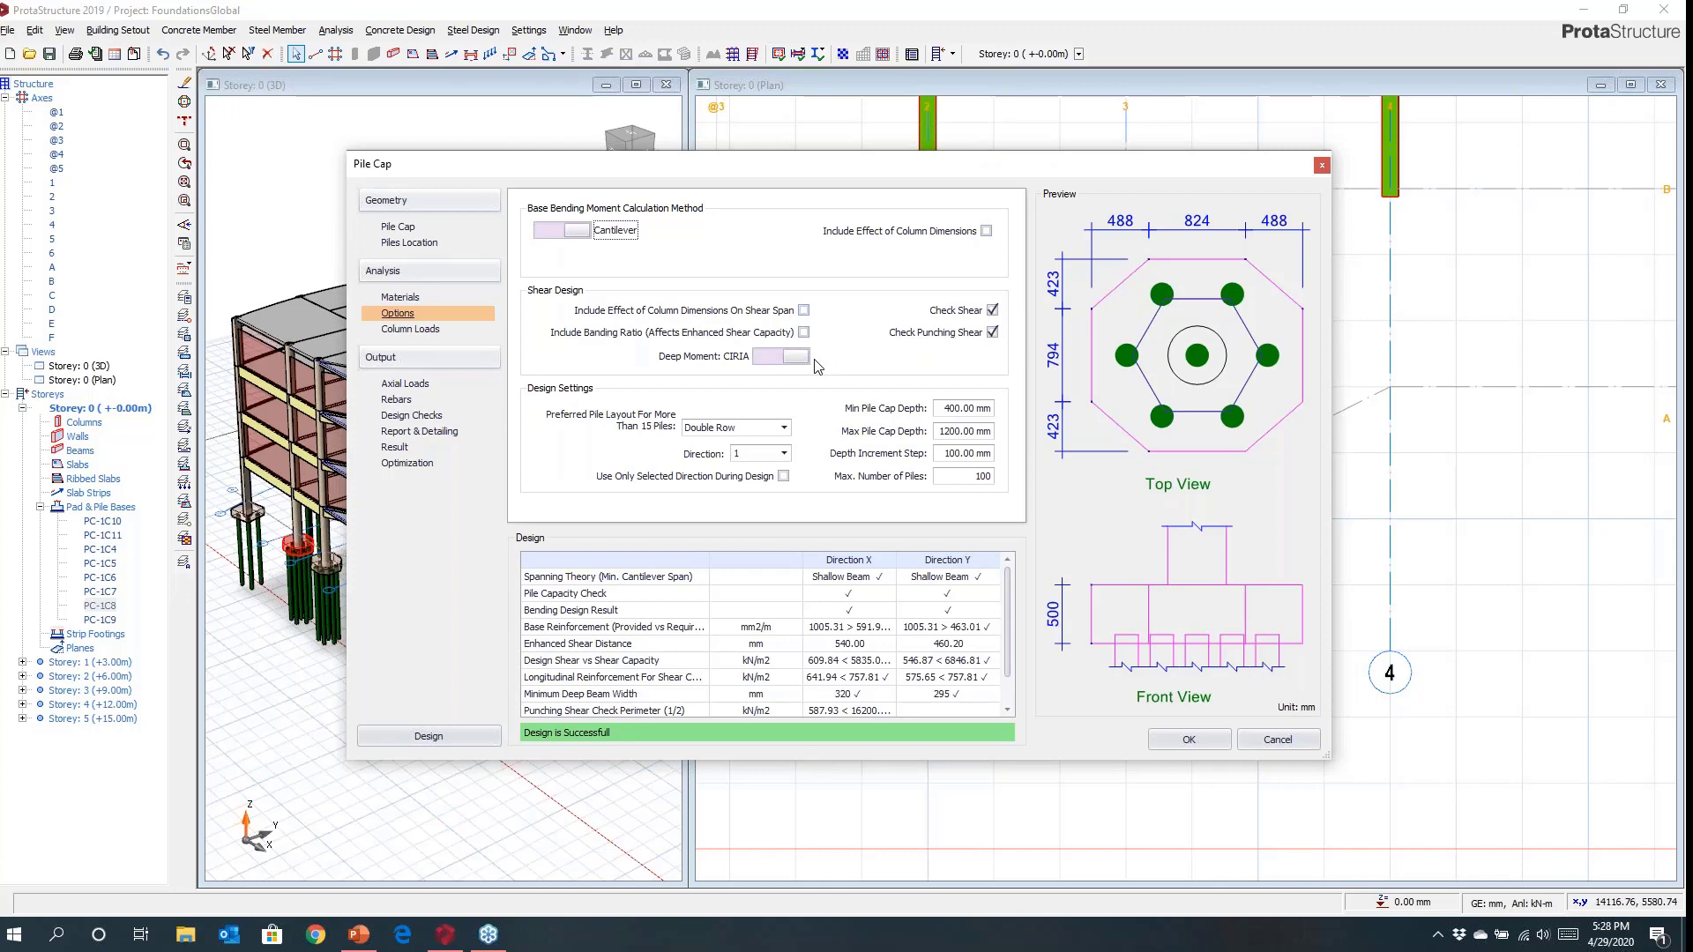
# View the pile cap's column loads for All Combinations, then return the loading to Envelope.
pyautogui.click(411, 331)
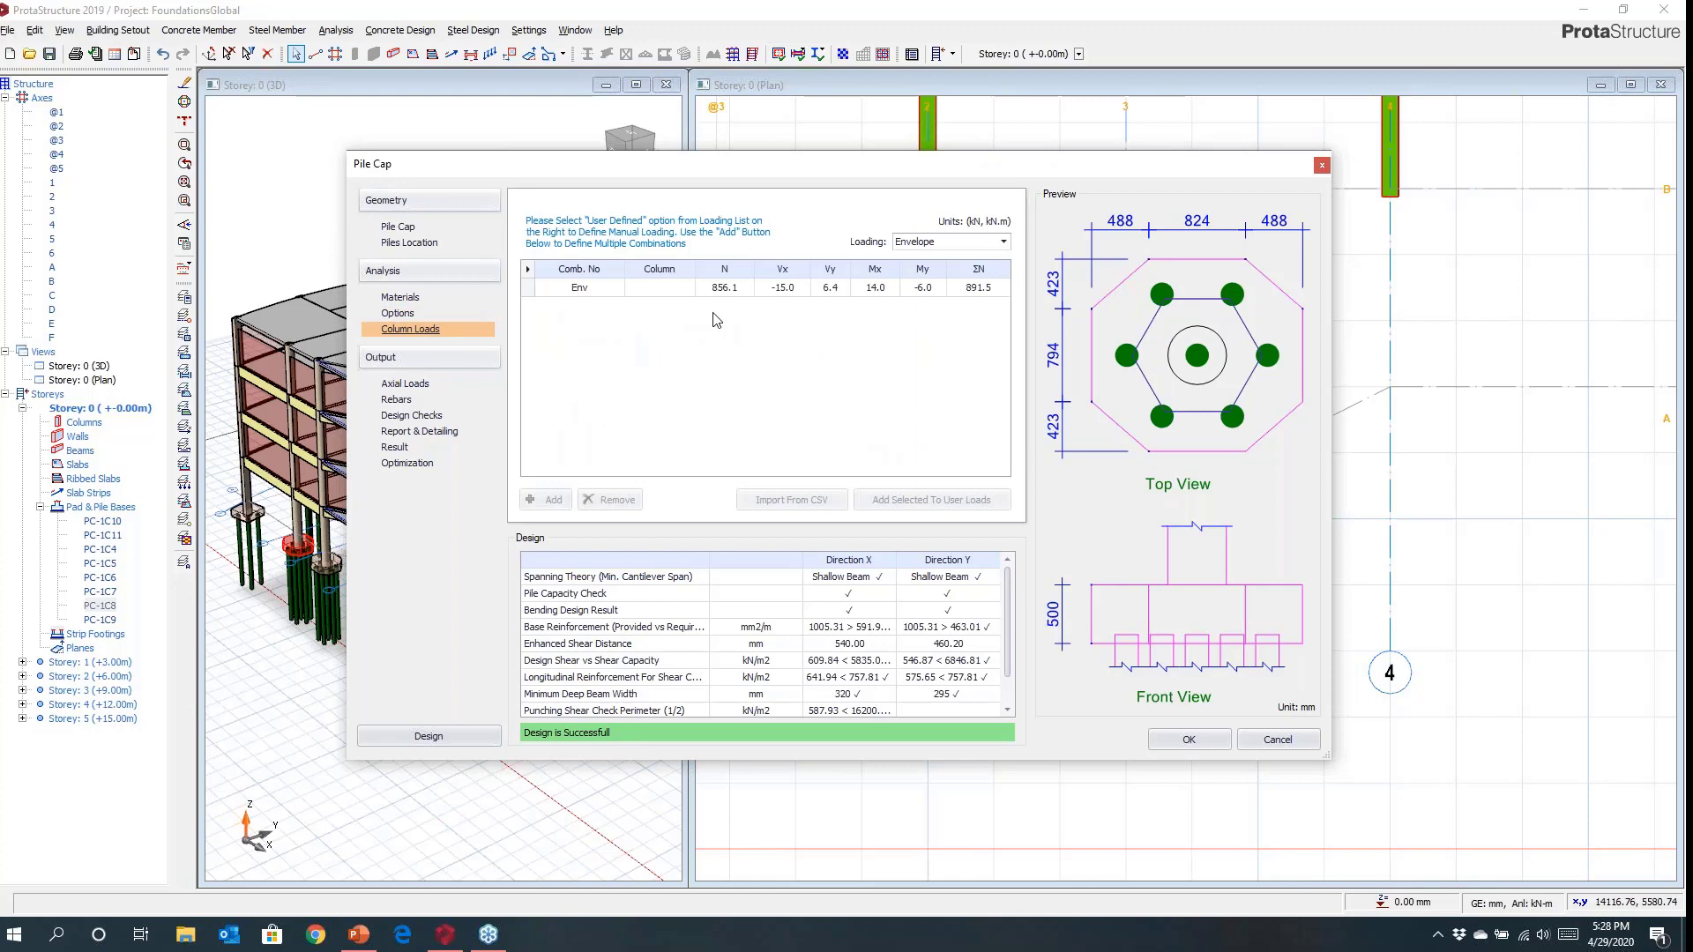
pyautogui.click(1002, 244)
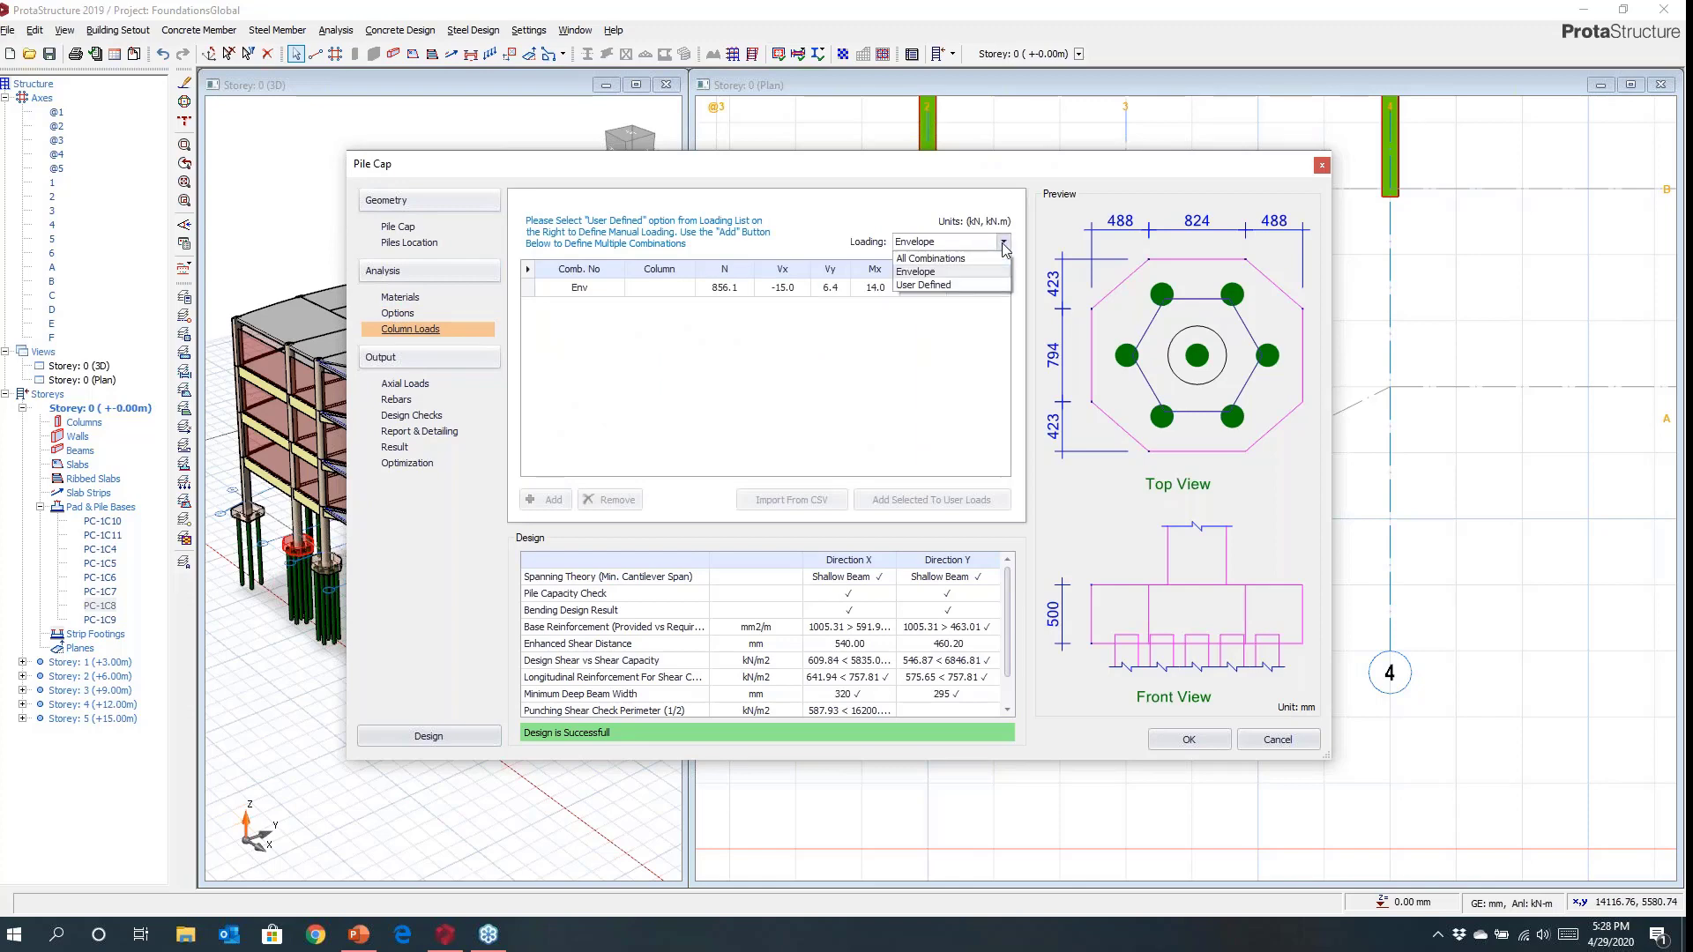
pyautogui.click(937, 260)
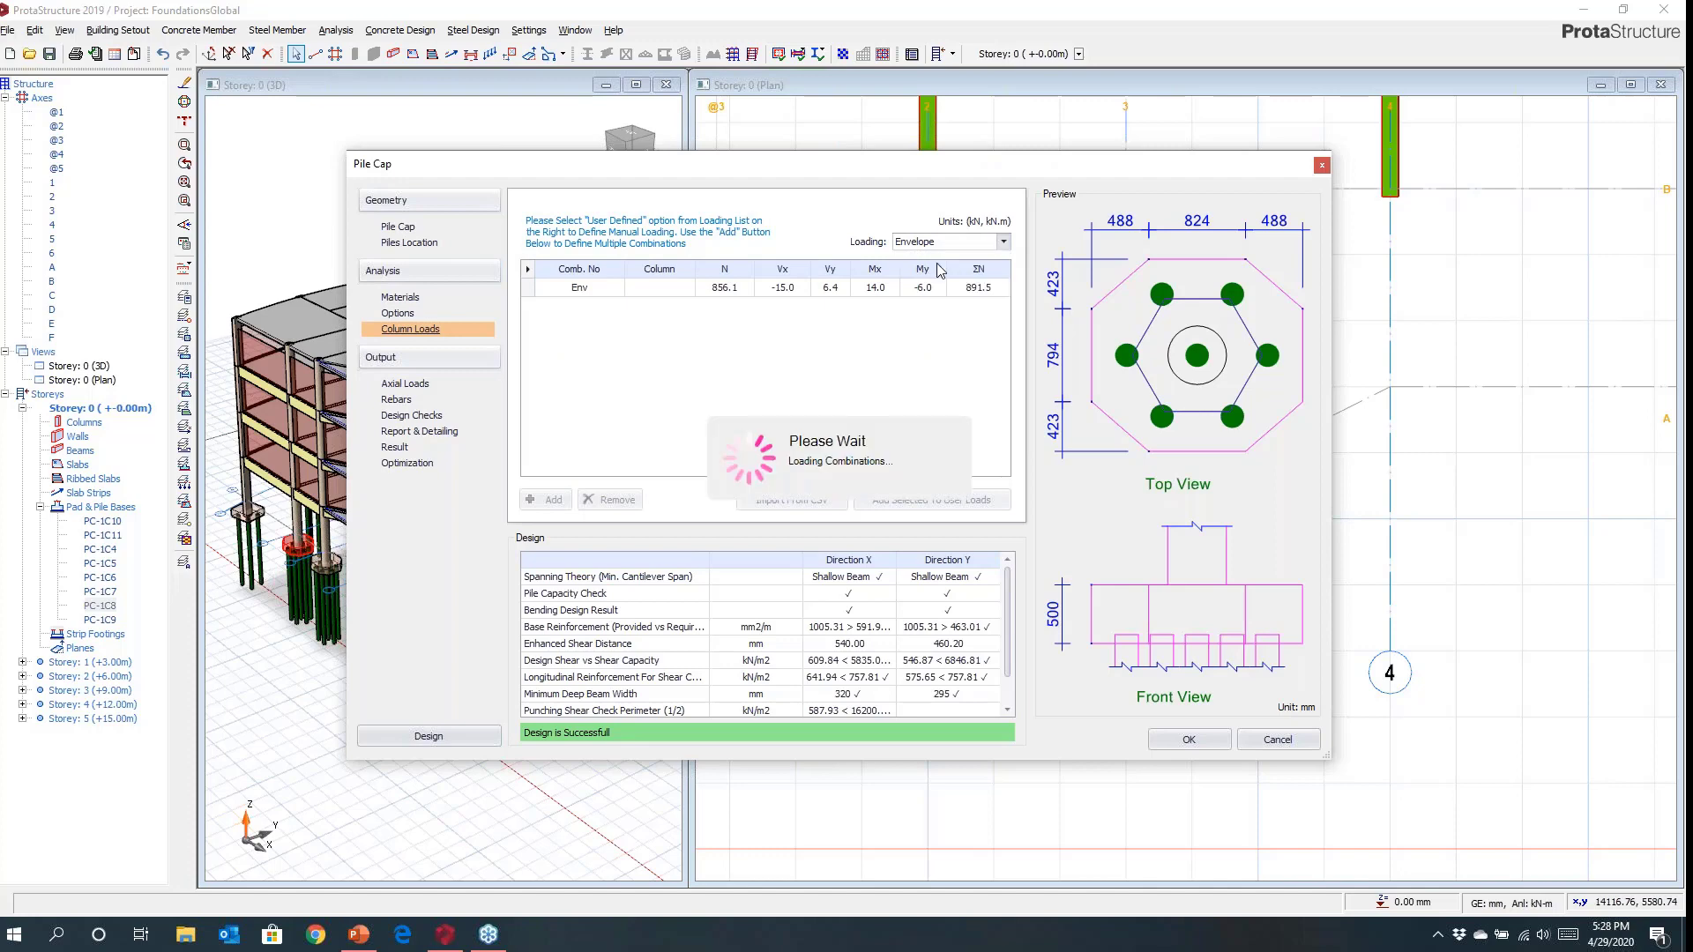
pyautogui.click(1002, 244)
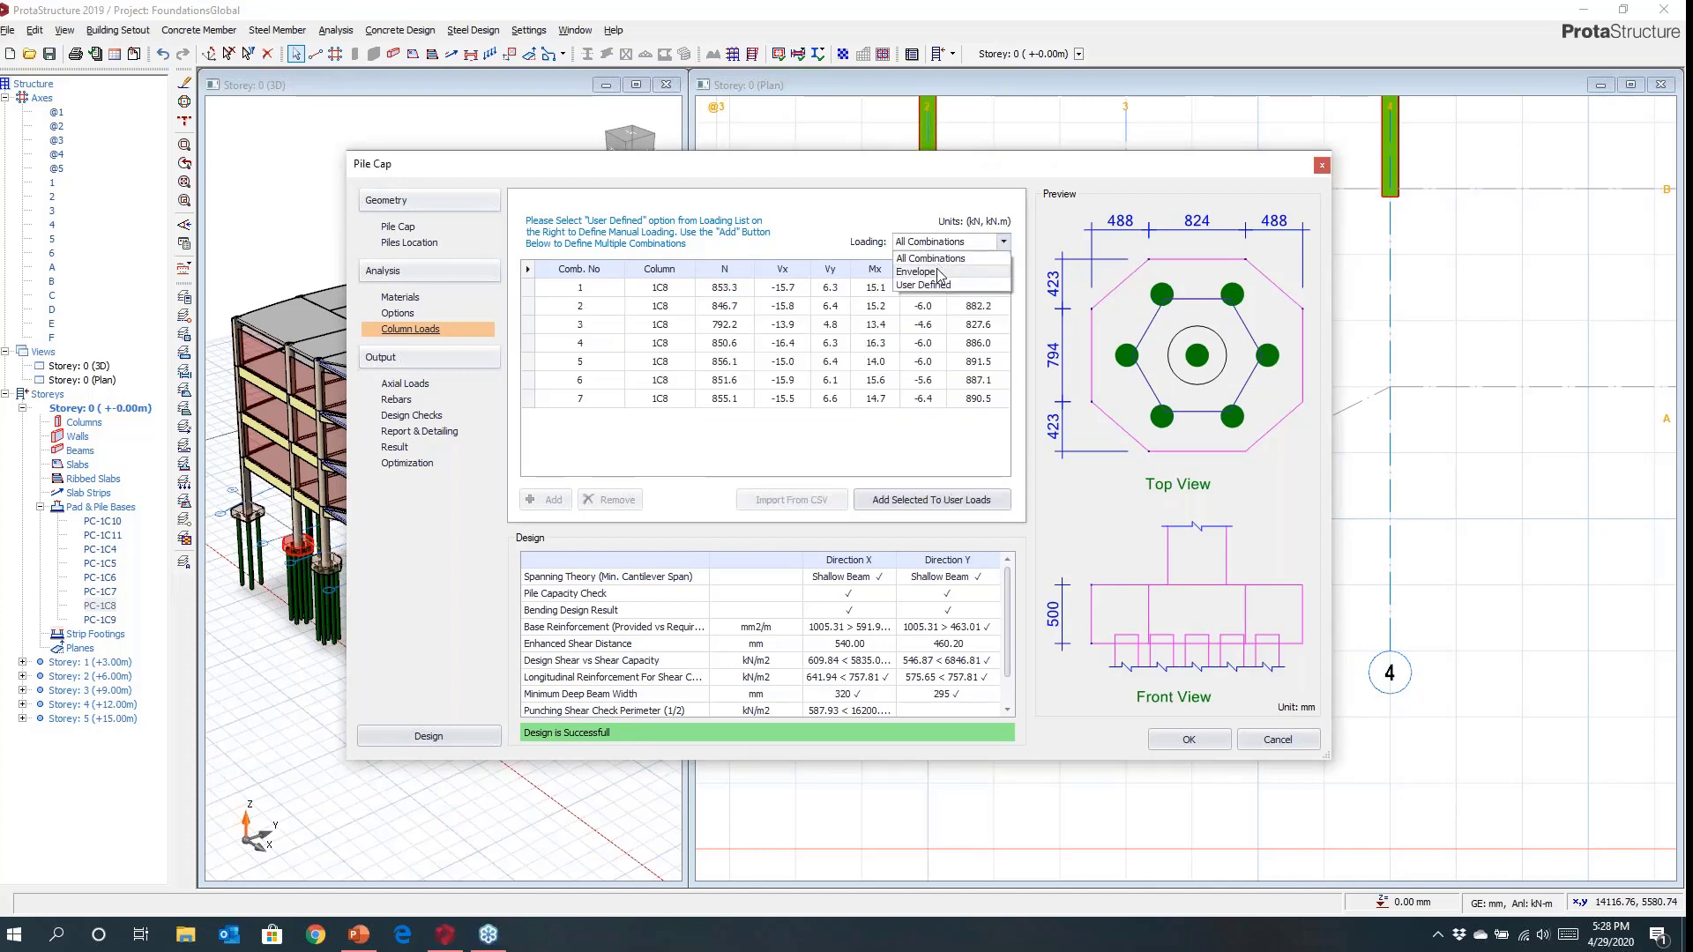
pyautogui.click(937, 259)
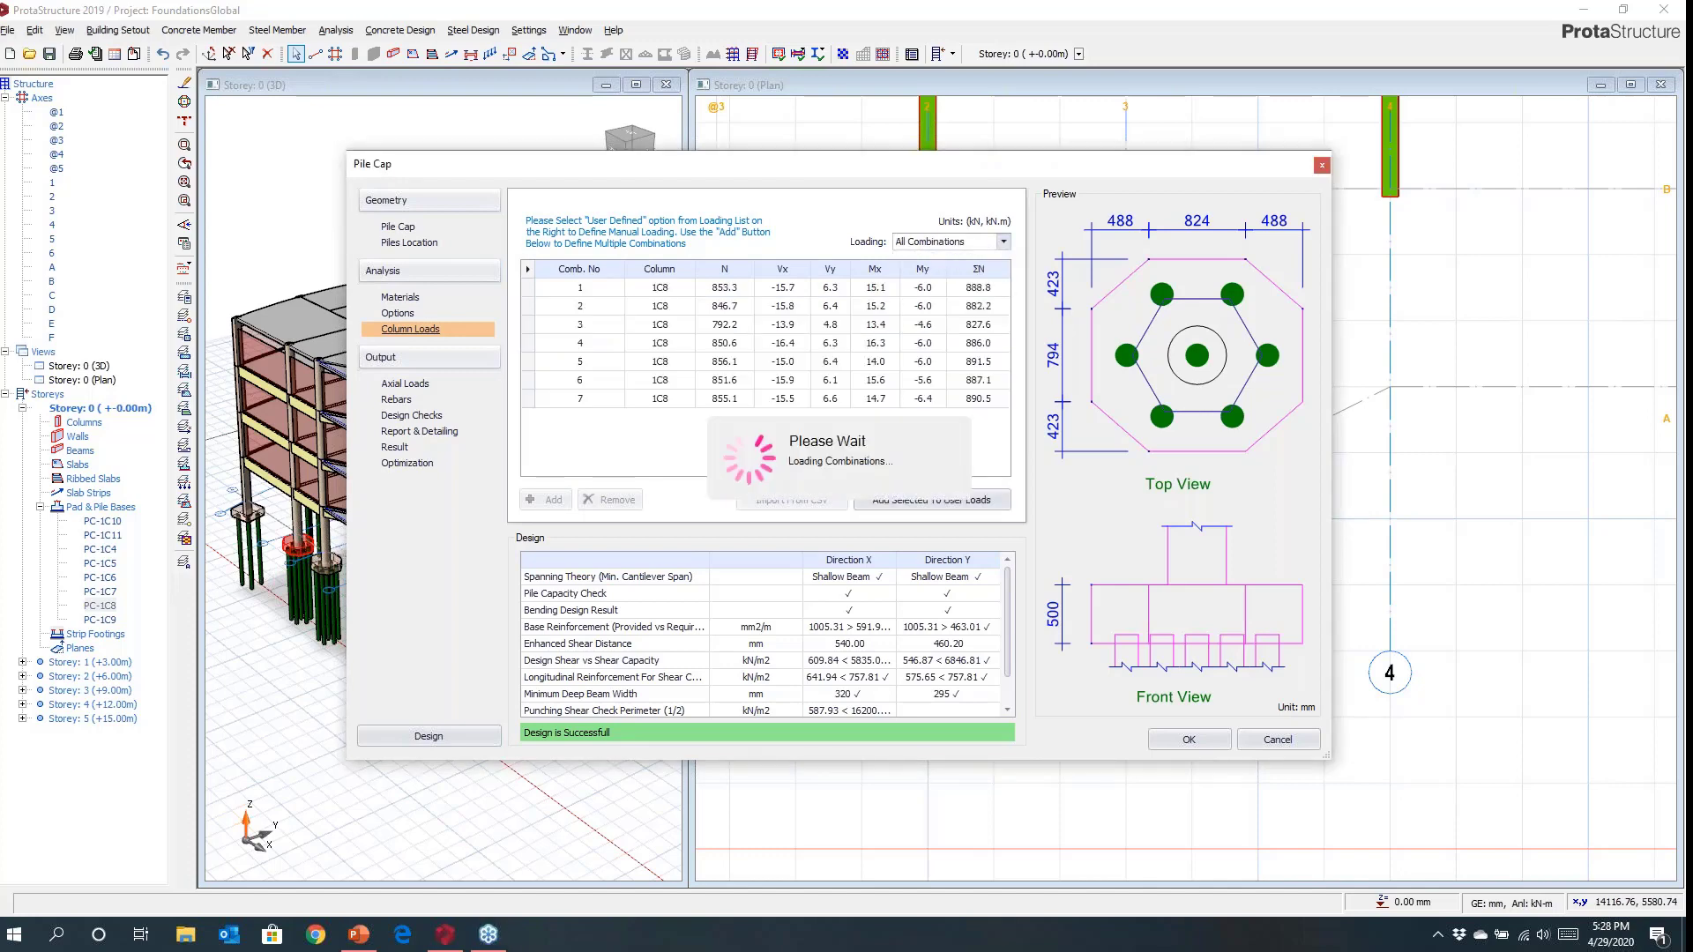
pyautogui.click(1003, 244)
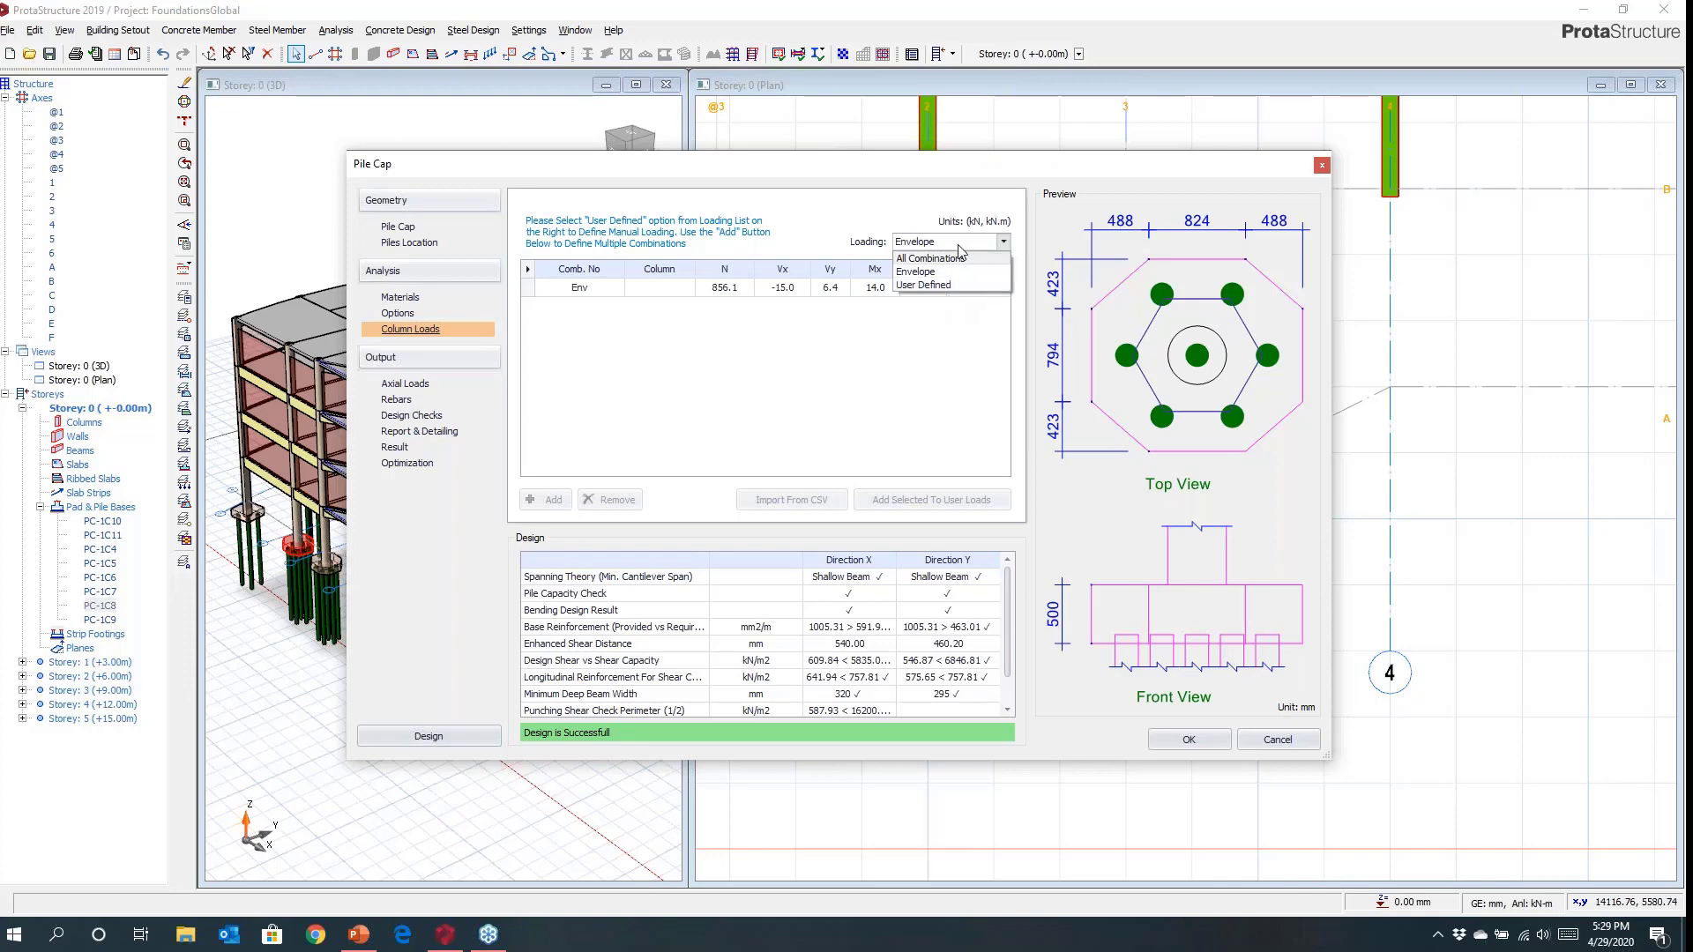
pyautogui.click(1003, 242)
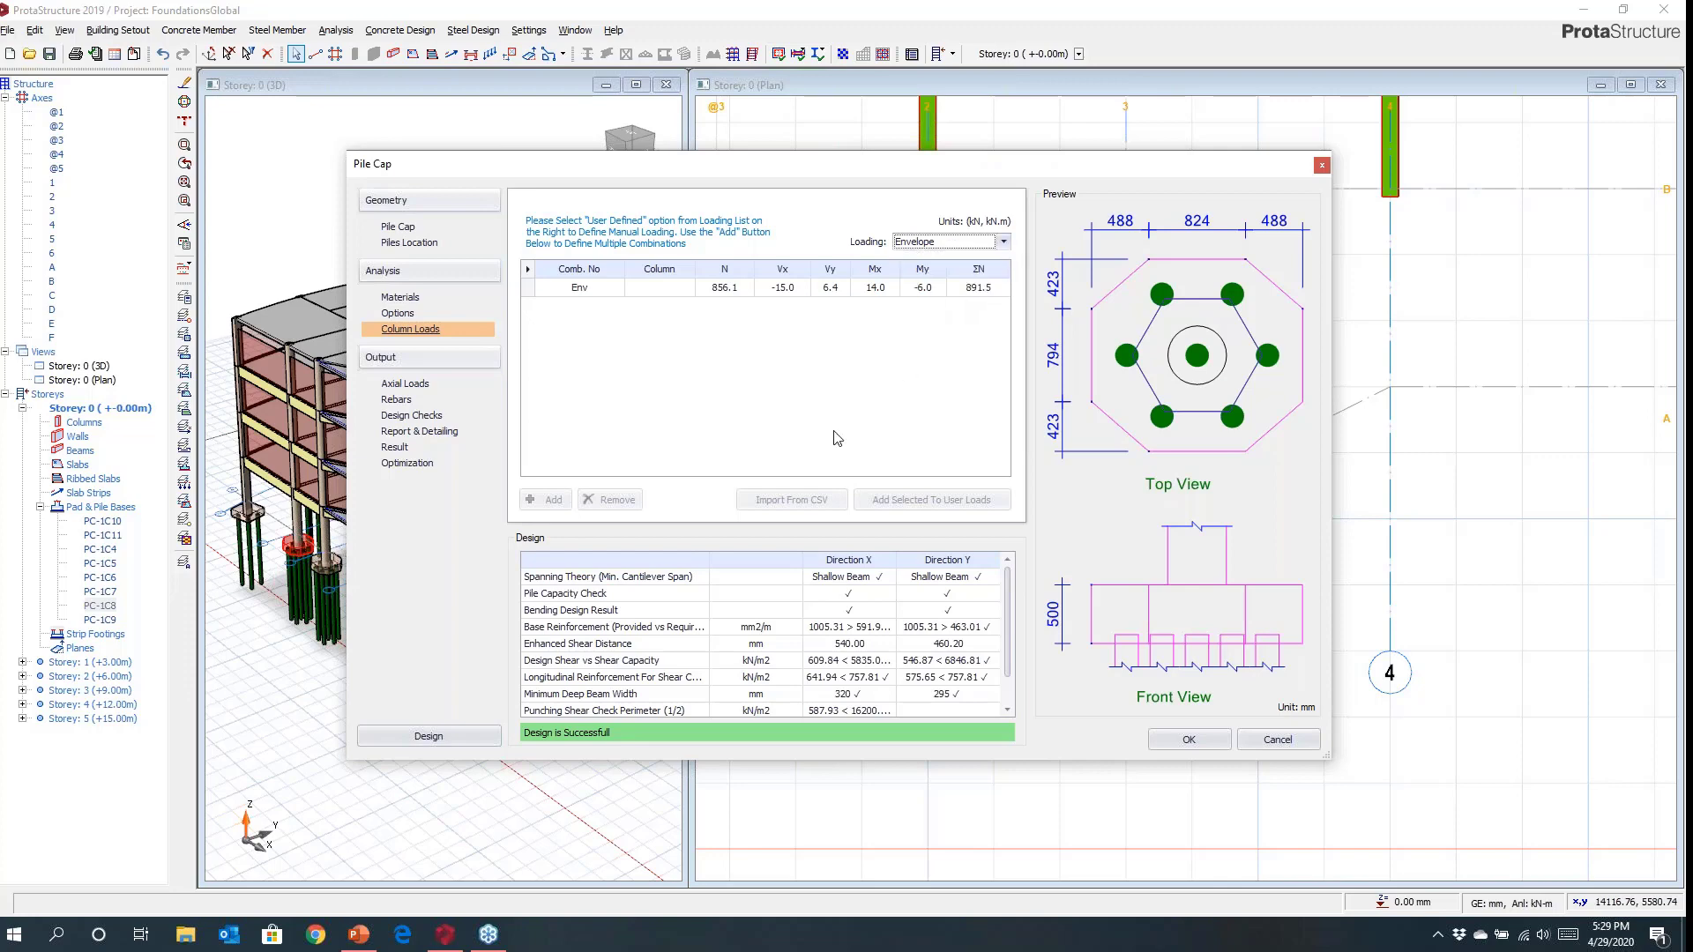
# Examine the pile cap's axial loads, rebars, and report and detailing options.
pyautogui.click(403, 384)
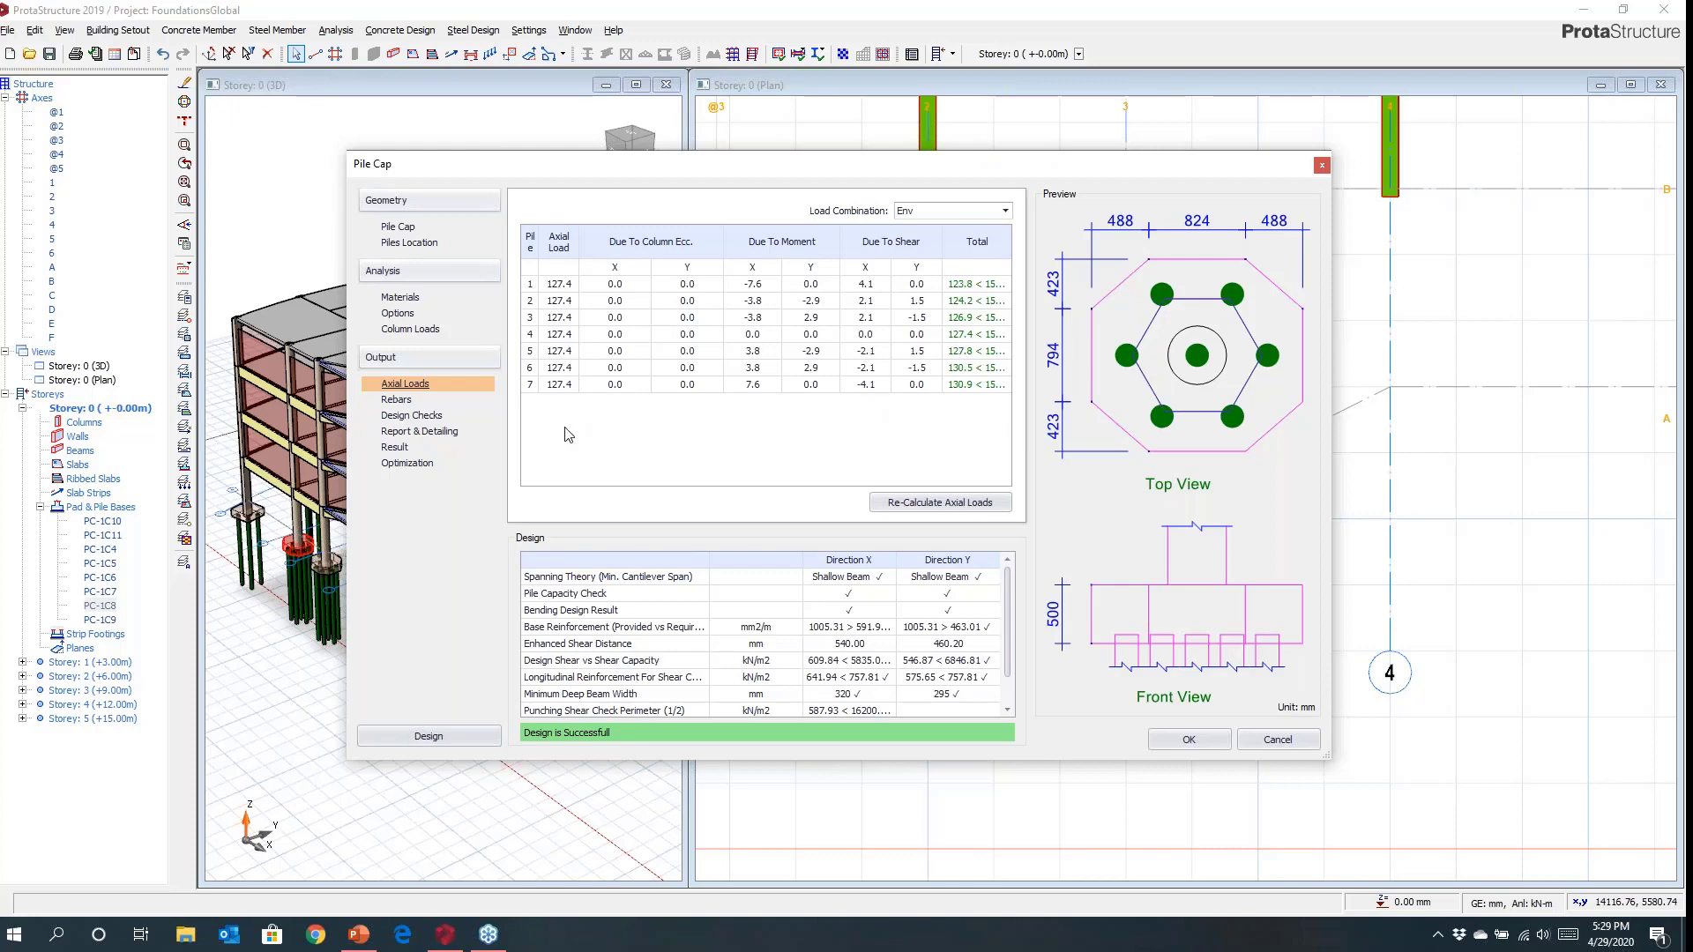
pyautogui.click(394, 402)
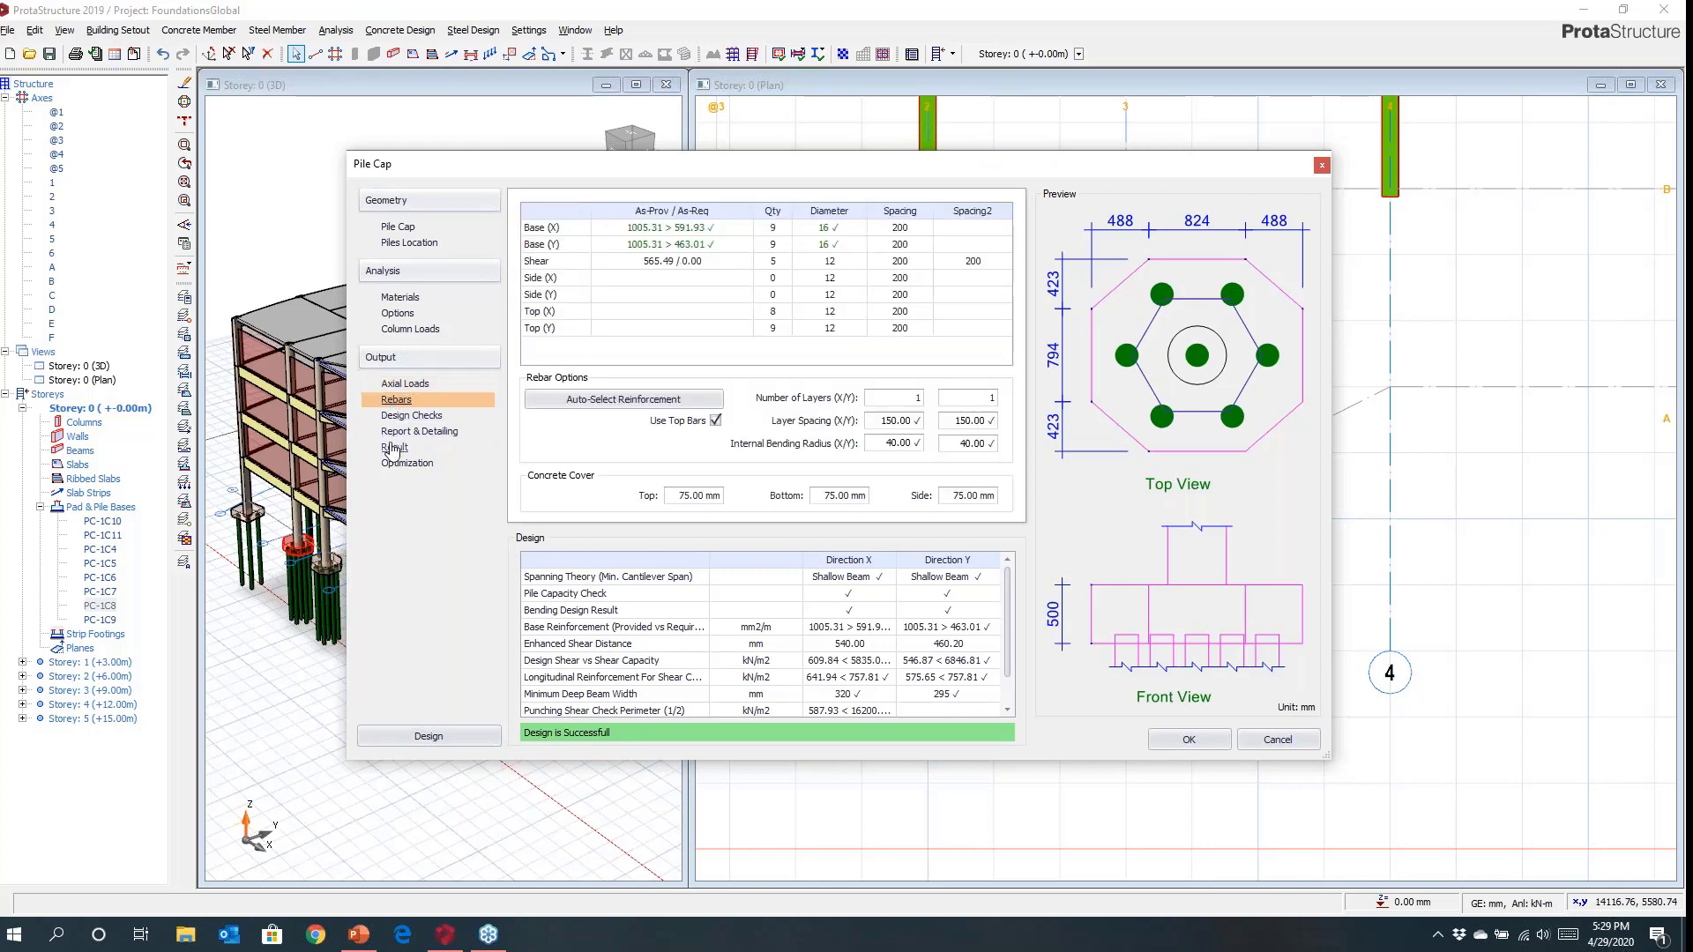
pyautogui.click(394, 440)
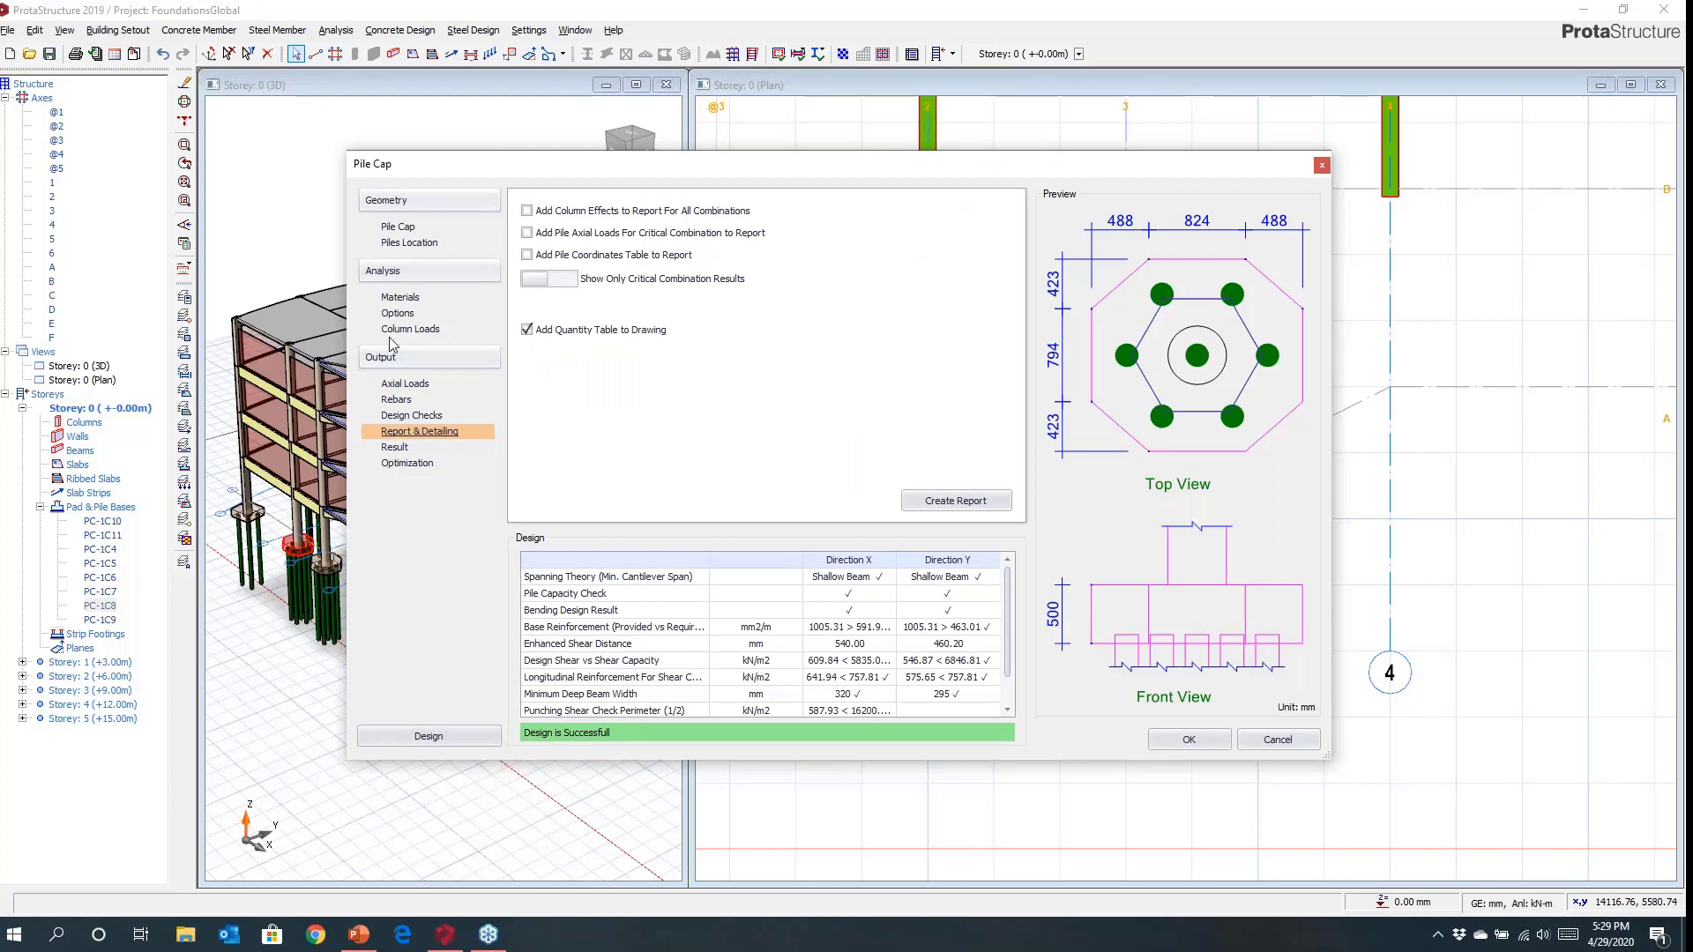
# Set the offsets of pile 3 to X -67 and Y -58 mm.
pyautogui.click(409, 243)
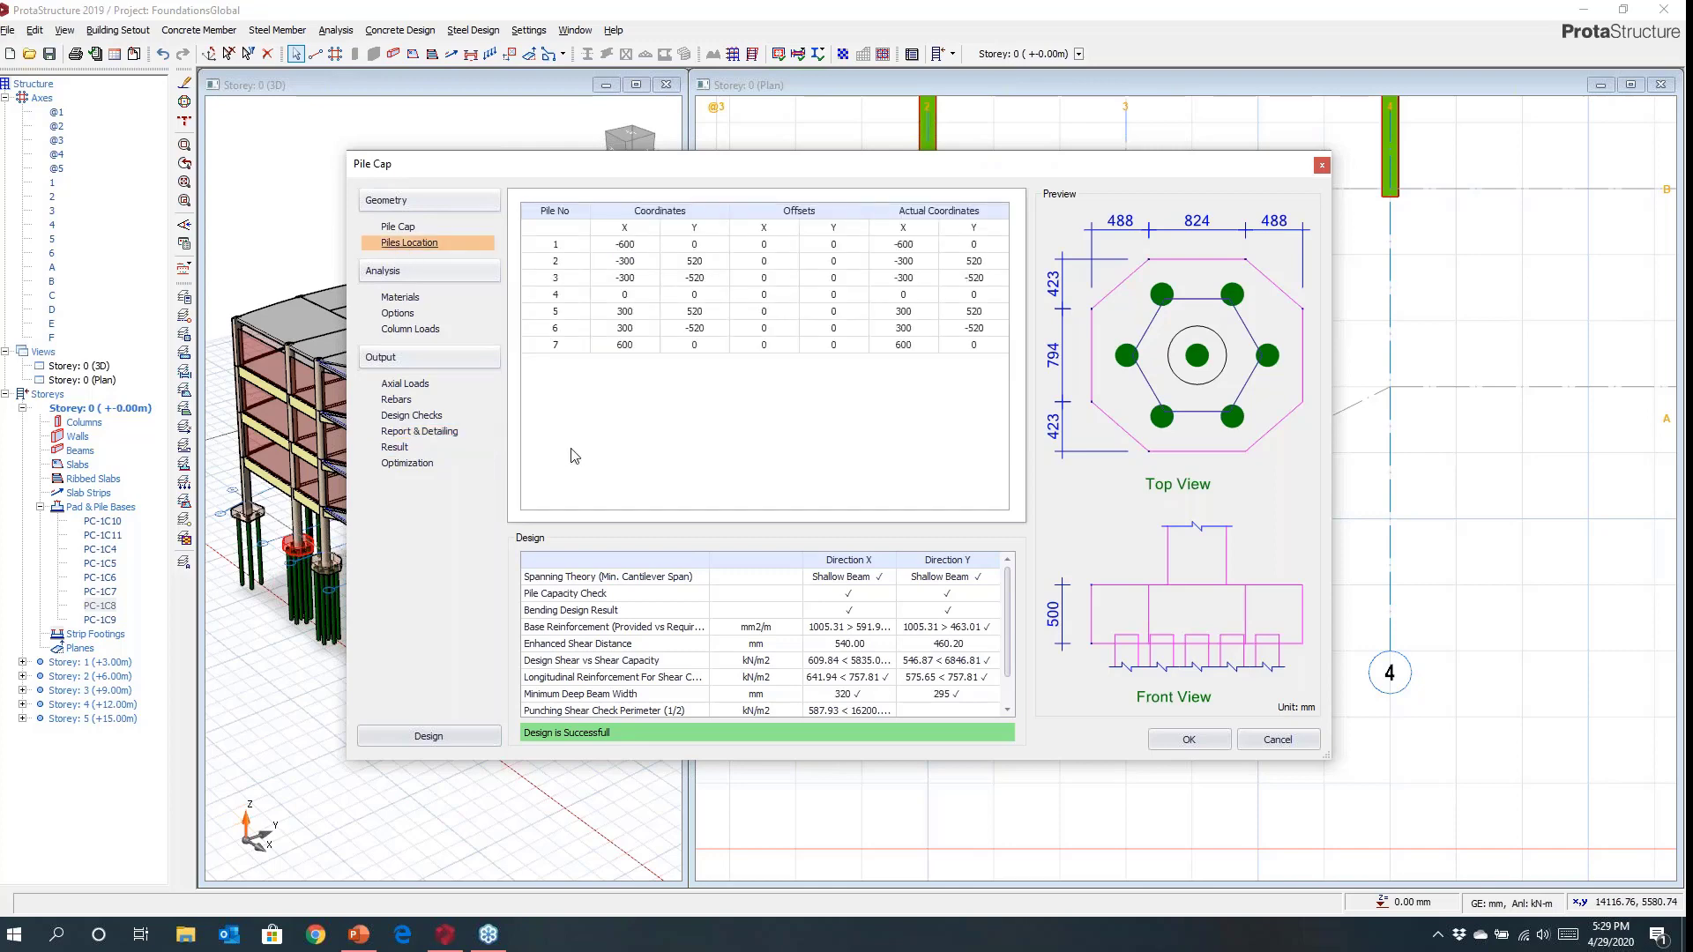
pyautogui.click(775, 278)
pyautogui.doubleClick(782, 274)
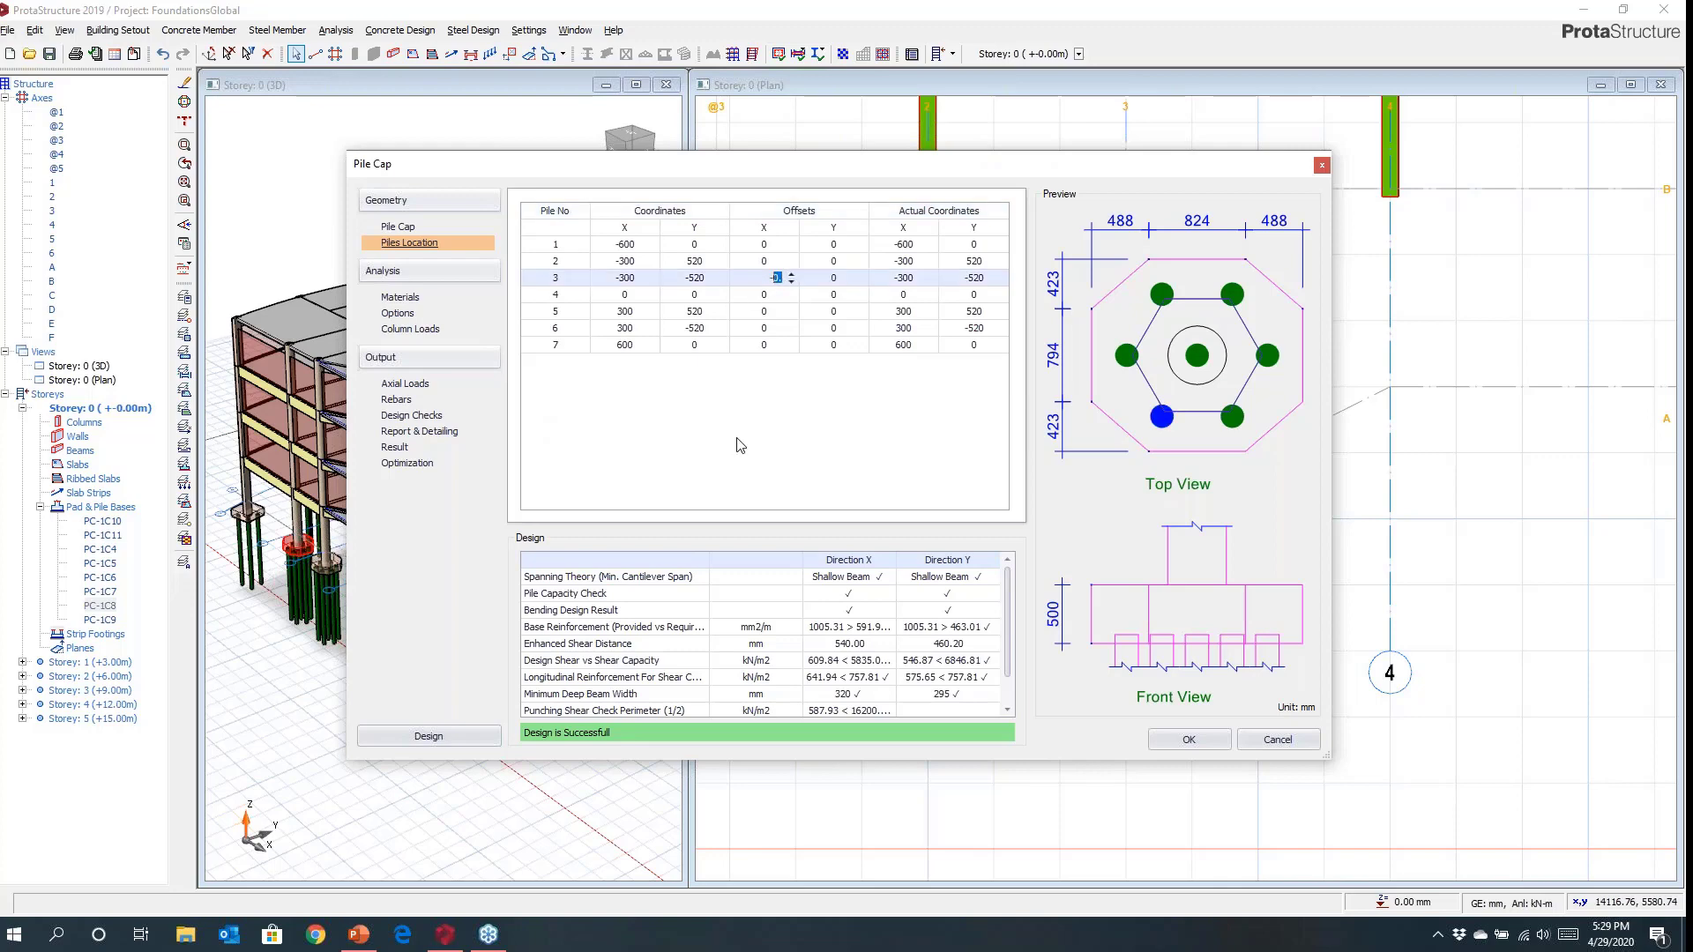
pyautogui.write('-67,')
pyautogui.click(824, 281)
pyautogui.doubleClick(847, 280)
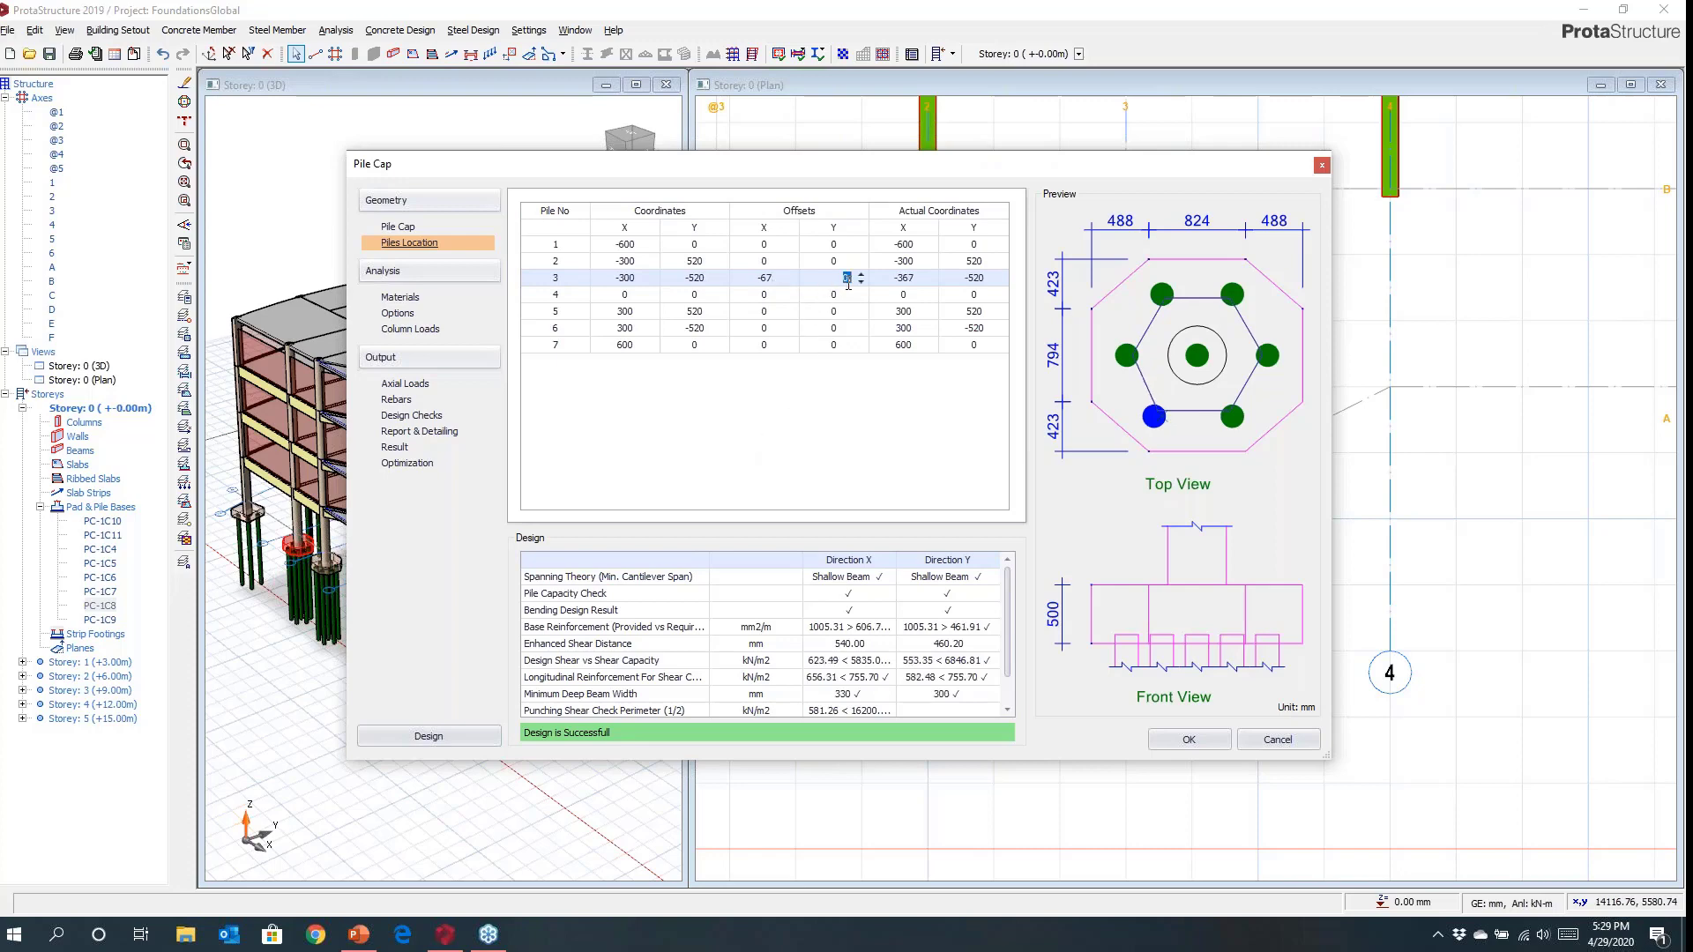
pyautogui.write('-58')
pyautogui.click(817, 402)
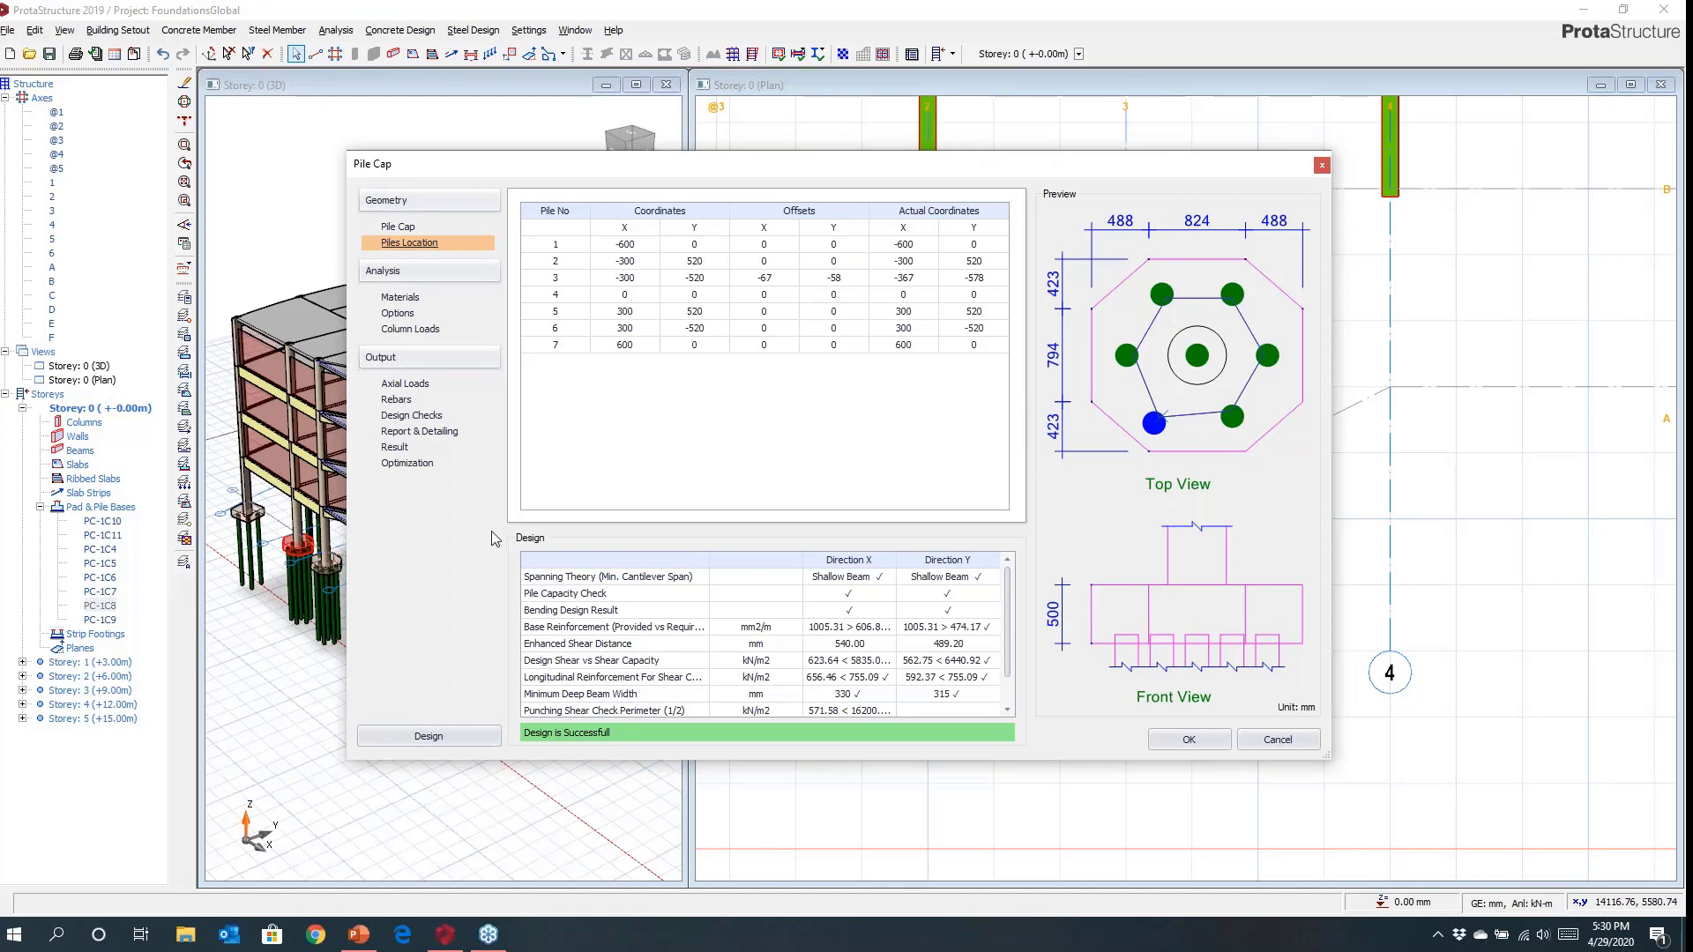
# Create the design report for pile cap PC-1C8 and look through its geometry, materials, analysis options and design checks.
pyautogui.click(401, 432)
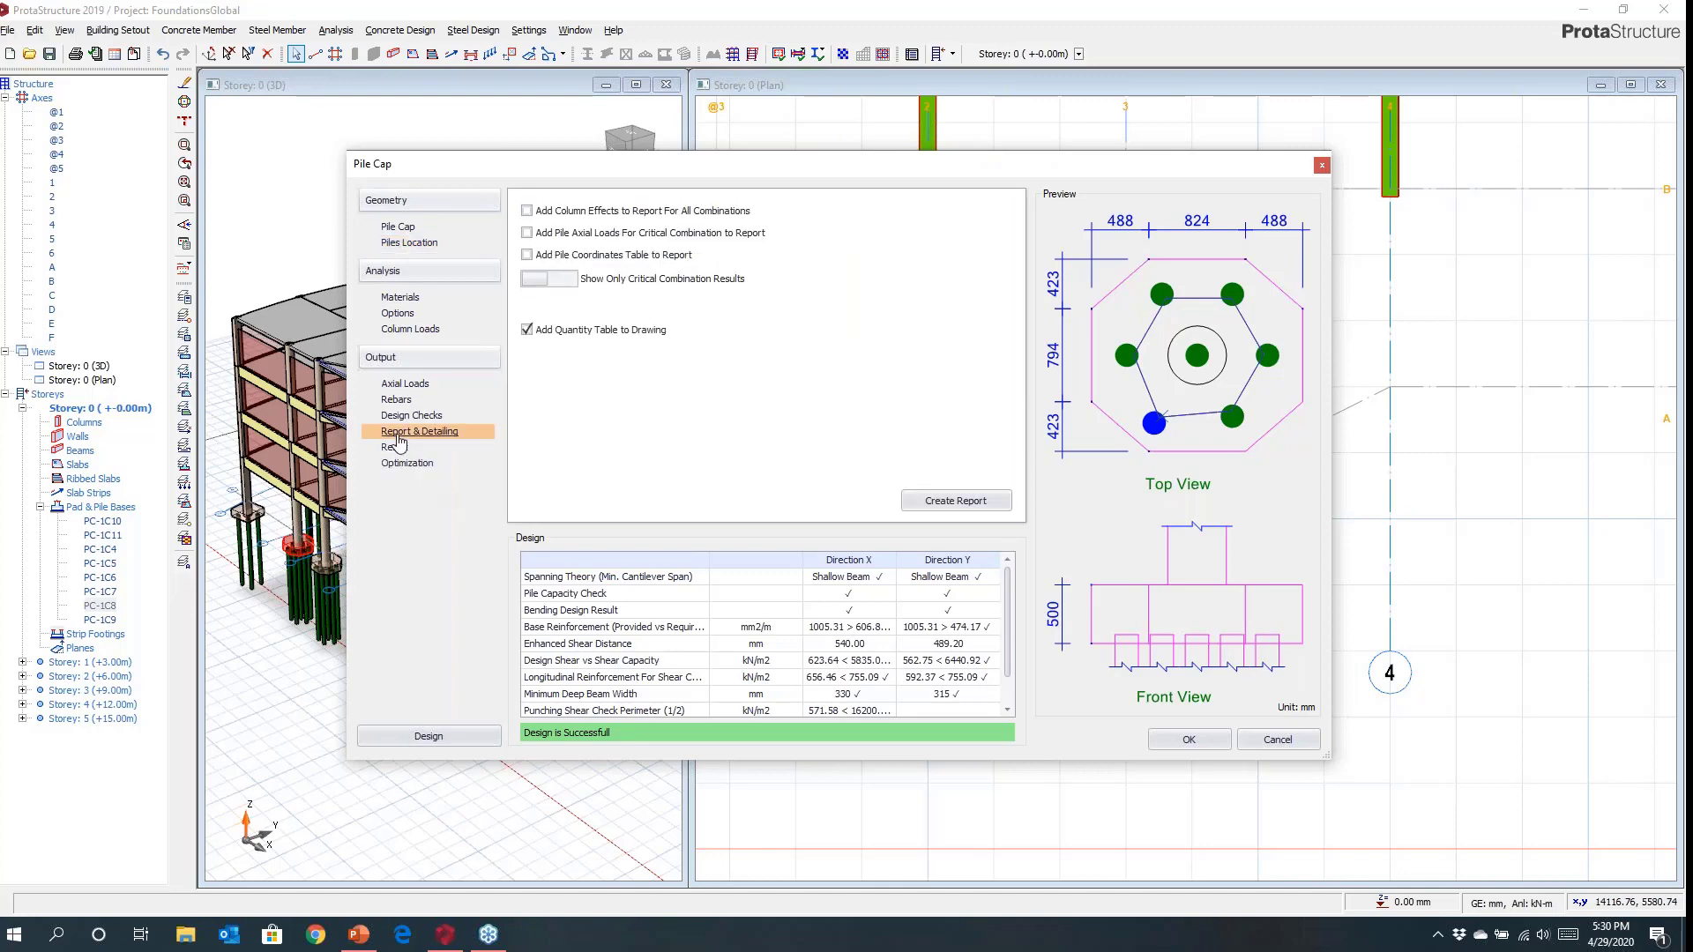
pyautogui.click(926, 503)
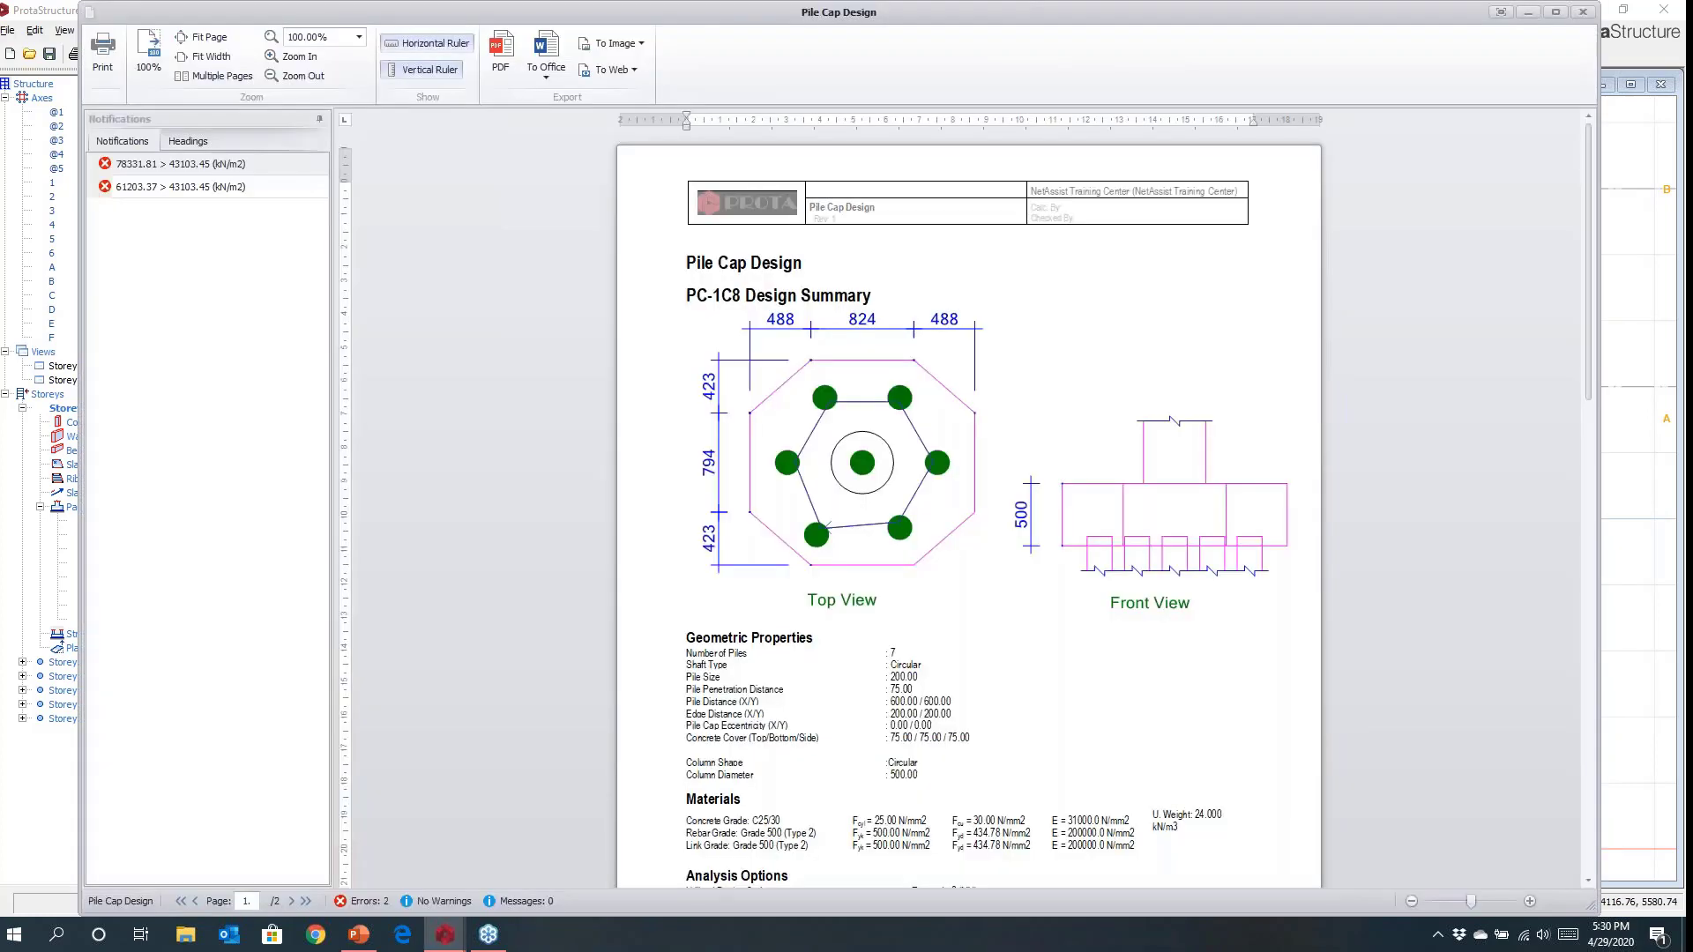
pyautogui.scroll(-5, 880, 507)
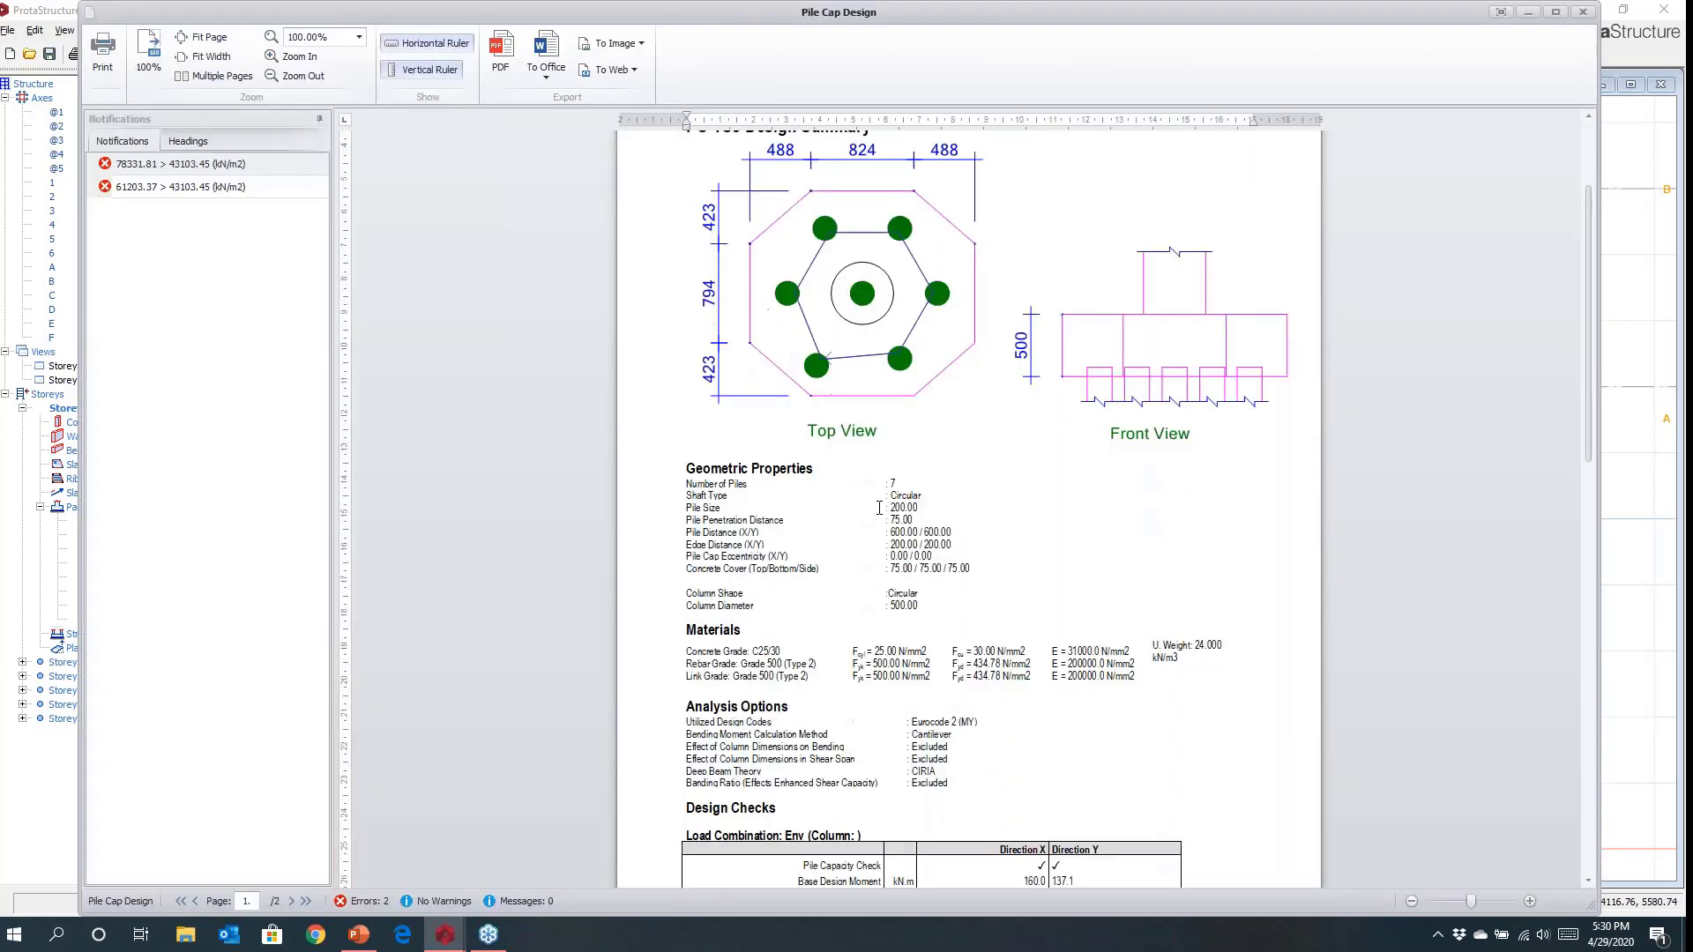
pyautogui.scroll(-8, 880, 507)
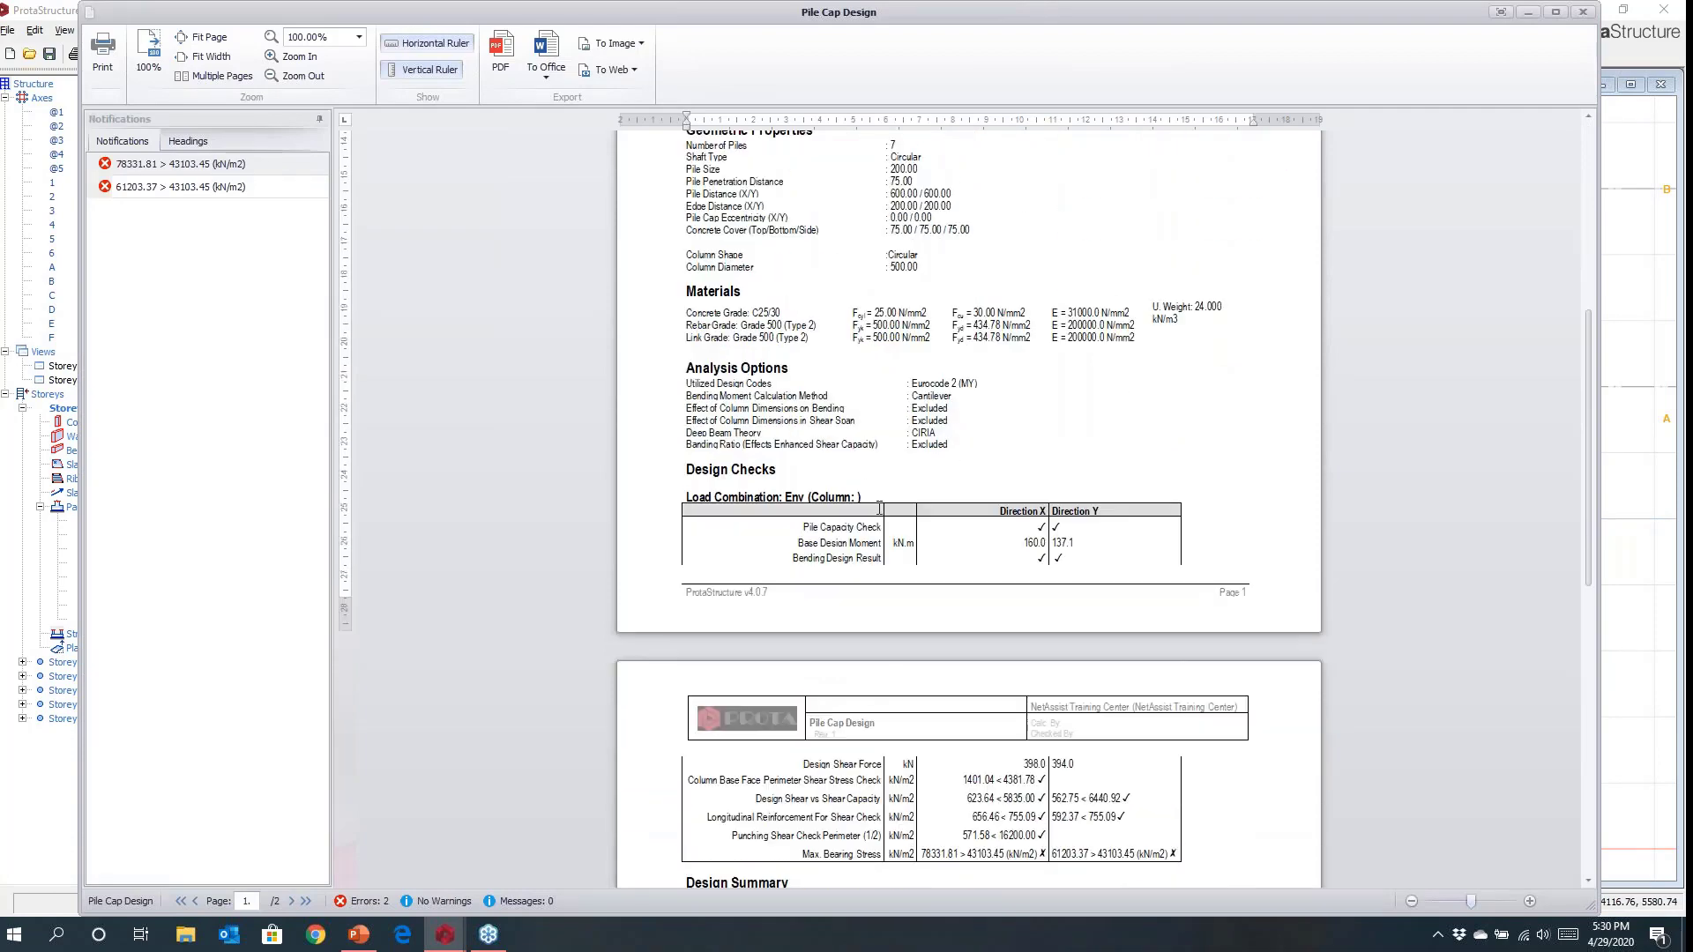
# Read the report's design summary and reinforcement tables, then close it and accept the changes to pile cap PC-1C8.
pyautogui.scroll(-17, 880, 507)
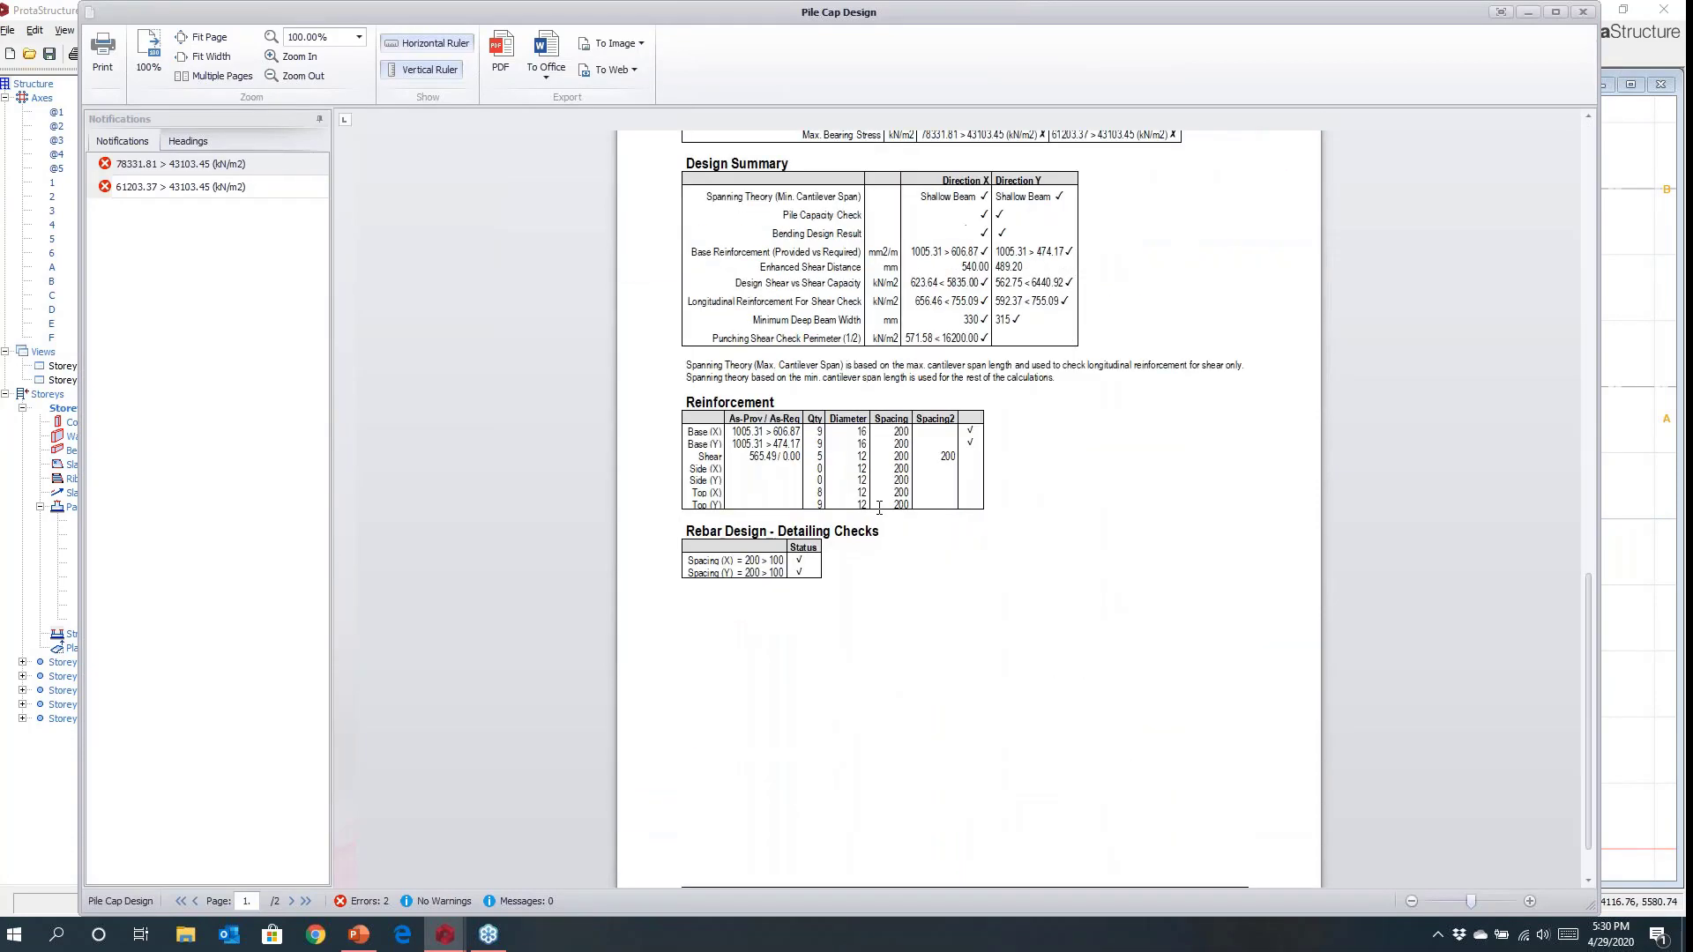
pyautogui.scroll(-1, 879, 508)
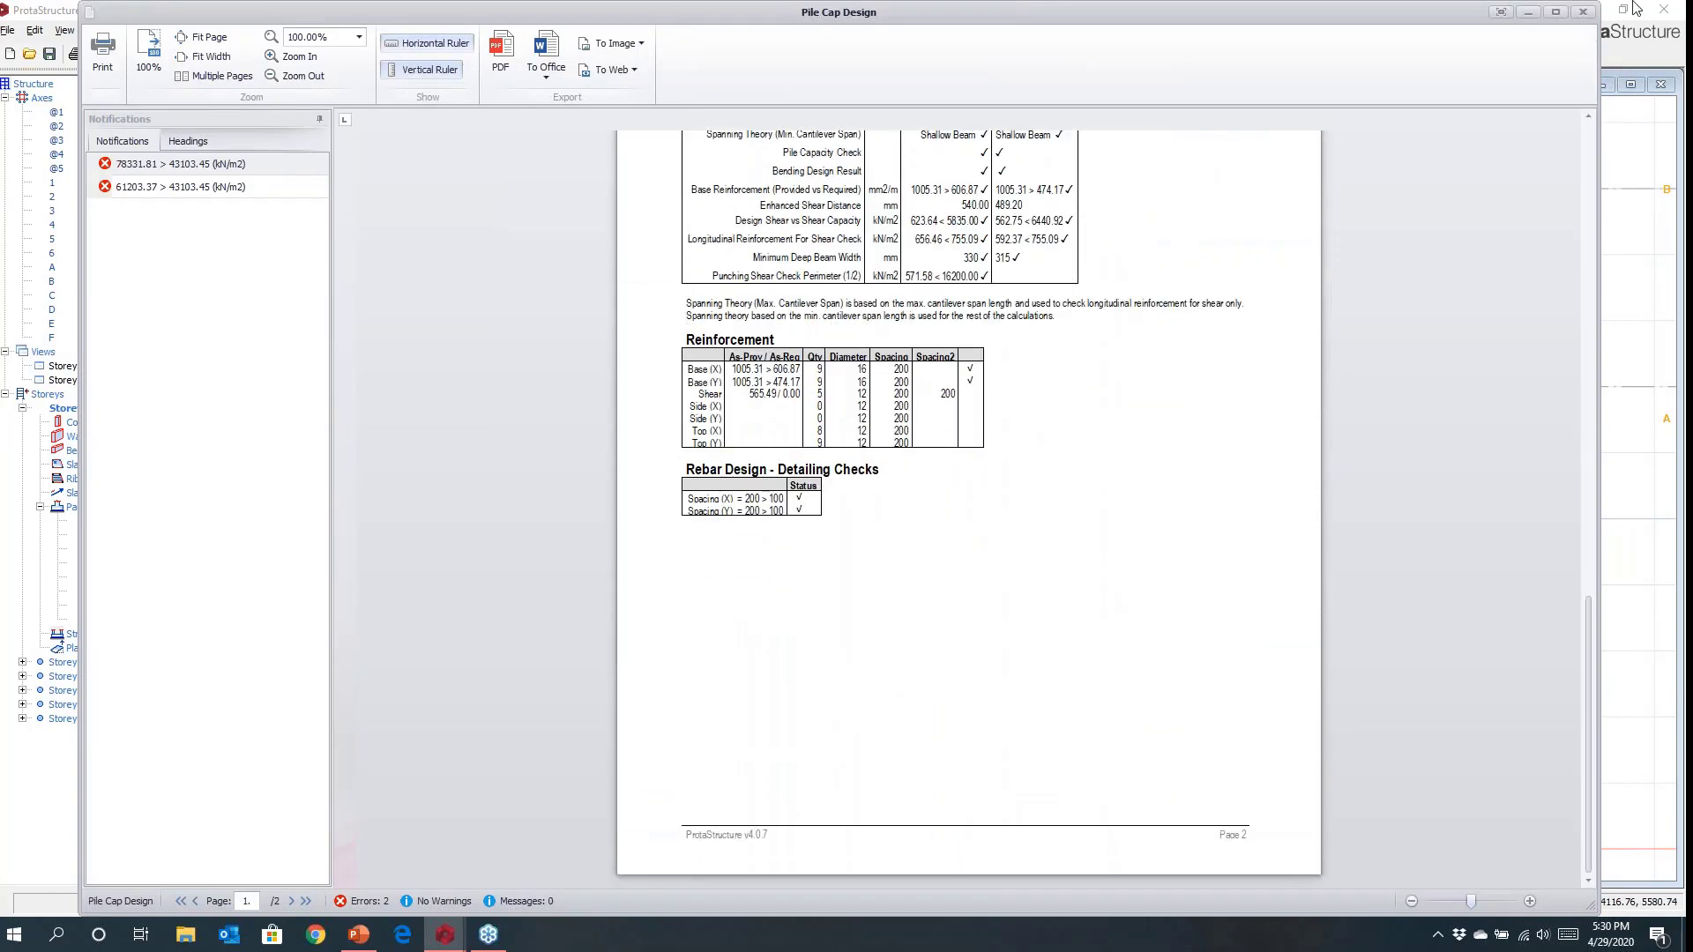
pyautogui.click(1582, 12)
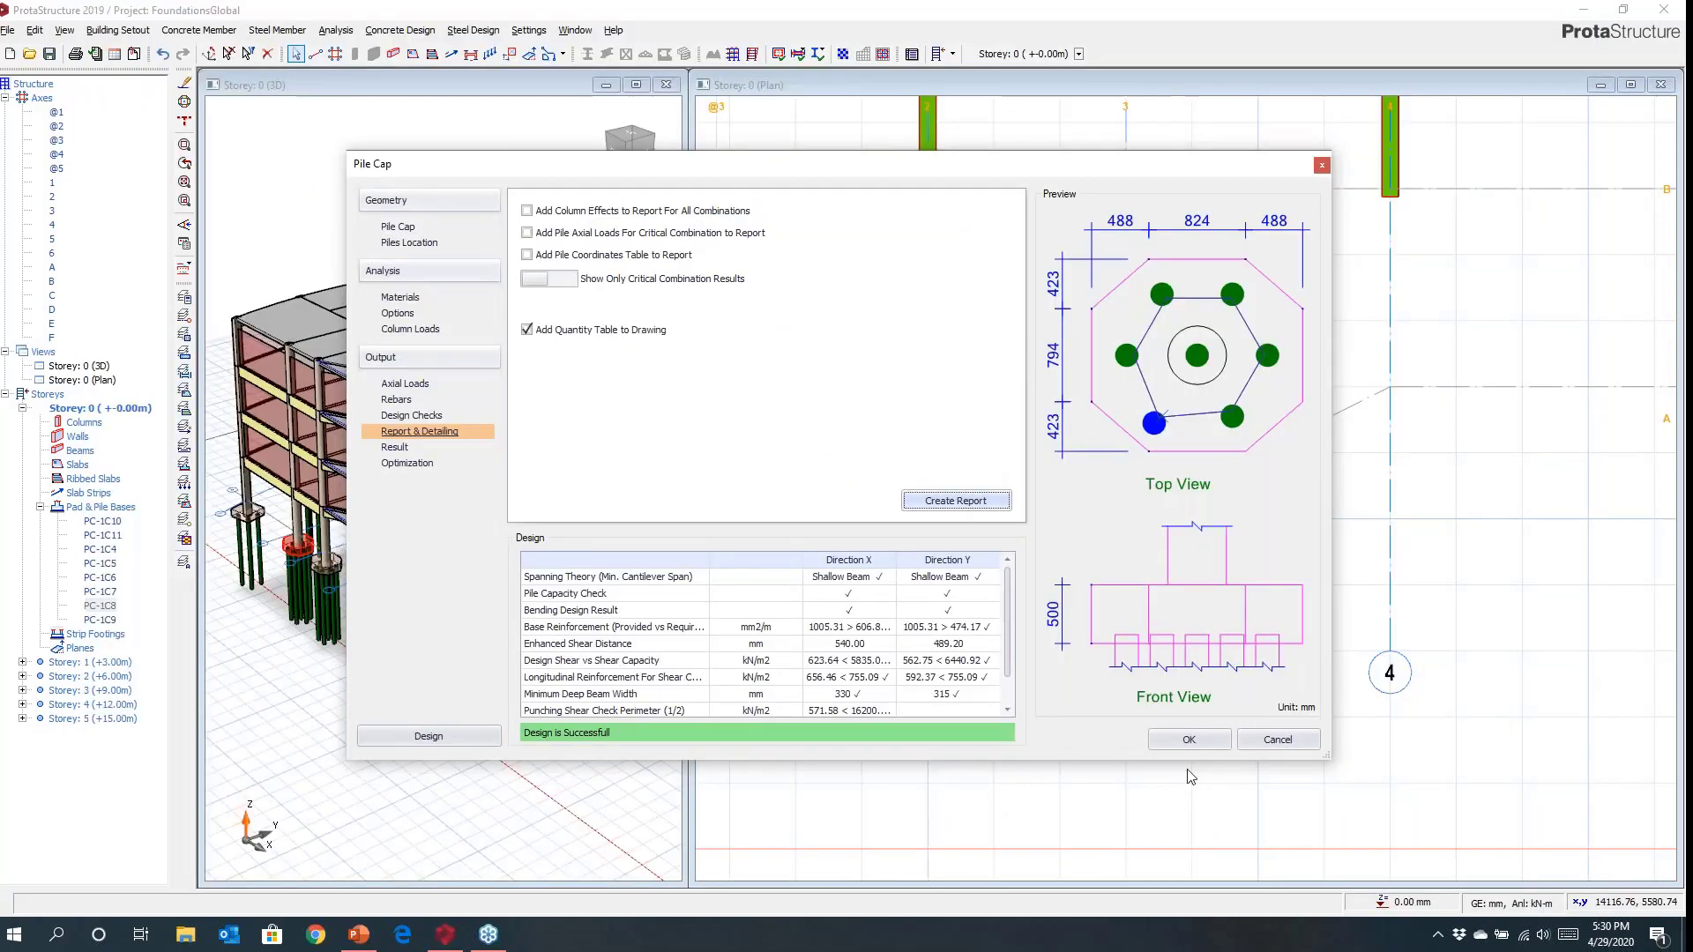
pyautogui.click(1191, 745)
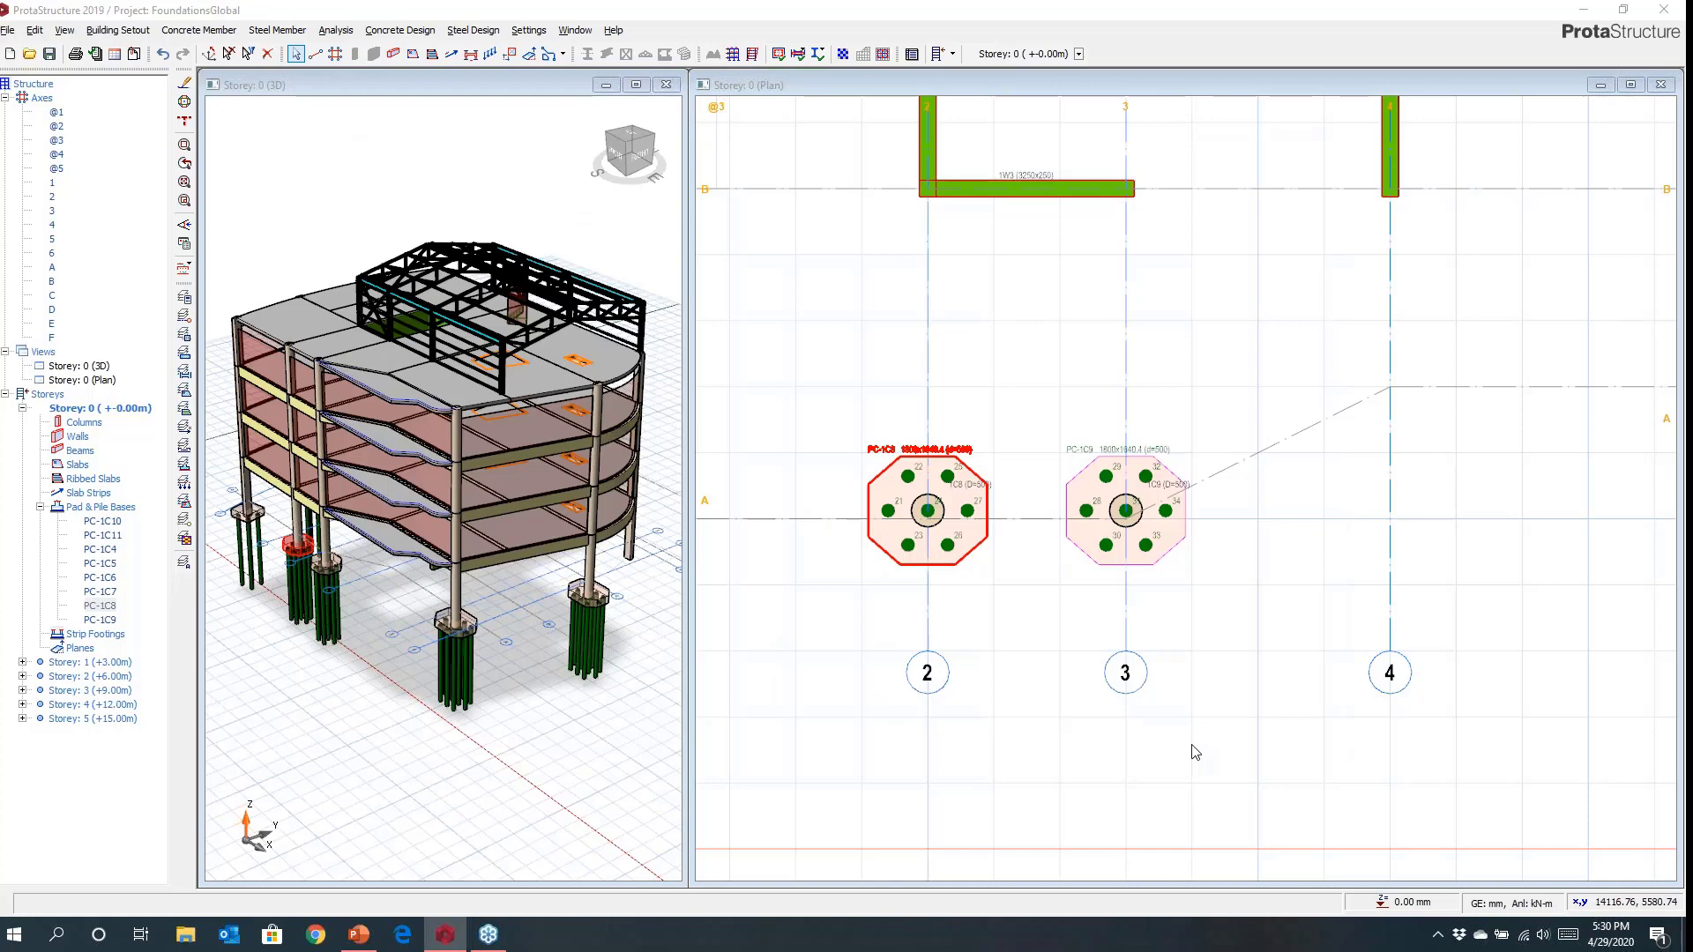
pyautogui.scroll(3, 933, 519)
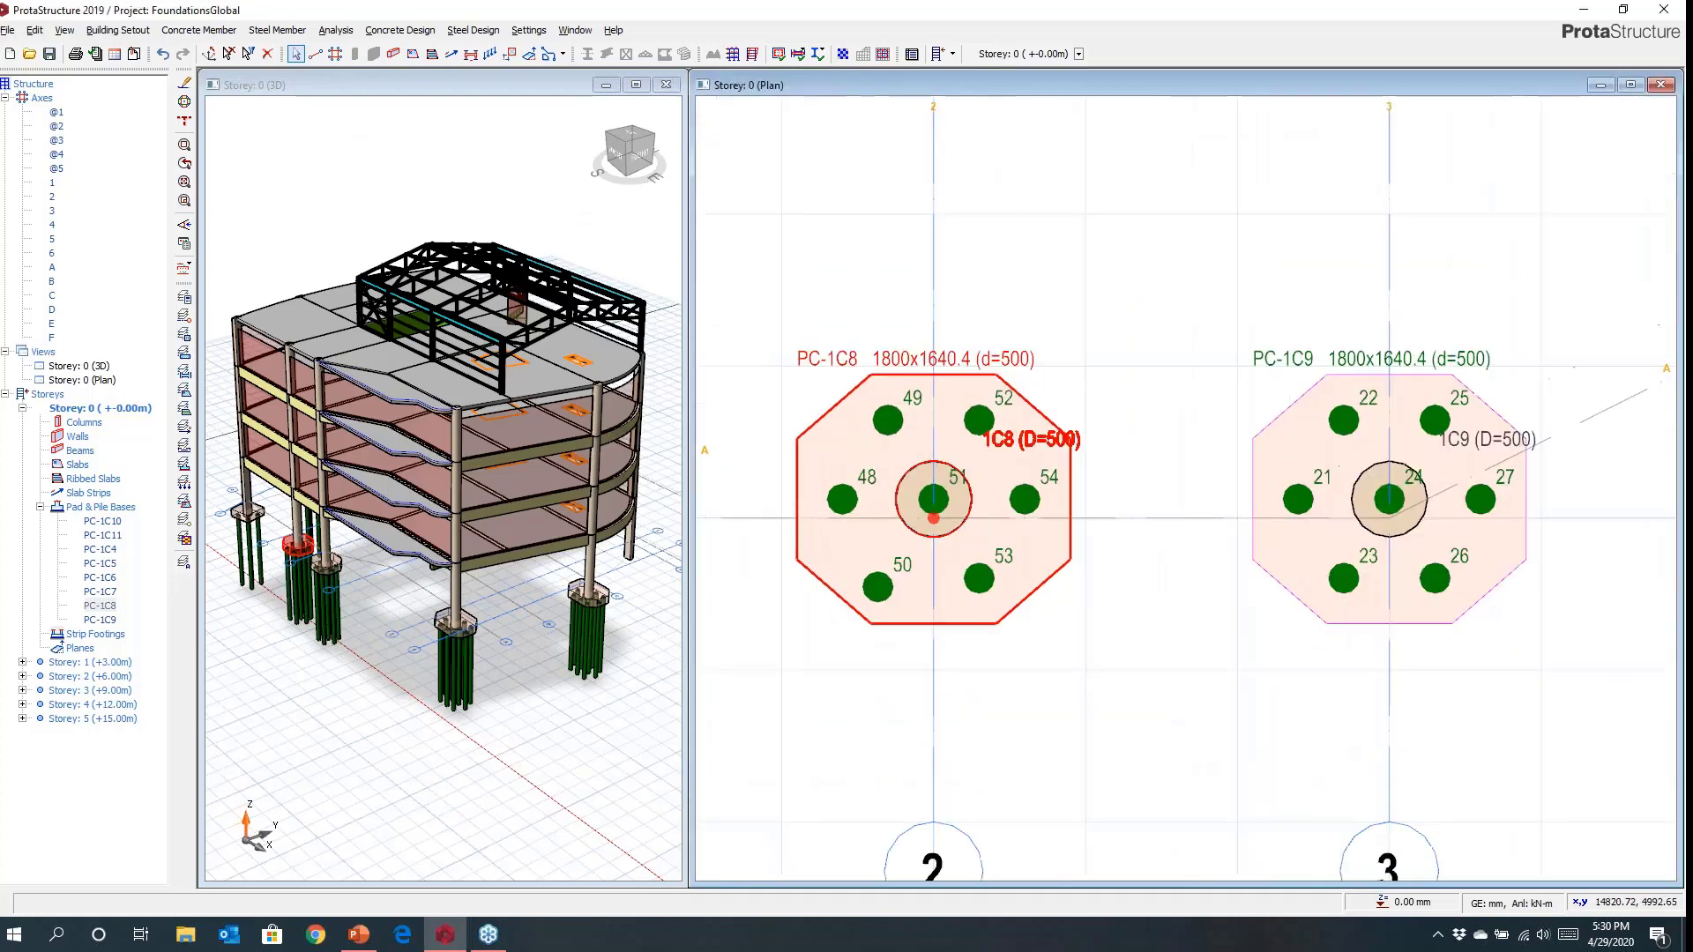
pyautogui.scroll(1, 933, 518)
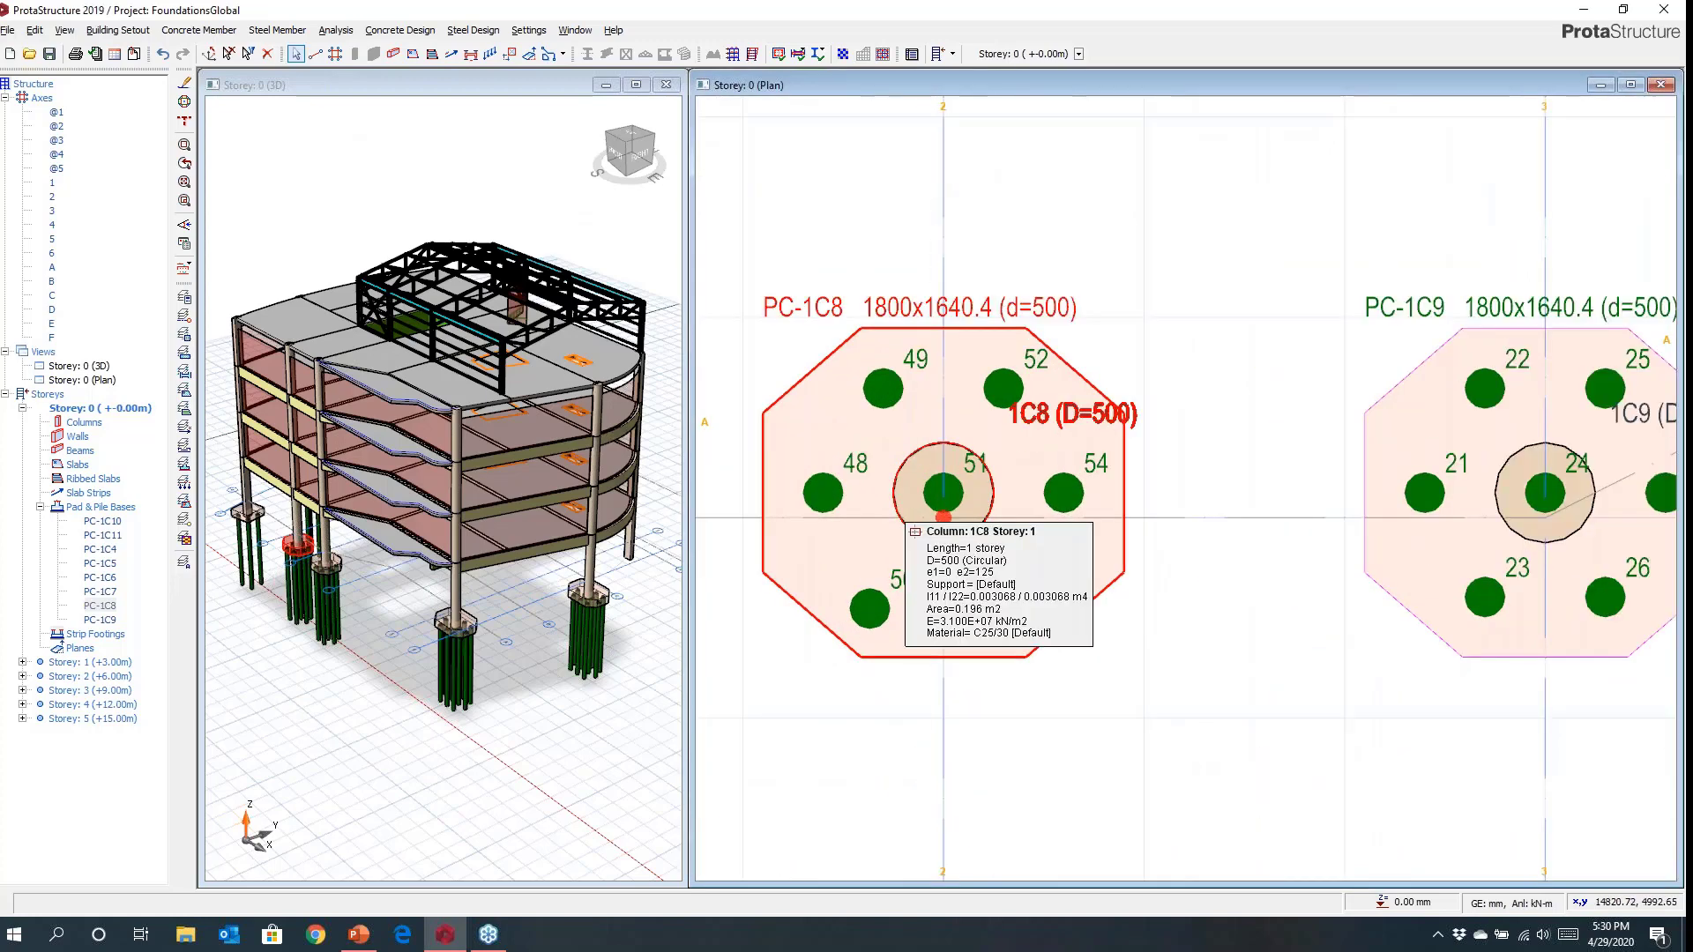
pyautogui.scroll(-5, 942, 517)
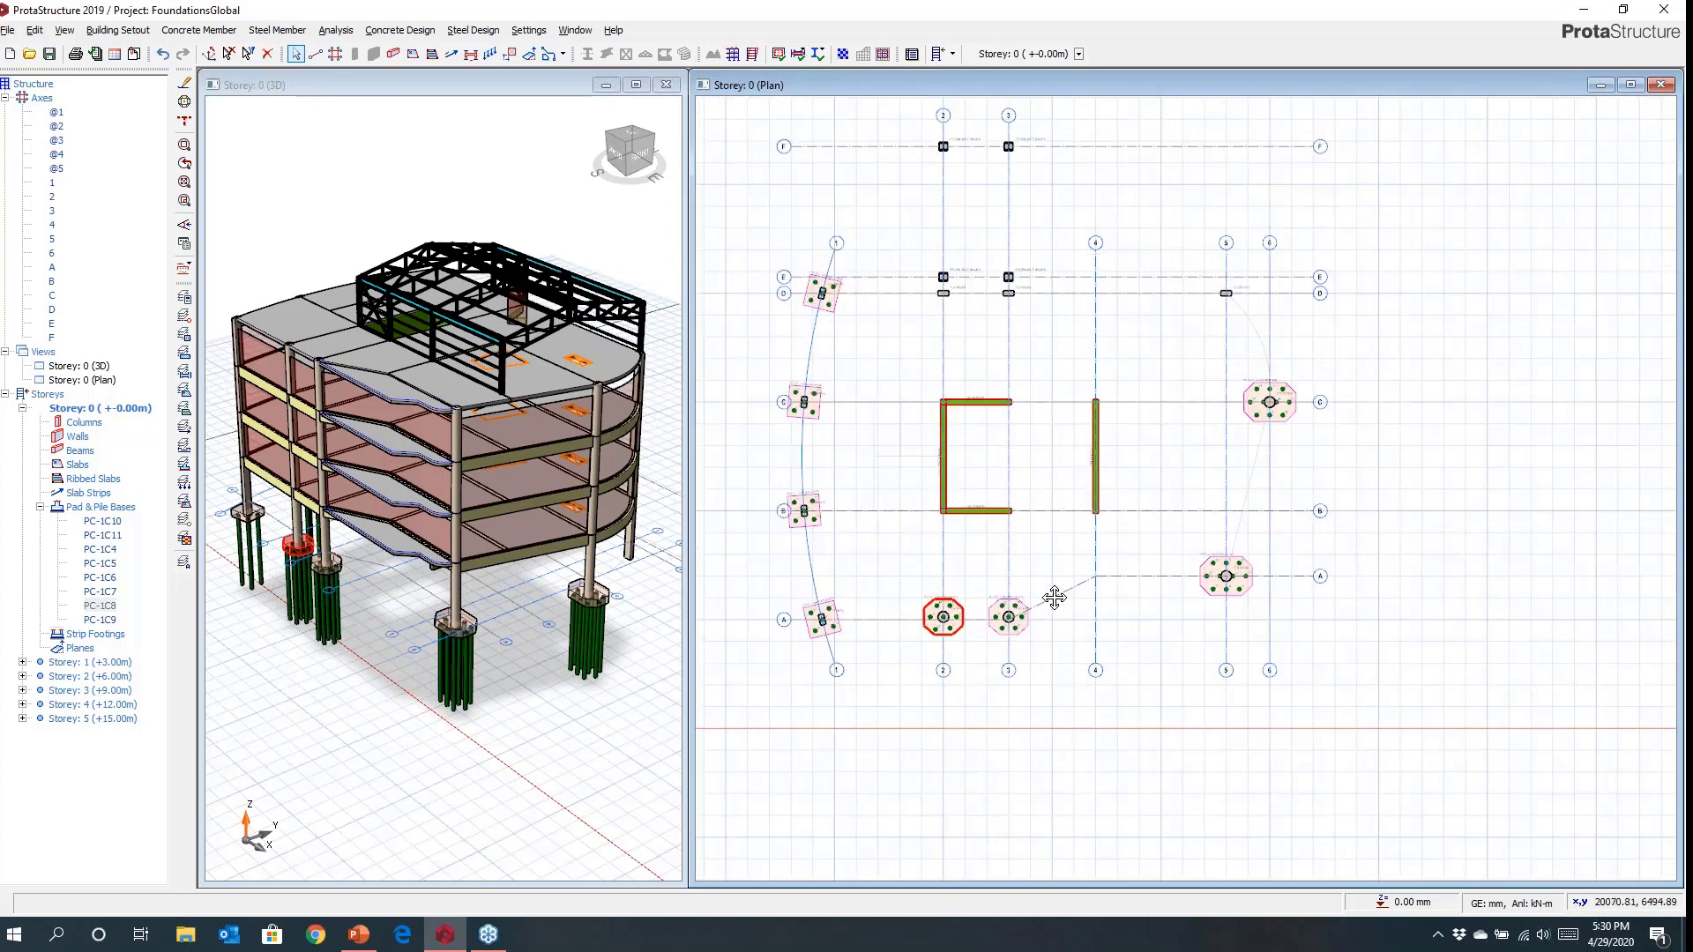
# Start a pad base for column 1C1 at axes 5/D, check its column load combinations, and calculate the footing.
pyautogui.scroll(3, 1156, 423)
pyautogui.scroll(4, 1187, 390)
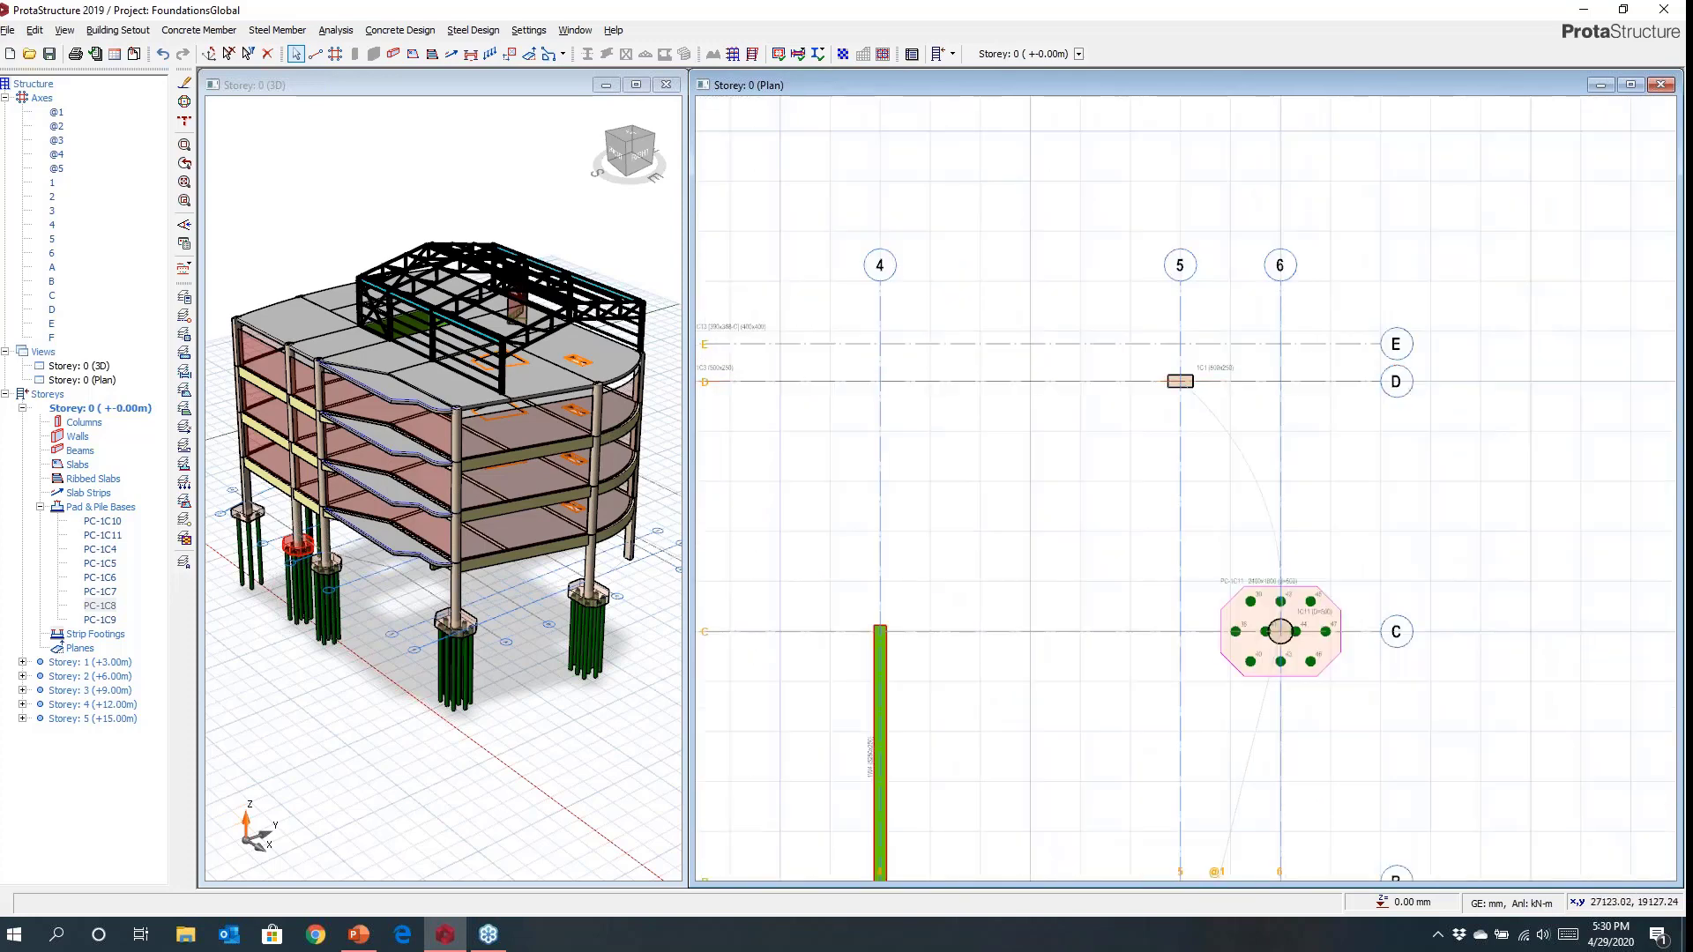
pyautogui.click(1113, 308)
pyautogui.rightClick(1111, 306)
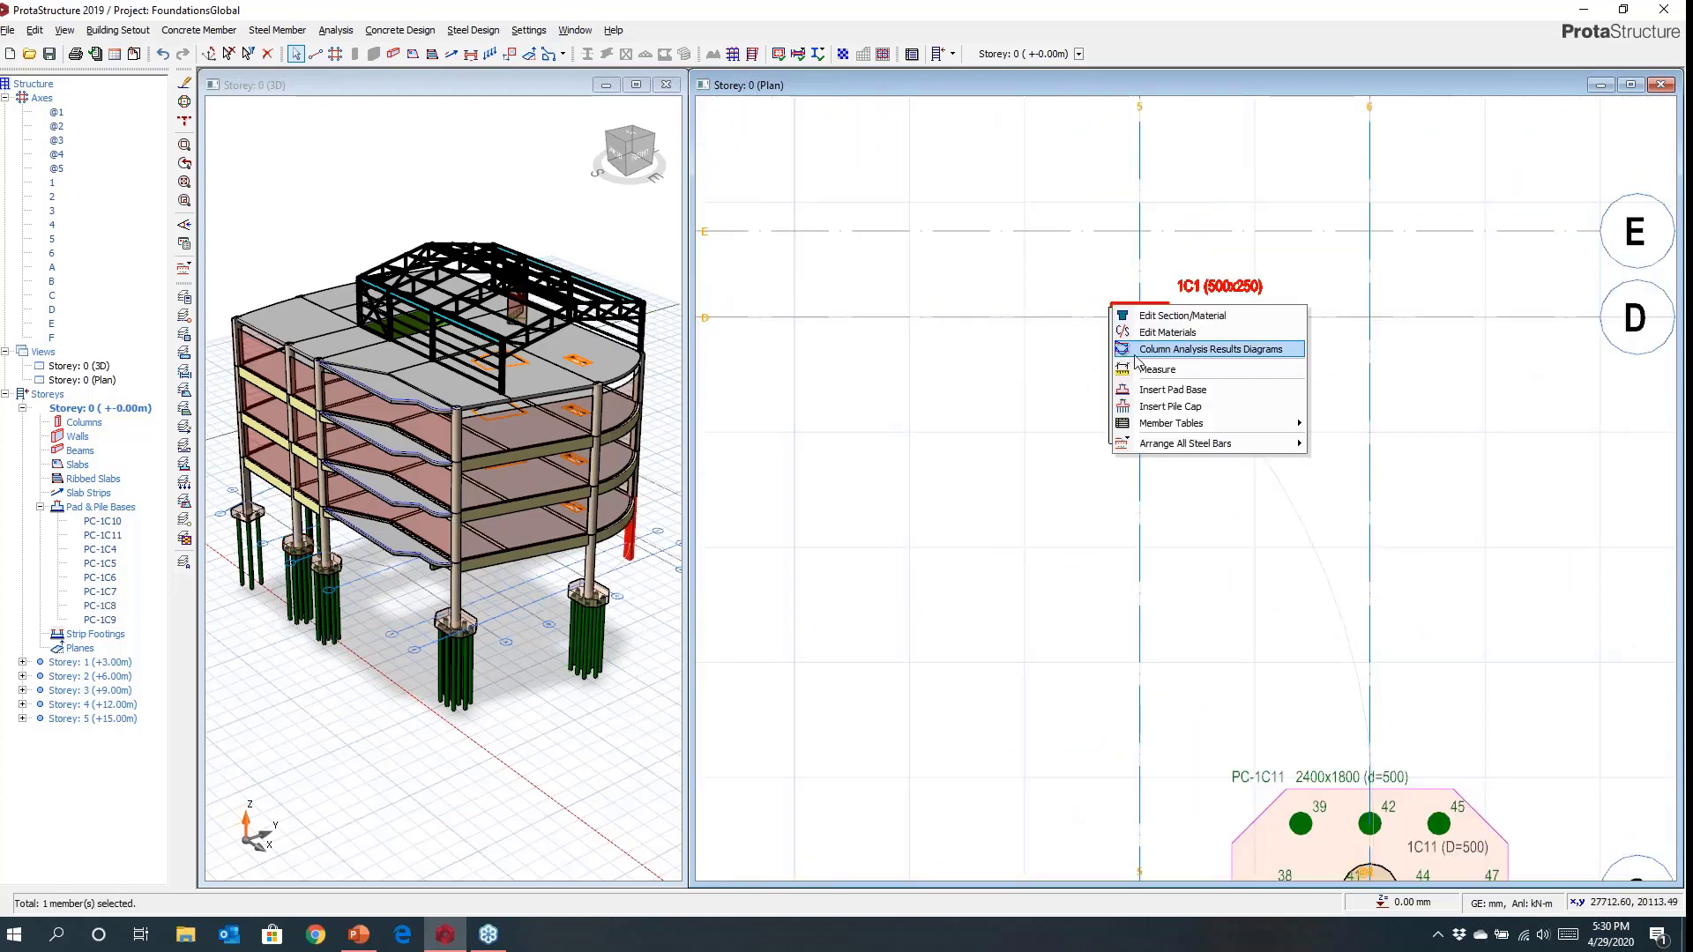
pyautogui.click(1148, 389)
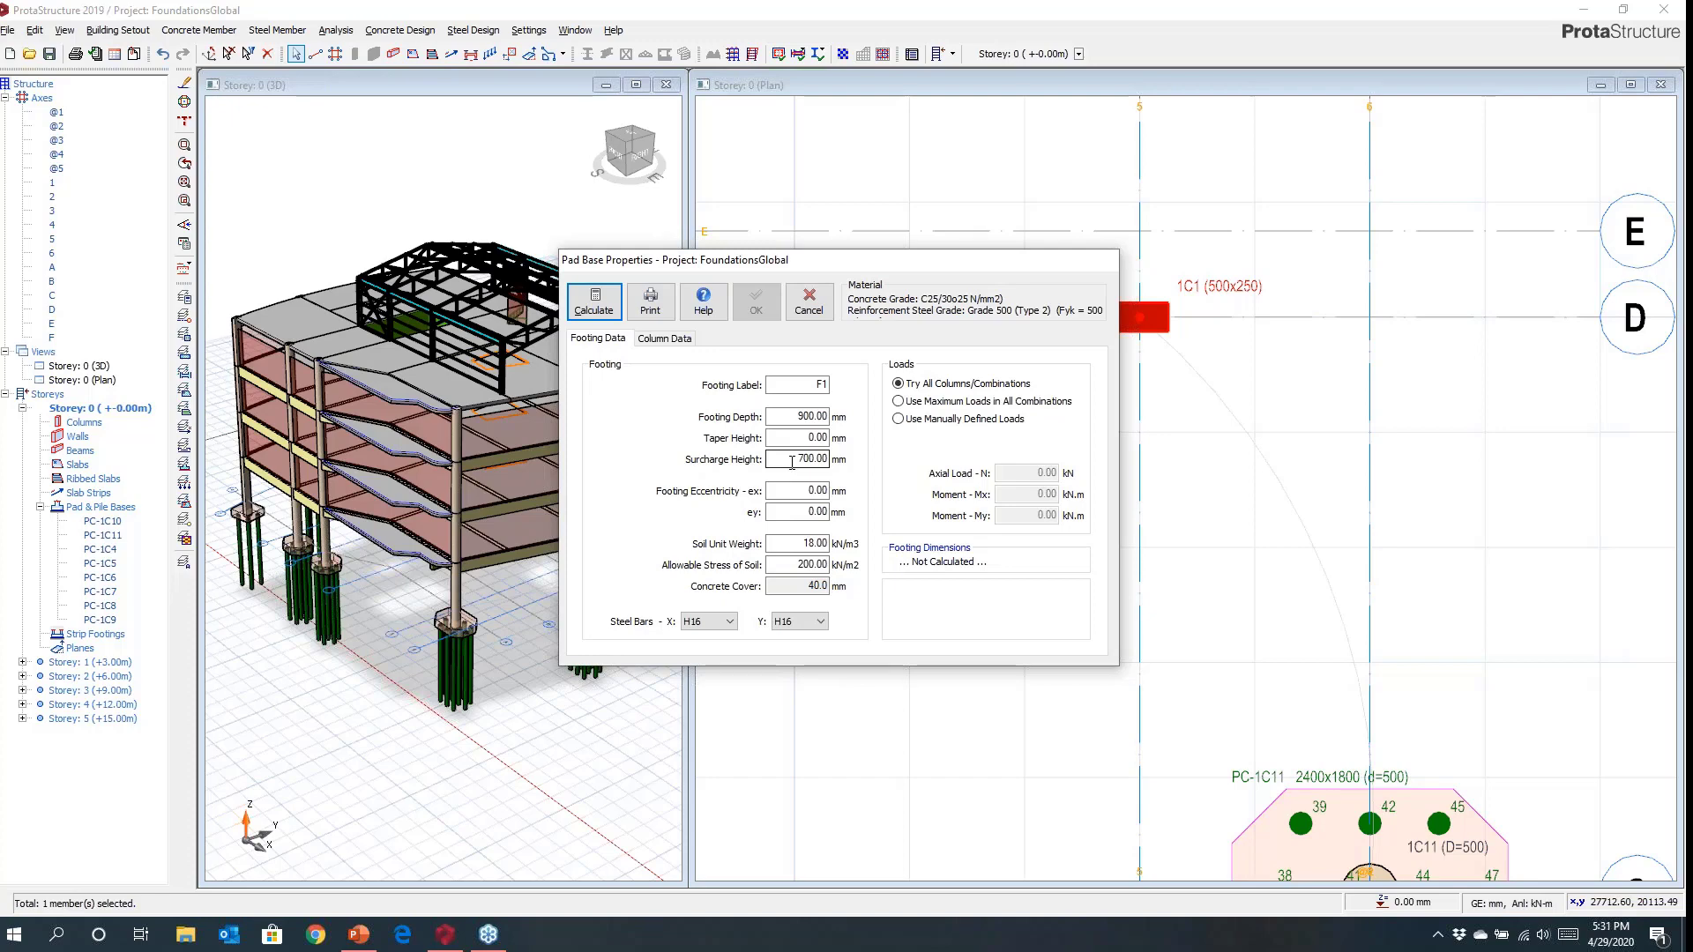
pyautogui.click(663, 338)
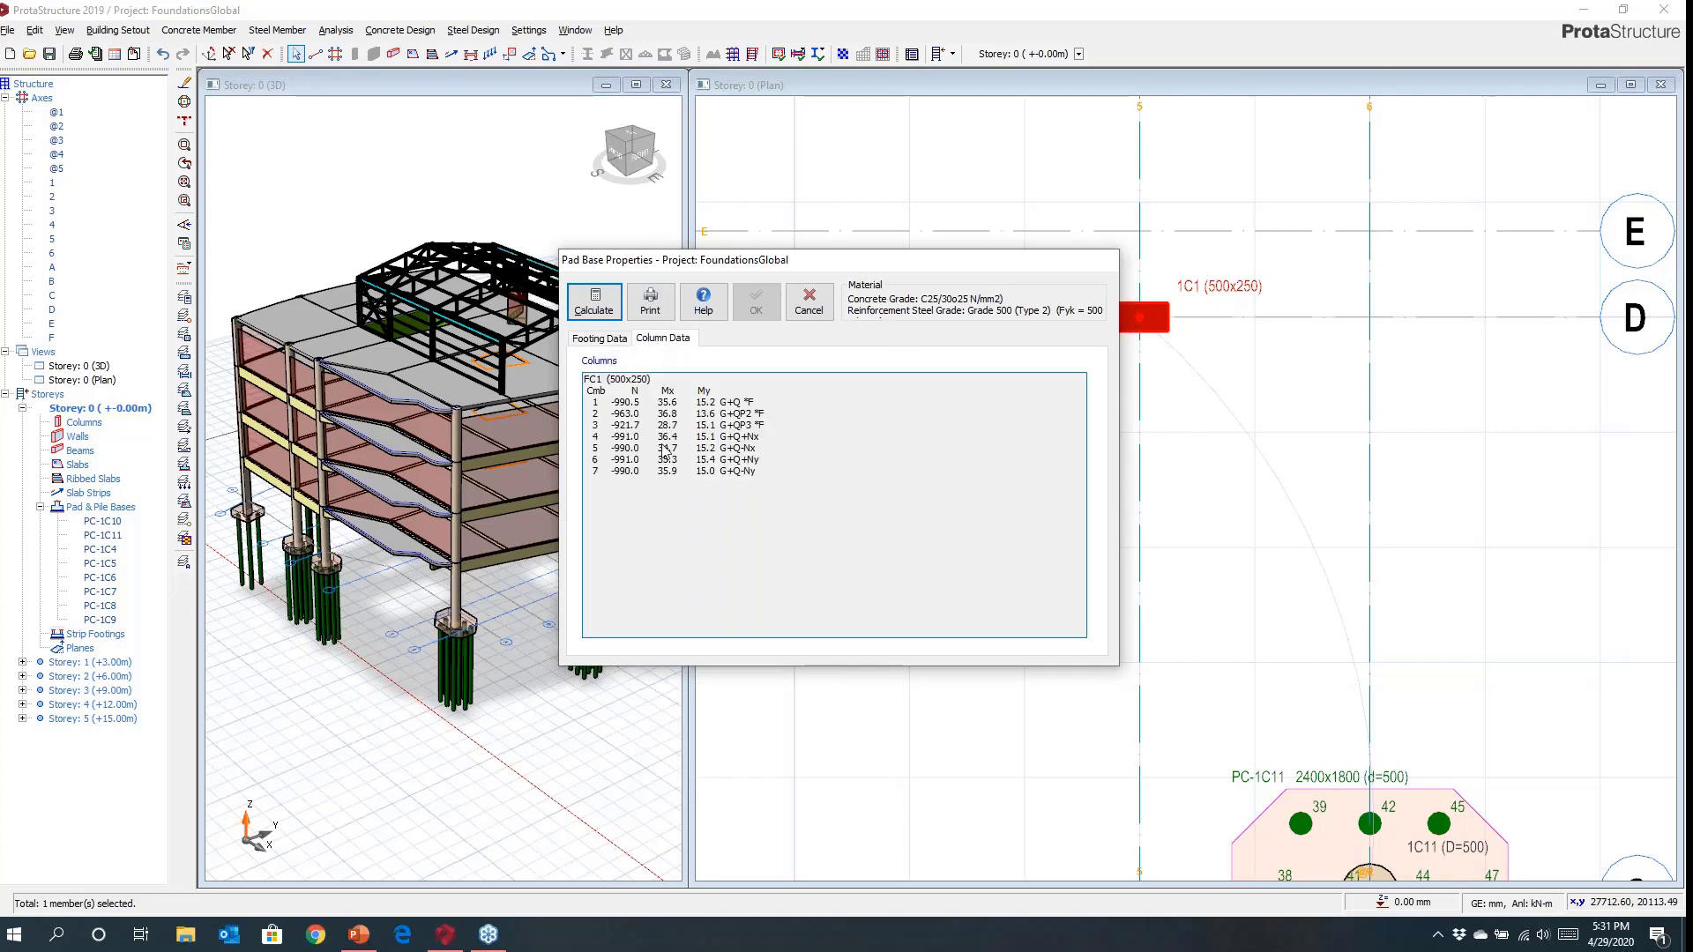
pyautogui.click(599, 338)
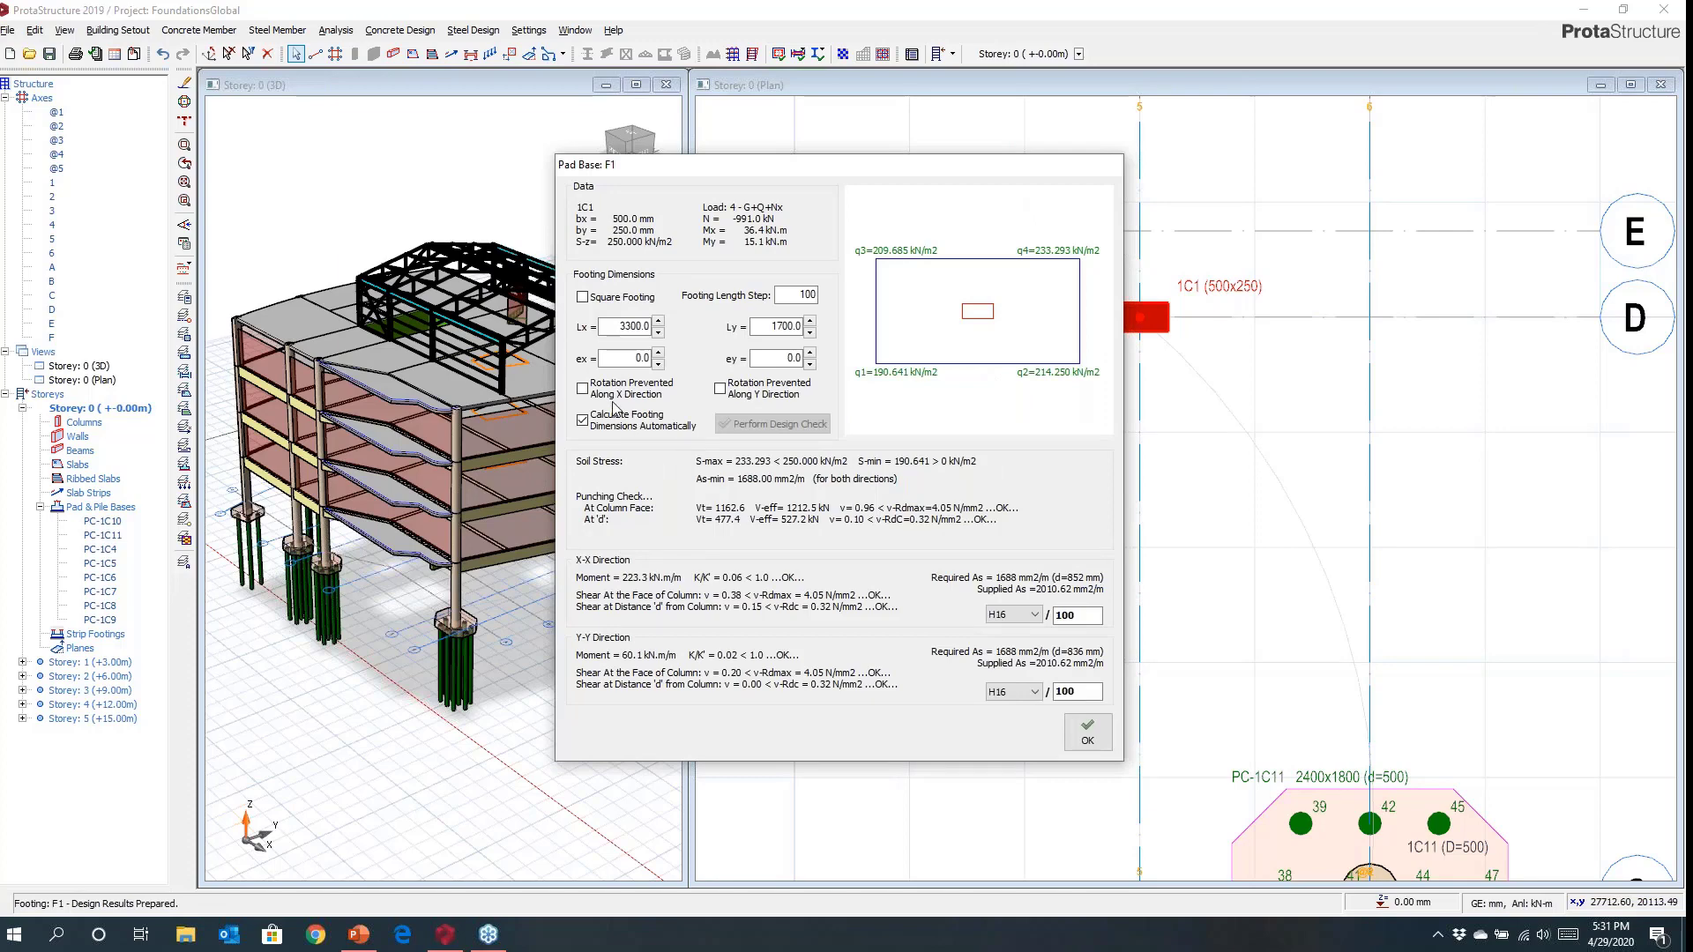
# Make footing F1 square with eccentricities ex and ey of -200 mm, and insert the pad base under column 1C1.
pyautogui.click(582, 298)
pyautogui.click(657, 364)
pyautogui.click(658, 364)
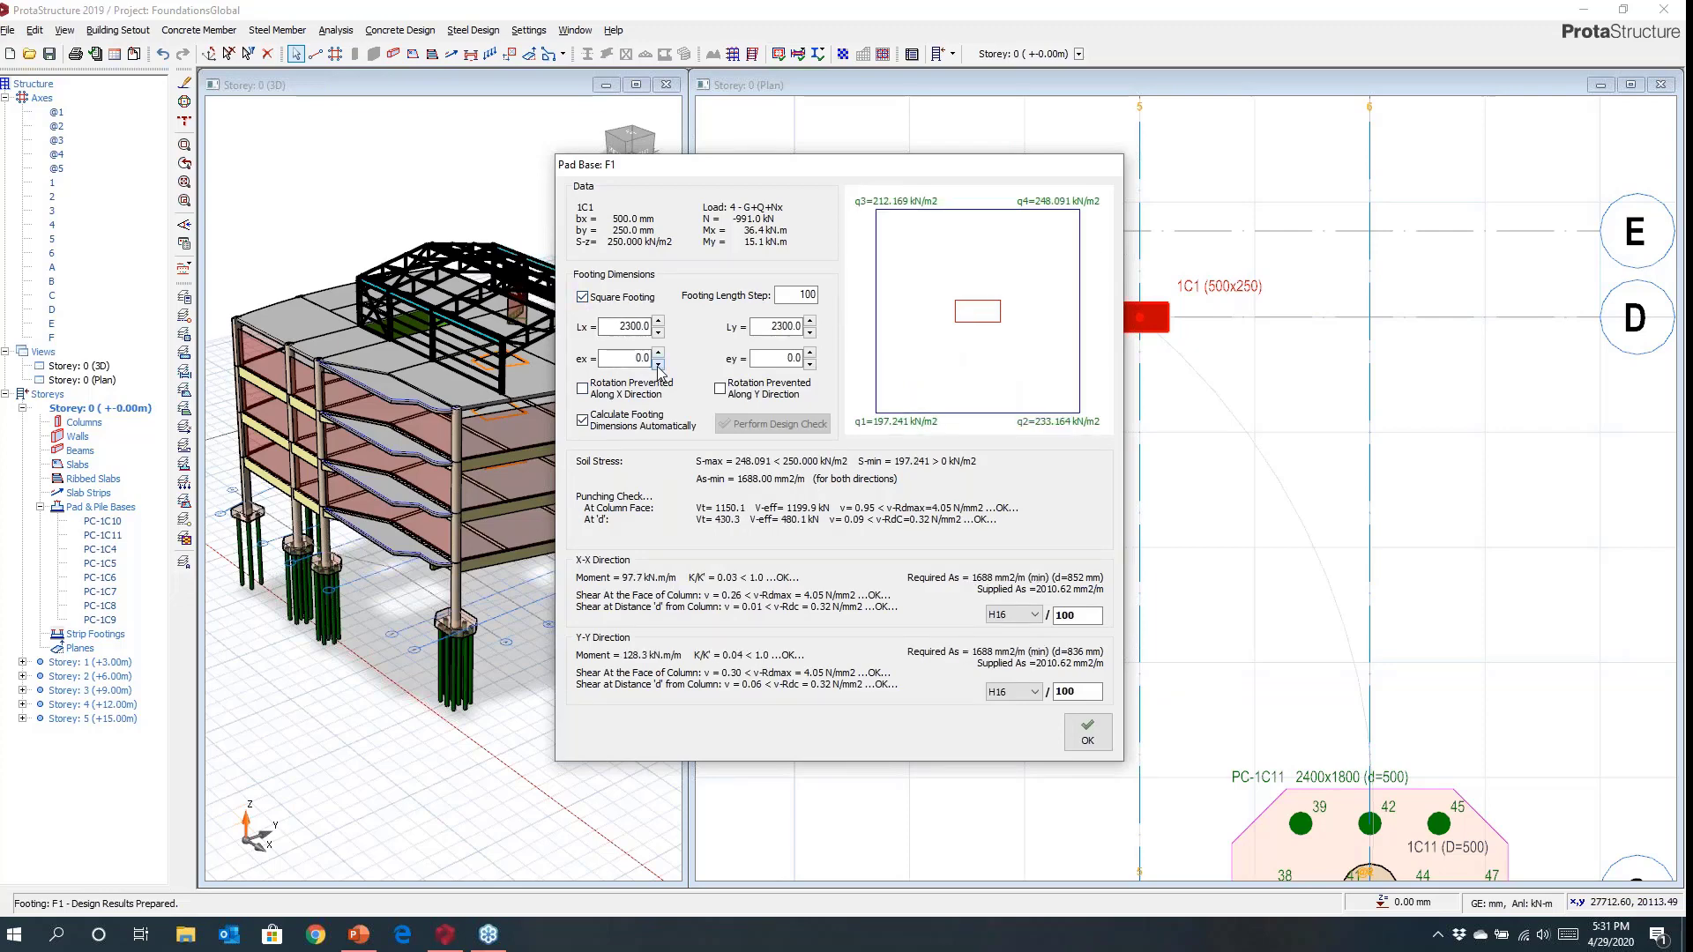
pyautogui.click(809, 365)
pyautogui.click(809, 365)
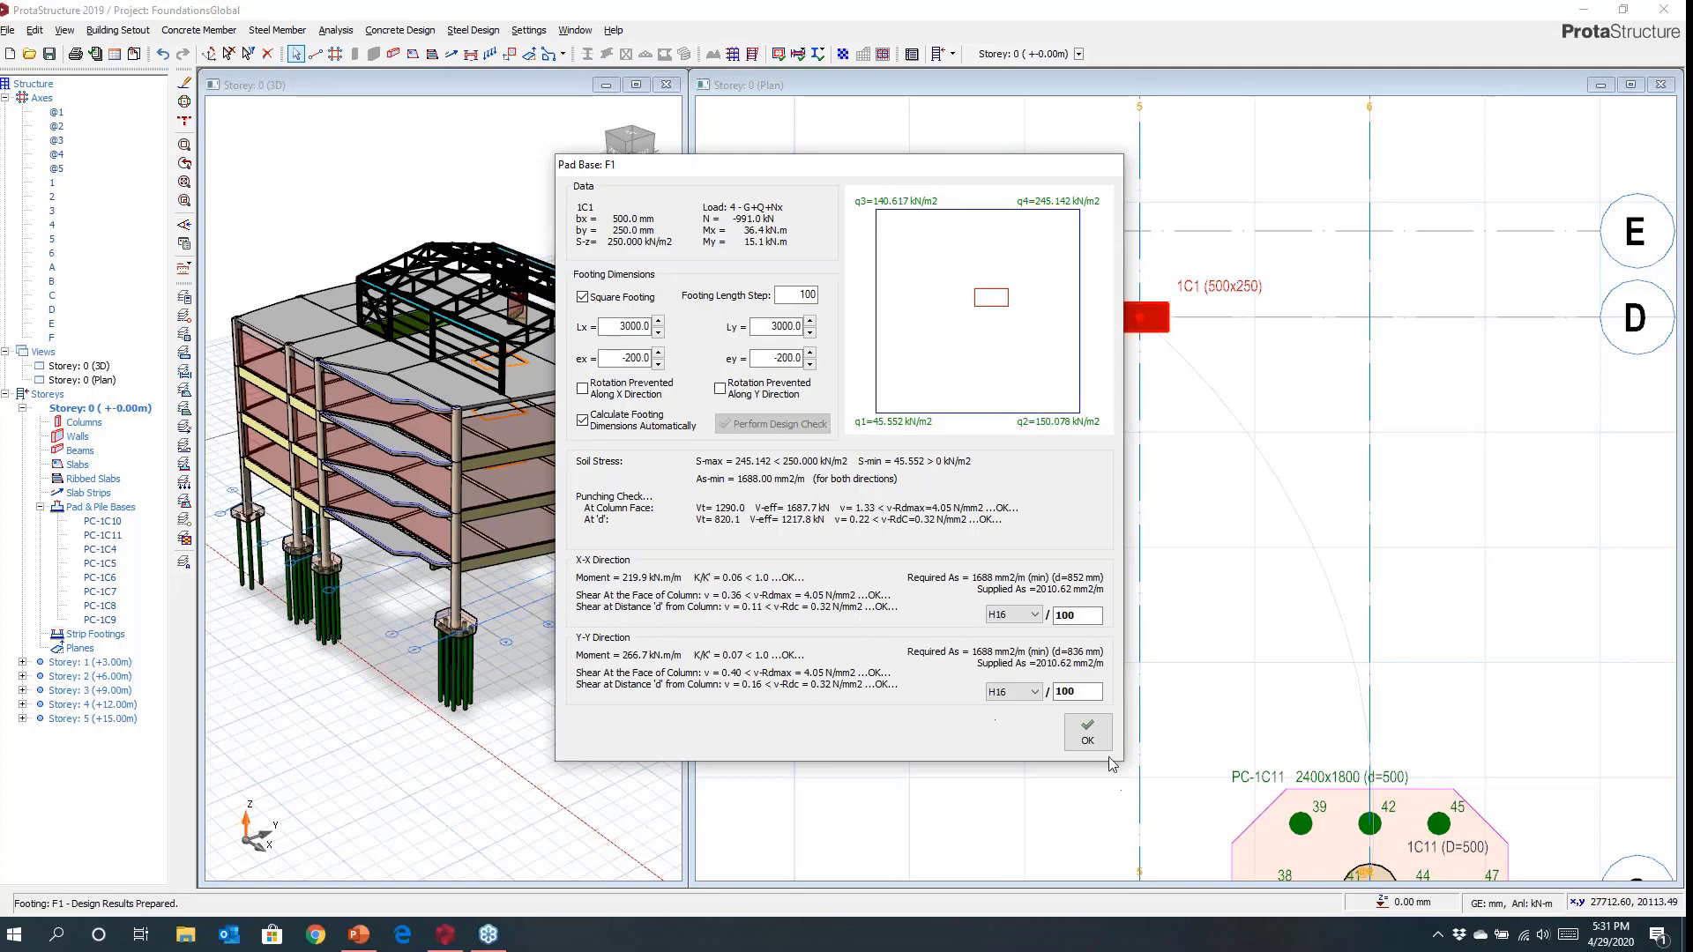
pyautogui.click(1087, 734)
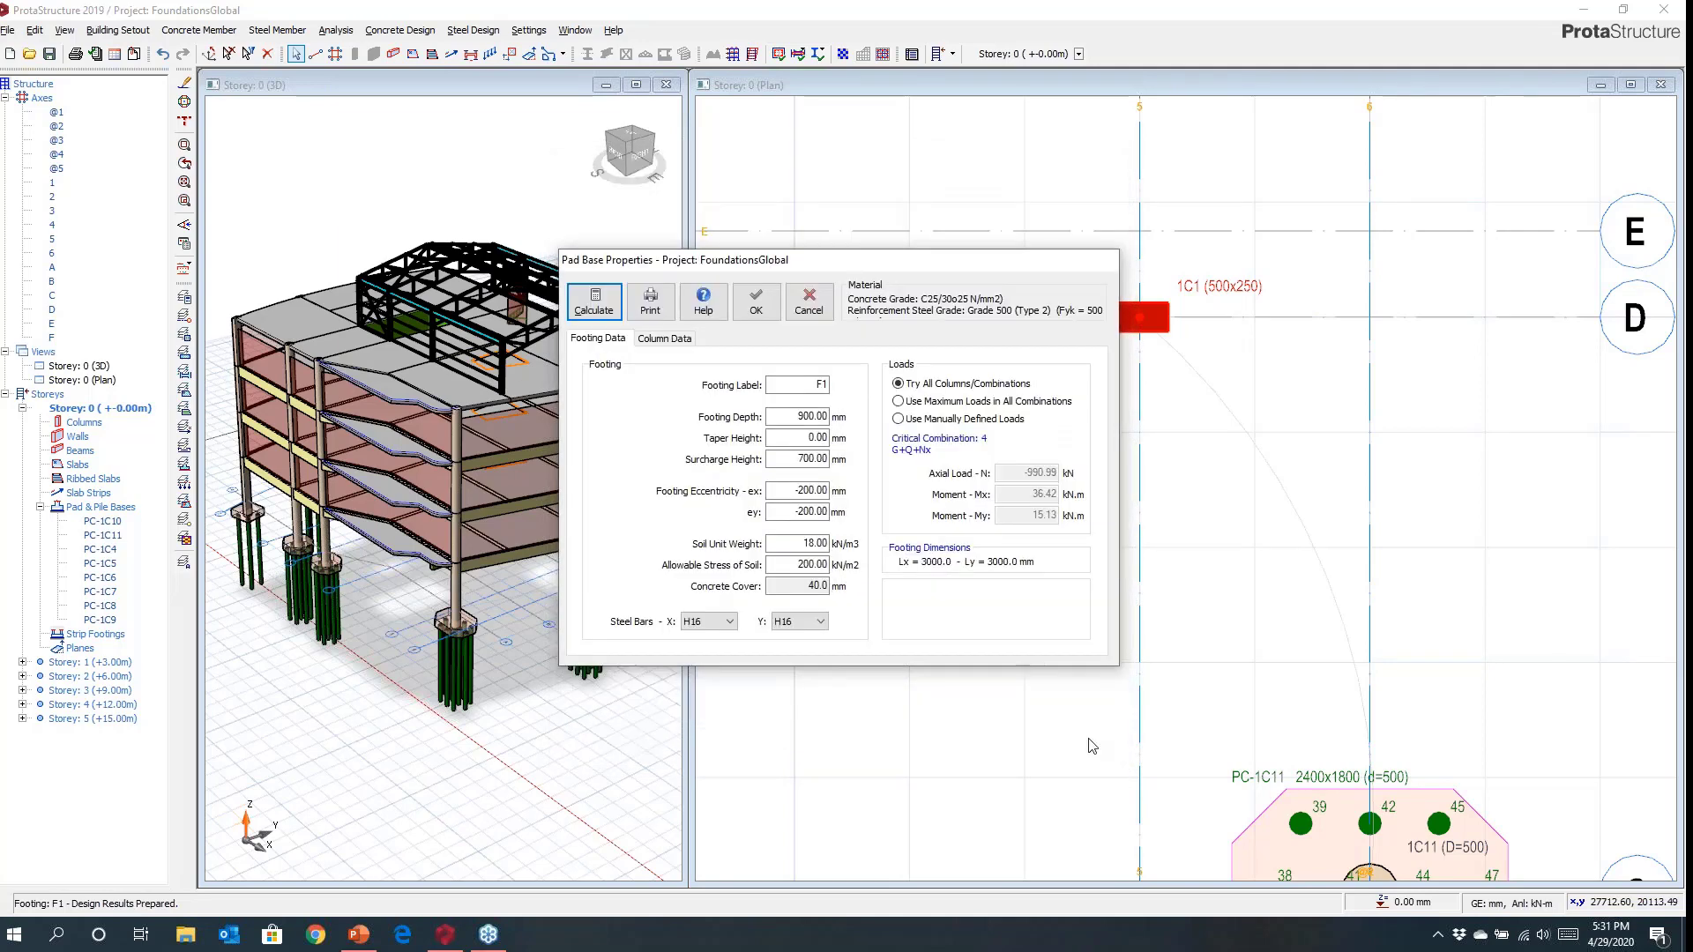
pyautogui.click(750, 314)
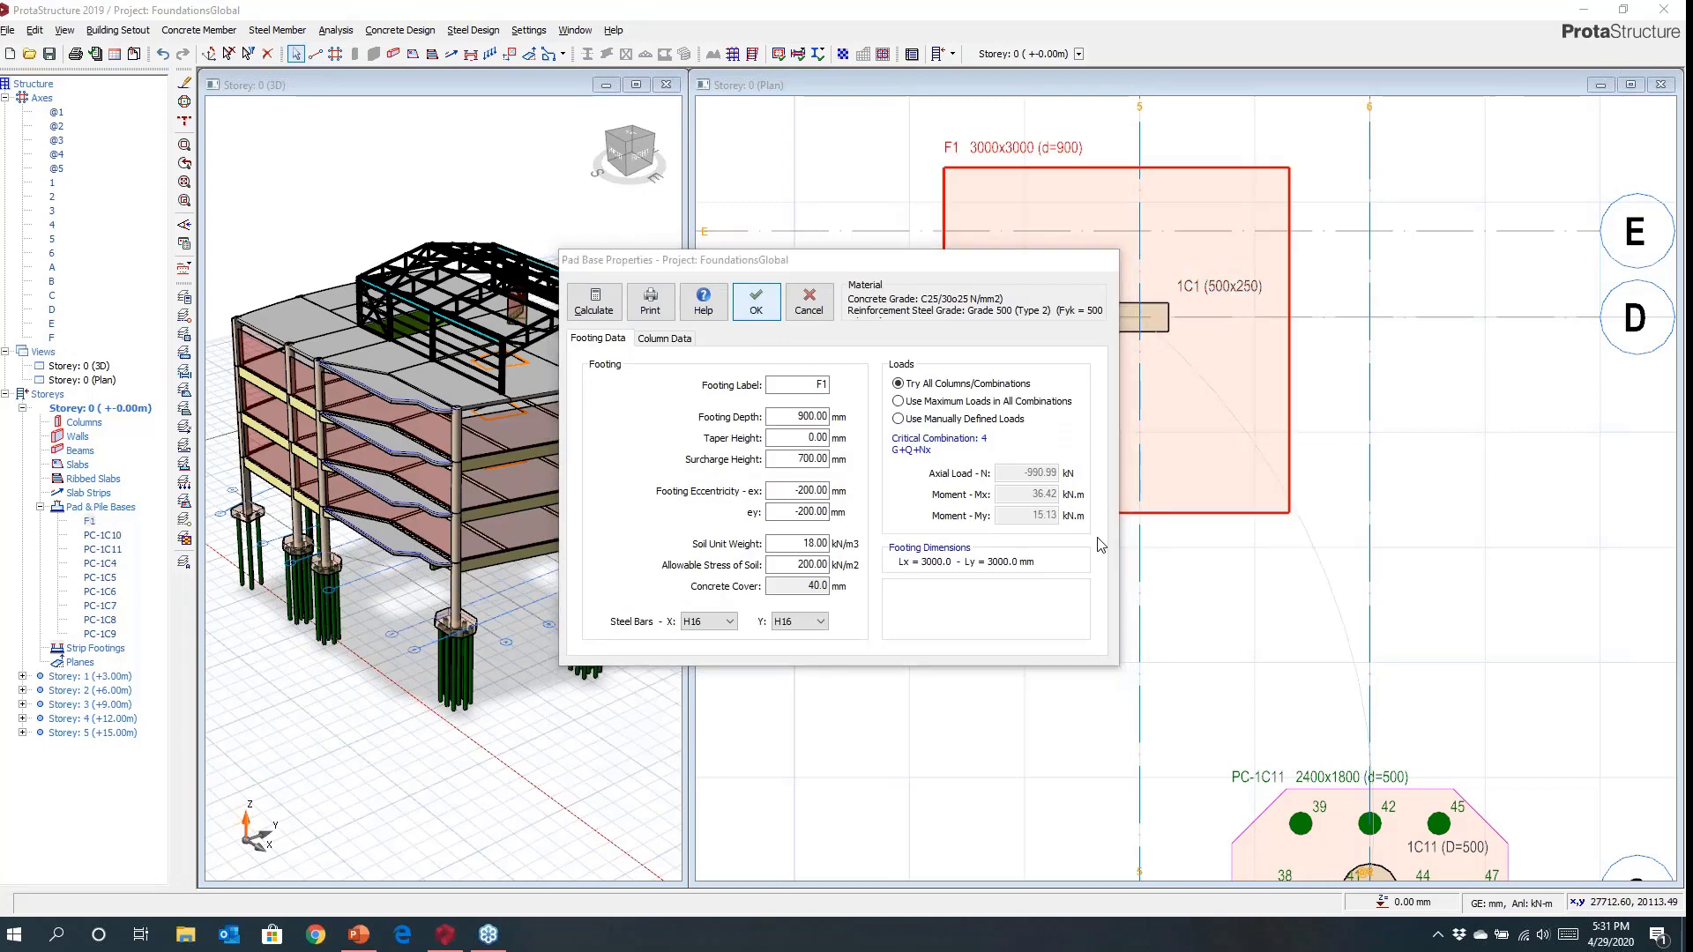
# Combine columns 1C2 and 1C12 on axis 2 for shared foundation design.
pyautogui.scroll(-6, 1157, 545)
pyautogui.moveTo(1205, 607); pyautogui.dragTo(1457, 456, button='middle')
pyautogui.scroll(-4, 1236, 513)
pyautogui.moveTo(1230, 563); pyautogui.dragTo(1218, 504, button='middle')
pyautogui.scroll(2, 1092, 401)
pyautogui.scroll(2, 1073, 392)
pyautogui.scroll(2, 1025, 155)
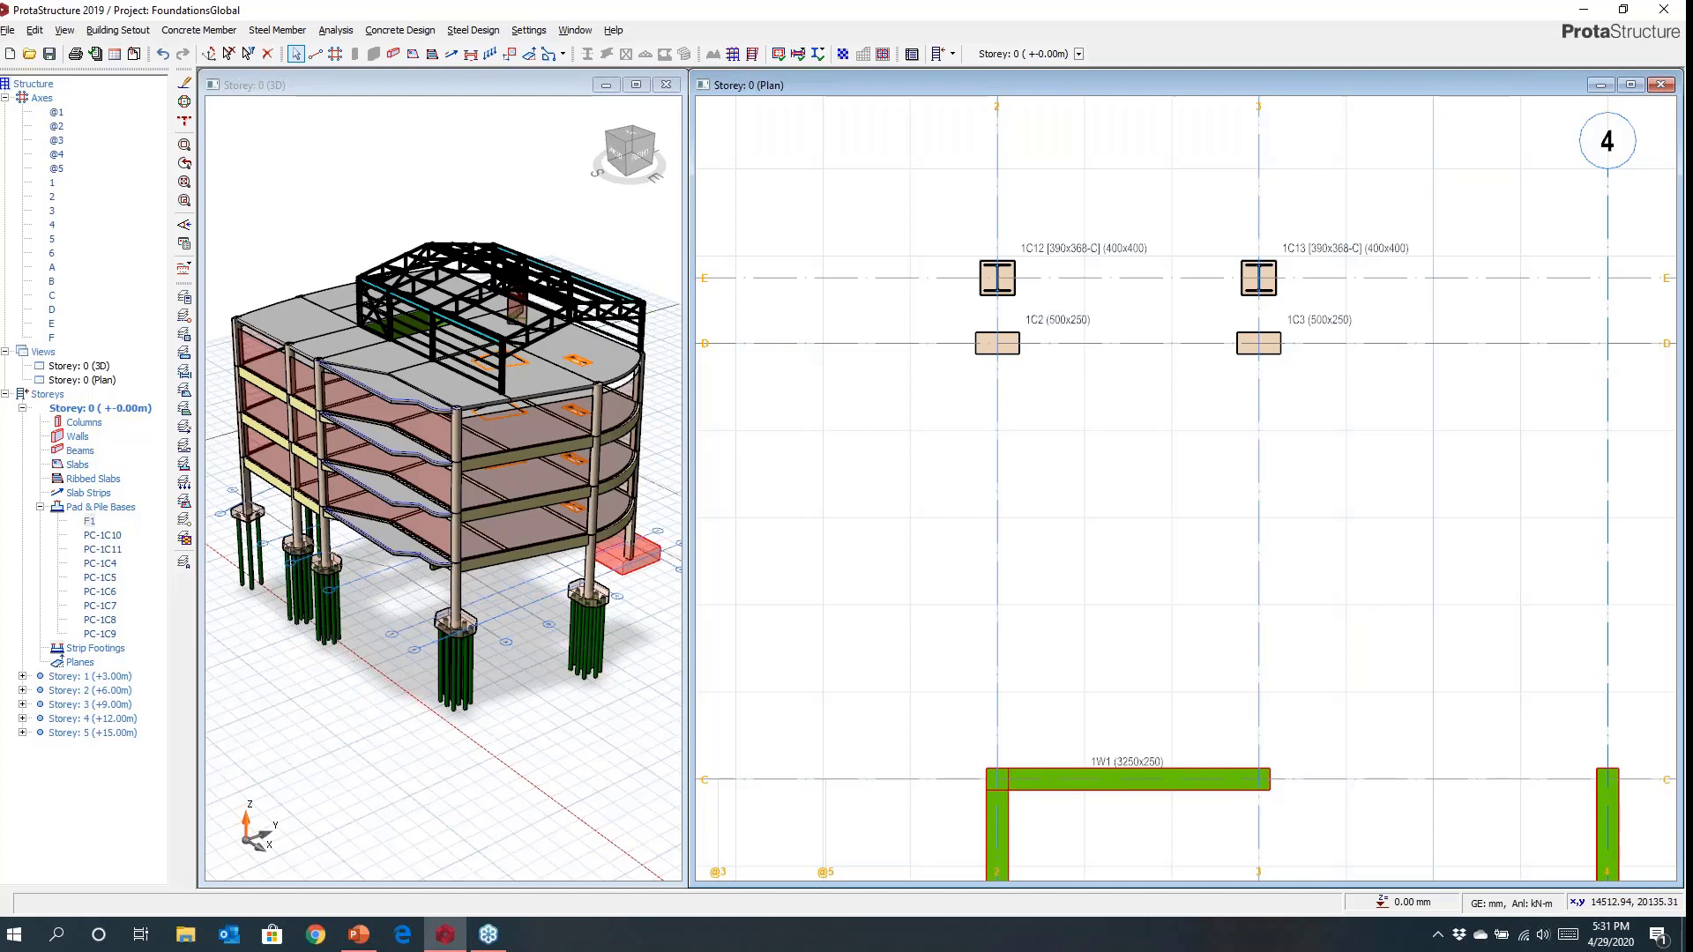
pyautogui.scroll(1, 954, 295)
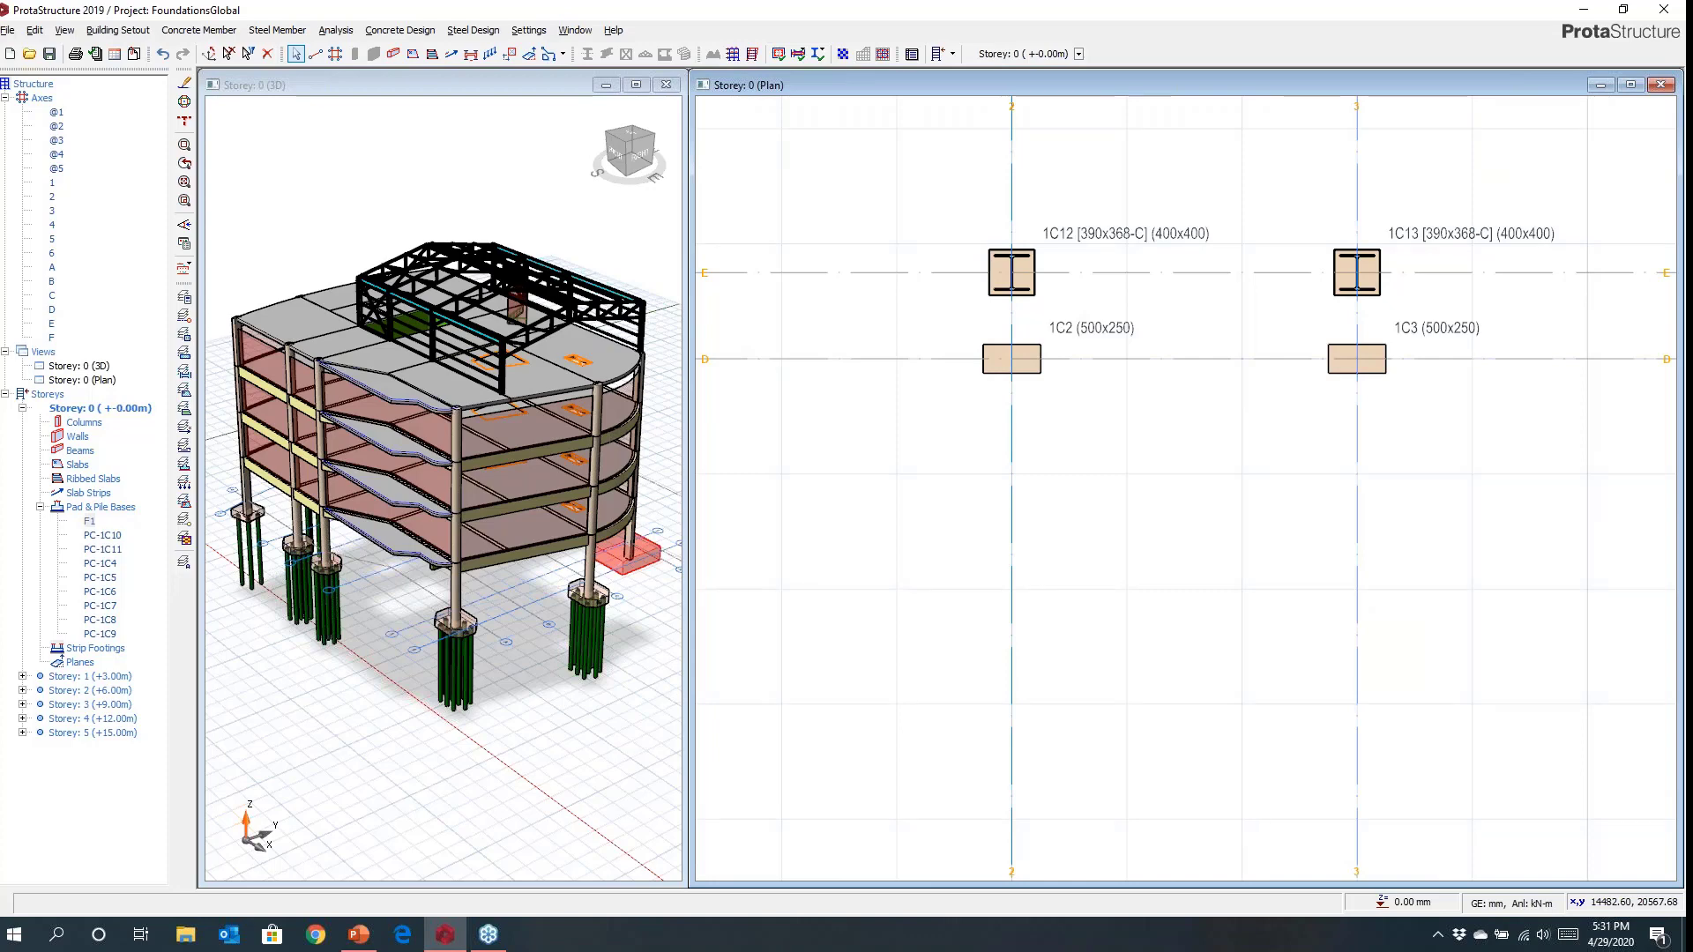
pyautogui.click(1012, 359)
pyautogui.click(1012, 273)
pyautogui.rightClick(923, 317)
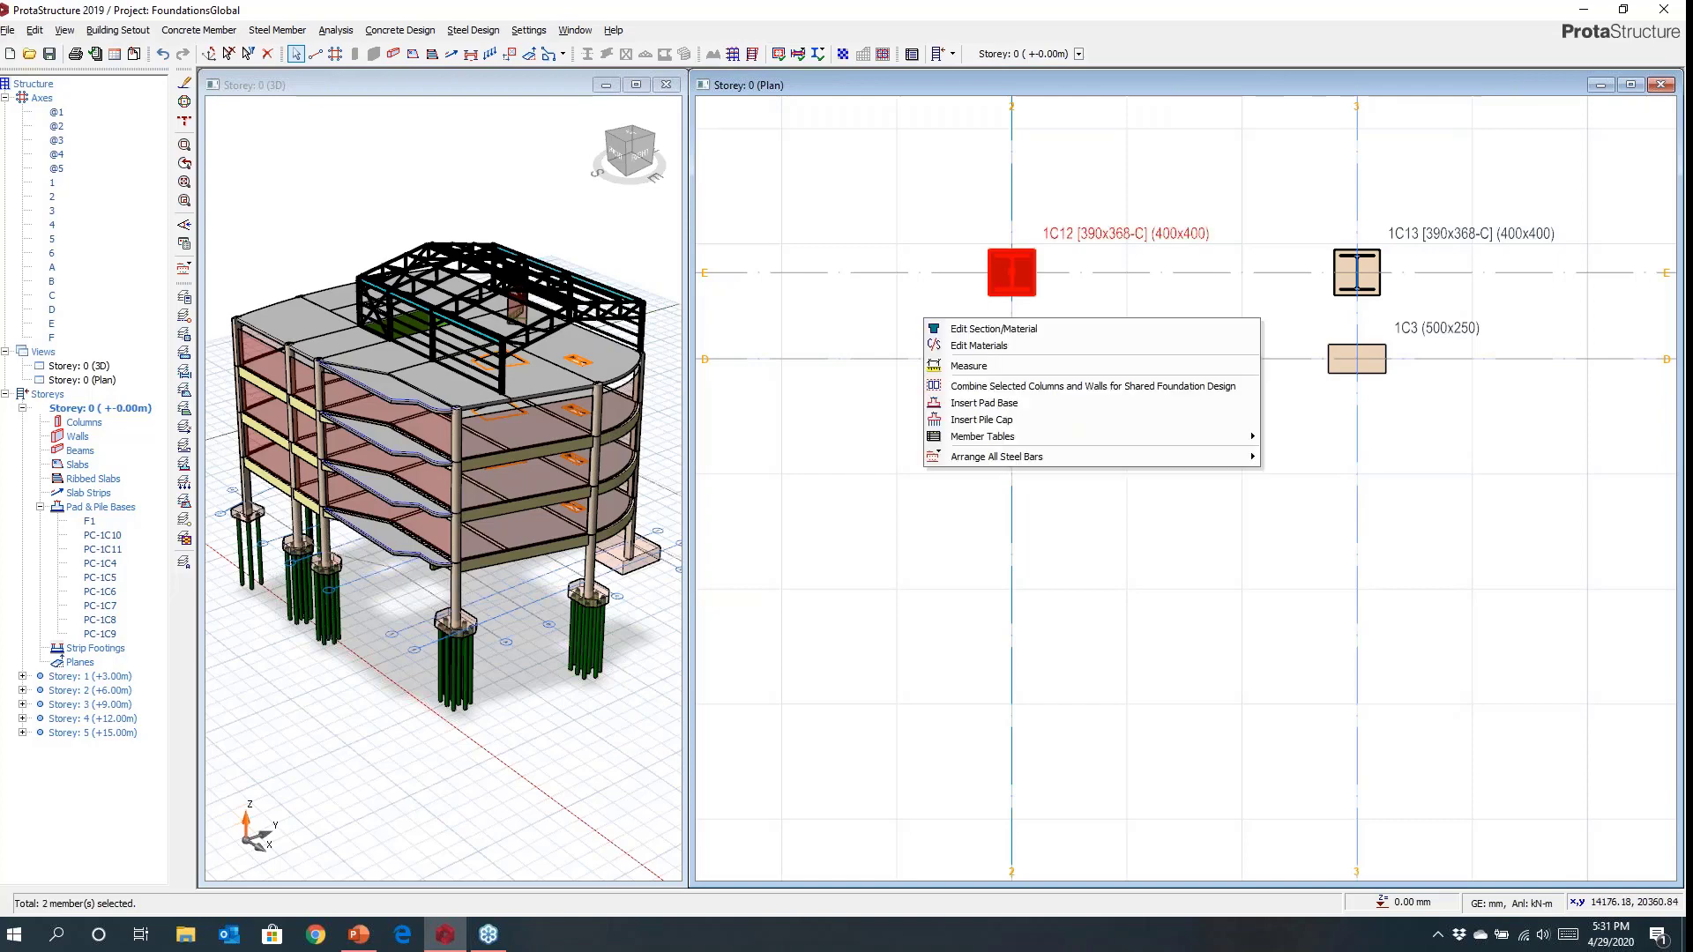
pyautogui.click(964, 386)
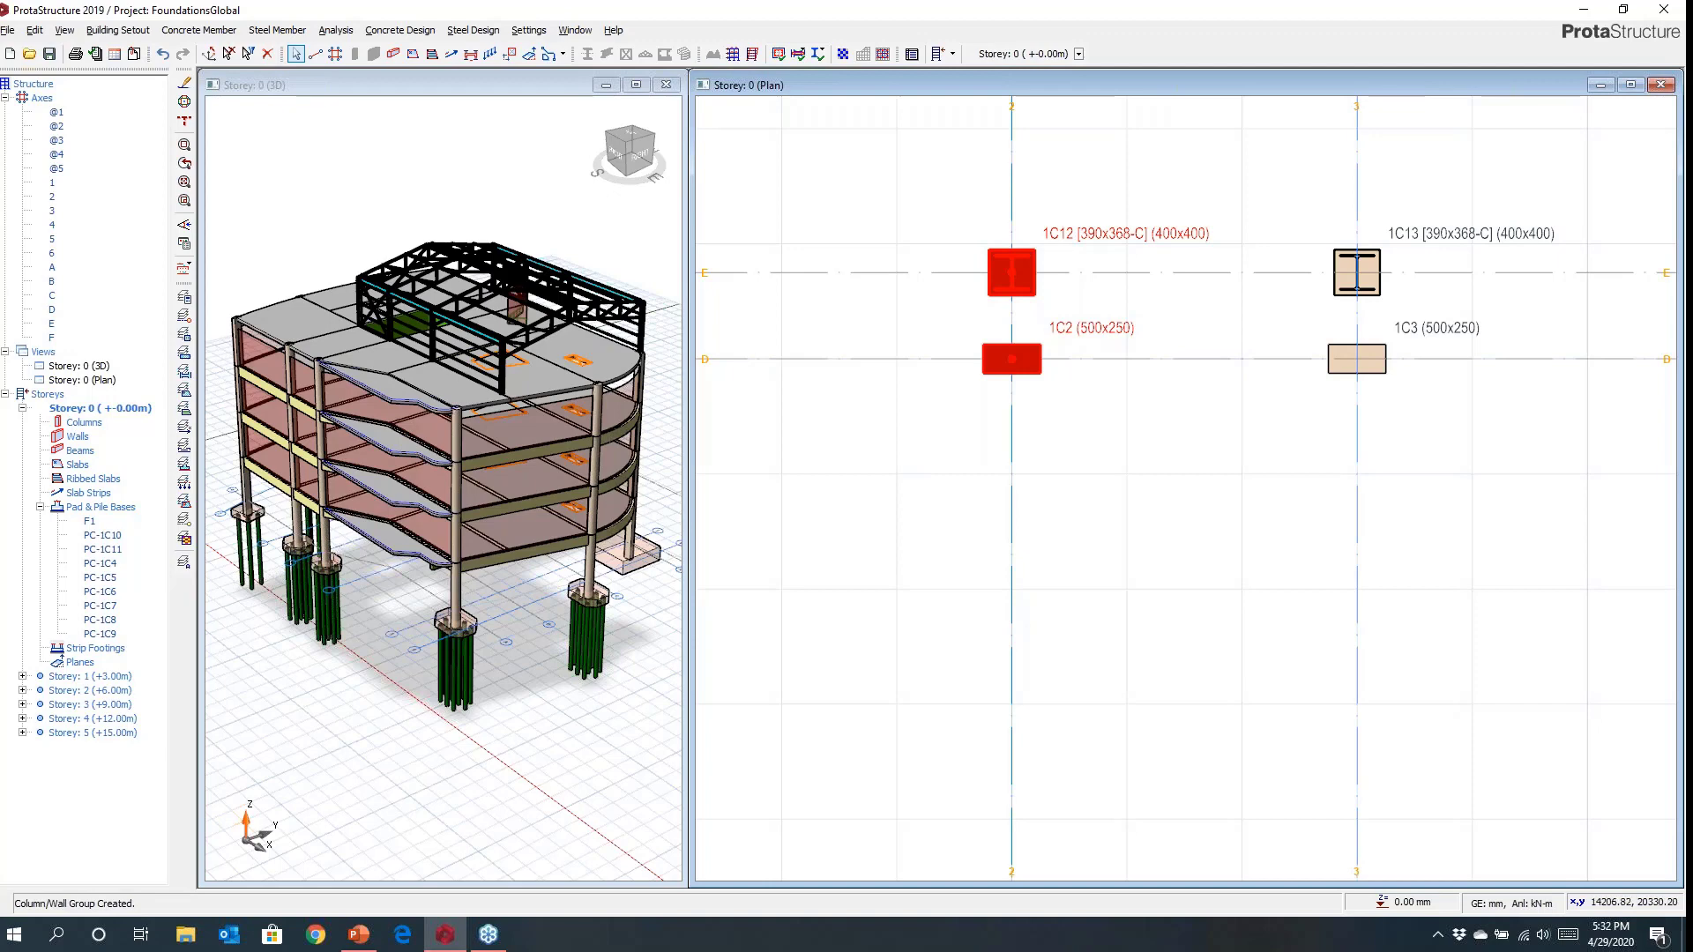
# Insert a pile cap under the combined columns 1C2 and 1C12 and batch-design it with redesign if it fails.
pyautogui.rightClick(926, 321)
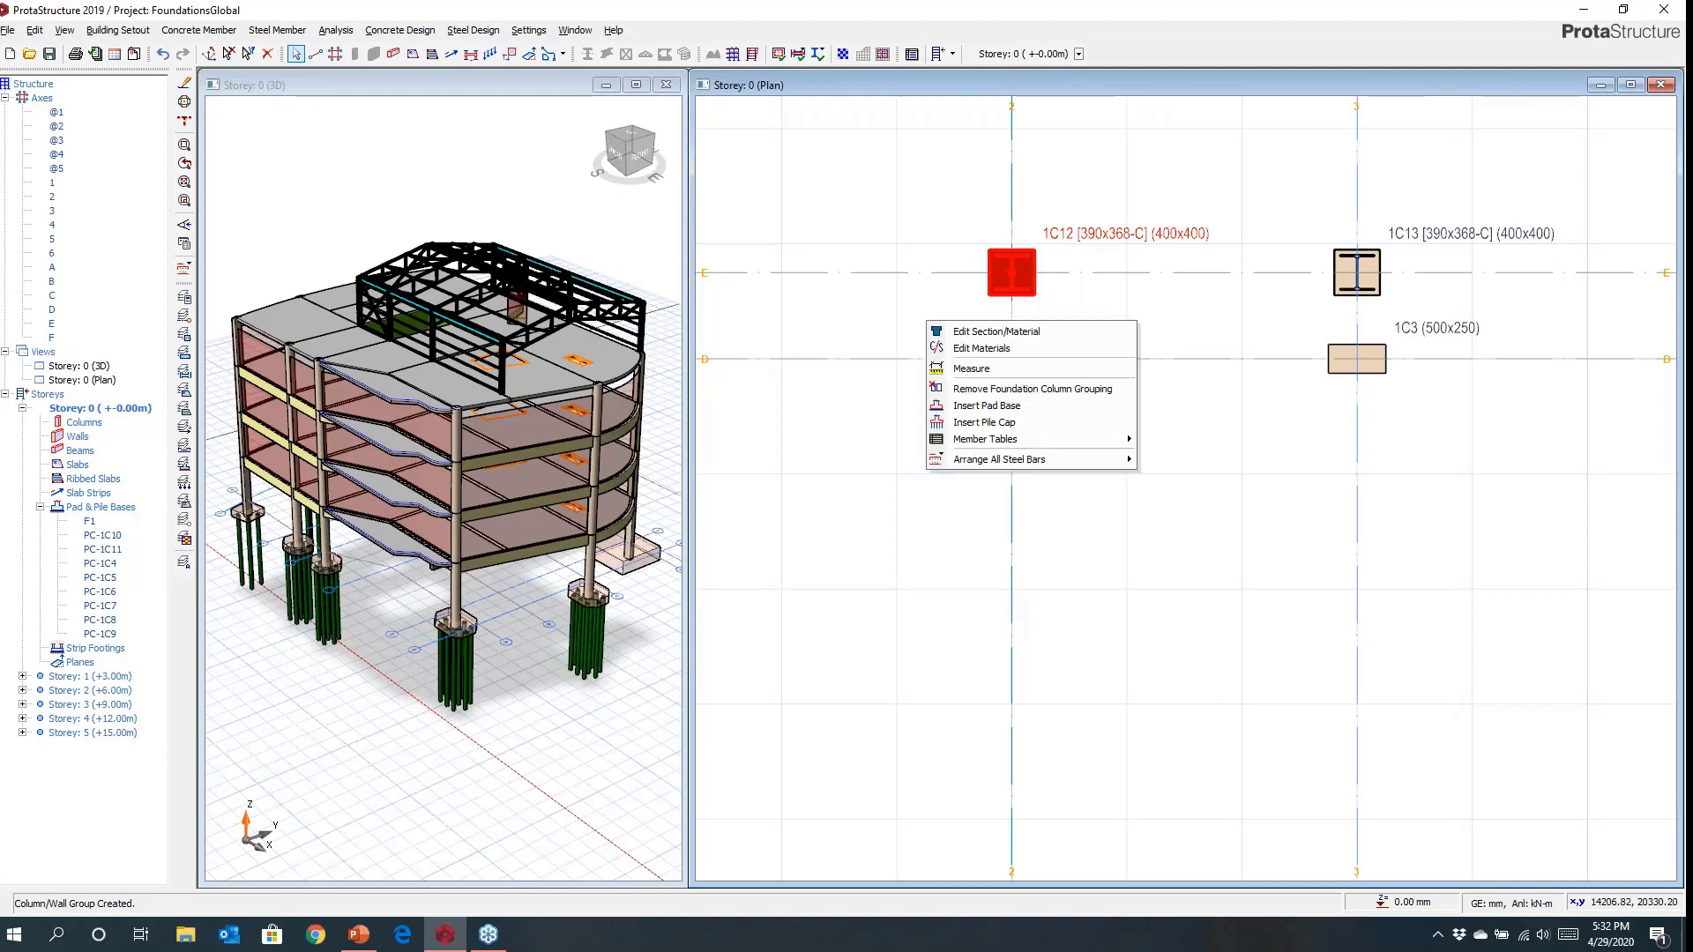
pyautogui.click(968, 423)
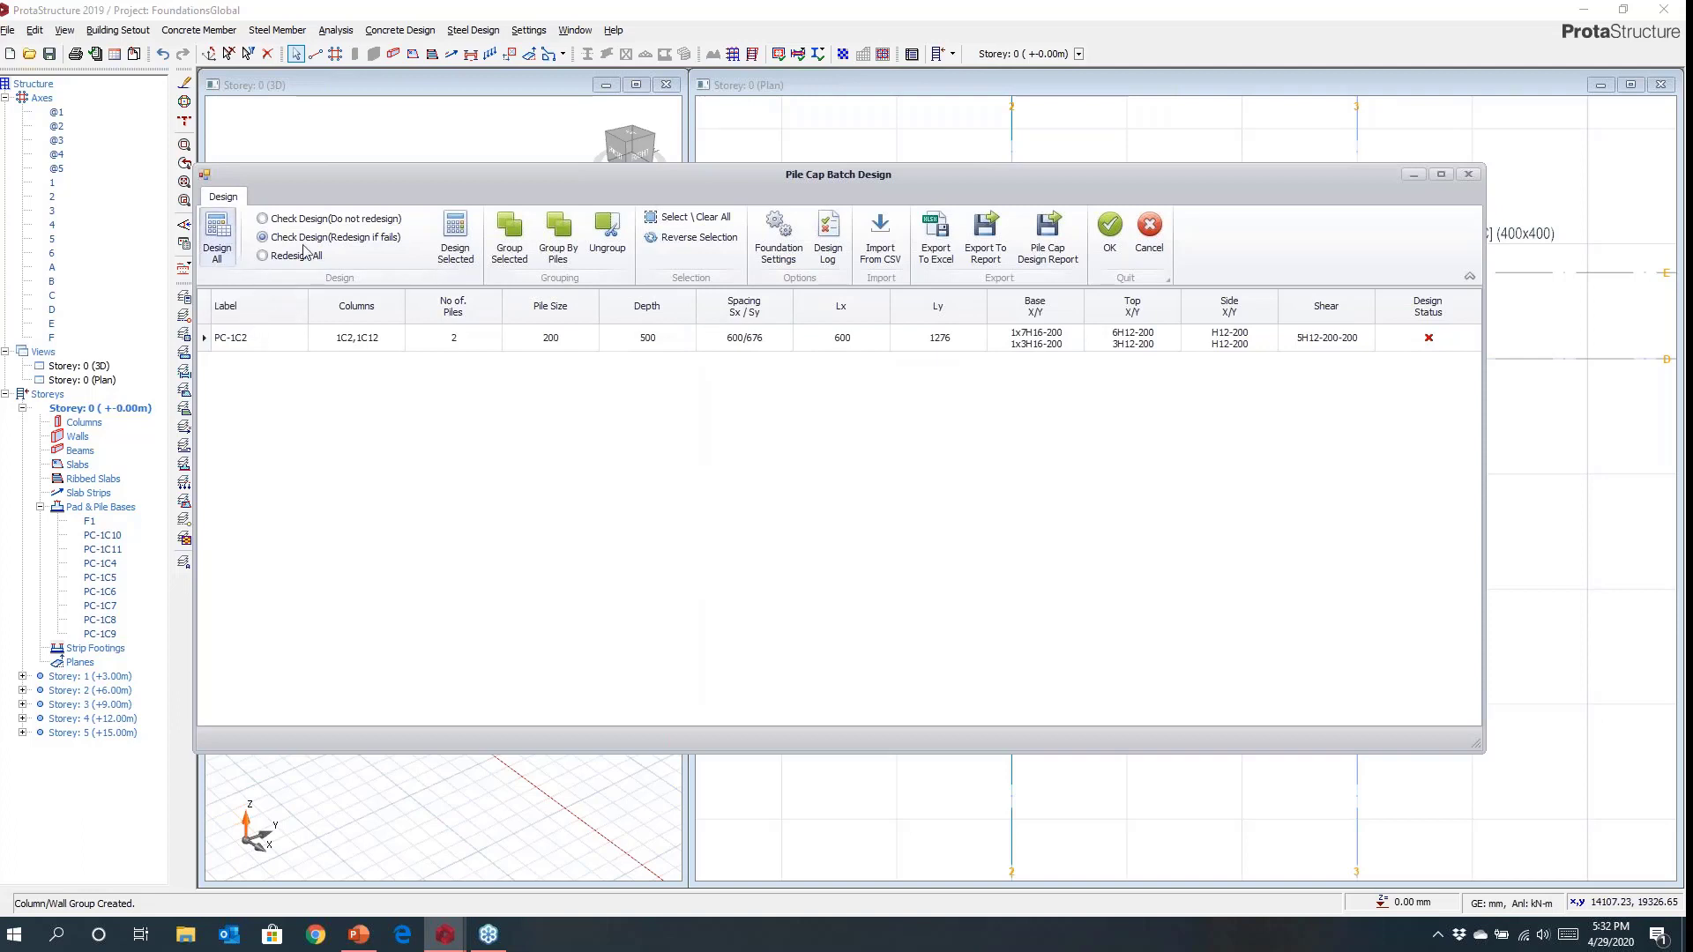
pyautogui.click(215, 255)
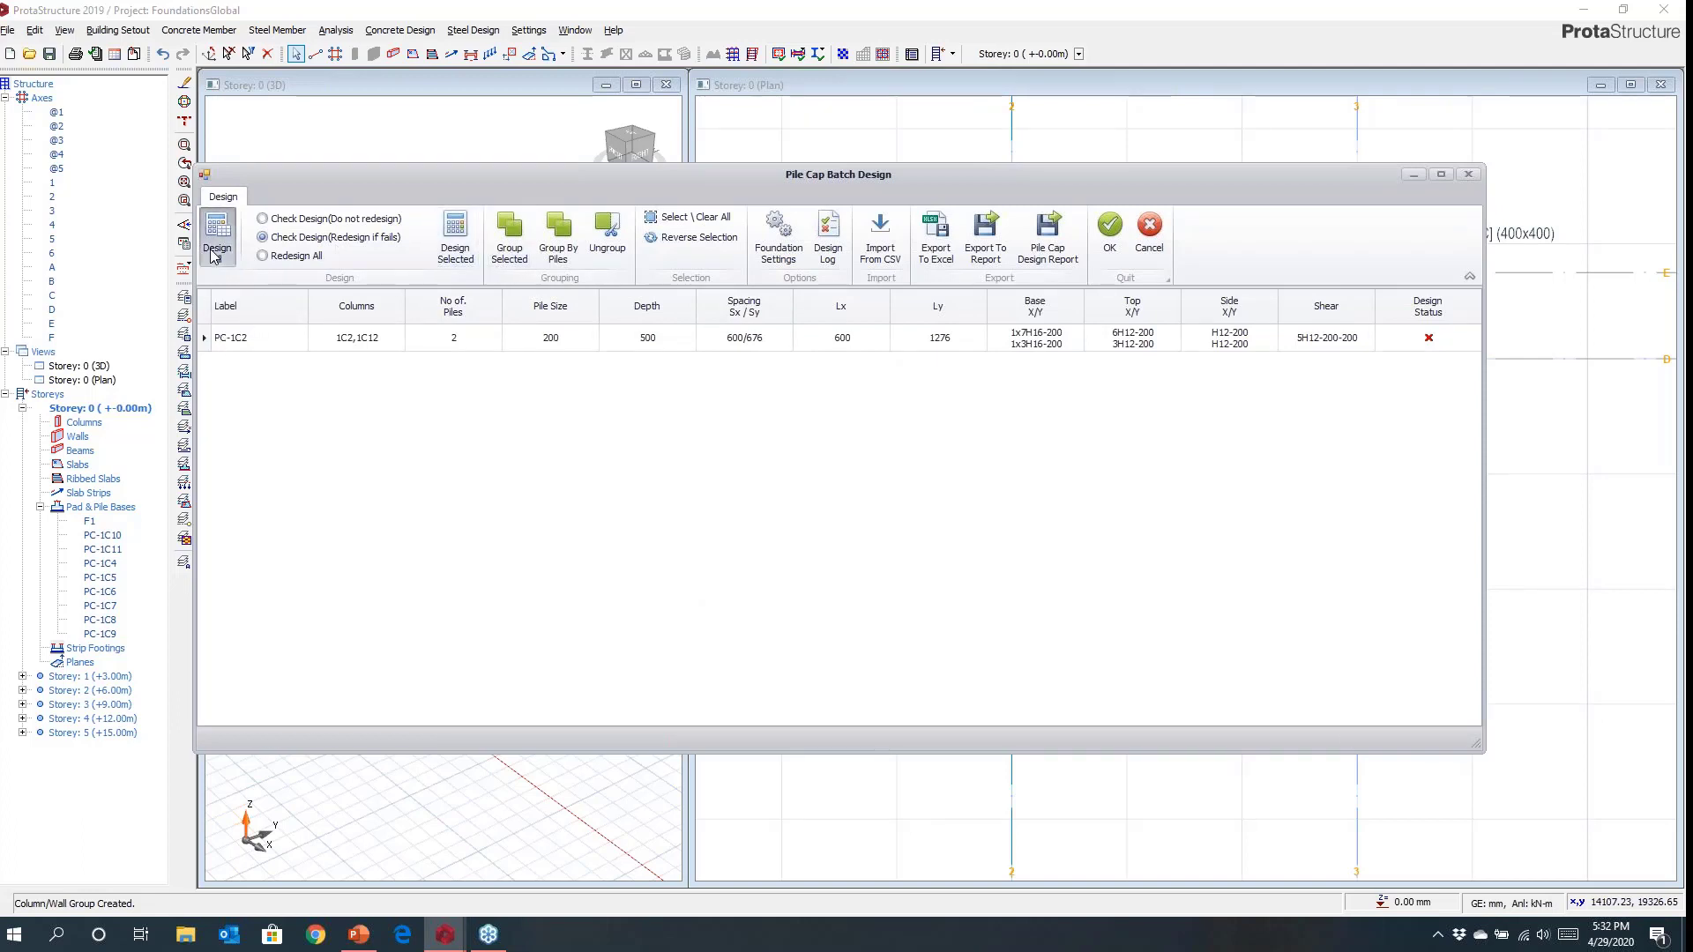
# Set the ultimate compression capacity of the piles in cap PC-1C2 to 300 kN and redesign the cap.
pyautogui.click(276, 336)
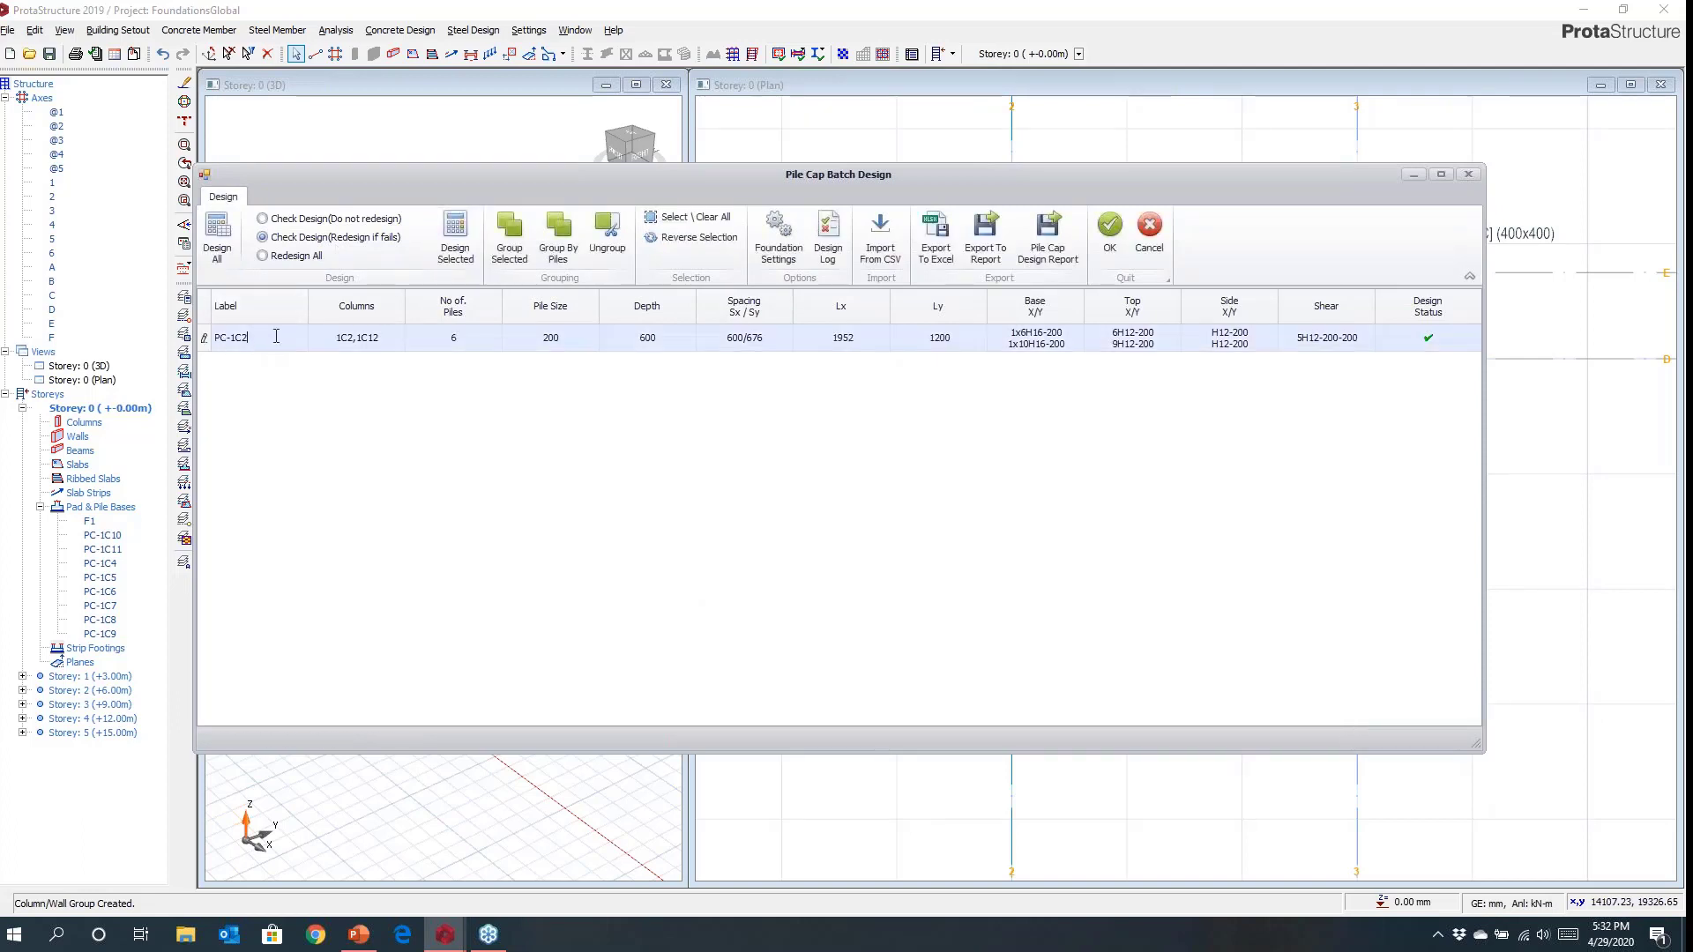
pyautogui.click(452, 246)
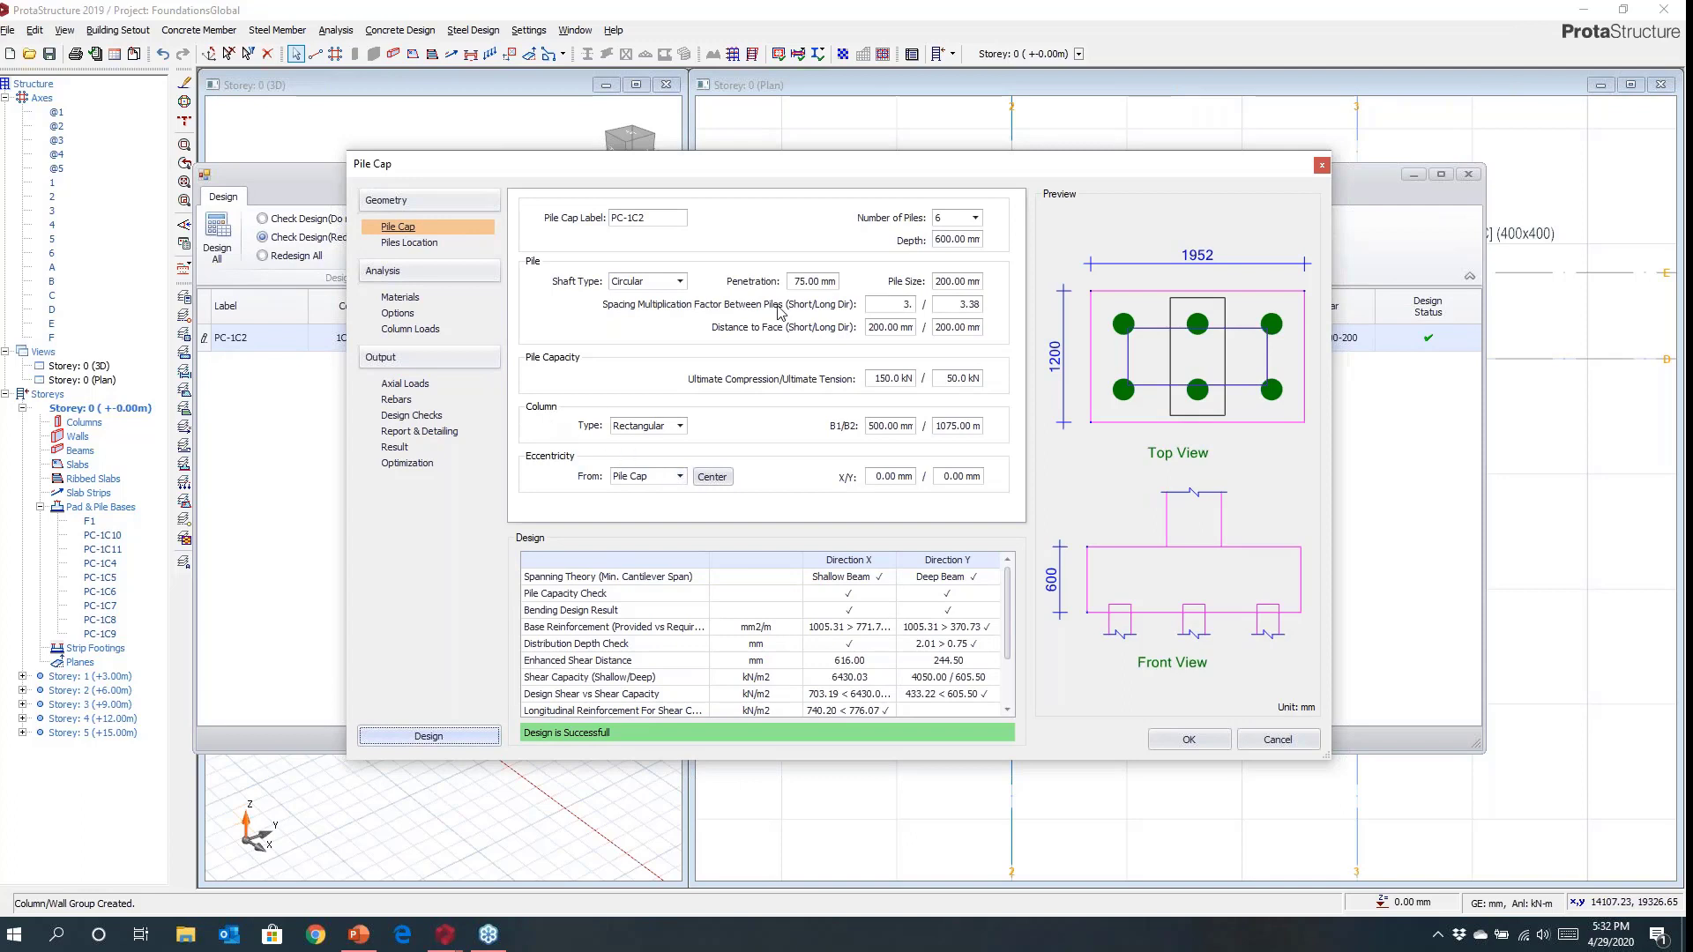
pyautogui.click(871, 376)
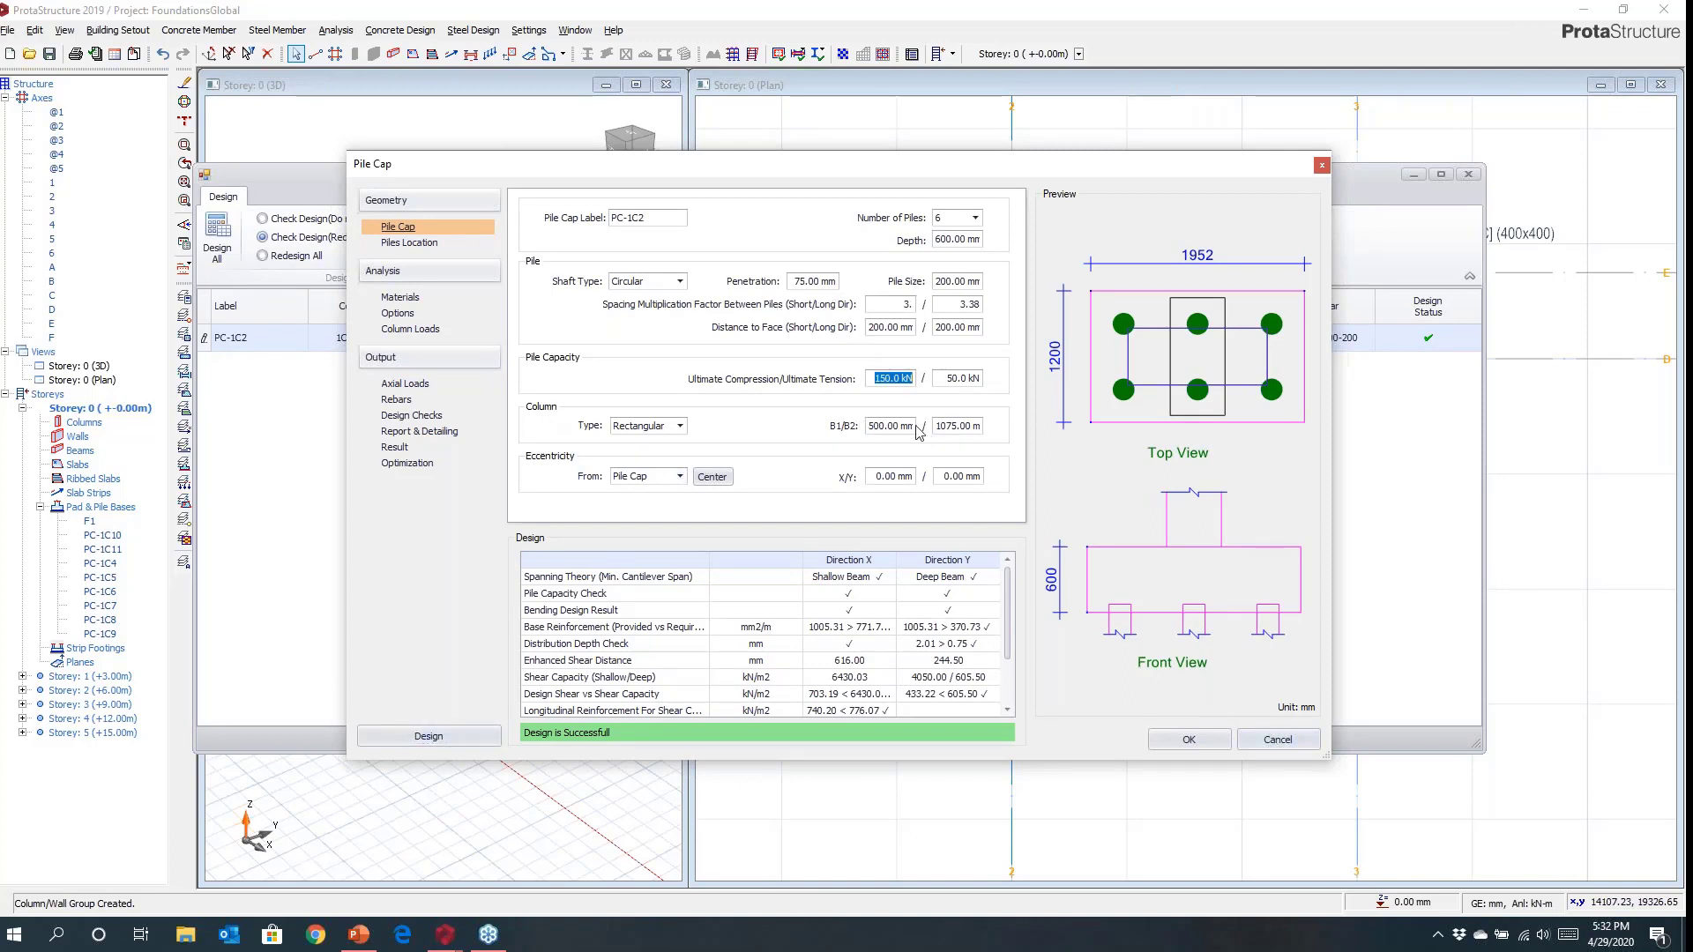
pyautogui.write('3')
pyautogui.click(463, 737)
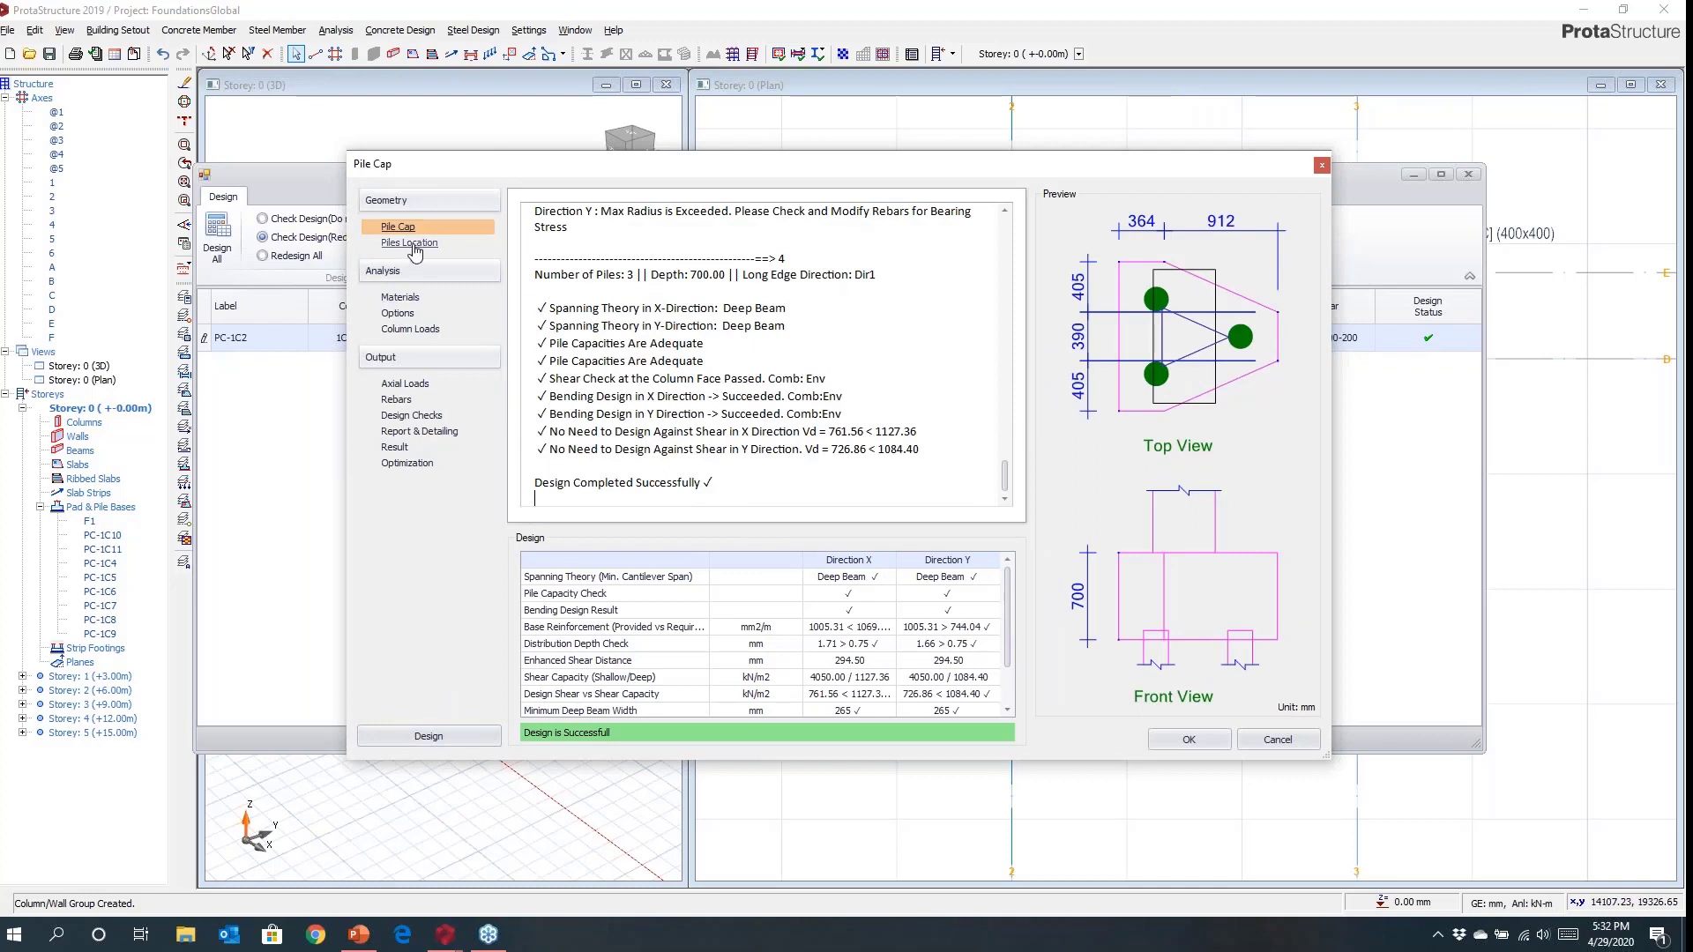
# Check the pile locations of PC-1C2, set its number of piles to 4, and place the cap in the model.
pyautogui.click(415, 249)
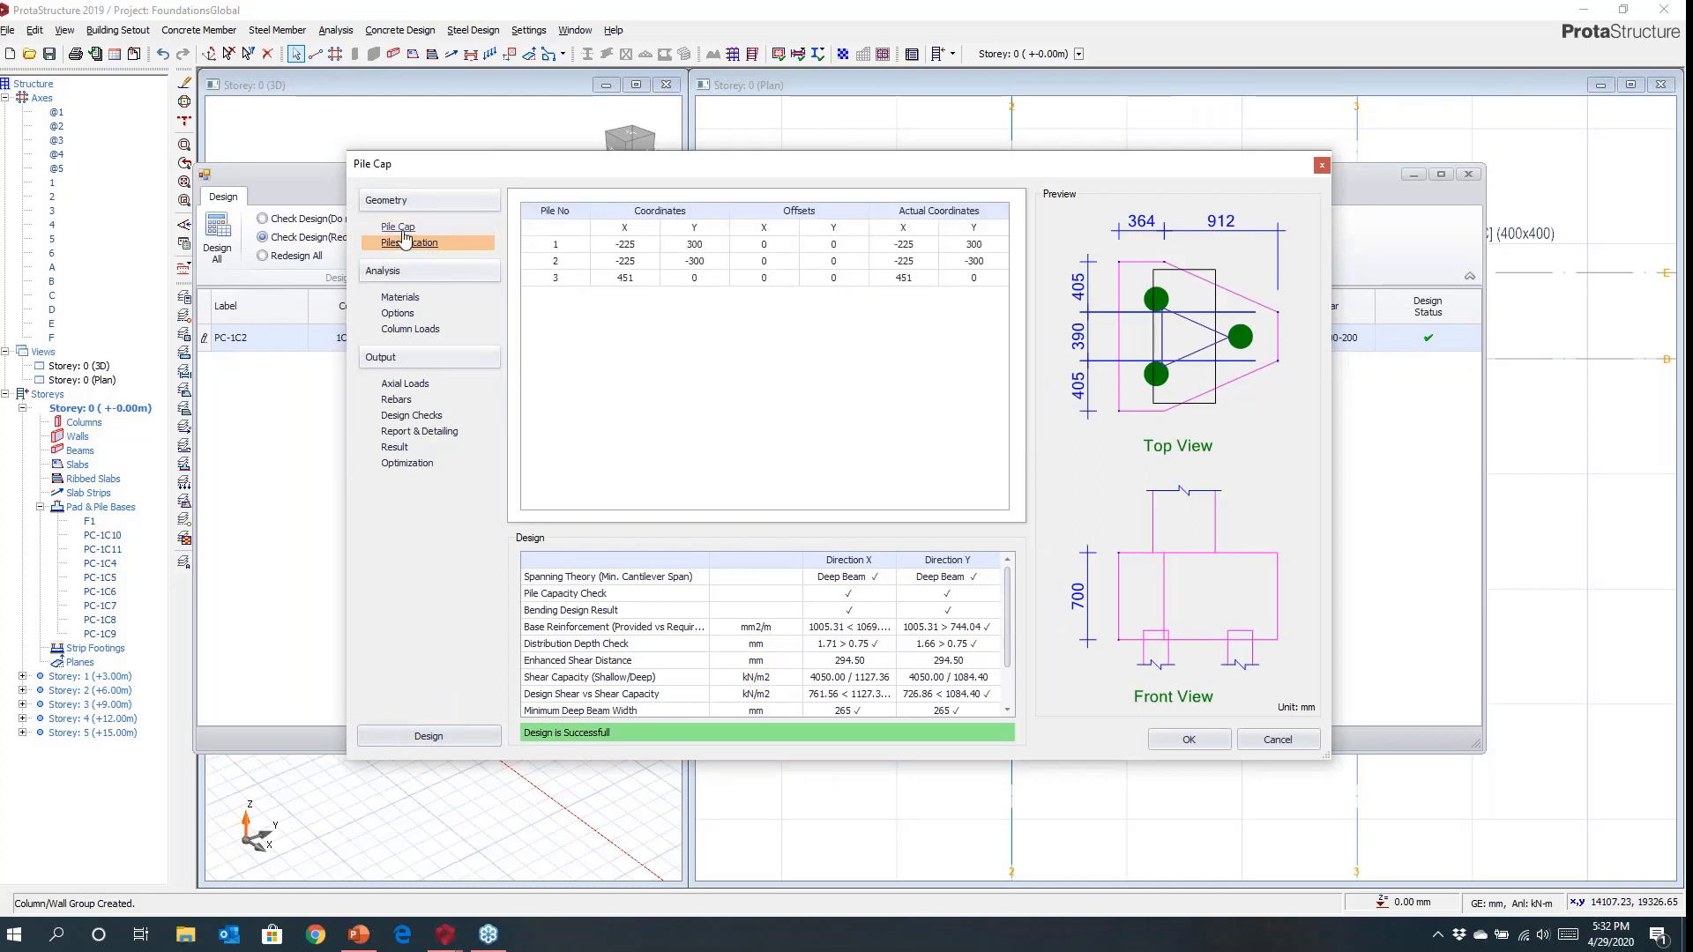
pyautogui.click(398, 227)
pyautogui.click(975, 218)
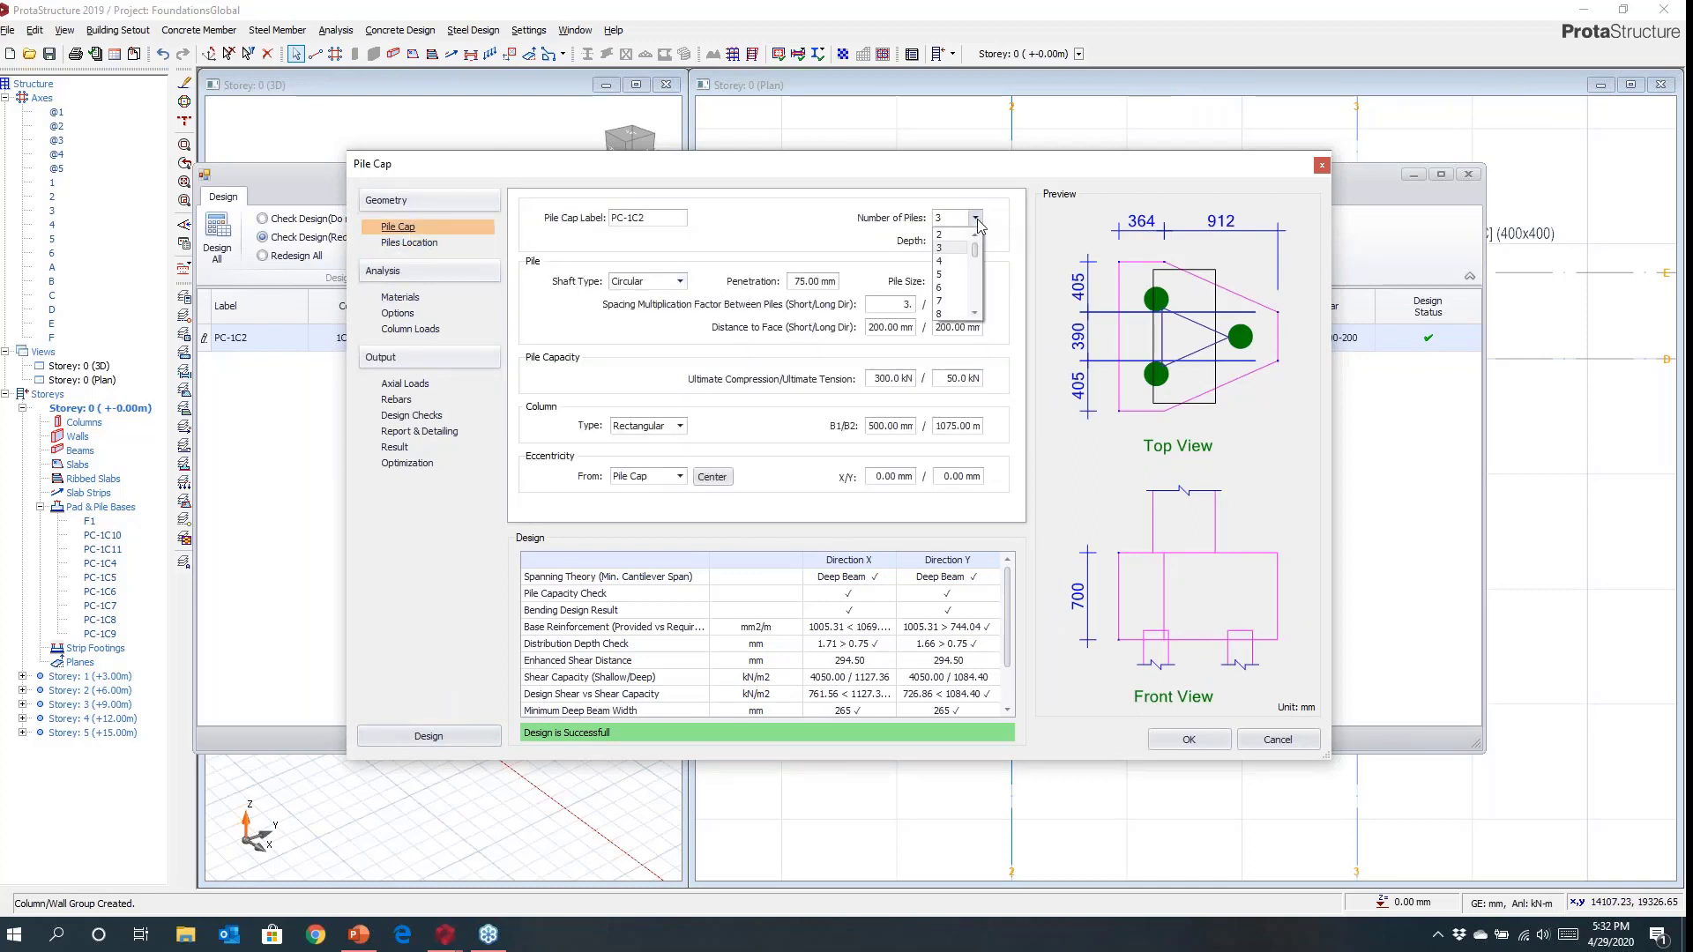
pyautogui.click(940, 261)
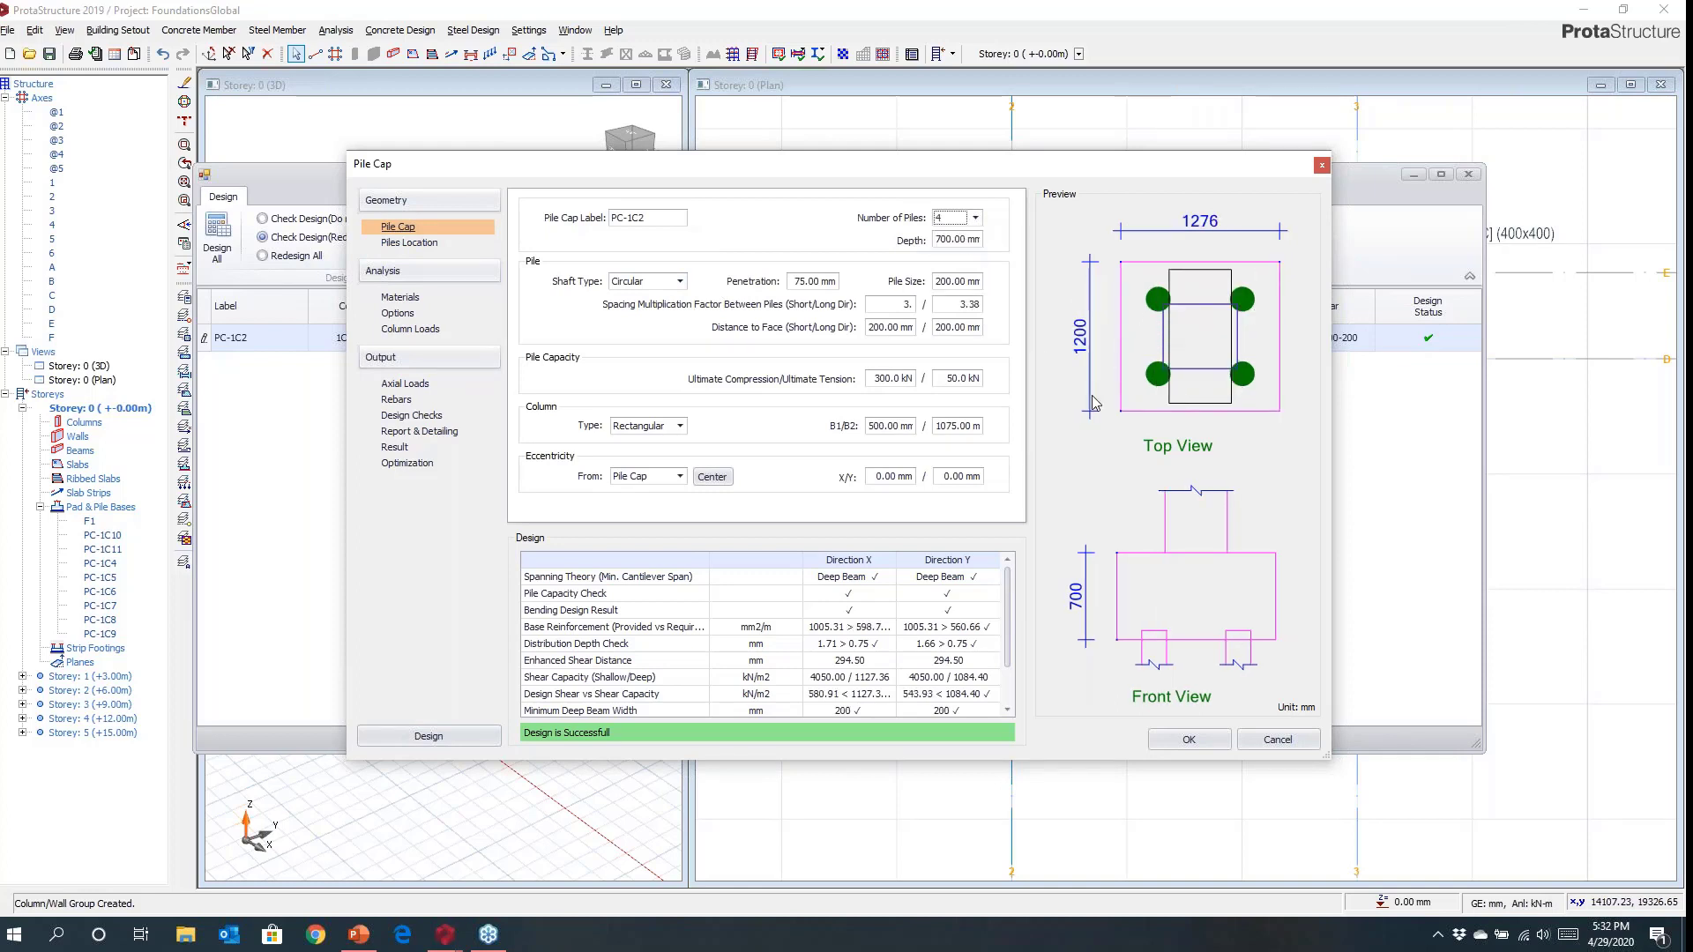
pyautogui.click(1186, 741)
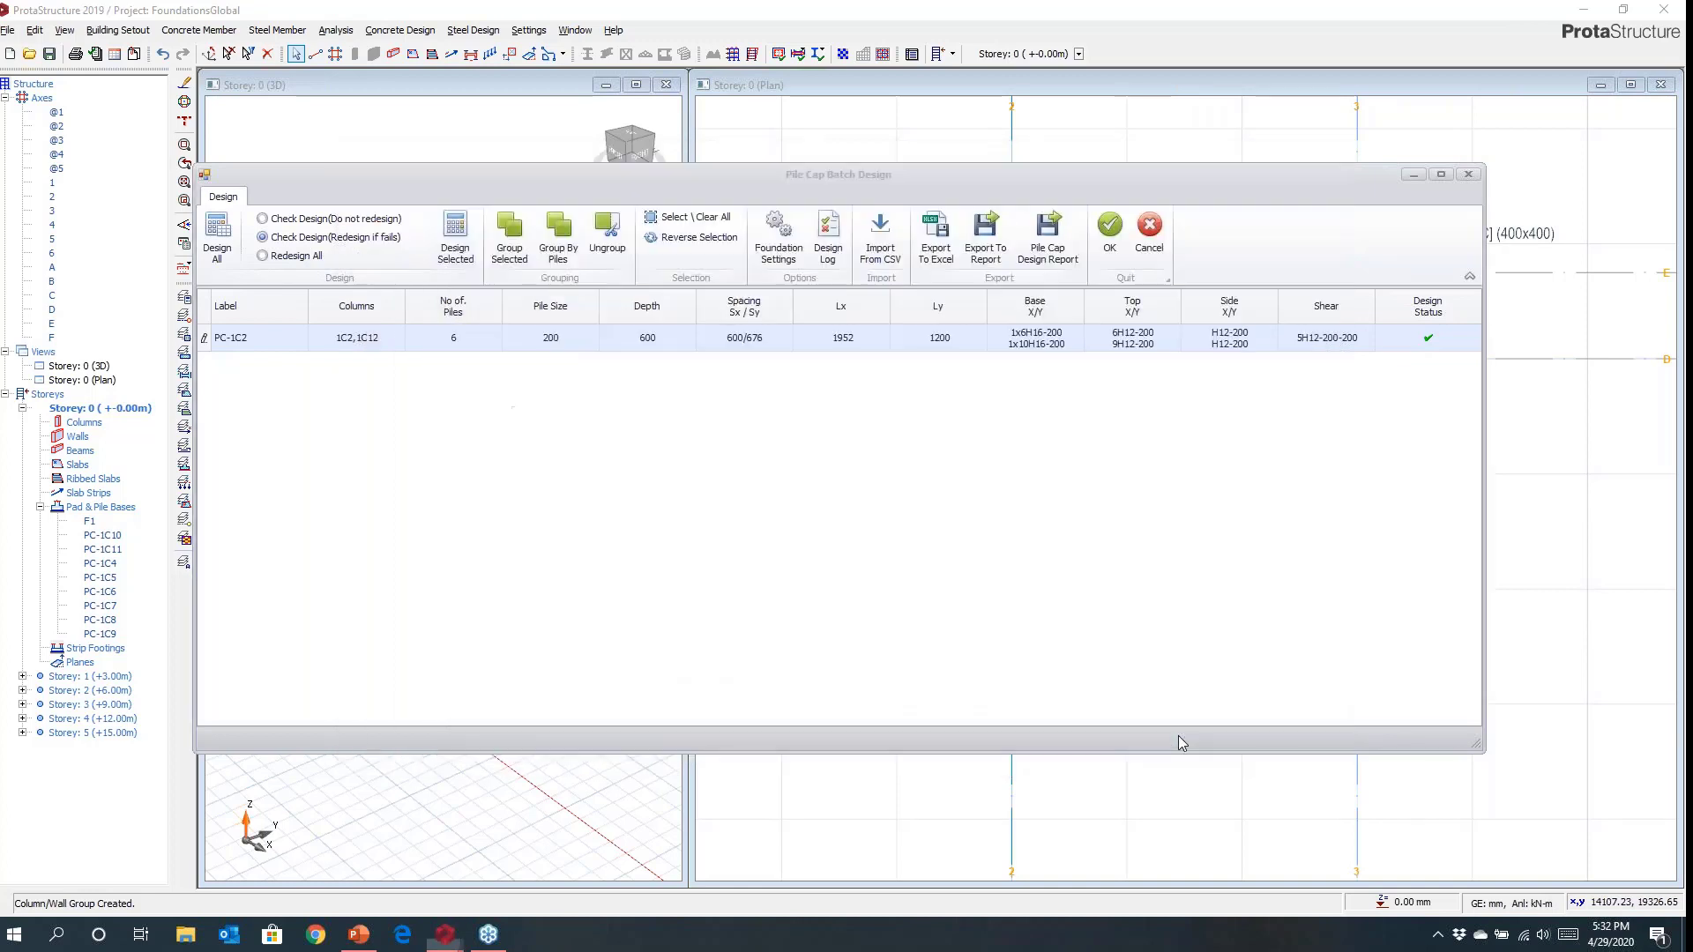
pyautogui.click(1110, 231)
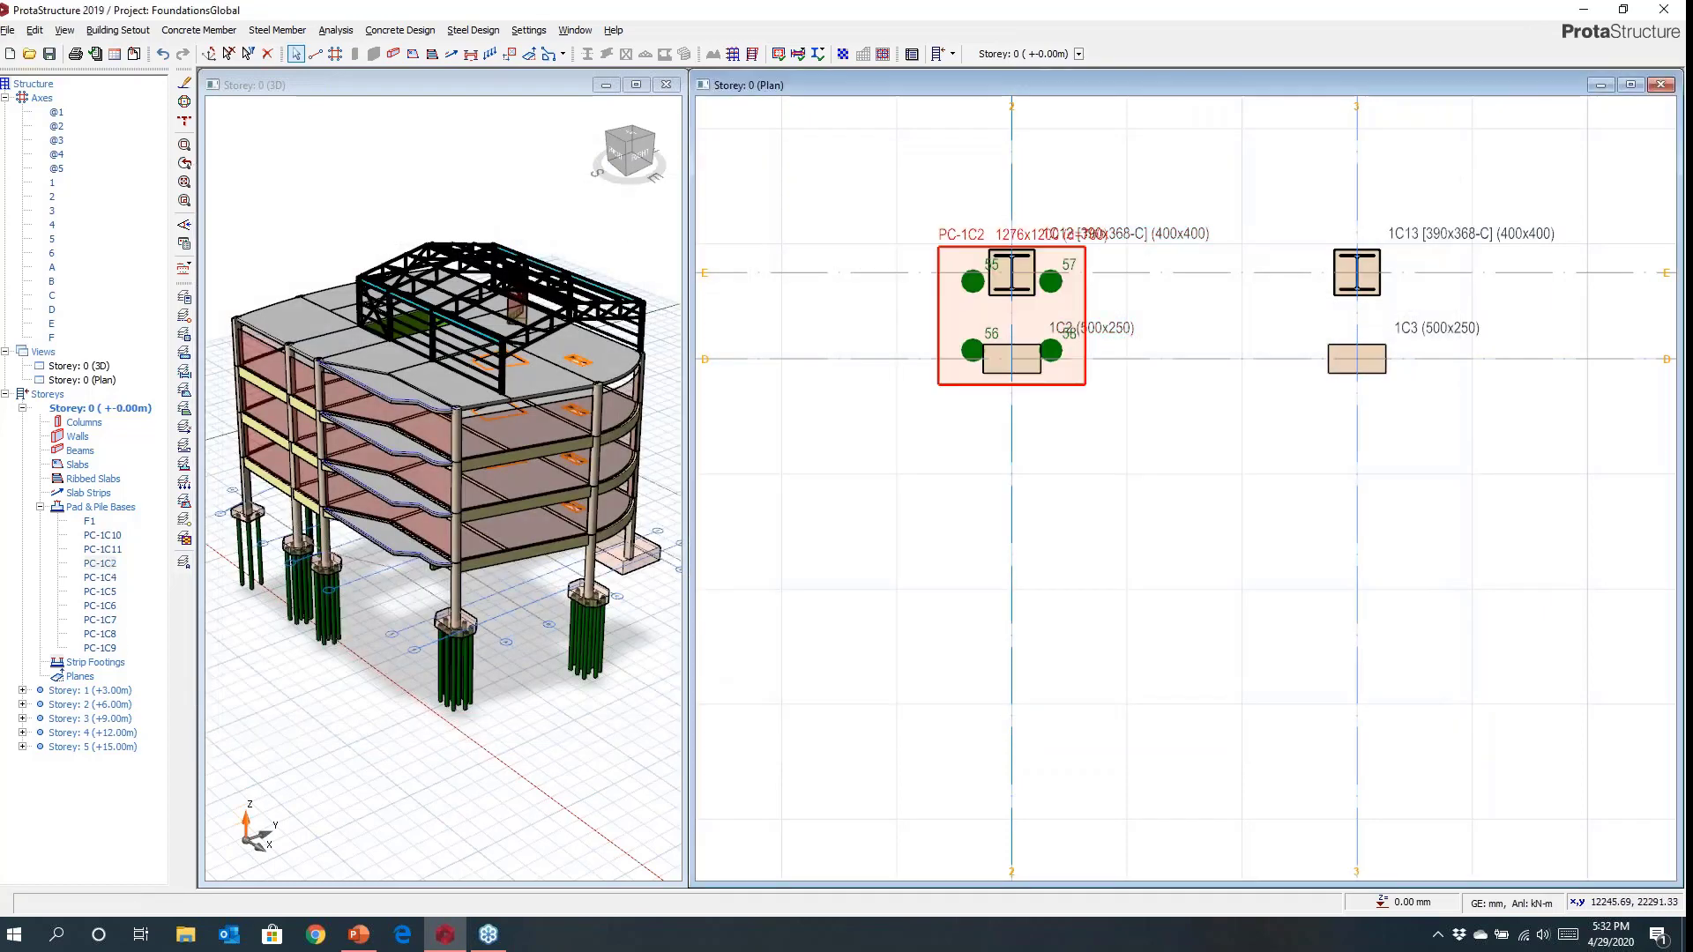
# Combine columns 1C13 and 1C3 on axis 3 for shared foundation design.
pyautogui.moveTo(1329, 491); pyautogui.dragTo(1076, 548, button='middle')
pyautogui.scroll(3, 1076, 380)
pyautogui.click(1092, 321)
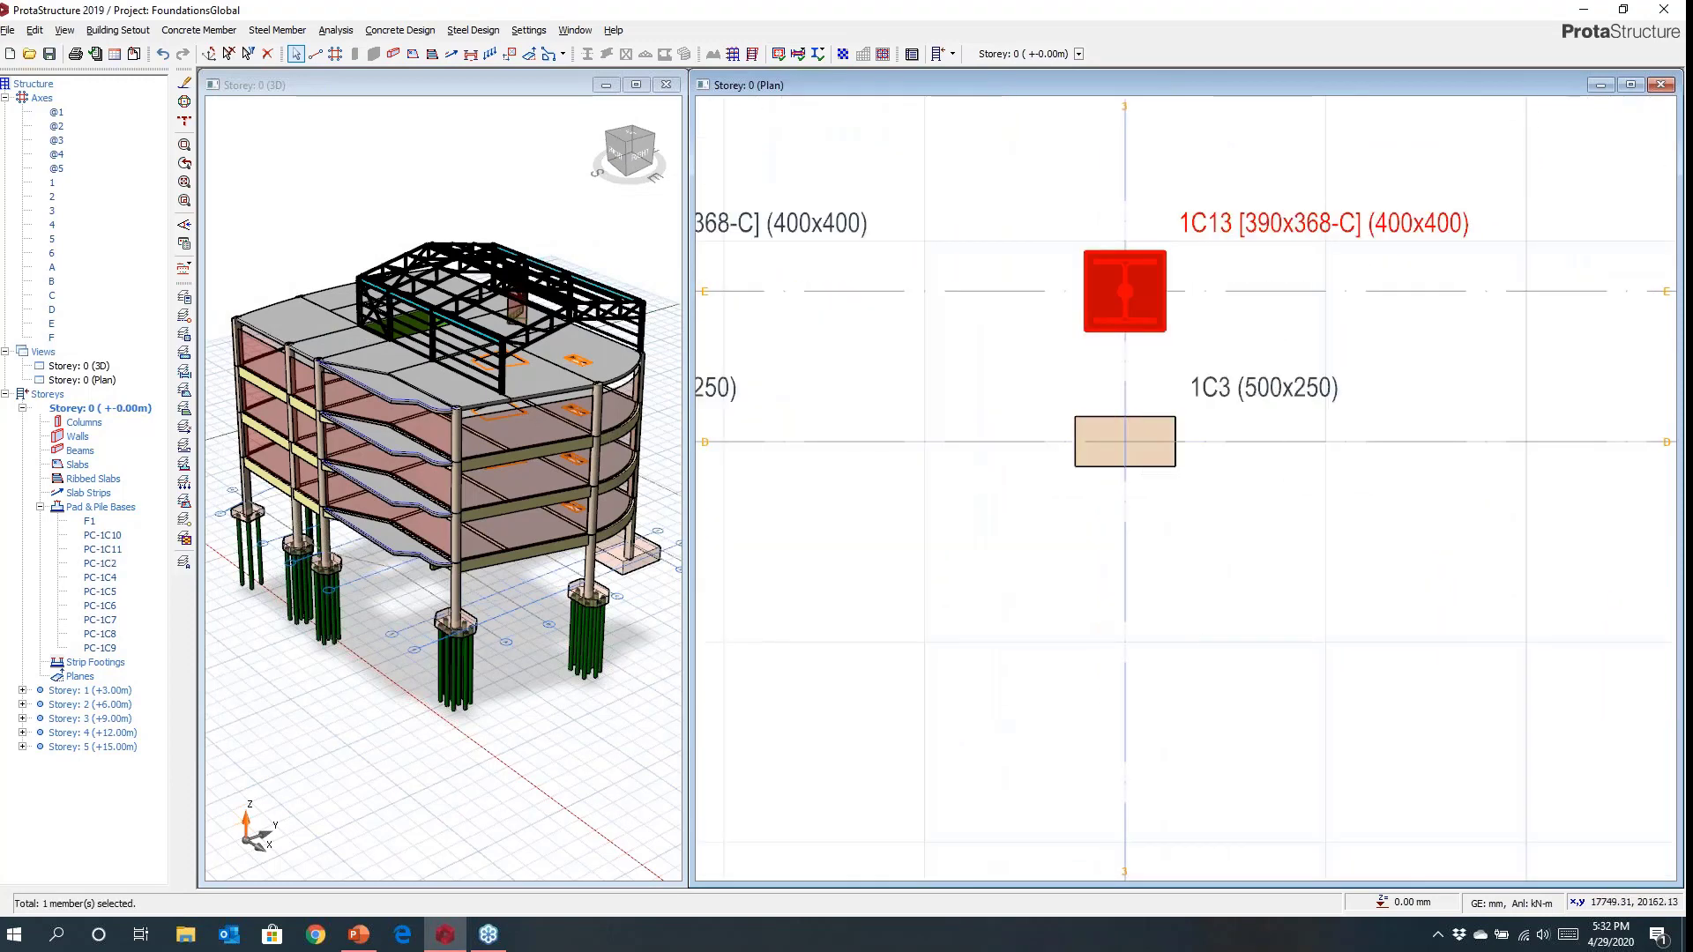
pyautogui.keyDown('ctrl'); pyautogui.click(1079, 415); pyautogui.keyUp('ctrl')
pyautogui.rightClick(1038, 363)
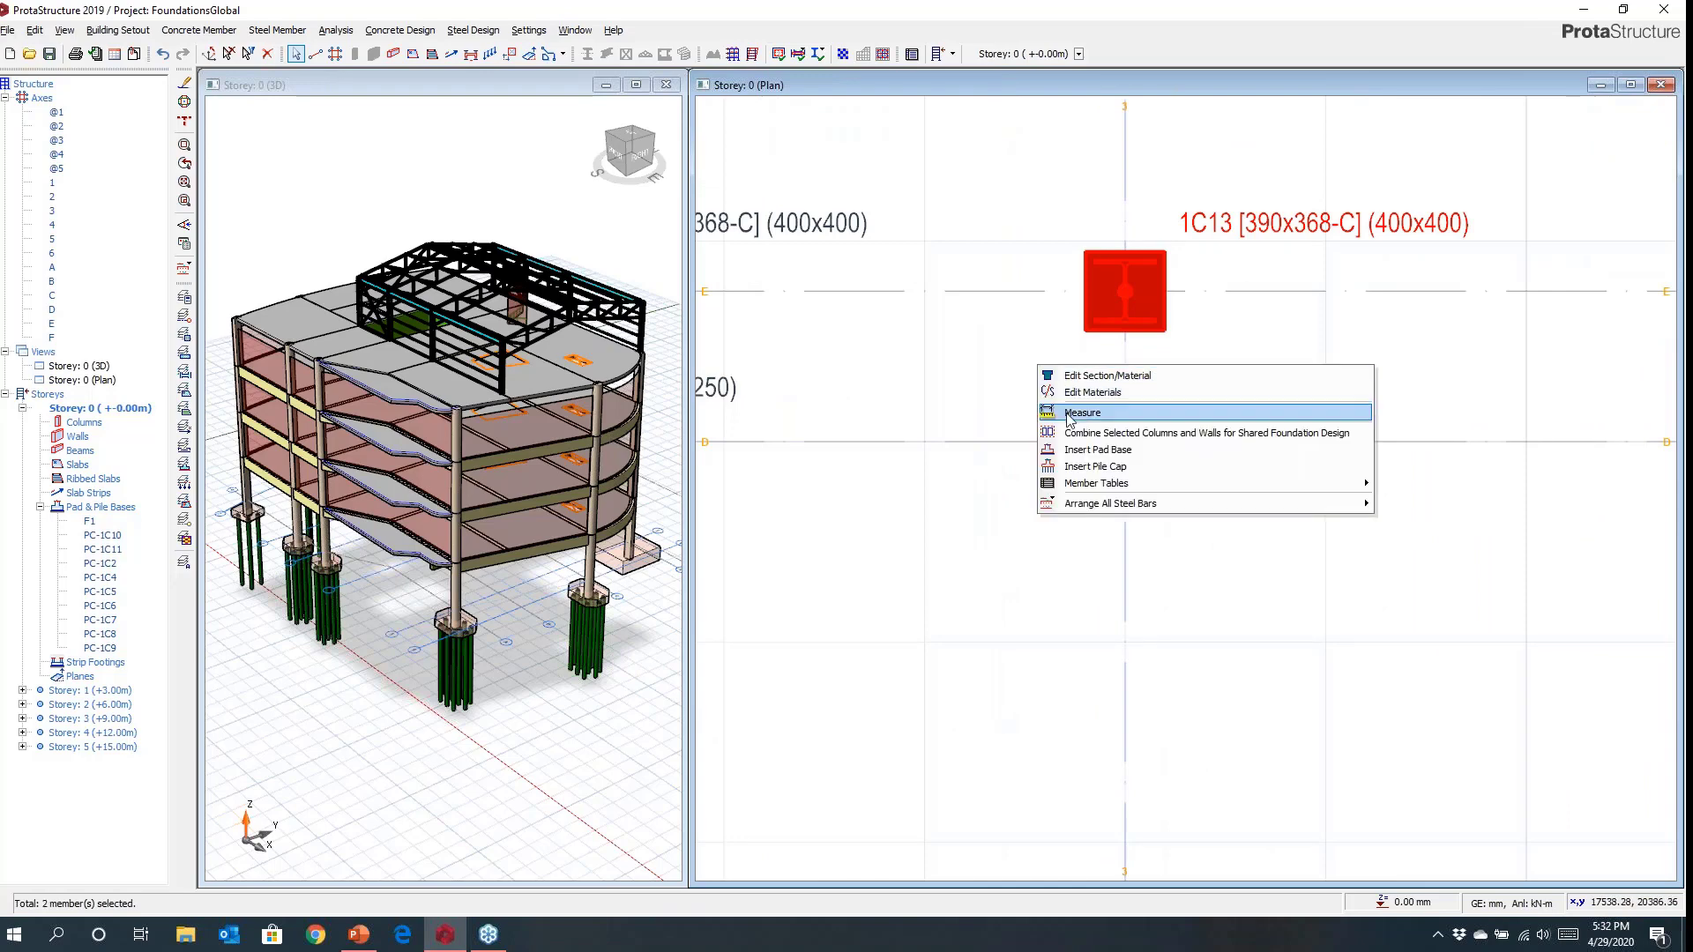
pyautogui.click(1076, 432)
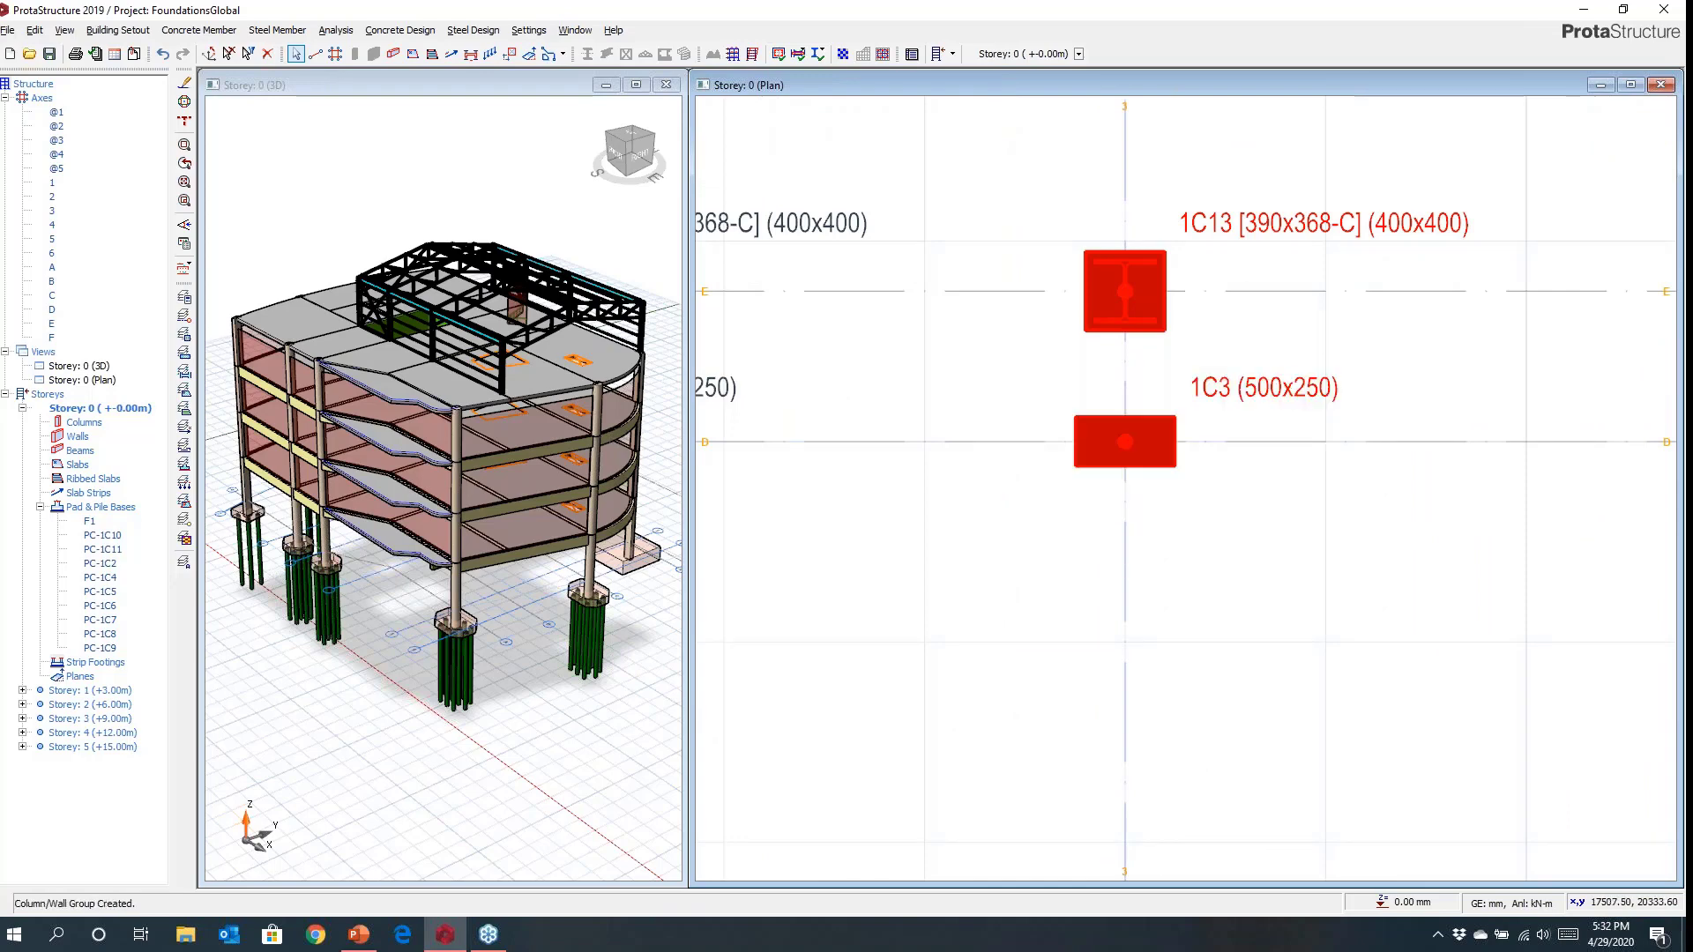
# Insert a pad base under the combined columns 1C13 and 1C3, calculate its dimensions, and place it in the model.
pyautogui.rightClick(1033, 375)
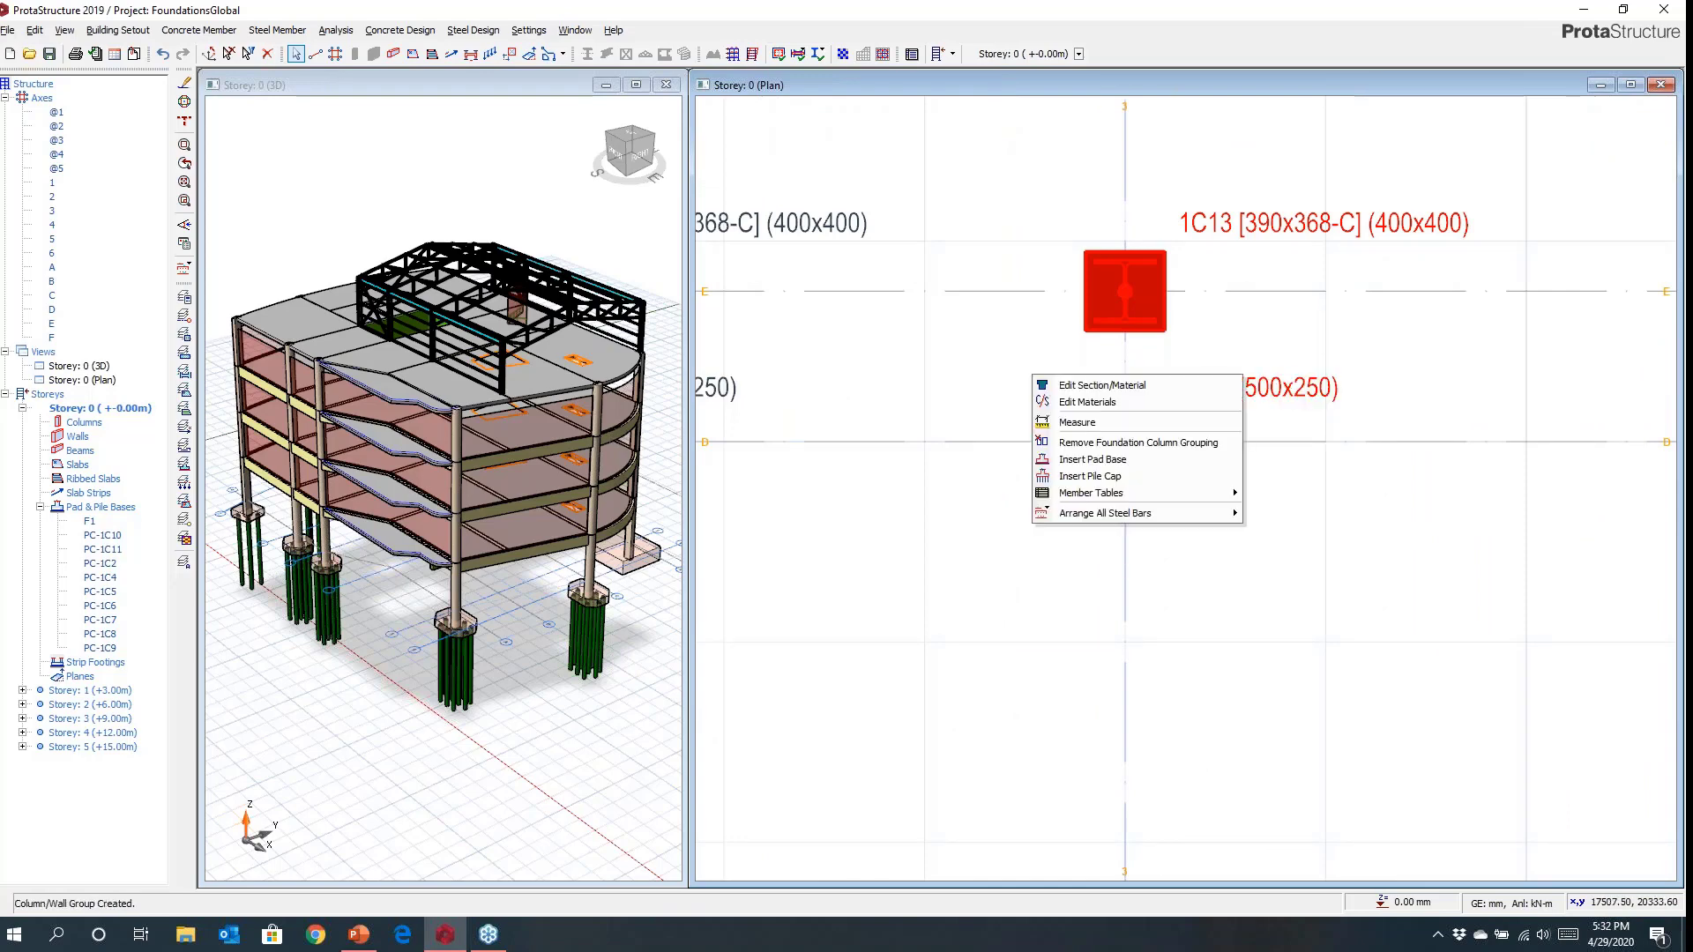
pyautogui.click(1074, 460)
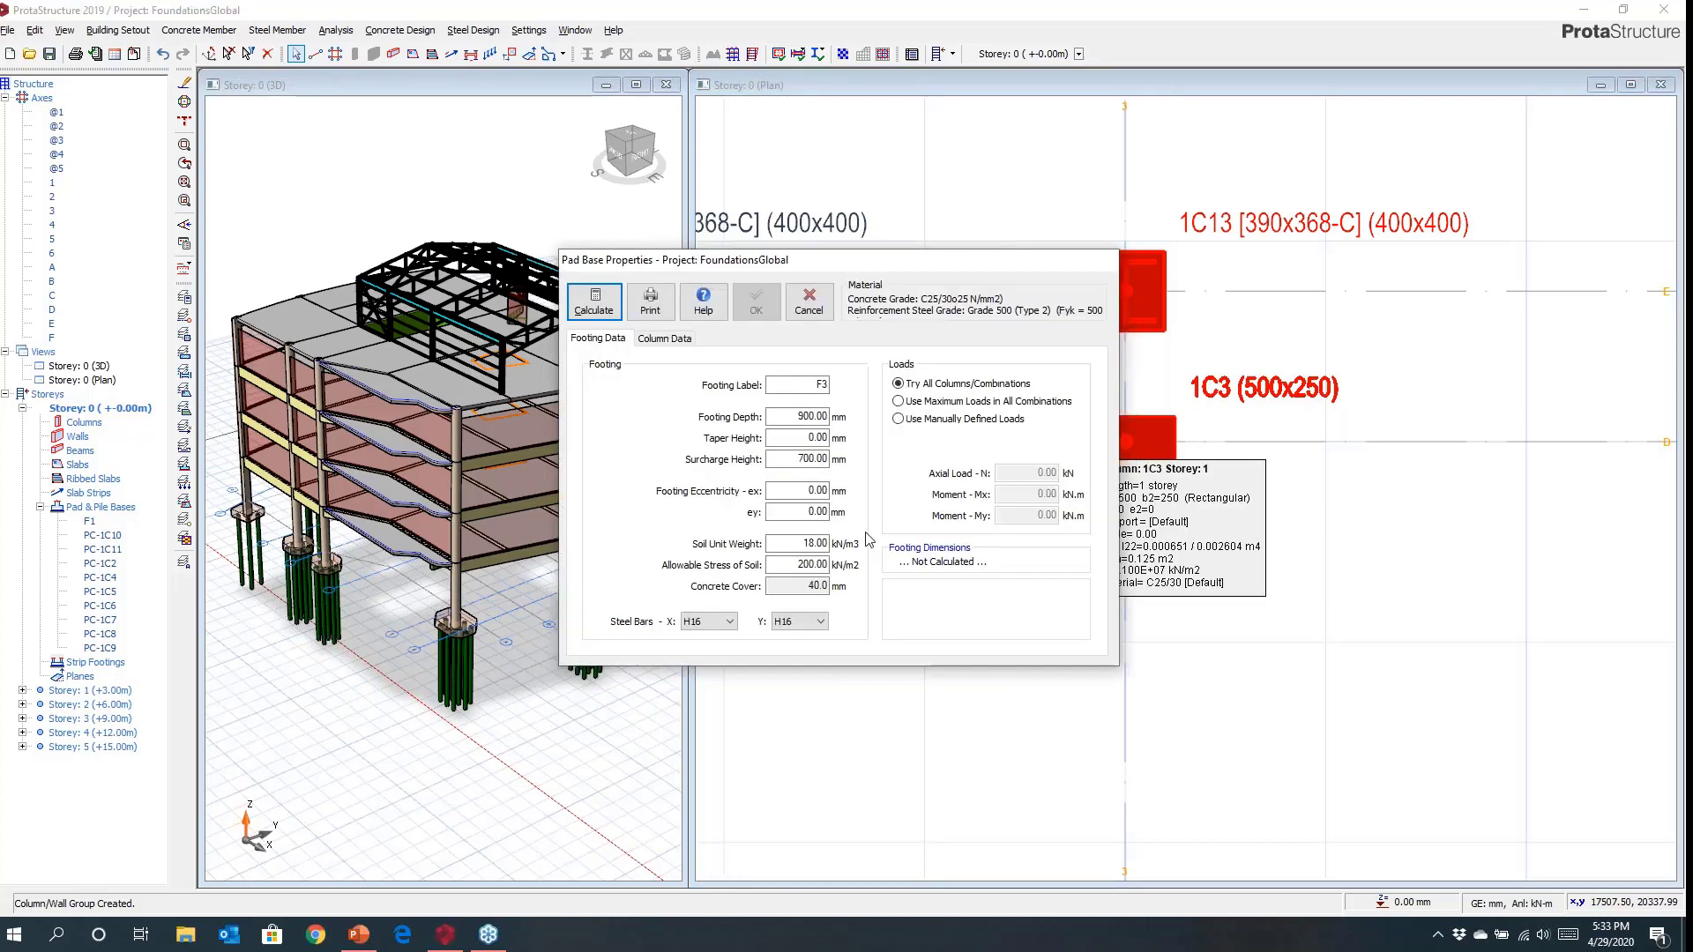
pyautogui.click(605, 307)
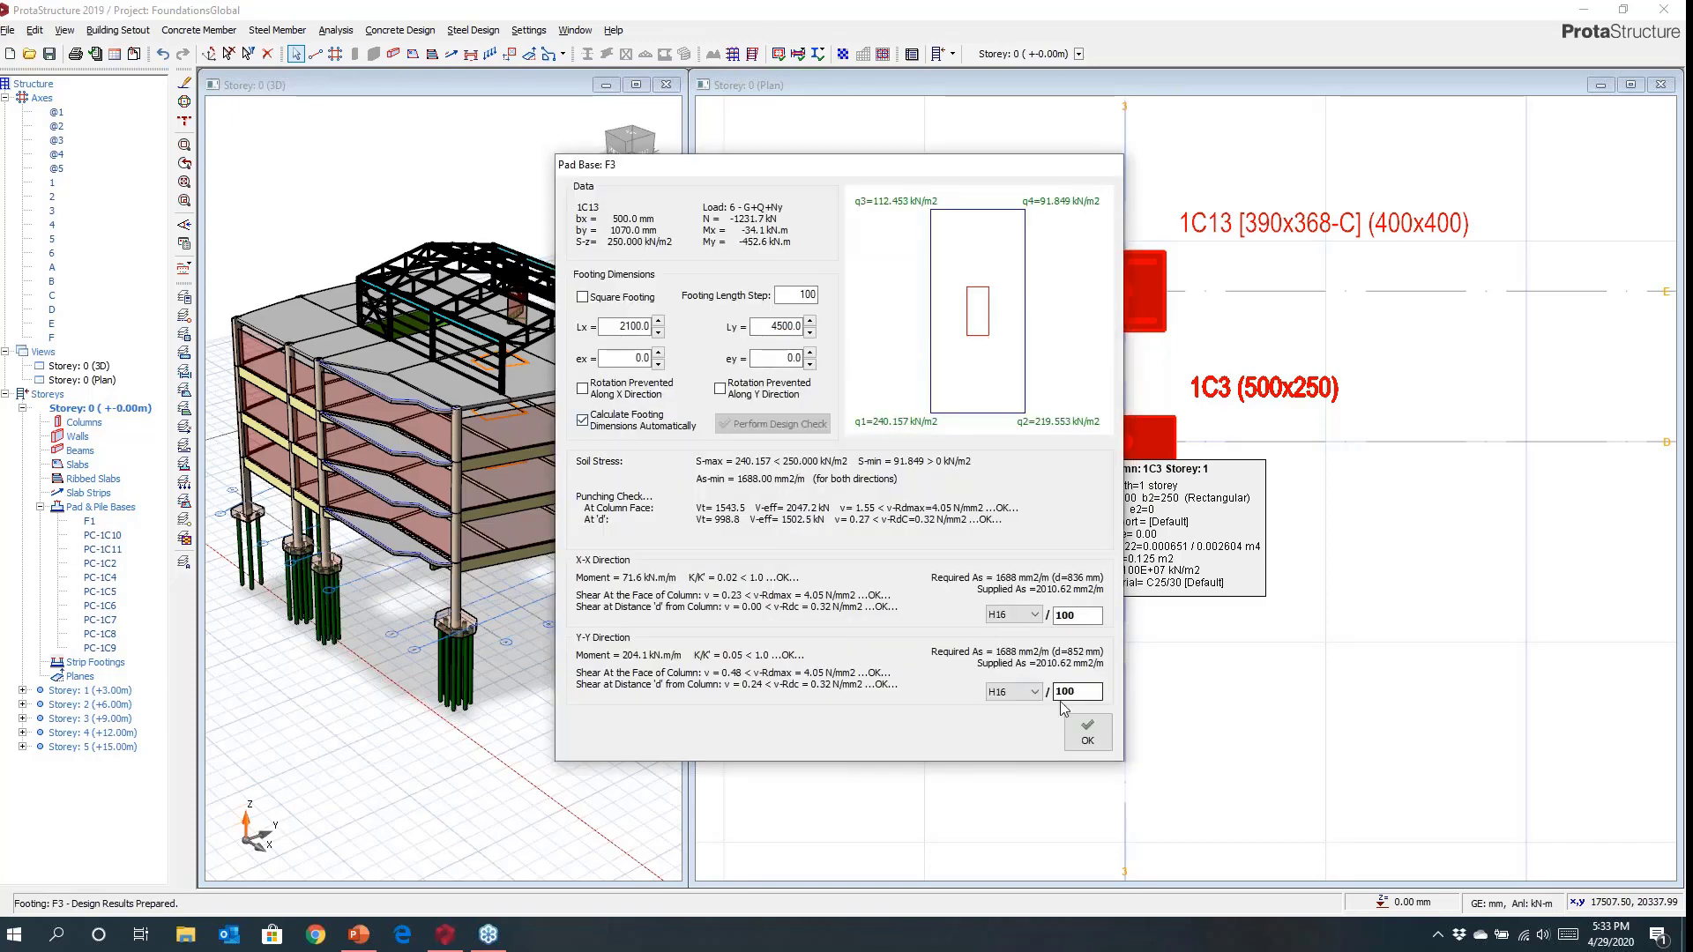
pyautogui.click(1087, 732)
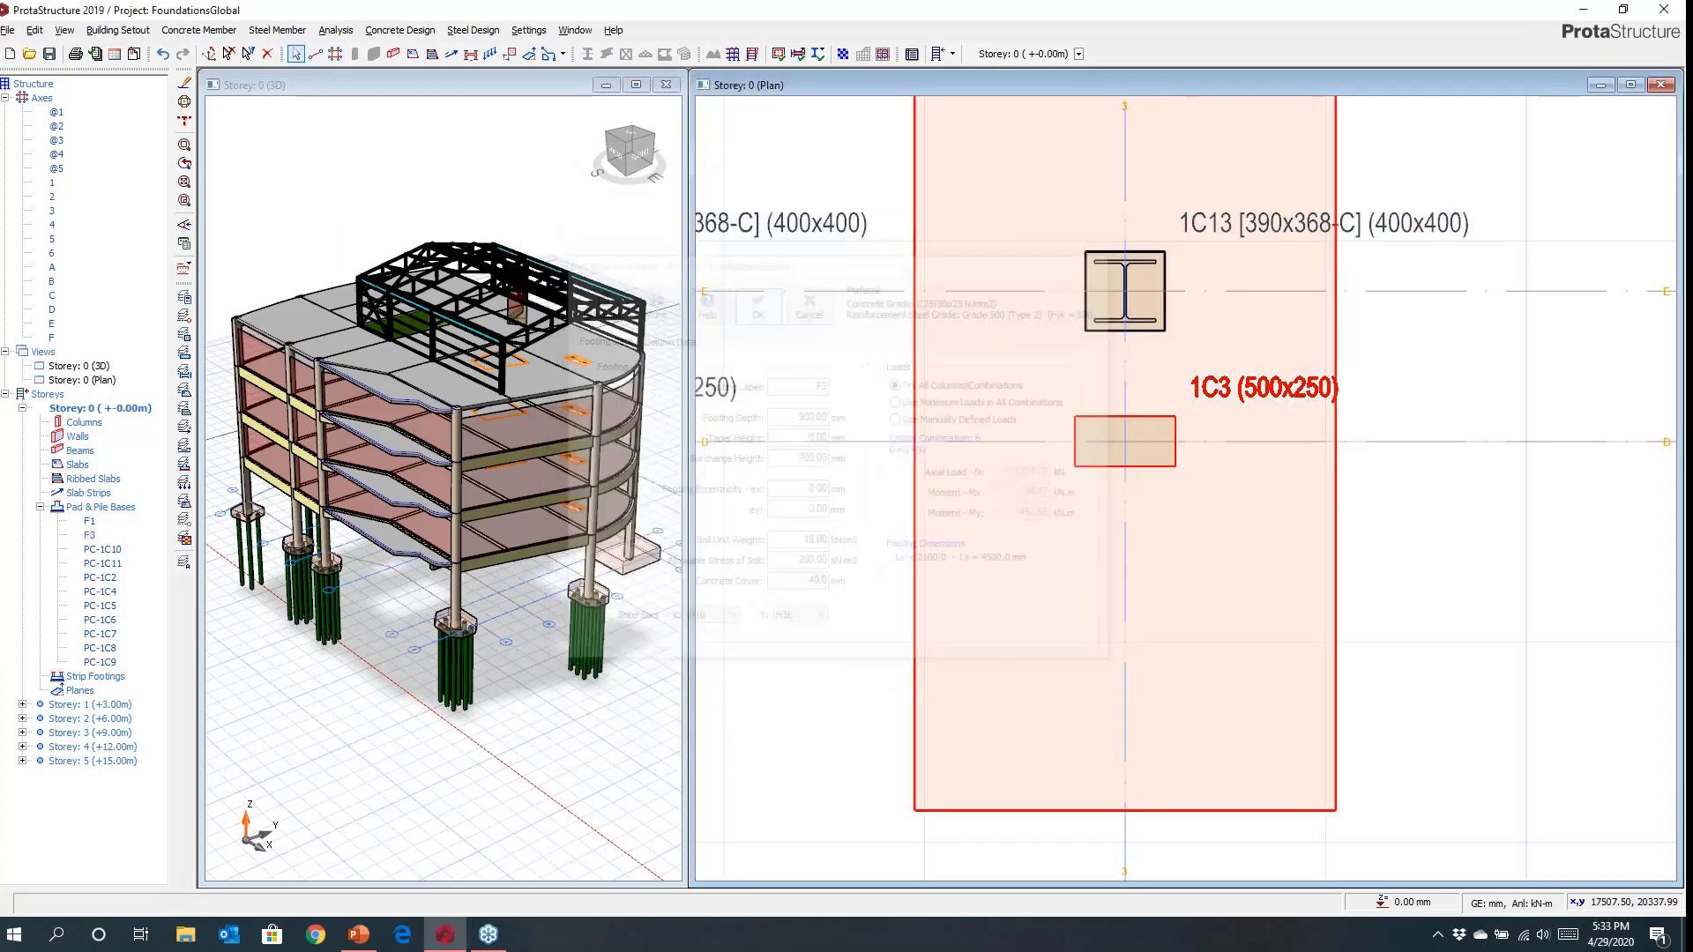
# Draw a 500x800 mm foundation beam with zero eccentricity along axis F between columns 1C14 and 1C15.
pyautogui.scroll(-4, 1168, 631)
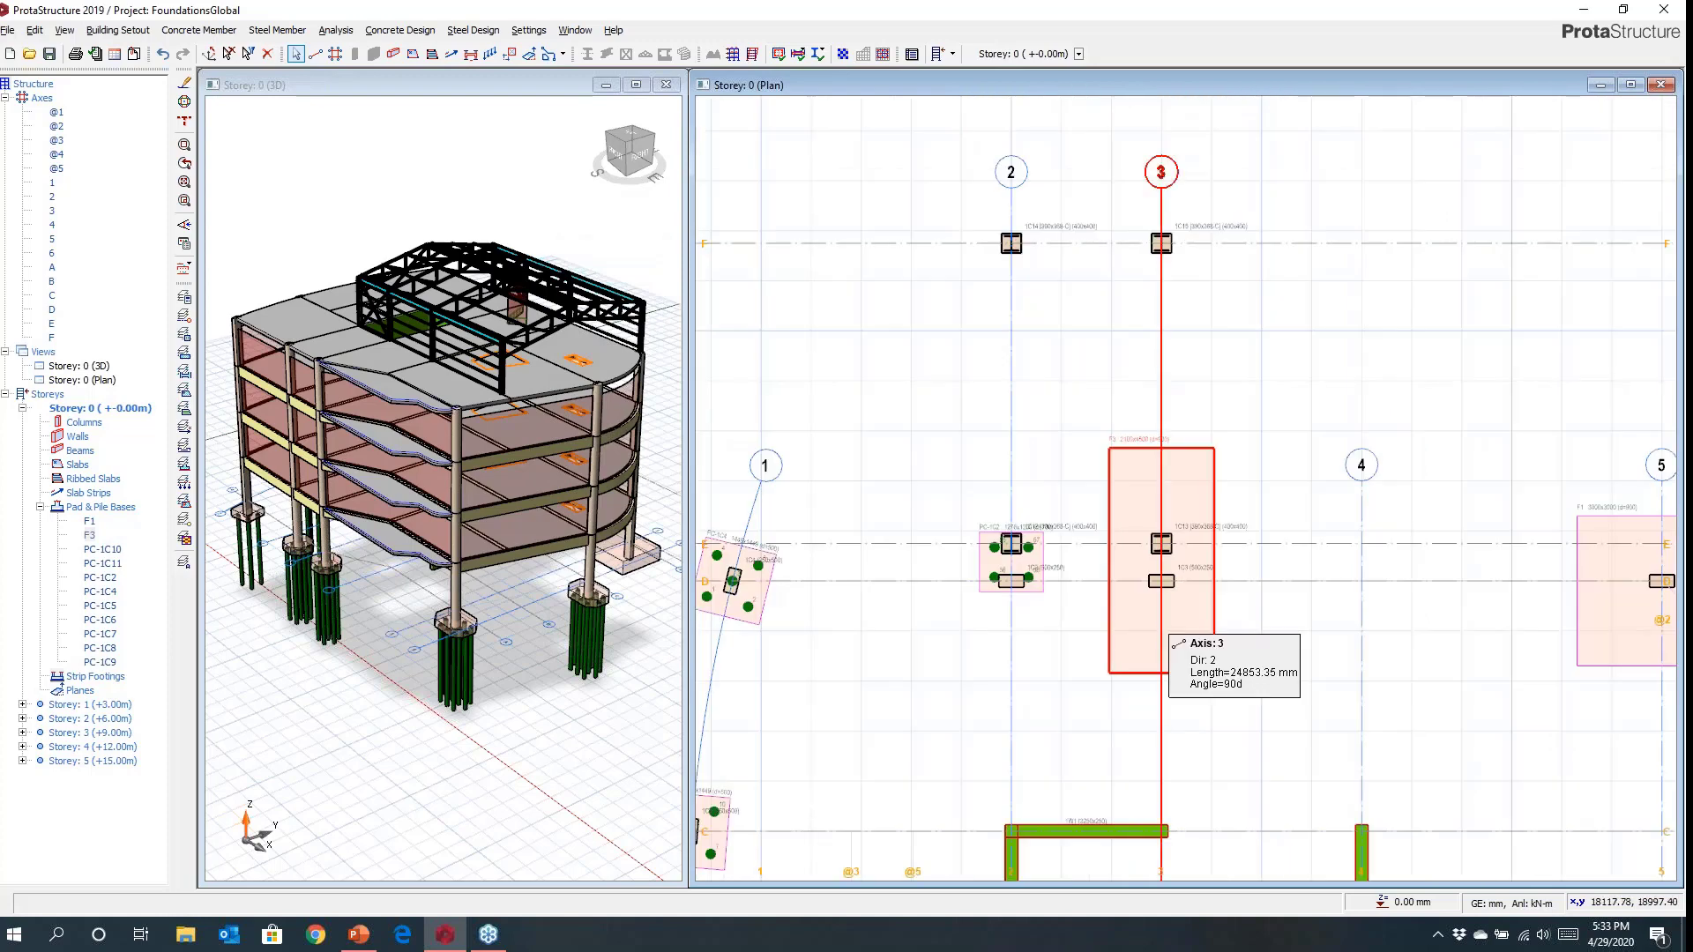
pyautogui.moveTo(1116, 380); pyautogui.dragTo(1110, 531, button='middle')
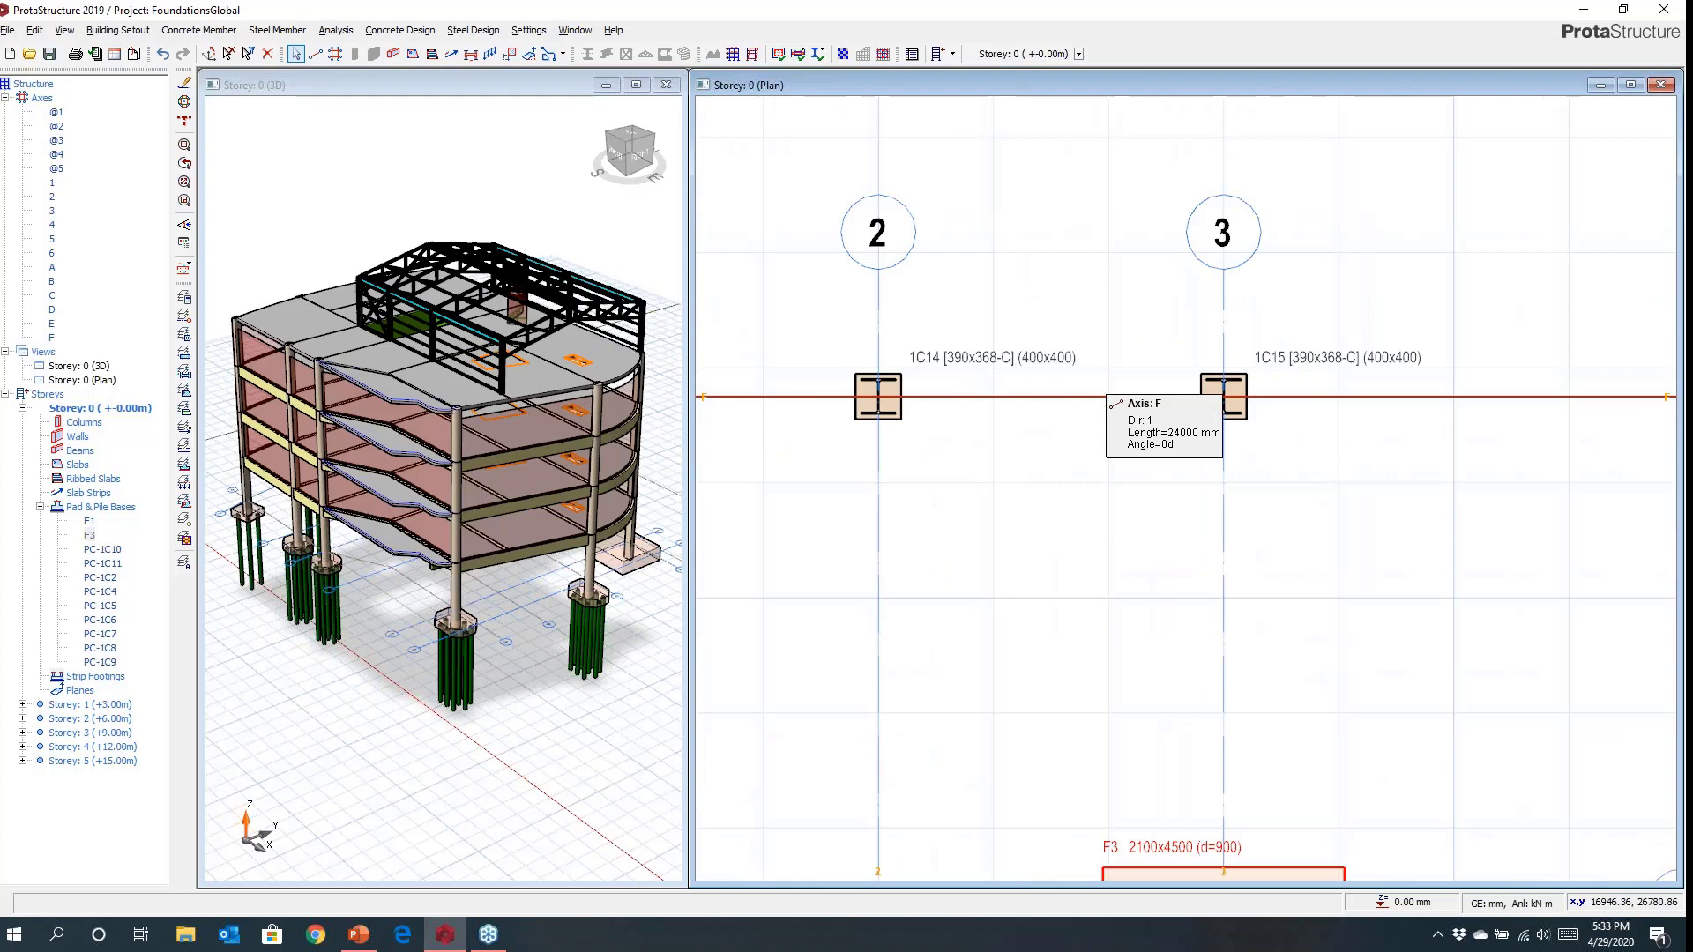
pyautogui.moveTo(1056, 490); pyautogui.dragTo(1116, 478, button='middle')
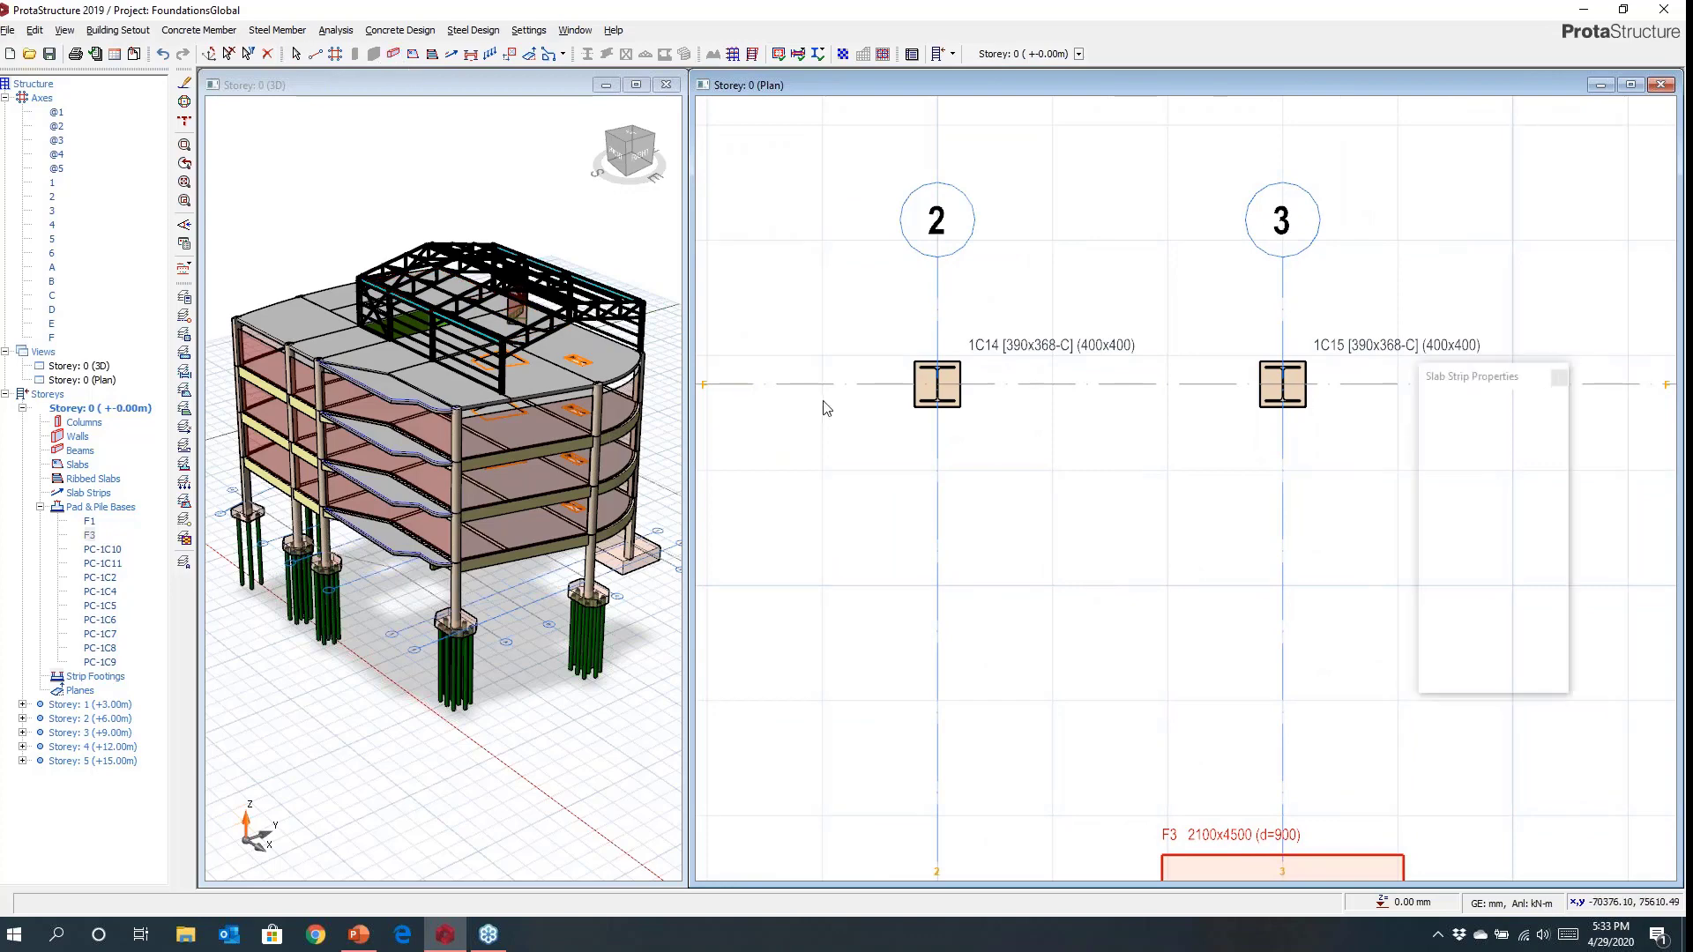
pyautogui.click(1525, 486)
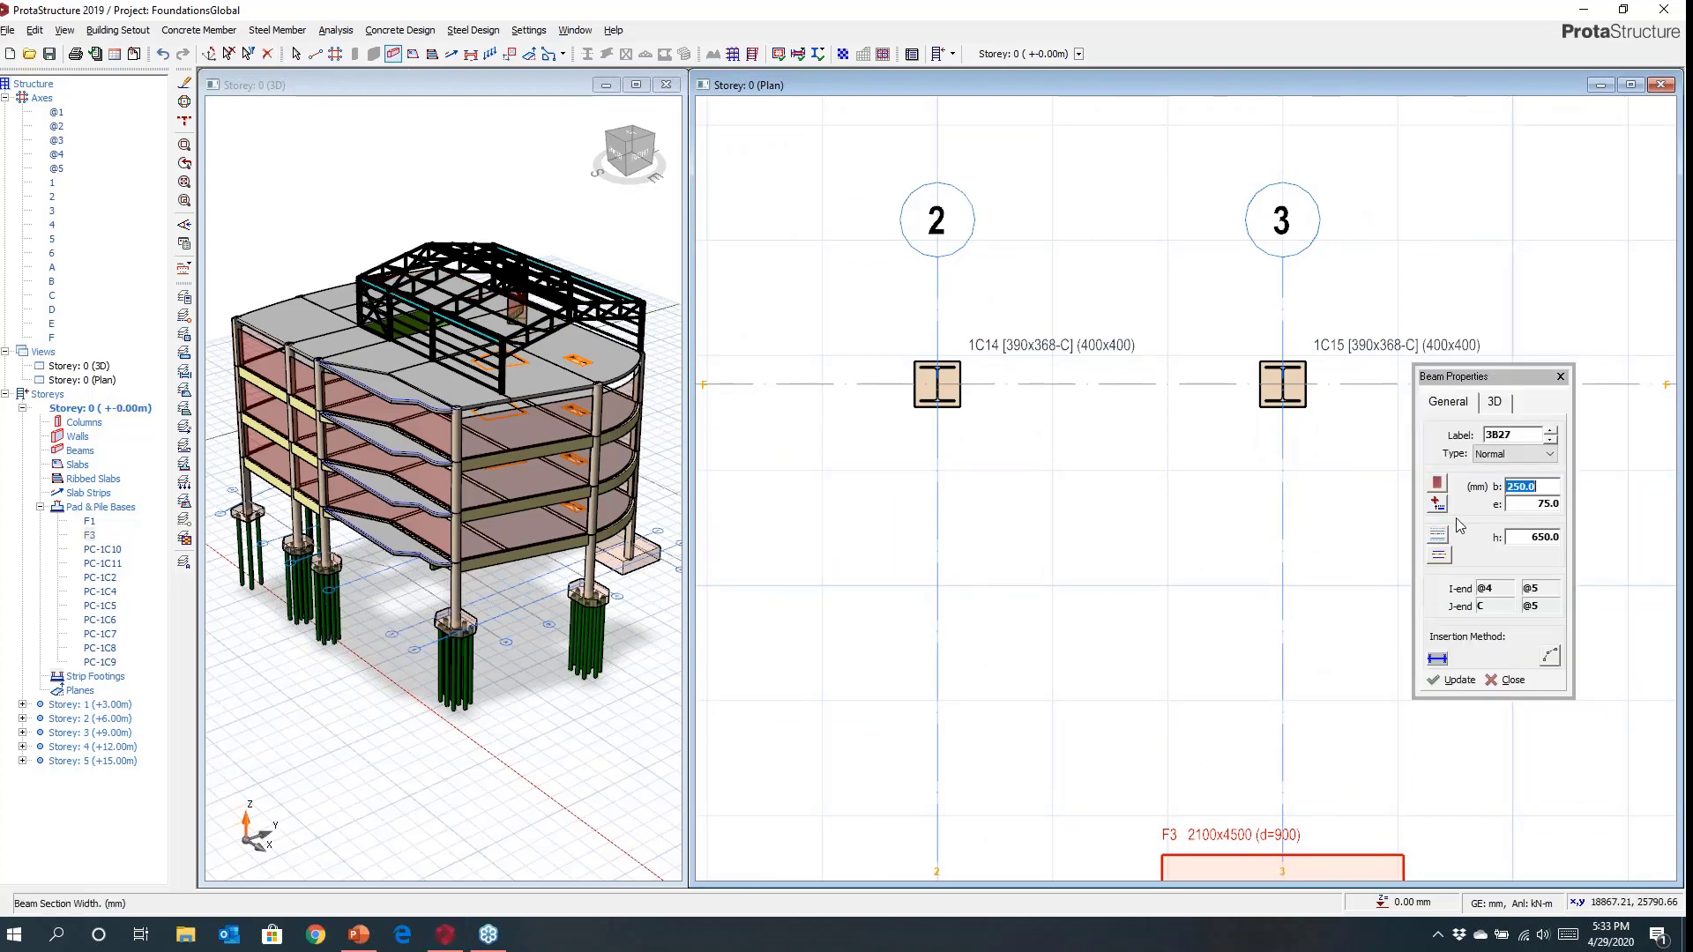
pyautogui.write('500')
pyautogui.press('Tab')
pyautogui.write('0')
pyautogui.press('Tab')
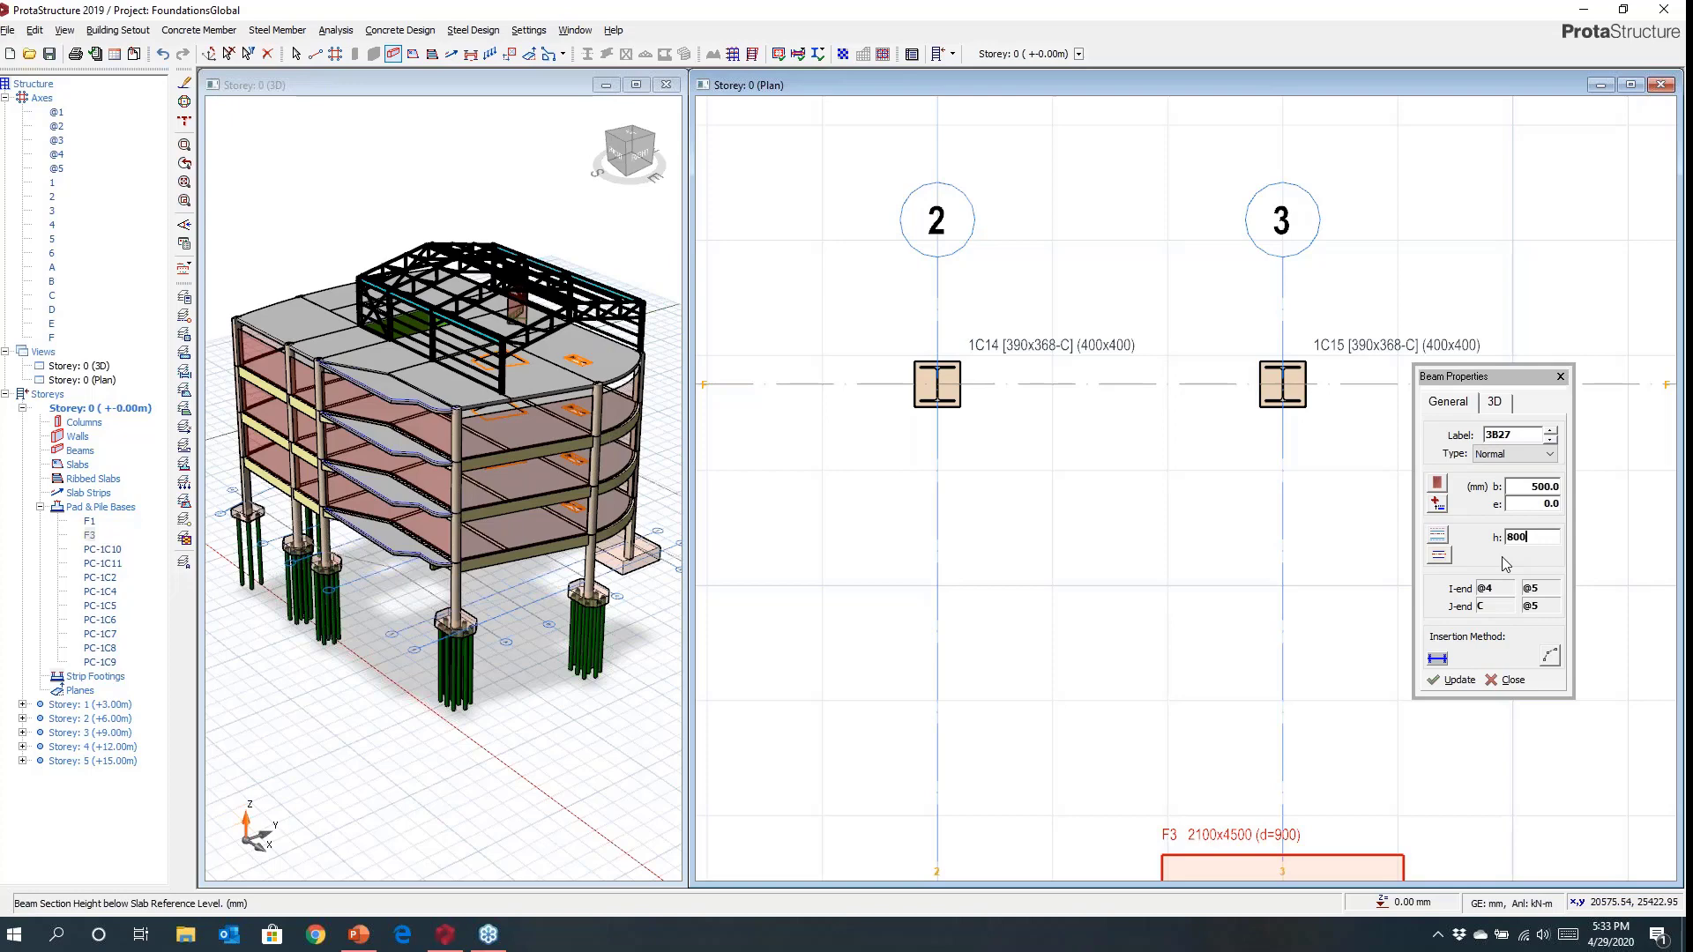
pyautogui.click(936, 384)
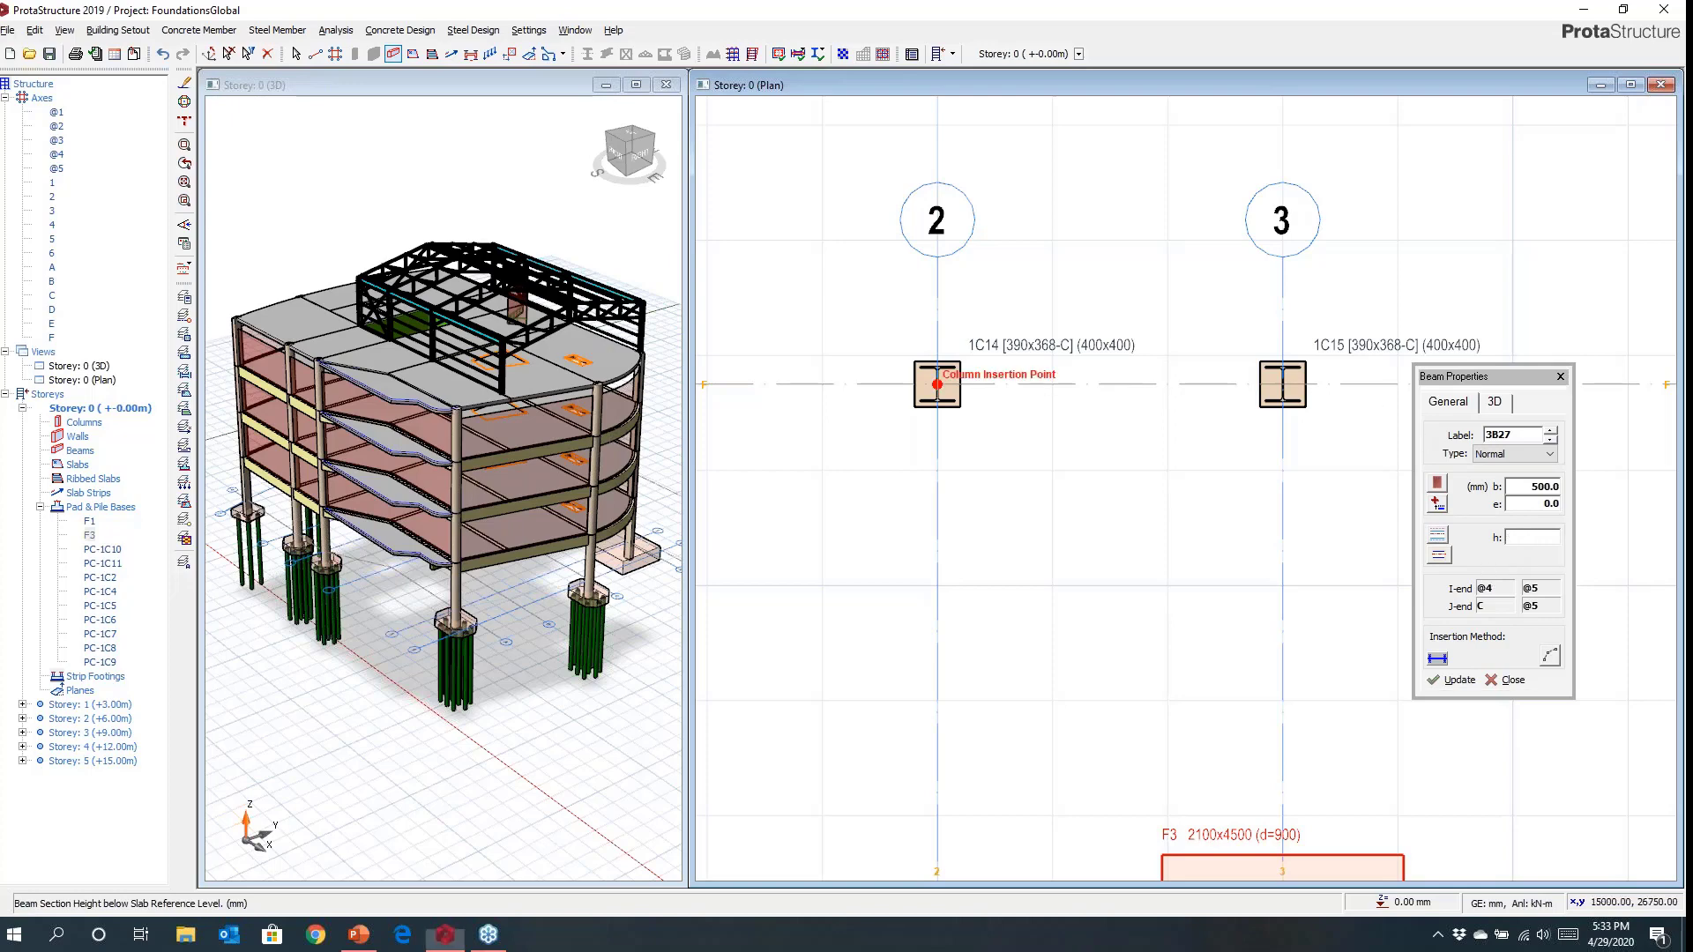
pyautogui.click(1282, 385)
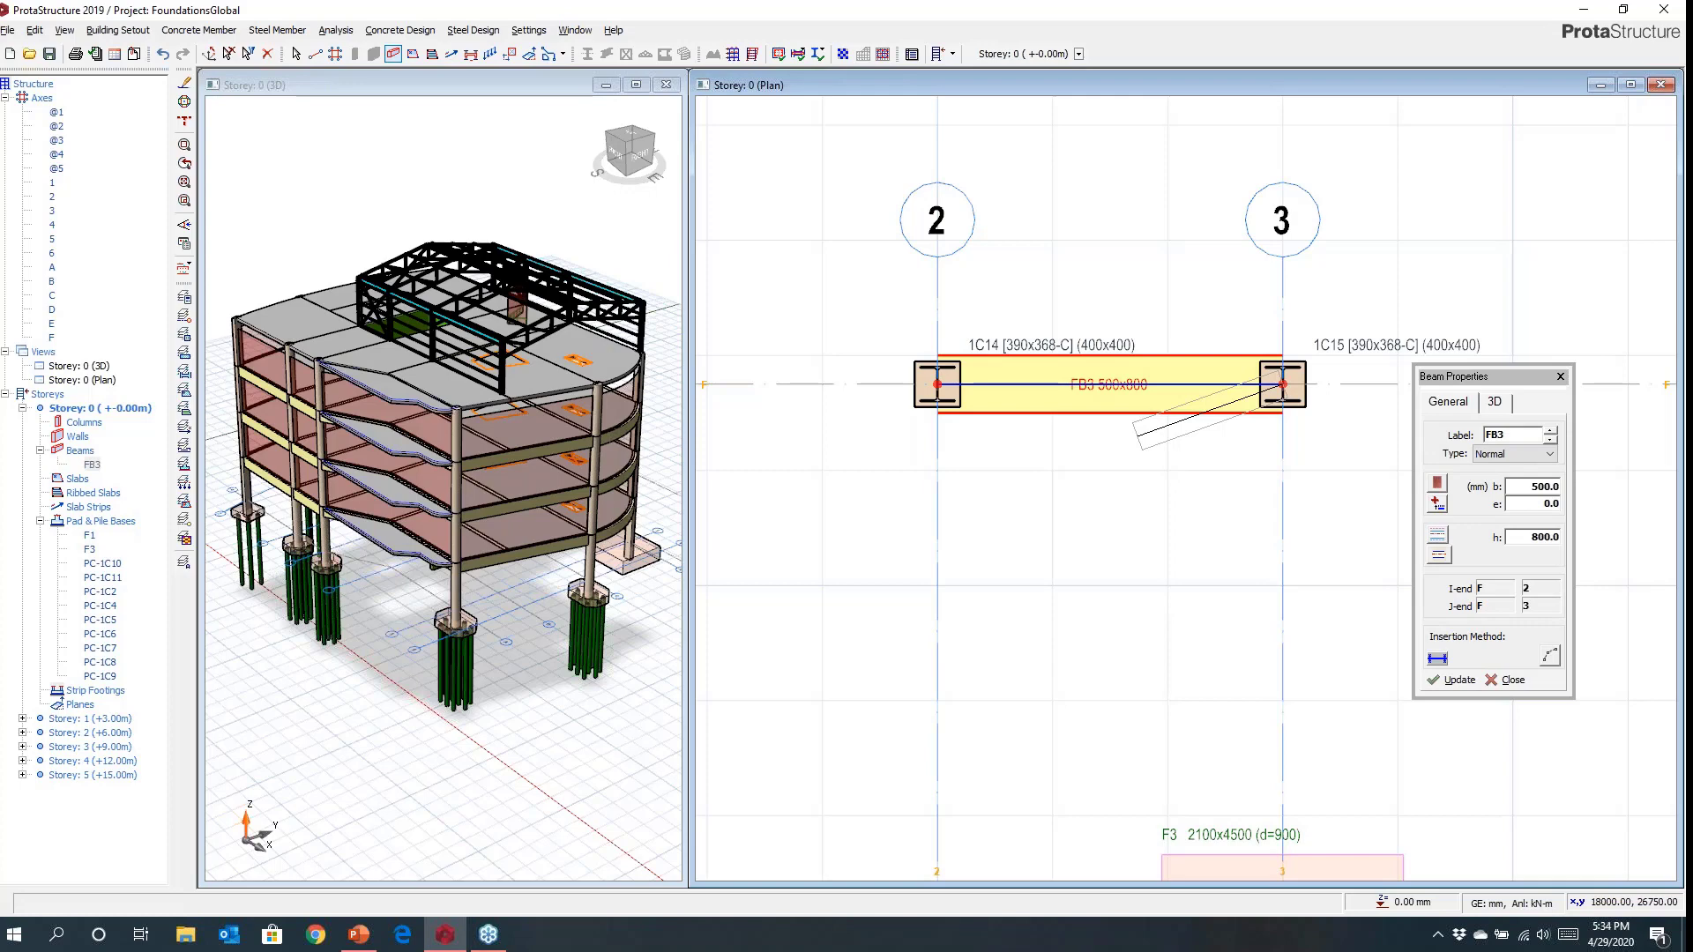
pyautogui.moveTo(1526, 375); pyautogui.dragTo(1524, 377)
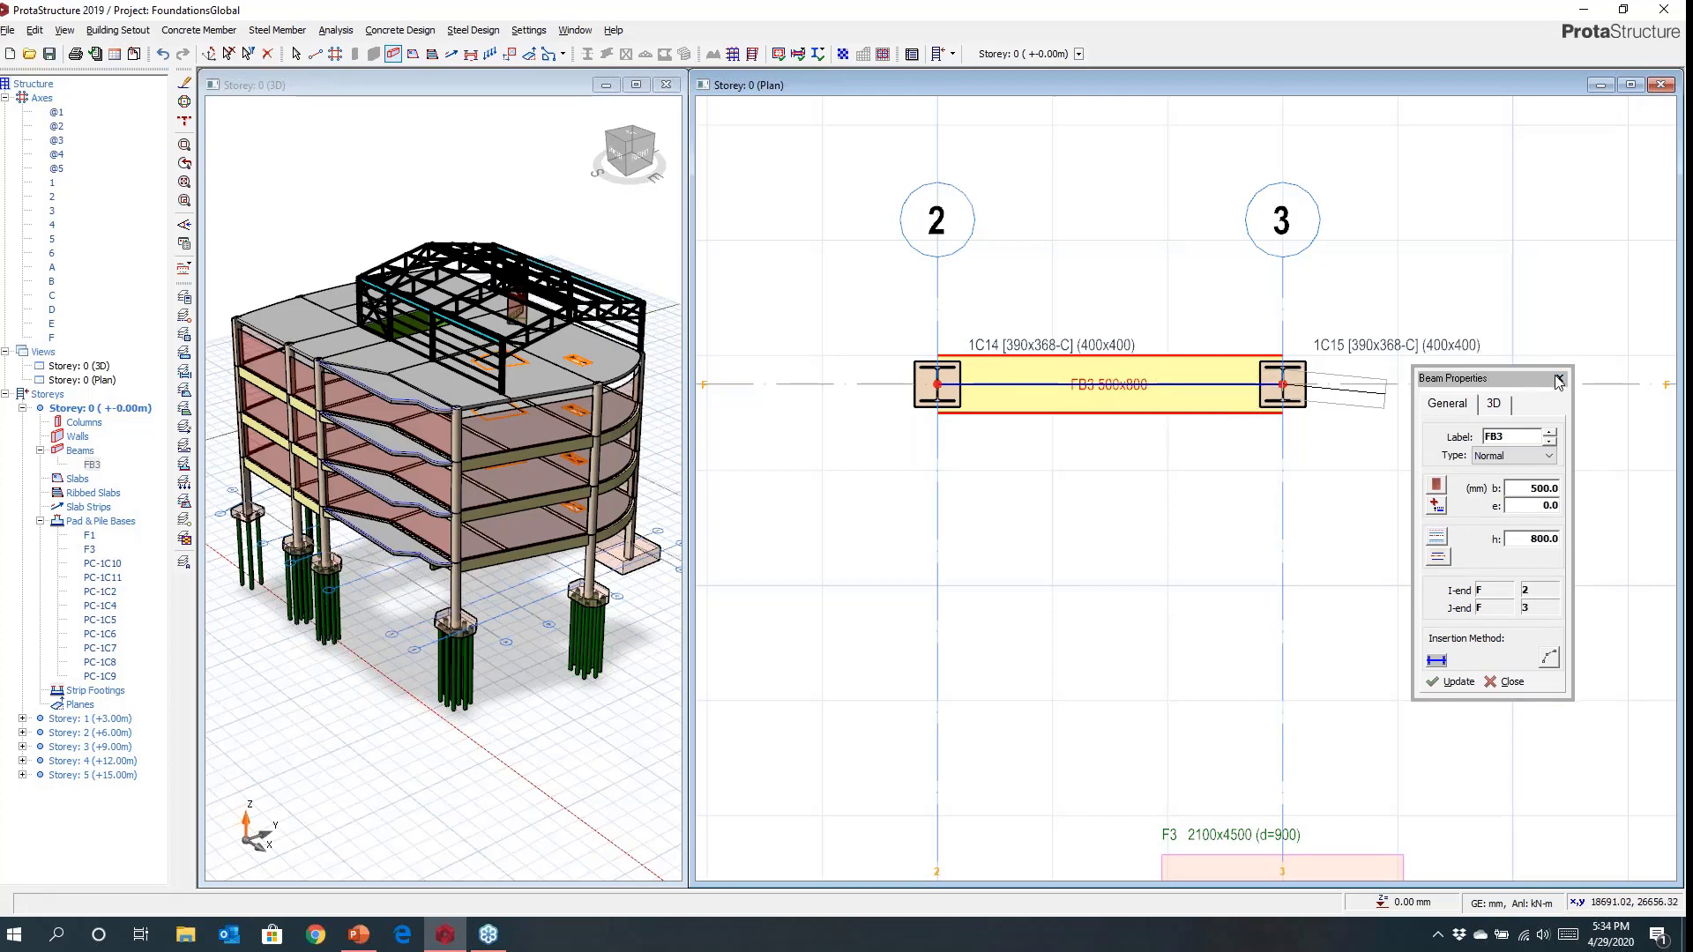
pyautogui.click(1560, 378)
pyautogui.scroll(2, 1109, 356)
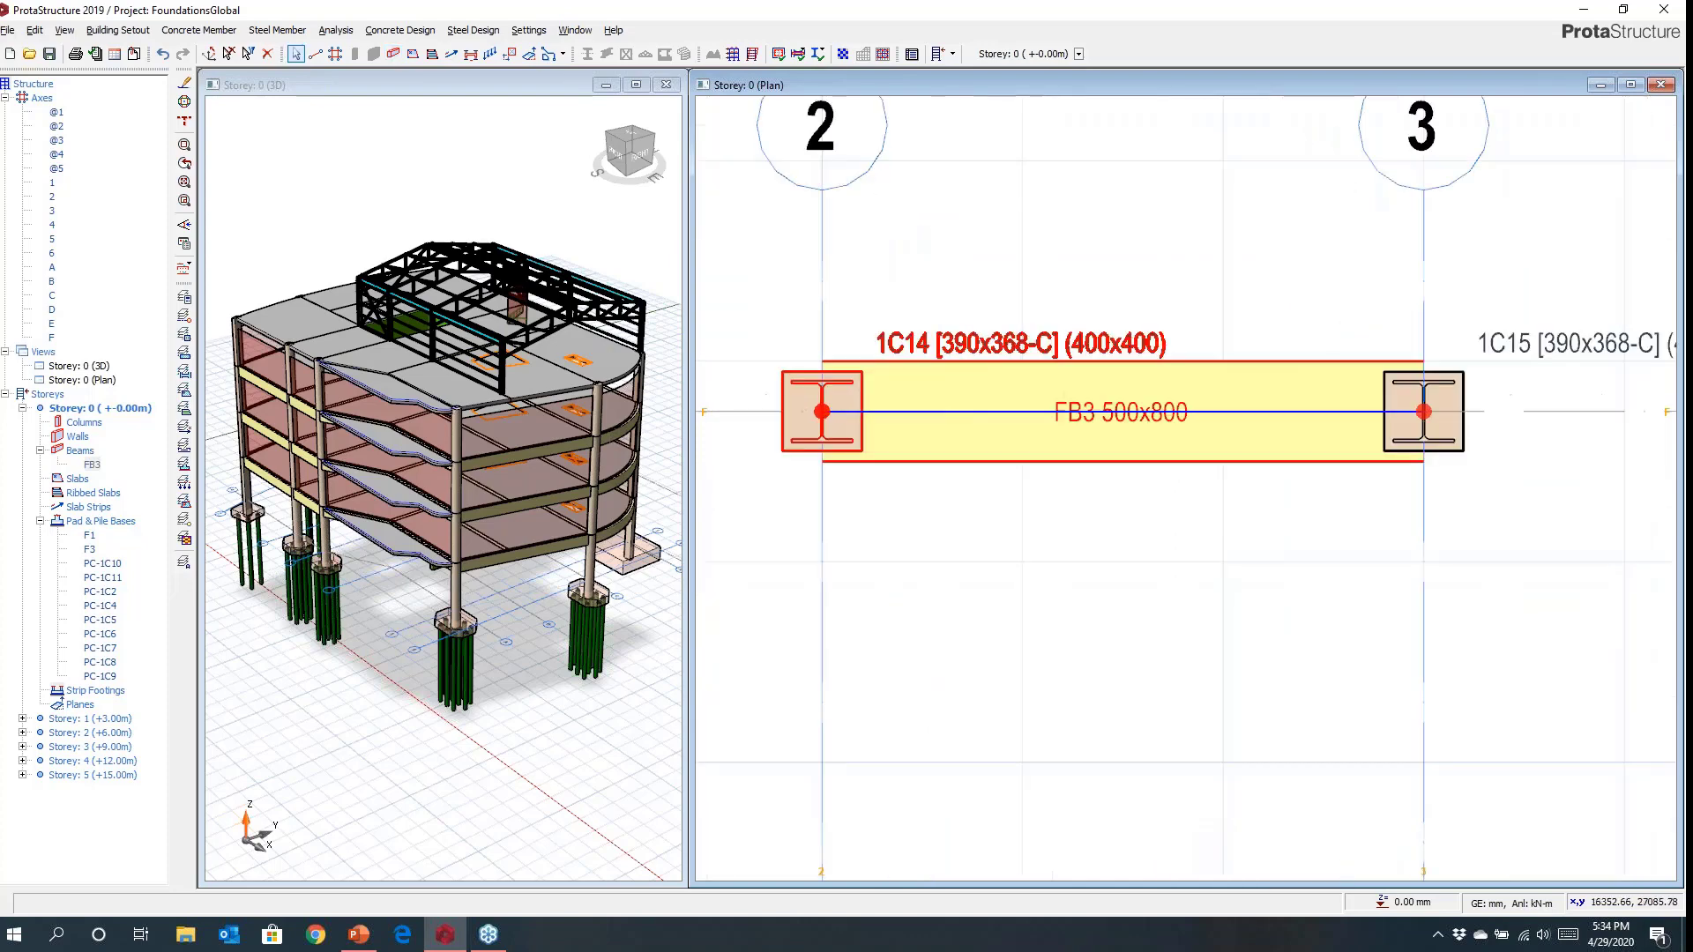
pyautogui.rightClick(1104, 351)
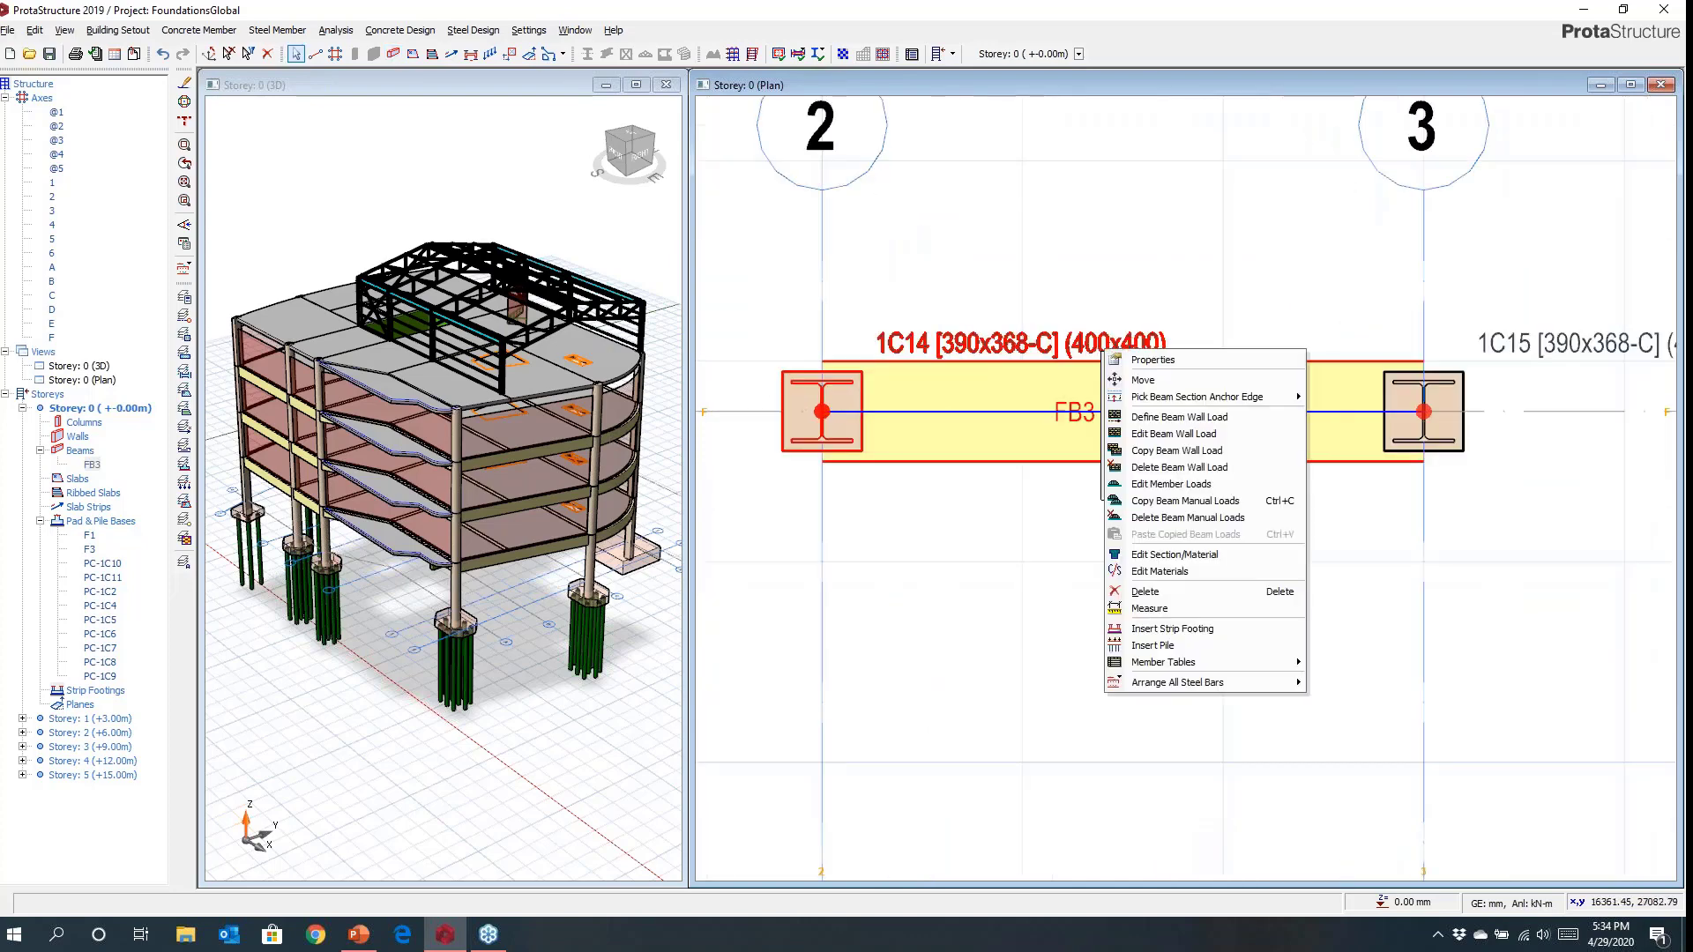
pyautogui.click(1178, 629)
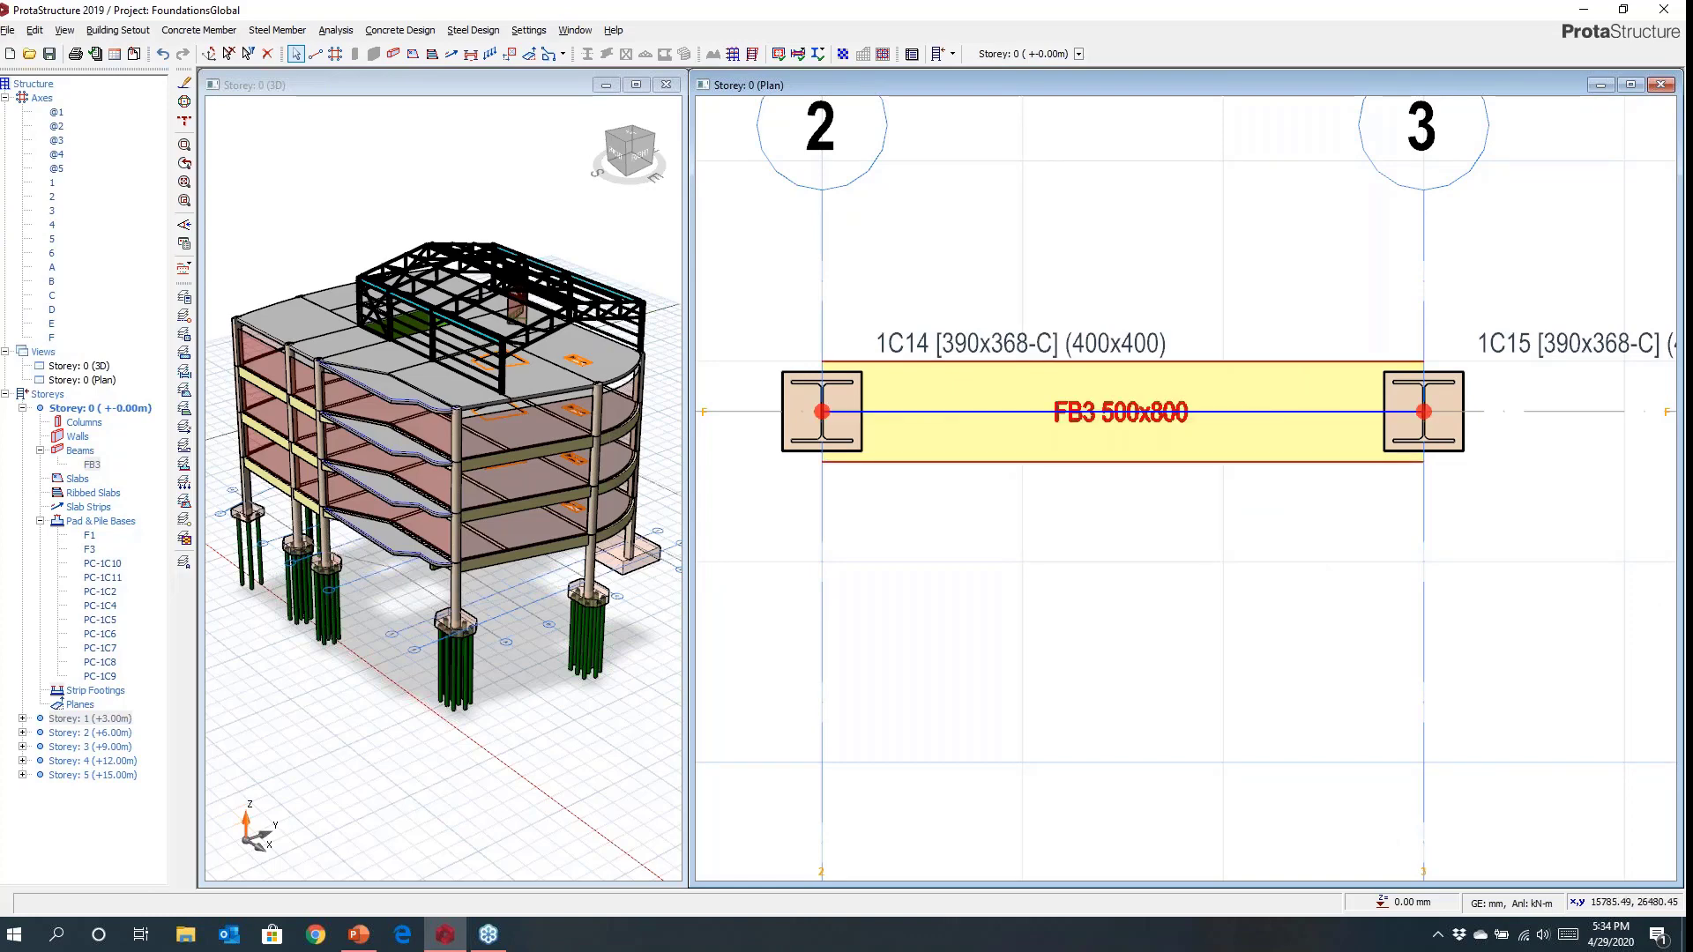
pyautogui.scroll(-2, 1026, 494)
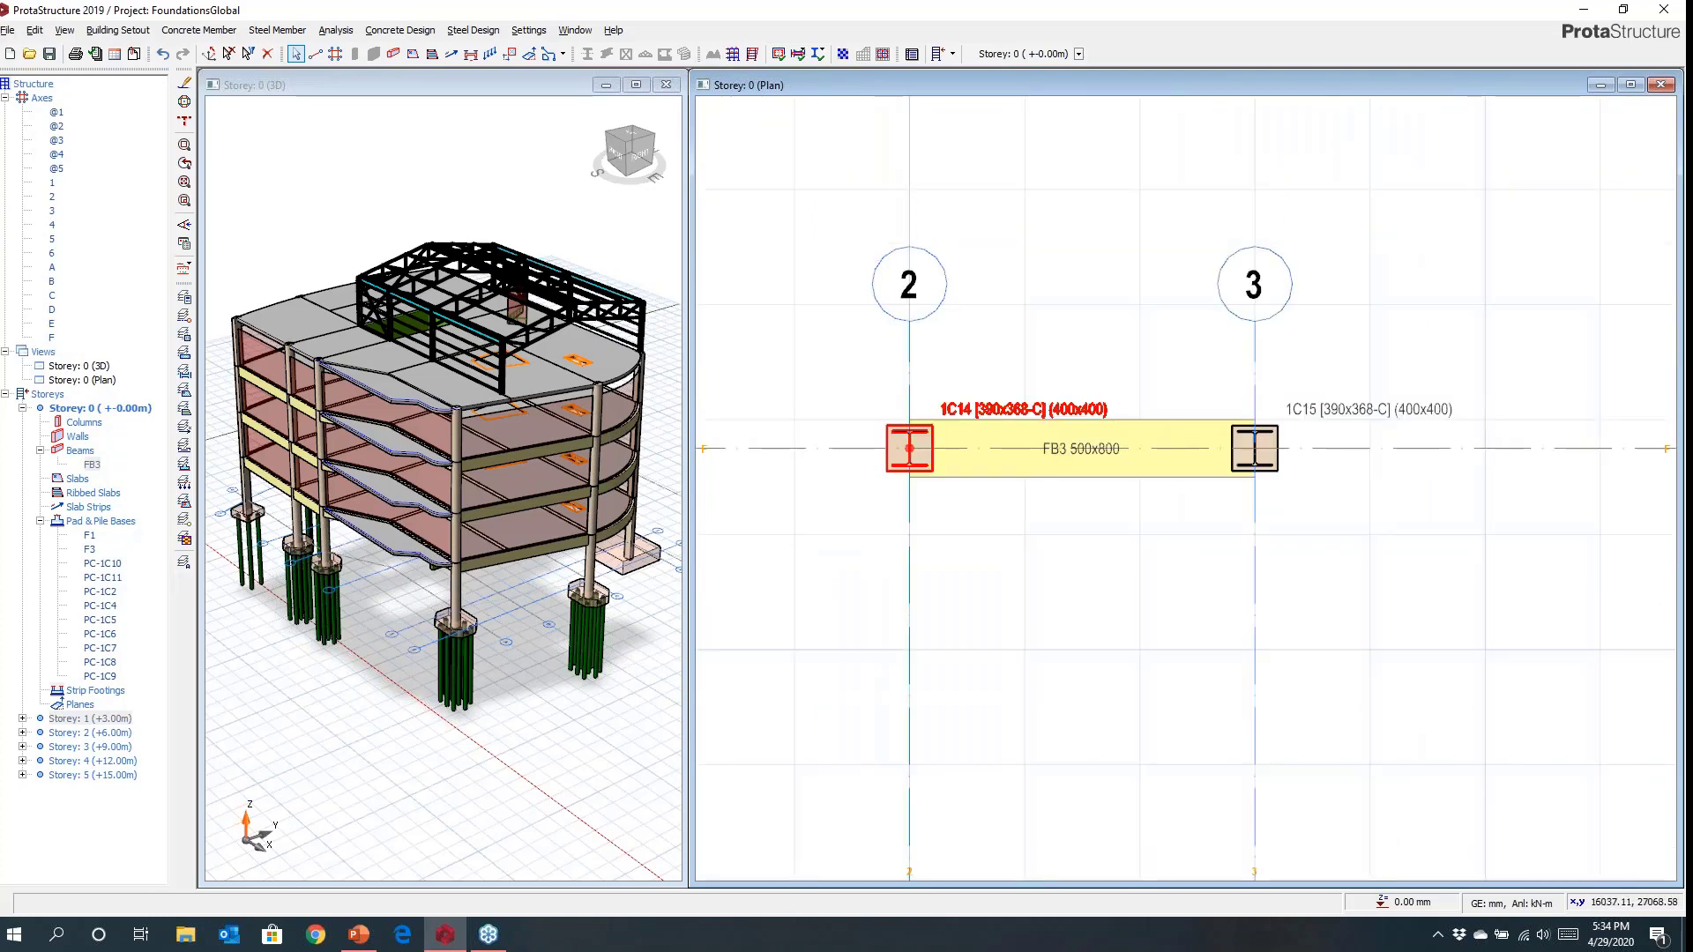
pyautogui.click(1025, 411)
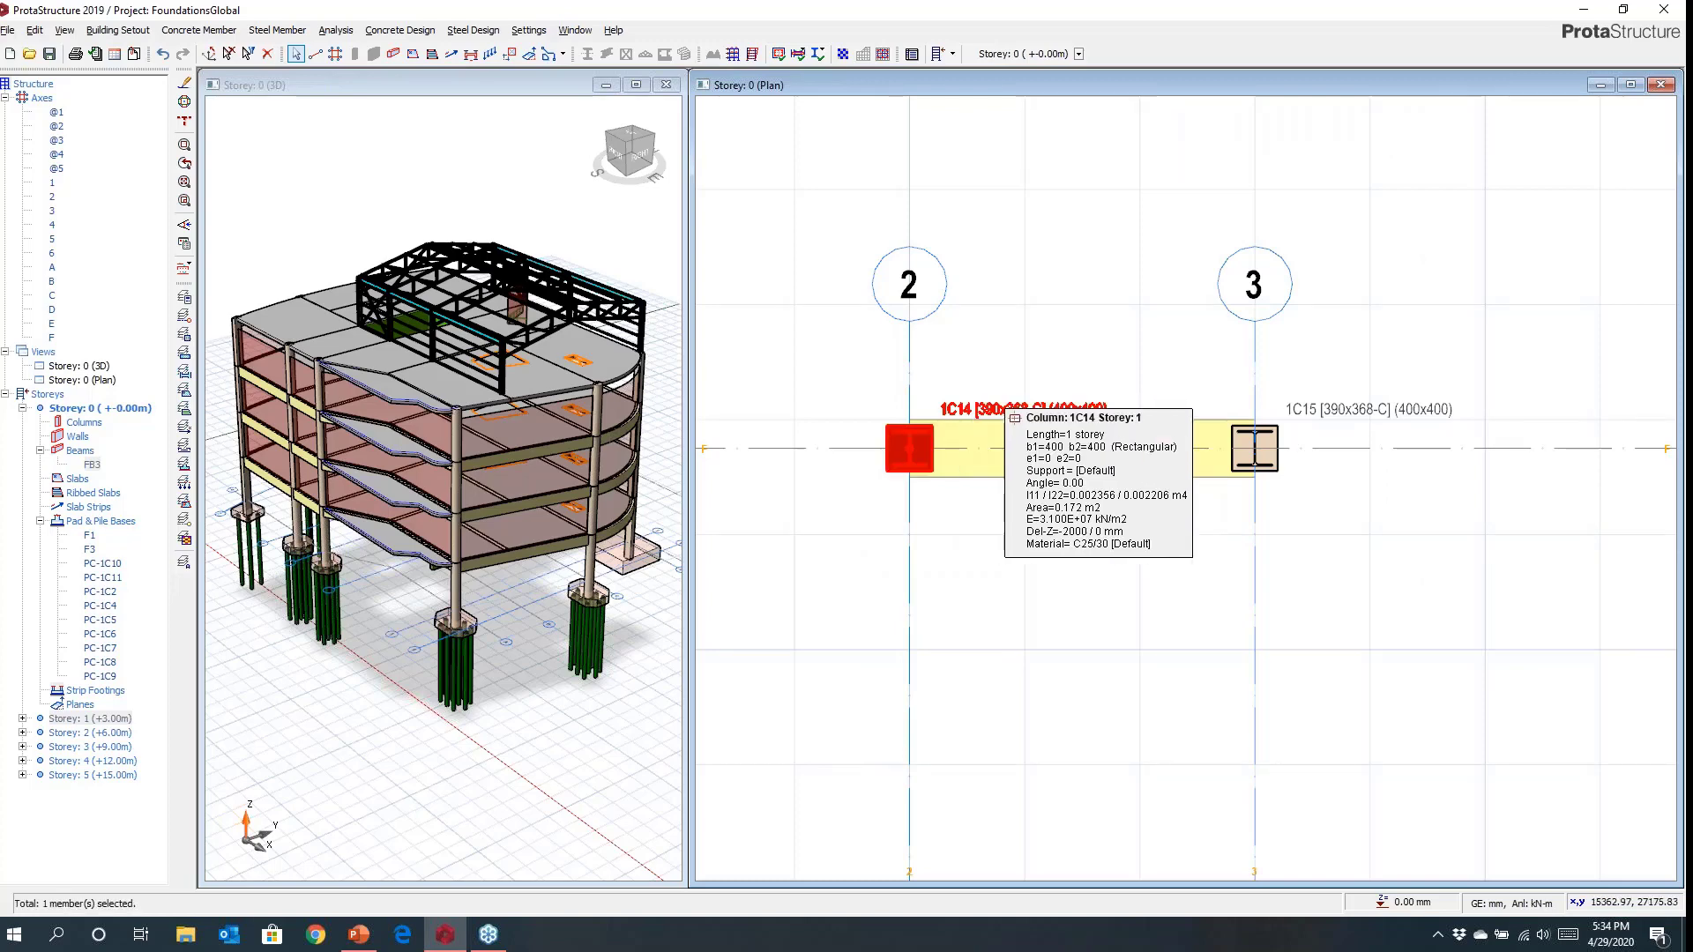
pyautogui.rightClick(1070, 413)
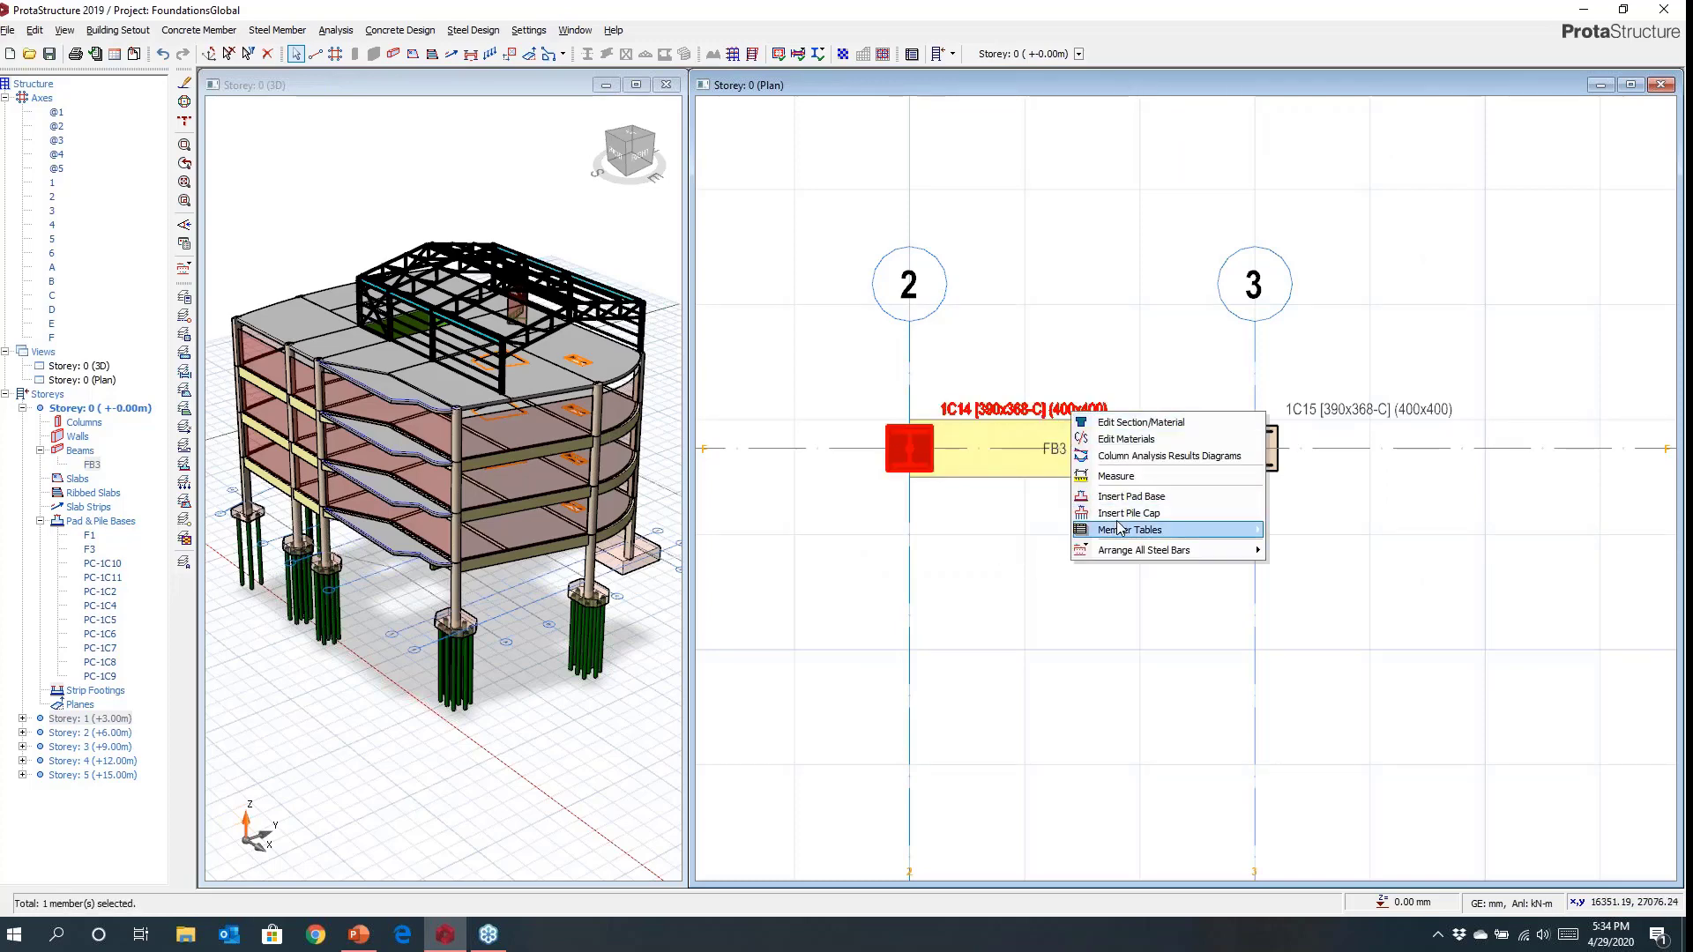
pyautogui.click(1002, 606)
pyautogui.click(1002, 607)
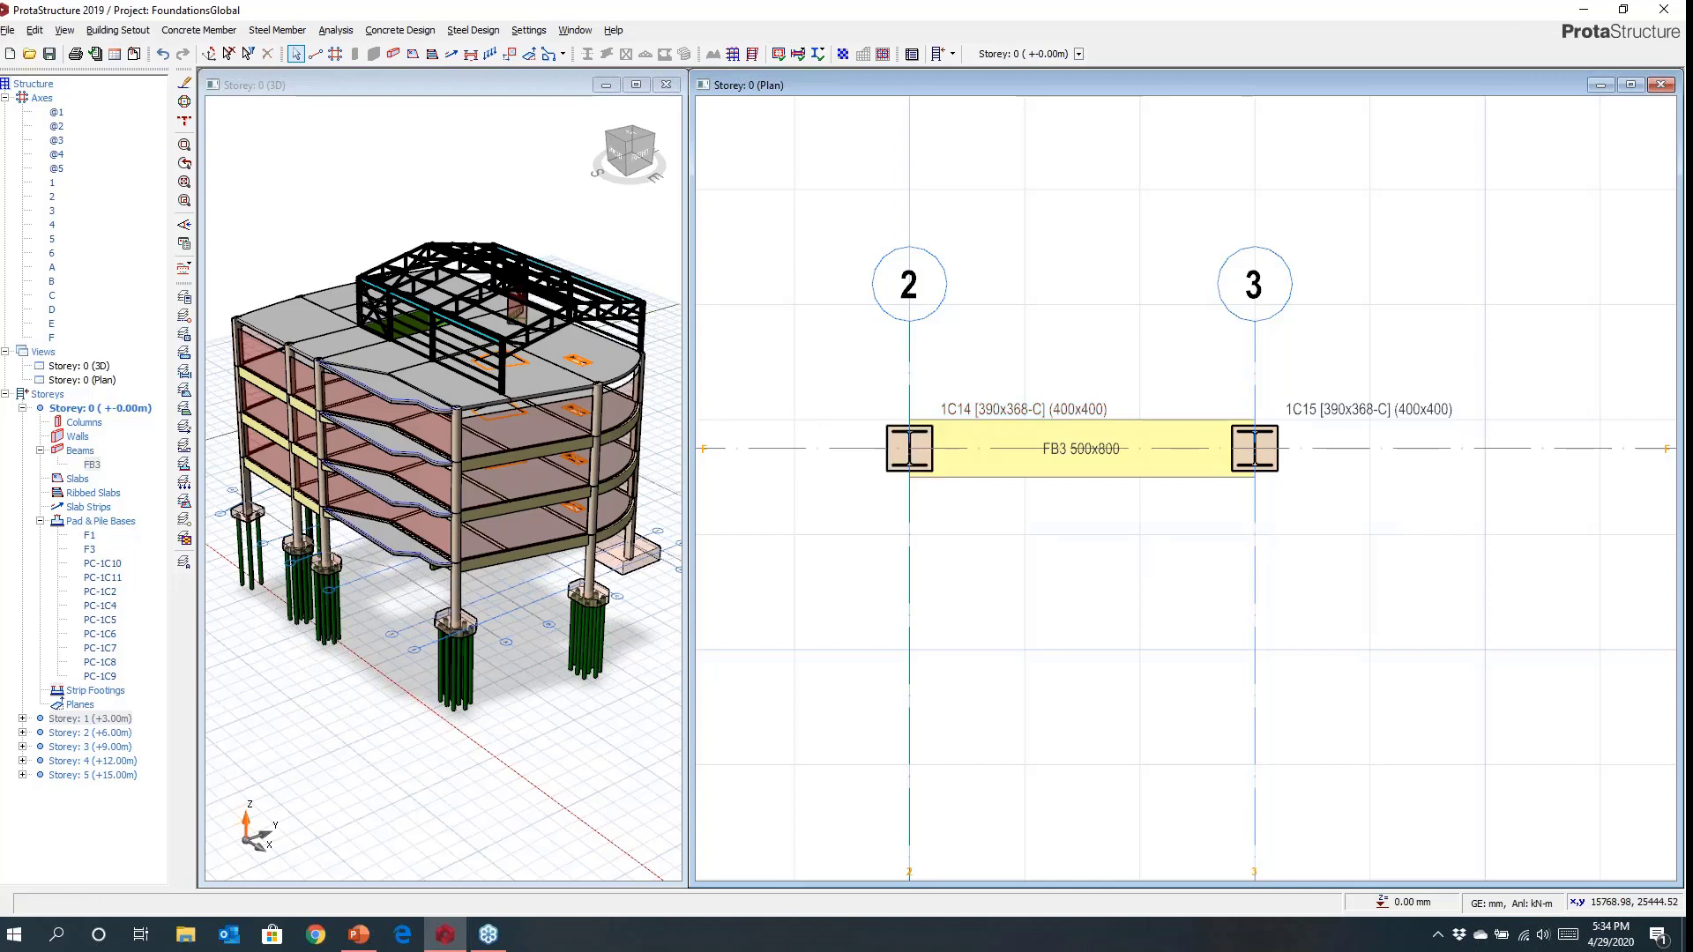
# Start a strip footing on beam FB3 and step its subgrade reaction coefficient from 15000 to 50000 kN/m3 in 3 steps.
pyautogui.rightClick(1079, 419)
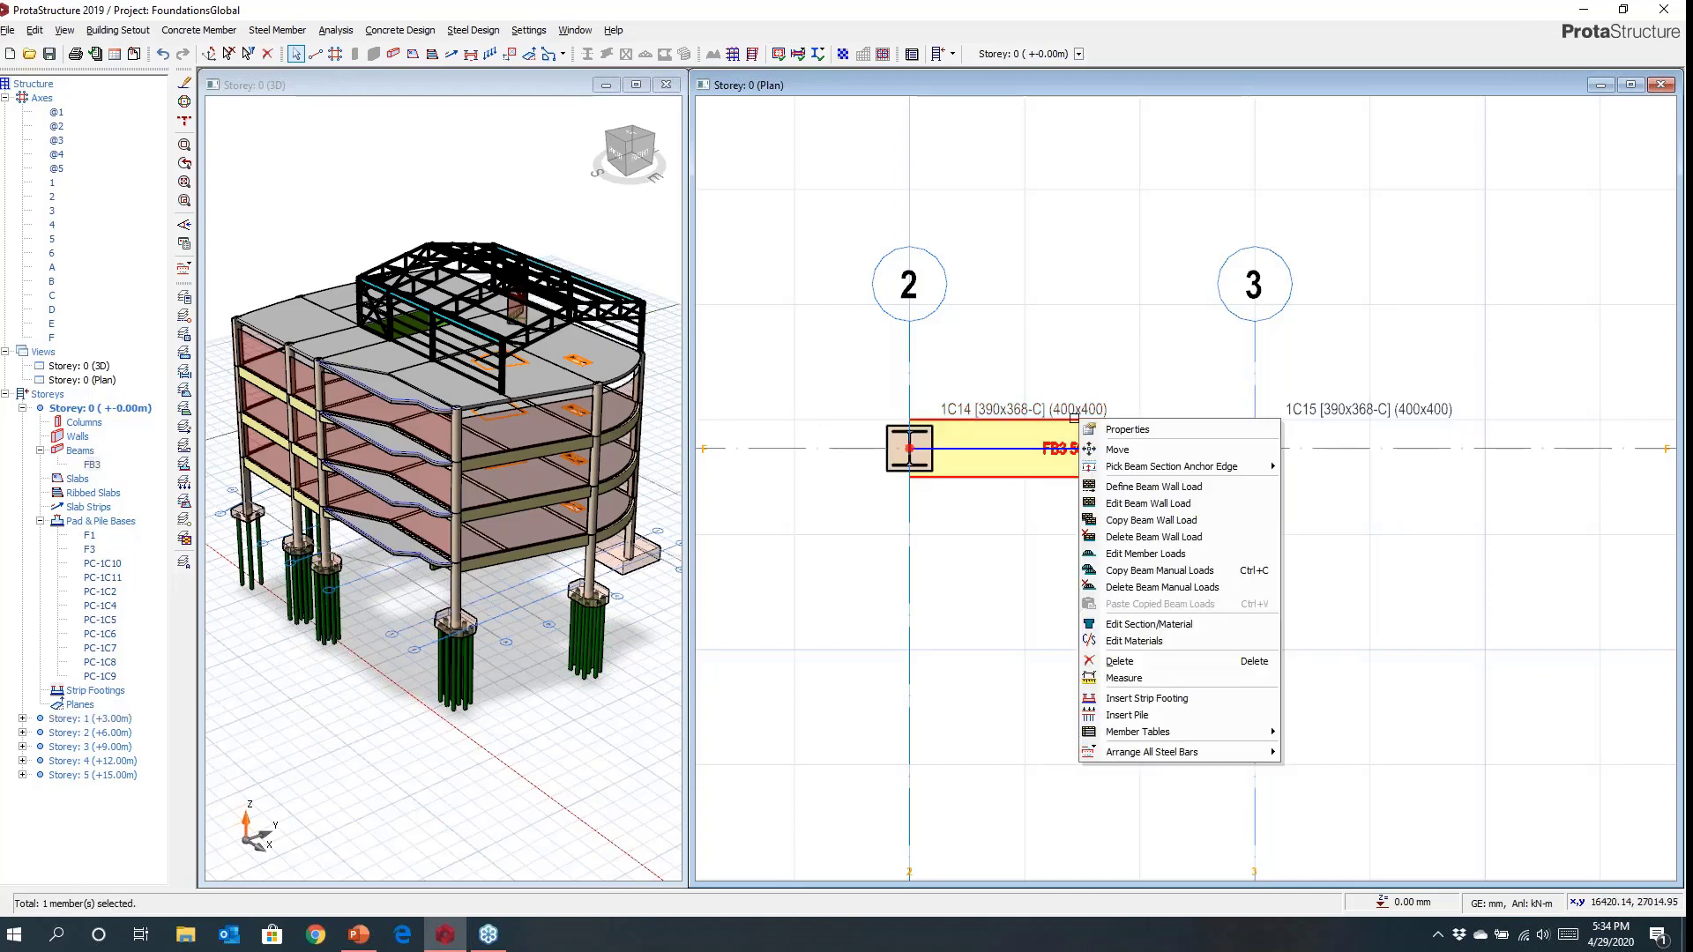
pyautogui.click(1141, 717)
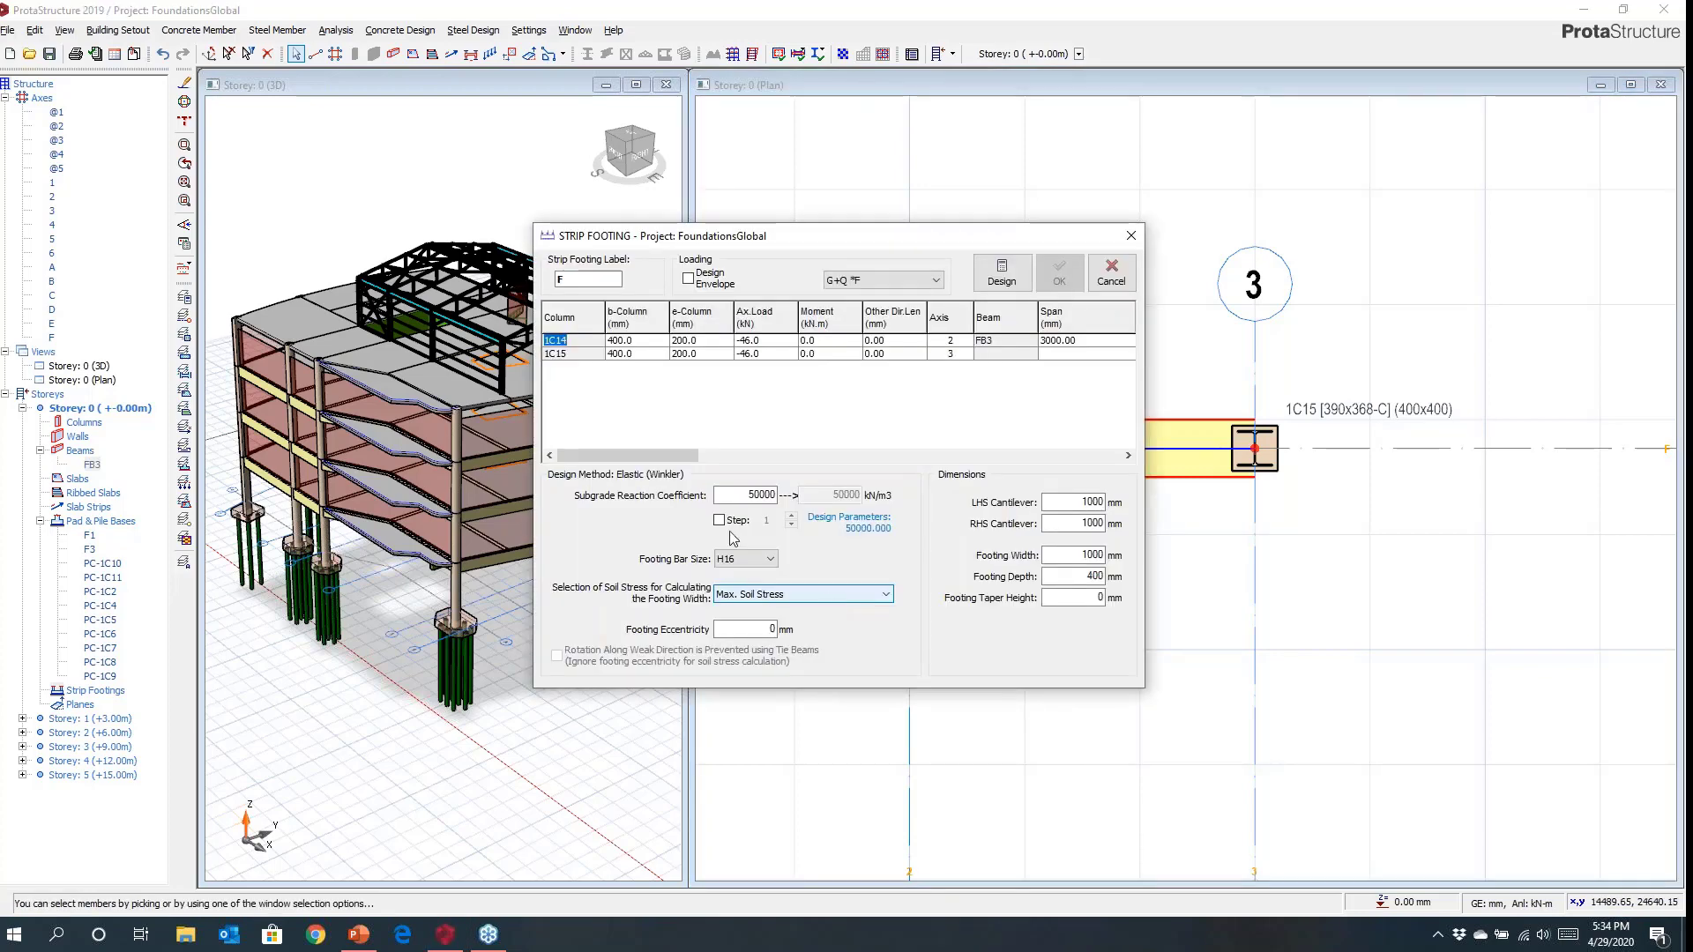
pyautogui.moveTo(930, 238); pyautogui.dragTo(1007, 182)
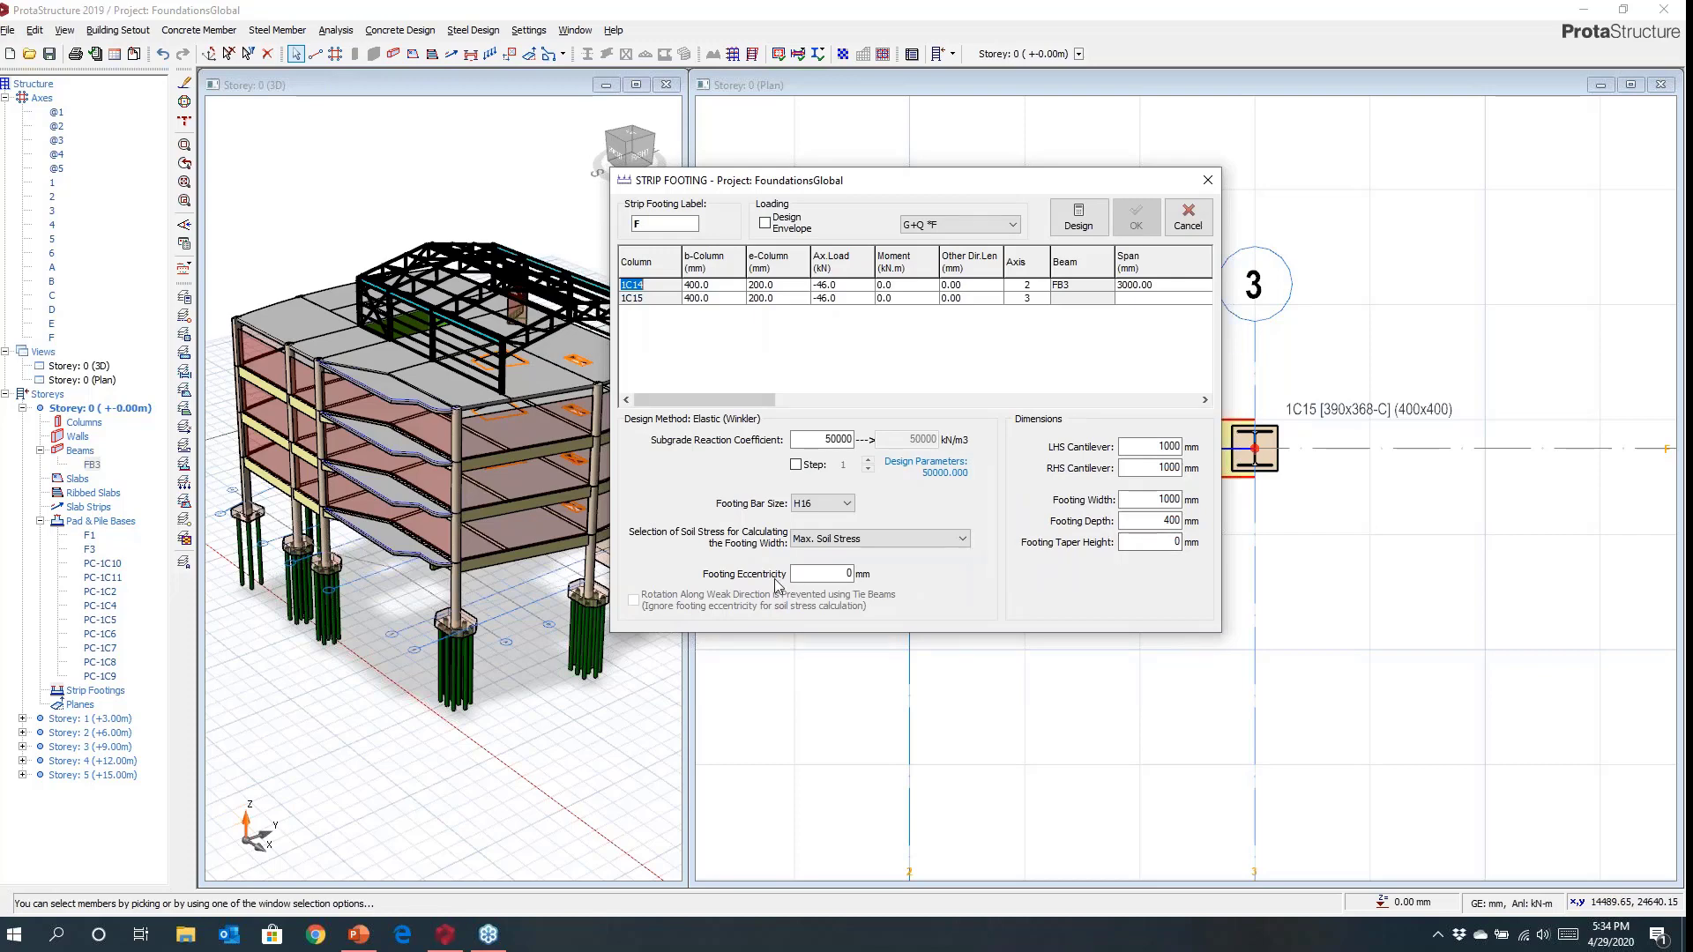
pyautogui.click(830, 438)
pyautogui.click(796, 465)
pyautogui.doubleClick(820, 438)
pyautogui.write('15000')
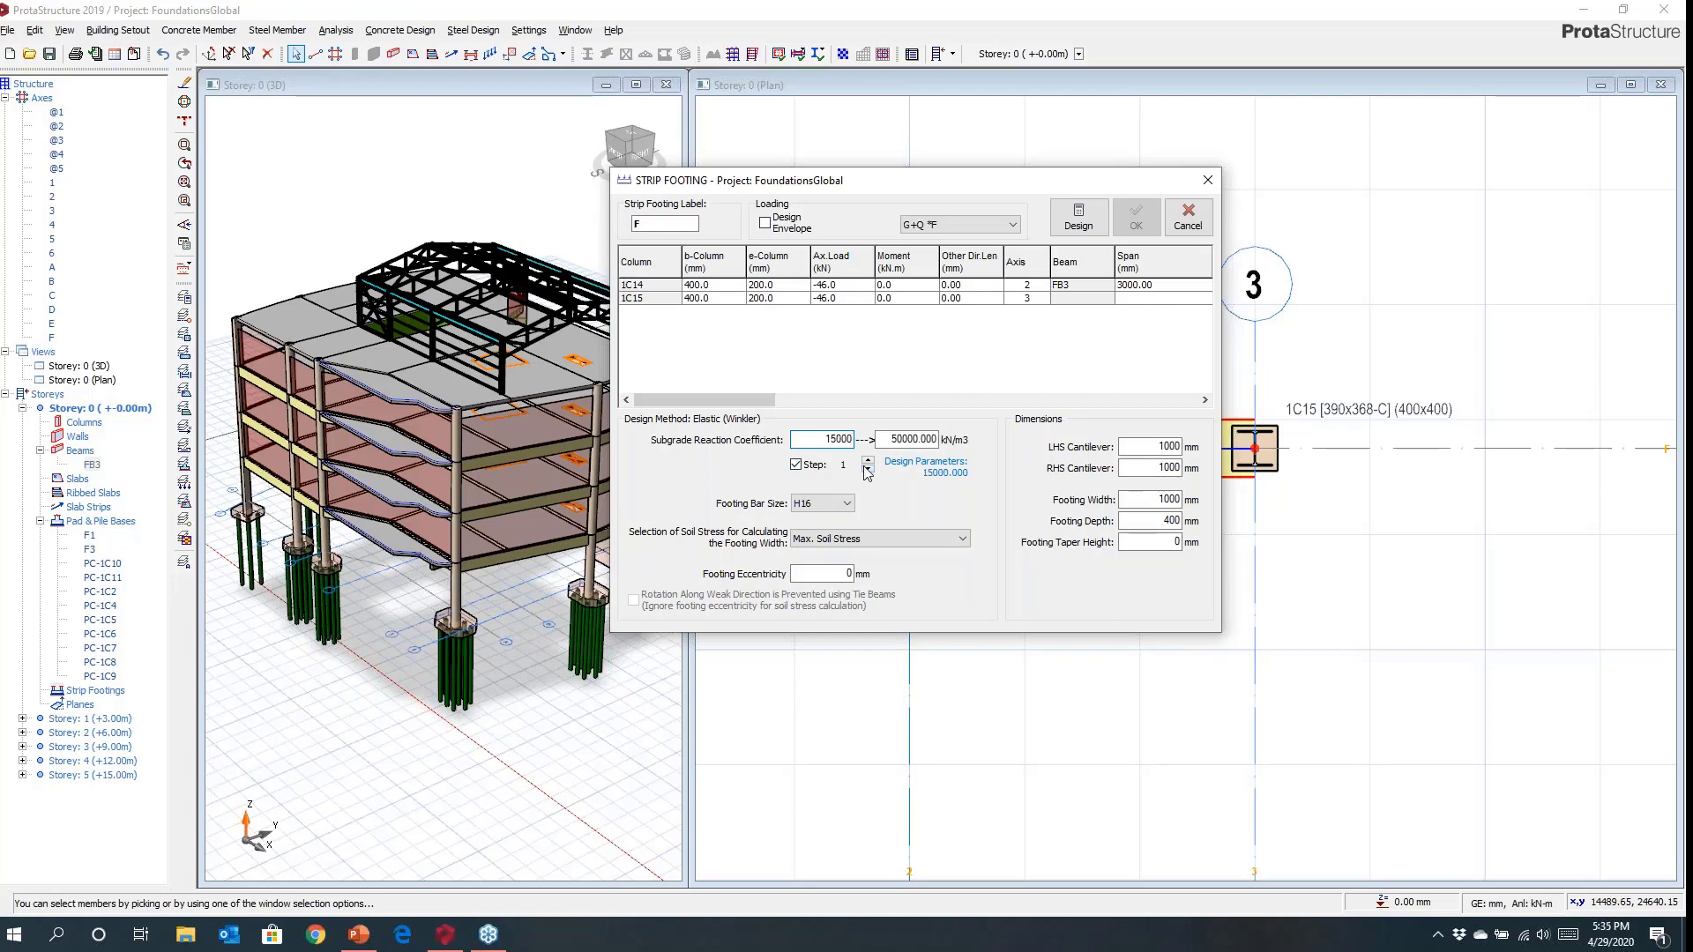
pyautogui.click(867, 460)
pyautogui.click(867, 461)
# Set the footing taper height to 100 mm, design the strip footing for the design envelope, and place it in the model.
pyautogui.click(1147, 542)
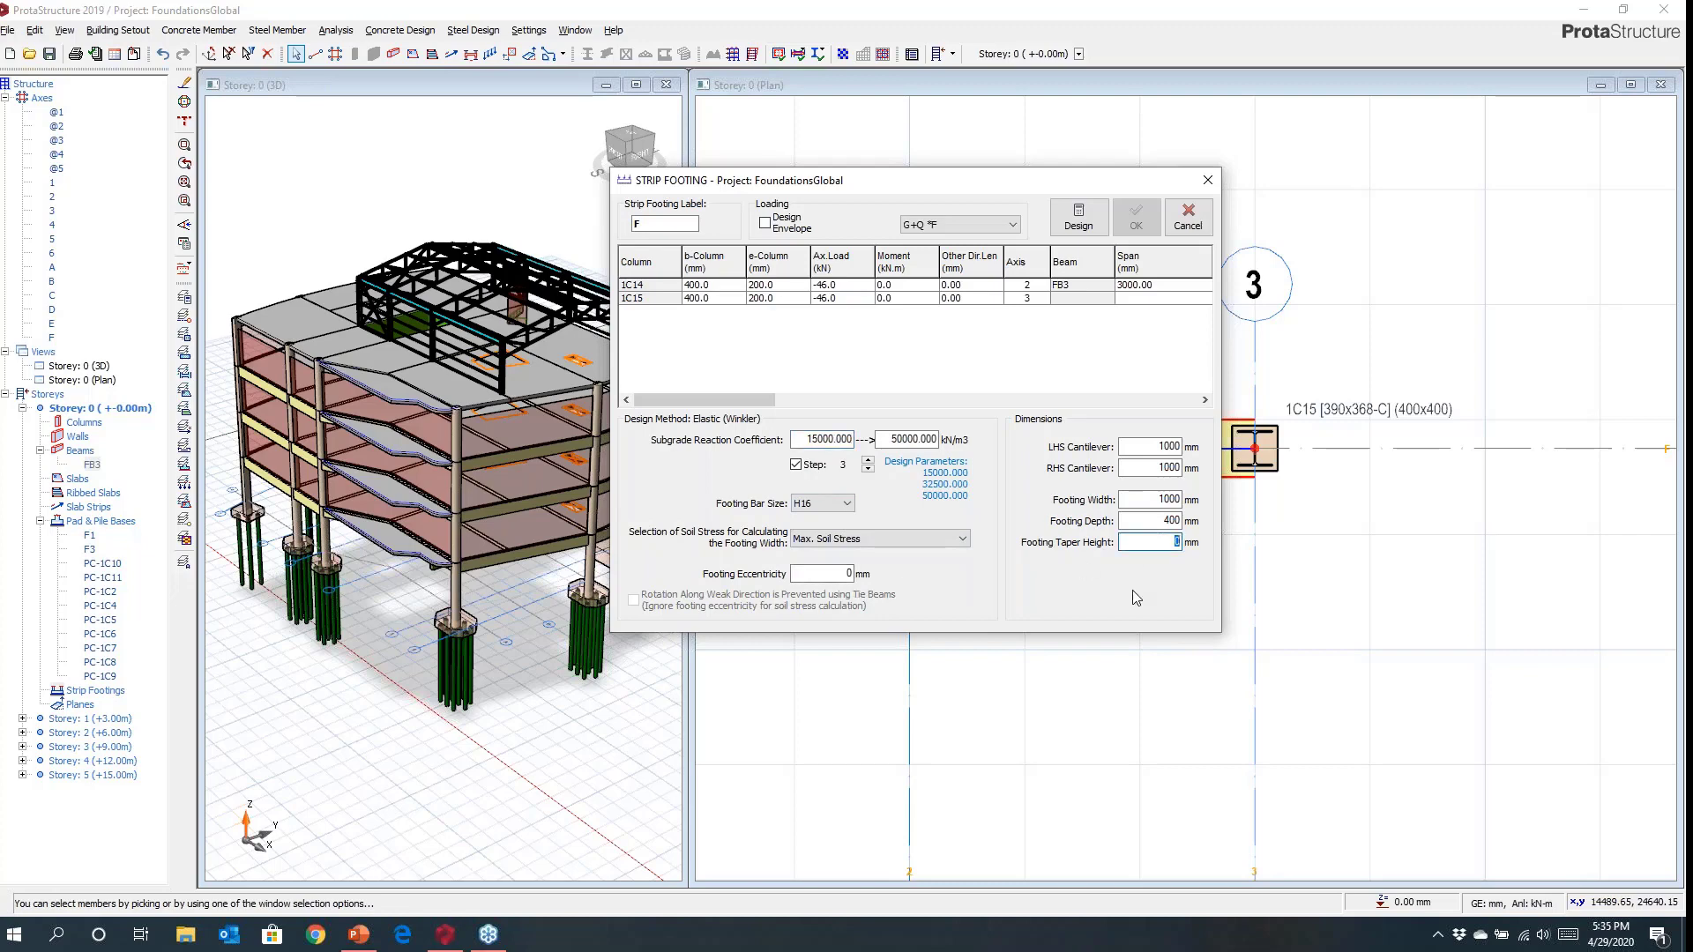
pyautogui.write('100')
pyautogui.click(766, 224)
pyautogui.click(1080, 223)
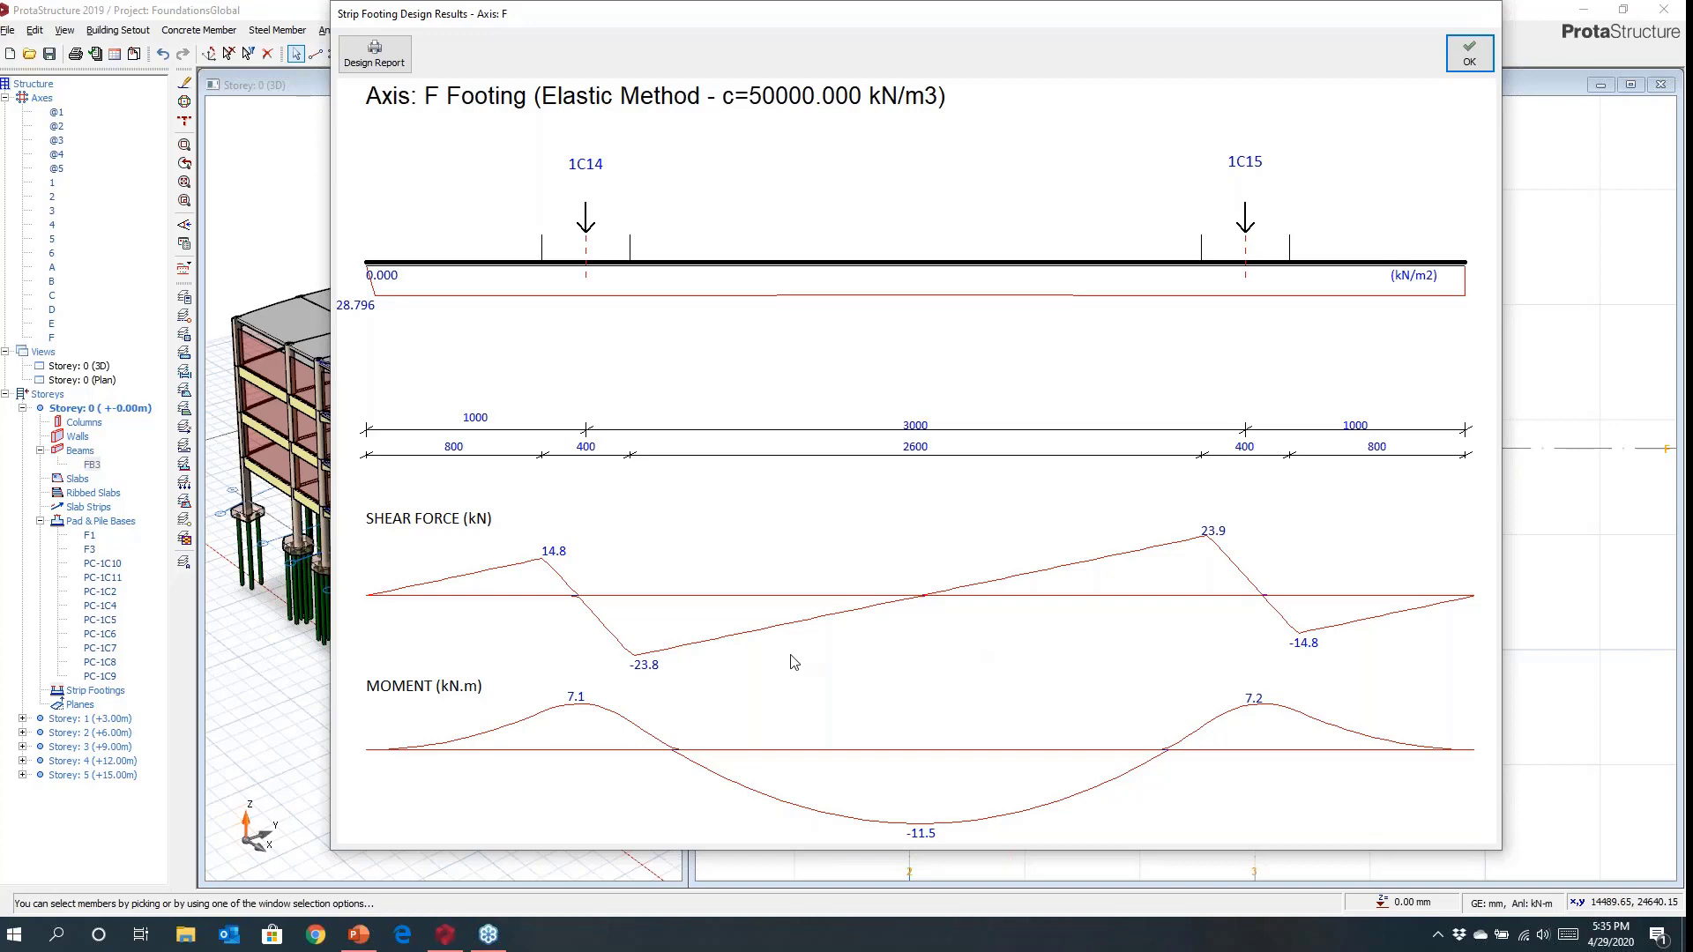
pyautogui.click(1467, 56)
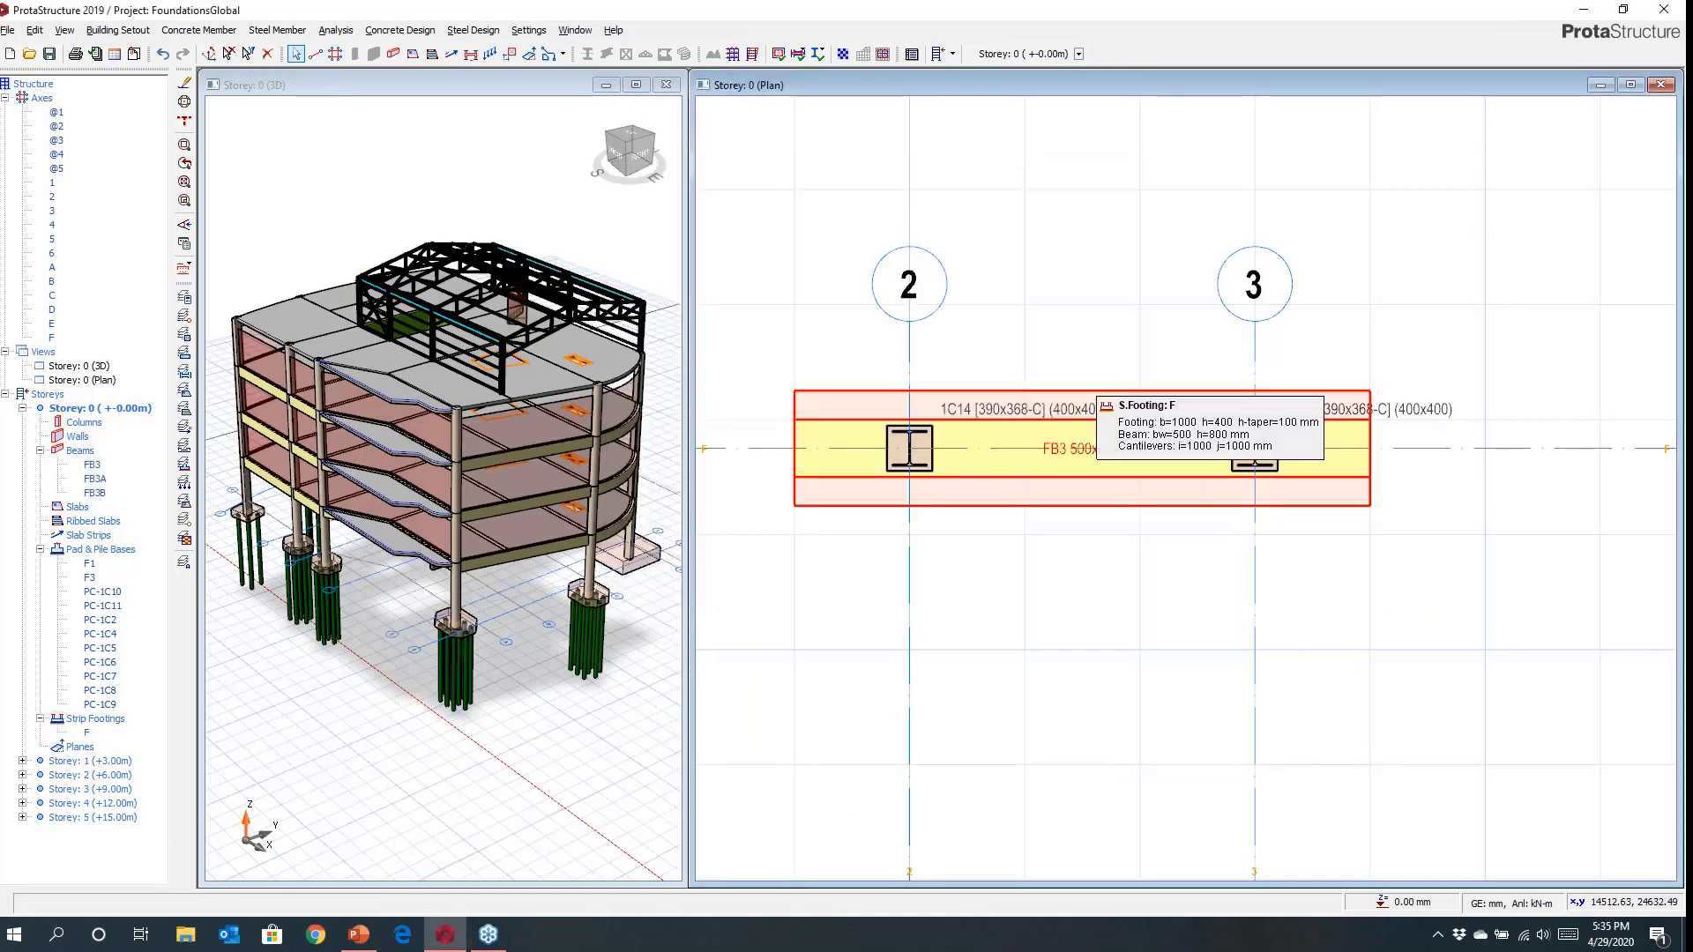
# Examine the placed strip footing, pad bases and pile caps beneath the building in the 3D view.
pyautogui.scroll(-4, 526, 546)
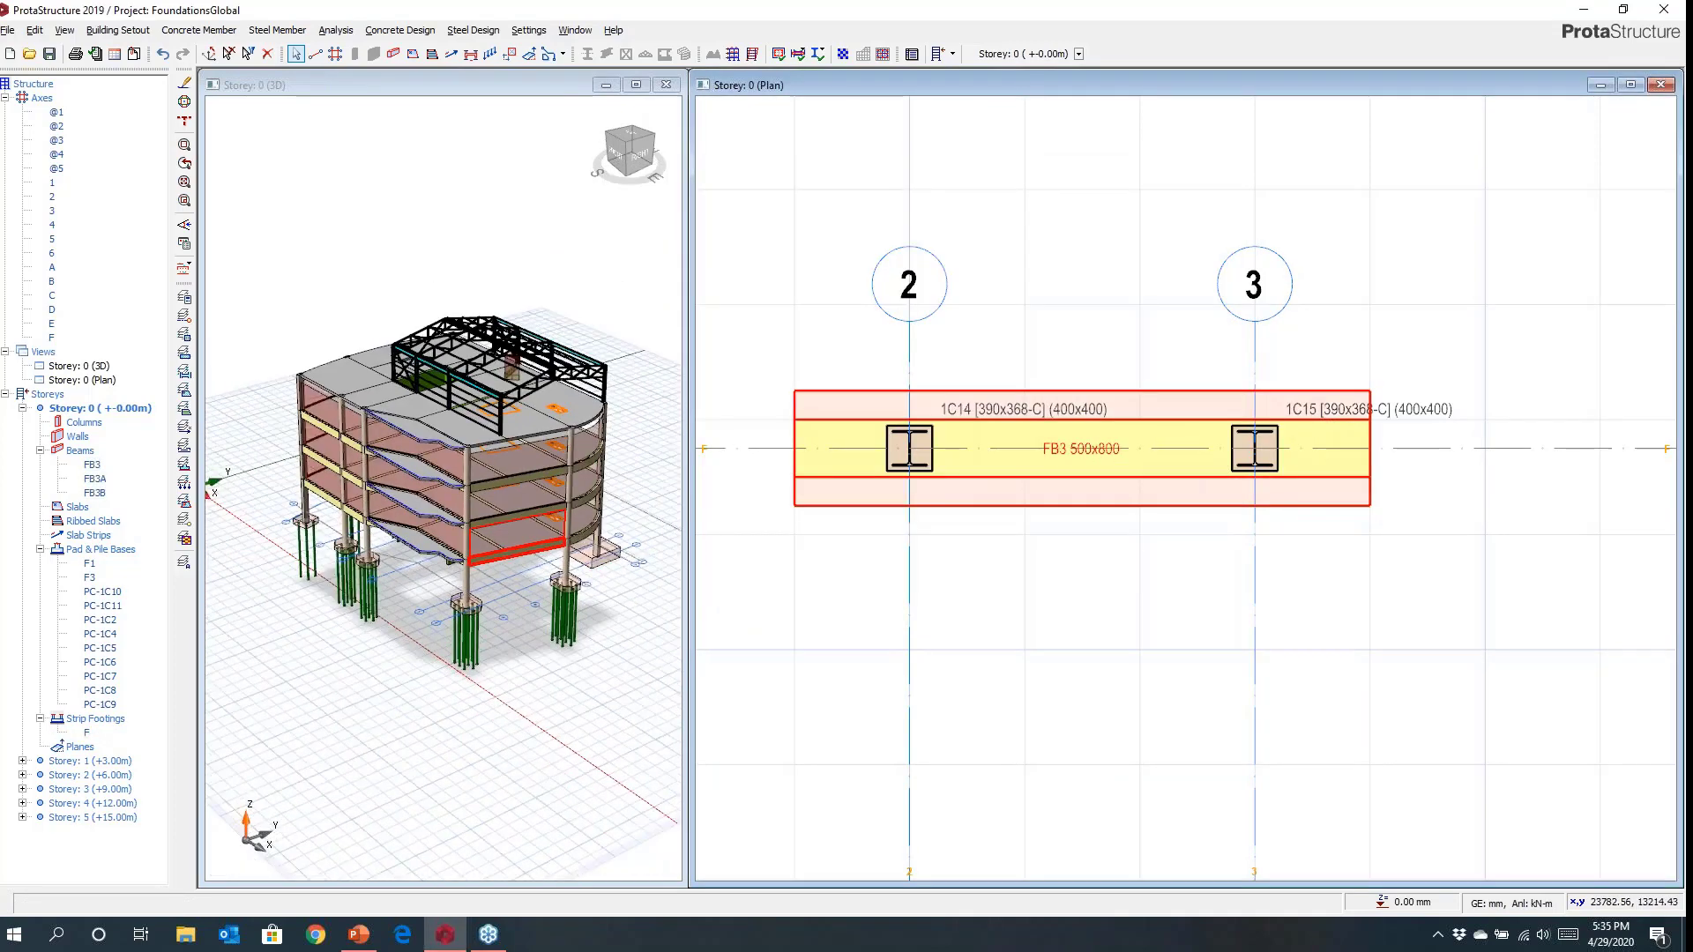
pyautogui.moveTo(538, 533); pyautogui.dragTo(393, 537, button='middle')
pyautogui.scroll(1, 482, 556)
pyautogui.scroll(2, 481, 561)
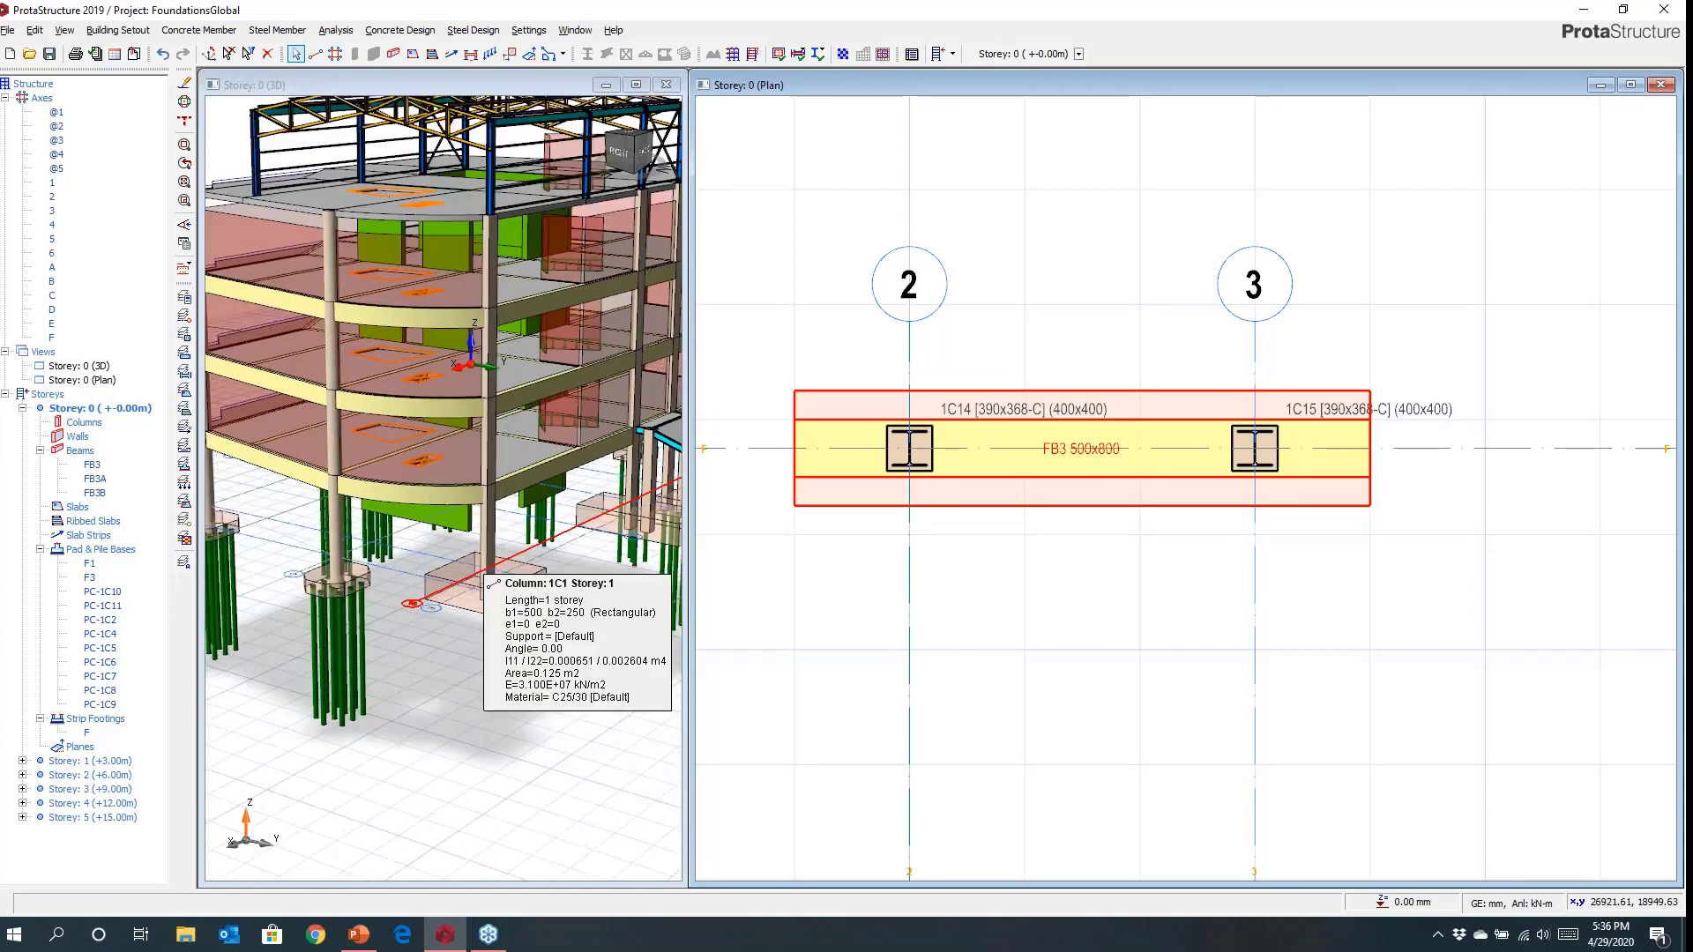
pyautogui.scroll(1, 482, 562)
pyautogui.scroll(1, 483, 564)
pyautogui.scroll(-2, 483, 563)
pyautogui.moveTo(501, 551)
pyautogui.mouseDown(button='middle')
pyautogui.moveTo(316, 536)
pyautogui.moveTo(514, 538)
pyautogui.mouseUp(button='middle')
pyautogui.click(520, 548)
pyautogui.scroll(3, 589, 515)
pyautogui.scroll(4, 557, 513)
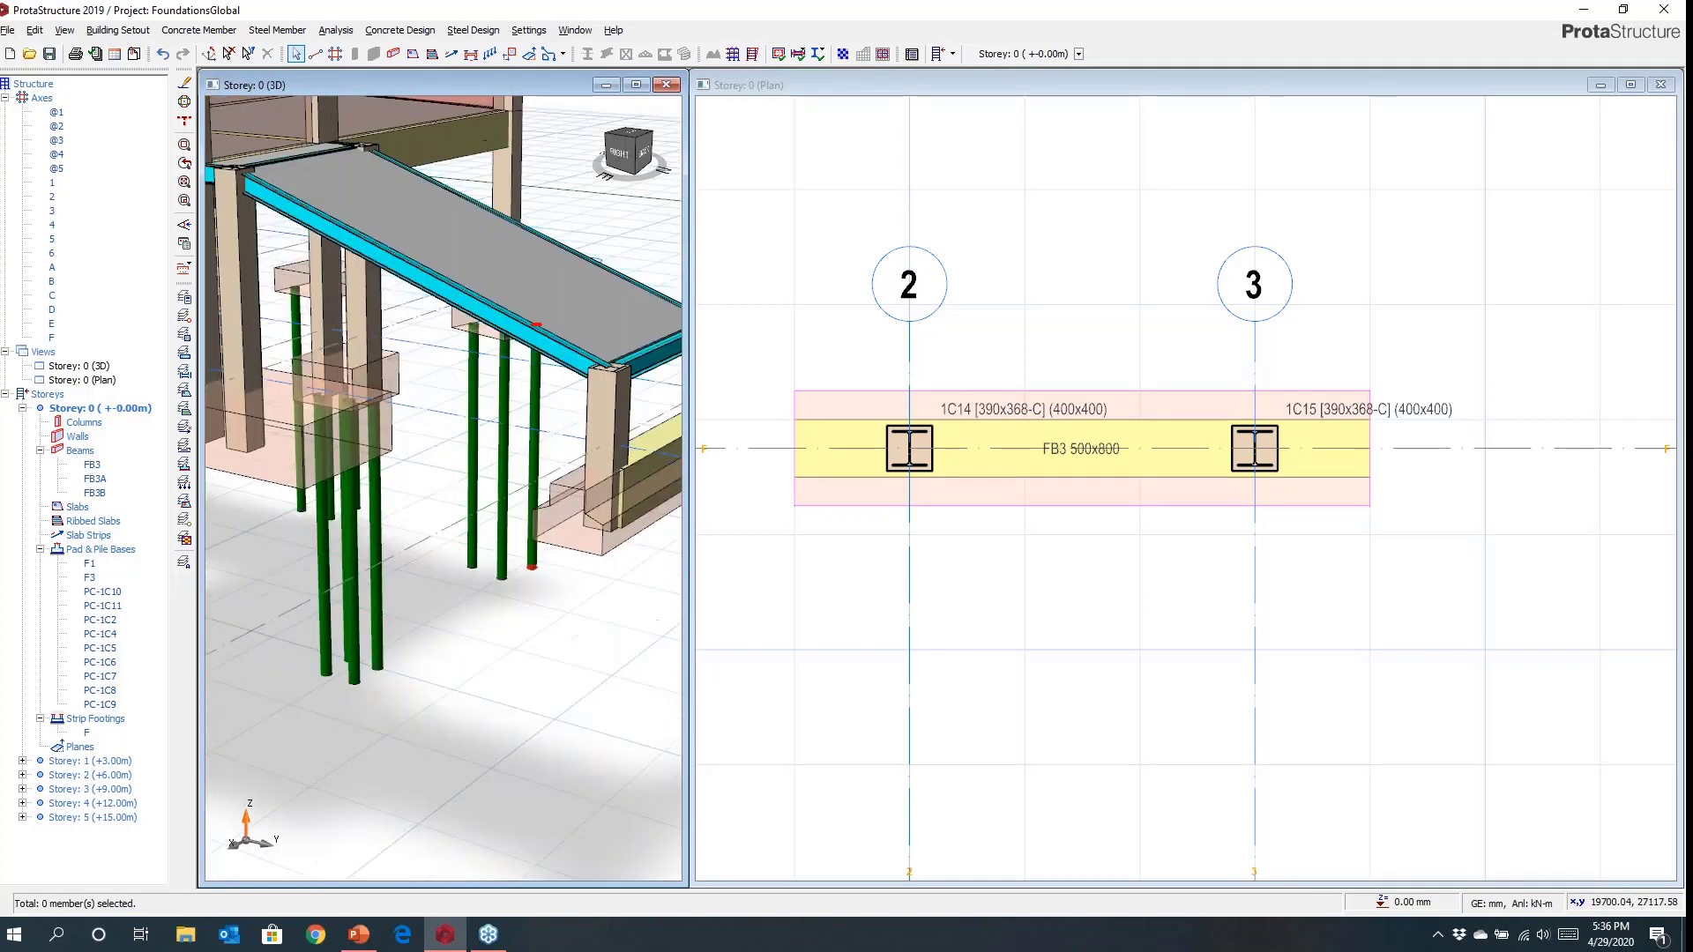
pyautogui.moveTo(408, 558); pyautogui.dragTo(222, 453, button='middle')
pyautogui.scroll(-5, 443, 488)
pyautogui.moveTo(443, 488)
pyautogui.mouseDown(button='middle')
pyautogui.moveTo(453, 556)
pyautogui.moveTo(361, 555)
pyautogui.mouseUp(button='middle')
pyautogui.scroll(-5, 362, 556)
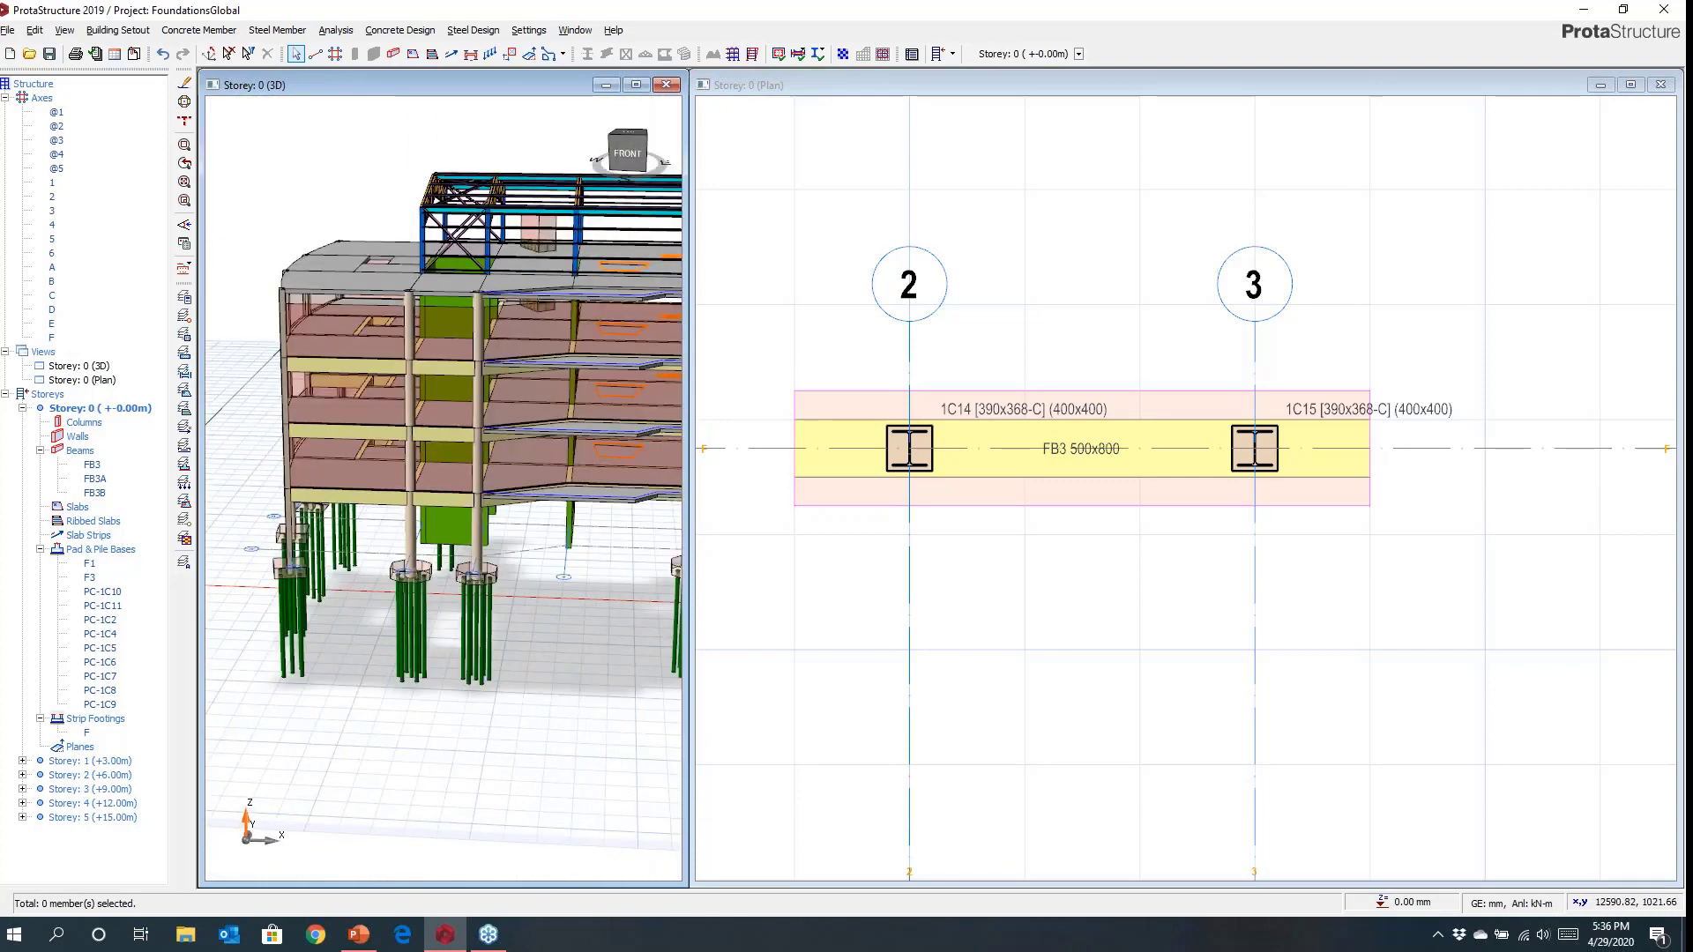
pyautogui.scroll(-2, 317, 584)
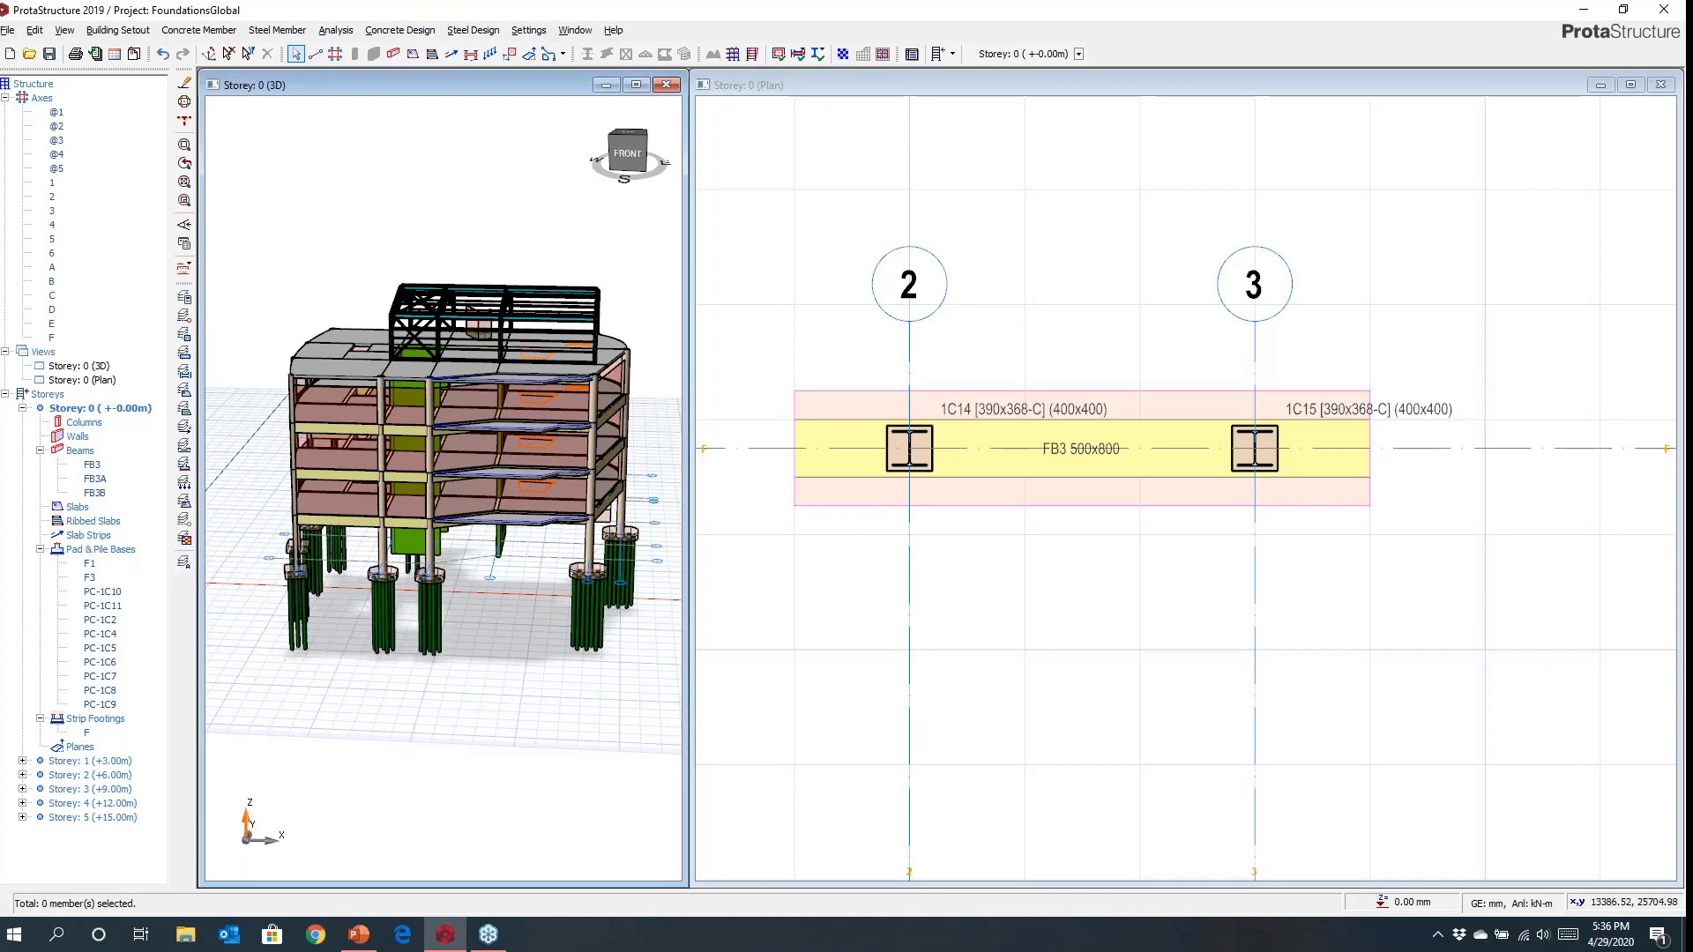
# Draw a rectangular slab edge slightly outside the walls between axes 2 and 4 and B and C, starting at grid point 14000, 16000.
pyautogui.scroll(-6, 924, 538)
pyautogui.moveTo(923, 537); pyautogui.dragTo(875, 242, button='middle')
pyautogui.moveTo(900, 377); pyautogui.dragTo(896, 240, button='middle')
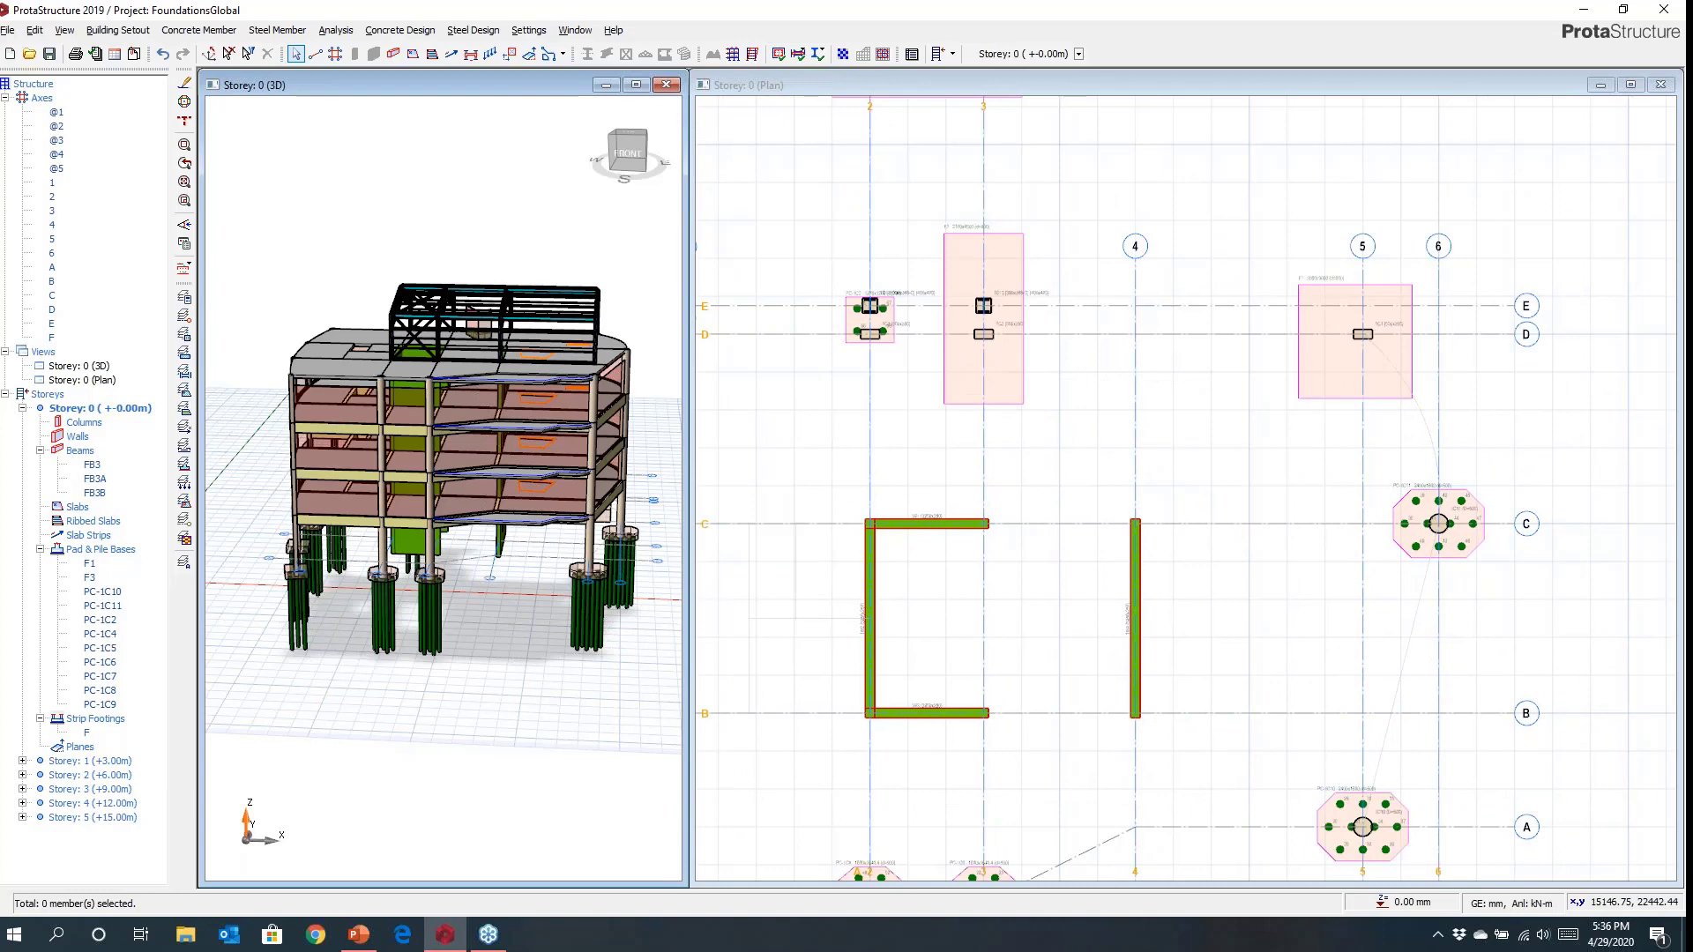
pyautogui.moveTo(1093, 513); pyautogui.dragTo(1099, 488, button='middle')
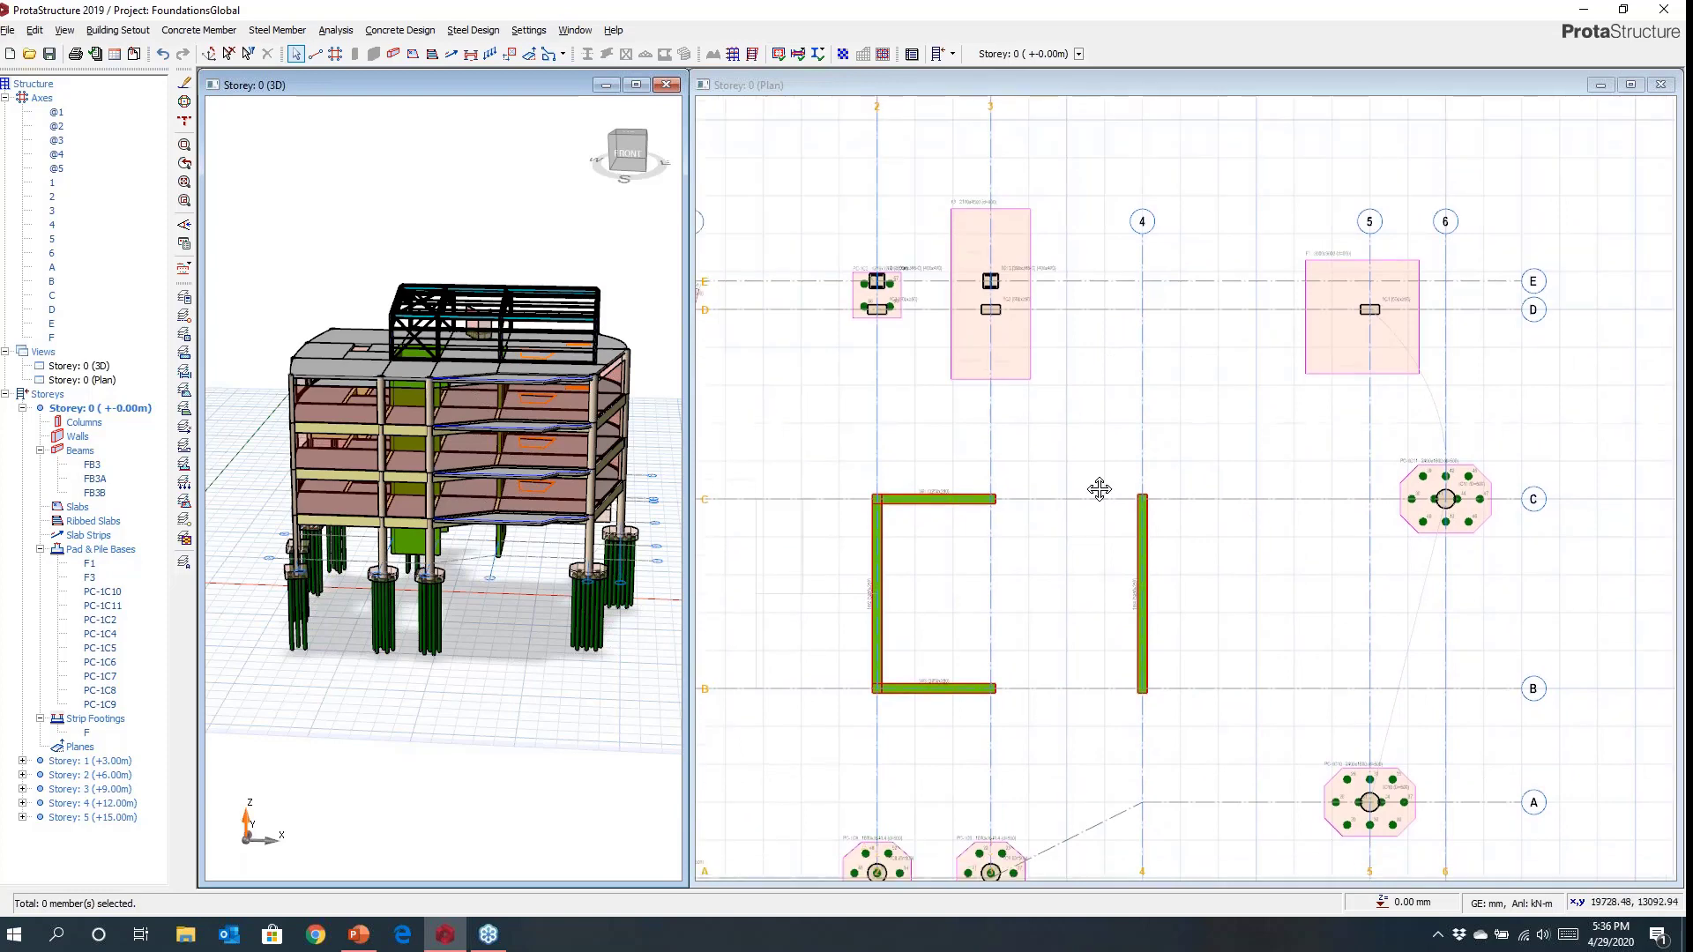
pyautogui.scroll(2, 1100, 488)
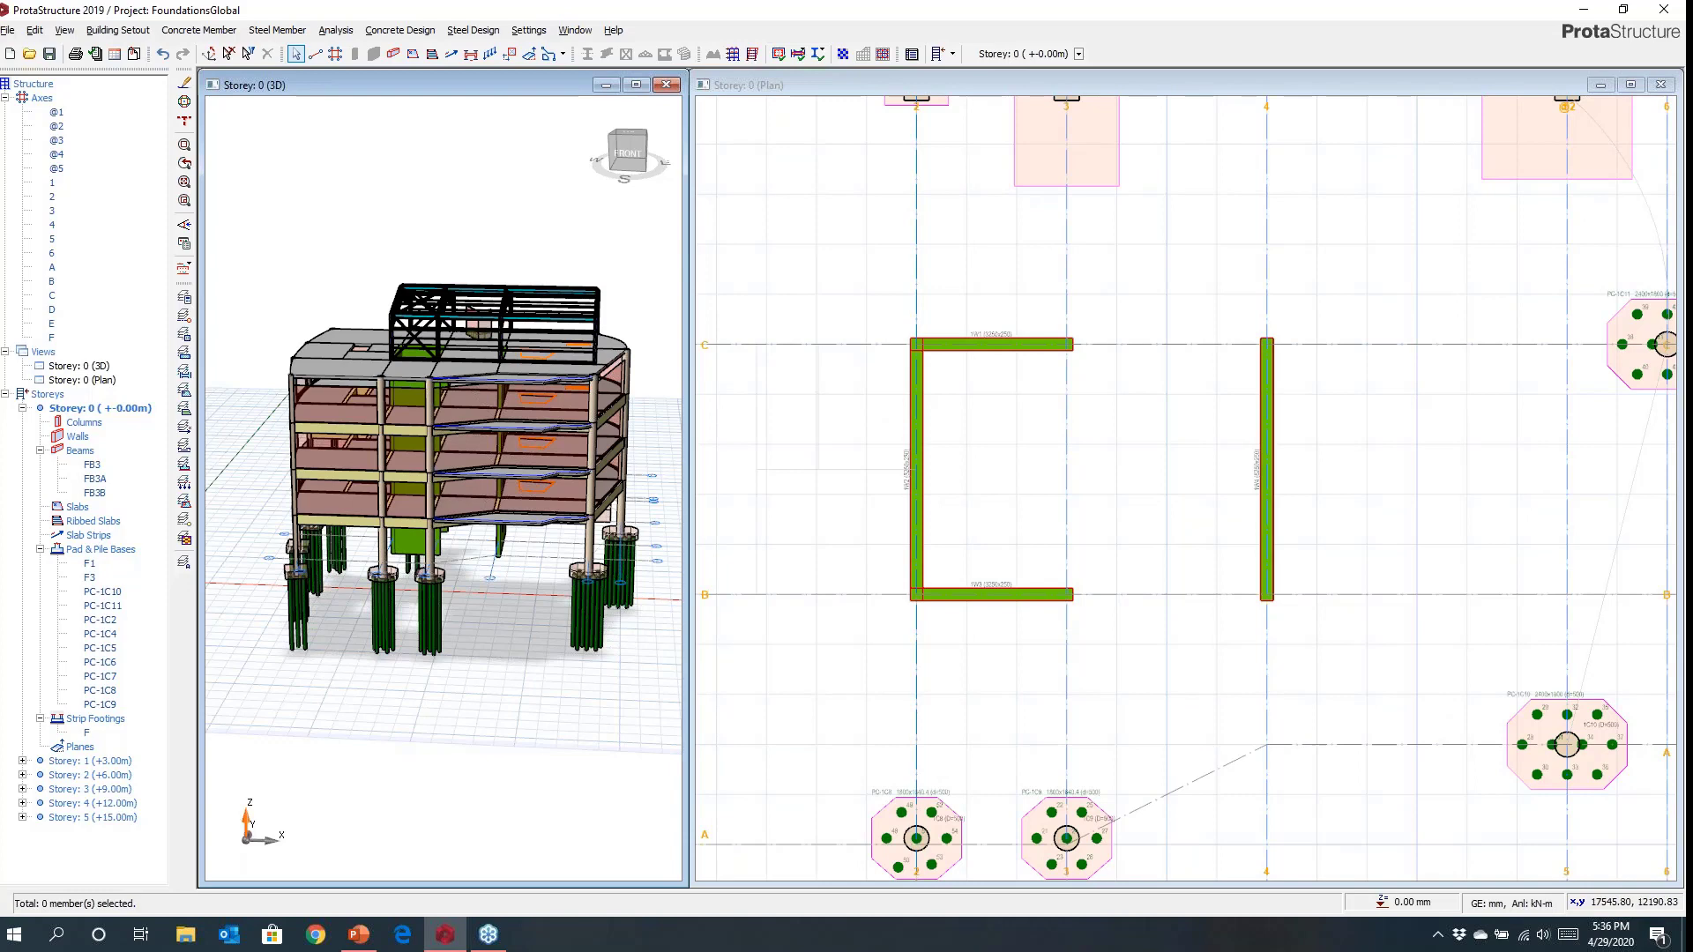
pyautogui.click(561, 55)
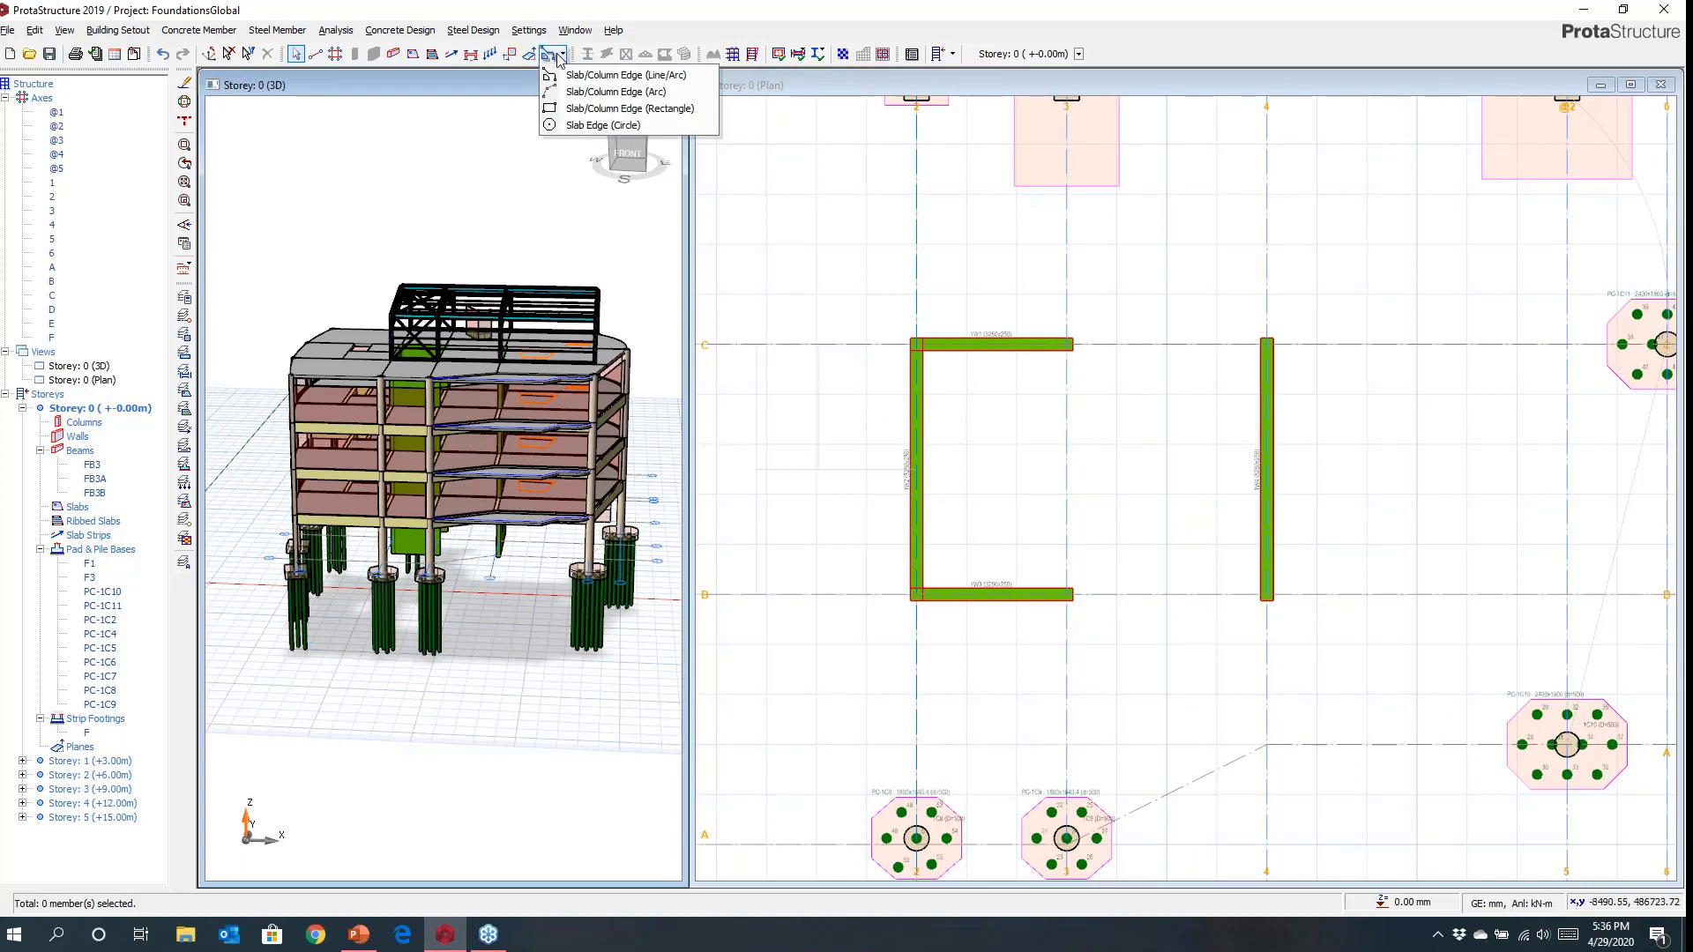
pyautogui.click(629, 108)
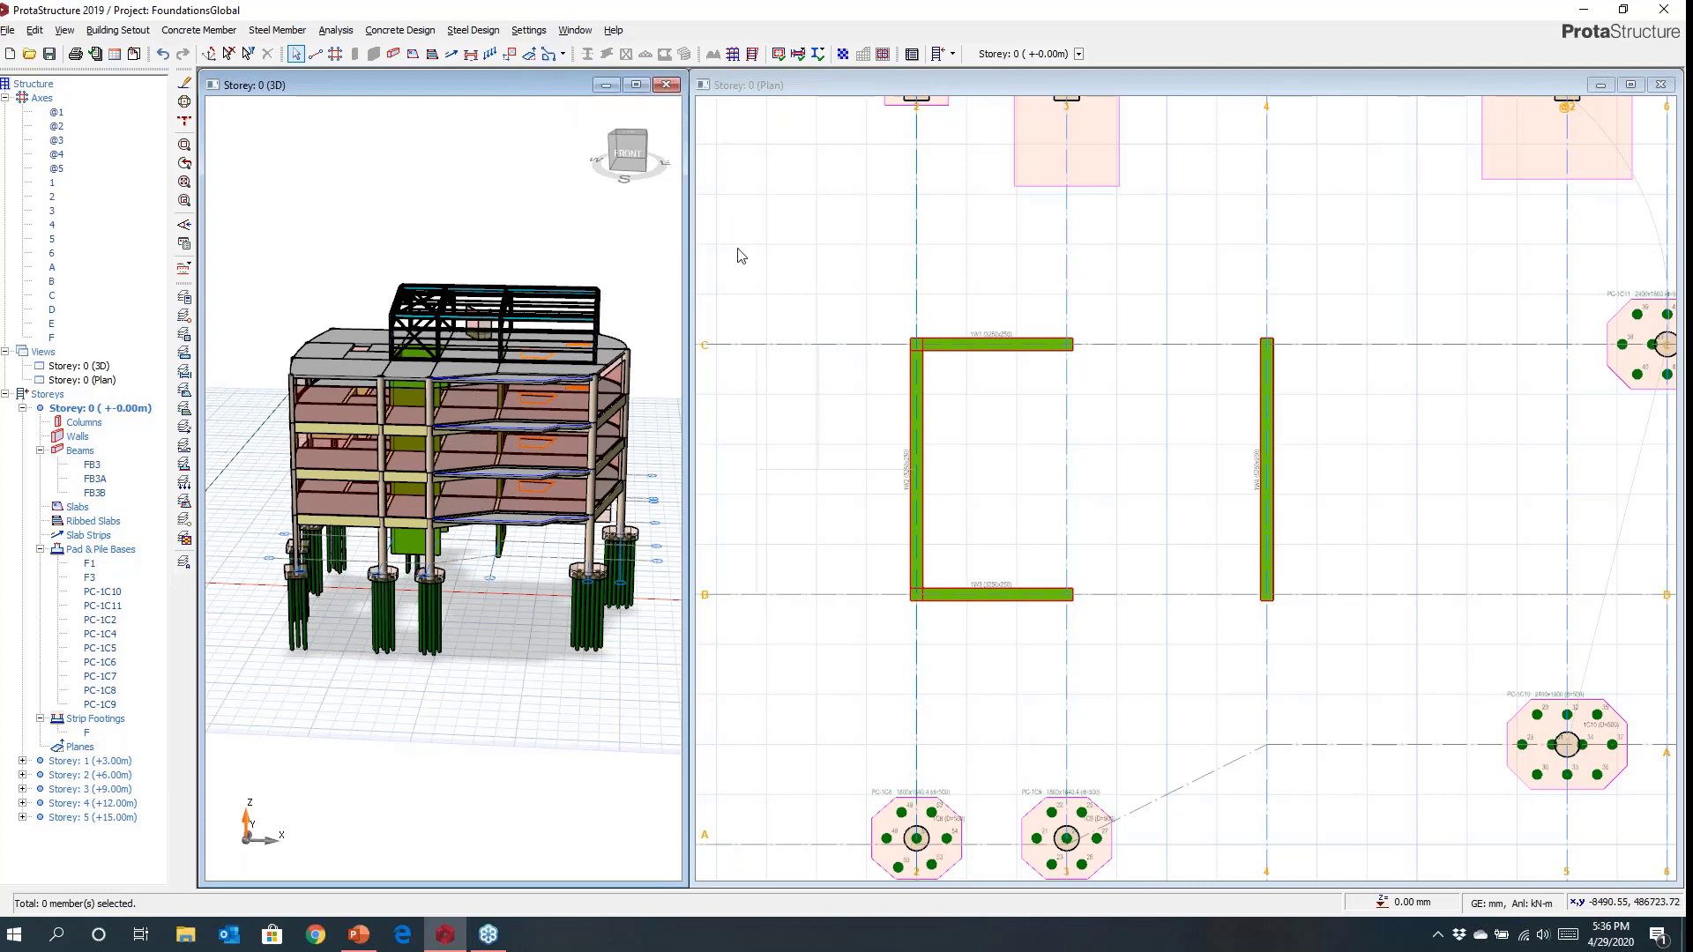
pyautogui.click(865, 294)
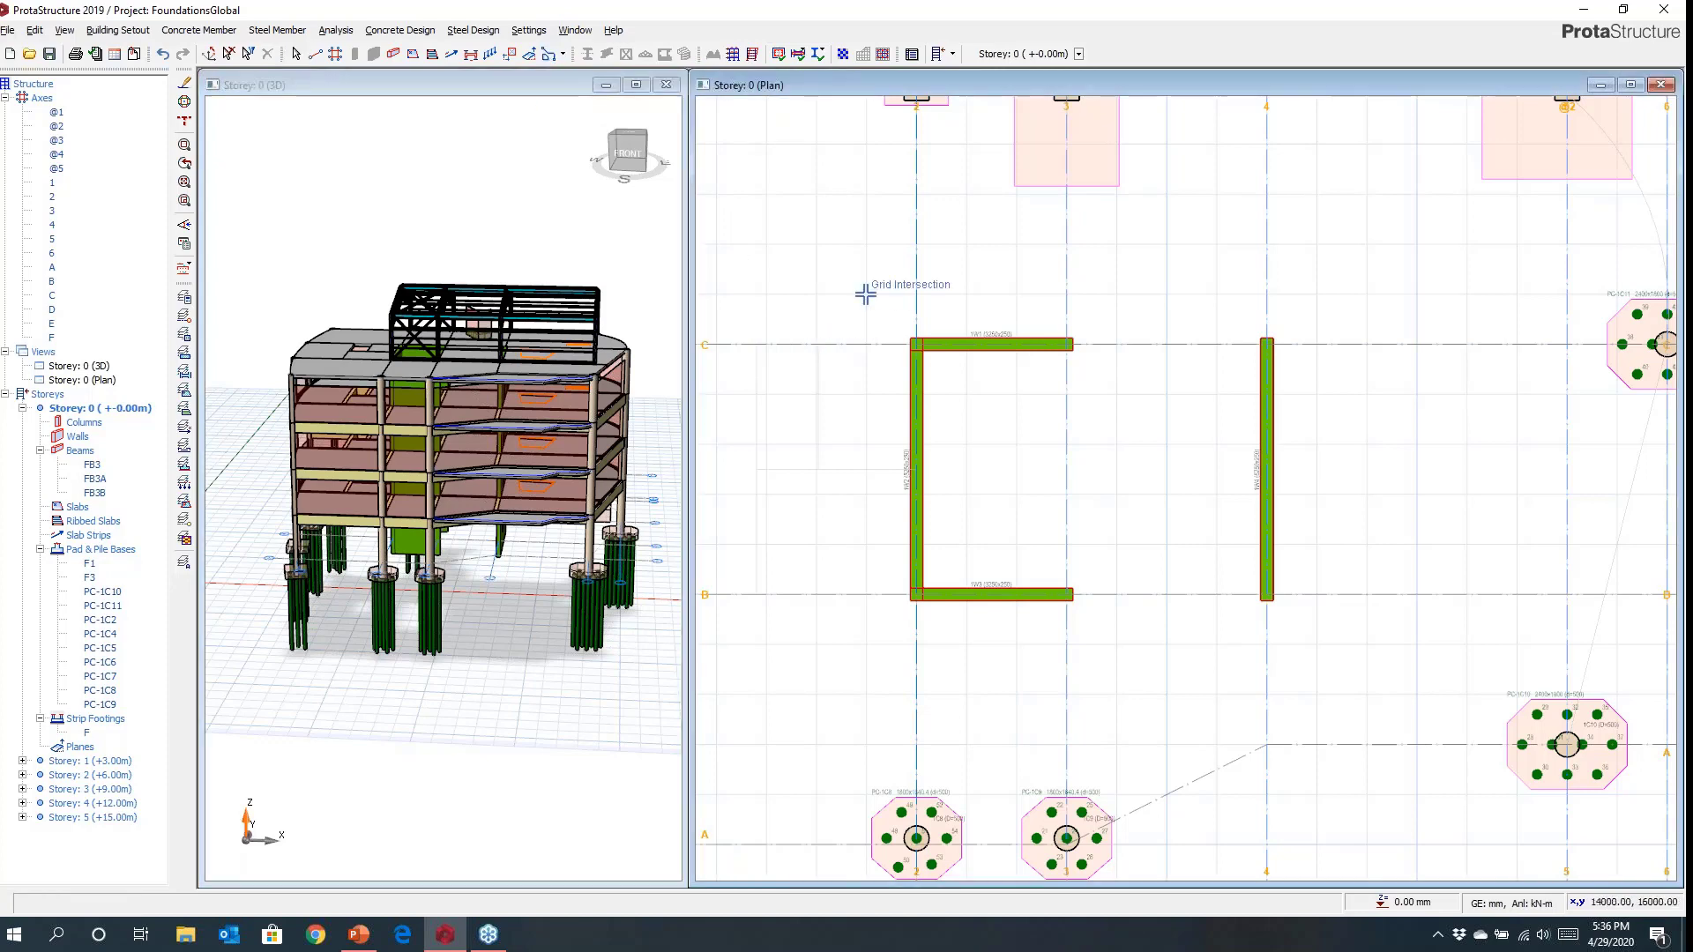
pyautogui.click(1316, 644)
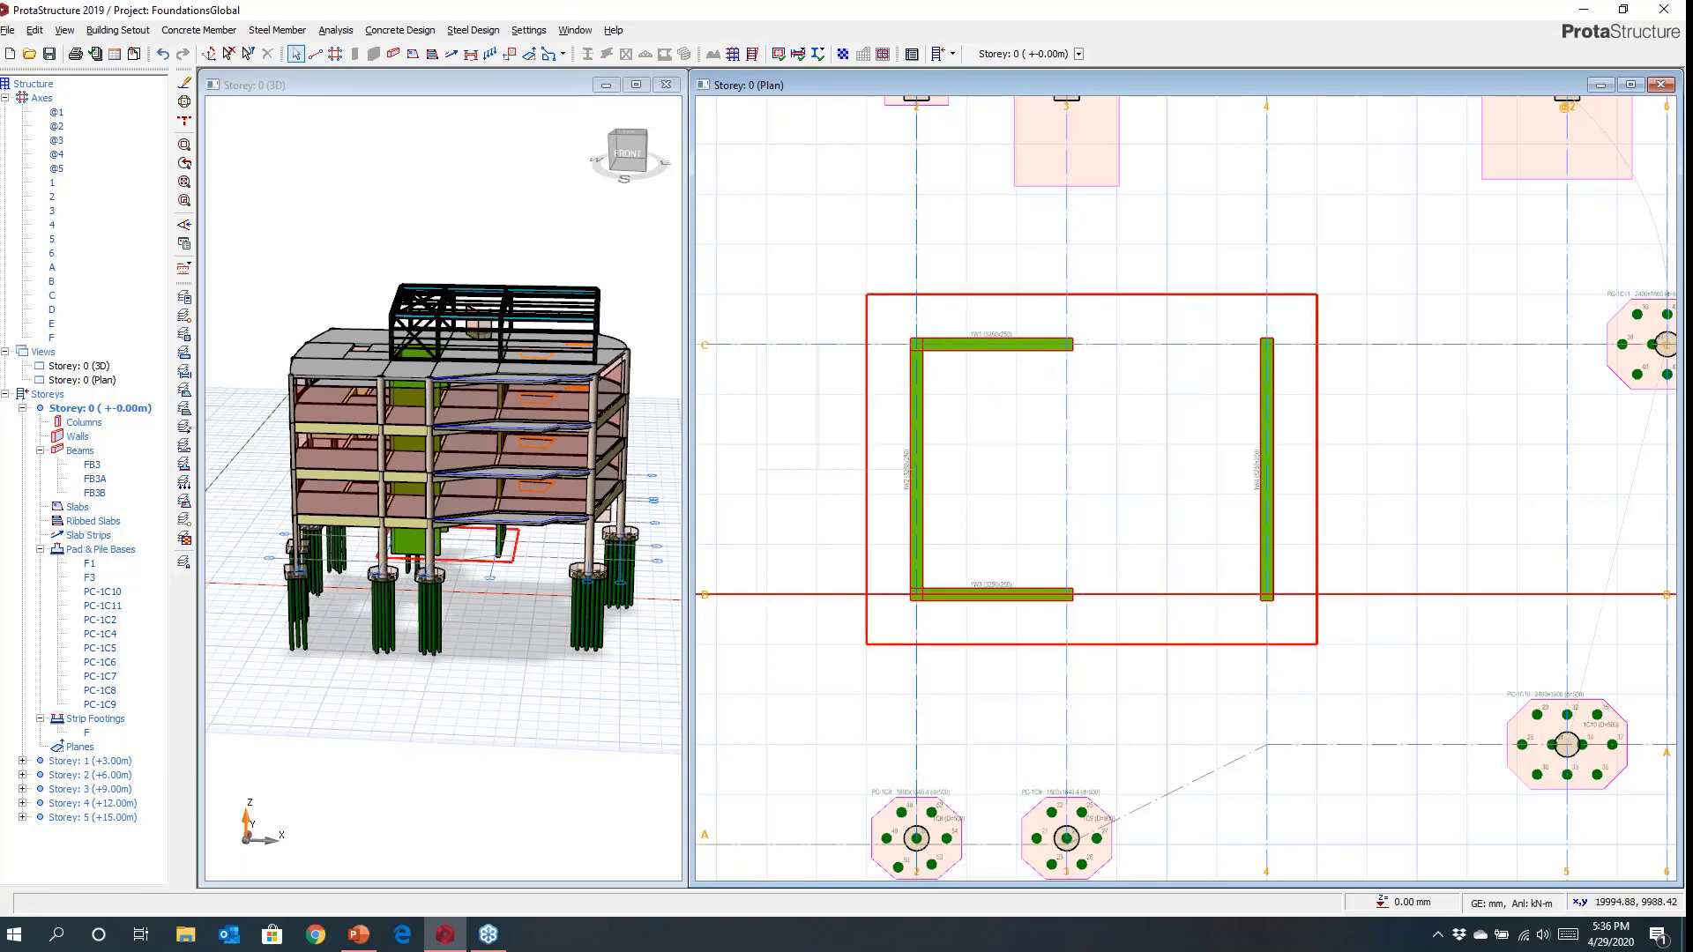
# Insert a 500 mm deep raft slab inside the rectangular edge and view it beneath the walls in 3D.
pyautogui.click(432, 55)
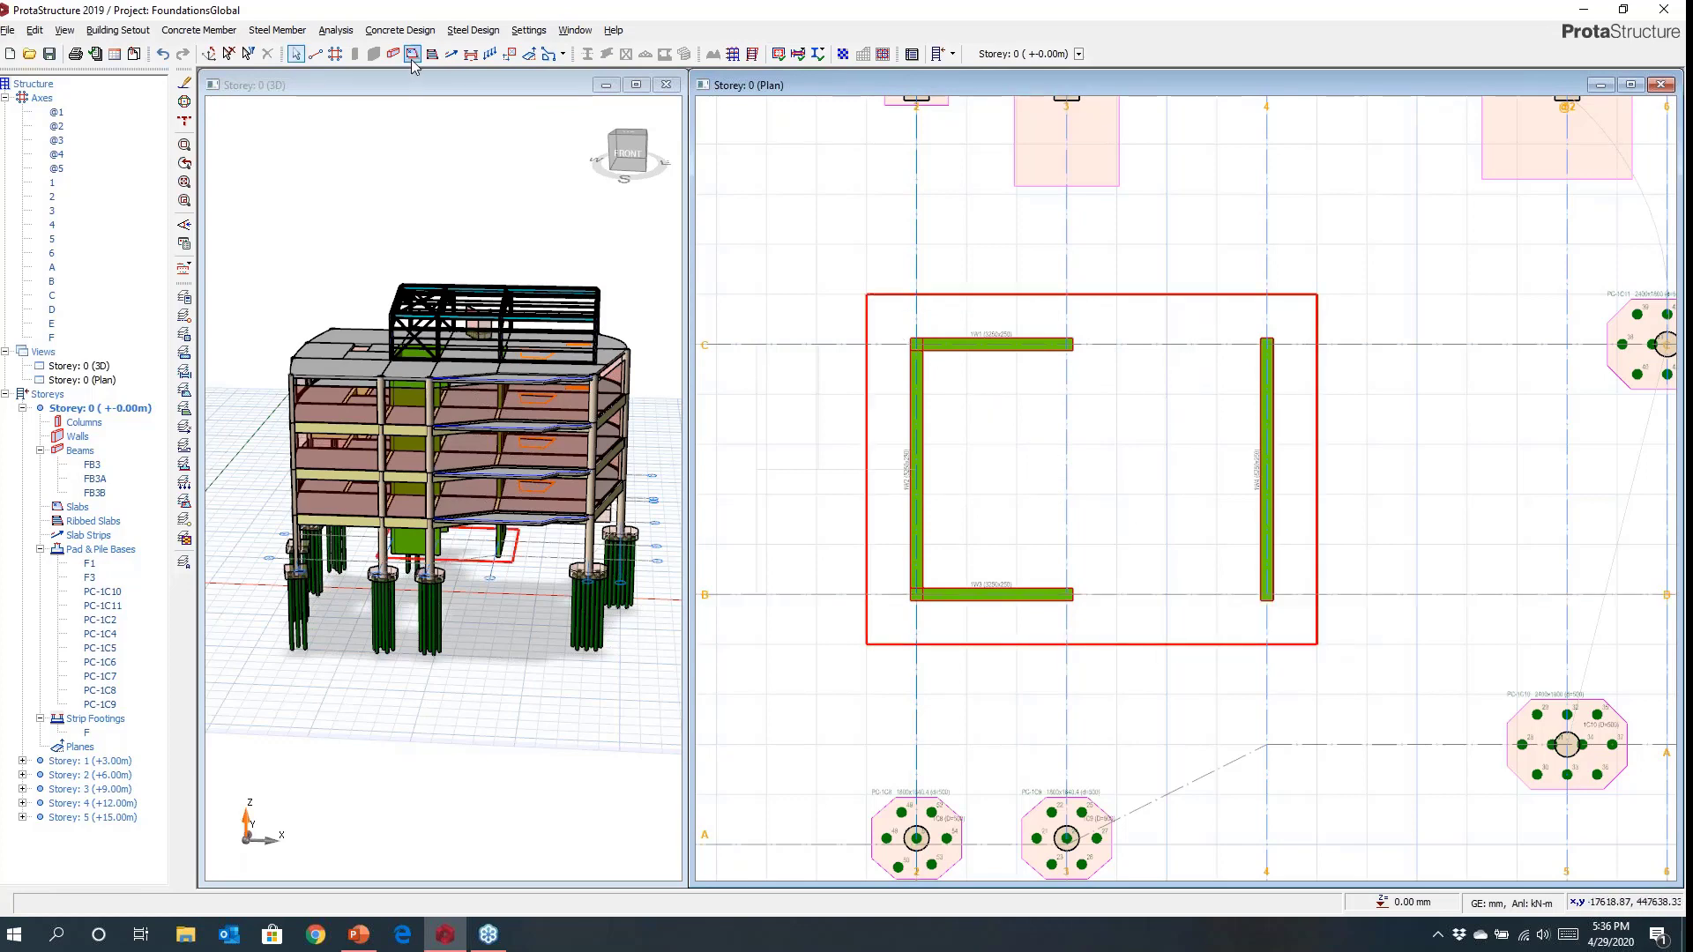
pyautogui.doubleClick(1542, 491)
pyautogui.write('5')
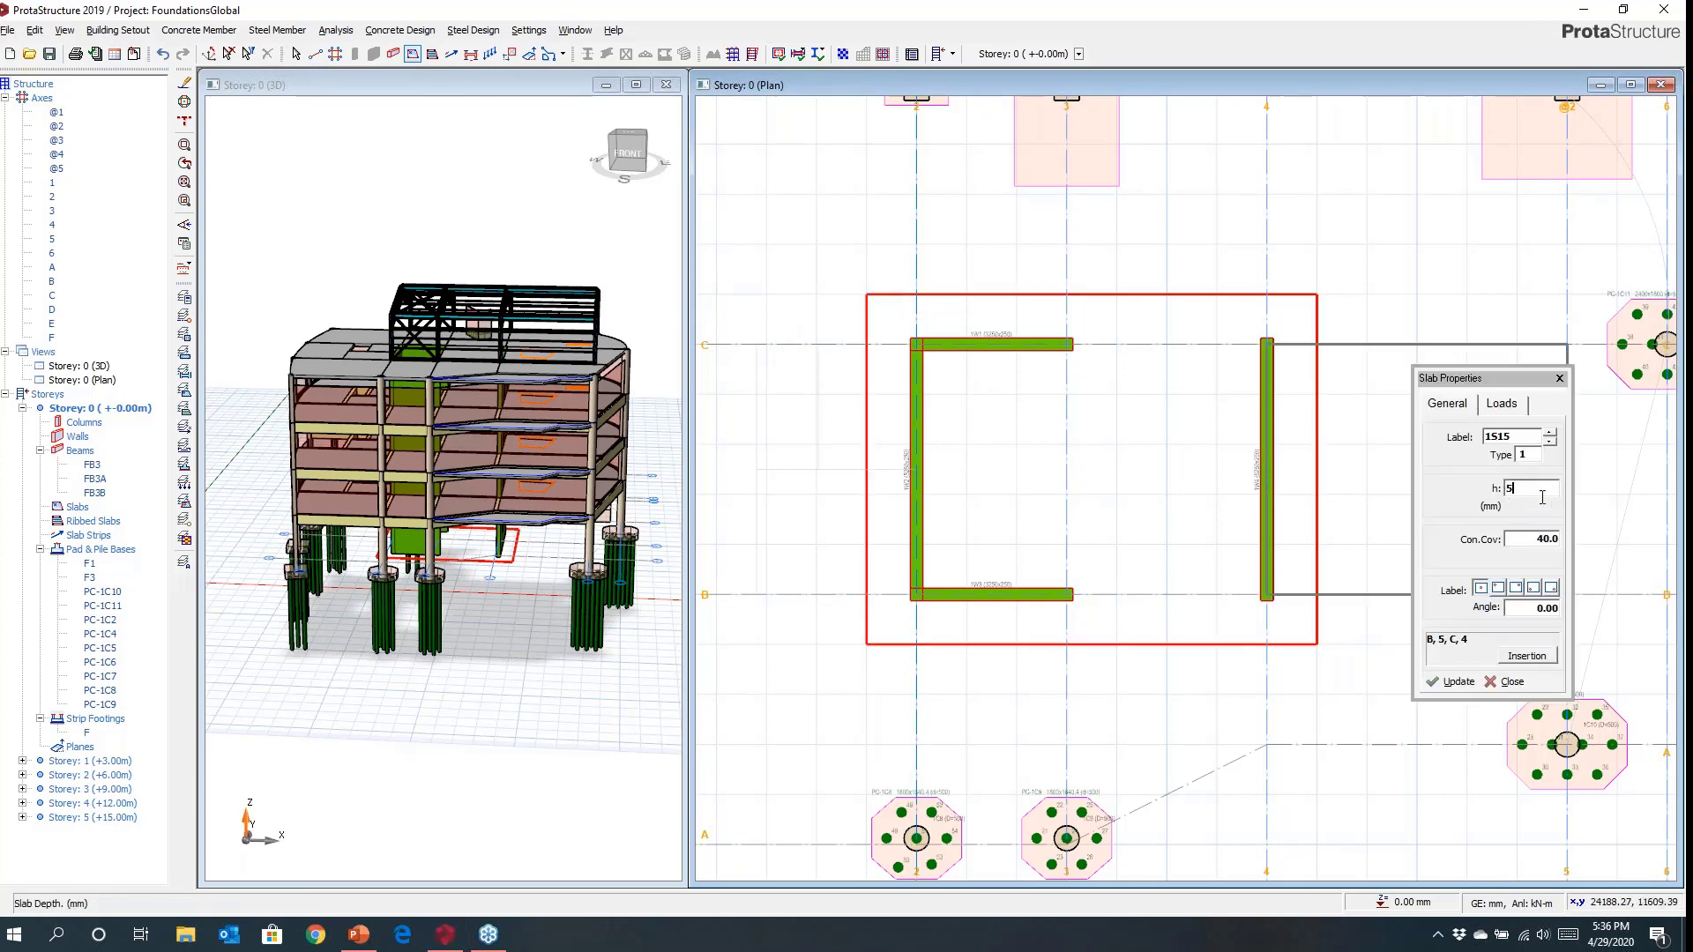
pyautogui.write('00')
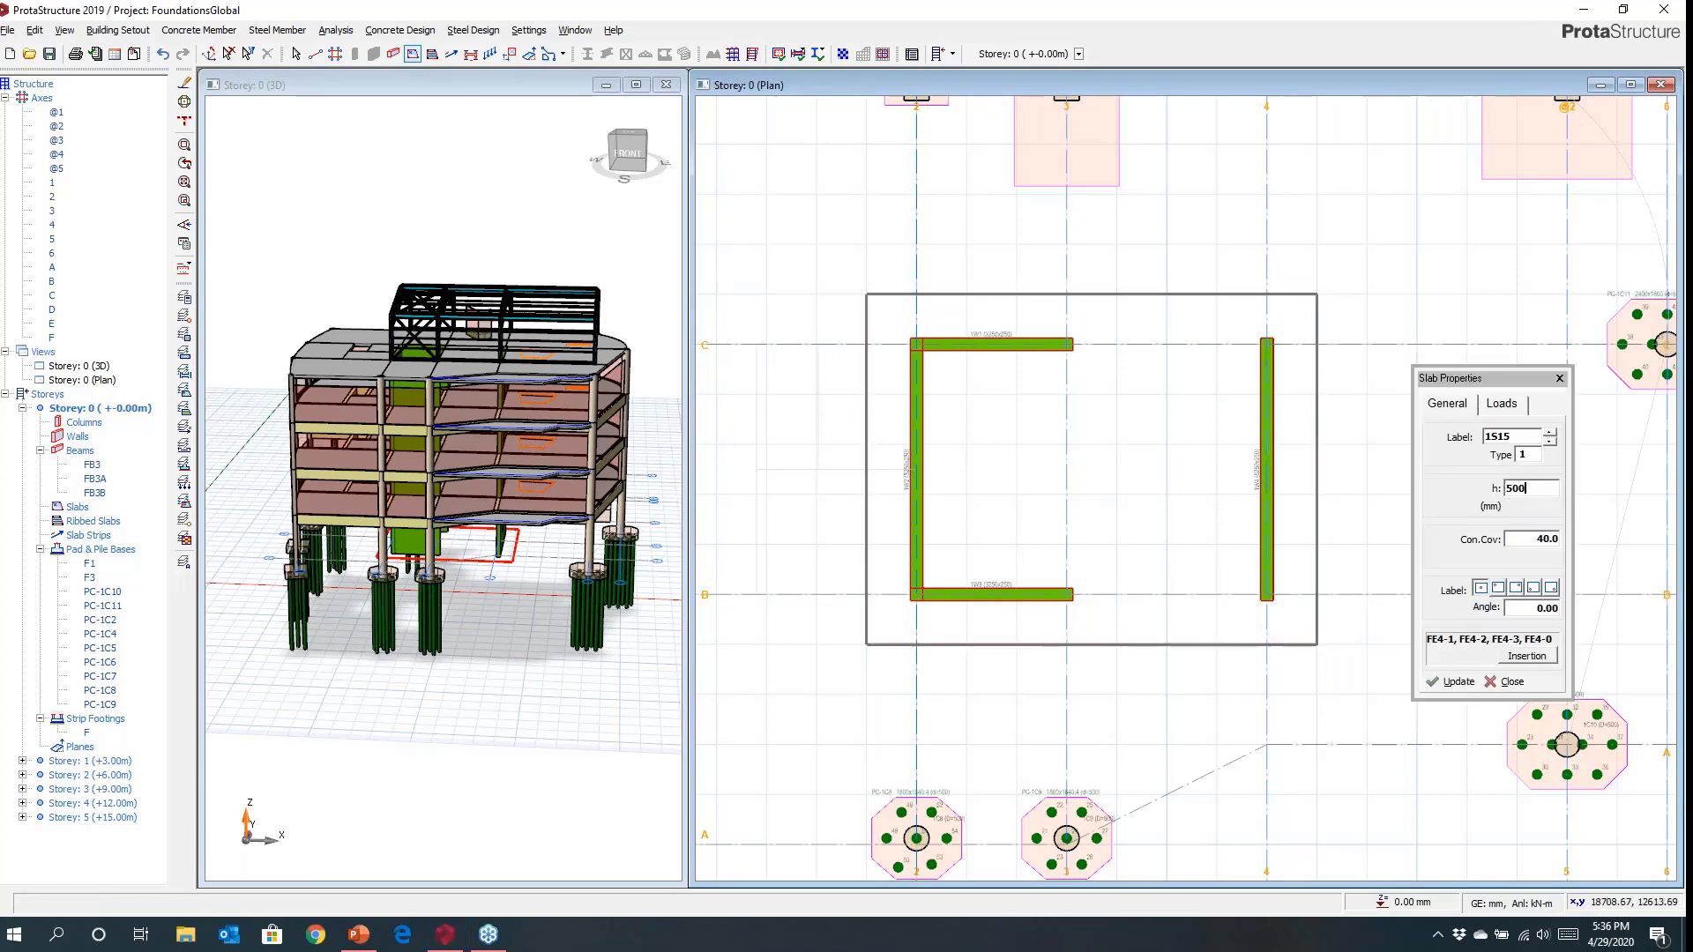
pyautogui.click(1094, 467)
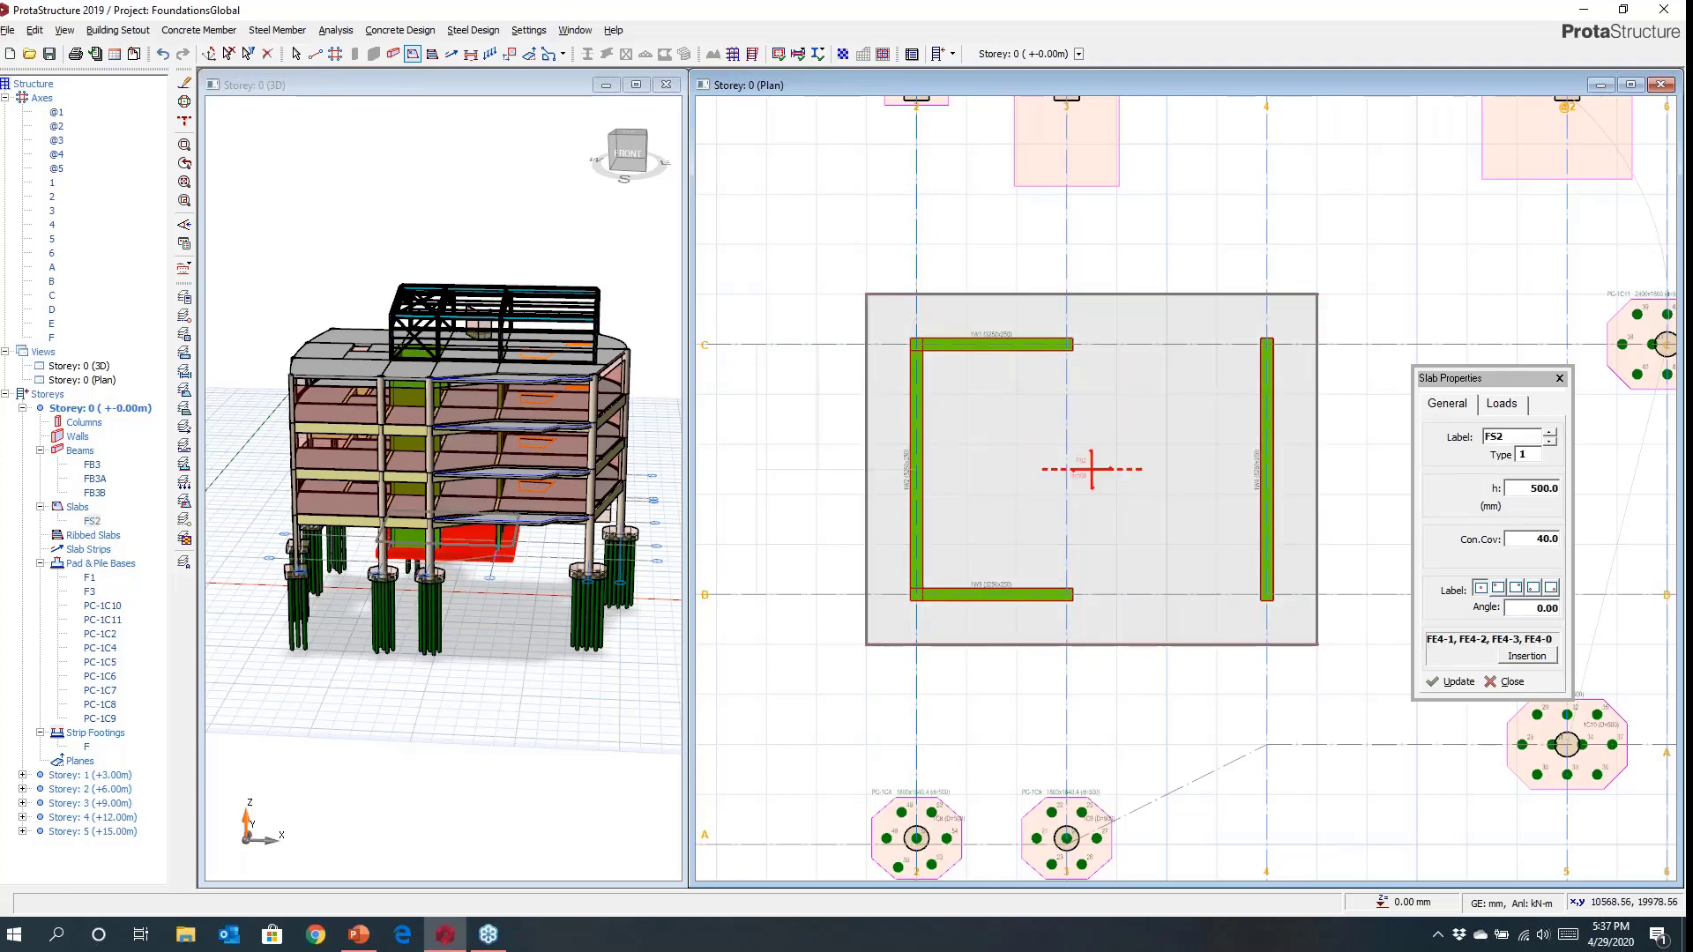
pyautogui.click(1560, 379)
pyautogui.press('Escape')
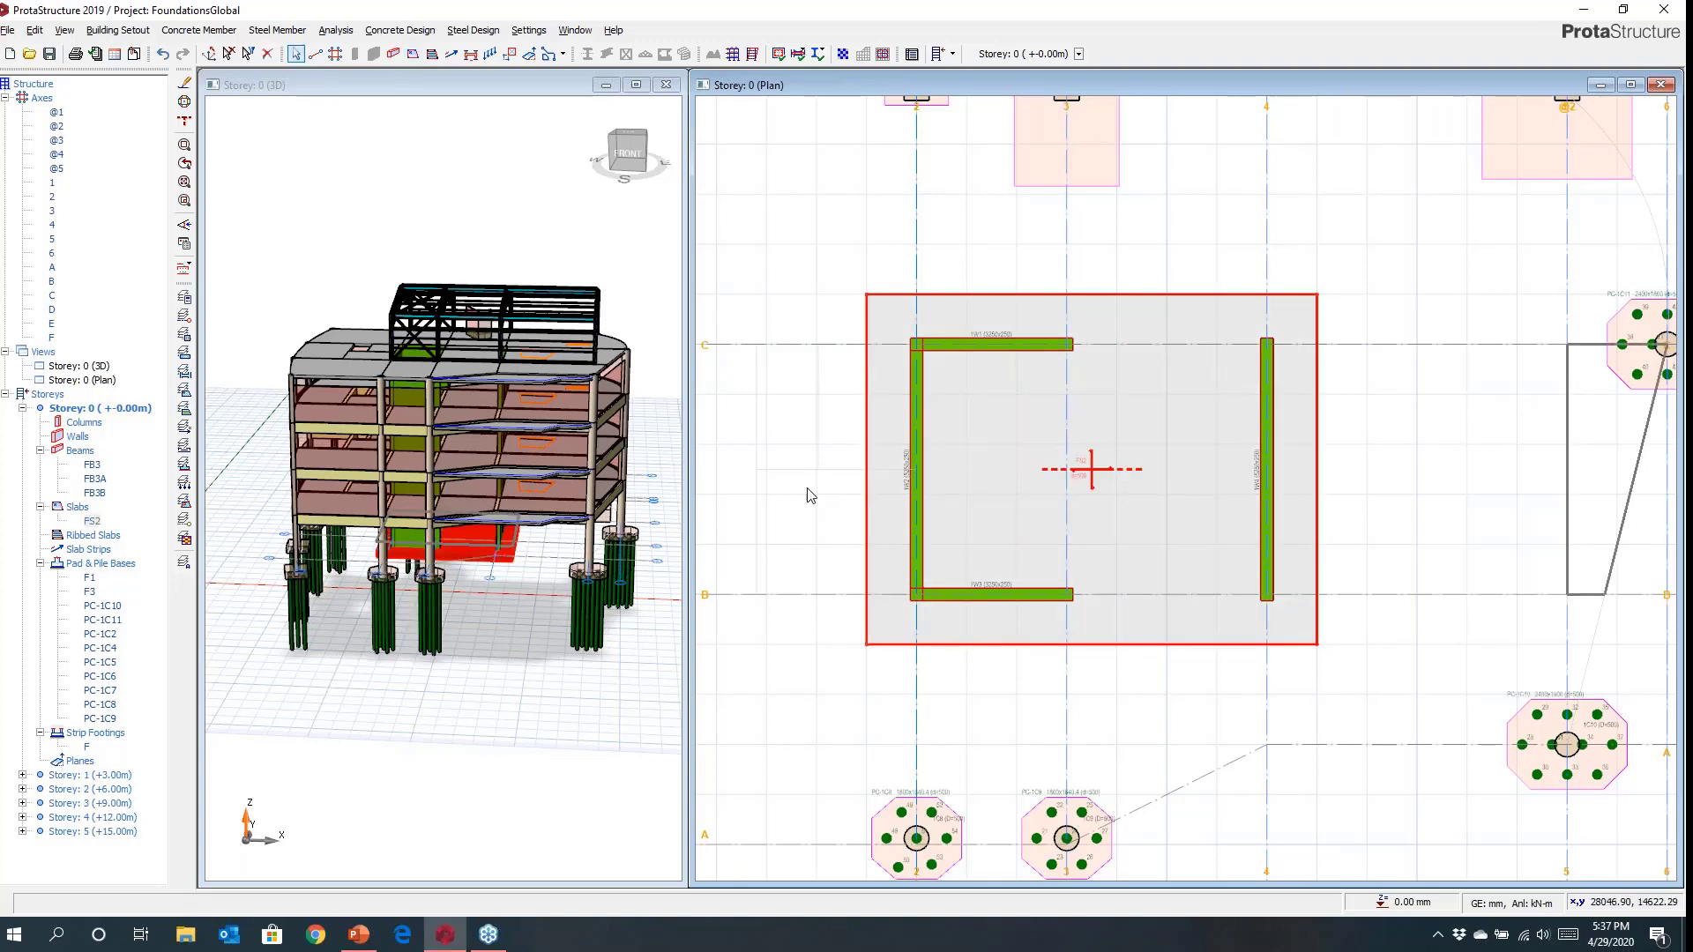
pyautogui.click(588, 571)
pyautogui.moveTo(588, 572); pyautogui.dragTo(405, 560, button='middle')
pyautogui.scroll(3, 450, 543)
pyautogui.scroll(4, 402, 557)
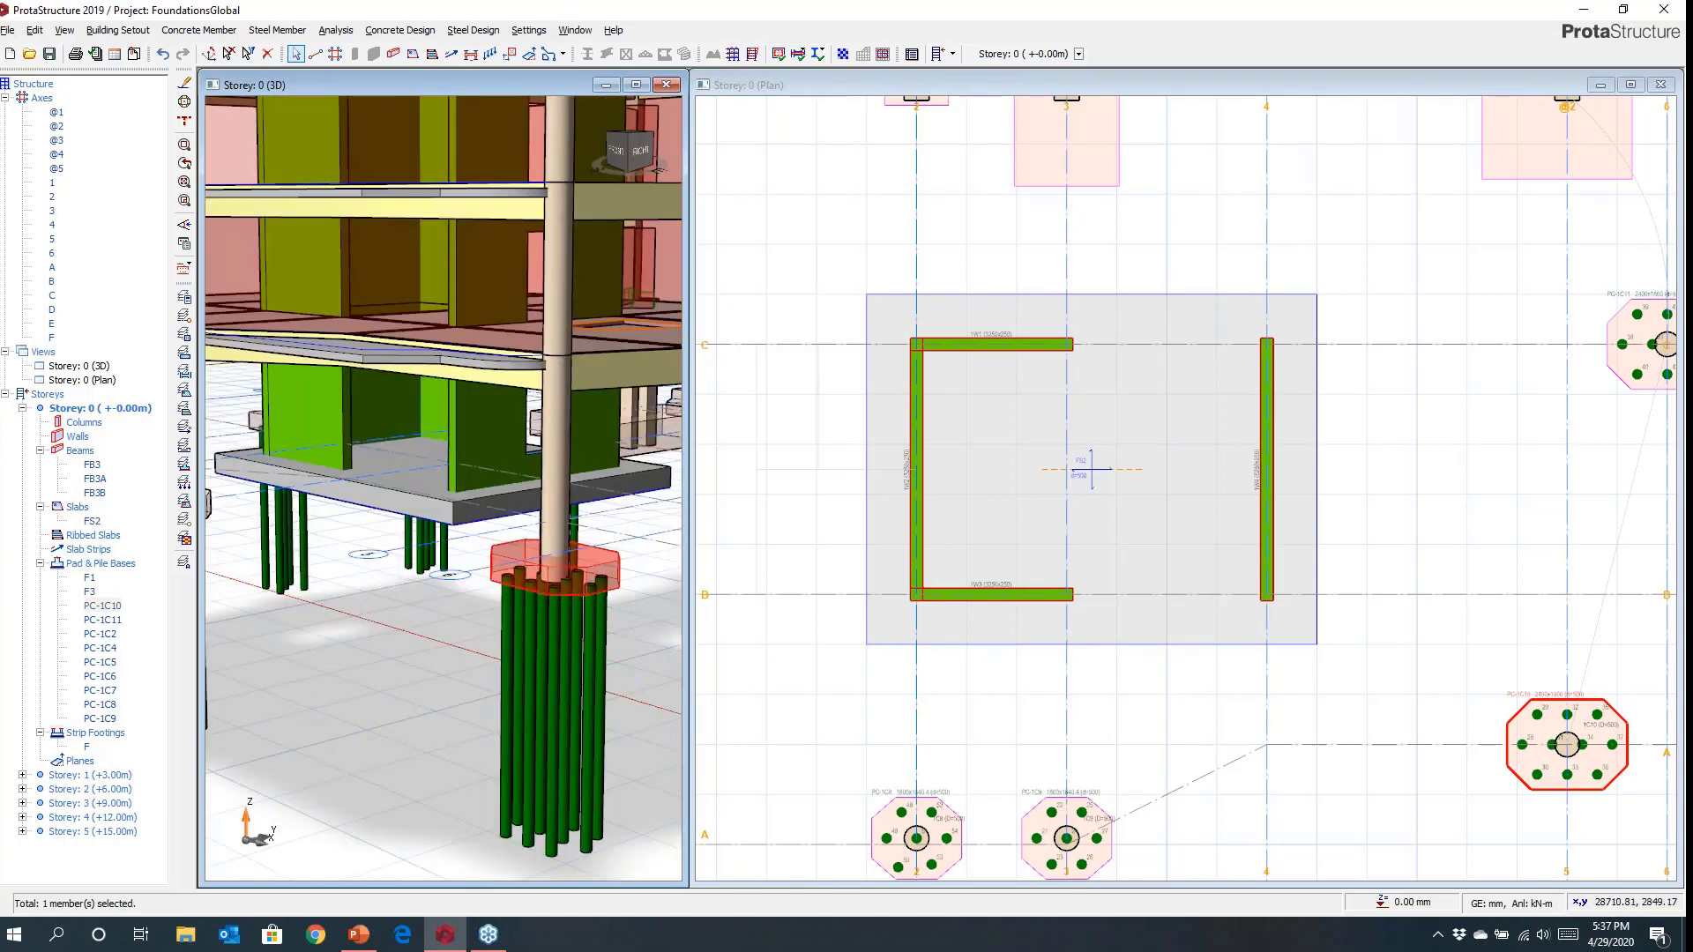
# Start a slab strip in the X direction as an FE Strip, using the third end option at both start and end.
pyautogui.scroll(-3, 1147, 538)
pyautogui.moveTo(1160, 586); pyautogui.dragTo(1202, 565, button='middle')
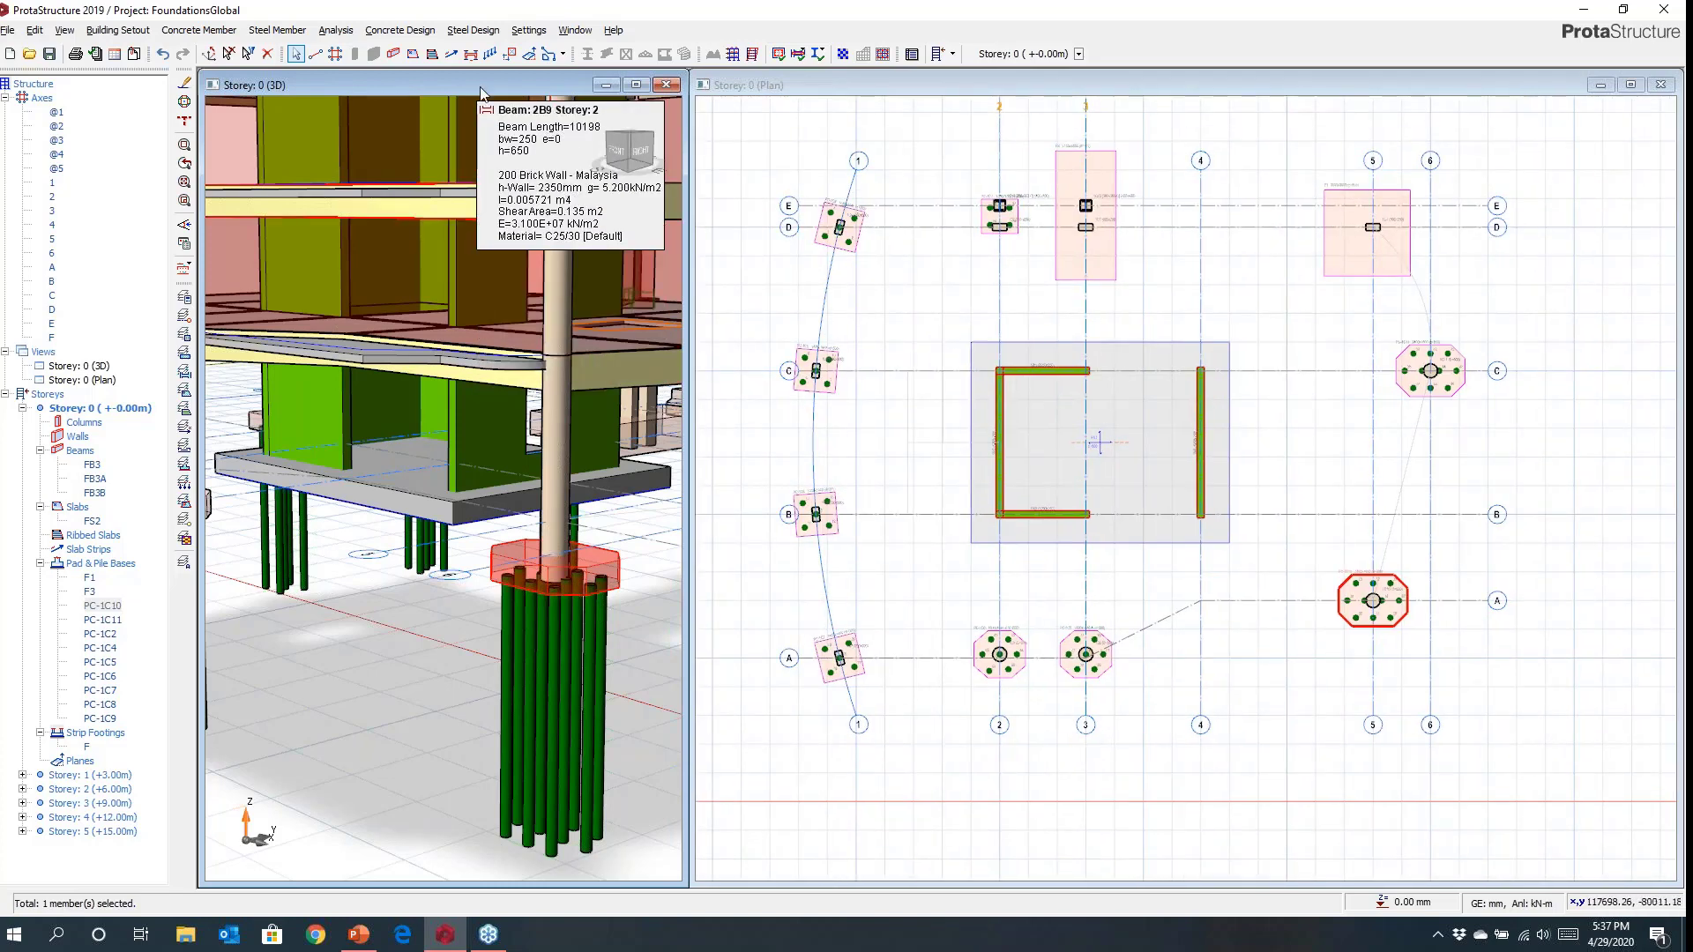
pyautogui.click(451, 57)
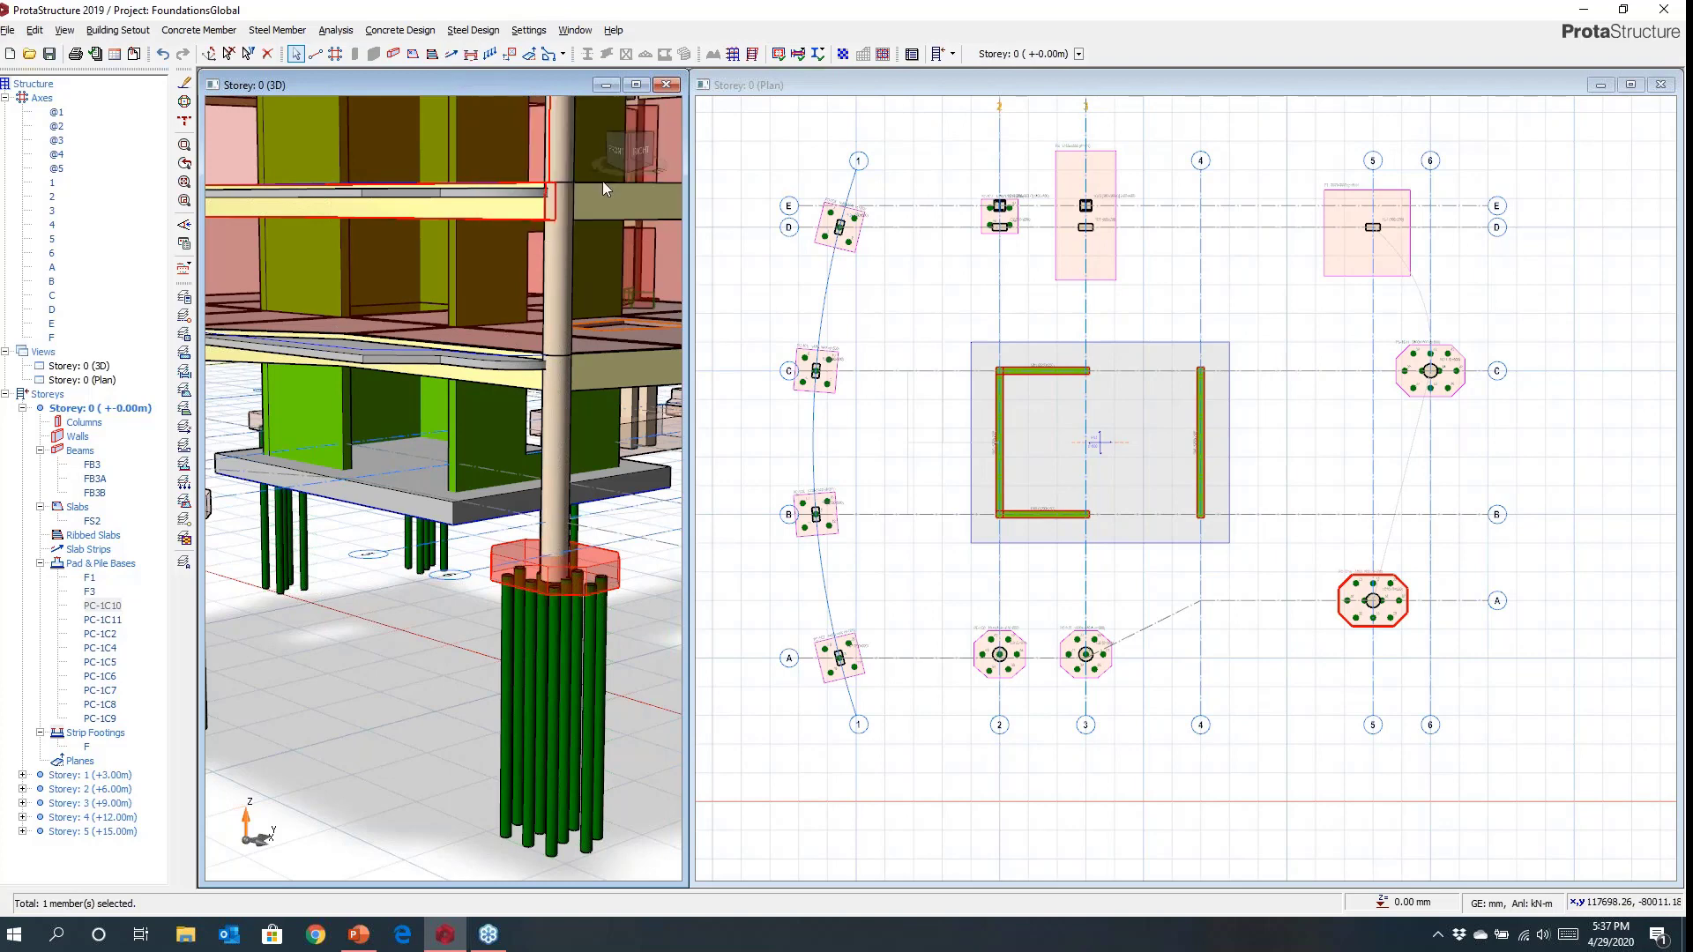
pyautogui.moveTo(1455, 379); pyautogui.dragTo(528, 433)
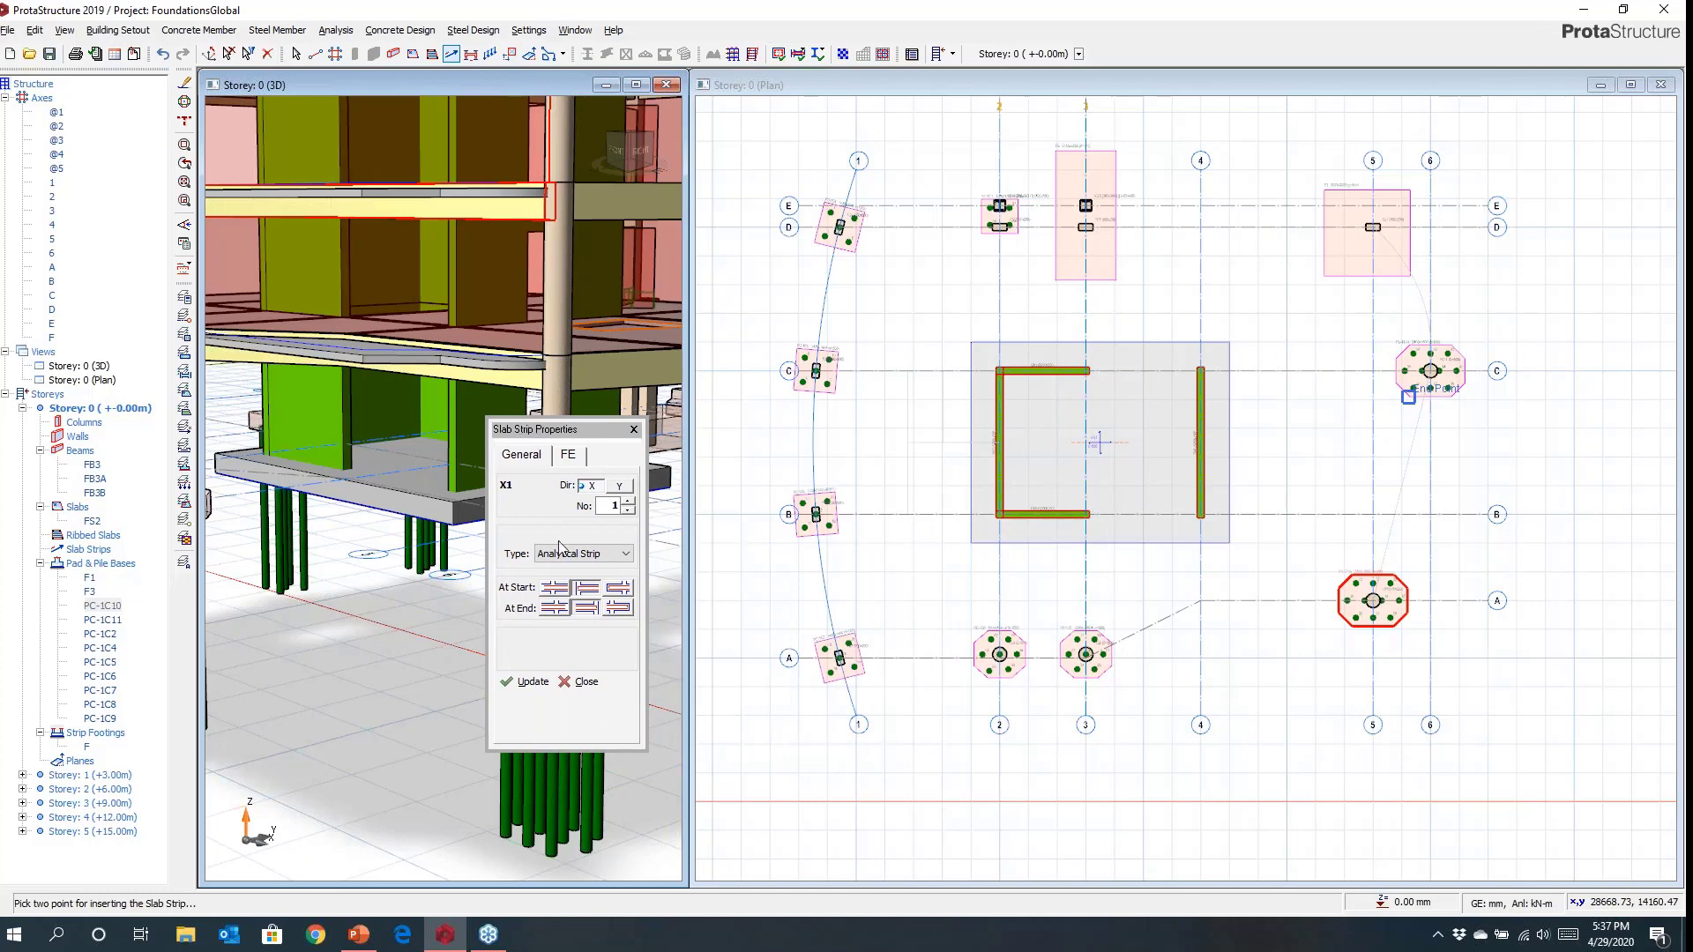
pyautogui.click(618, 588)
pyautogui.click(618, 607)
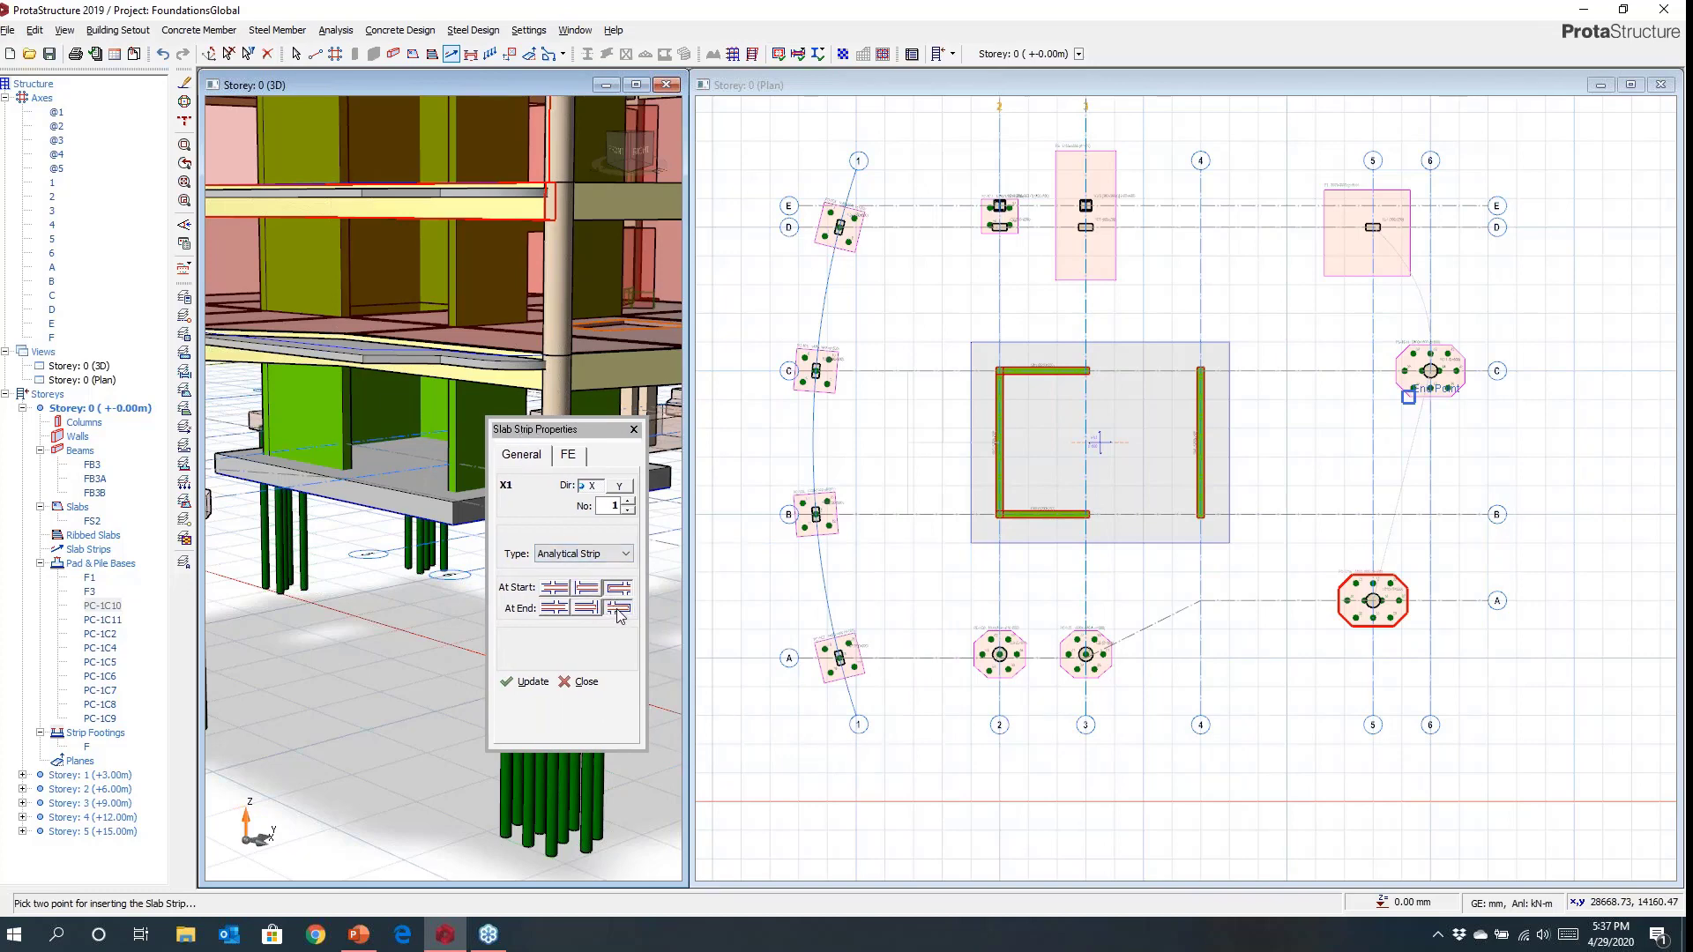
pyautogui.click(599, 553)
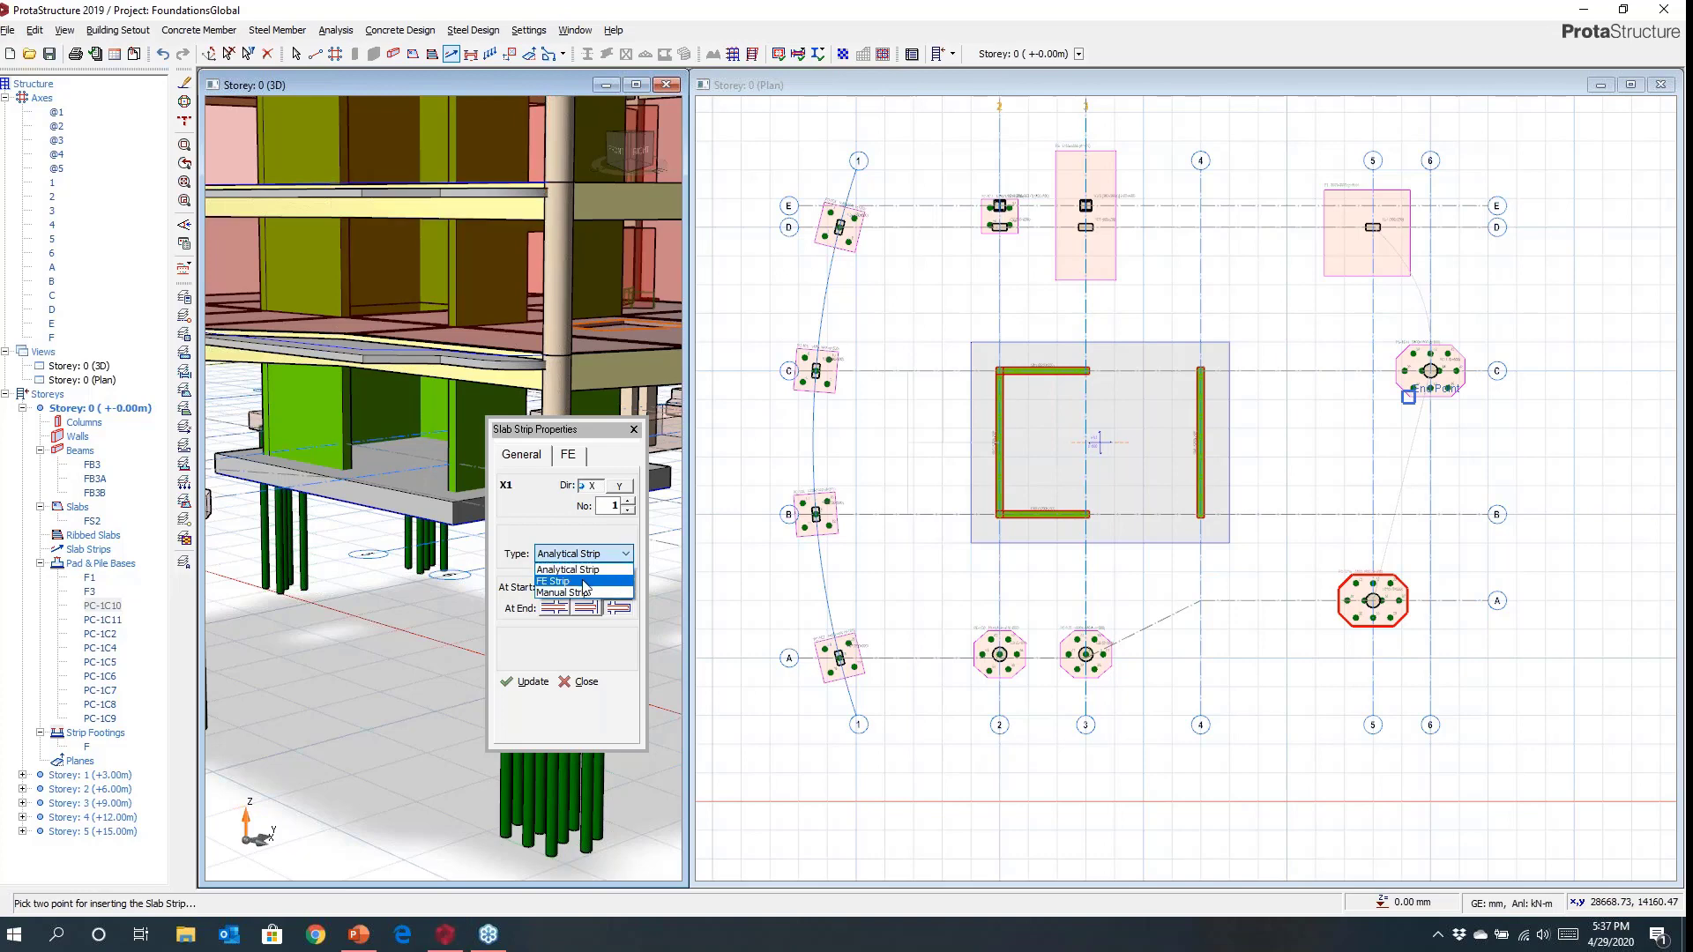
pyautogui.click(584, 582)
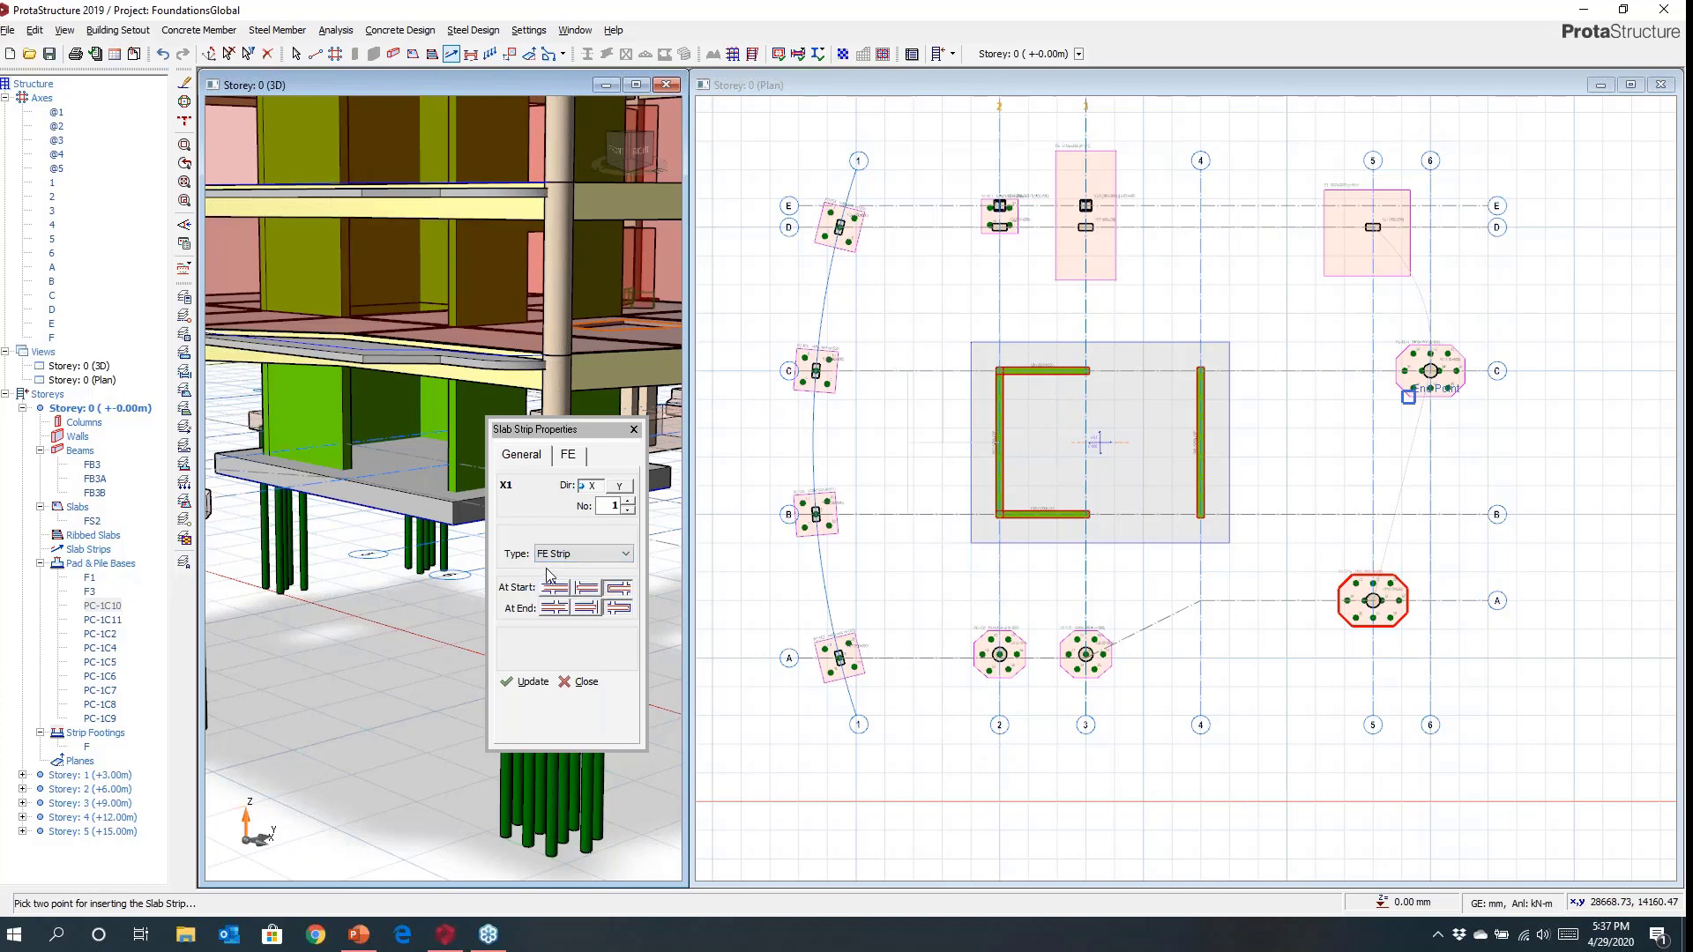
# Enable the integral strip option and place strip X1 about 11700 mm long across the middle of the raft slab.
pyautogui.click(571, 455)
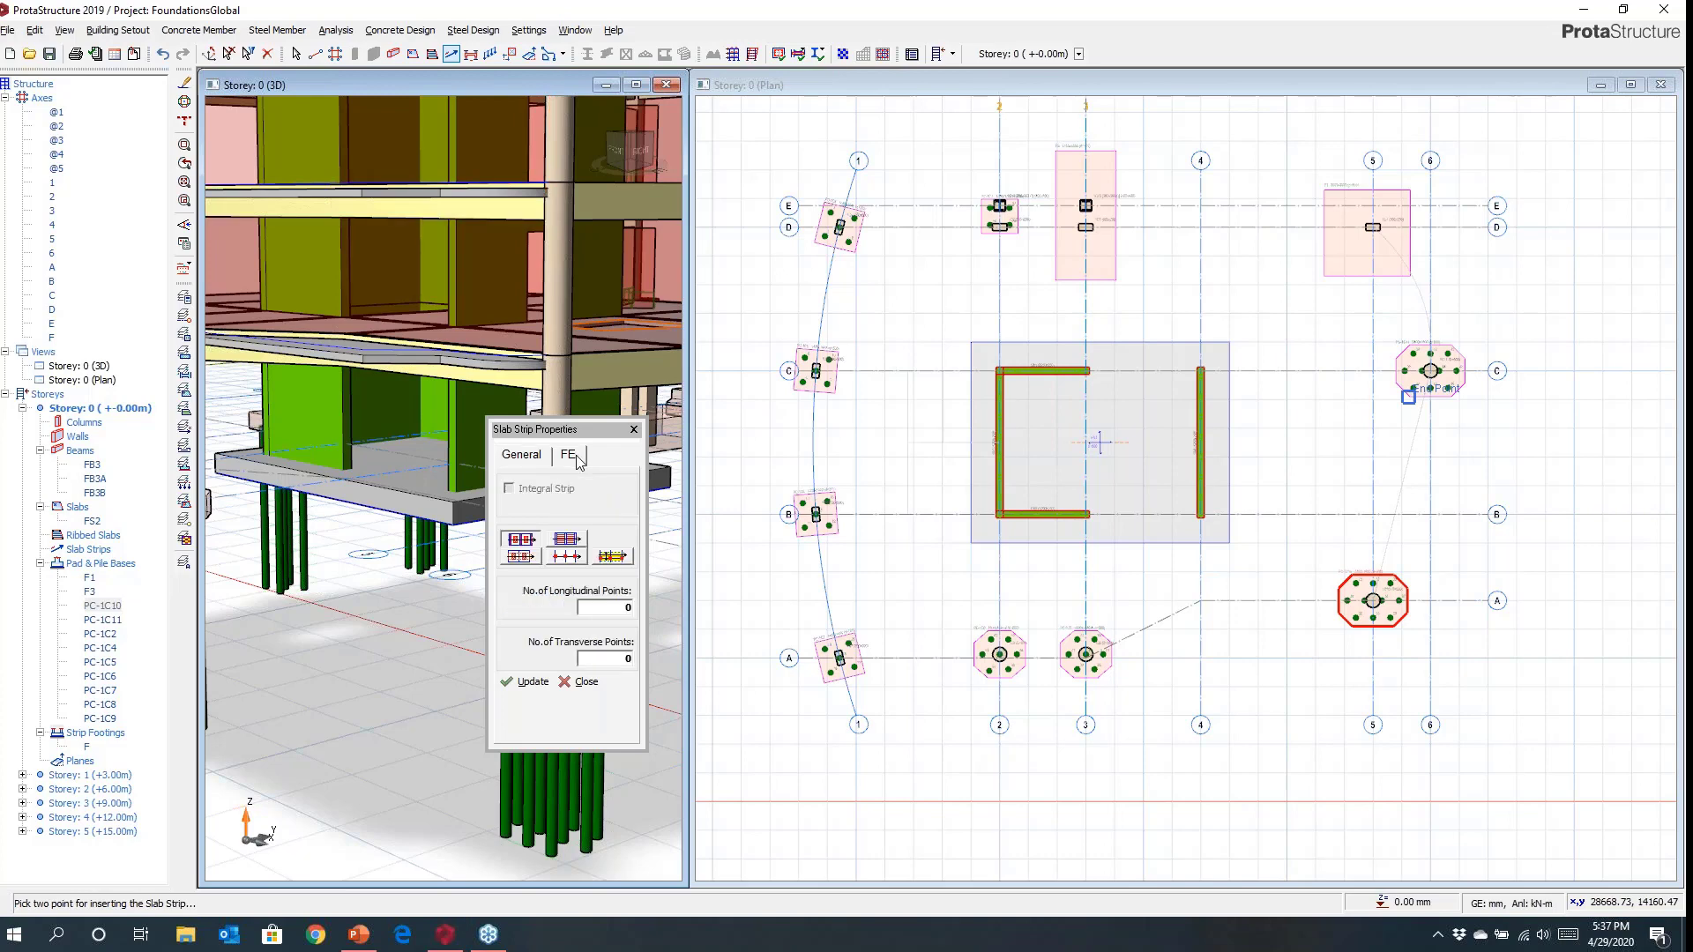
pyautogui.click(616, 558)
pyautogui.click(509, 491)
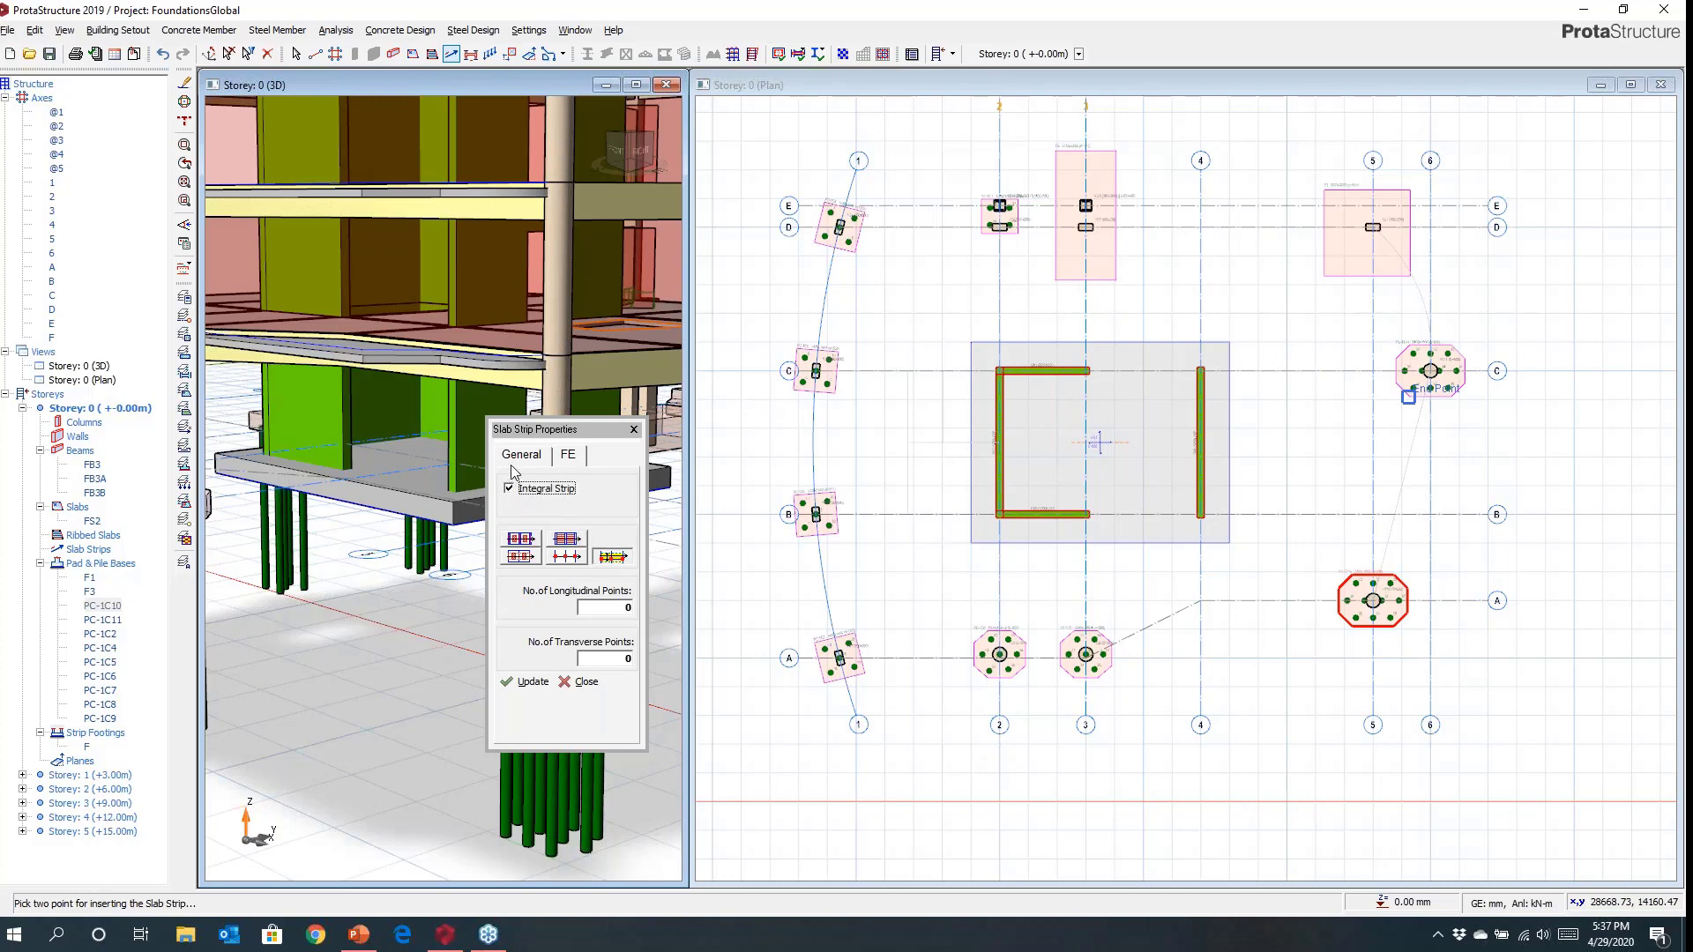
pyautogui.click(520, 456)
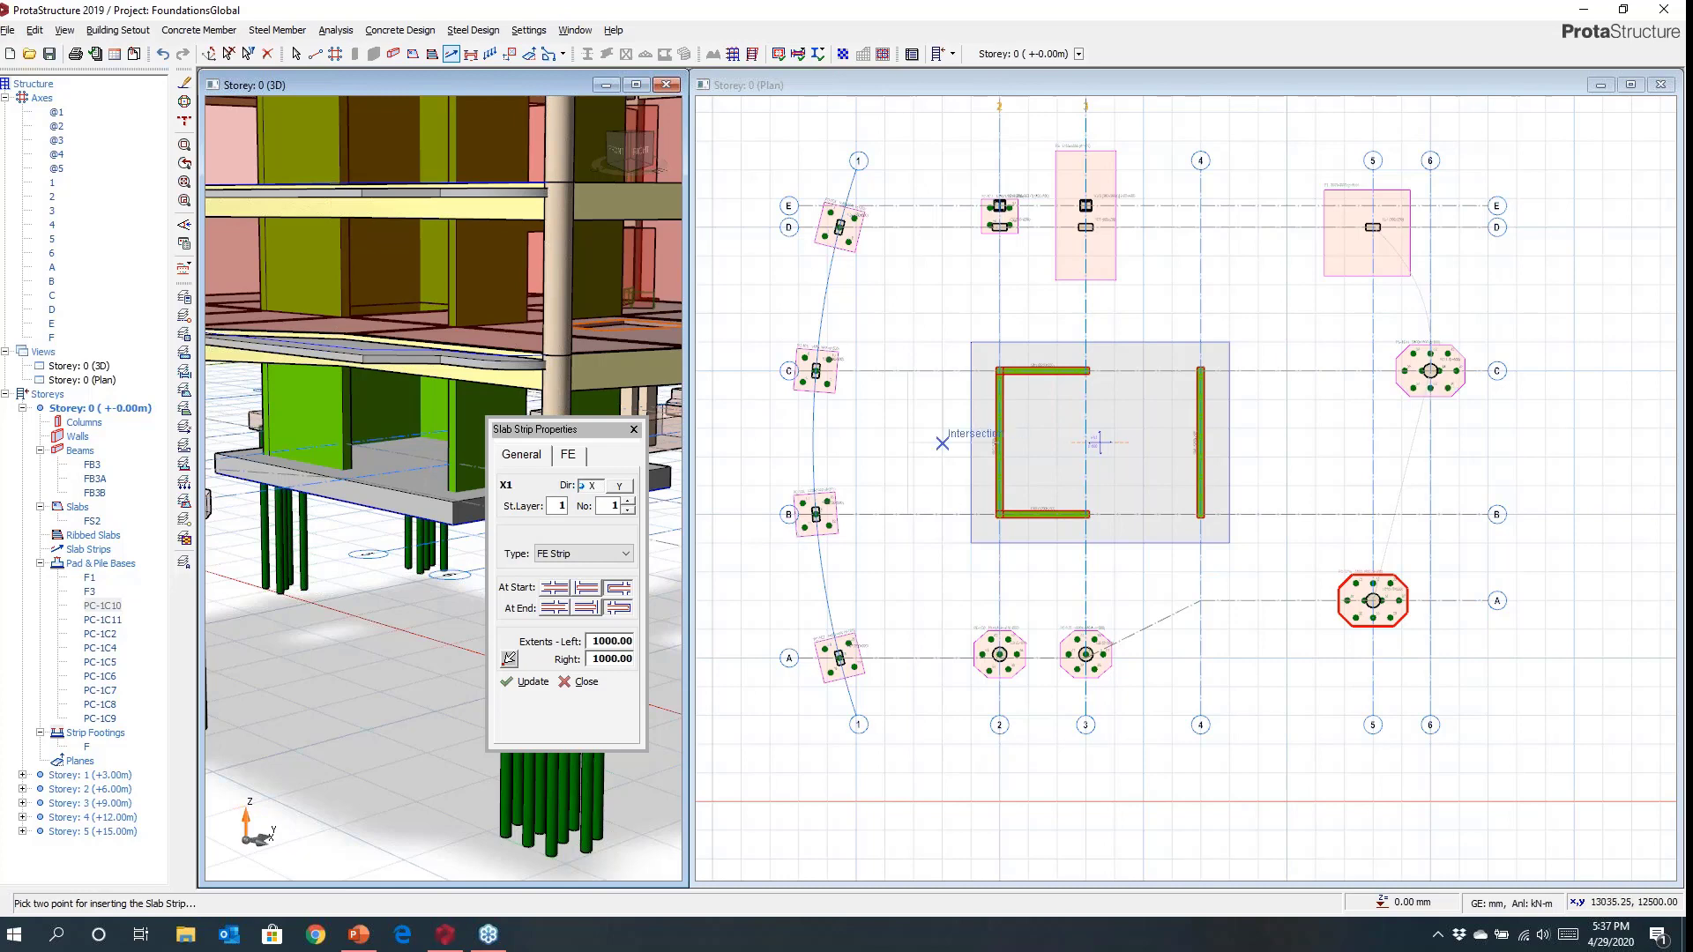
pyautogui.click(942, 443)
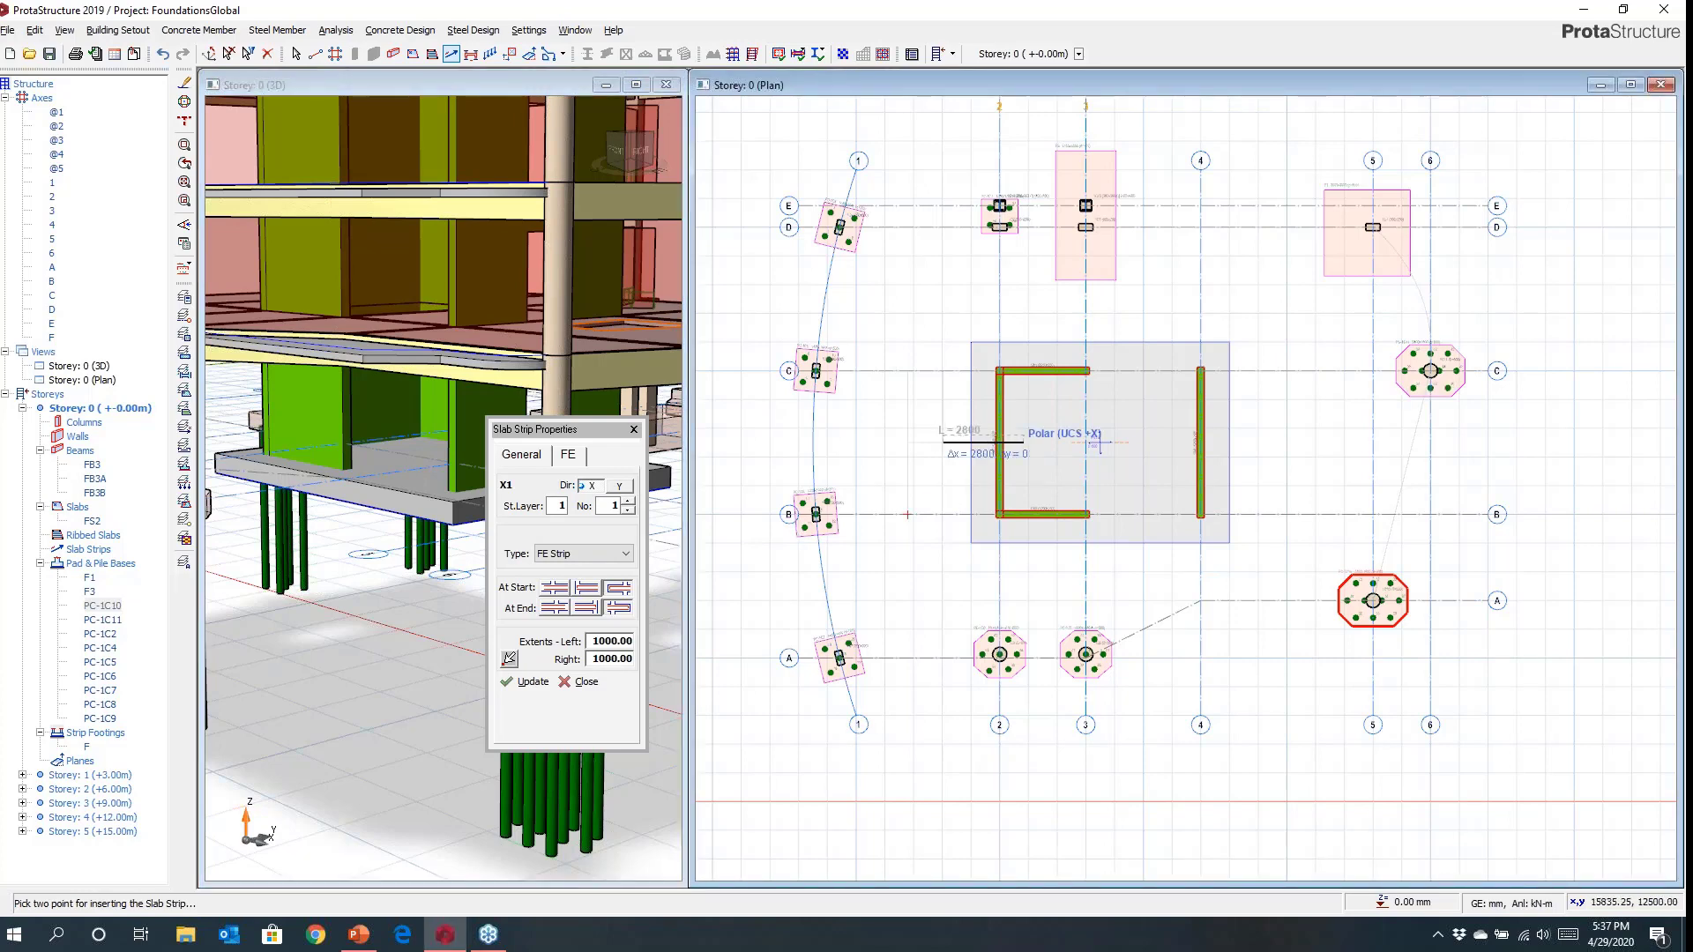
pyautogui.click(1279, 441)
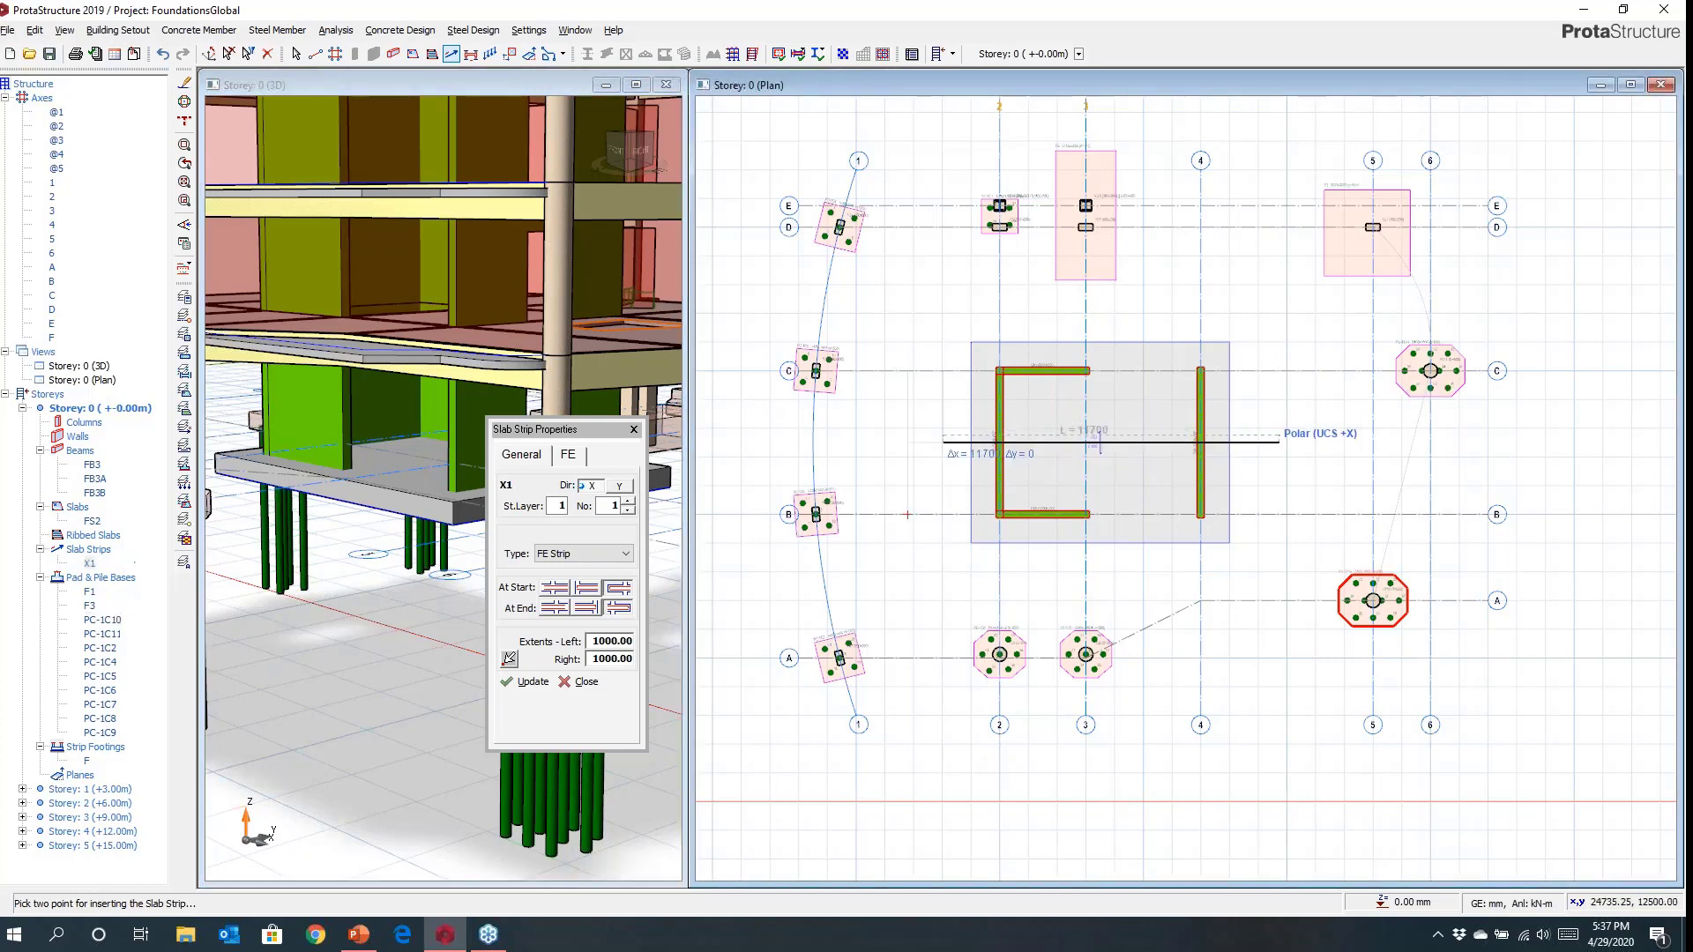
# Place two Y-direction FE strips across the full raft slab, starting at 17000, 8000 and 21000, 8000.
pyautogui.scroll(2, 1070, 443)
pyautogui.scroll(1, 1071, 443)
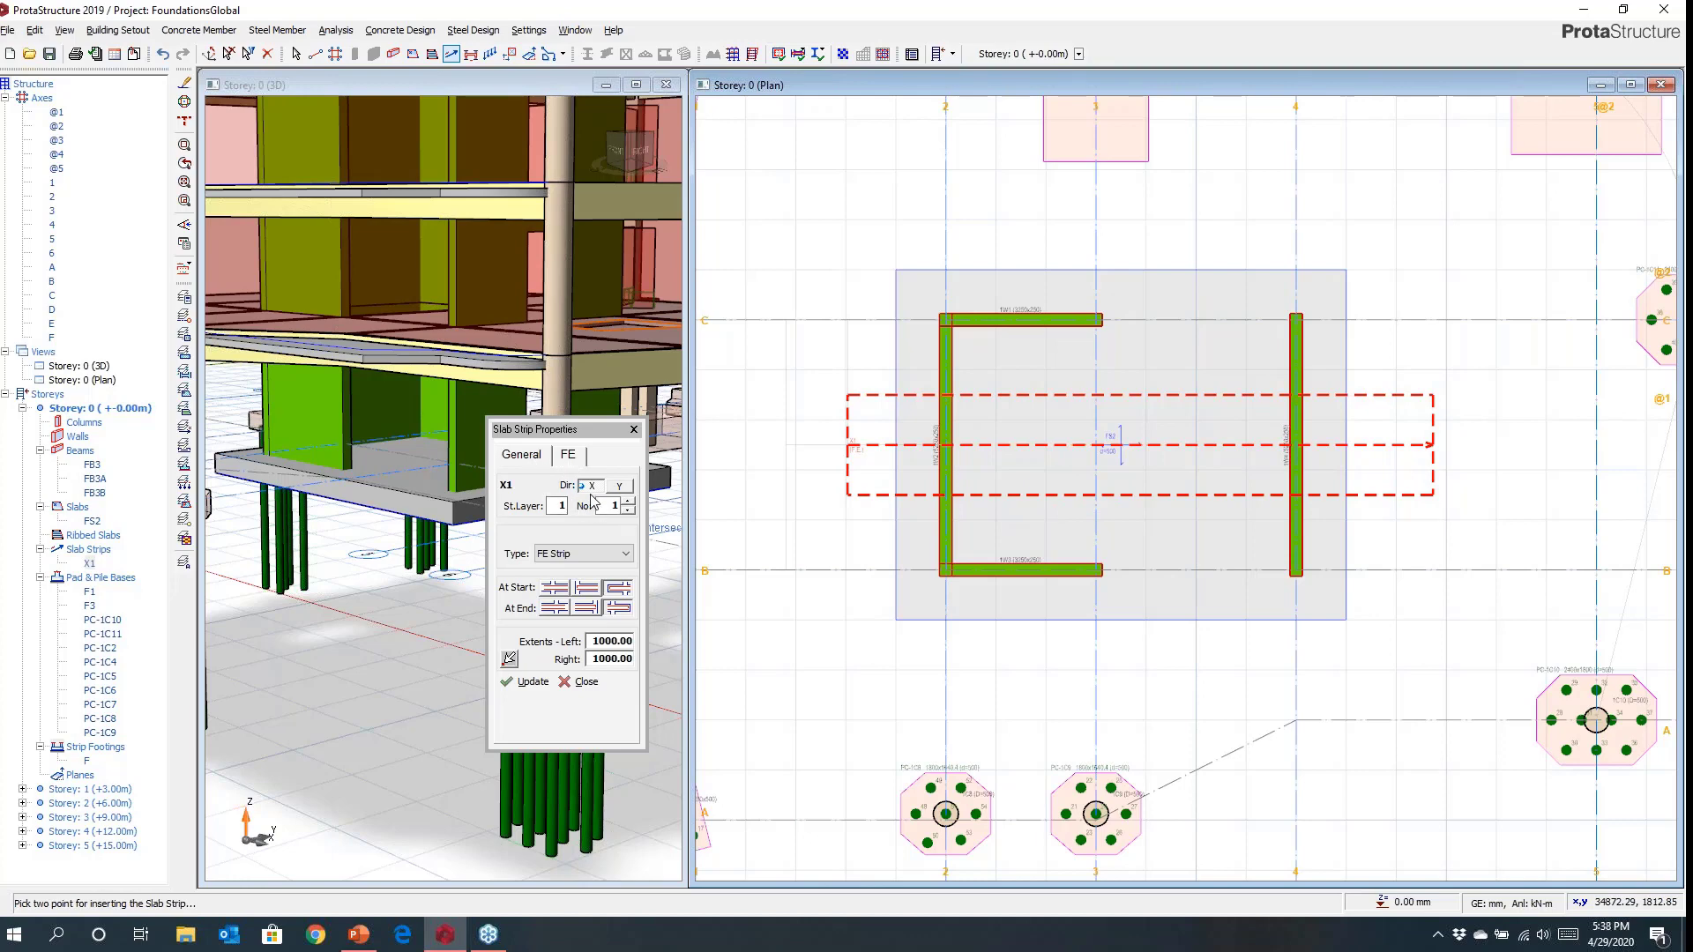
pyautogui.click(620, 488)
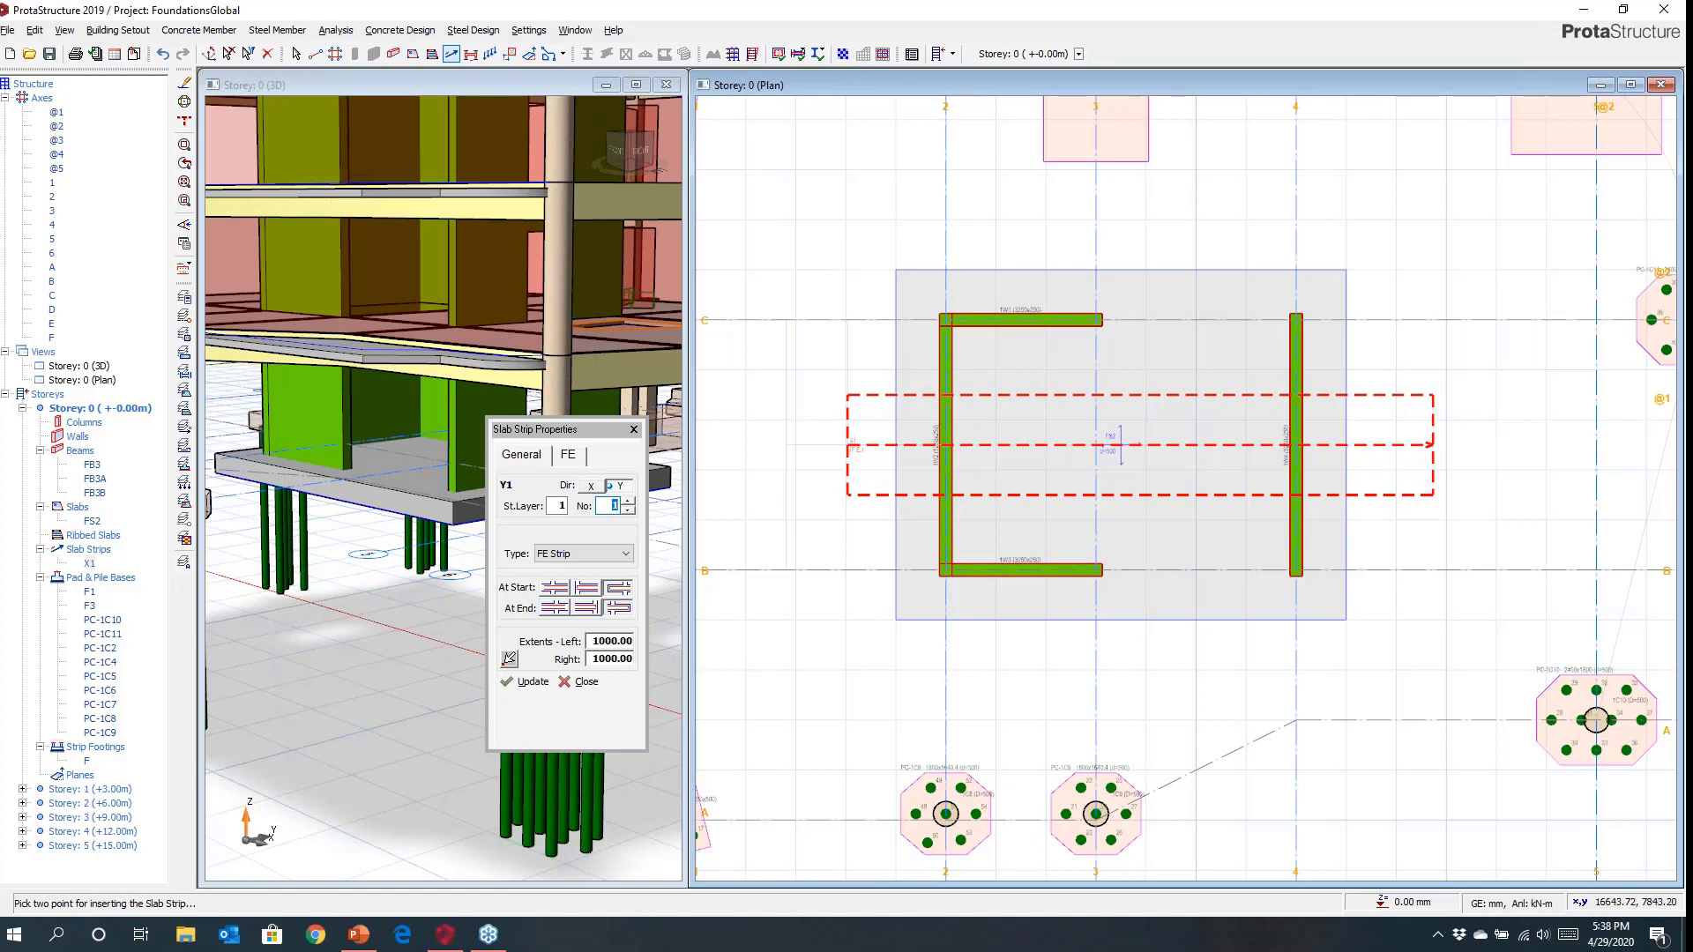
pyautogui.click(1045, 672)
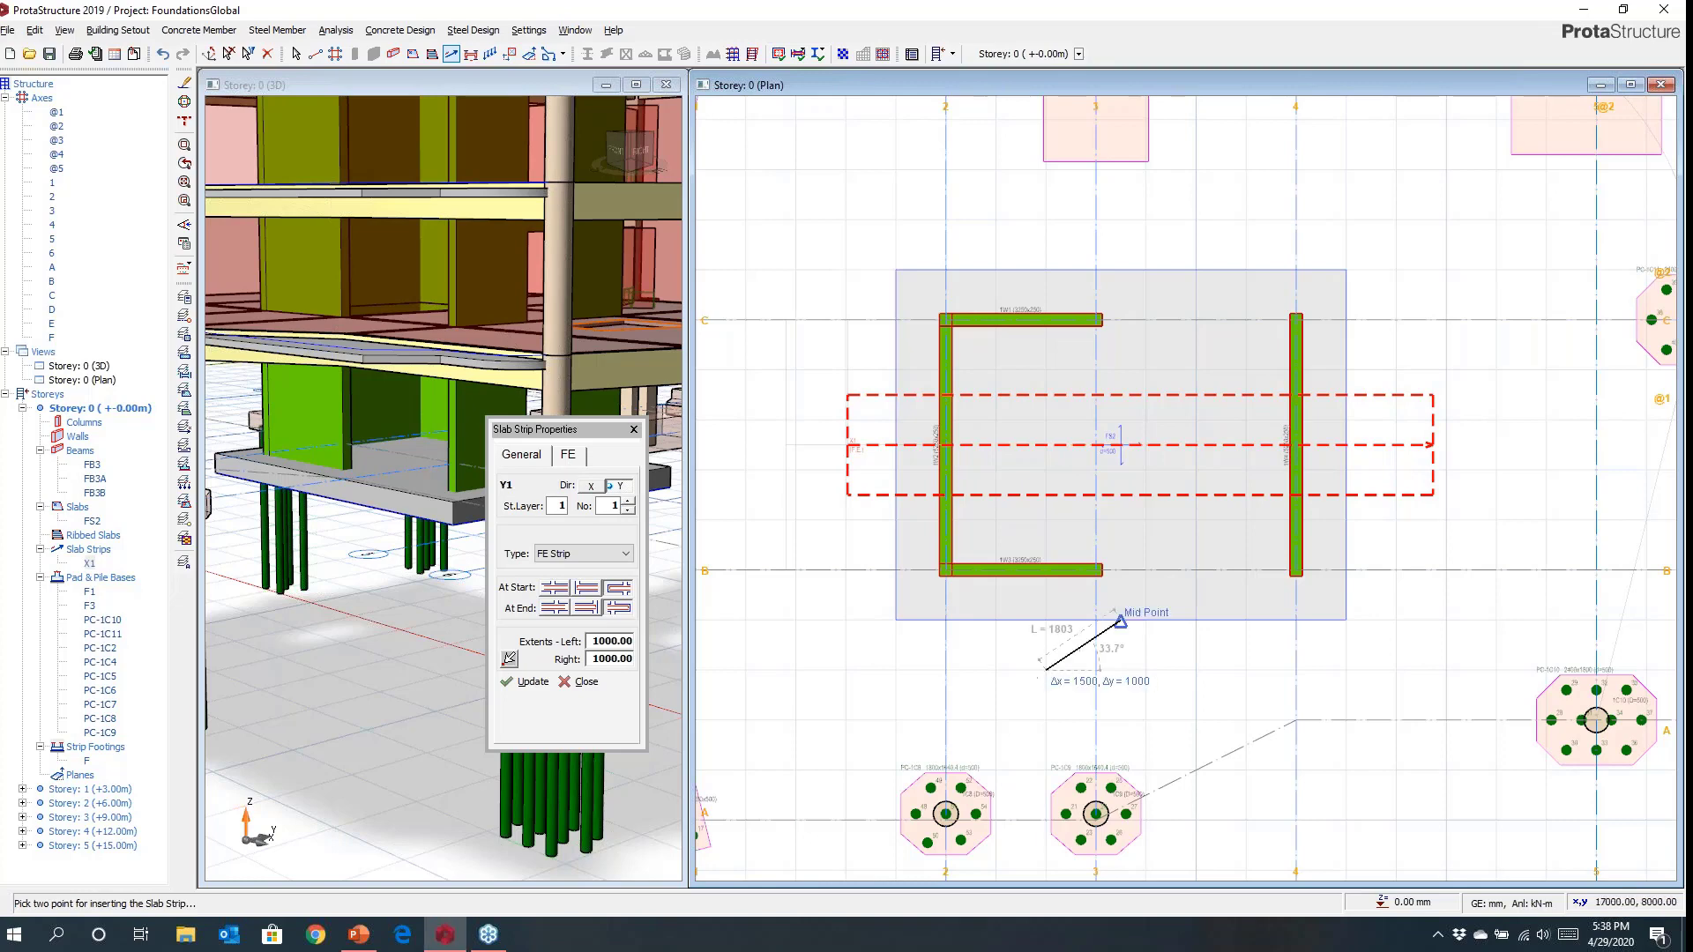
pyautogui.click(1044, 221)
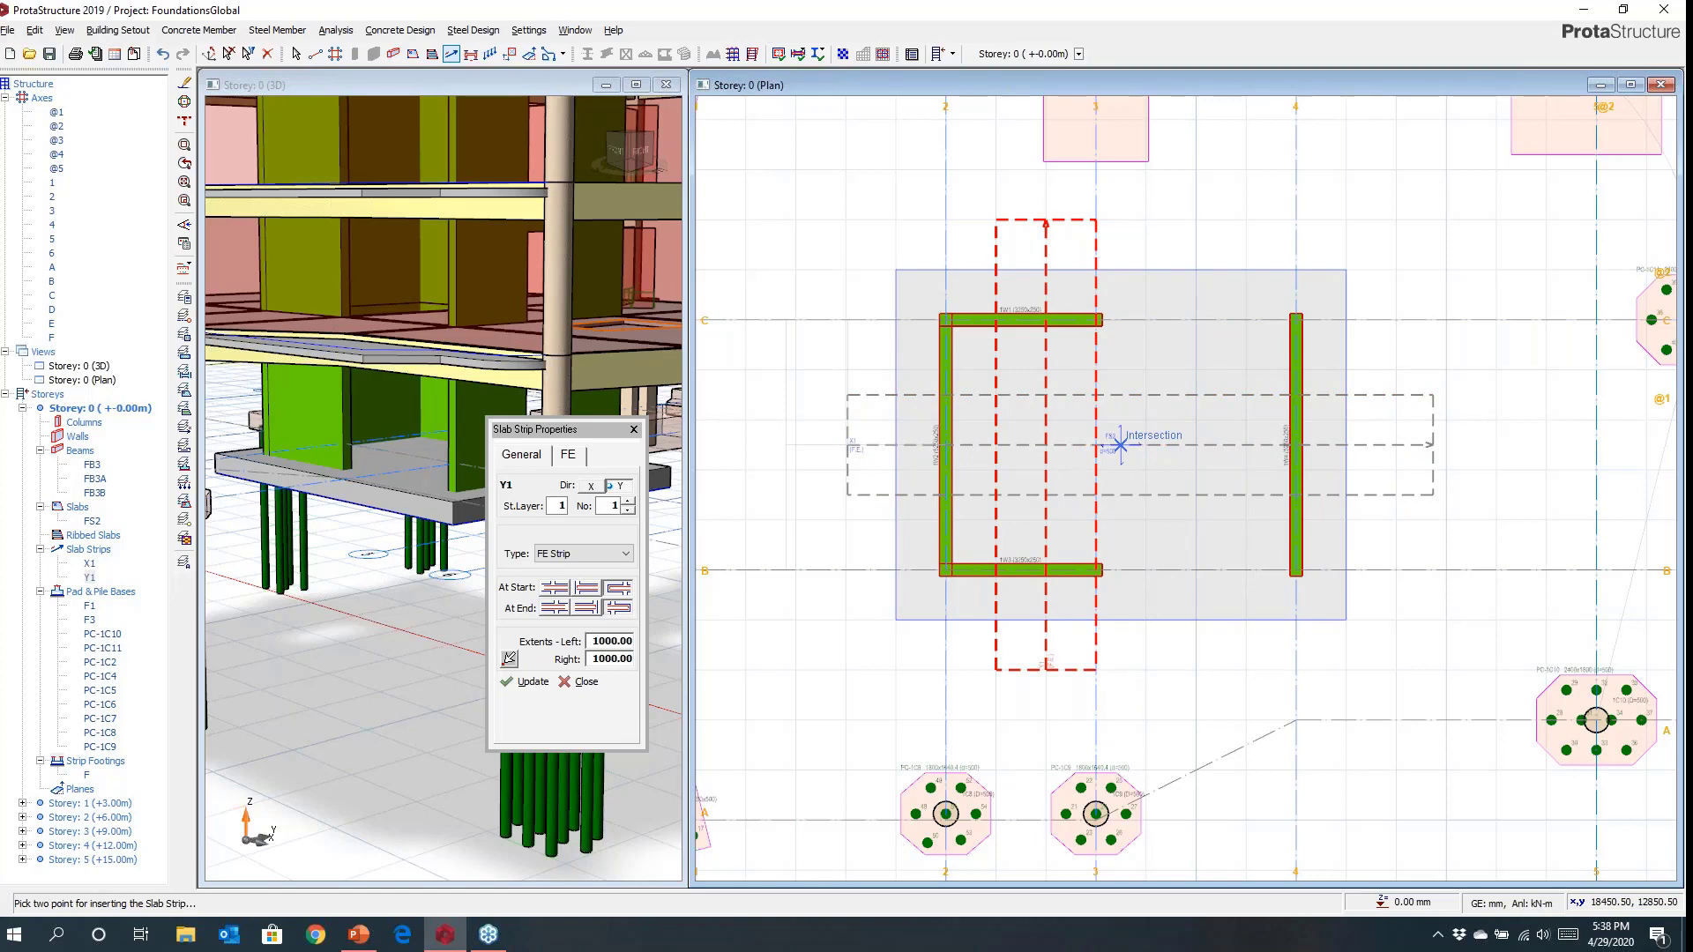
pyautogui.click(1246, 670)
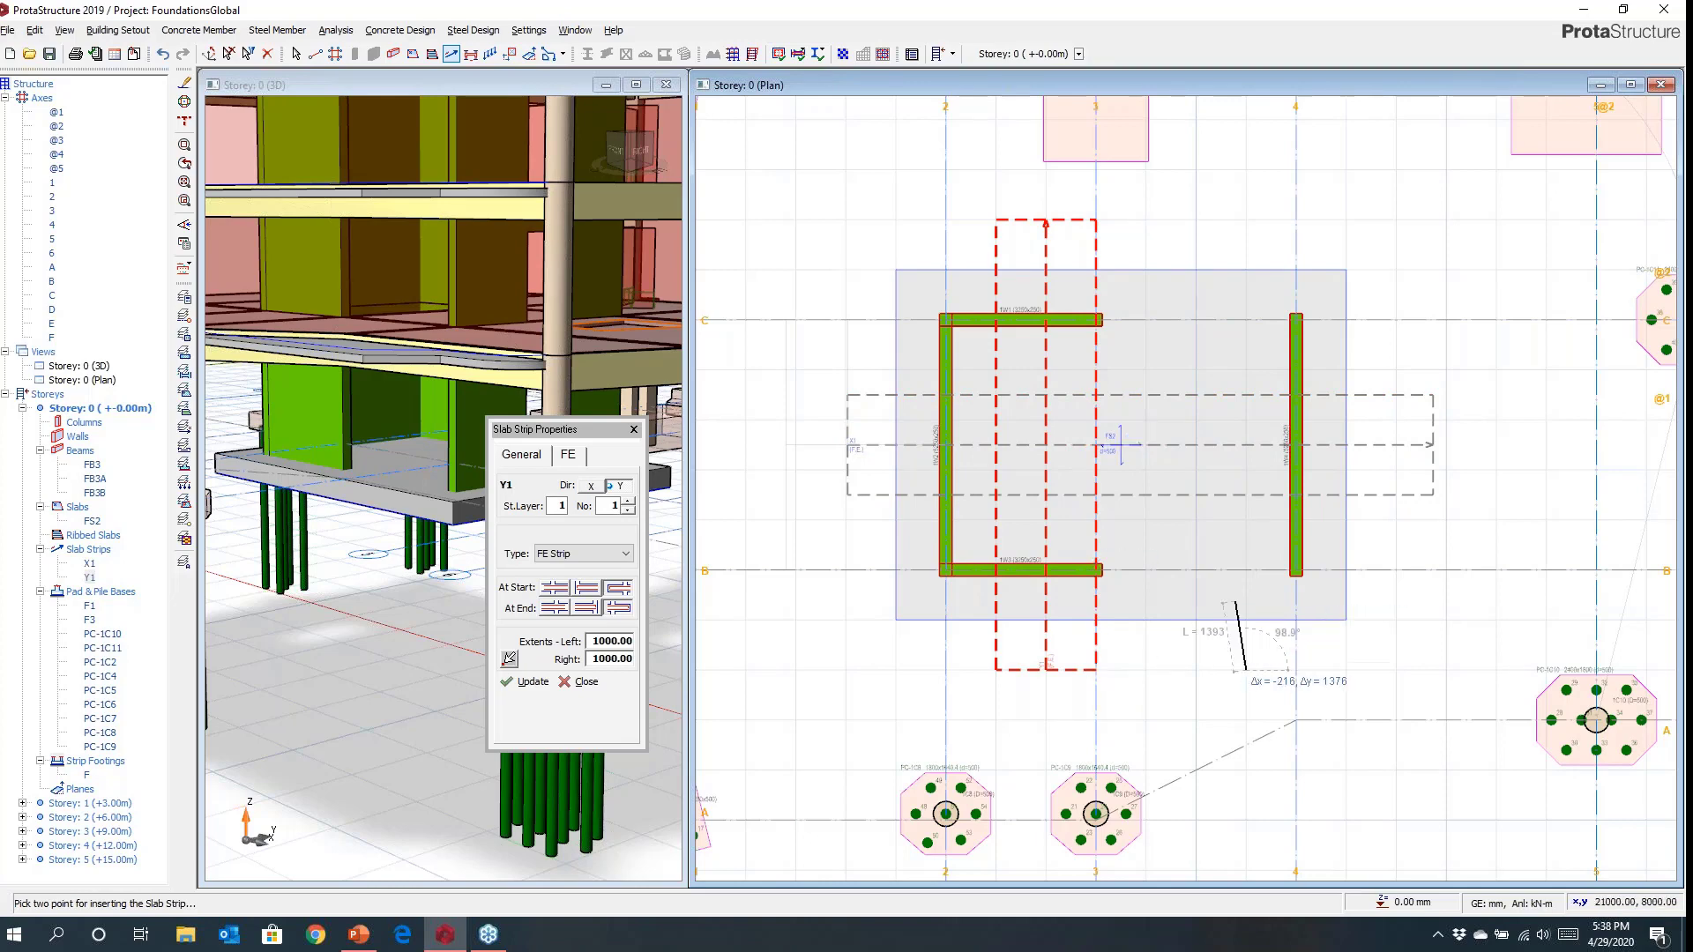
pyautogui.click(1246, 221)
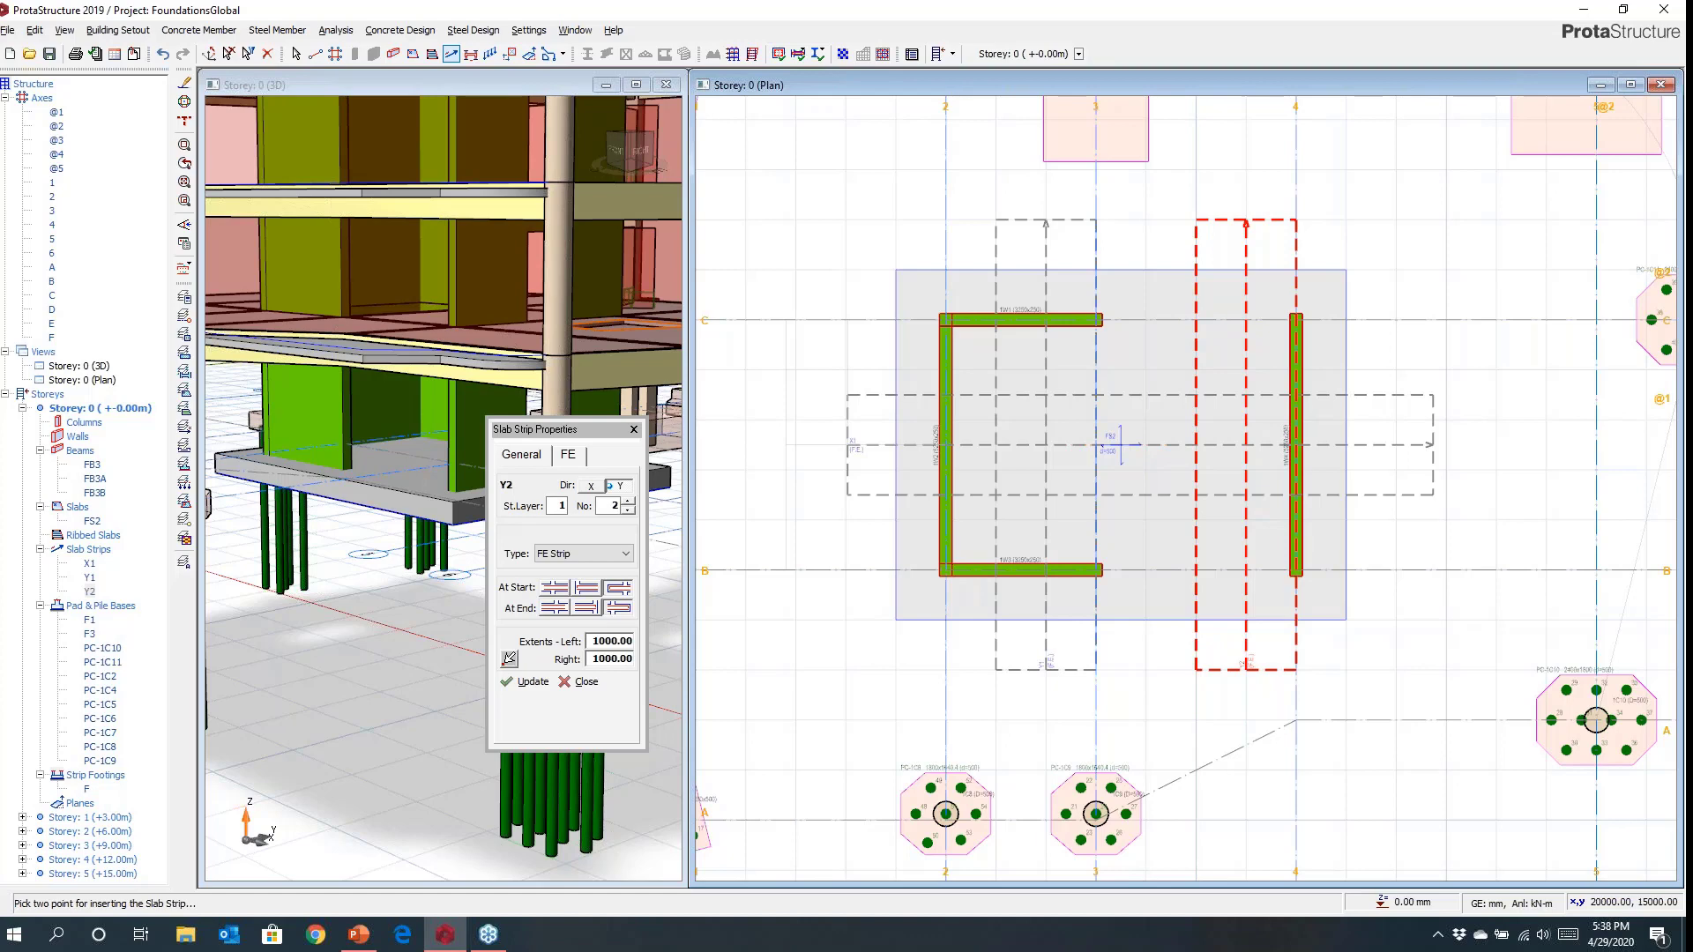
pyautogui.press('Escape')
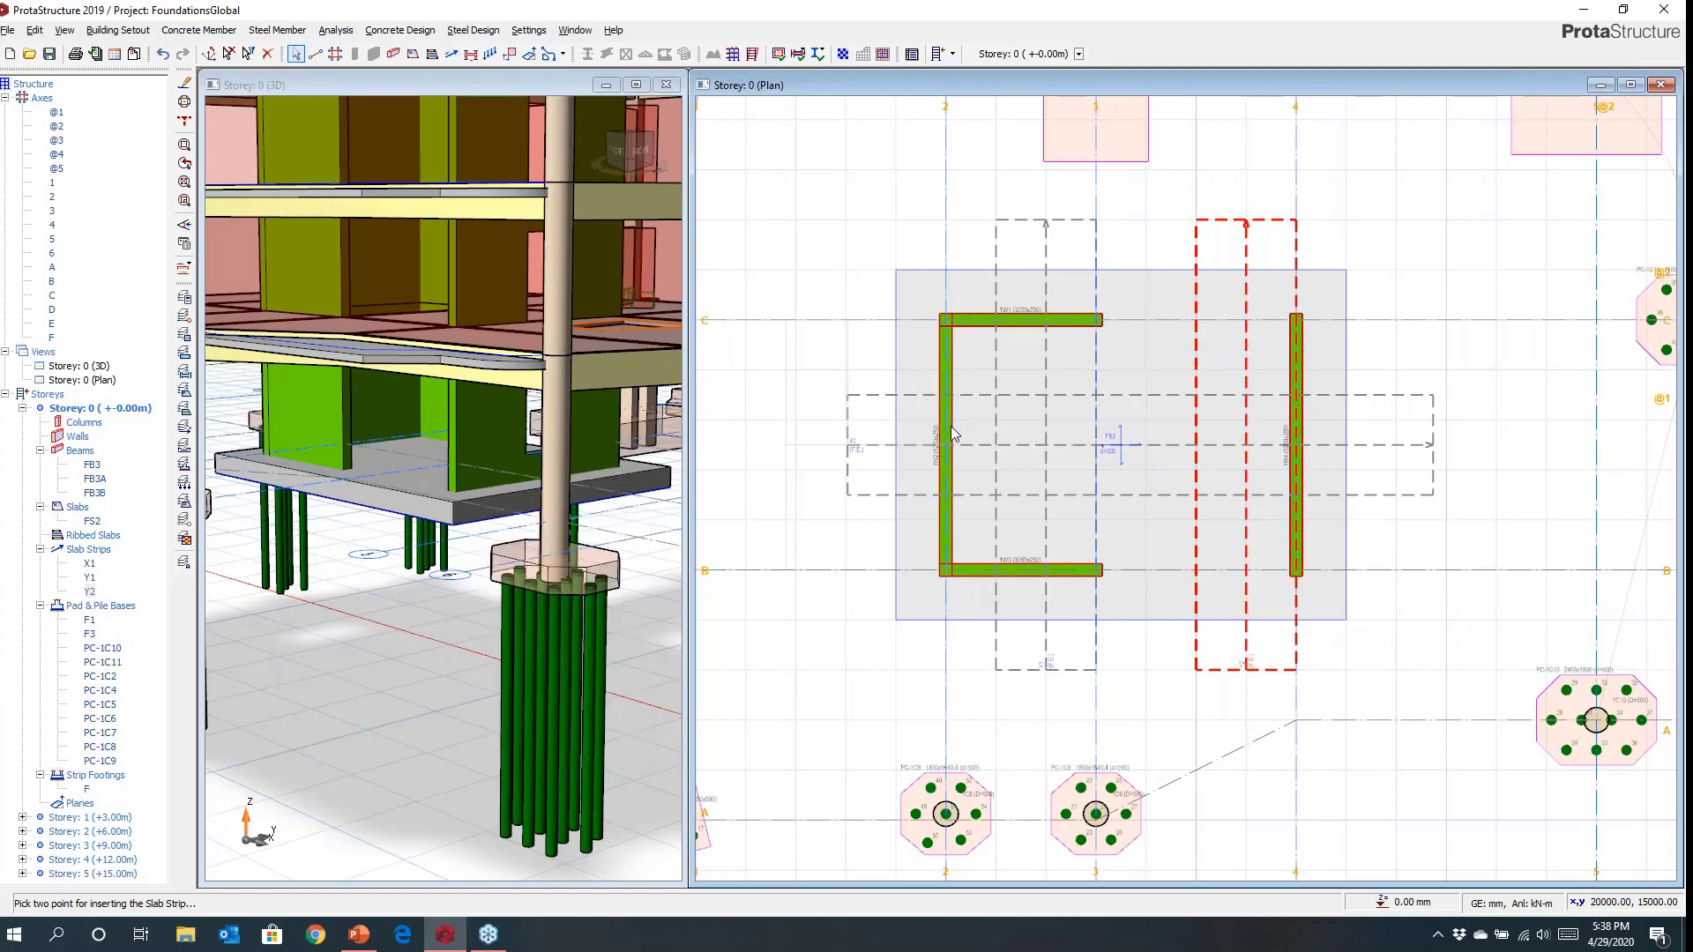
# Check the reference subgrade reaction coefficients in the FE raft foundation analysis settings and launch Raft Foundation Mesh and Analysis.
pyautogui.scroll(-3, 1140, 443)
pyautogui.scroll(3, 1129, 424)
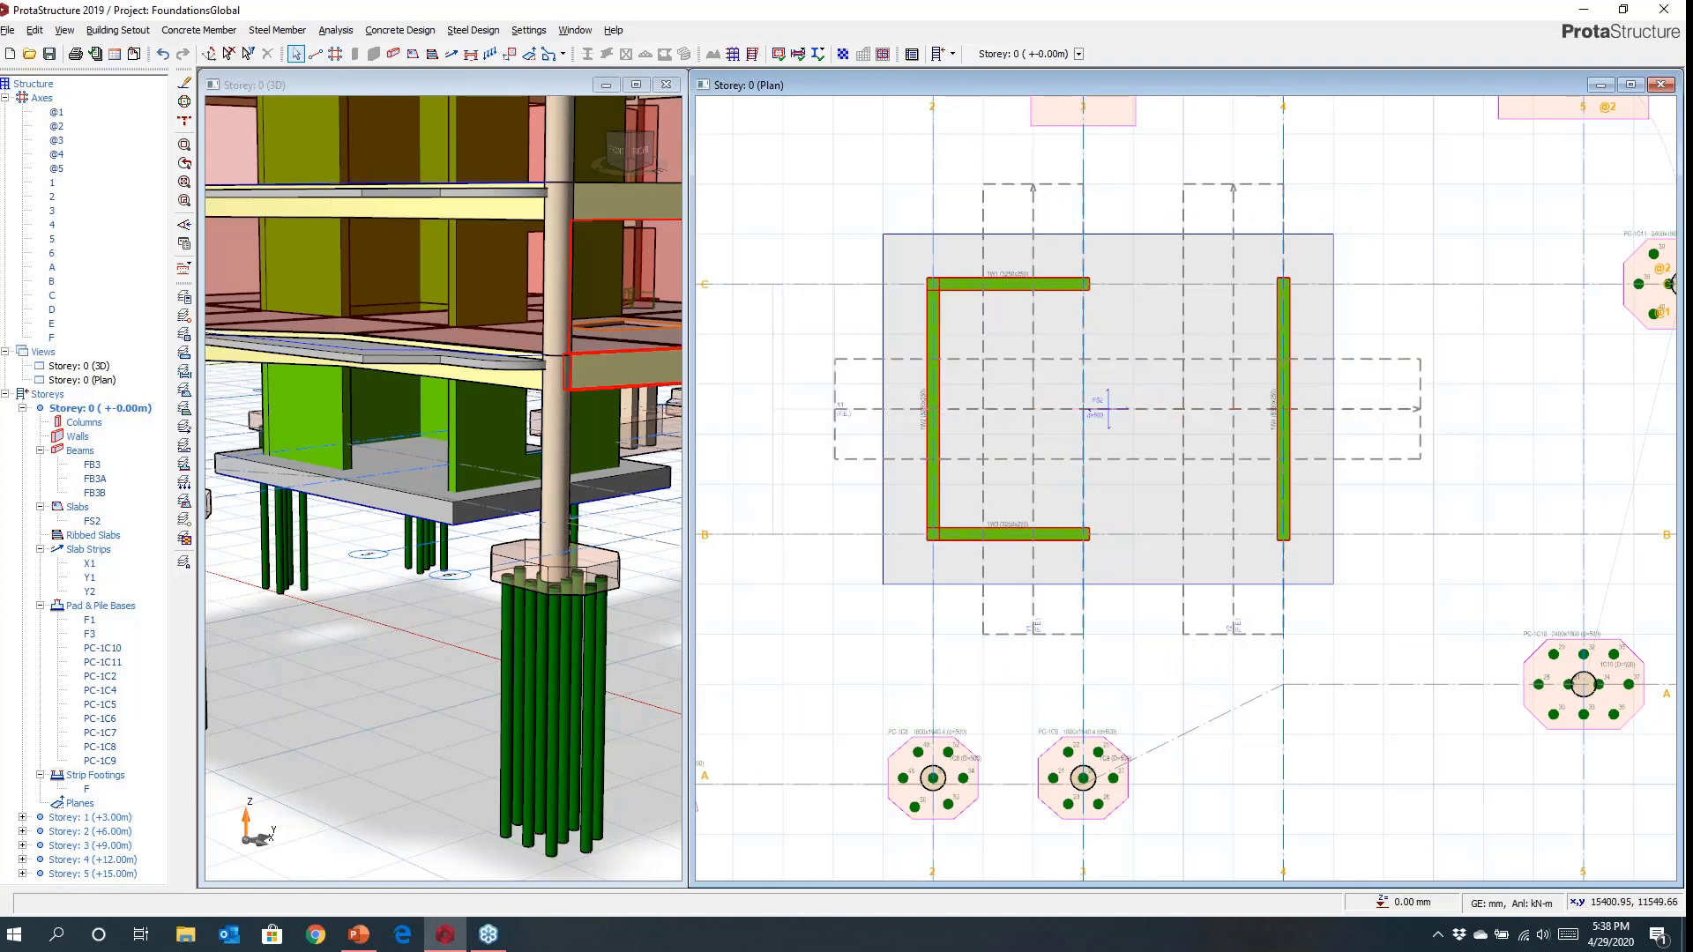
pyautogui.click(338, 32)
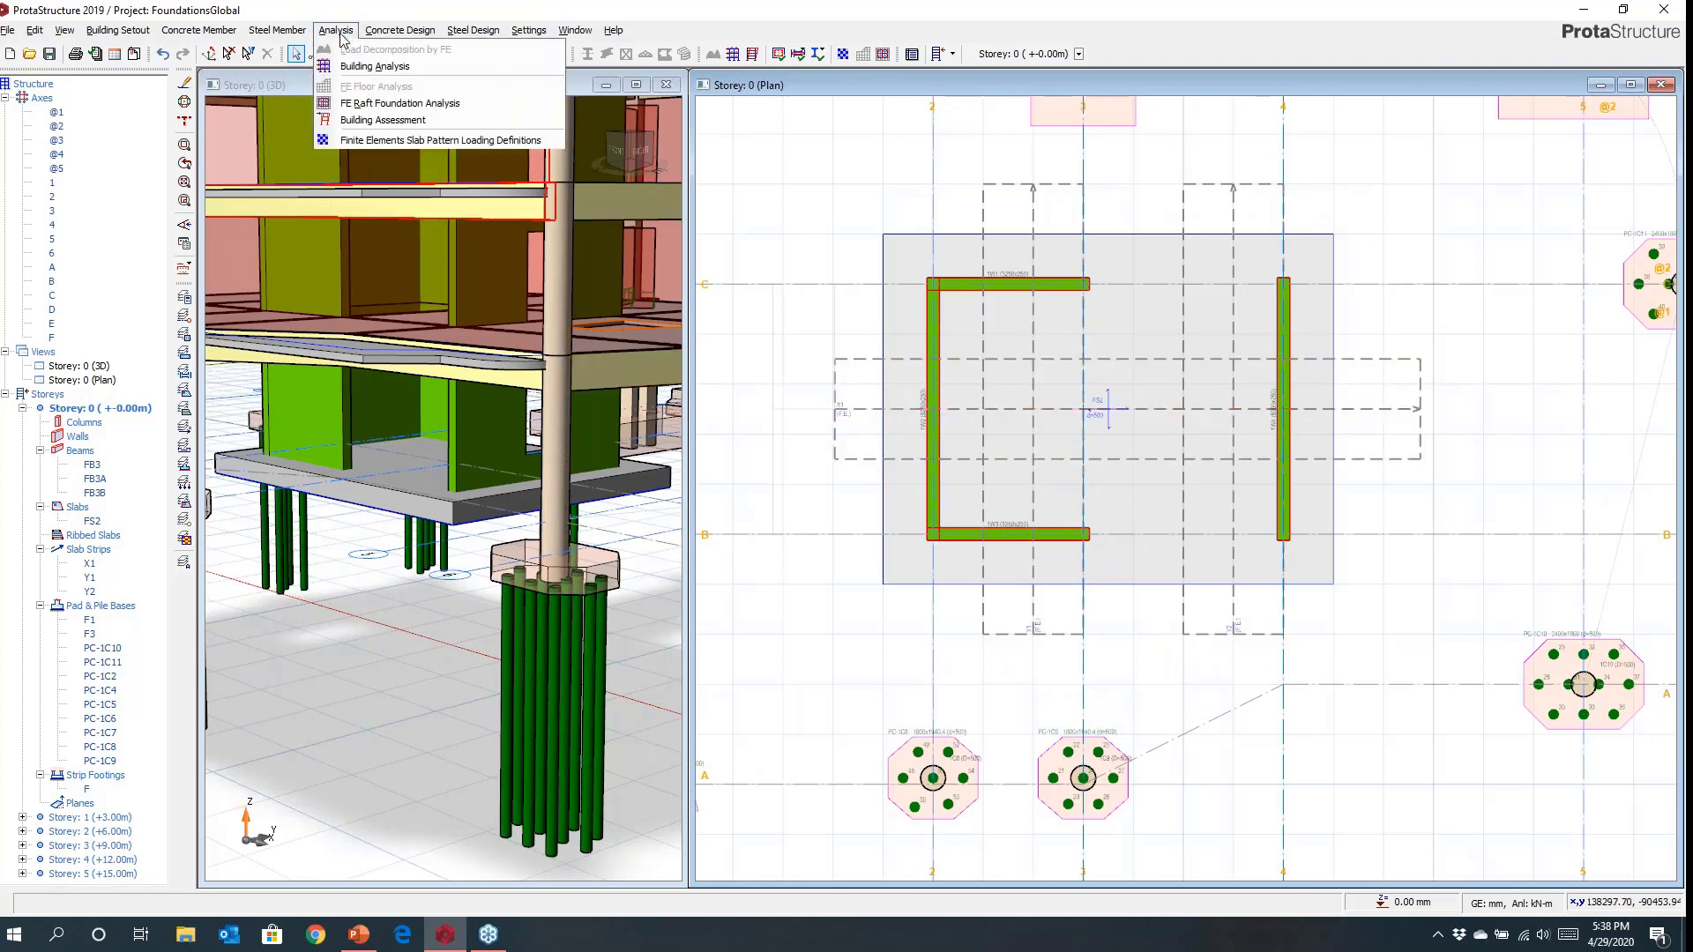
pyautogui.click(343, 104)
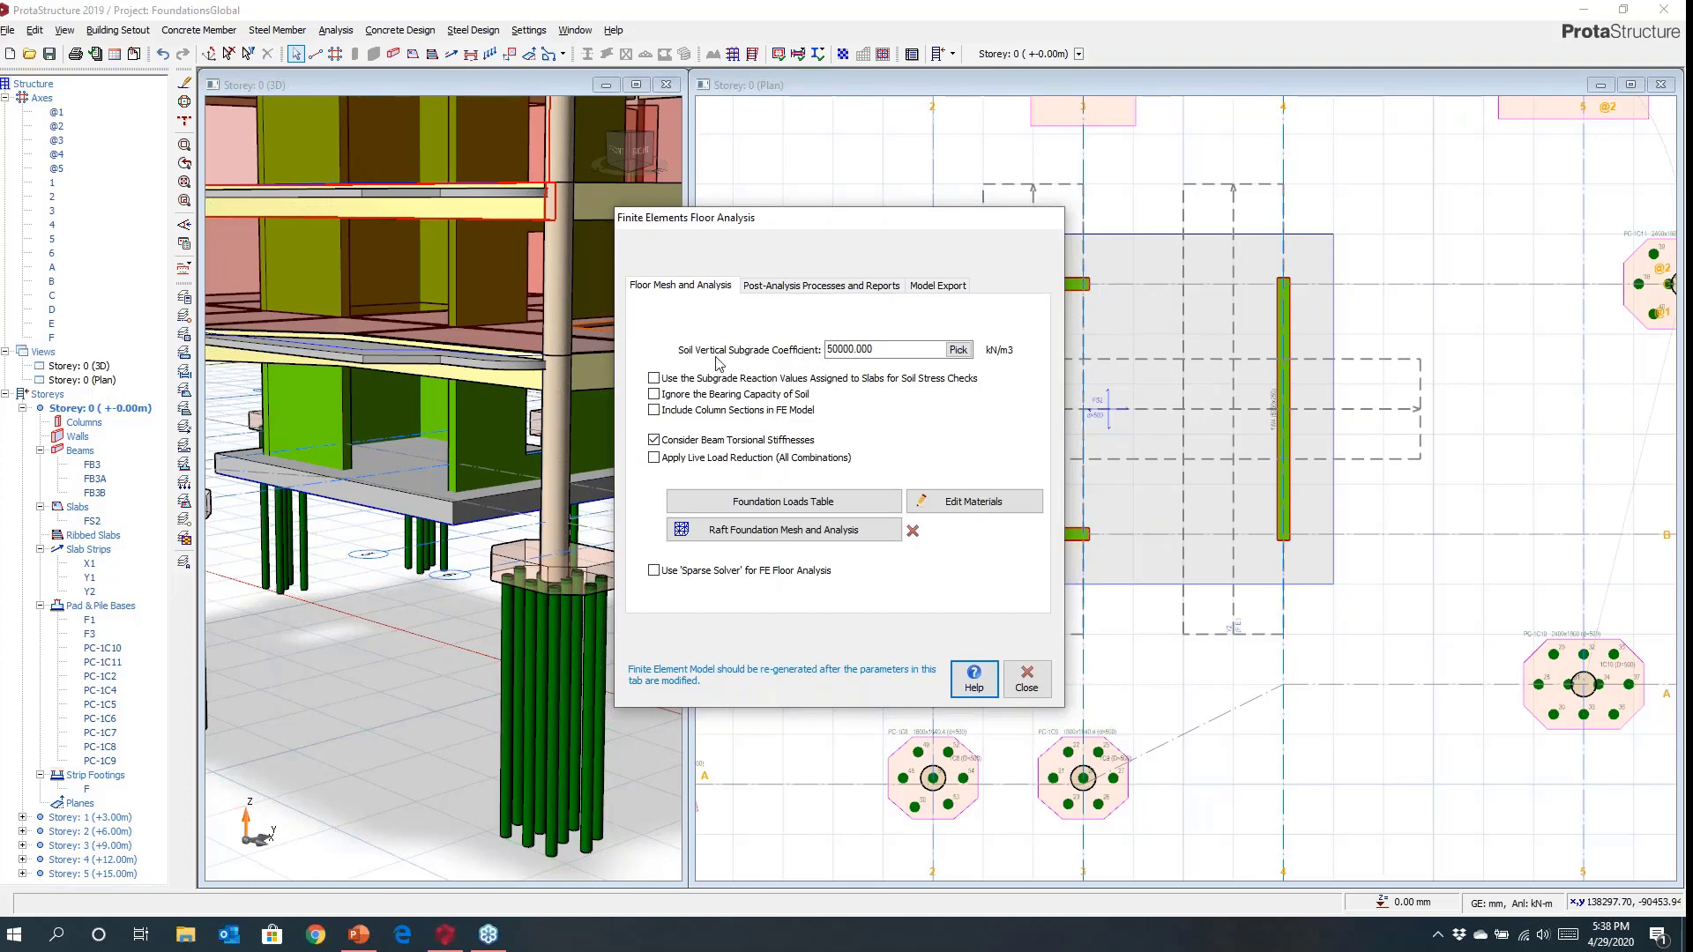
pyautogui.click(958, 351)
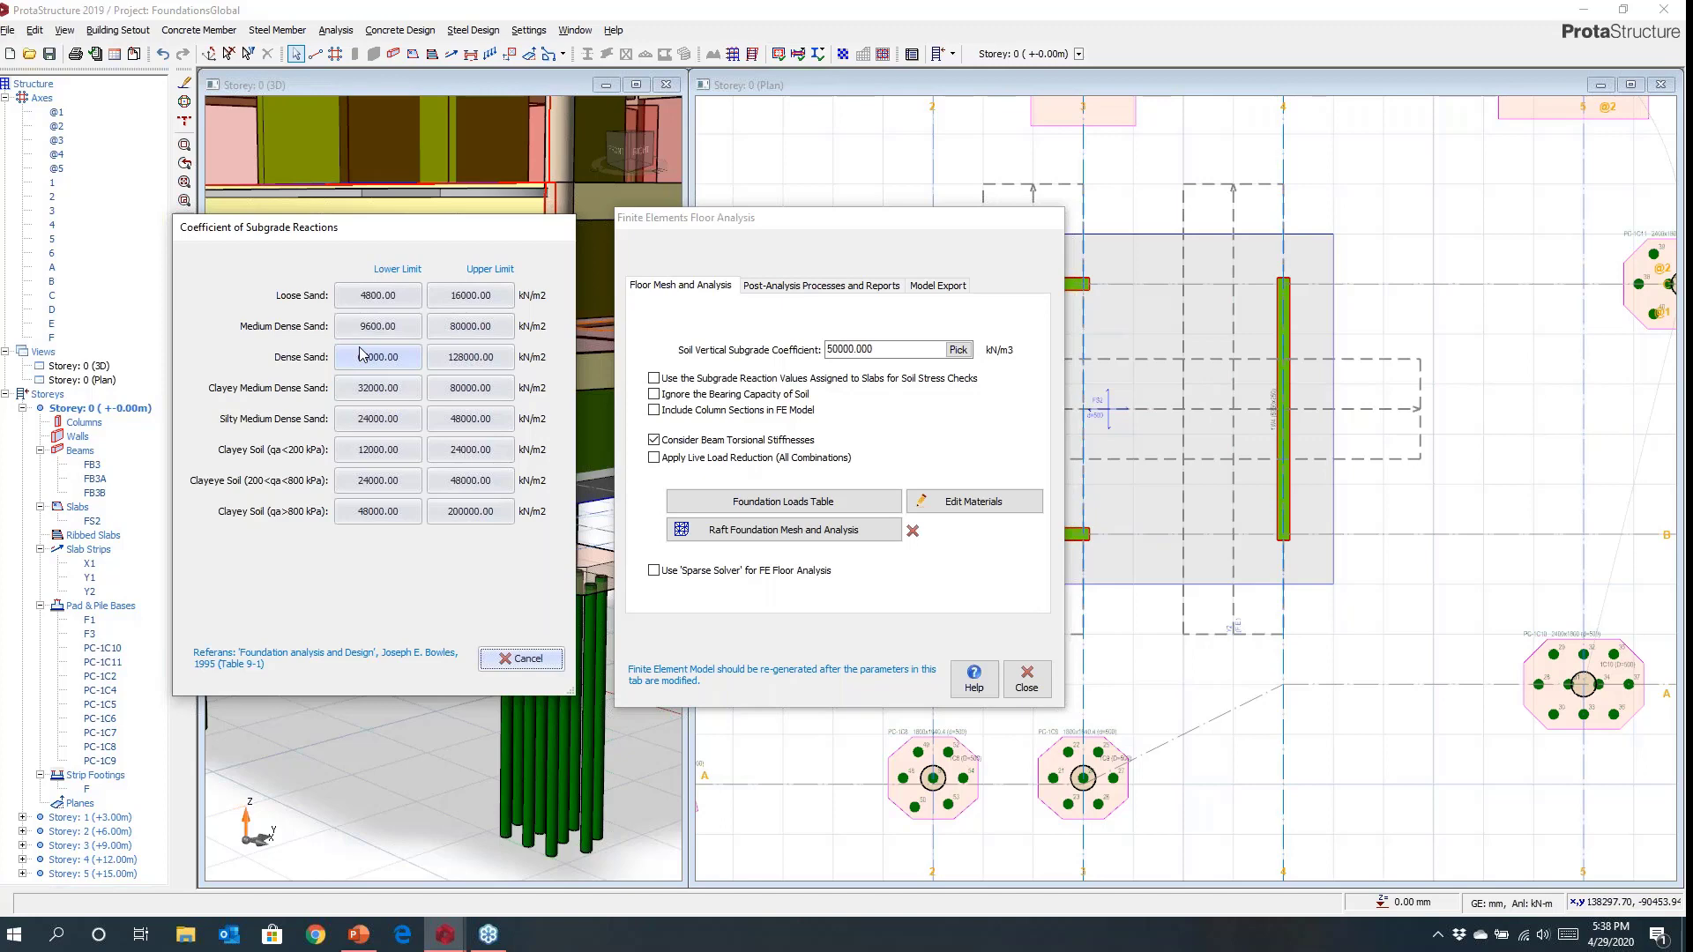
pyautogui.click(518, 659)
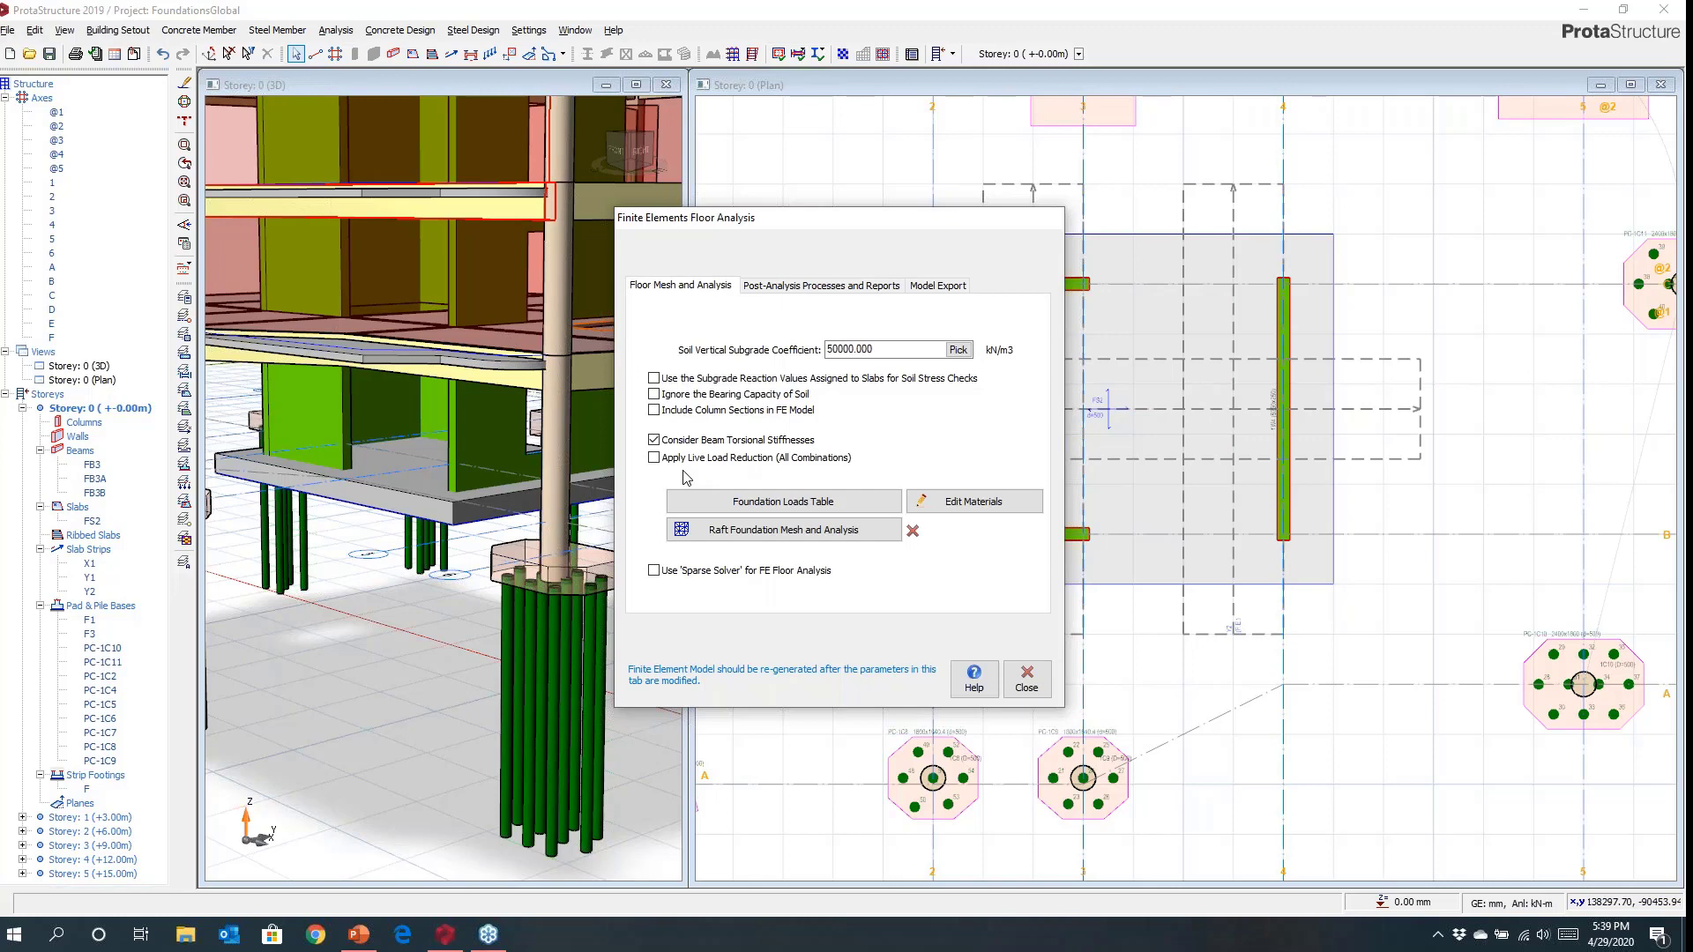
pyautogui.click(739, 530)
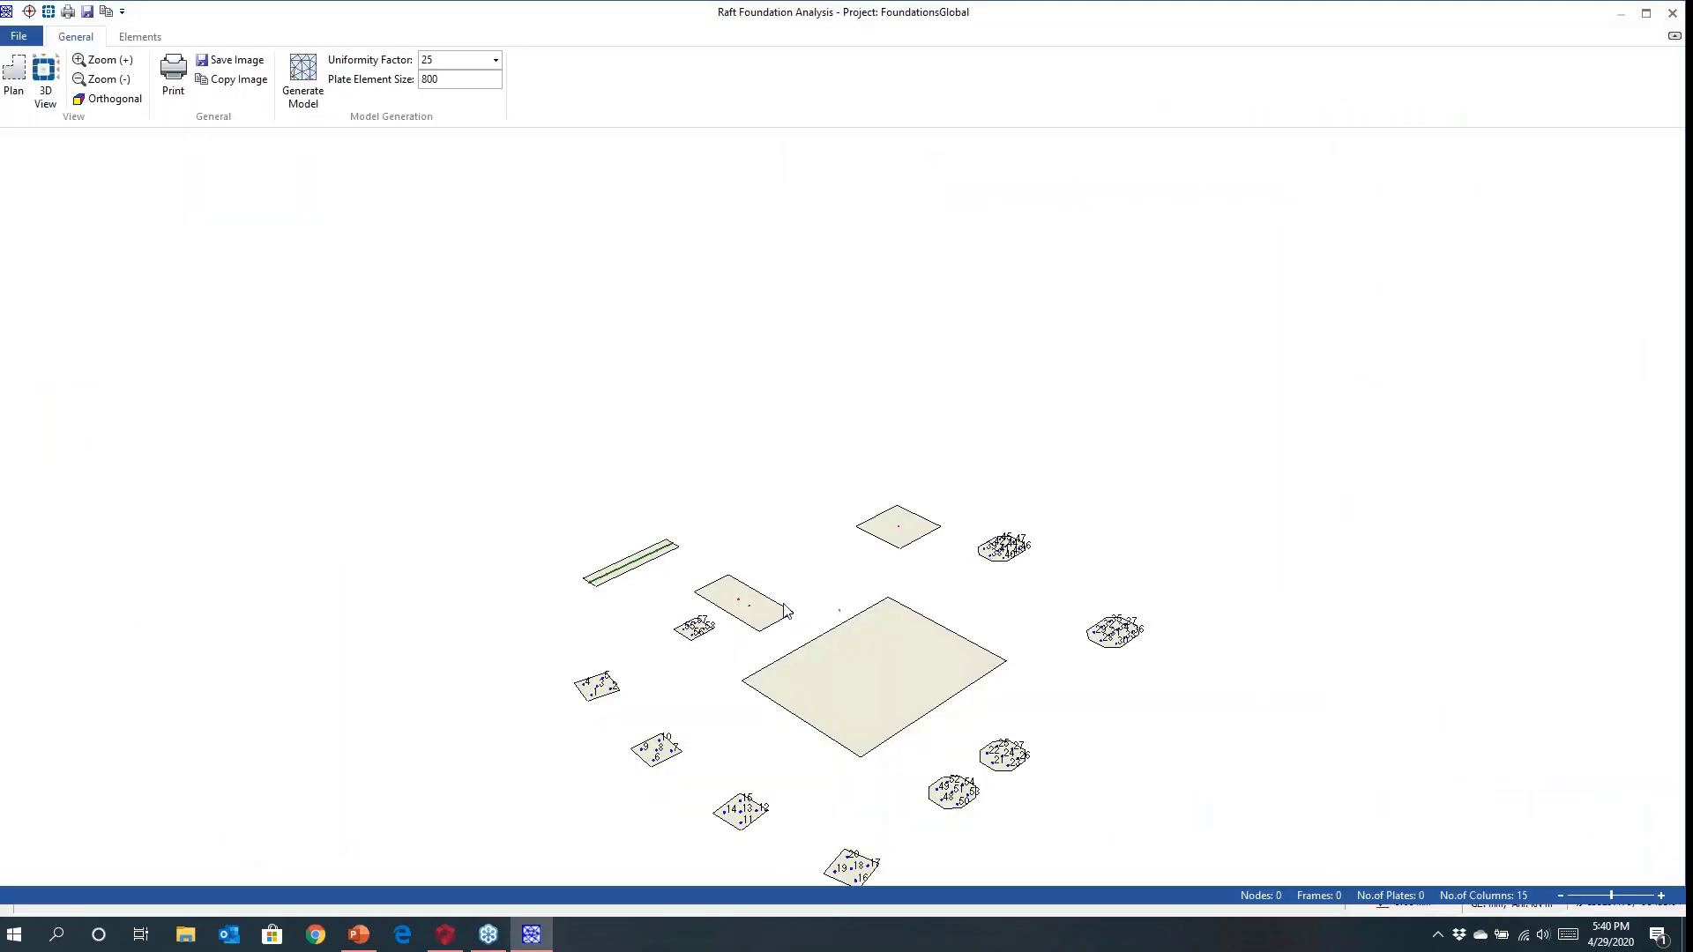
# Generate the finite element mesh for all the foundations and inspect the mesh of the large raft.
pyautogui.moveTo(784, 603); pyautogui.dragTo(693, 459)
pyautogui.moveTo(603, 421); pyautogui.dragTo(622, 440)
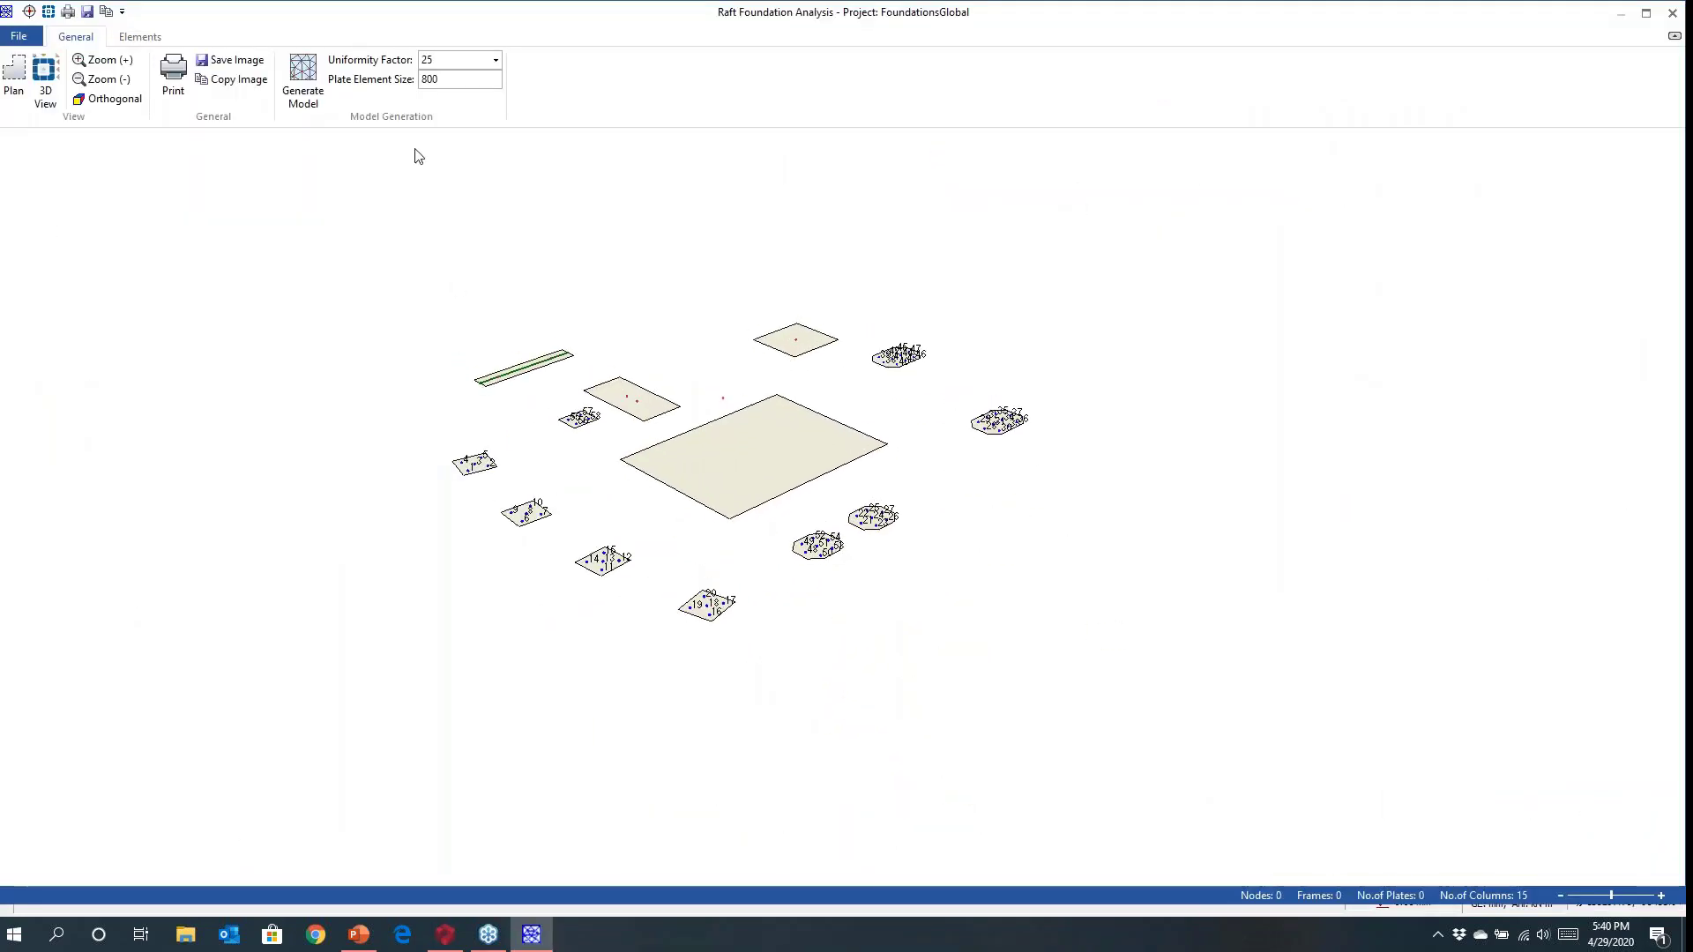
pyautogui.click(302, 79)
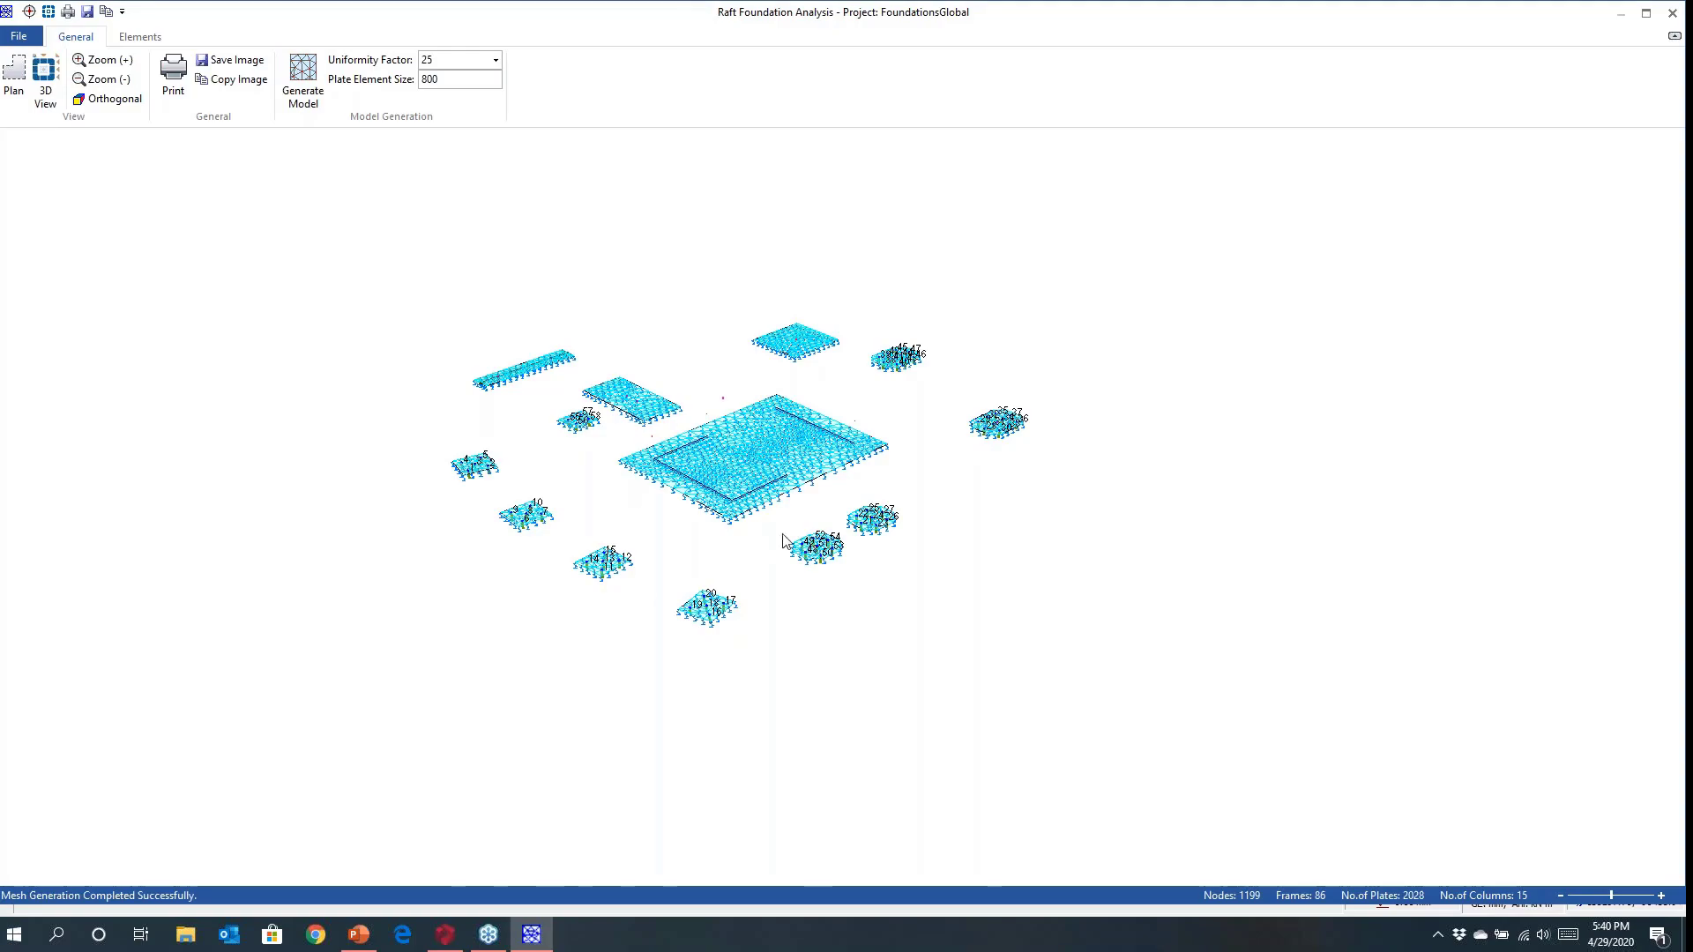
pyautogui.scroll(5, 665, 452)
pyautogui.scroll(5, 665, 452)
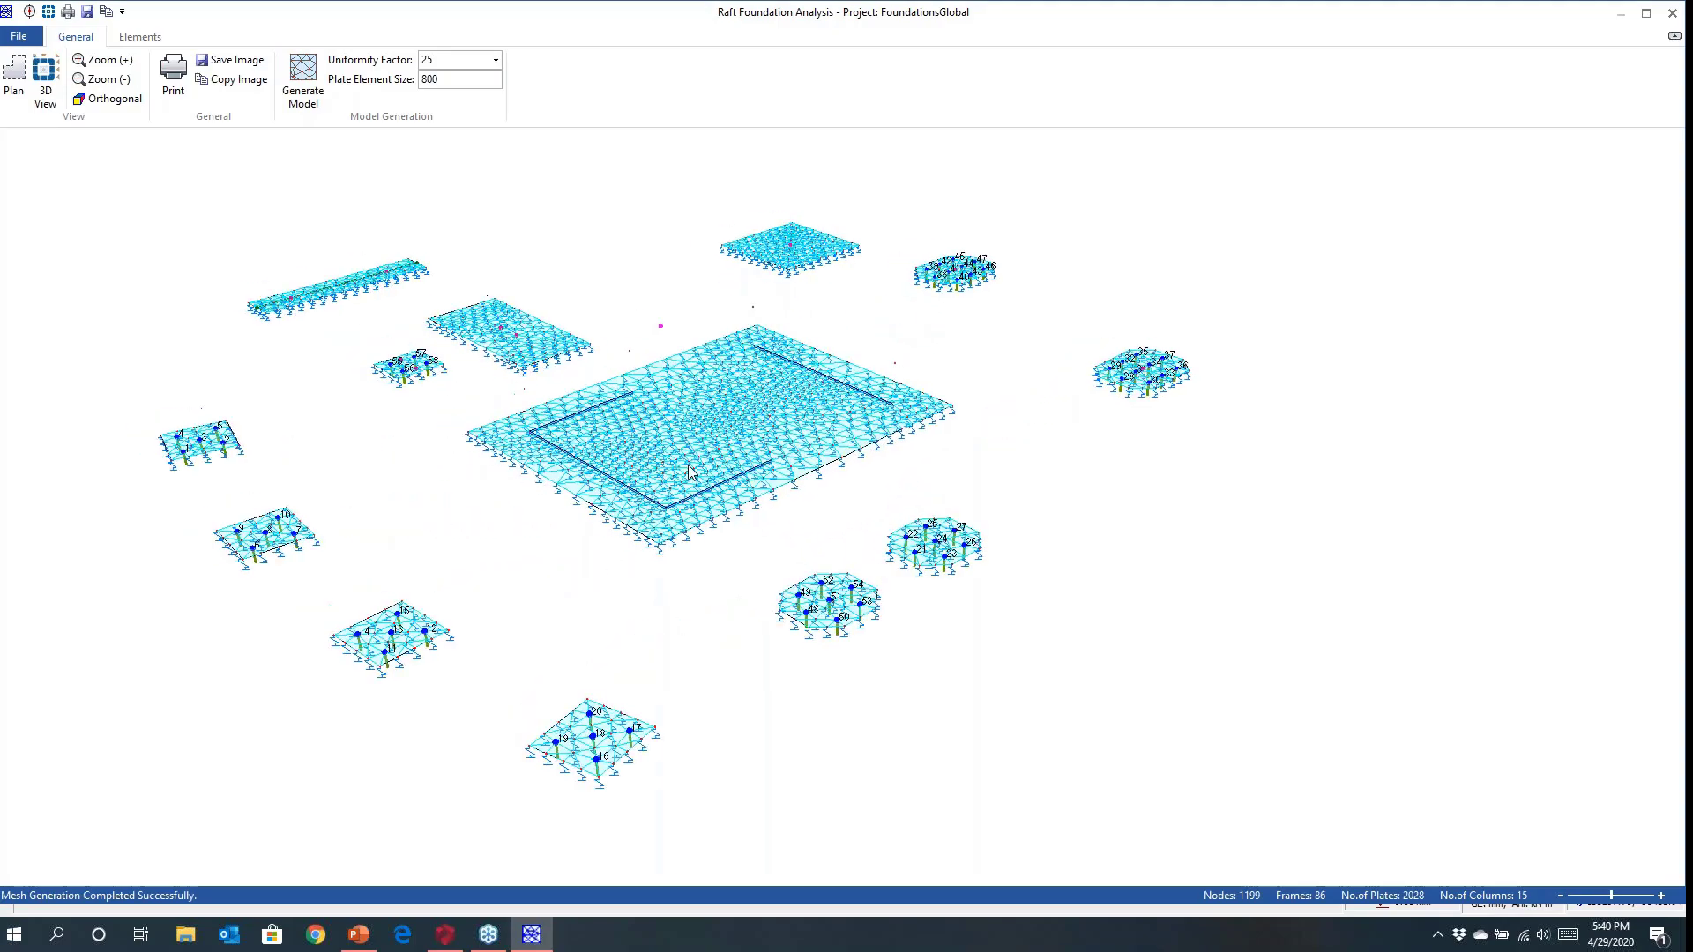
pyautogui.scroll(6, 757, 628)
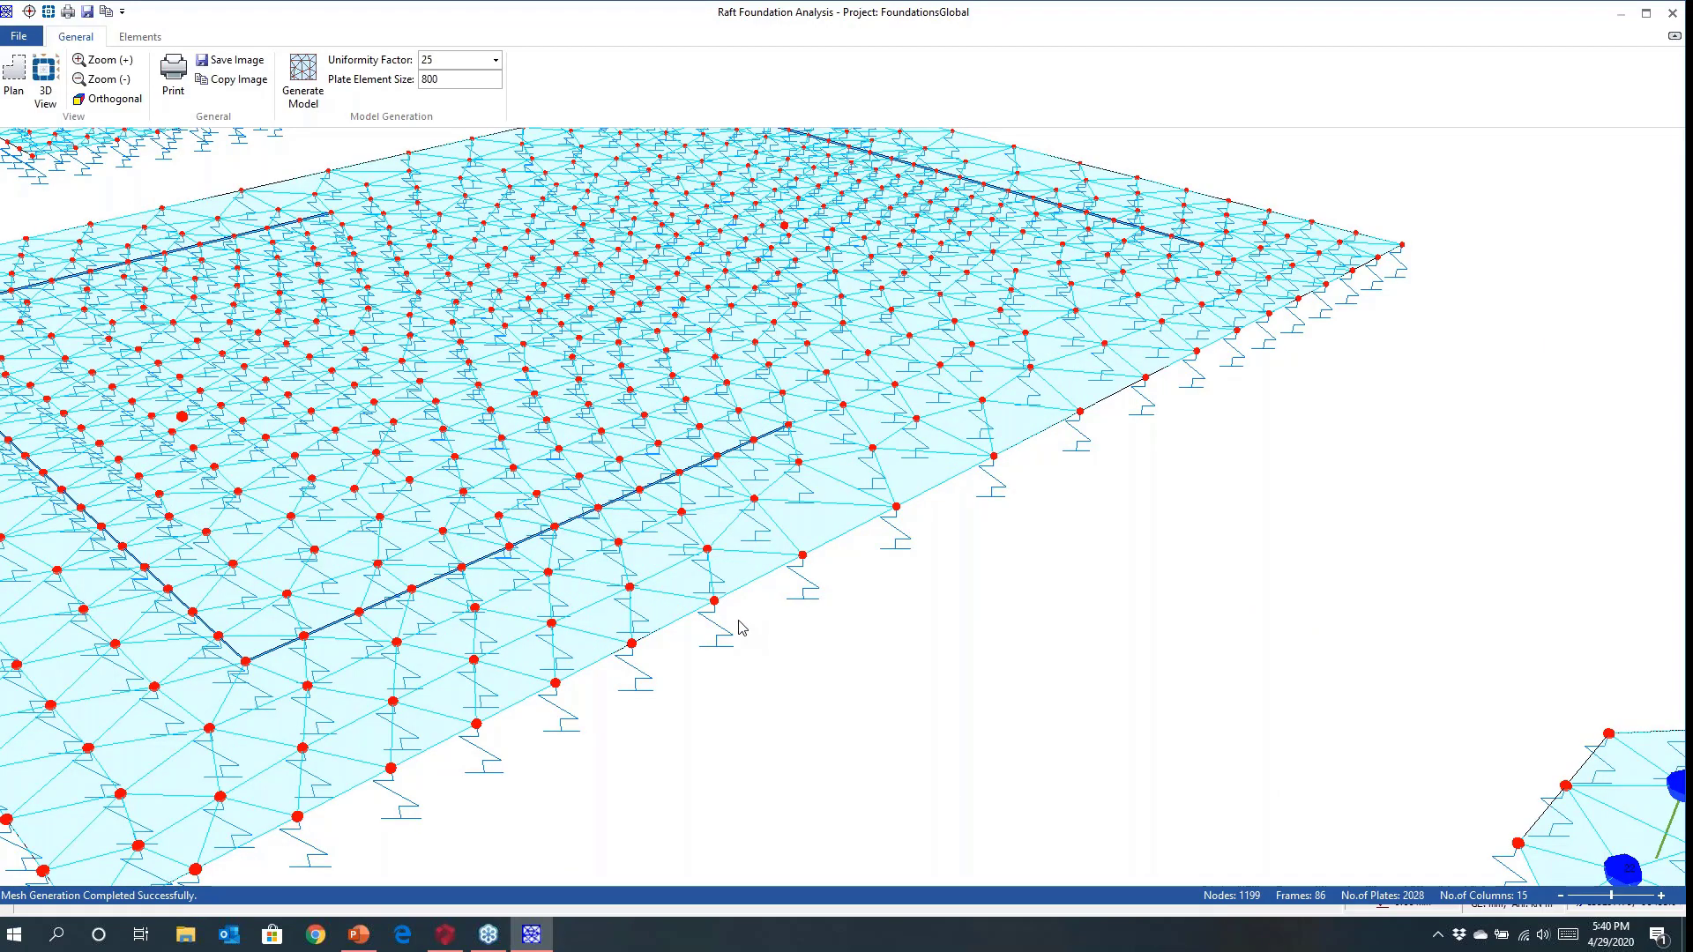
pyautogui.scroll(-6, 737, 622)
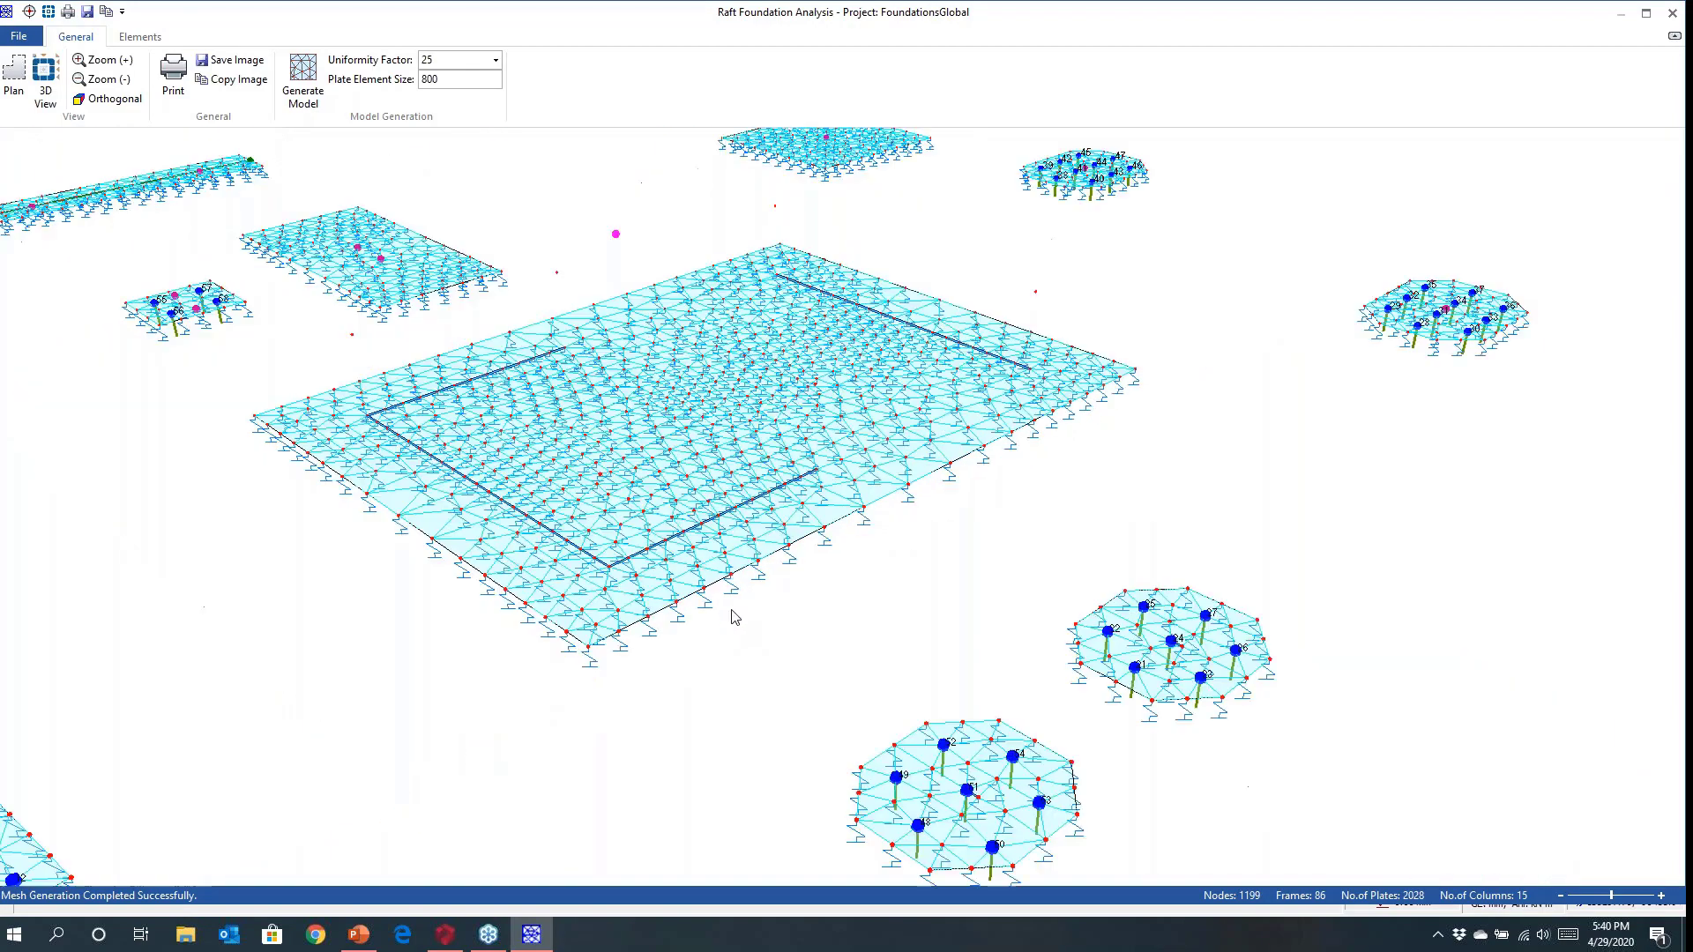
pyautogui.scroll(-2, 736, 616)
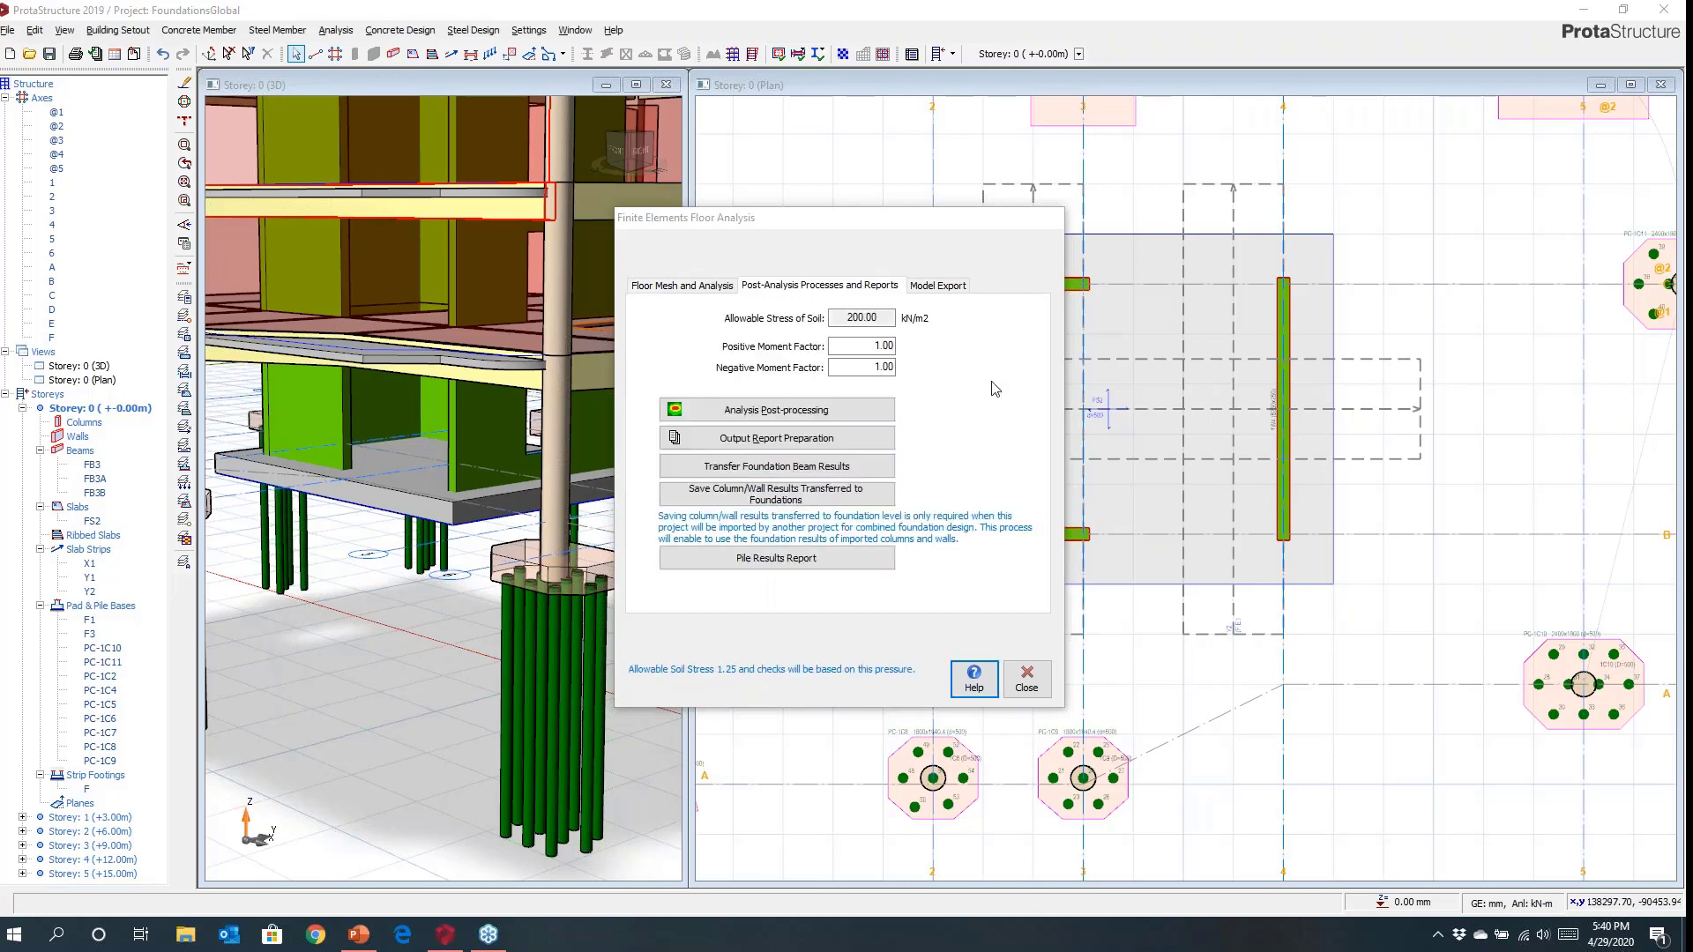
# Open the analysis post-processing for the foundation floor analysis results.
pyautogui.click(811, 417)
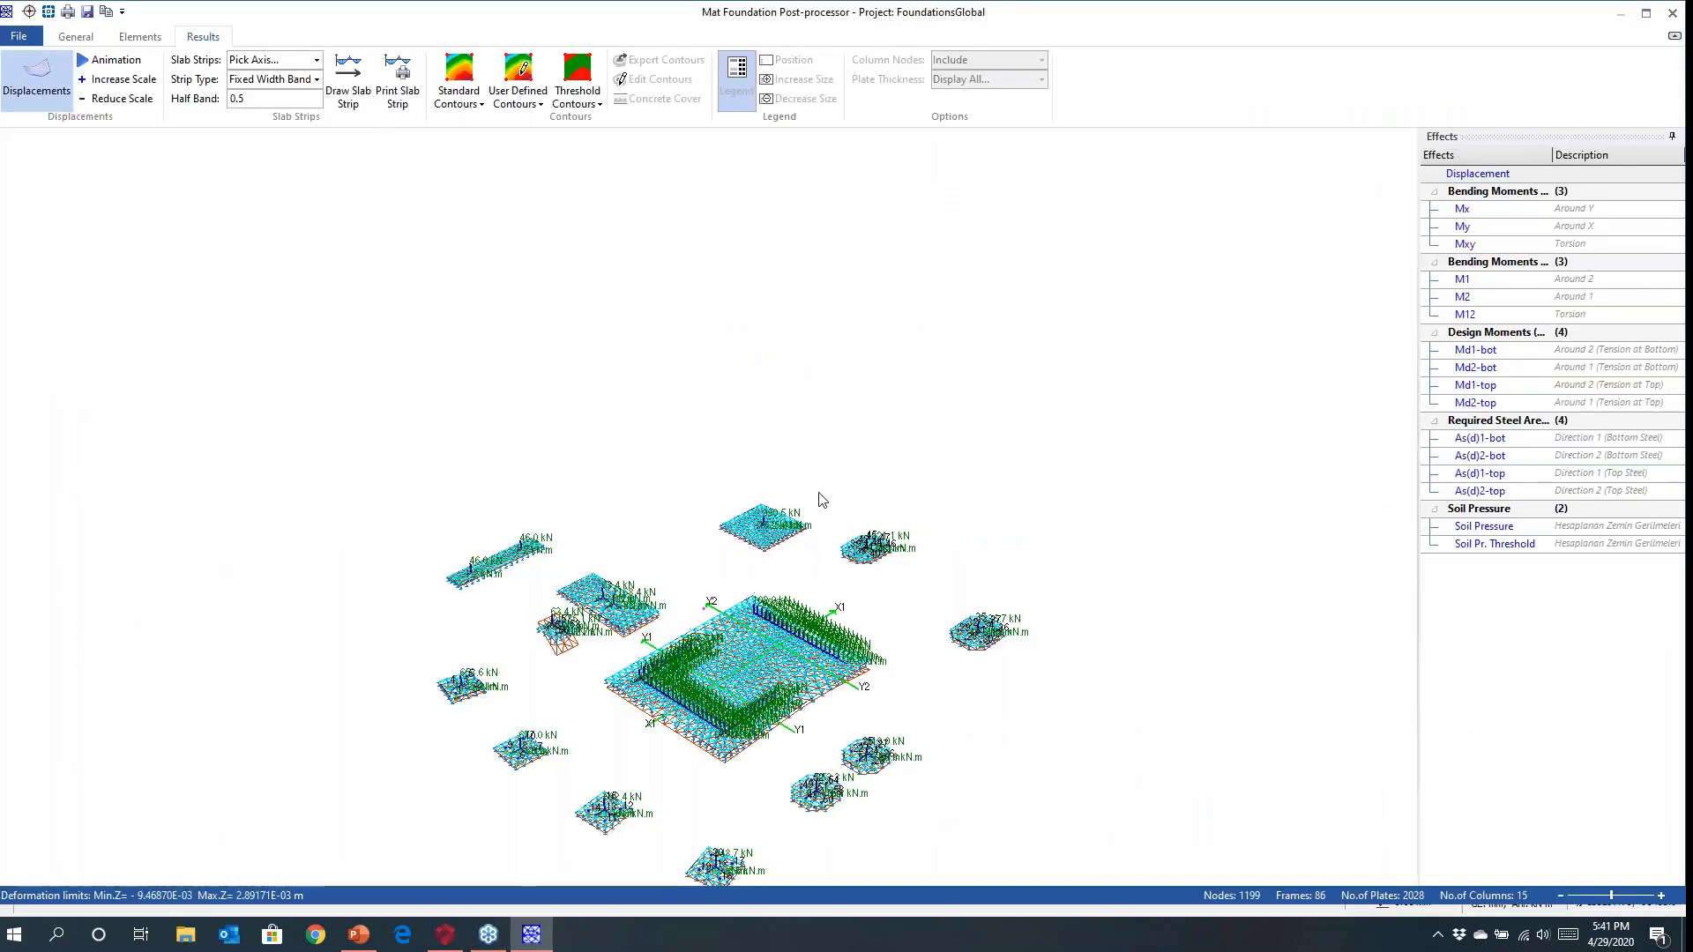
pyautogui.moveTo(819, 493); pyautogui.dragTo(808, 420, button='middle')
pyautogui.scroll(5, 711, 488)
pyautogui.moveTo(759, 491); pyautogui.dragTo(725, 518)
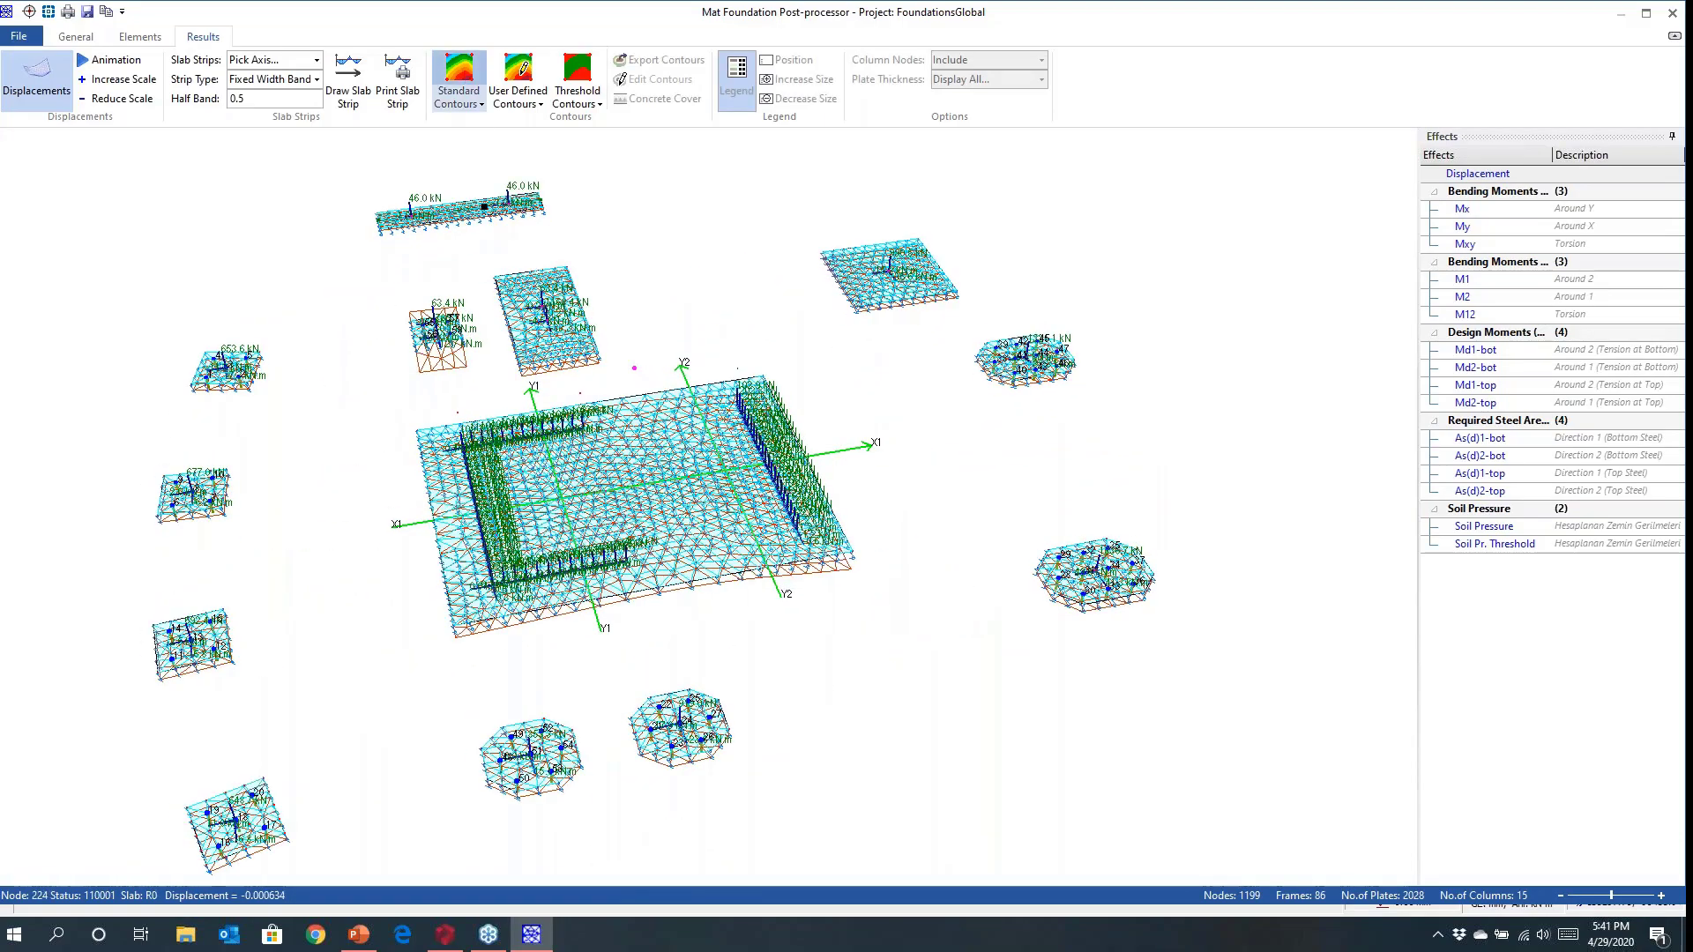
# Display the foundation displacements as standard contours and examine them on the large raft.
pyautogui.click(458, 78)
pyautogui.scroll(4, 567, 540)
pyautogui.moveTo(567, 541); pyautogui.dragTo(655, 551, button='middle')
pyautogui.moveTo(657, 549)
pyautogui.mouseDown()
pyautogui.moveTo(659, 532)
pyautogui.moveTo(624, 542)
pyautogui.mouseUp()
pyautogui.moveTo(624, 542); pyautogui.dragTo(397, 630, button='middle')
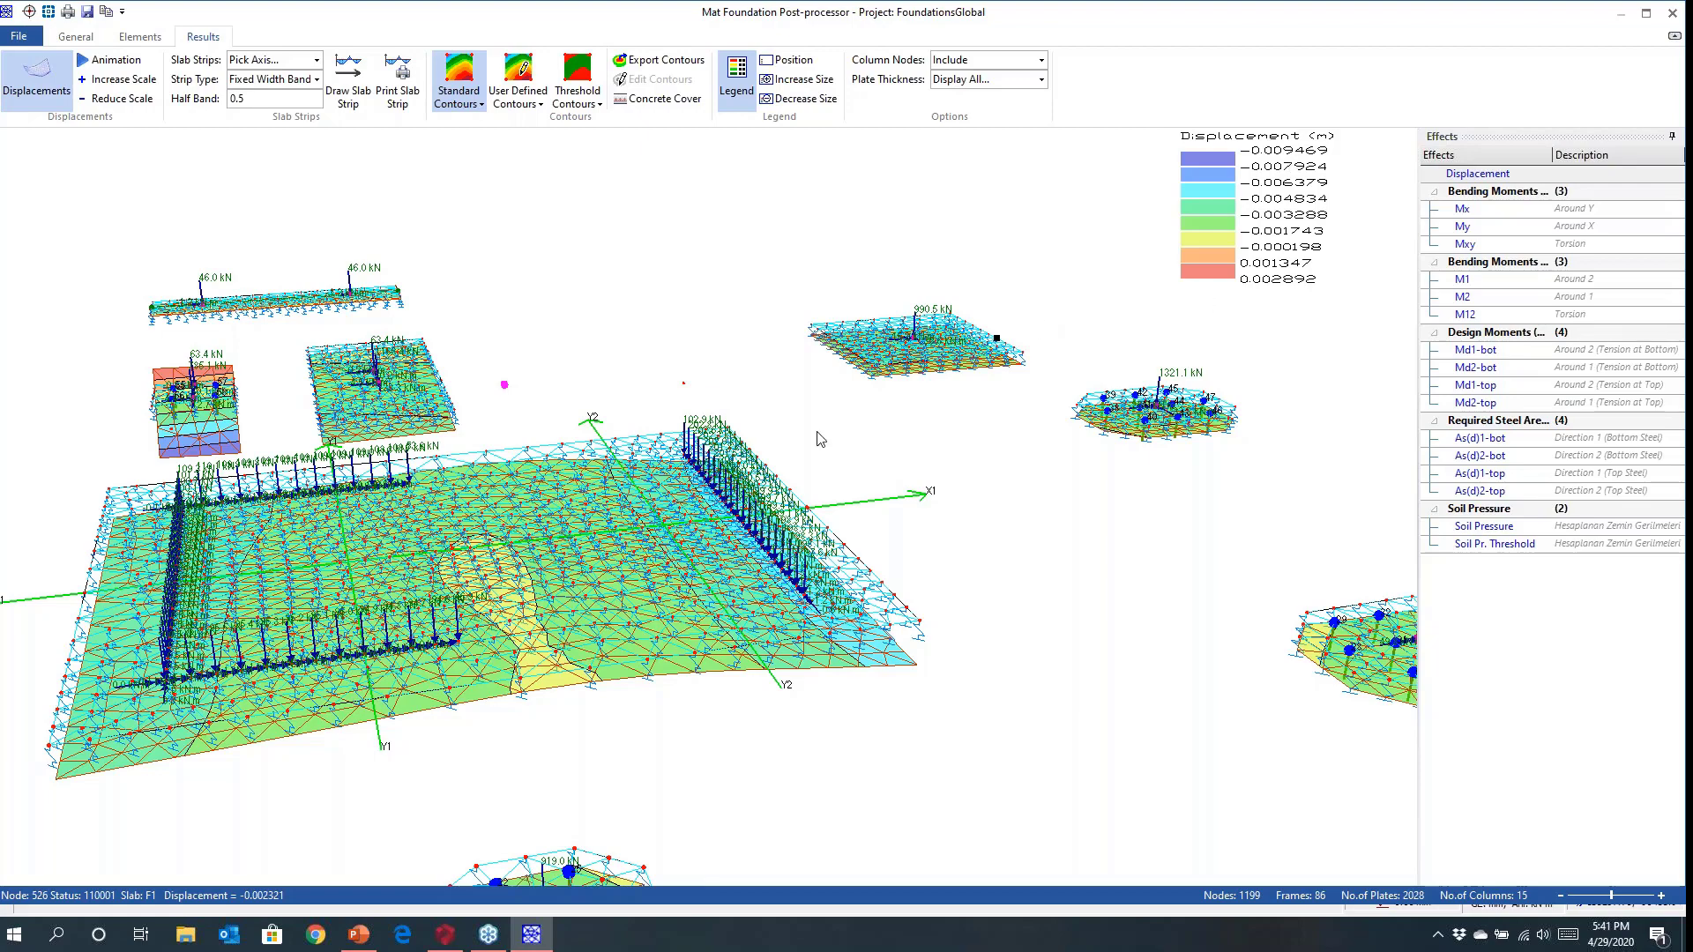
pyautogui.moveTo(827, 459); pyautogui.dragTo(789, 489, button='middle')
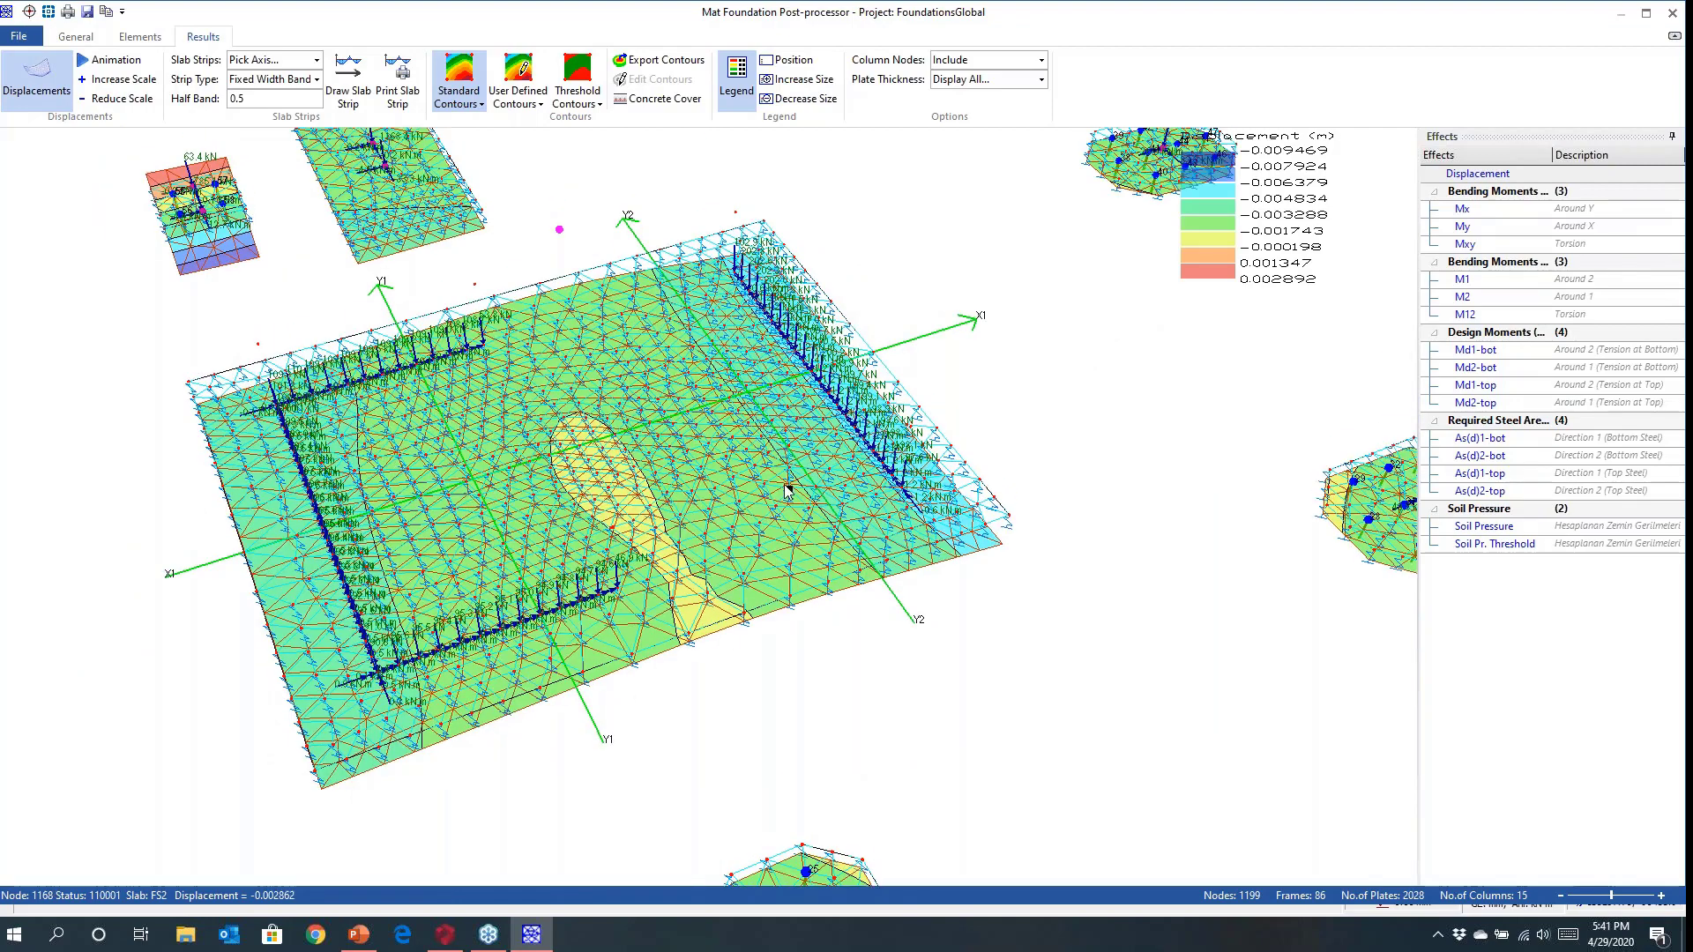
# Review the contours of bending moments Mx, My and Mxy and design moments Md1-bot and Md1-top.
pyautogui.click(1461, 212)
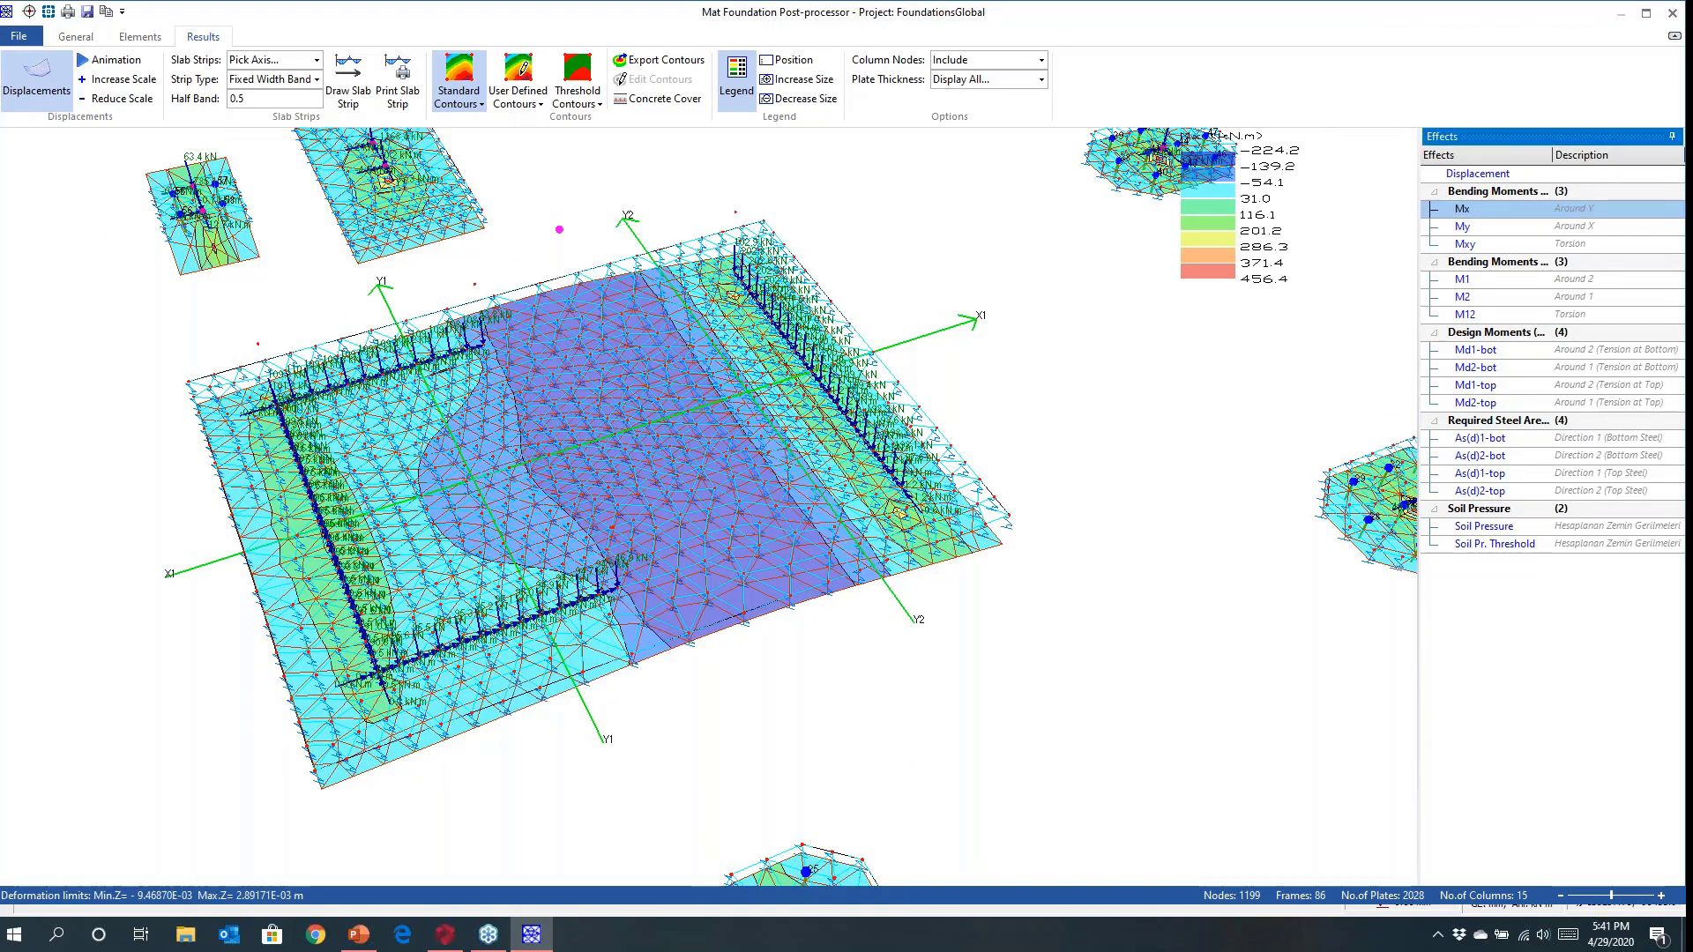
pyautogui.click(1462, 228)
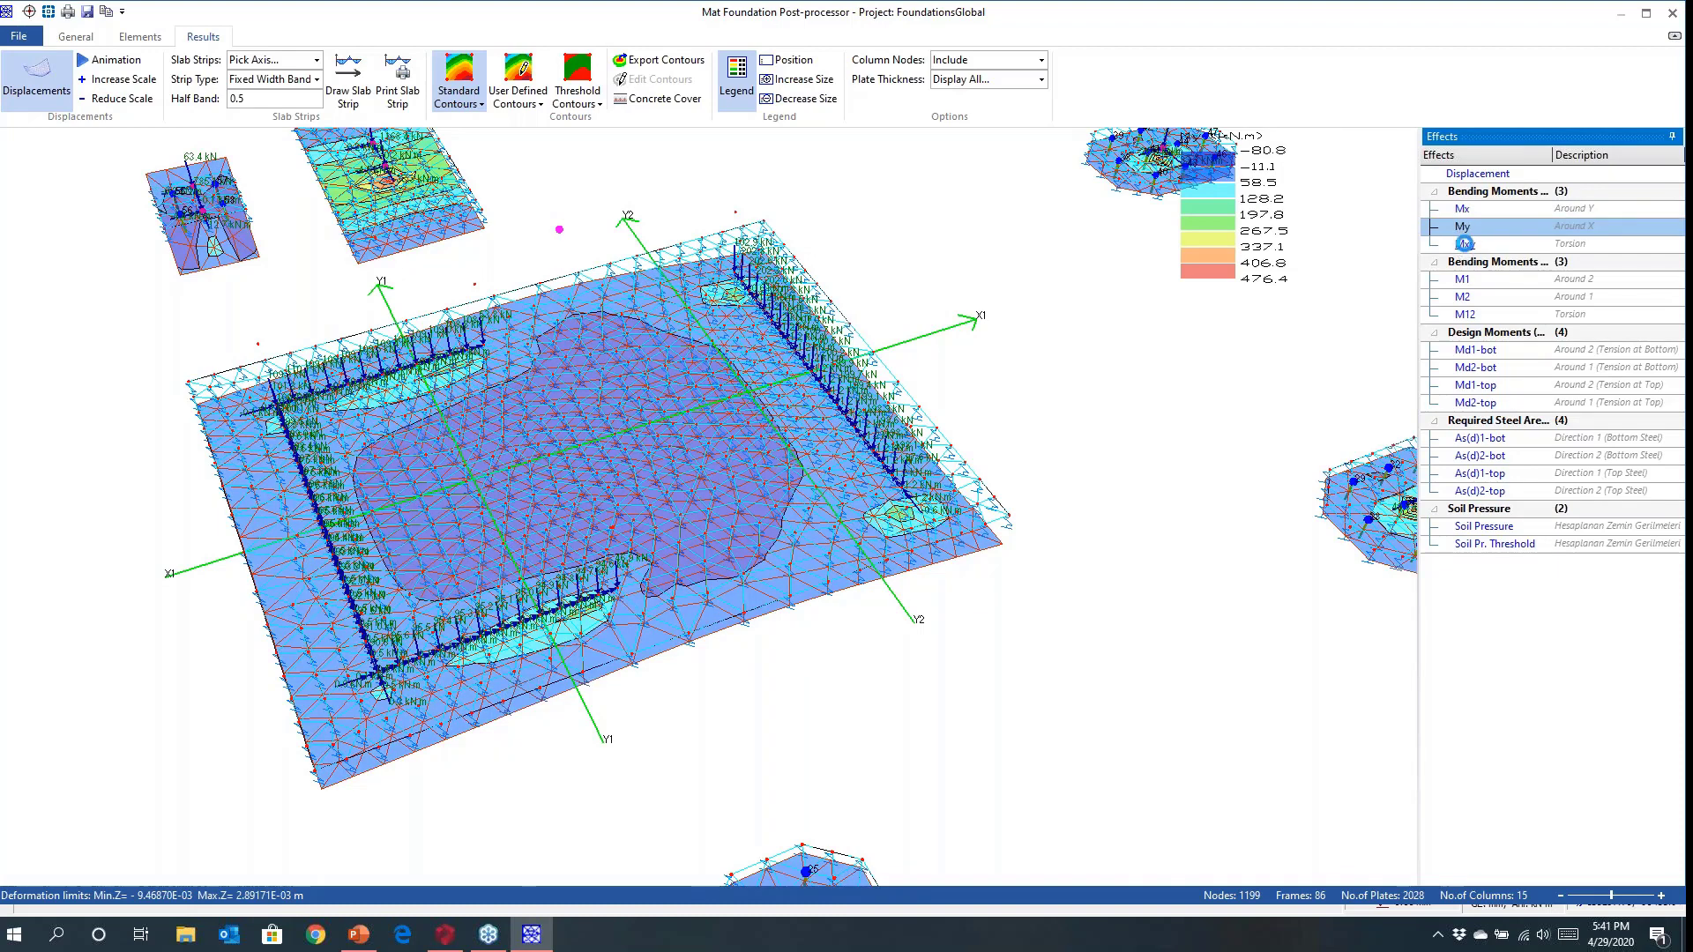
pyautogui.click(1464, 244)
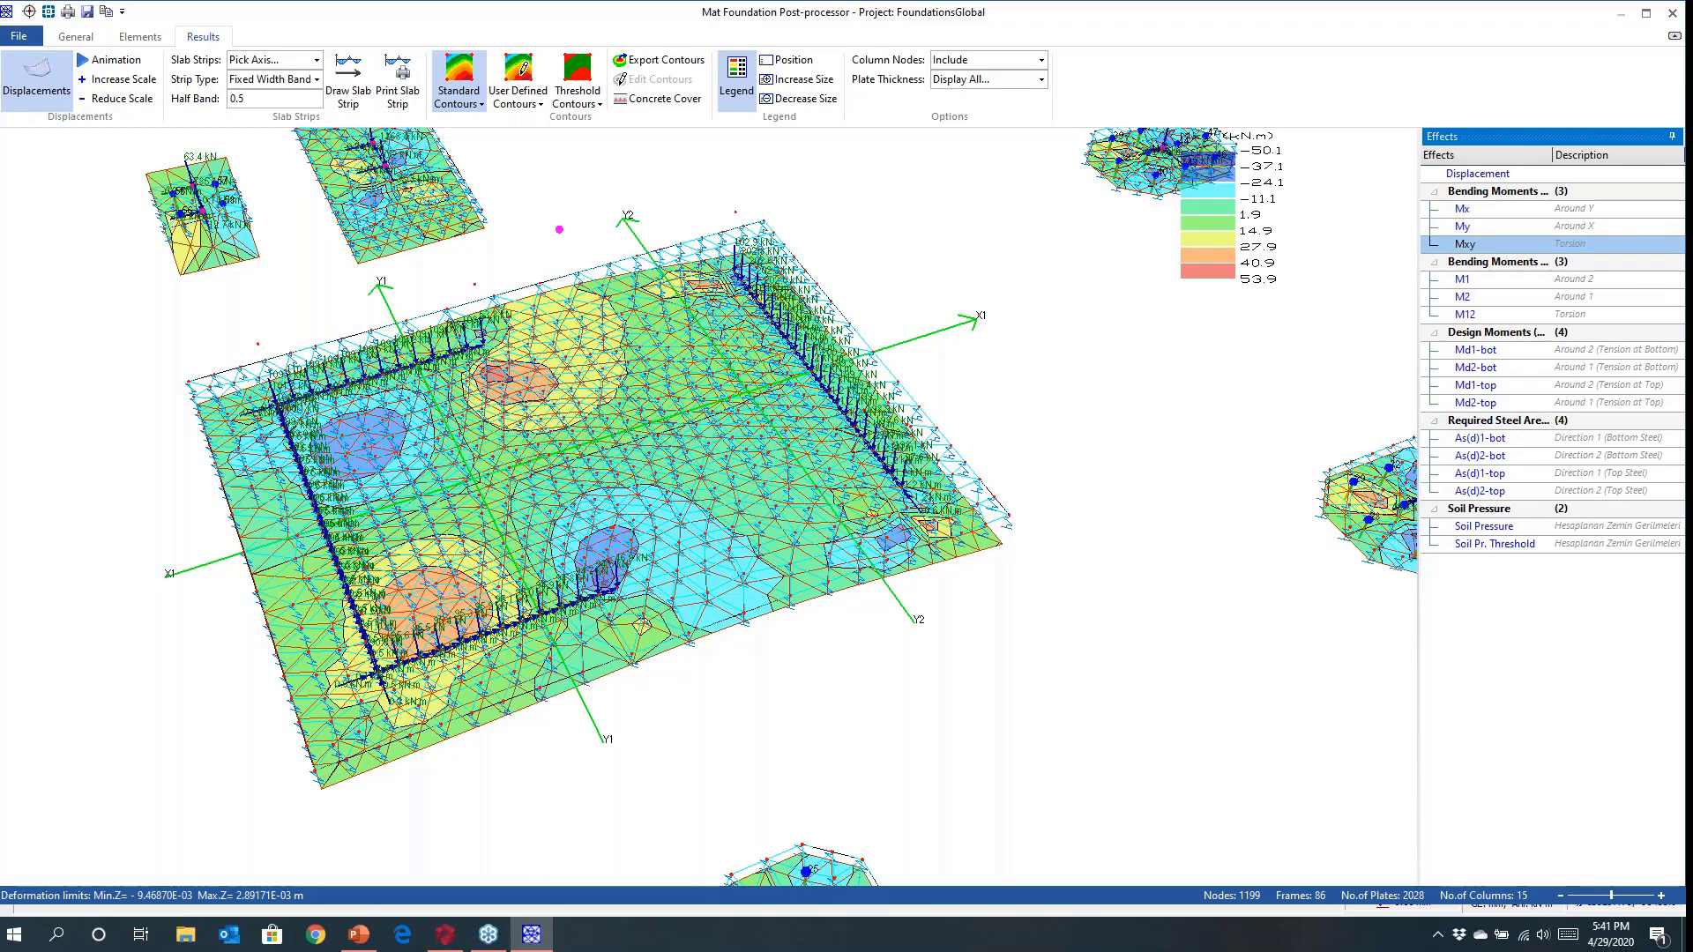
pyautogui.click(1470, 351)
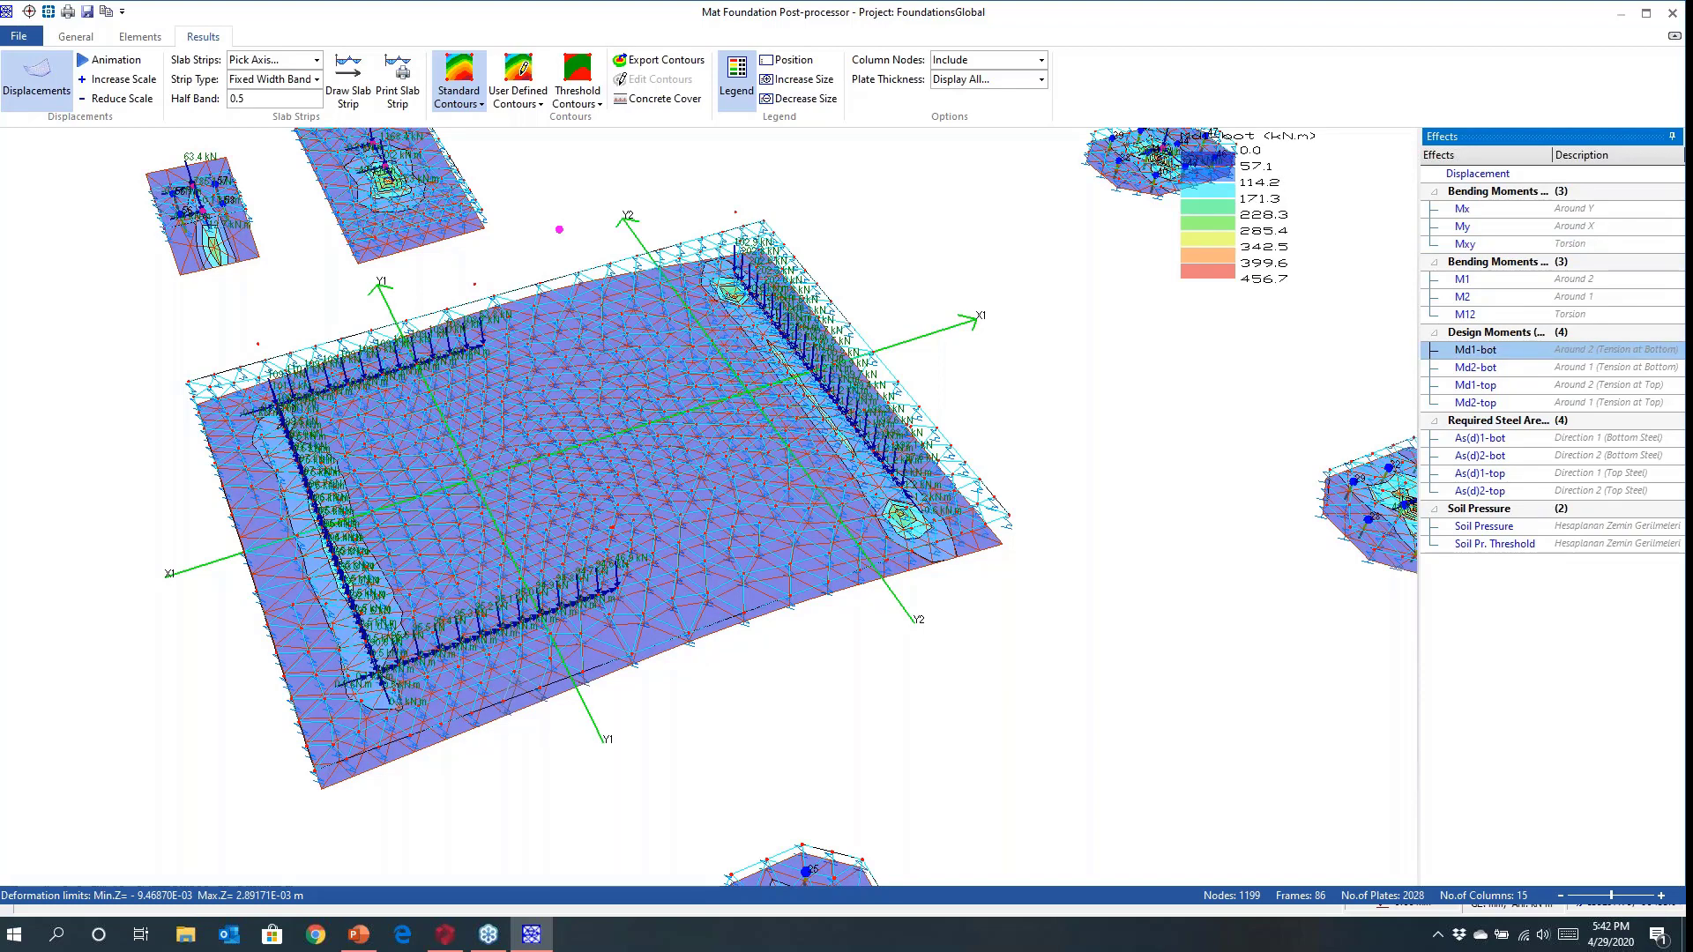
pyautogui.click(1464, 384)
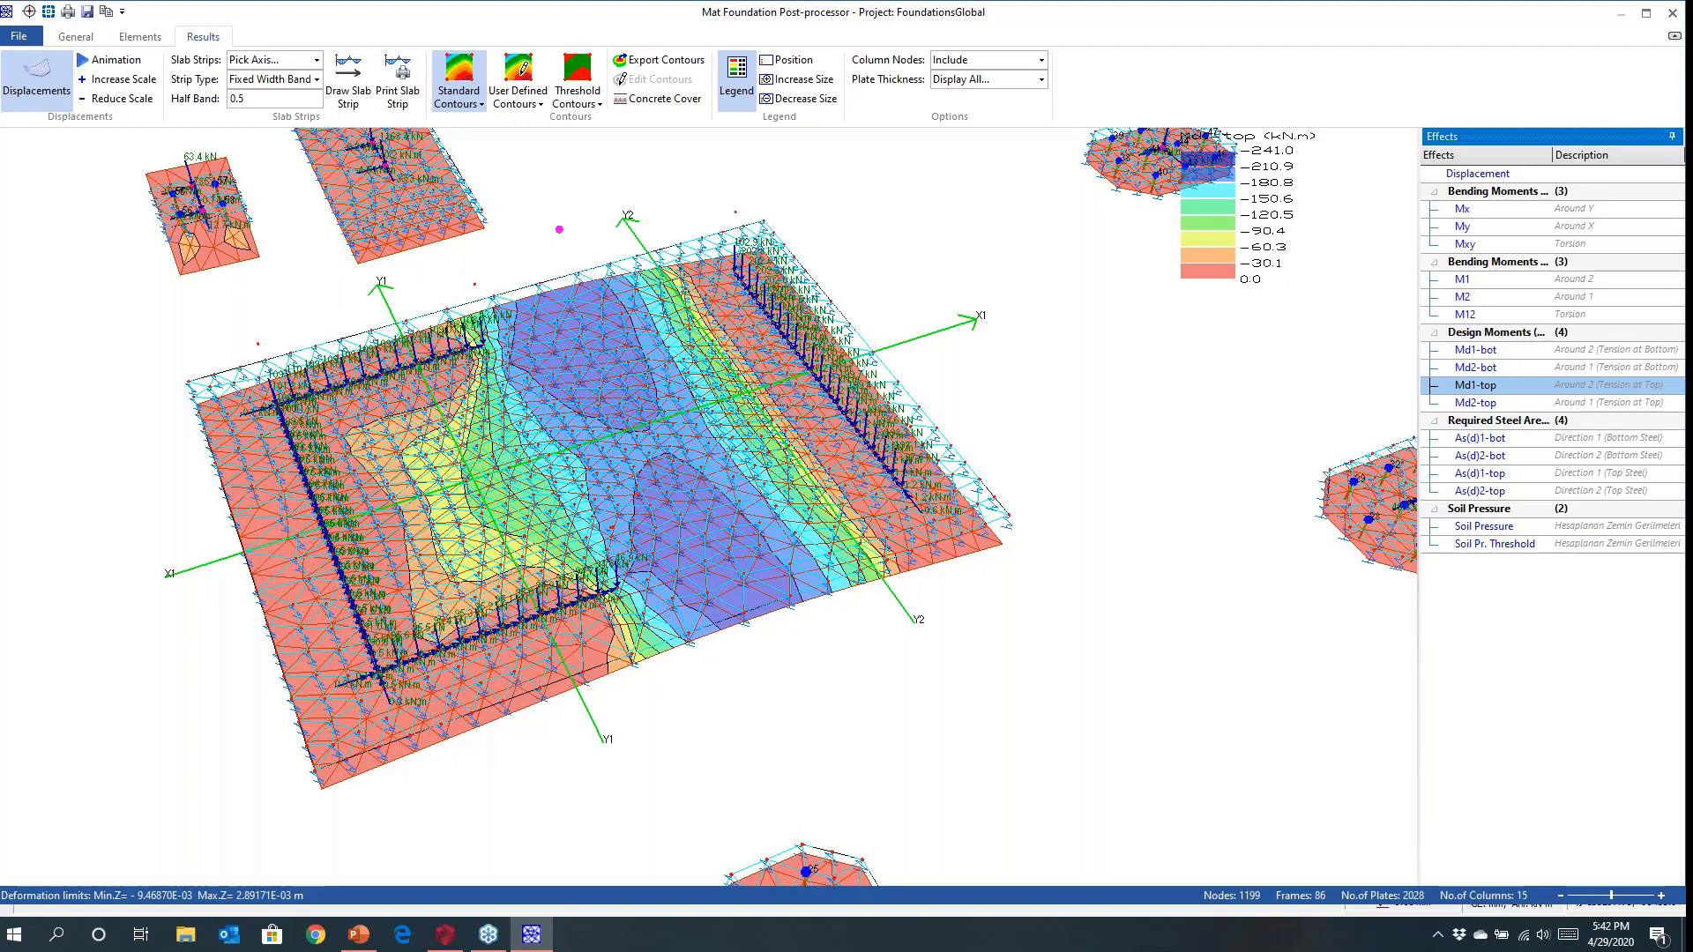
# Compare the required steel contours As(d)1-bot, As(d)1-top and As(d)2-top with Draw Slab Strip active, finishing on As(d)1-top.
pyautogui.click(1468, 439)
pyautogui.moveTo(957, 472); pyautogui.dragTo(1168, 490, button='middle')
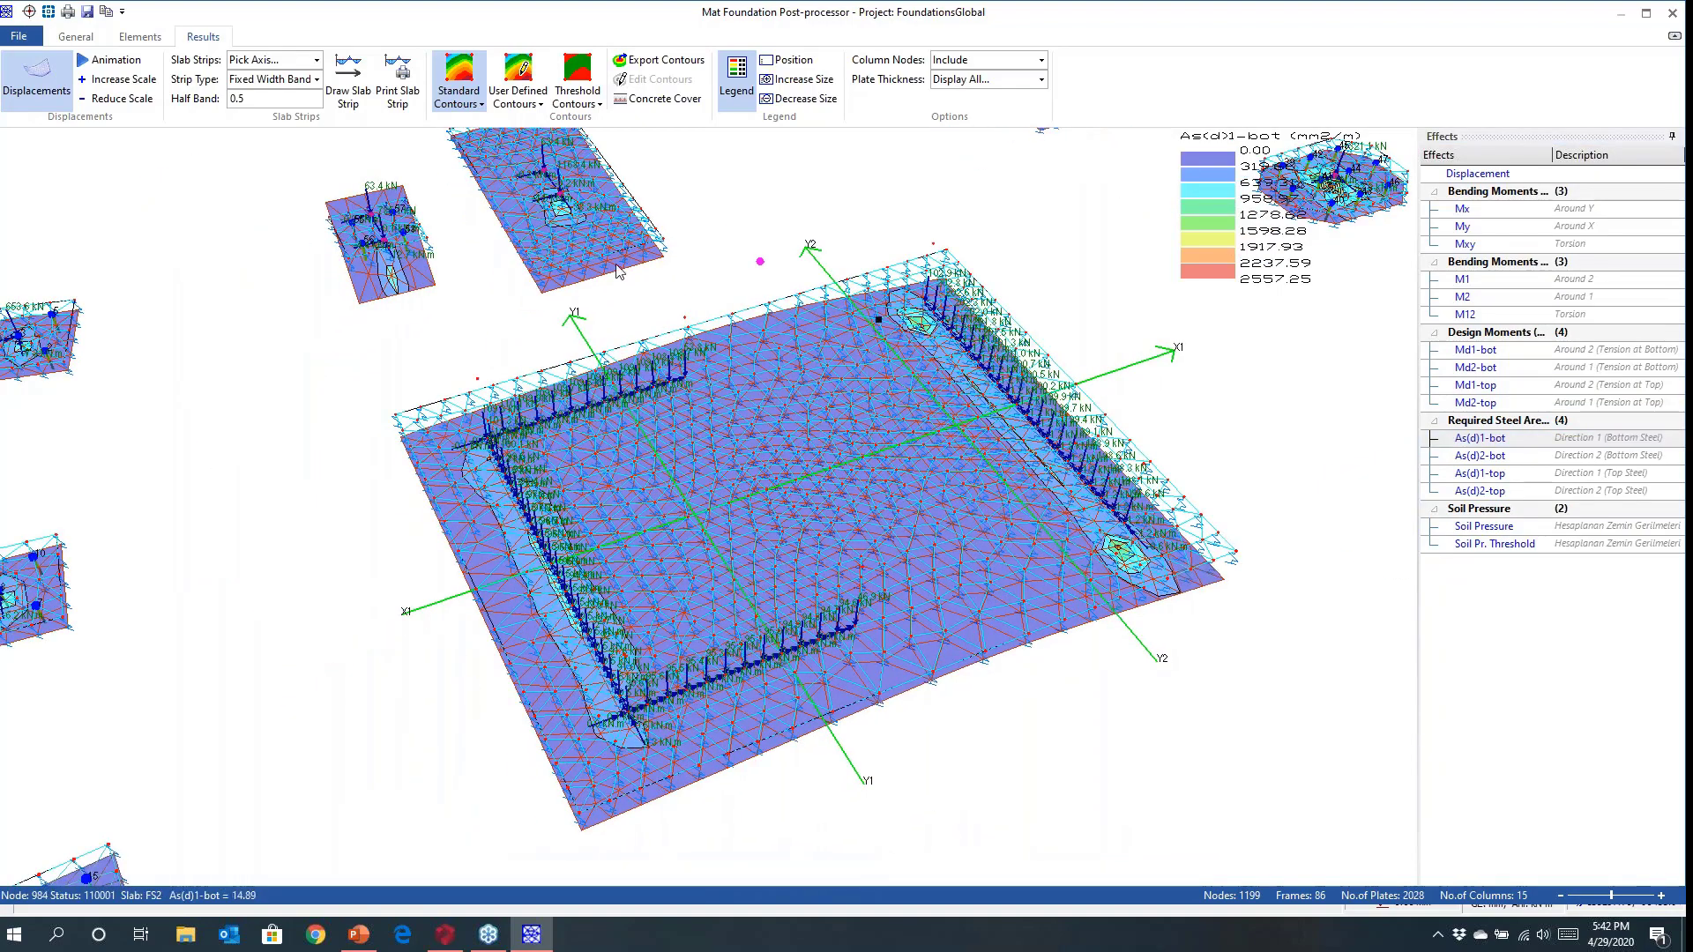
pyautogui.click(348, 81)
pyautogui.scroll(5, 605, 695)
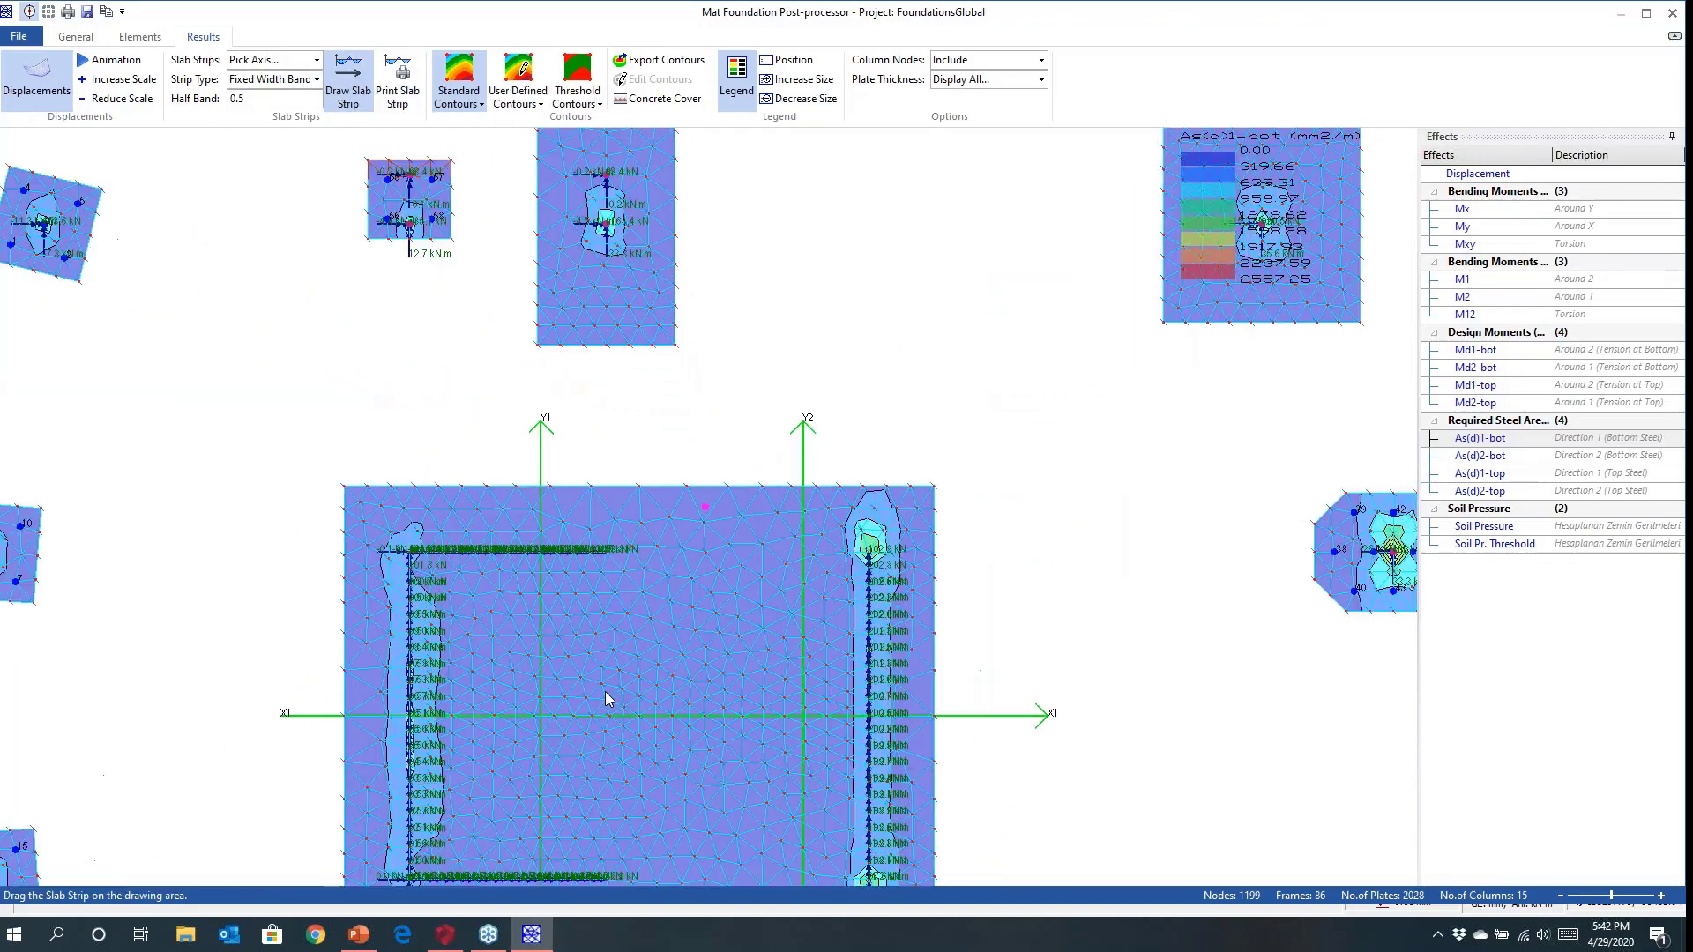
pyautogui.moveTo(595, 729); pyautogui.dragTo(617, 583, button='middle')
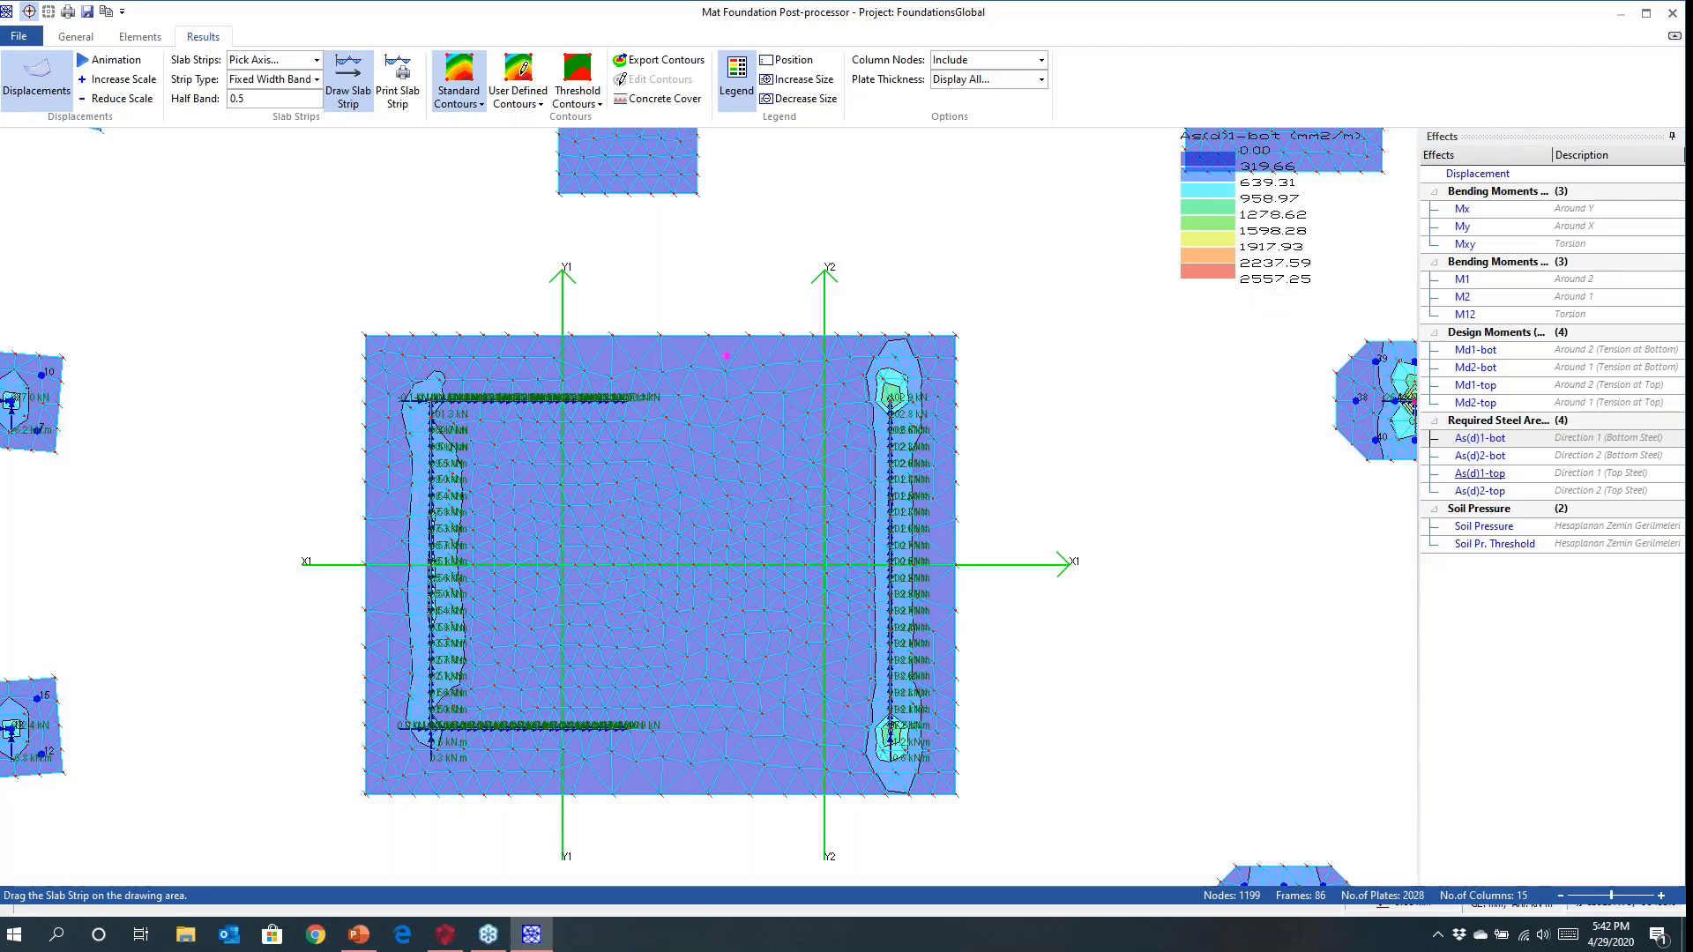
pyautogui.click(1480, 473)
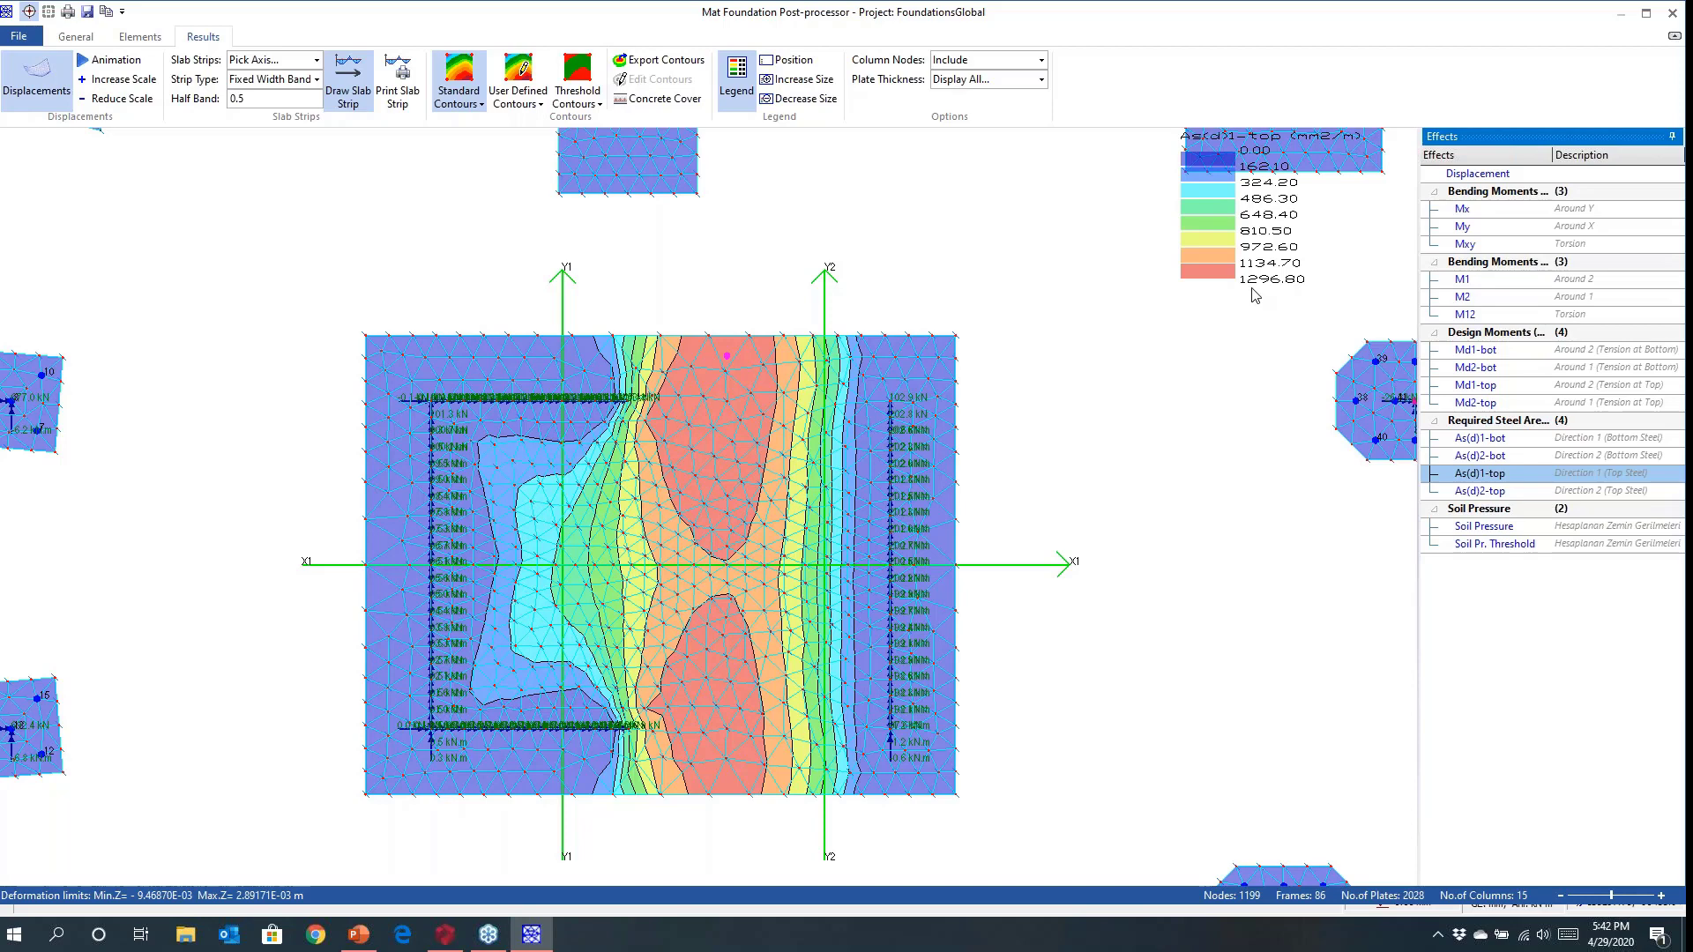
pyautogui.click(1478, 492)
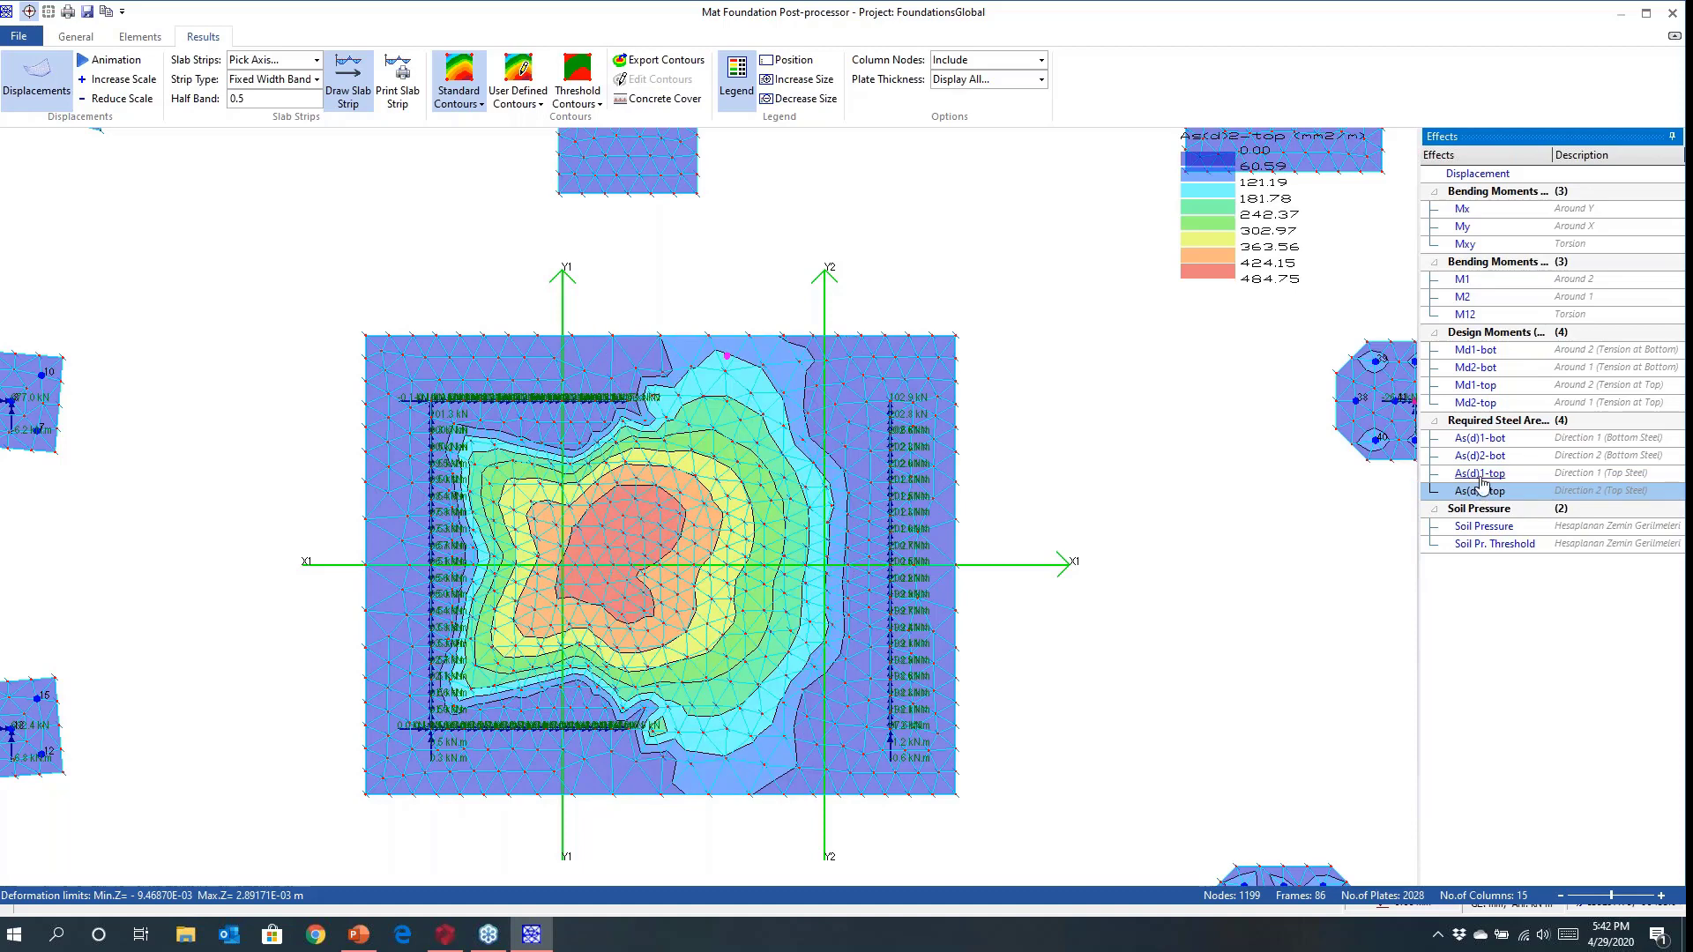
pyautogui.click(1480, 476)
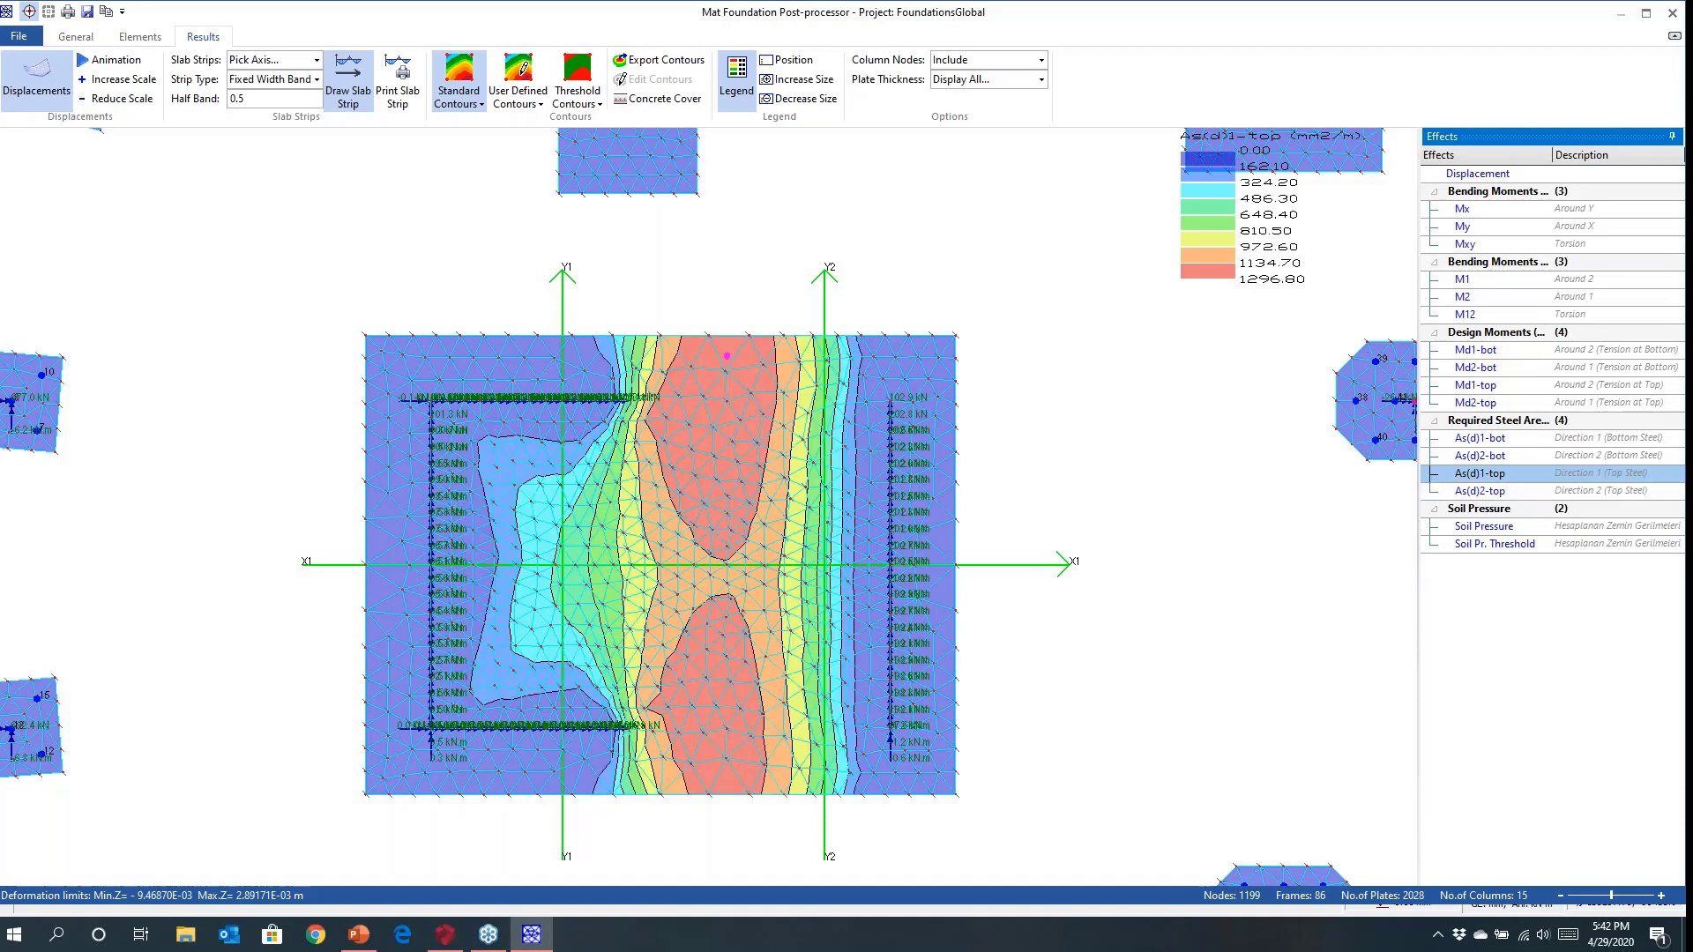
# Plot the slab strip along axis X1, show its design moment and required steel area diagrams, and close the strip window.
pyautogui.click(317, 60)
pyautogui.click(269, 96)
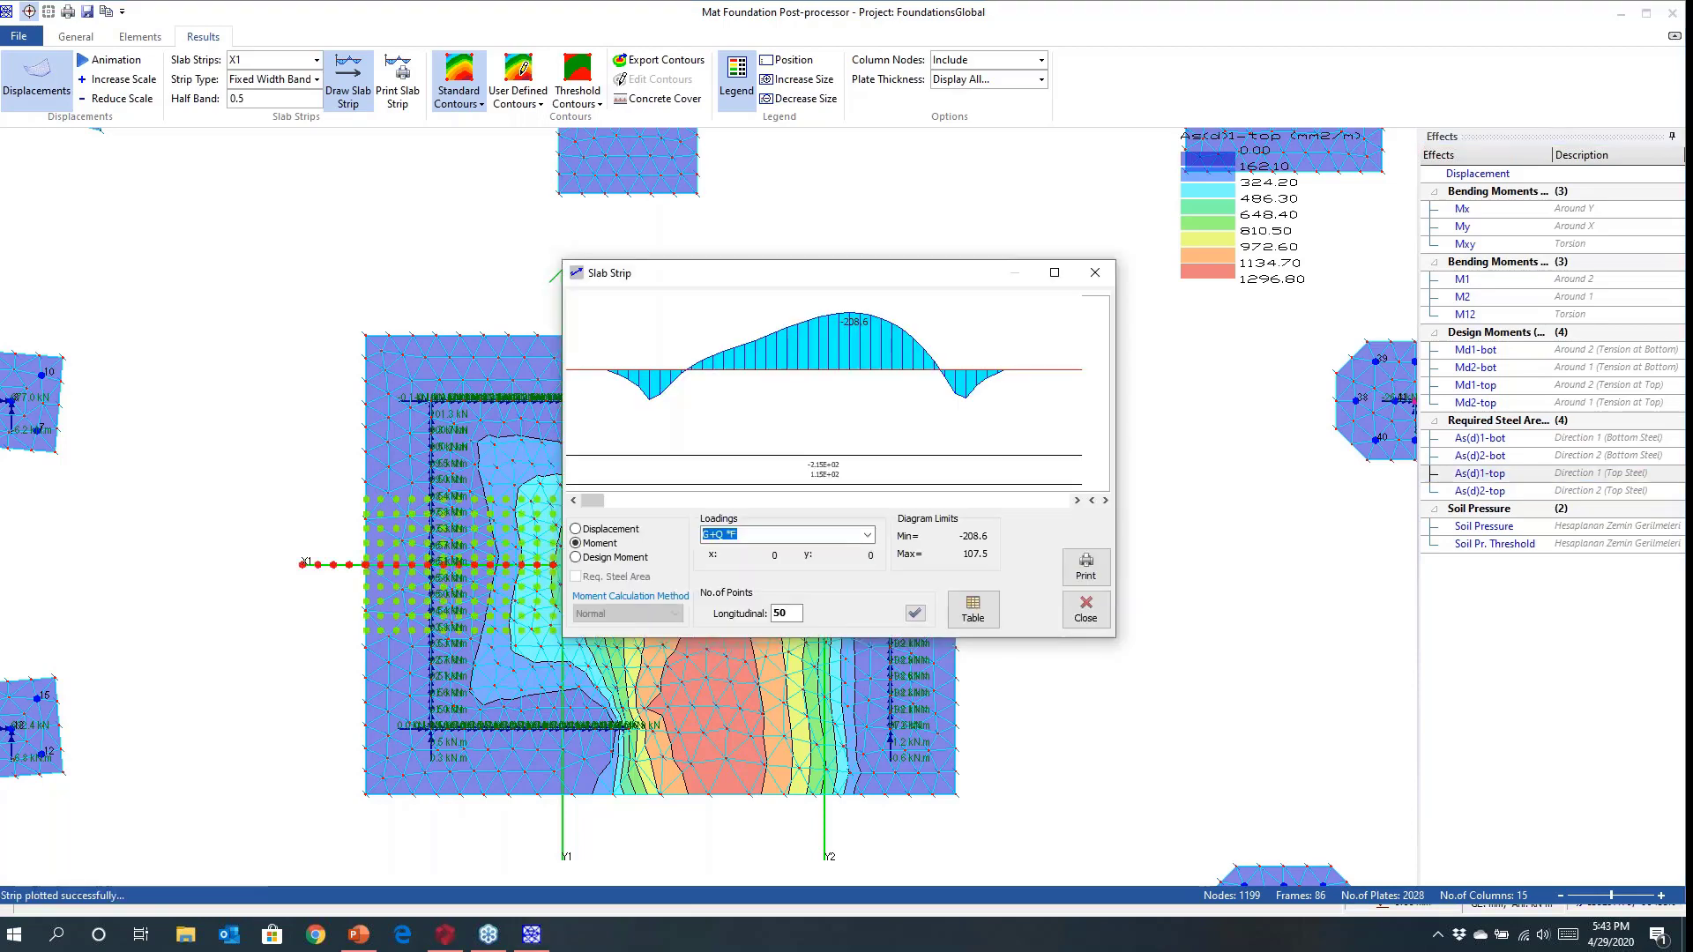
pyautogui.moveTo(787, 272); pyautogui.dragTo(564, 107)
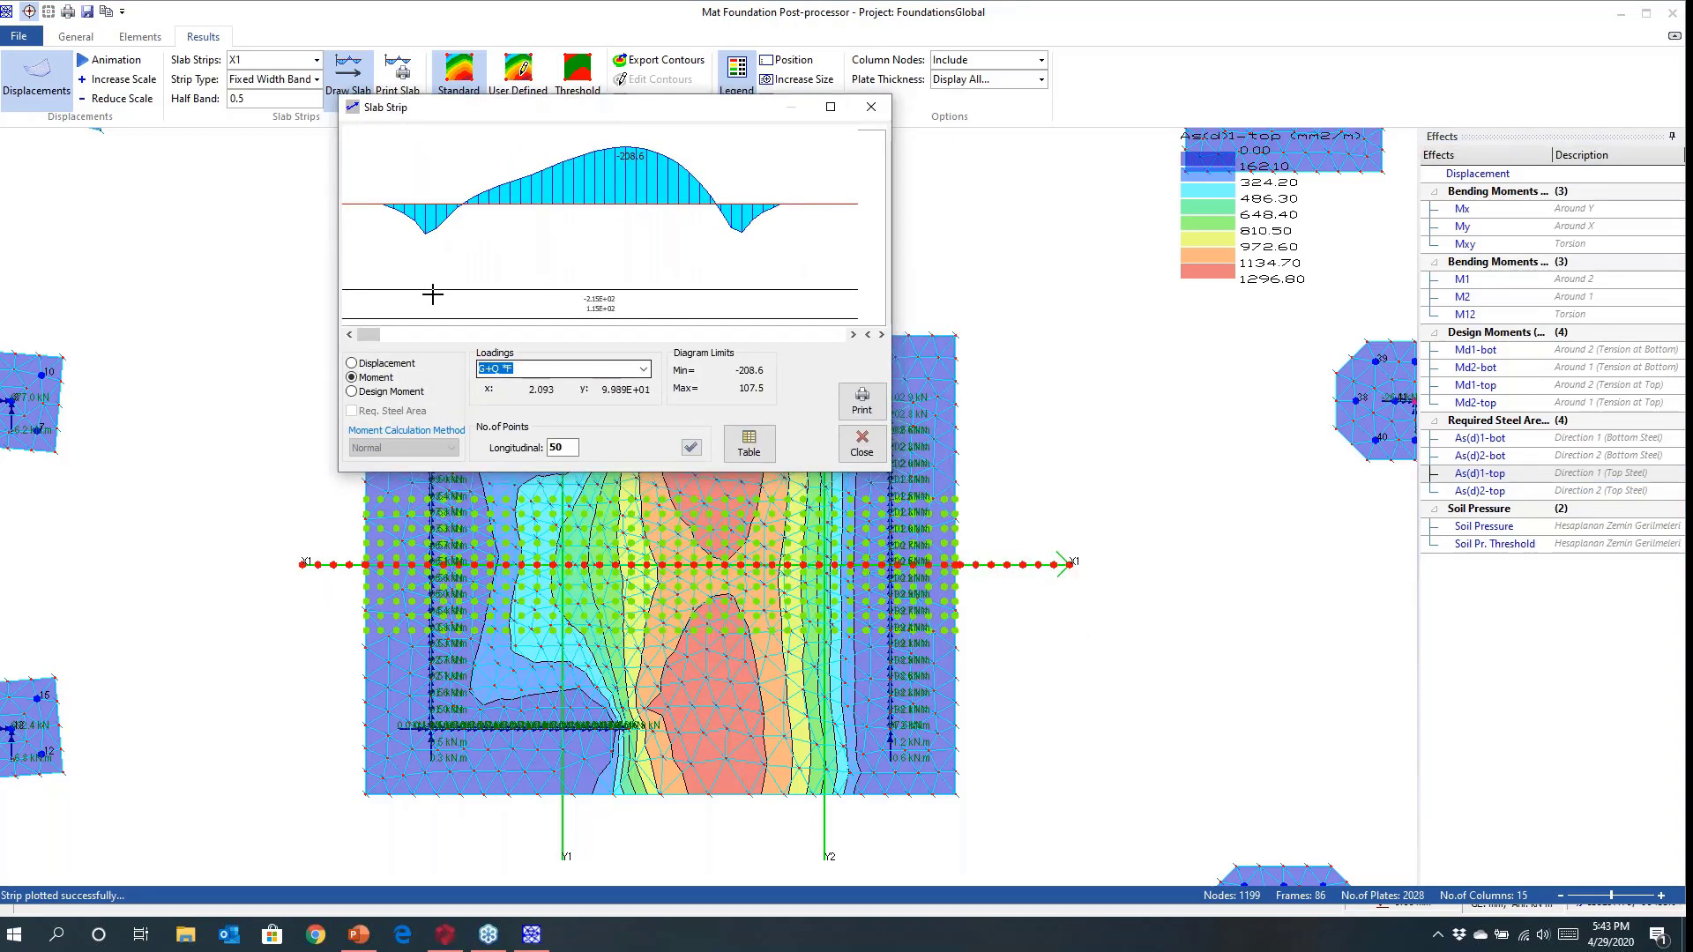
pyautogui.click(352, 392)
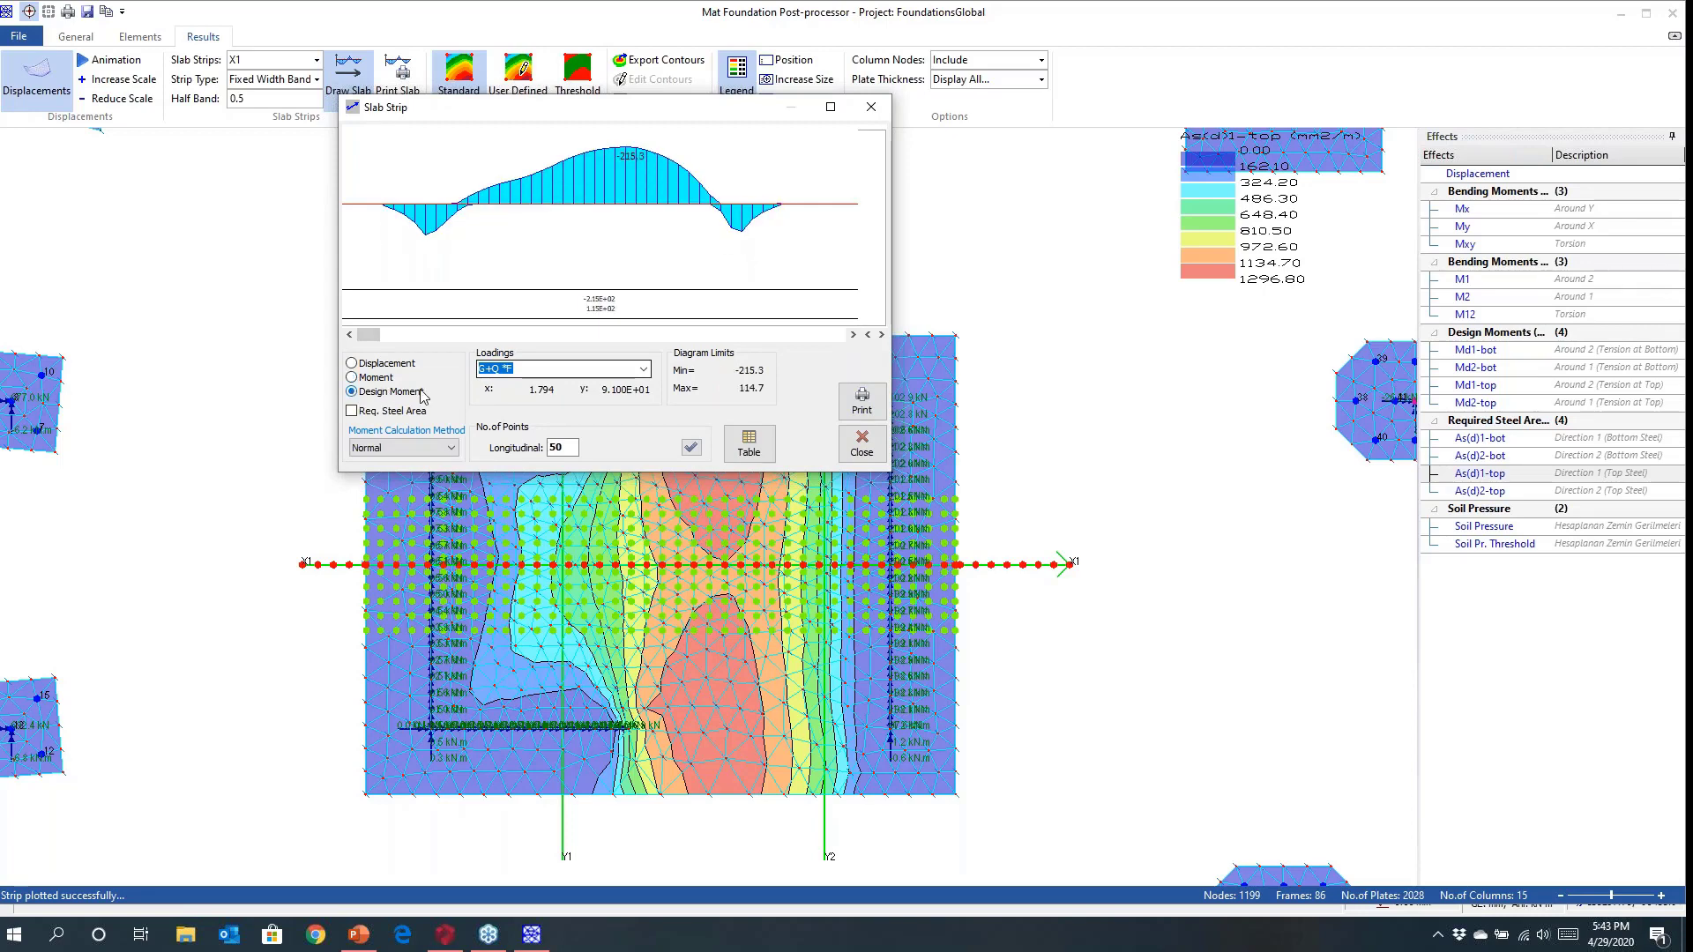
pyautogui.click(352, 411)
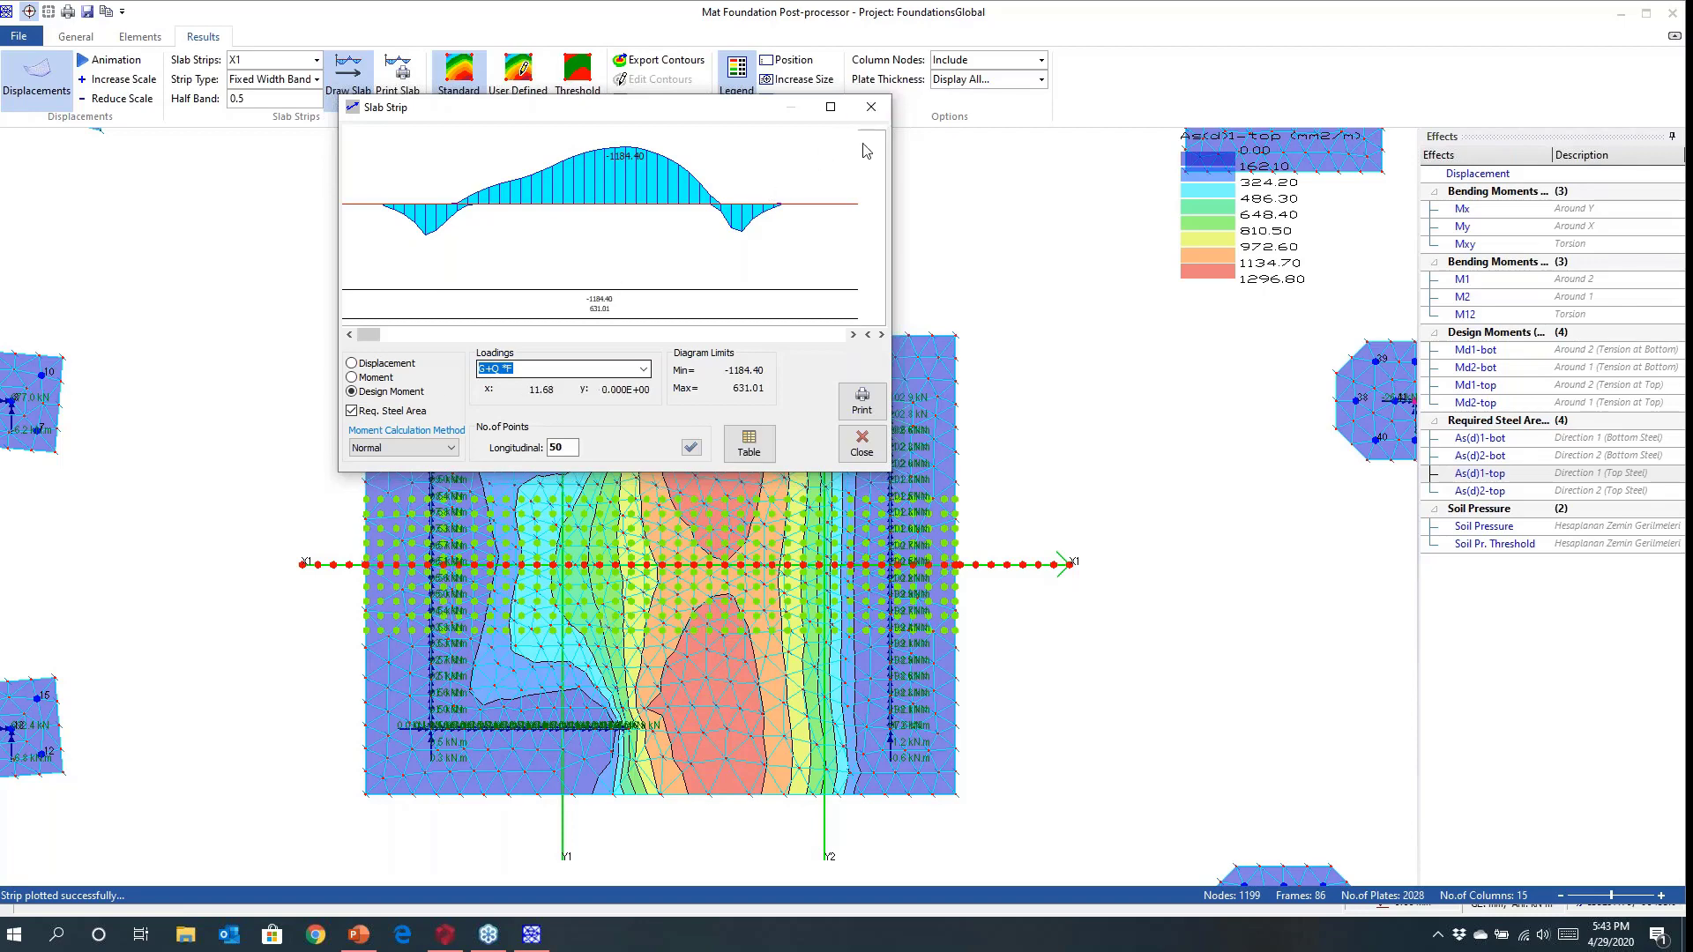
pyautogui.press('Escape')
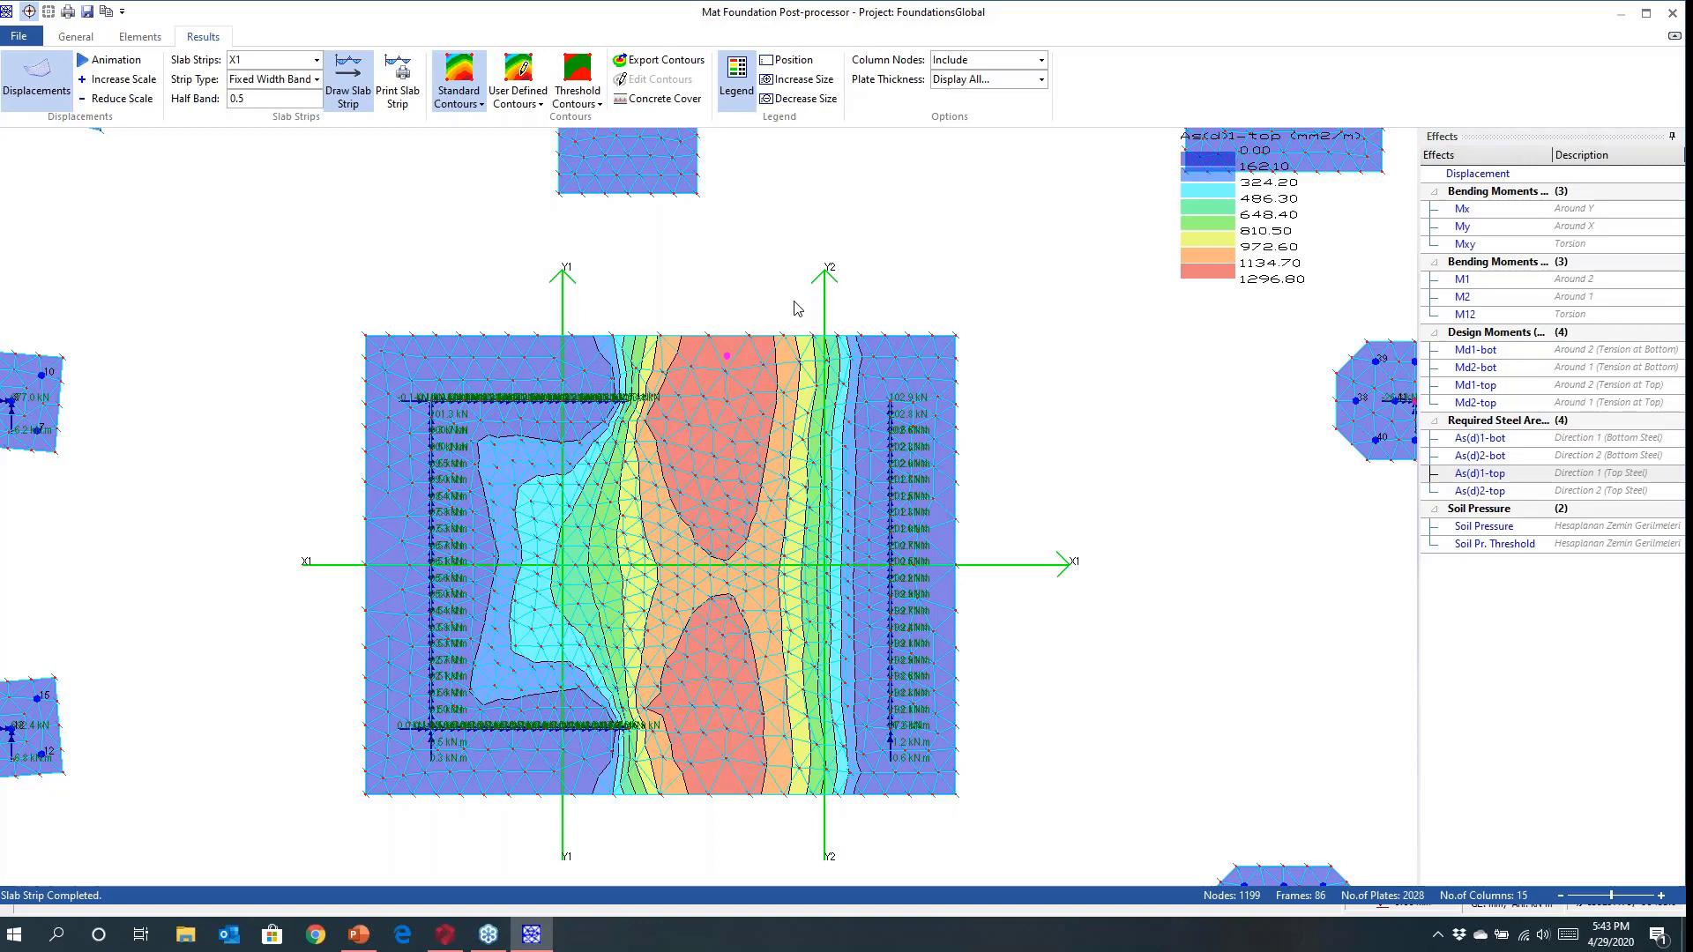
# Display the soil pressure under all the foundations as threshold contours.
pyautogui.scroll(-5, 585, 353)
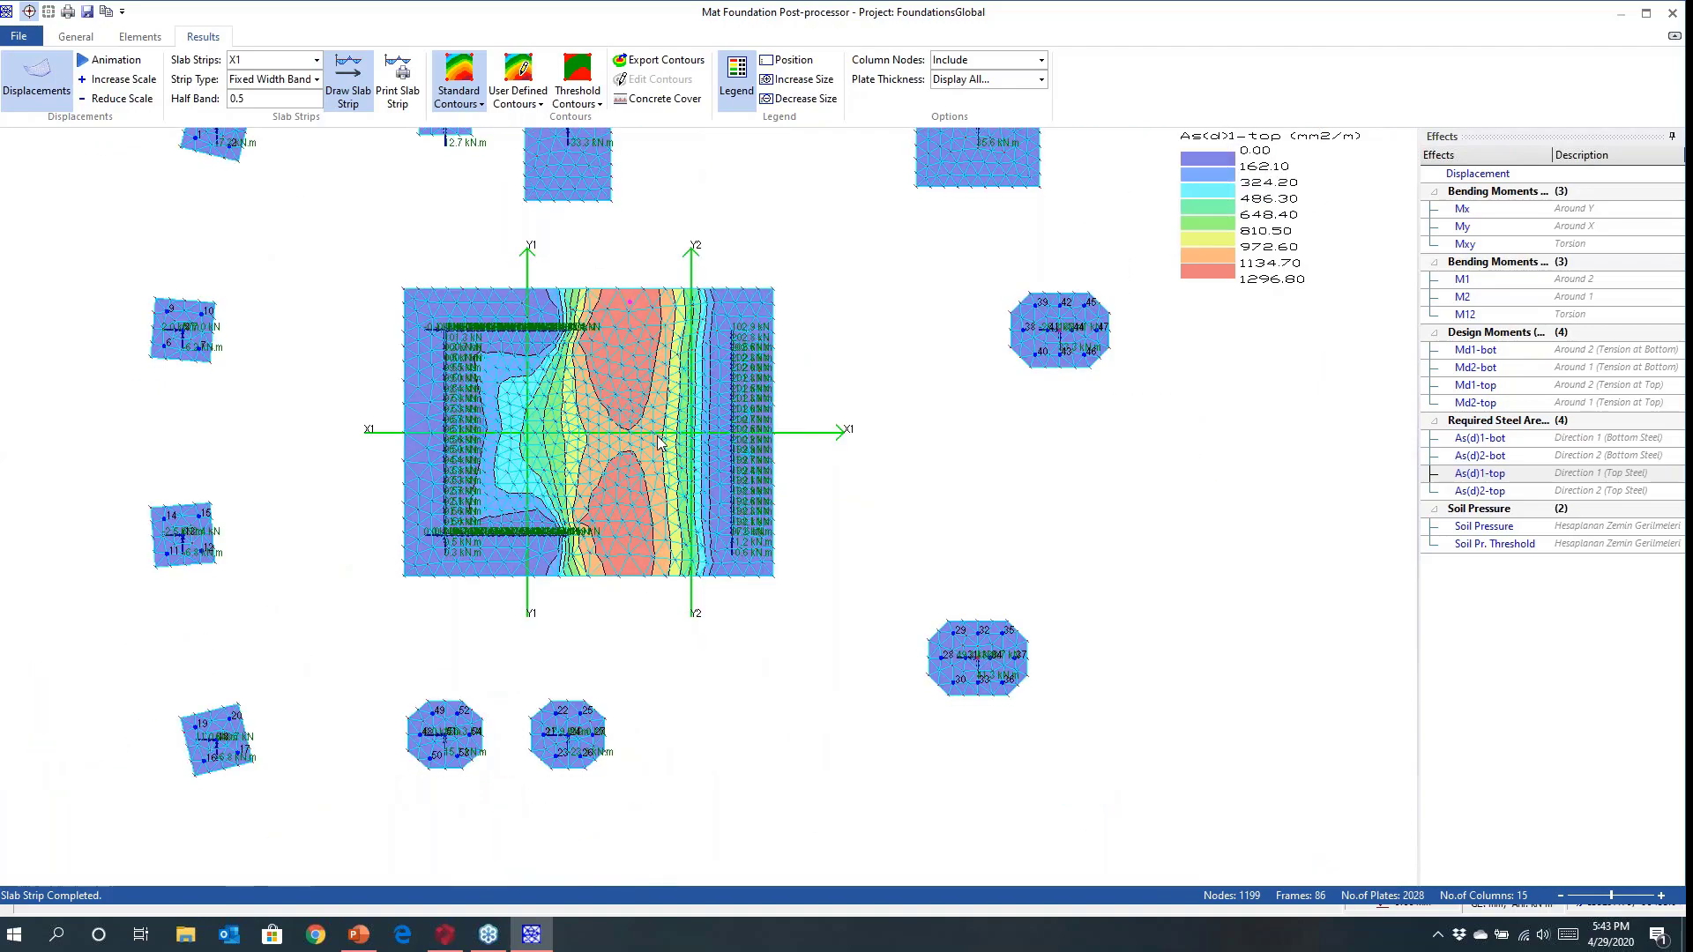
pyautogui.scroll(-2, 693, 445)
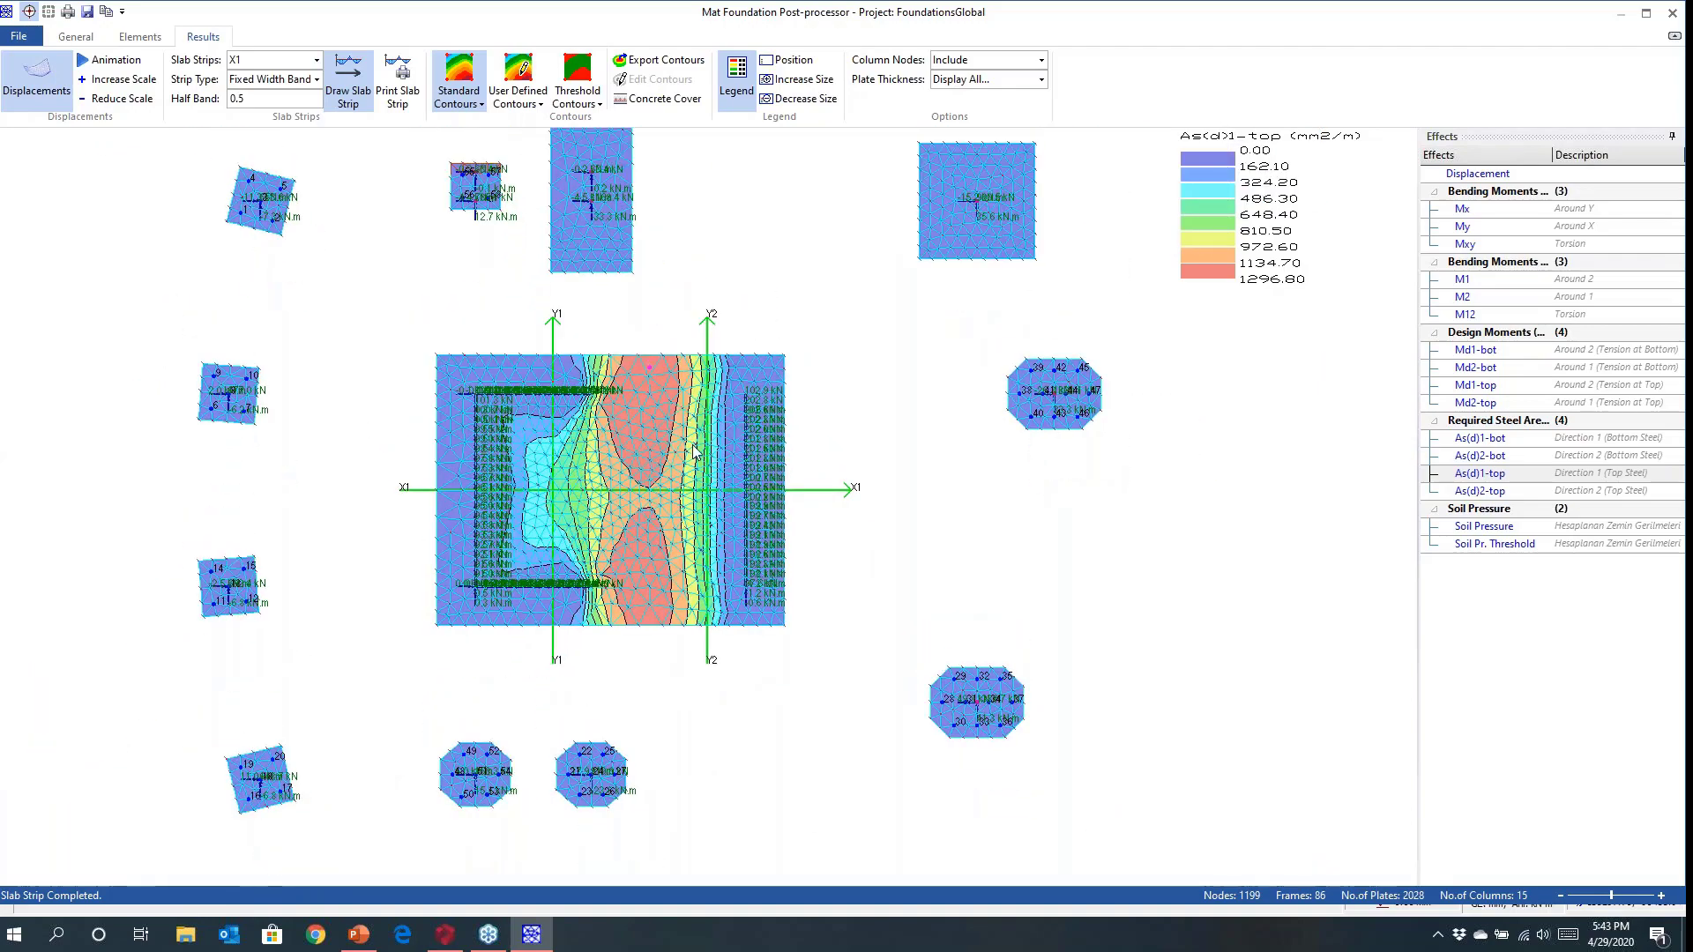
pyautogui.click(1463, 526)
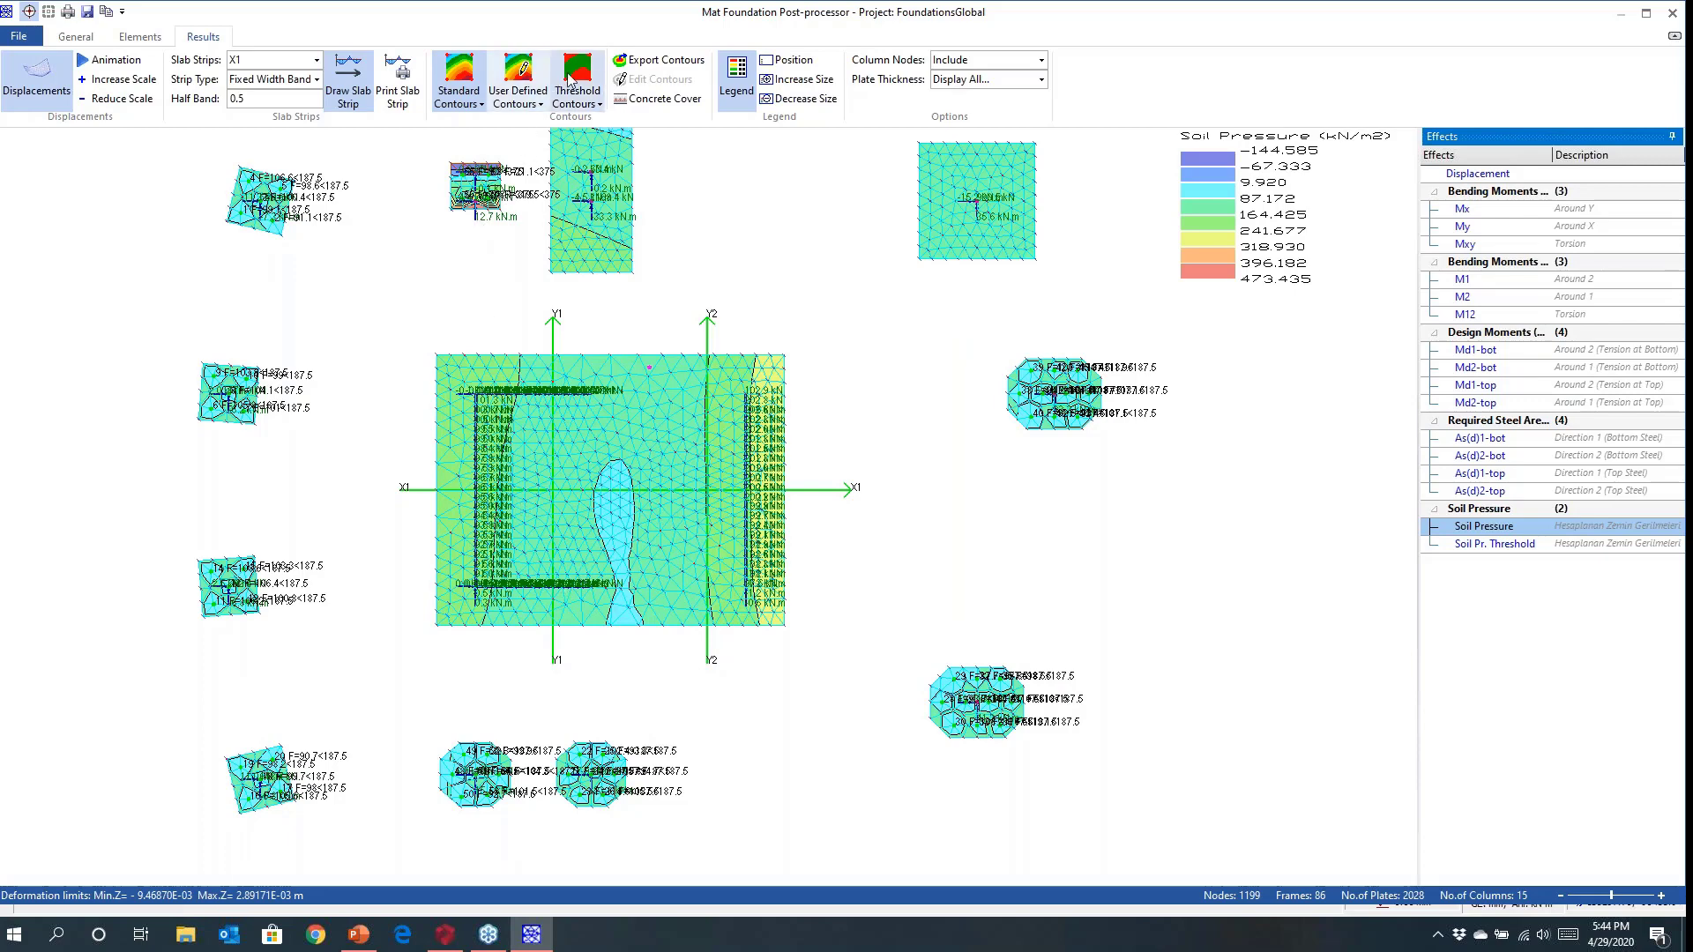
pyautogui.click(577, 73)
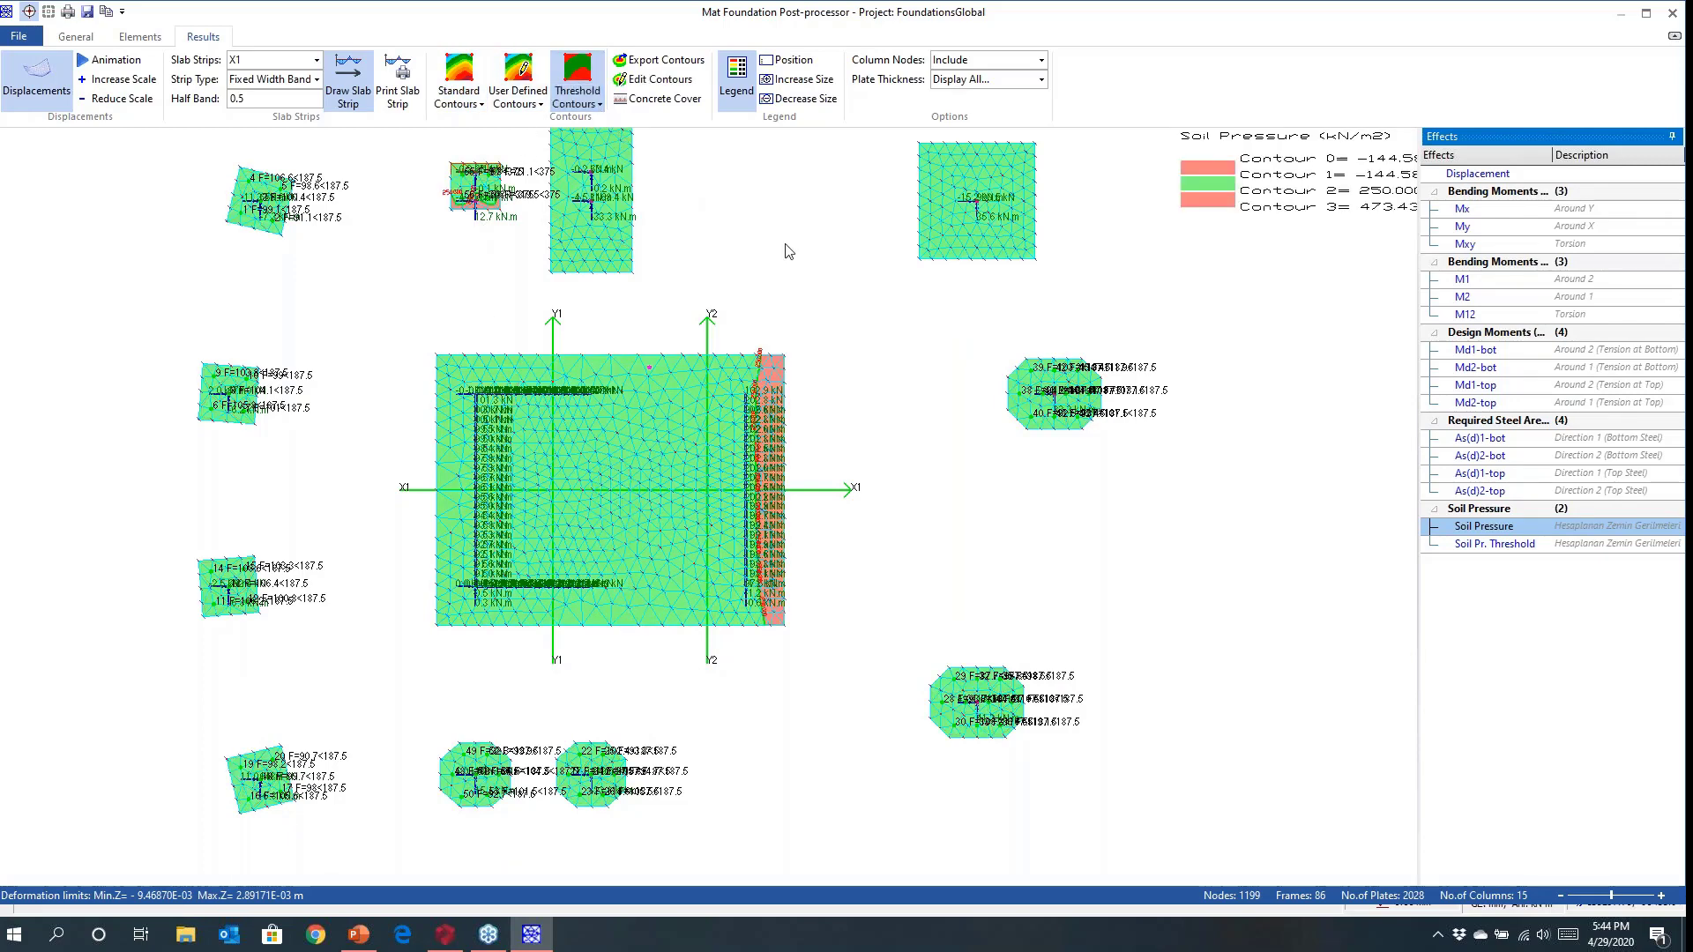
# Set the maximum threshold limit for the soil pressure contours to 300 and examine the raft.
pyautogui.click(679, 81)
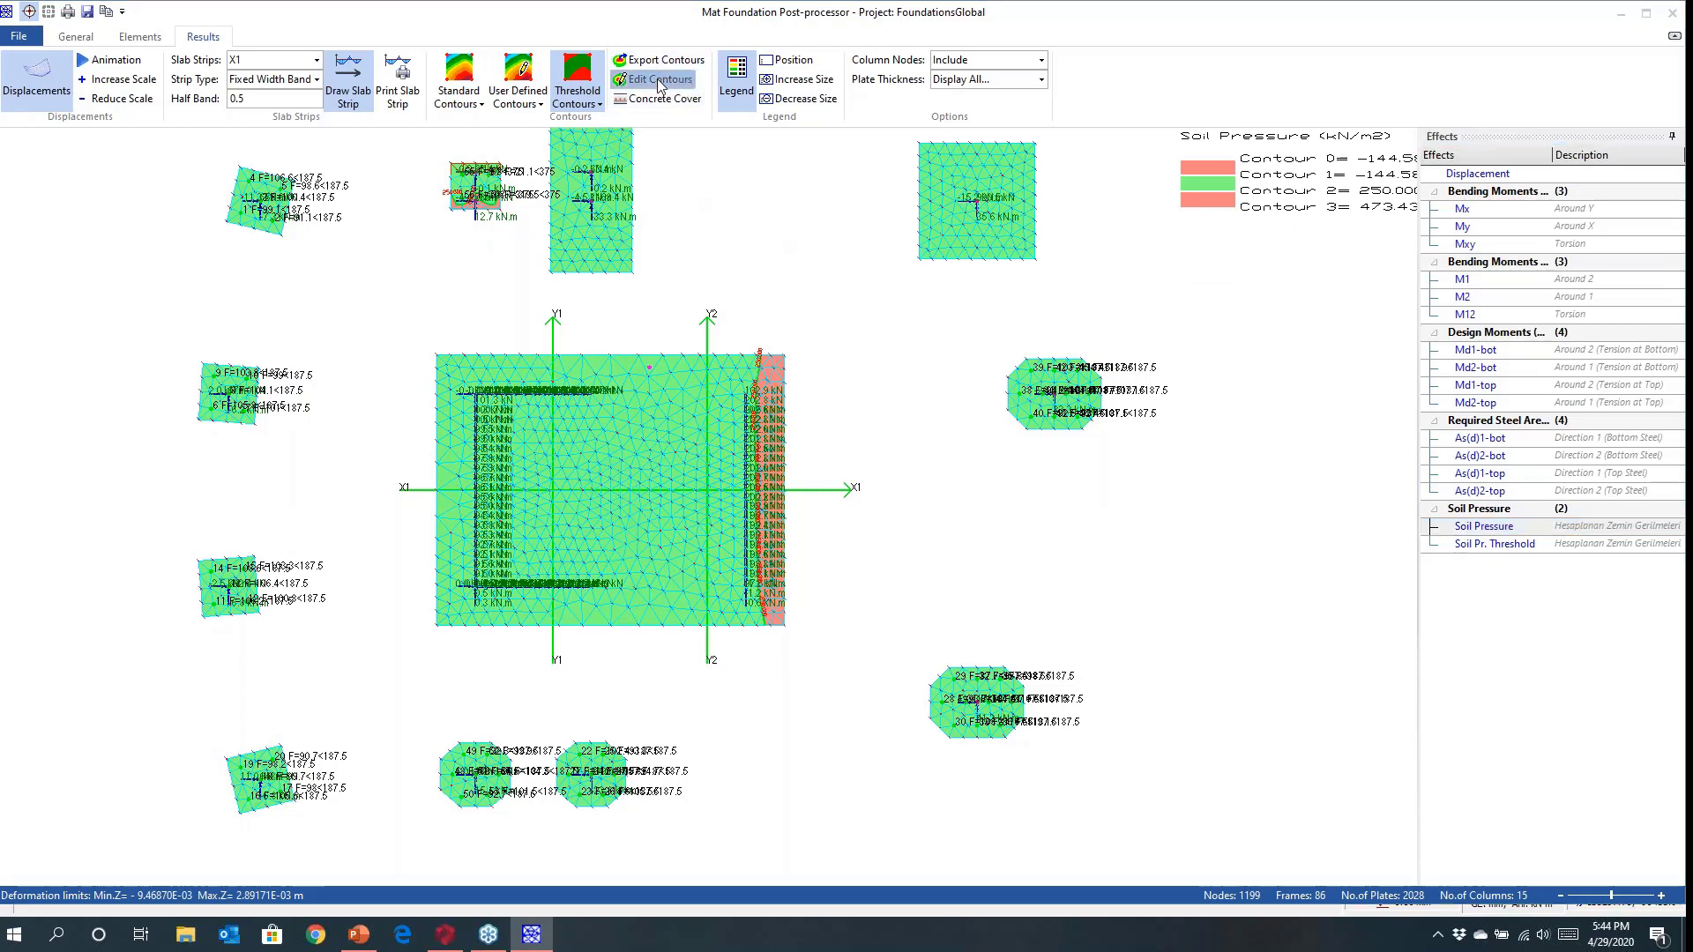
pyautogui.moveTo(299, 309); pyautogui.dragTo(217, 308)
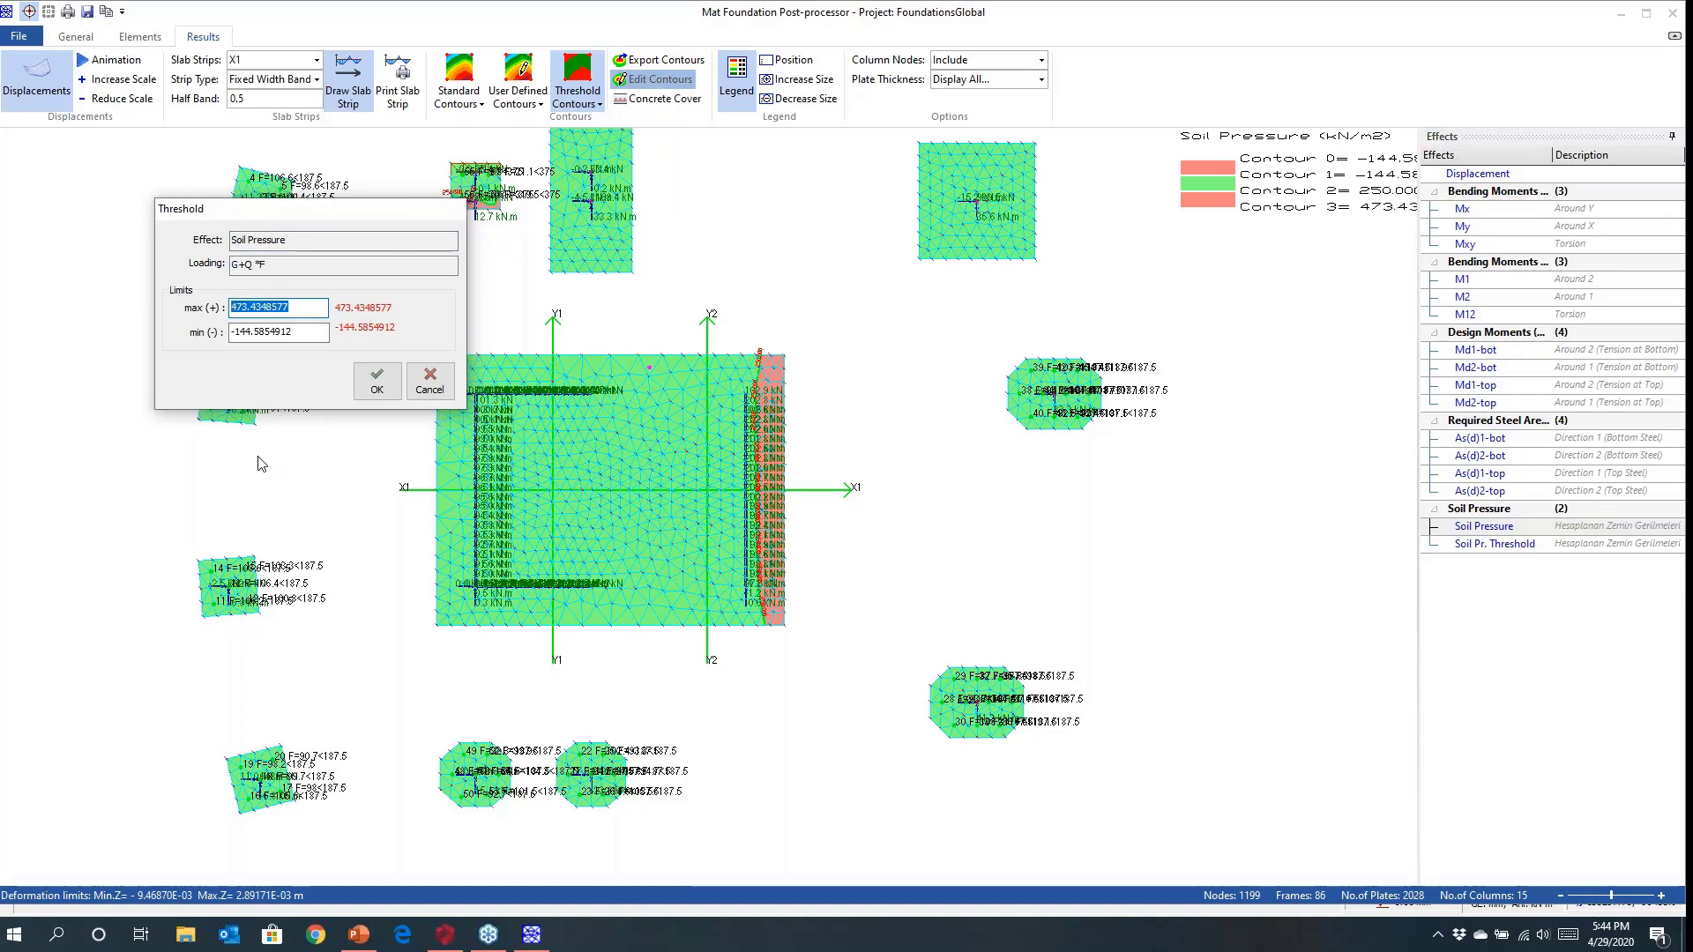
pyautogui.write('300')
pyautogui.click(377, 388)
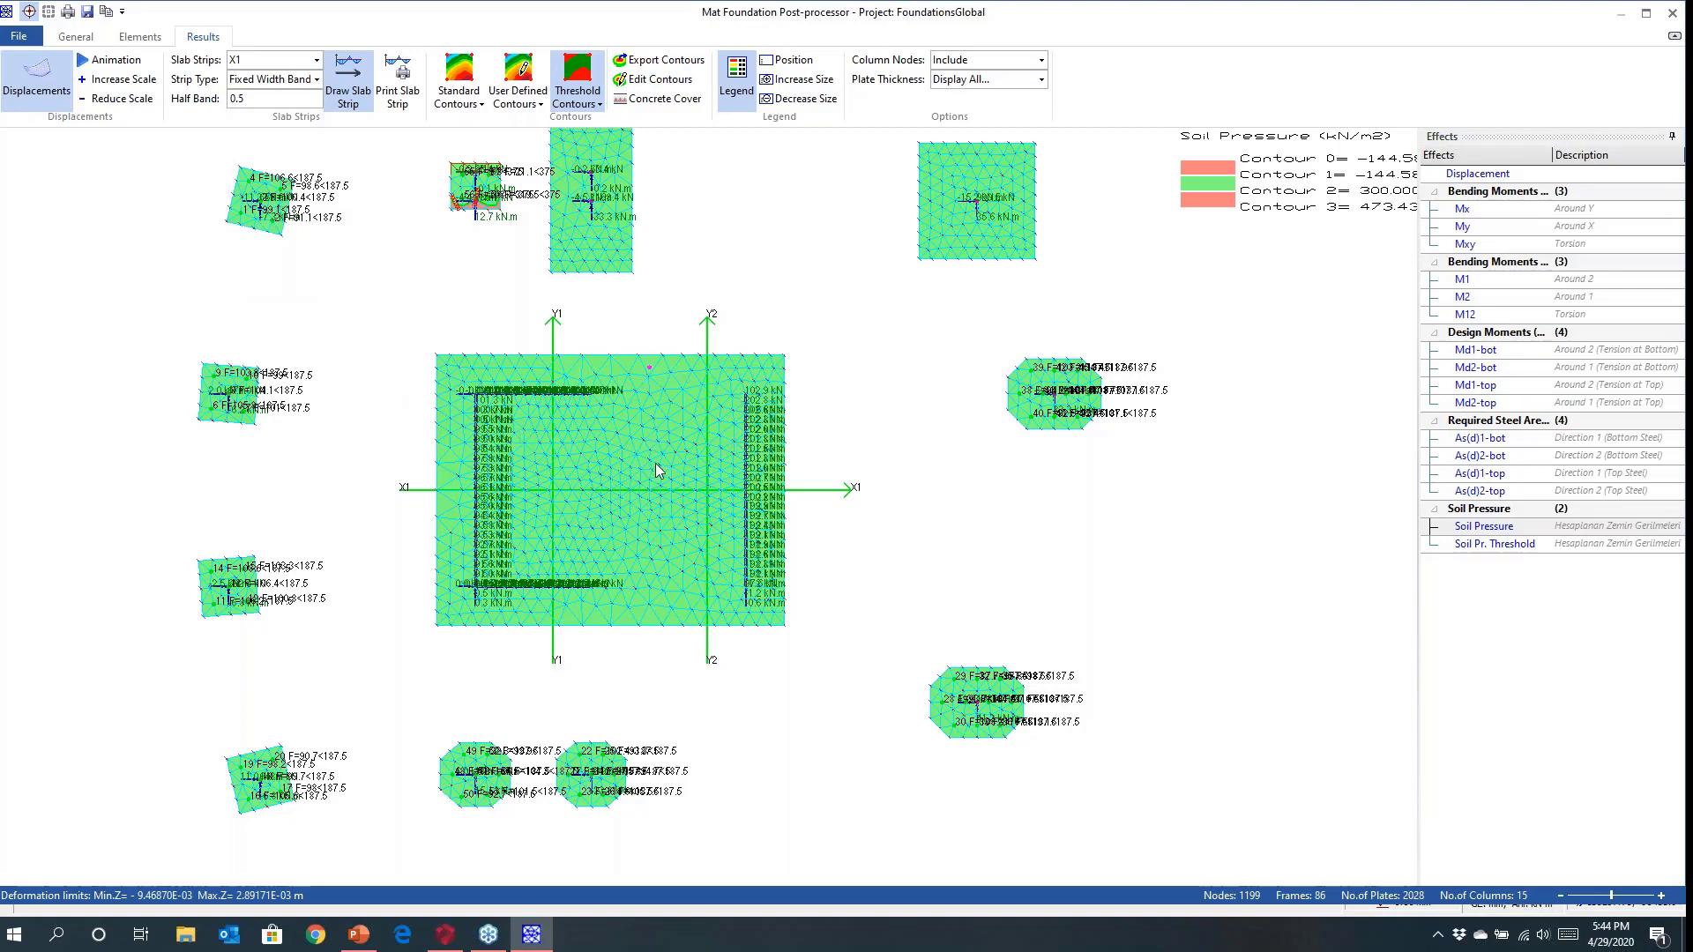
pyautogui.scroll(4, 655, 469)
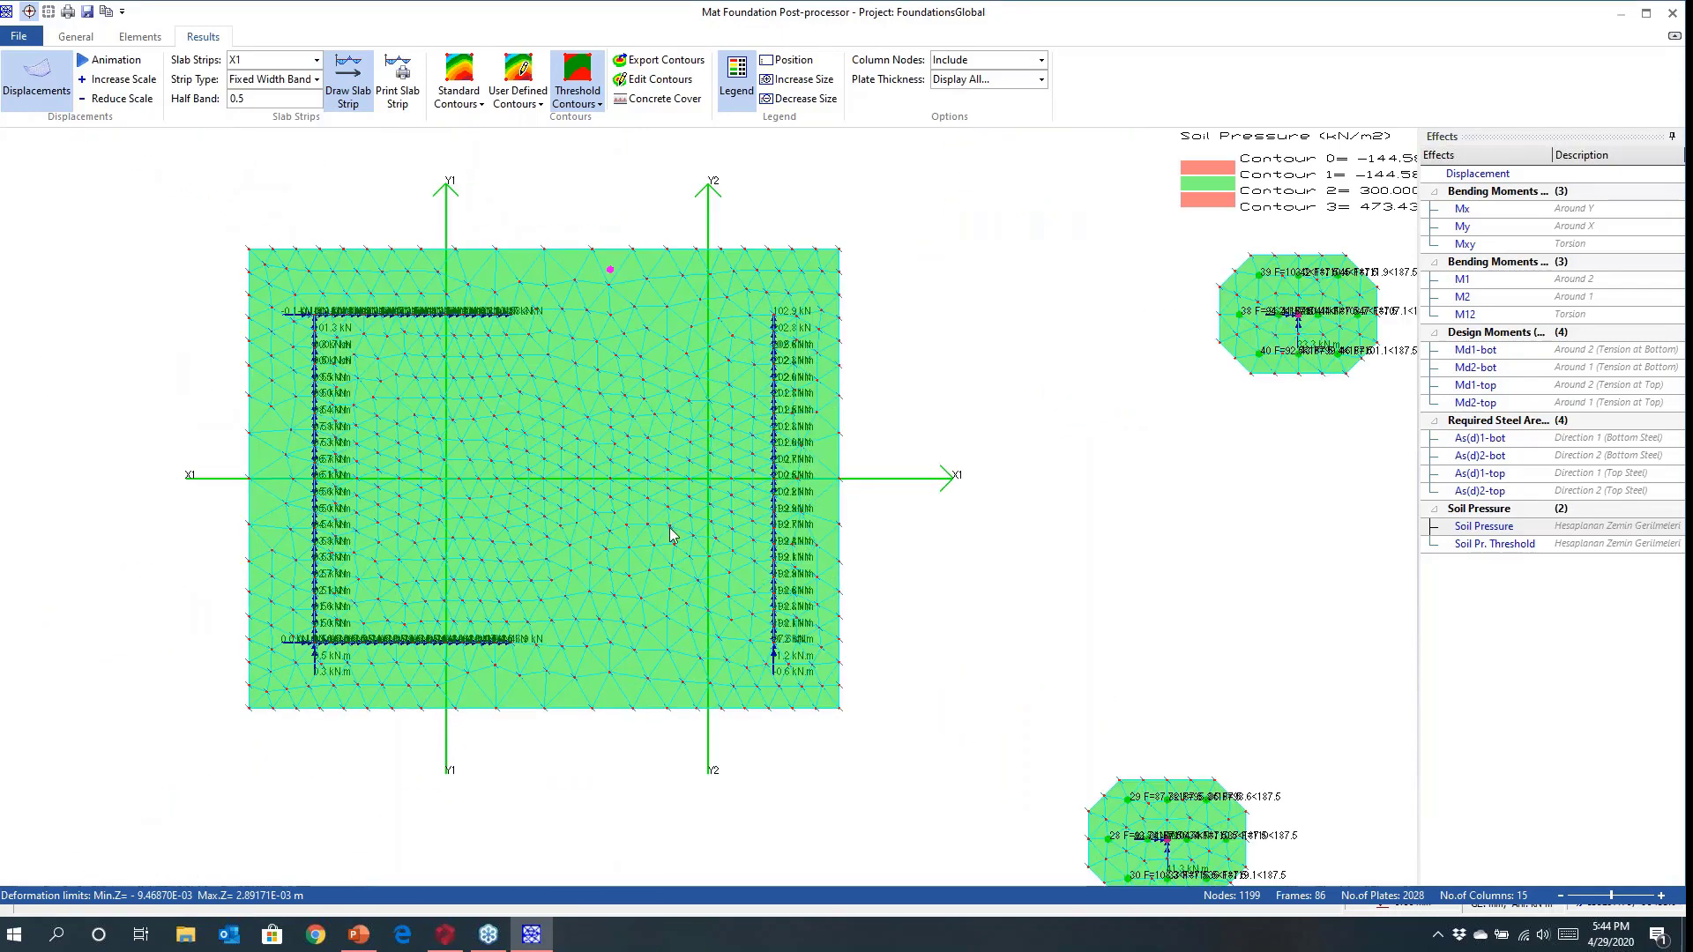
pyautogui.scroll(3, 616, 448)
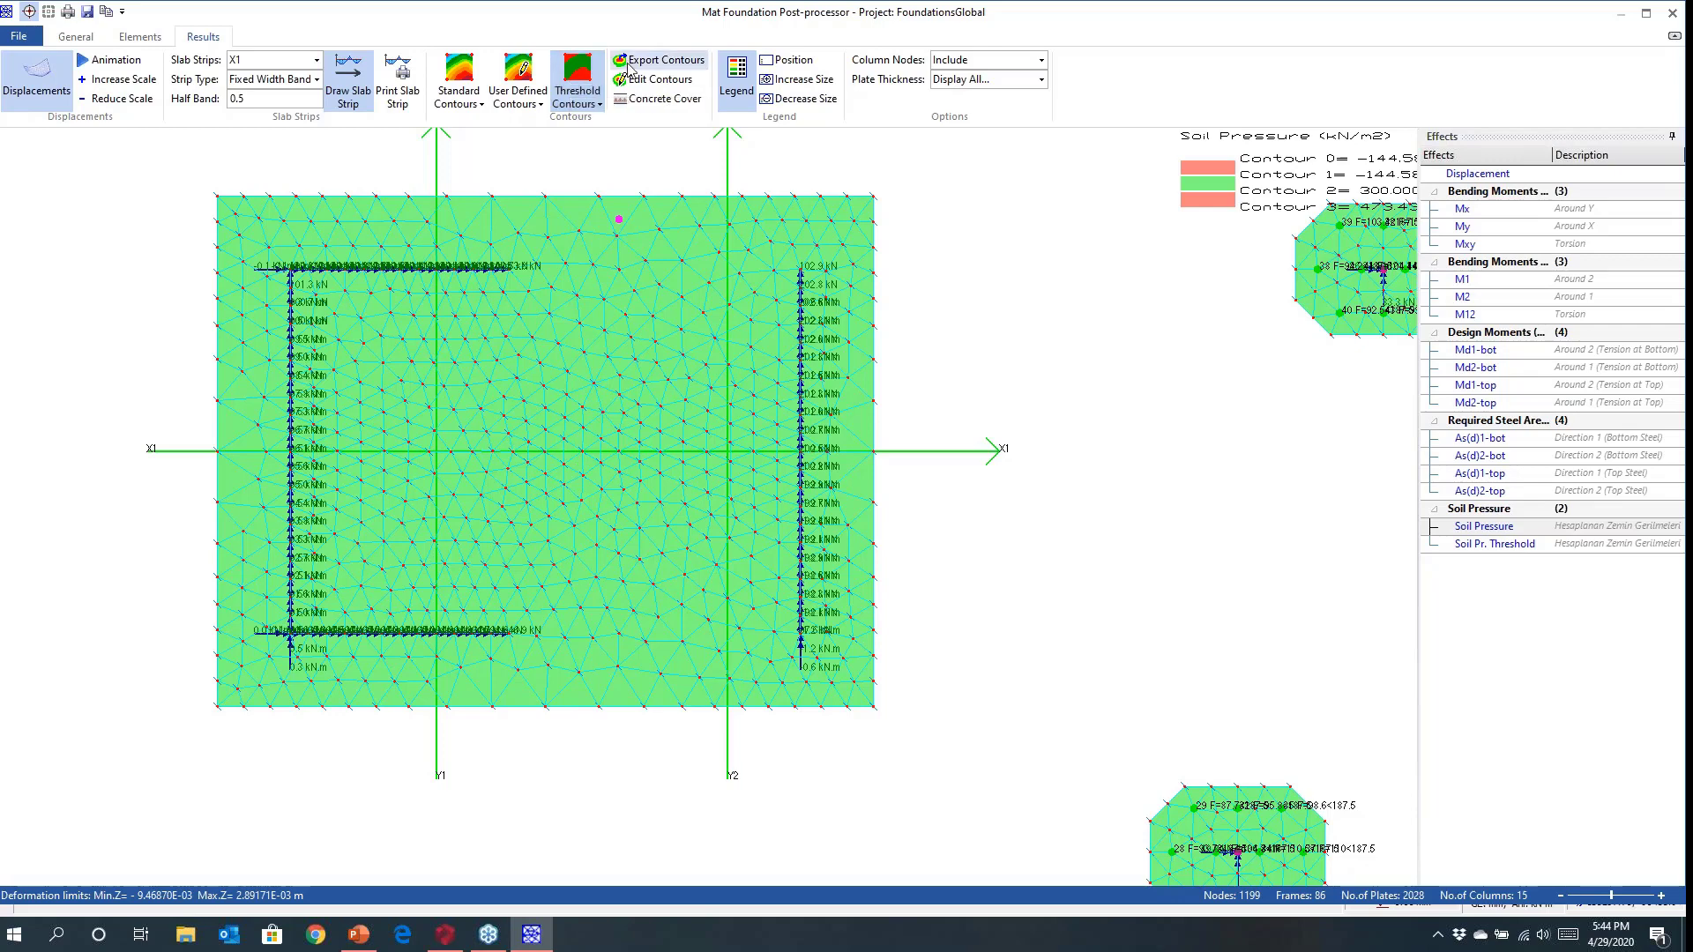
# Set the maximum threshold limit for the soil pressure contours to 200 and examine the raft.
pyautogui.click(660, 79)
pyautogui.moveTo(274, 306); pyautogui.dragTo(188, 300)
pyautogui.write('200')
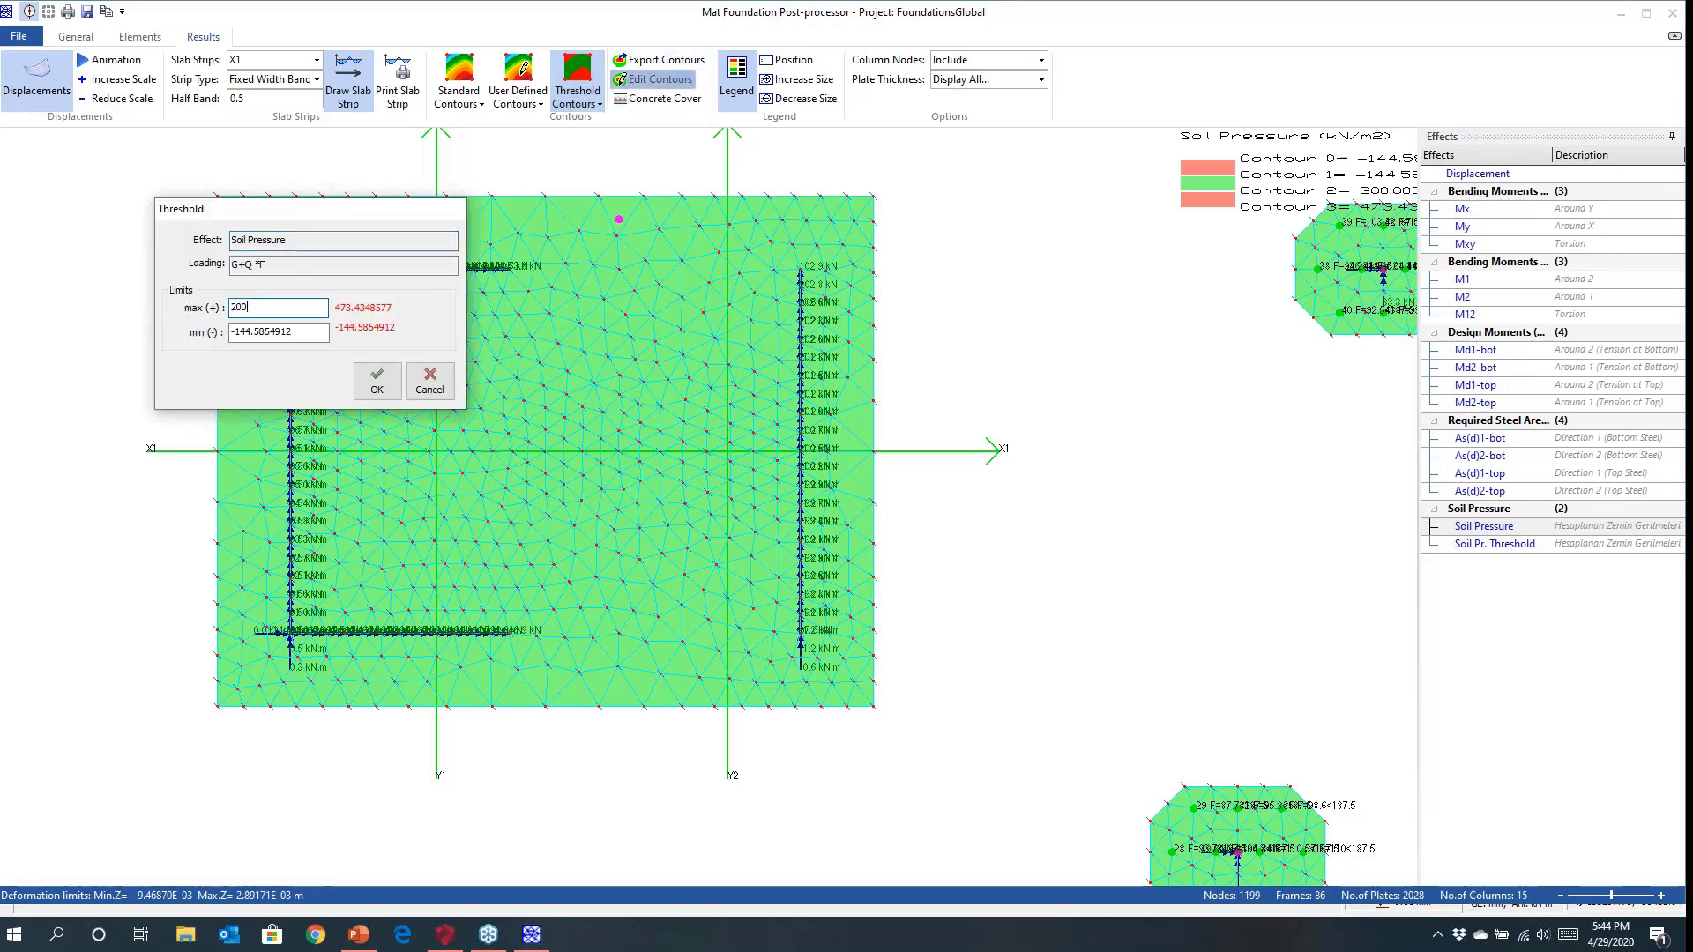
pyautogui.click(377, 382)
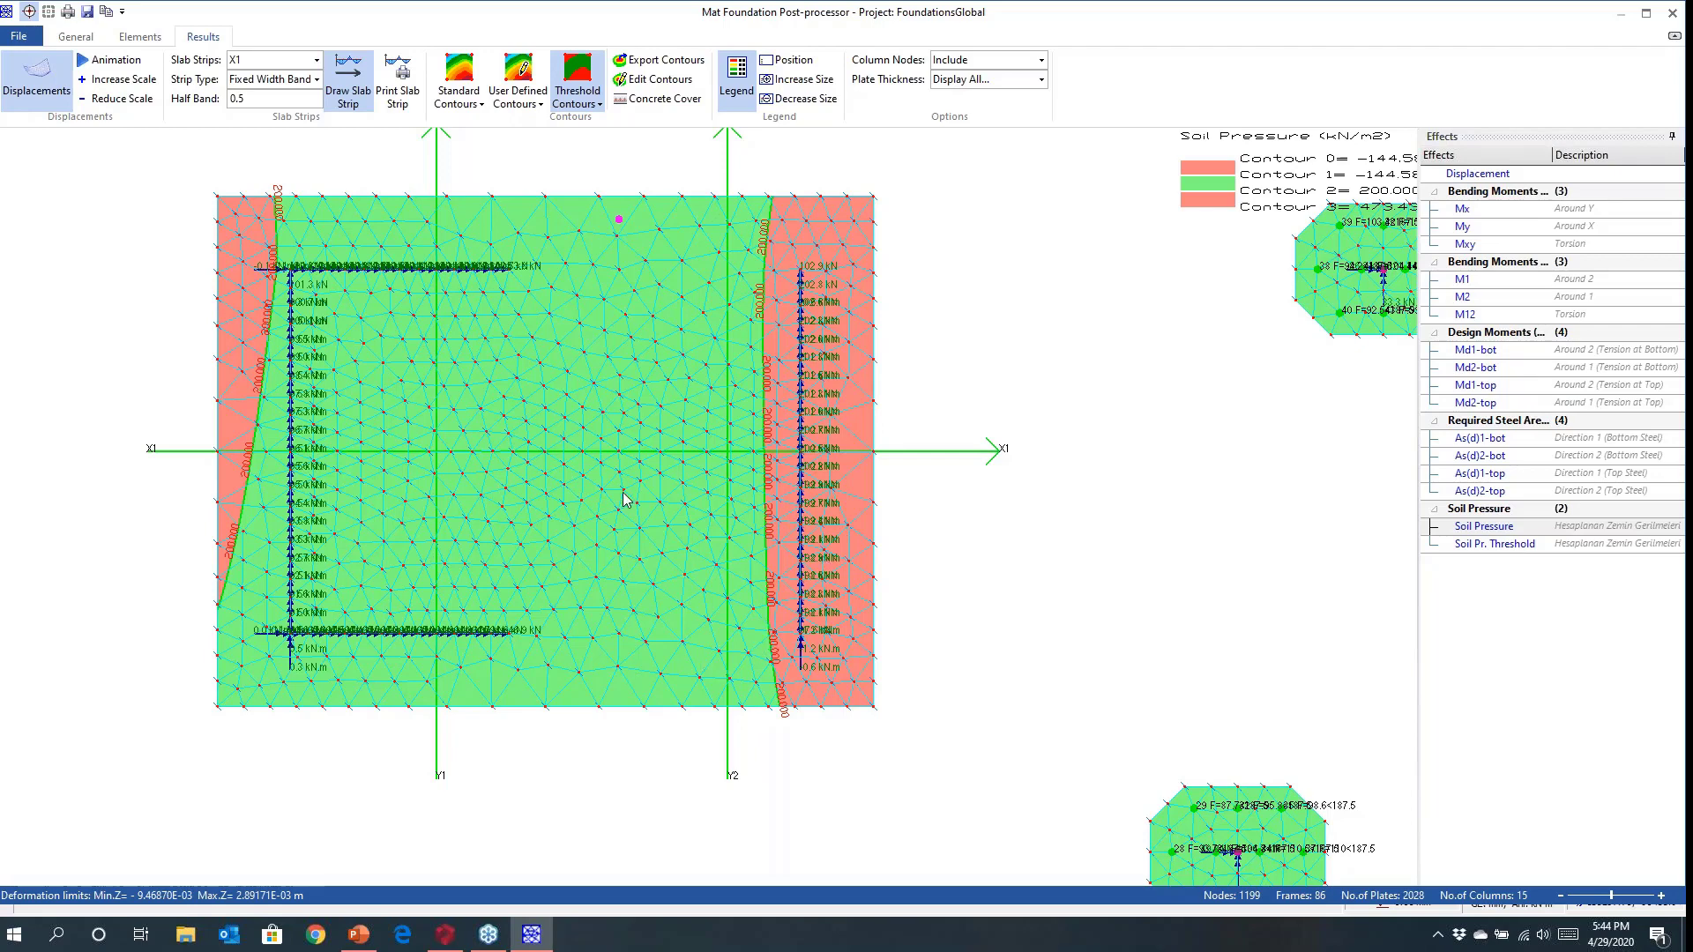
pyautogui.scroll(-1, 624, 499)
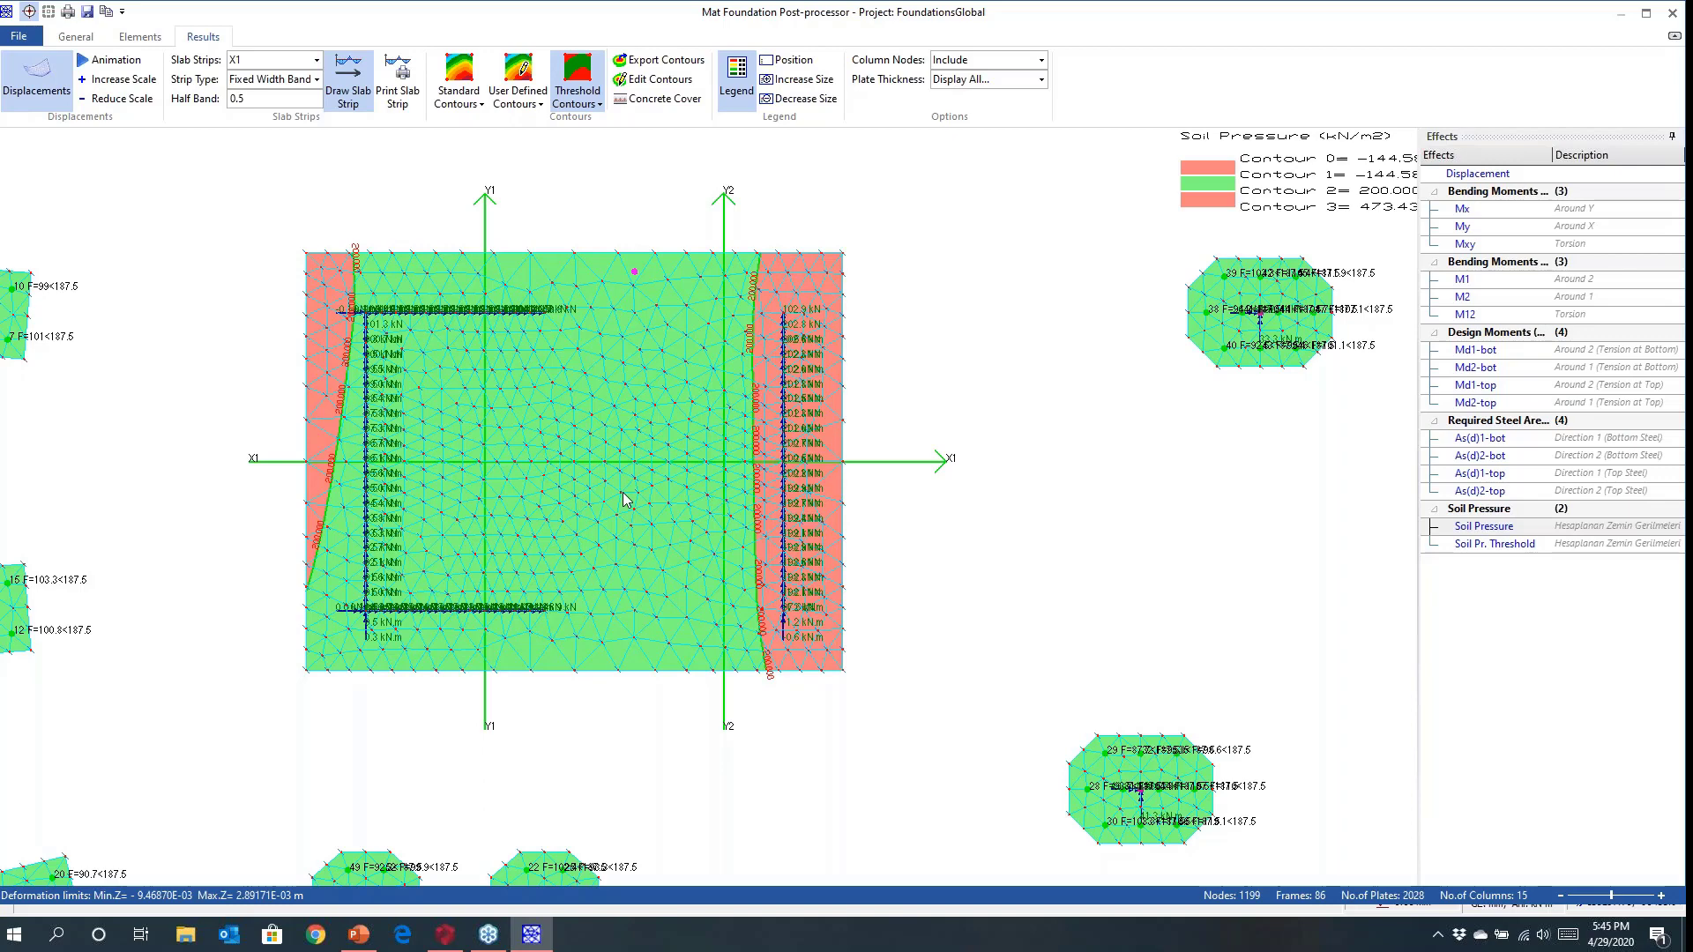
# Turn off the soil pressure threshold contours and leave slab strip drawing.
pyautogui.click(580, 84)
pyautogui.click(470, 95)
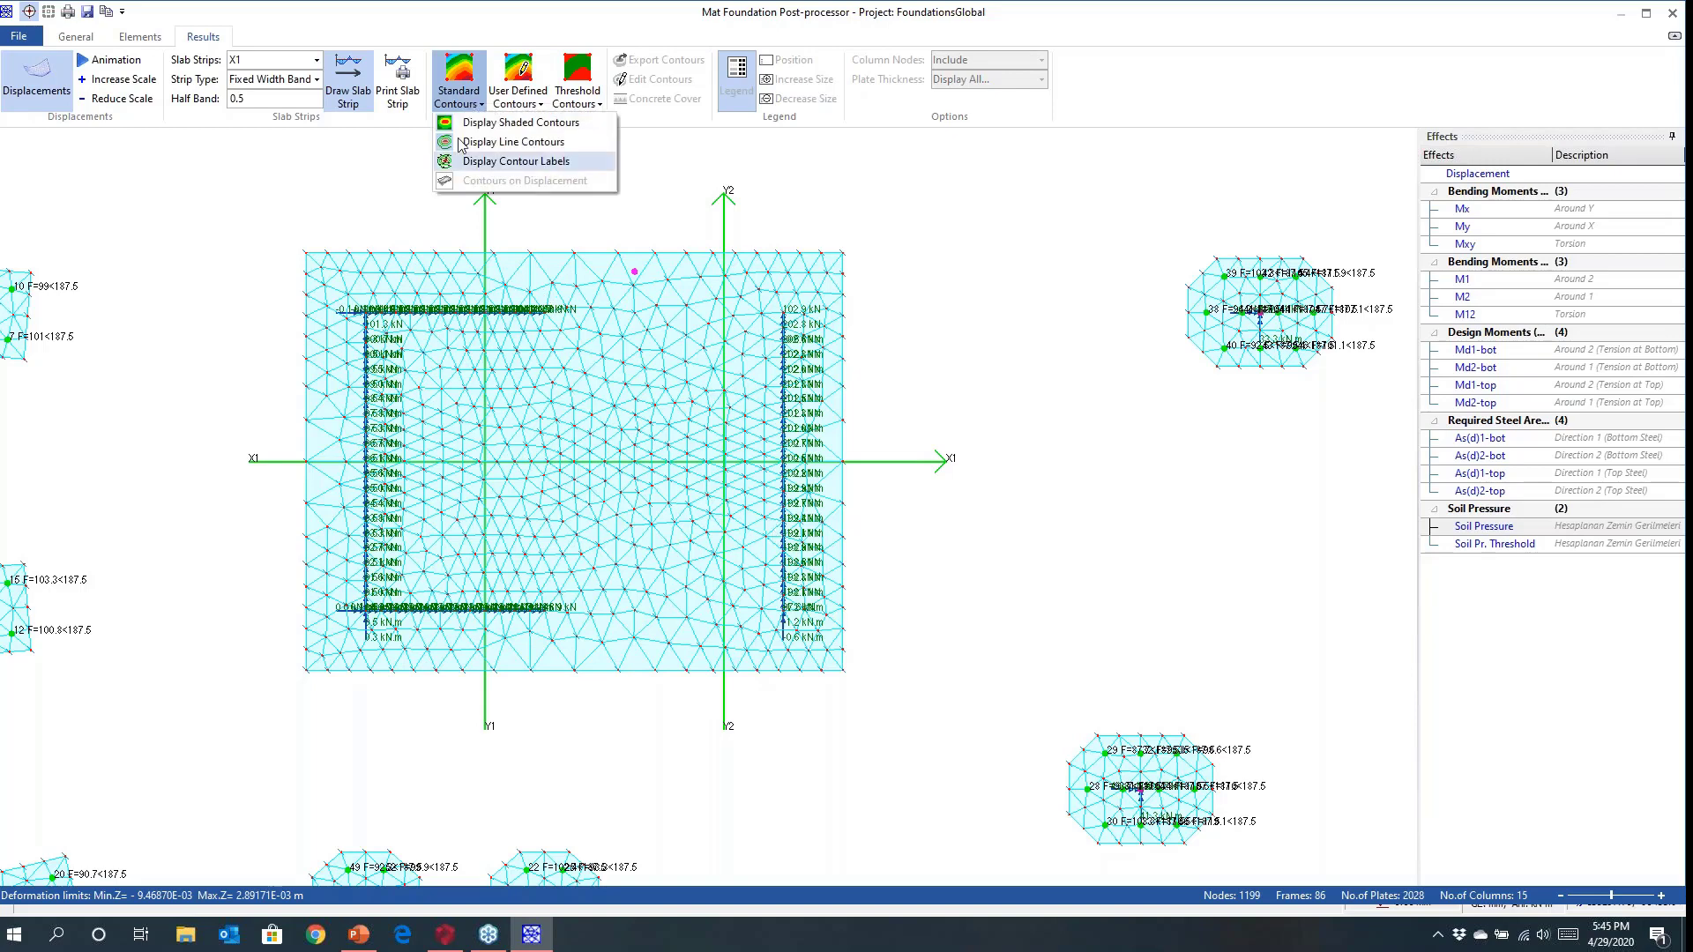
pyautogui.click(868, 308)
pyautogui.click(867, 309)
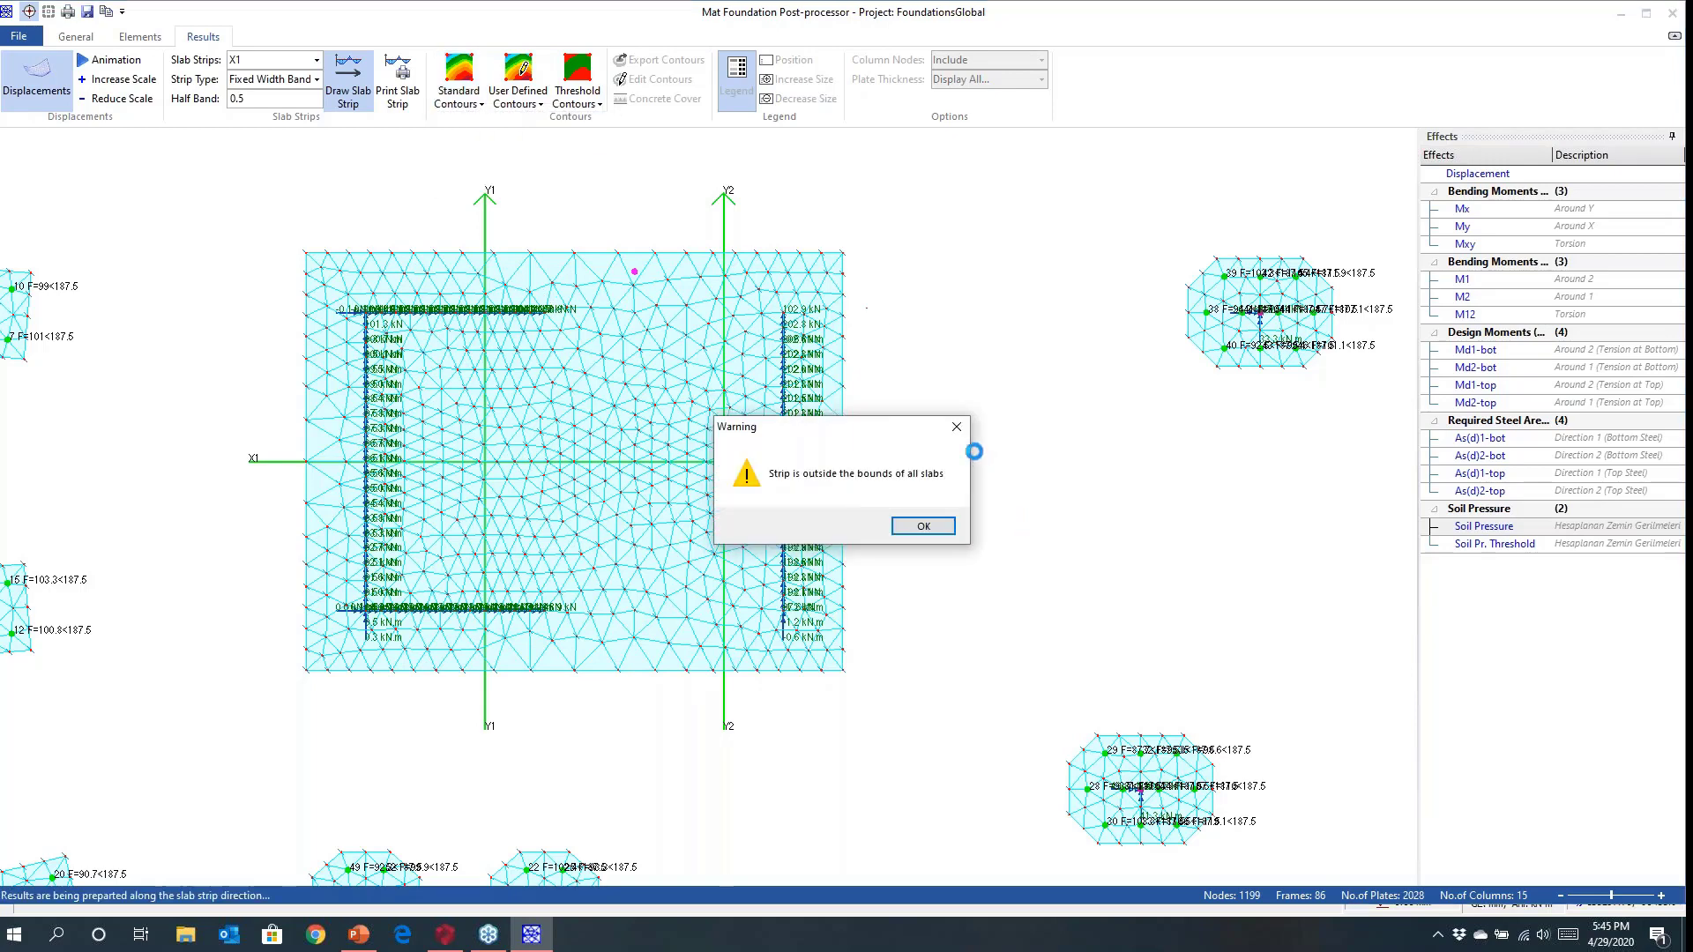
pyautogui.click(958, 433)
# Examine the pile forces against the pile capacities on the two neighbouring octagonal pile caps near the raft, then on the surrounding foundations.
pyautogui.moveTo(1013, 605)
pyautogui.mouseDown(button='middle')
pyautogui.moveTo(1092, 488)
pyautogui.moveTo(1034, 660)
pyautogui.mouseUp(button='middle')
pyautogui.scroll(1, 864, 449)
pyautogui.scroll(8, 793, 467)
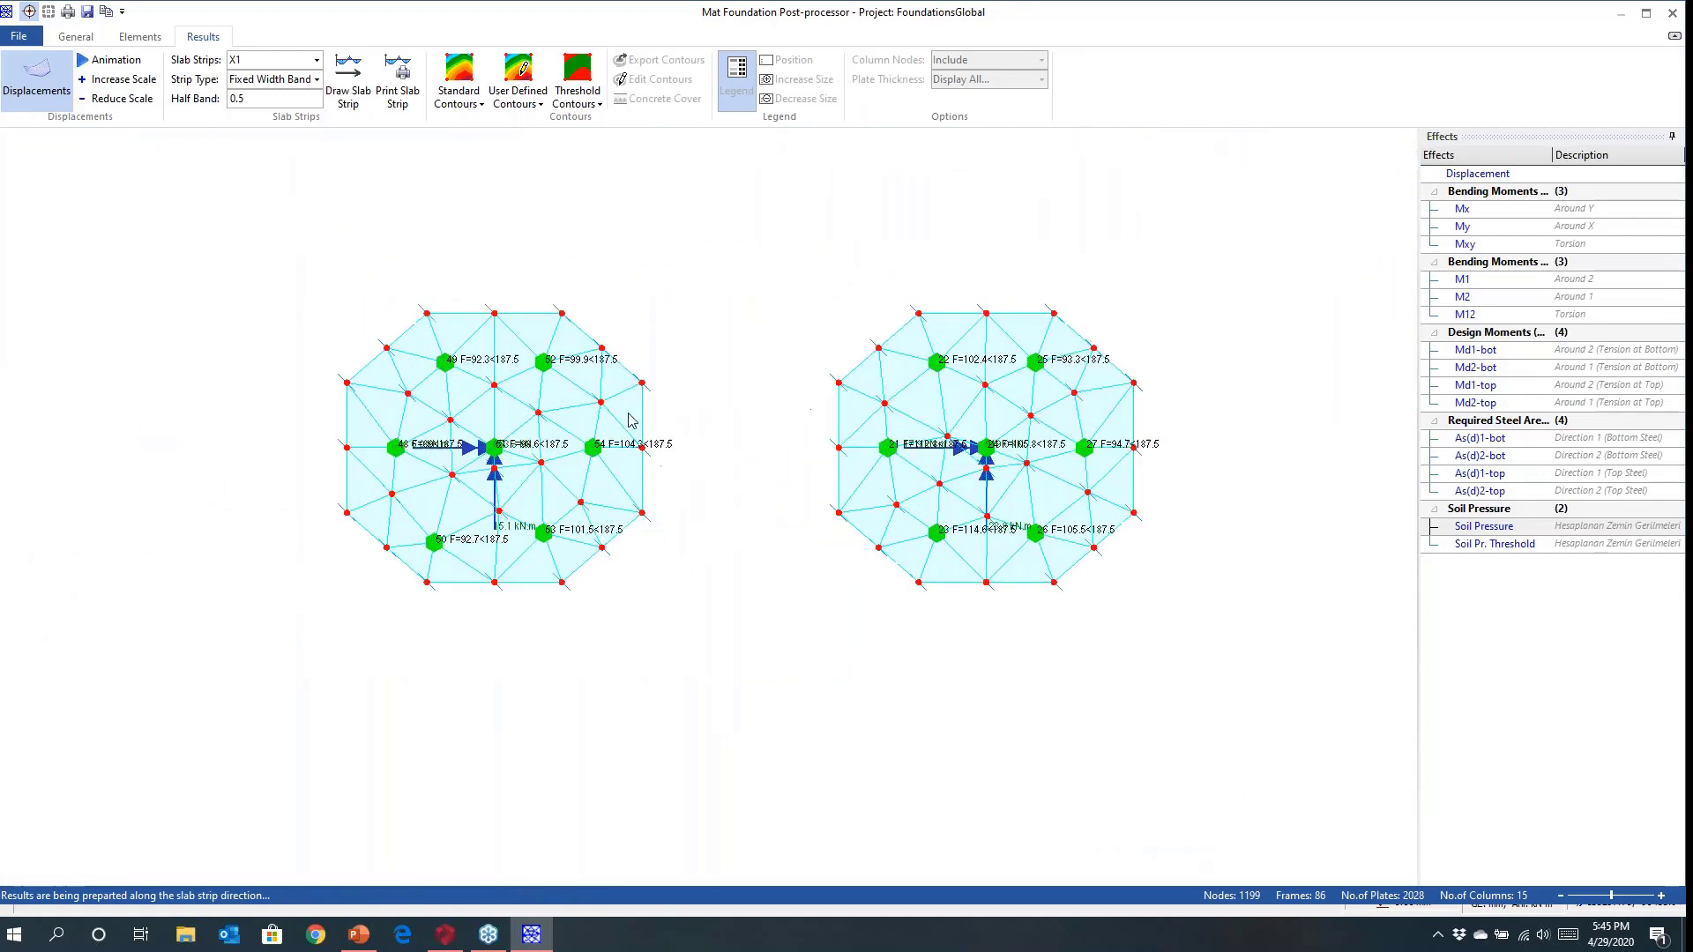
pyautogui.moveTo(748, 465); pyautogui.dragTo(741, 467, button='middle')
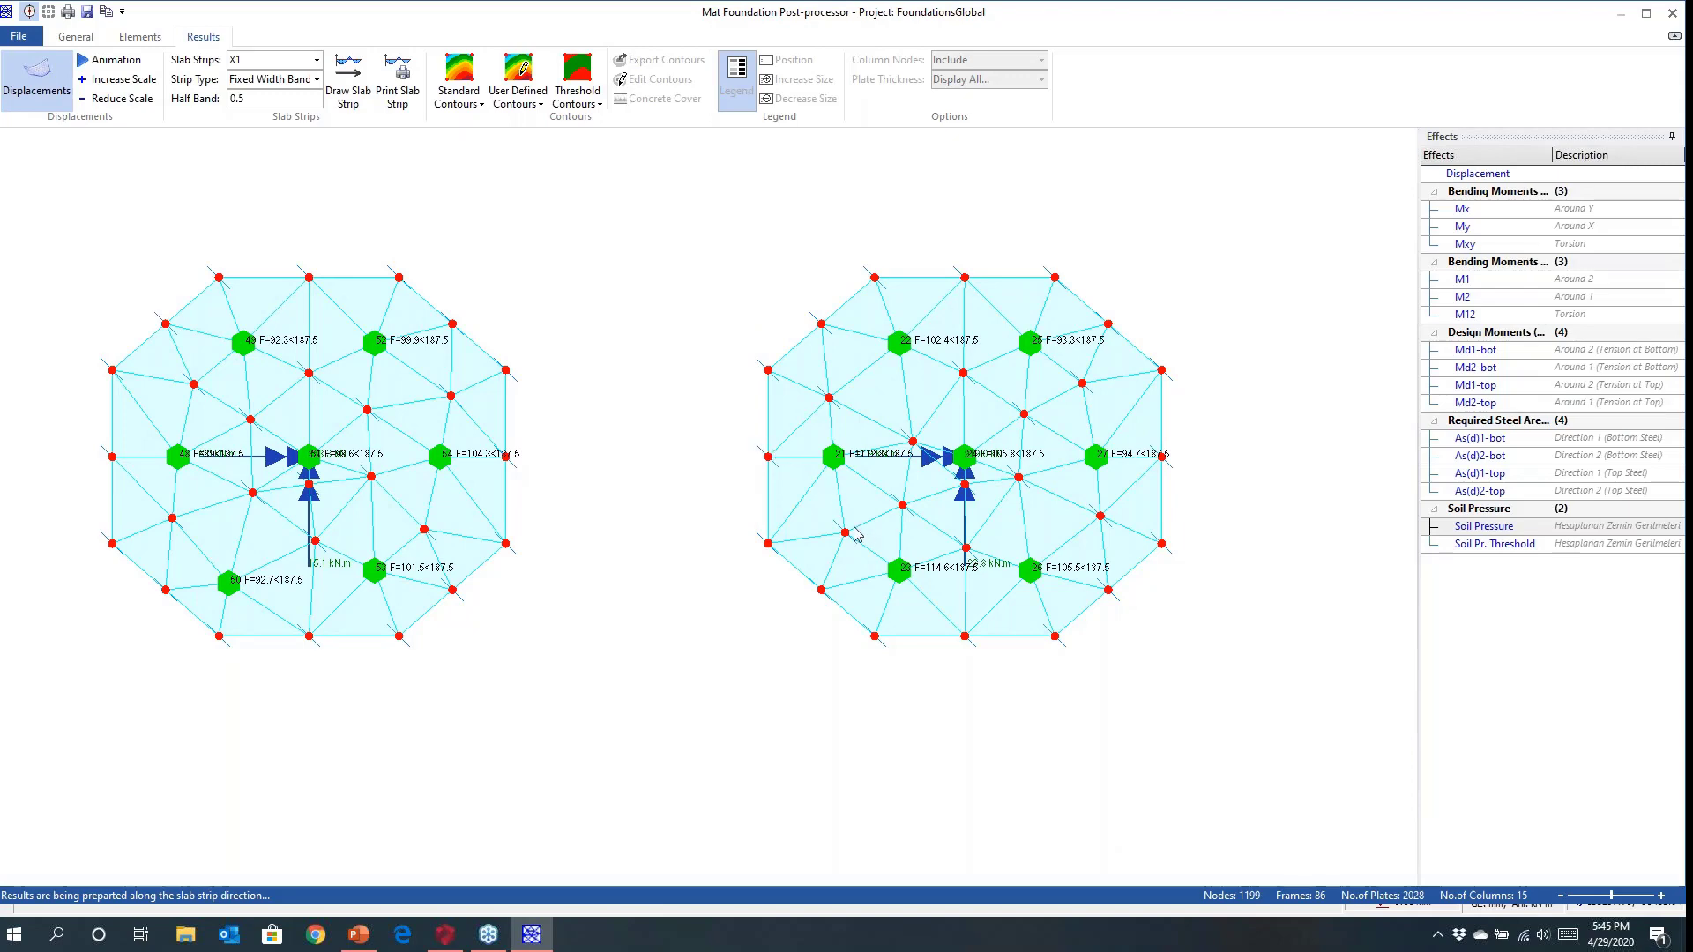
pyautogui.moveTo(1153, 467); pyautogui.dragTo(607, 468, button='middle')
pyautogui.scroll(1, 396, 369)
pyautogui.moveTo(397, 374); pyautogui.dragTo(415, 379, button='middle')
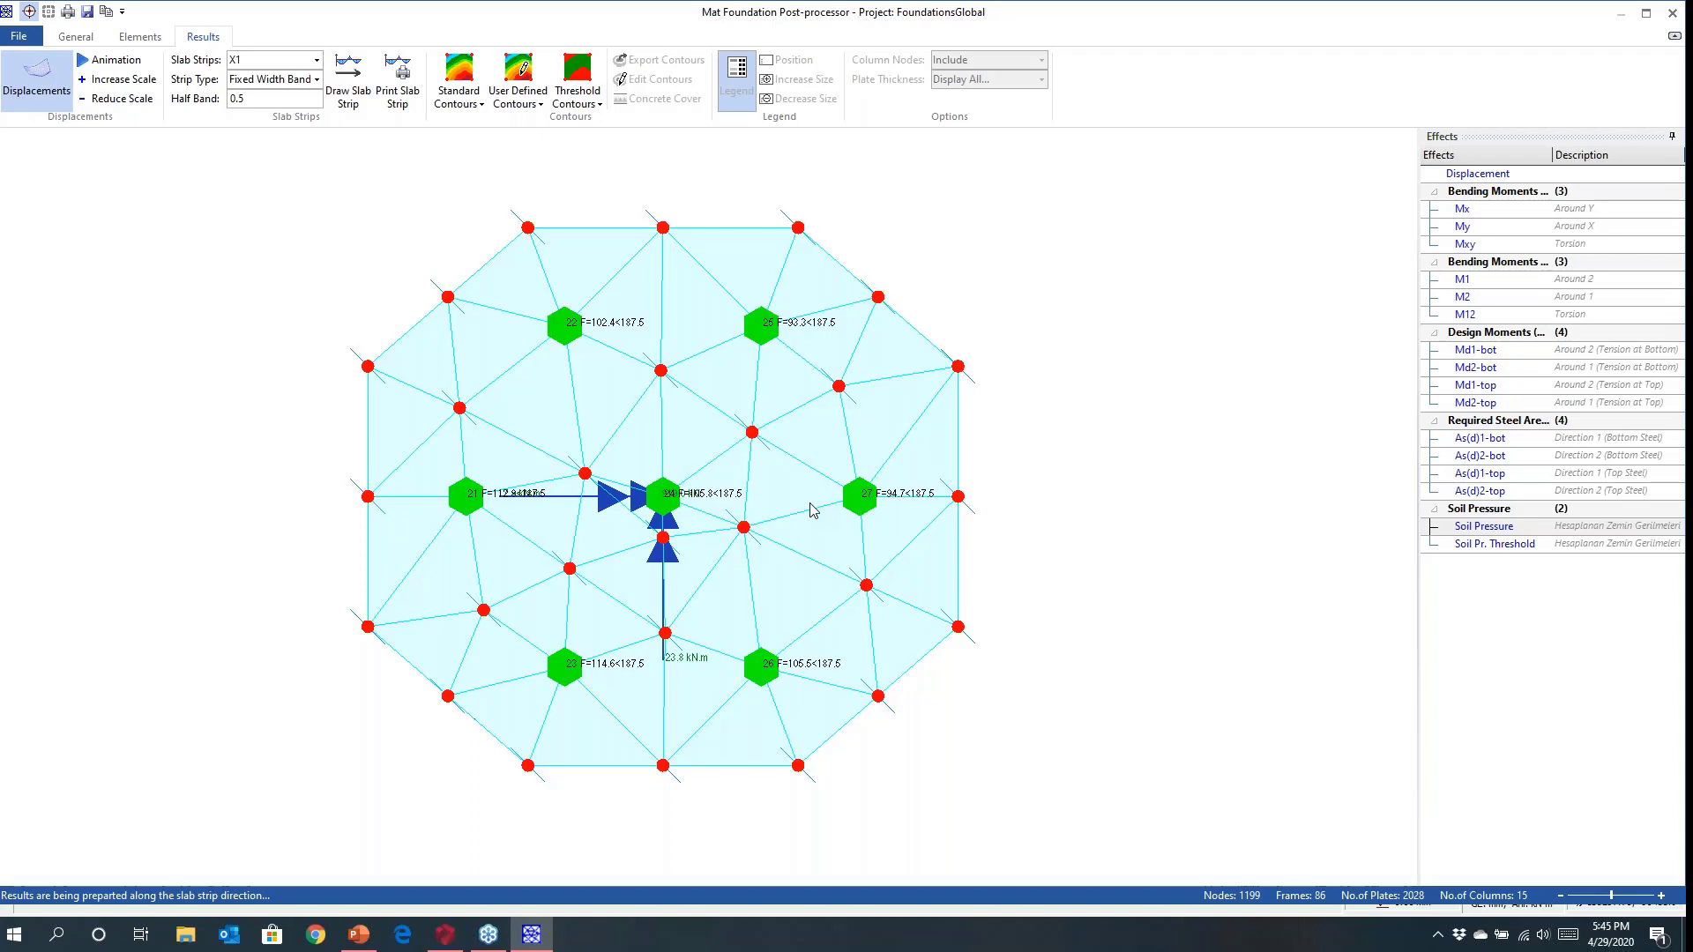
pyautogui.scroll(-5, 703, 507)
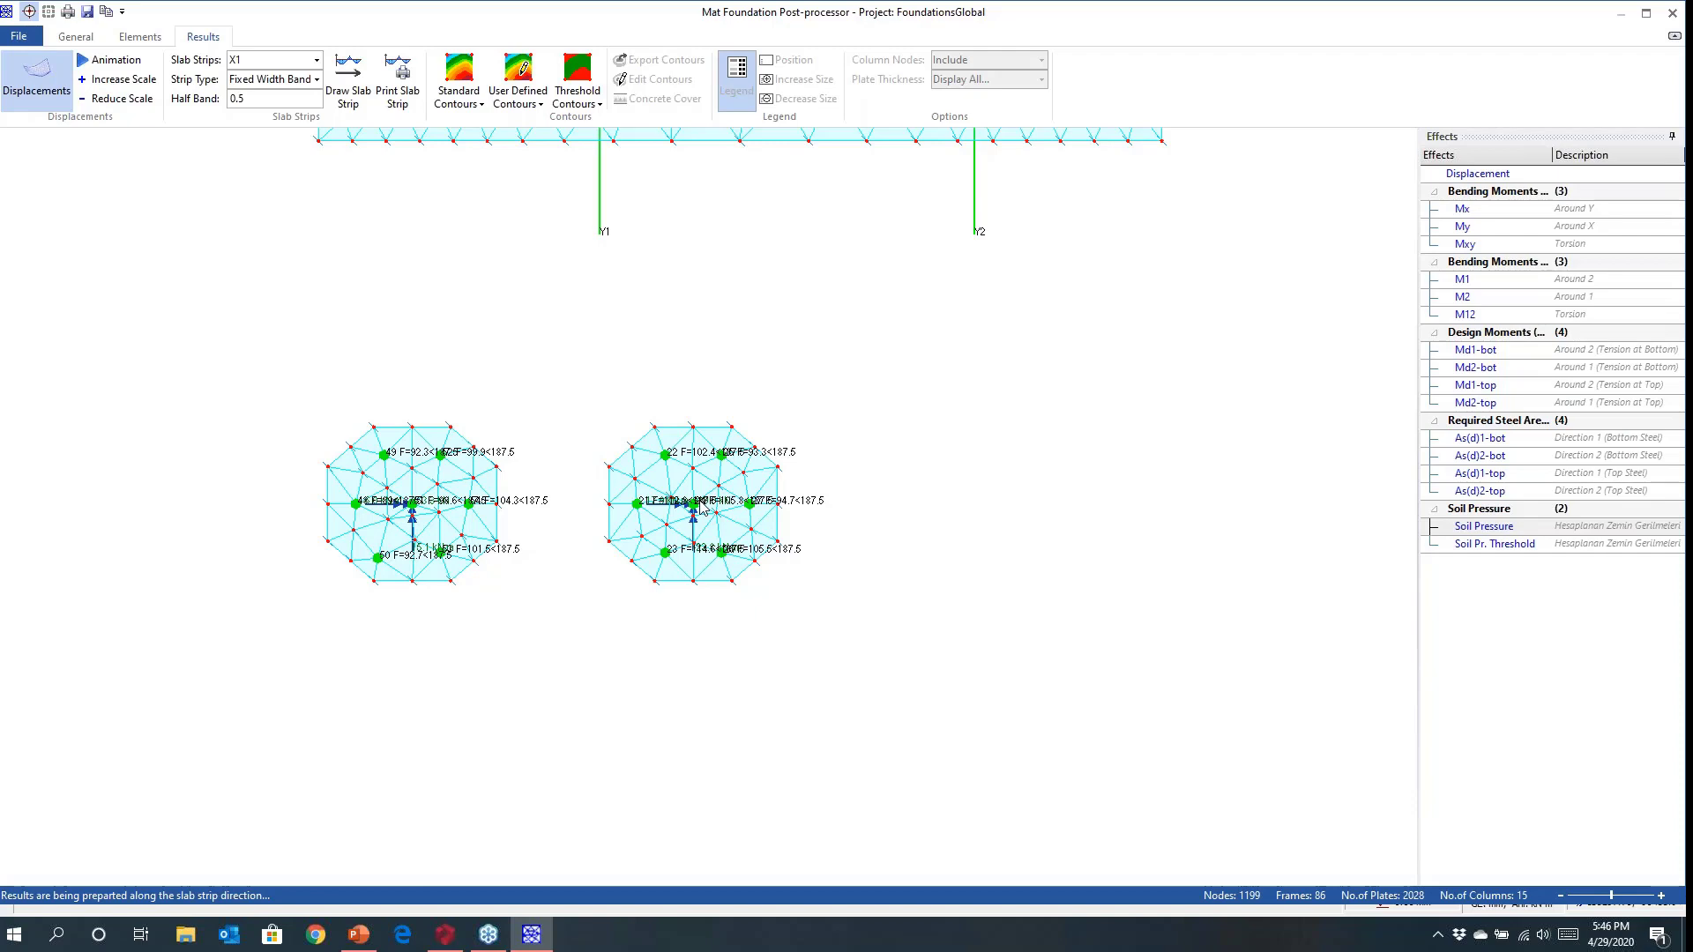
pyautogui.scroll(4, 710, 486)
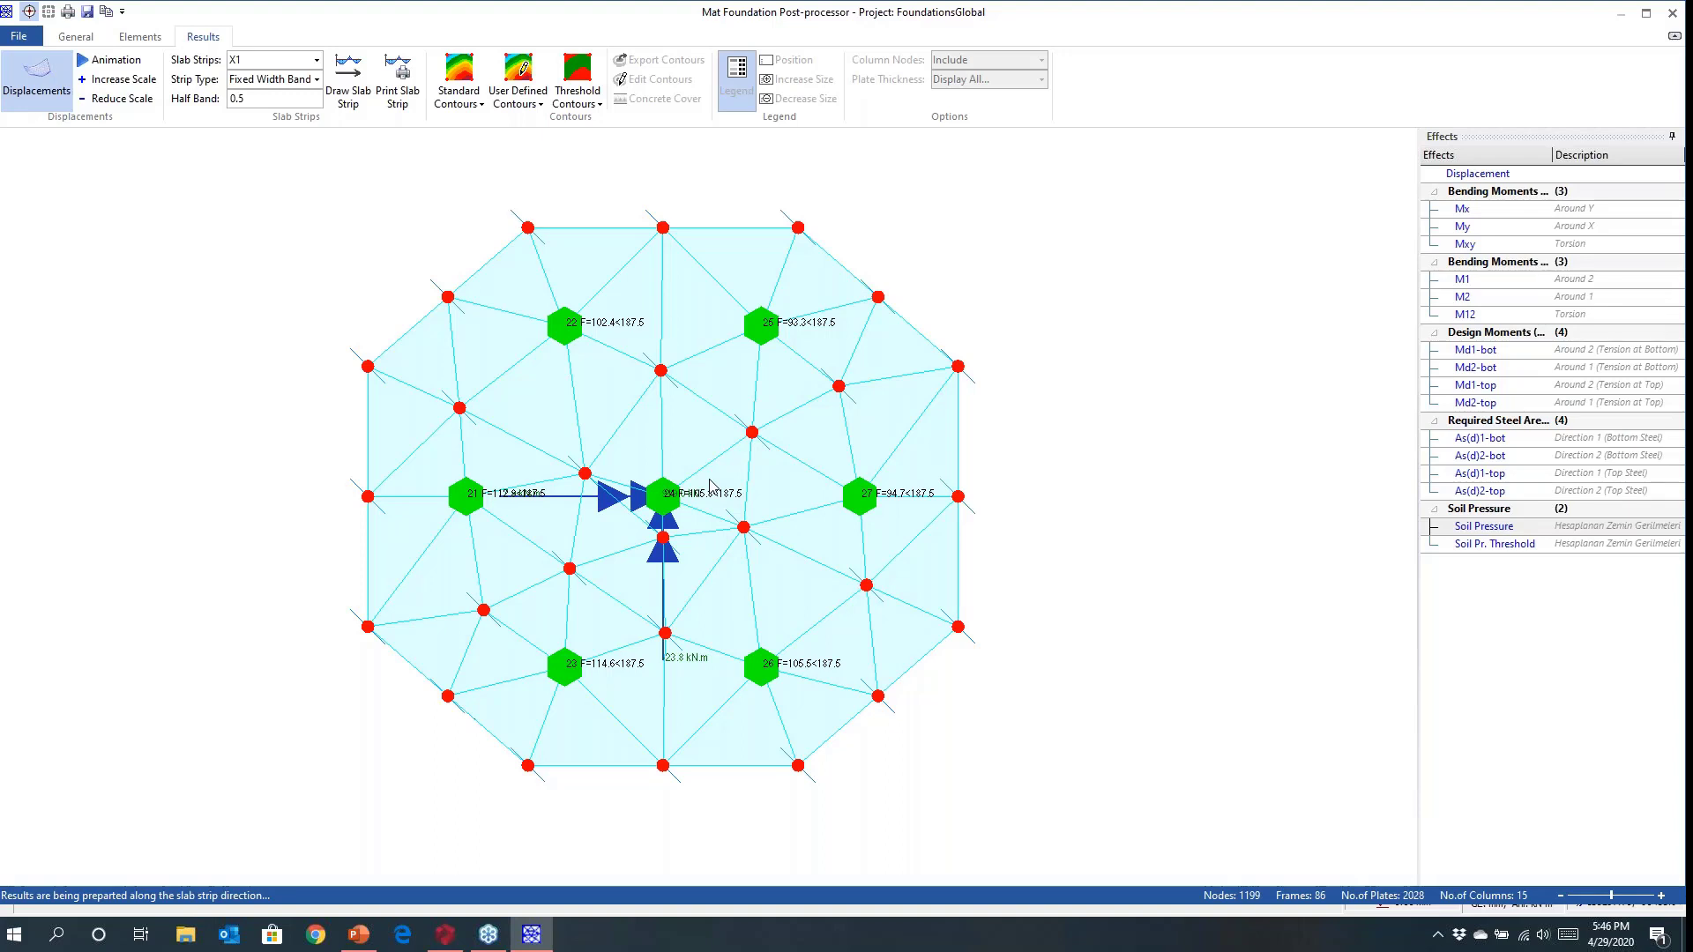
pyautogui.scroll(-5, 691, 582)
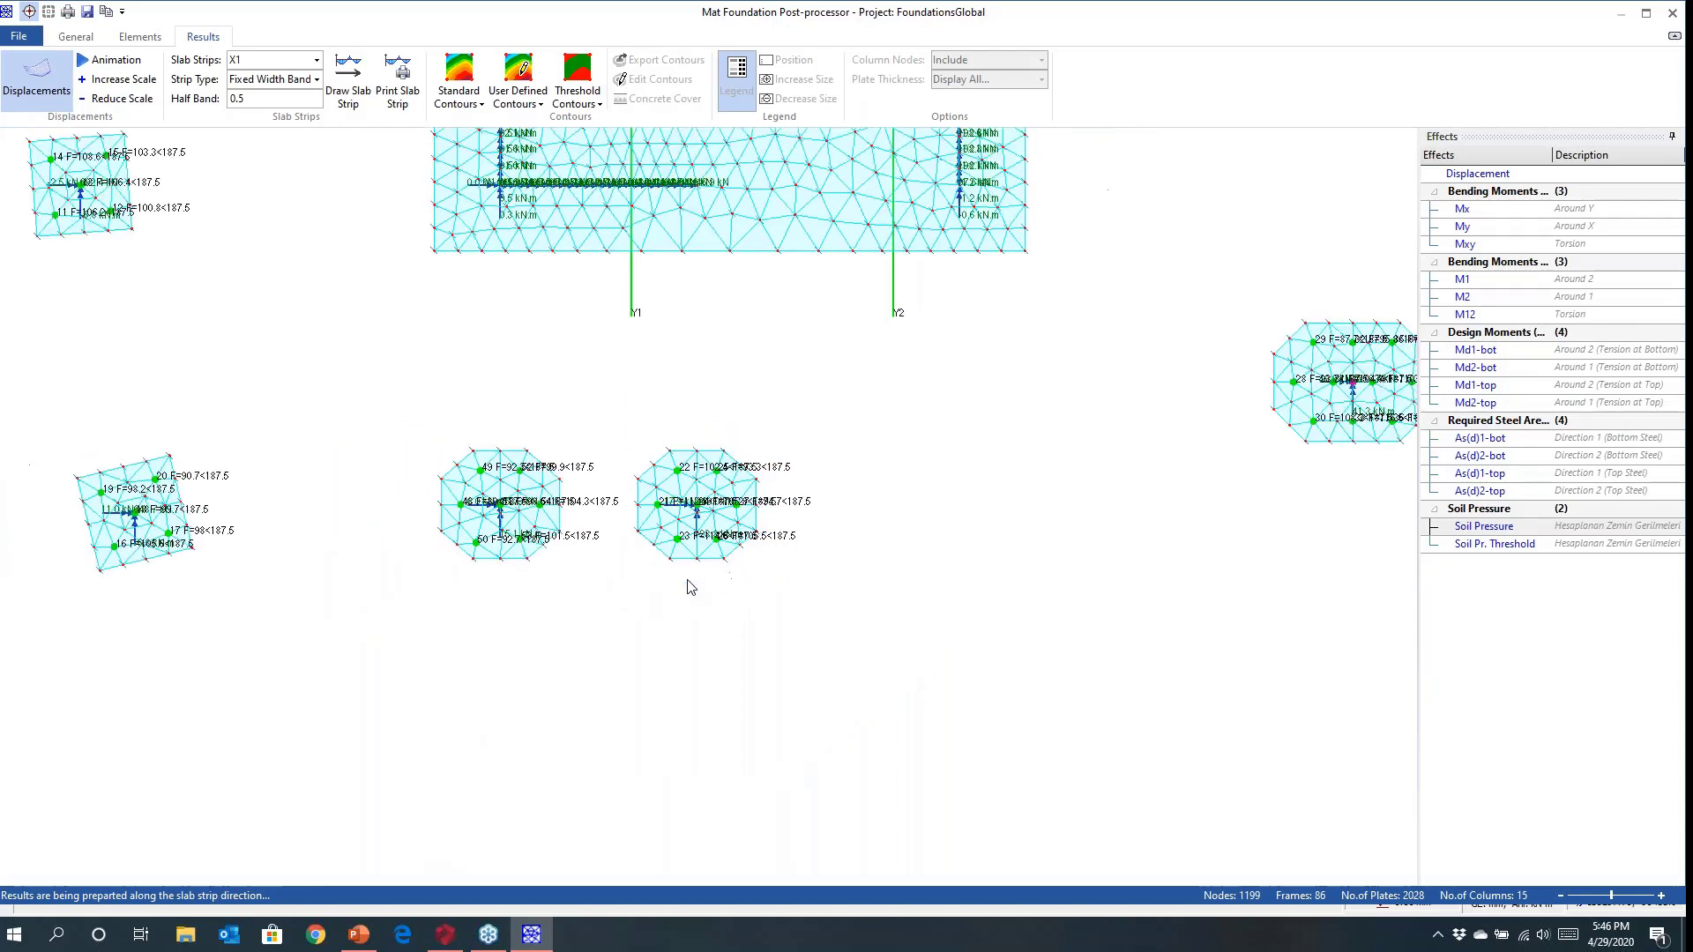
pyautogui.moveTo(873, 455); pyautogui.dragTo(863, 506, button='middle')
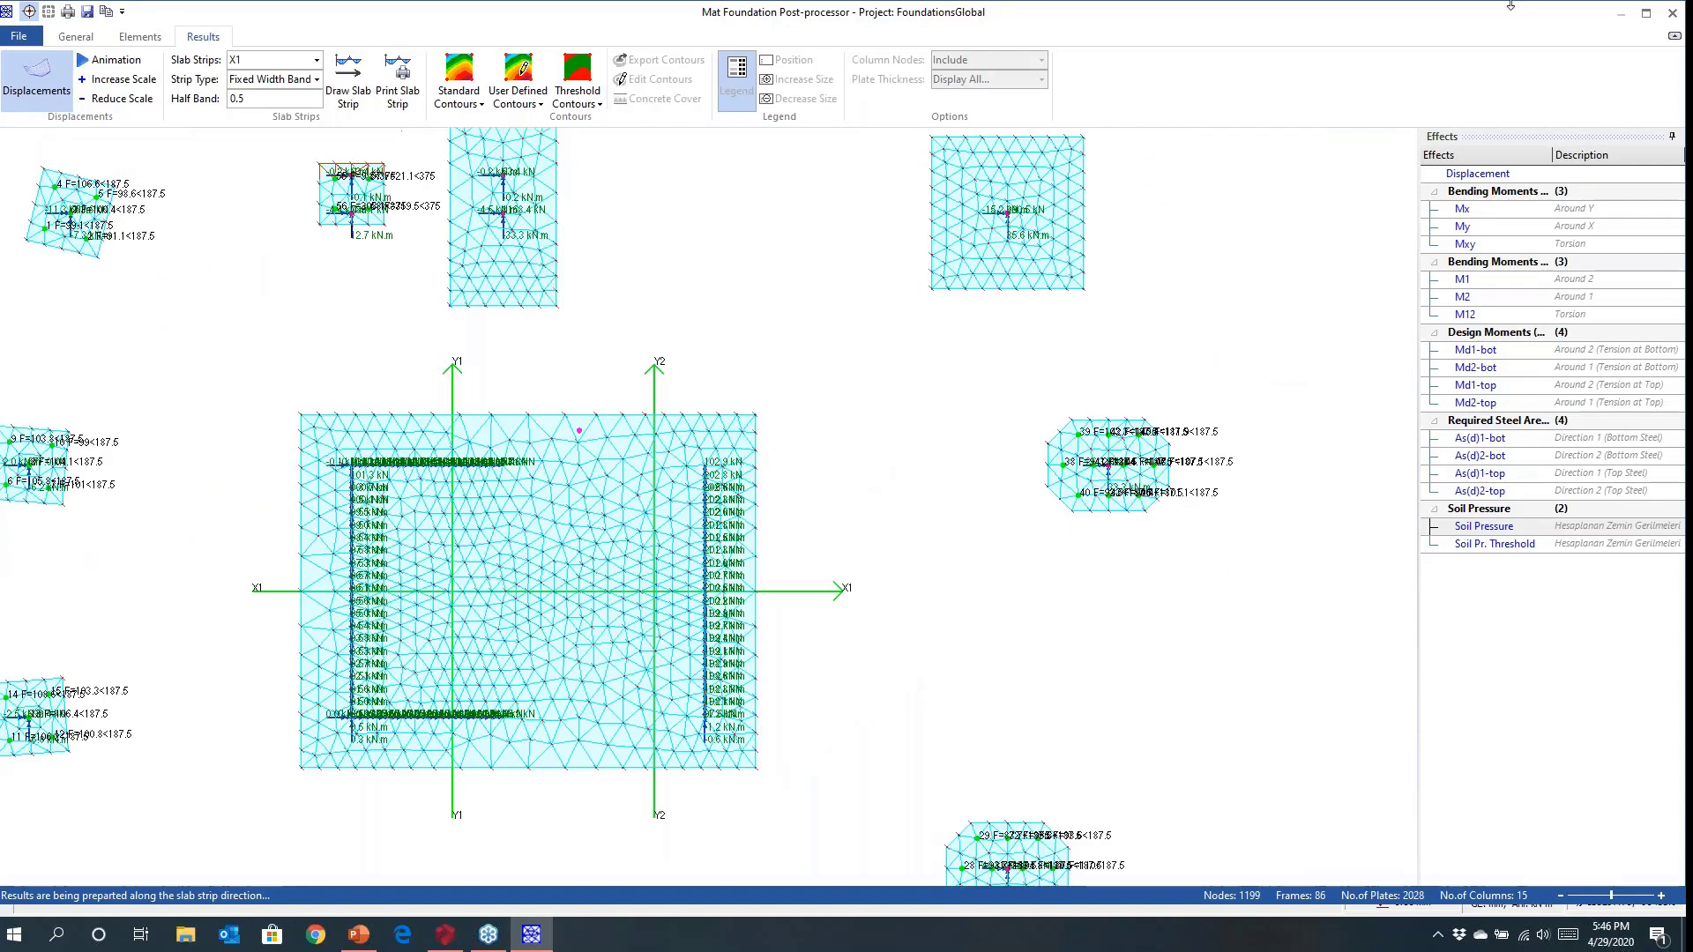
# Close the post-processor, transferring slab strip FE results with Include in Strip Results and plate torsion effects considered, and close the floor analysis.
pyautogui.click(1661, 20)
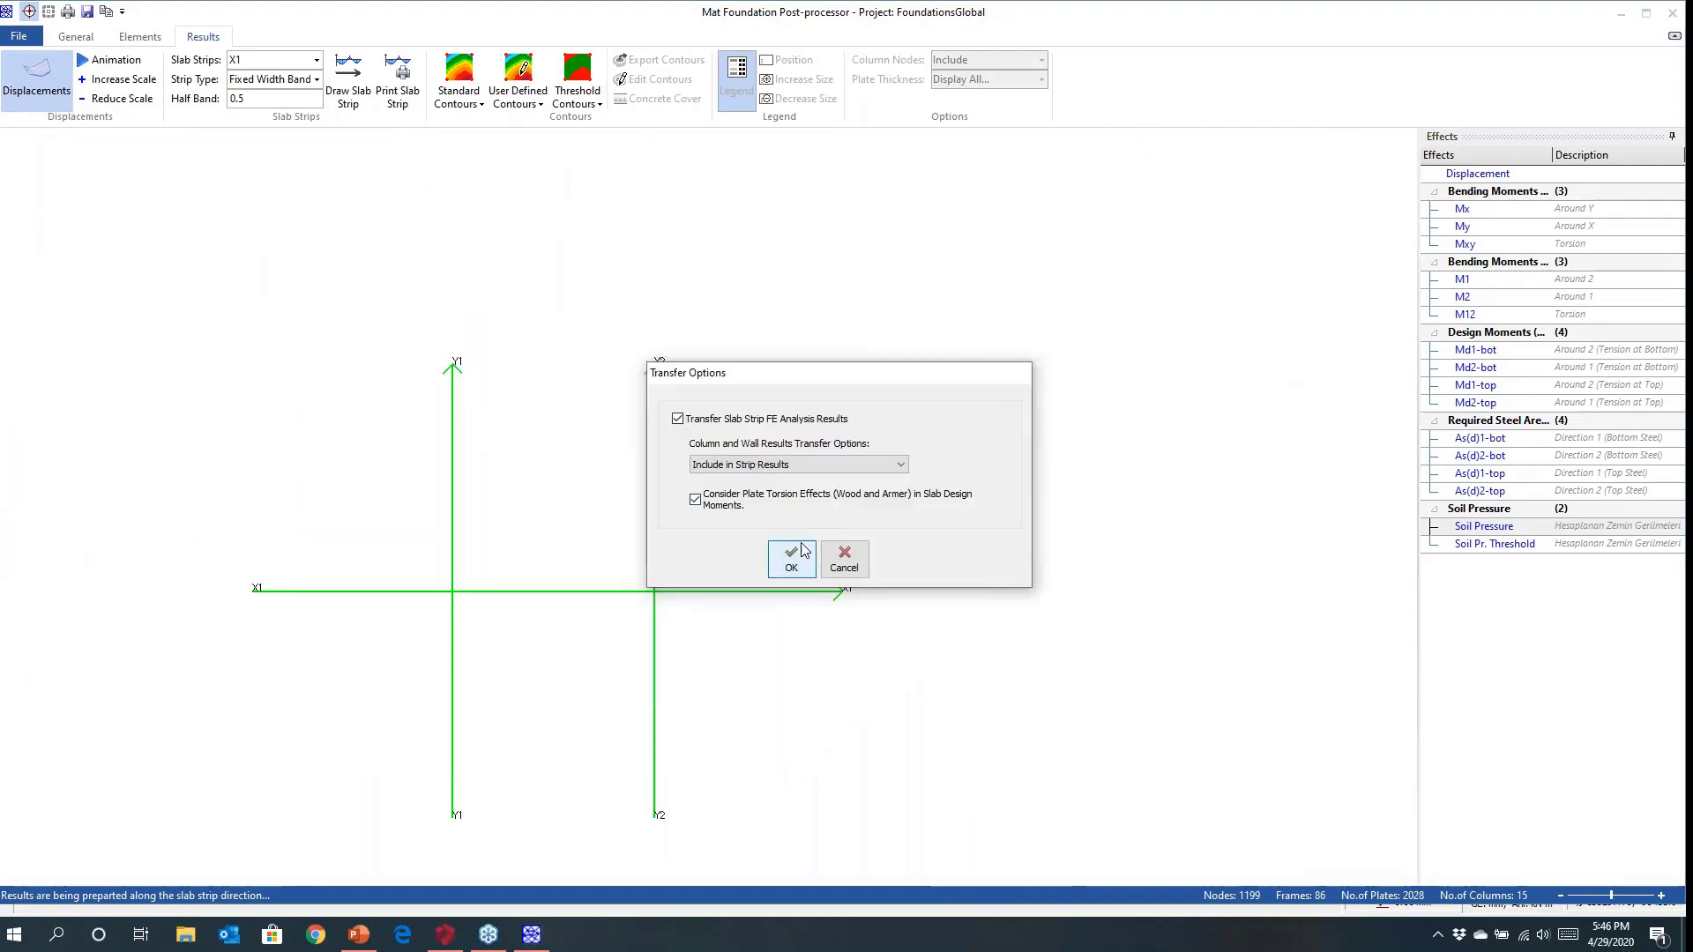
pyautogui.click(792, 559)
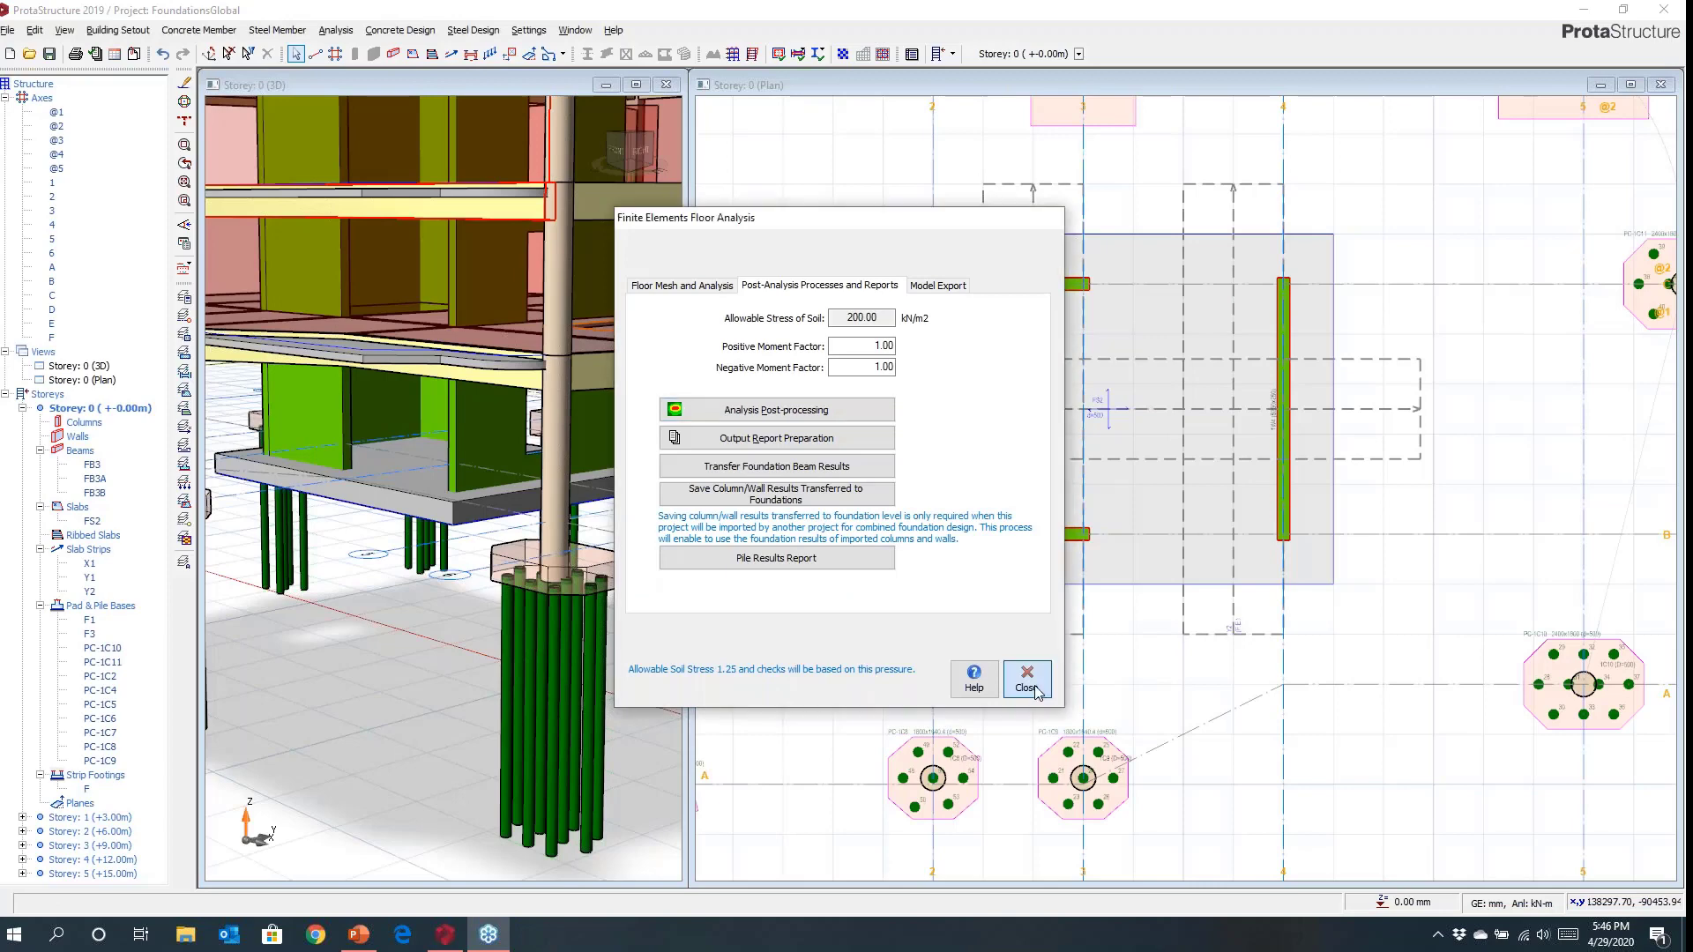
pyautogui.click(1026, 681)
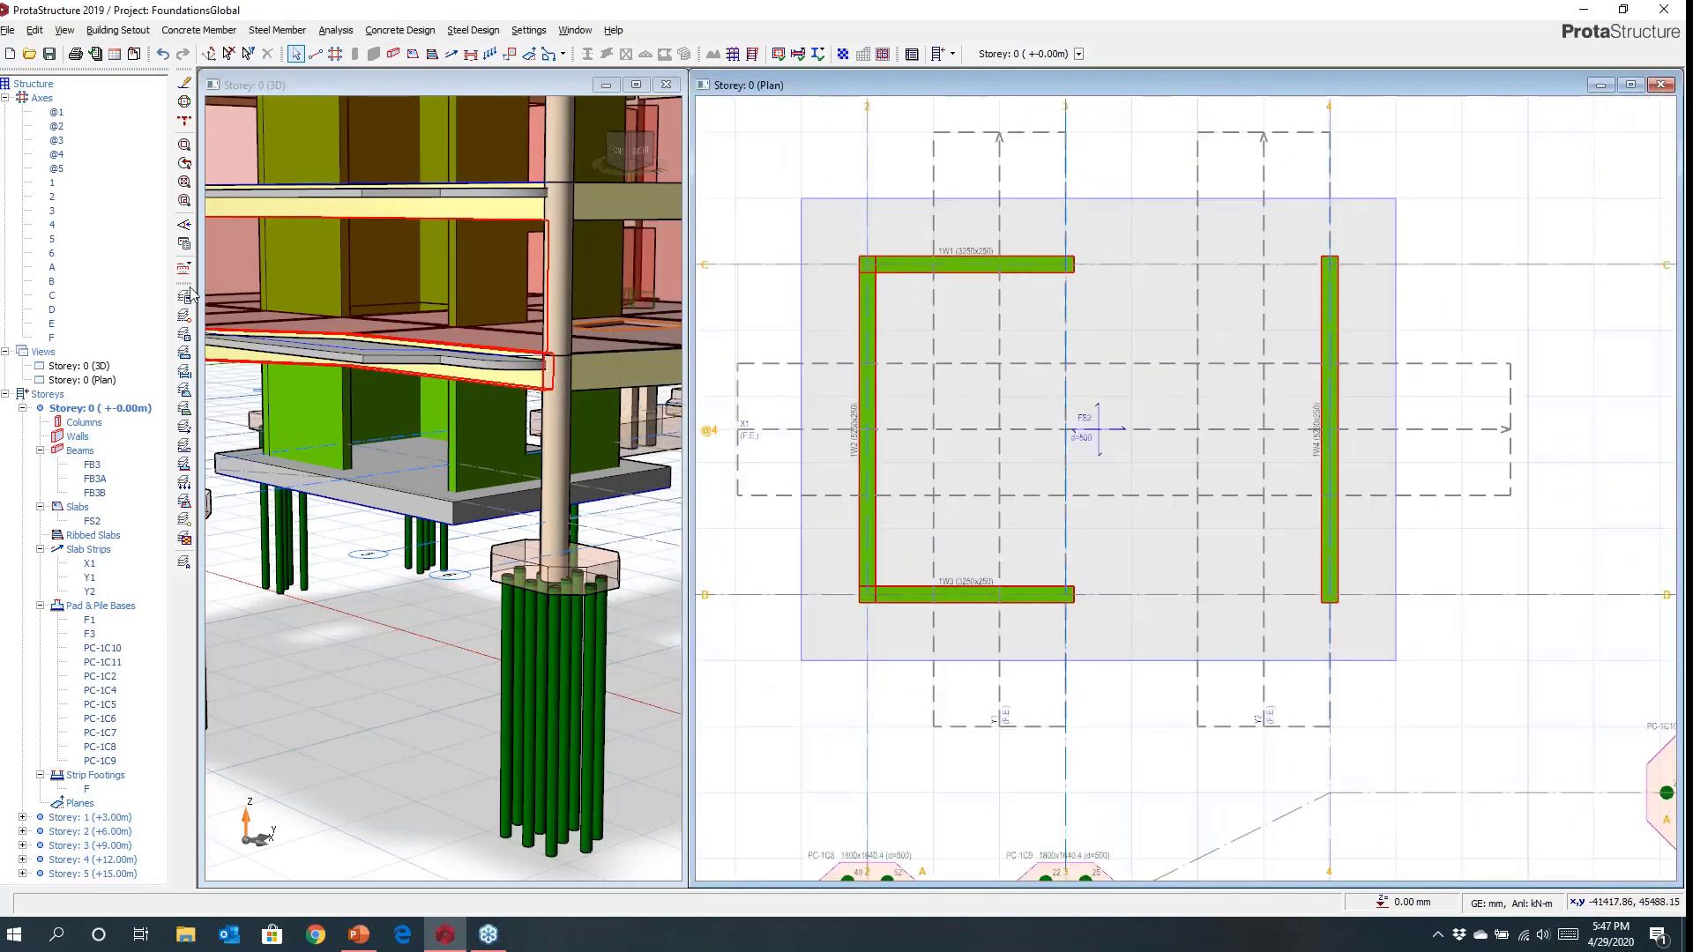
# Generate the slab strip reinforcement on raft FS2 and inspect the bar labels in the plan.
pyautogui.click(191, 269)
pyautogui.click(256, 269)
pyautogui.scroll(5, 1055, 422)
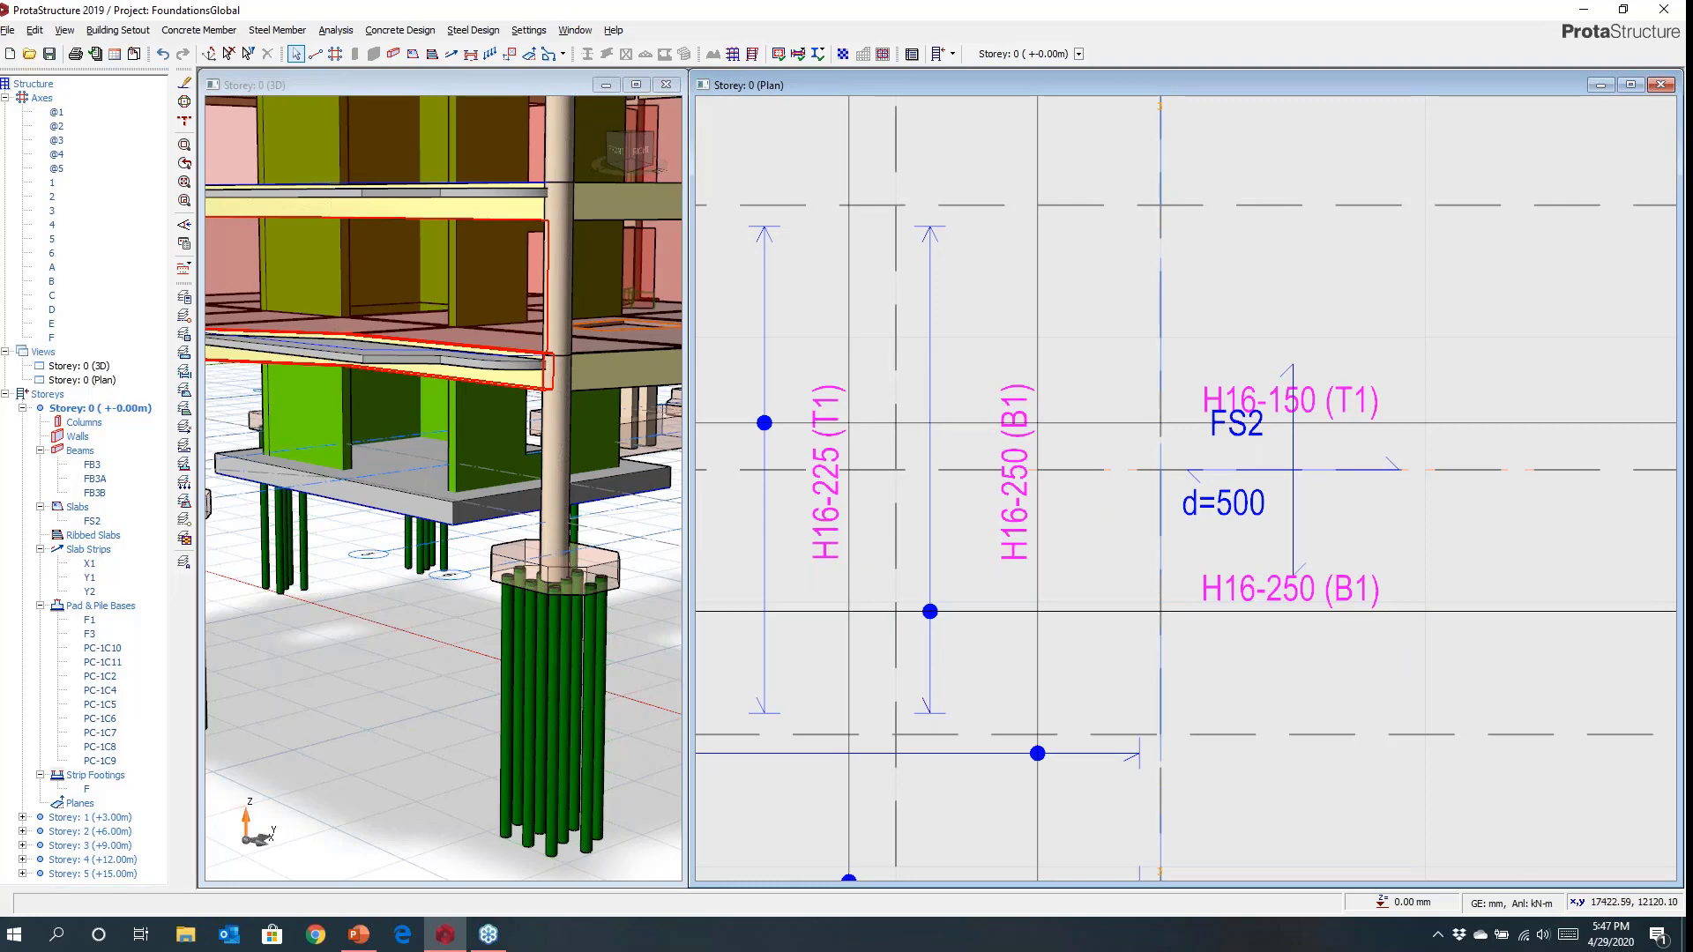
pyautogui.scroll(-5, 1067, 513)
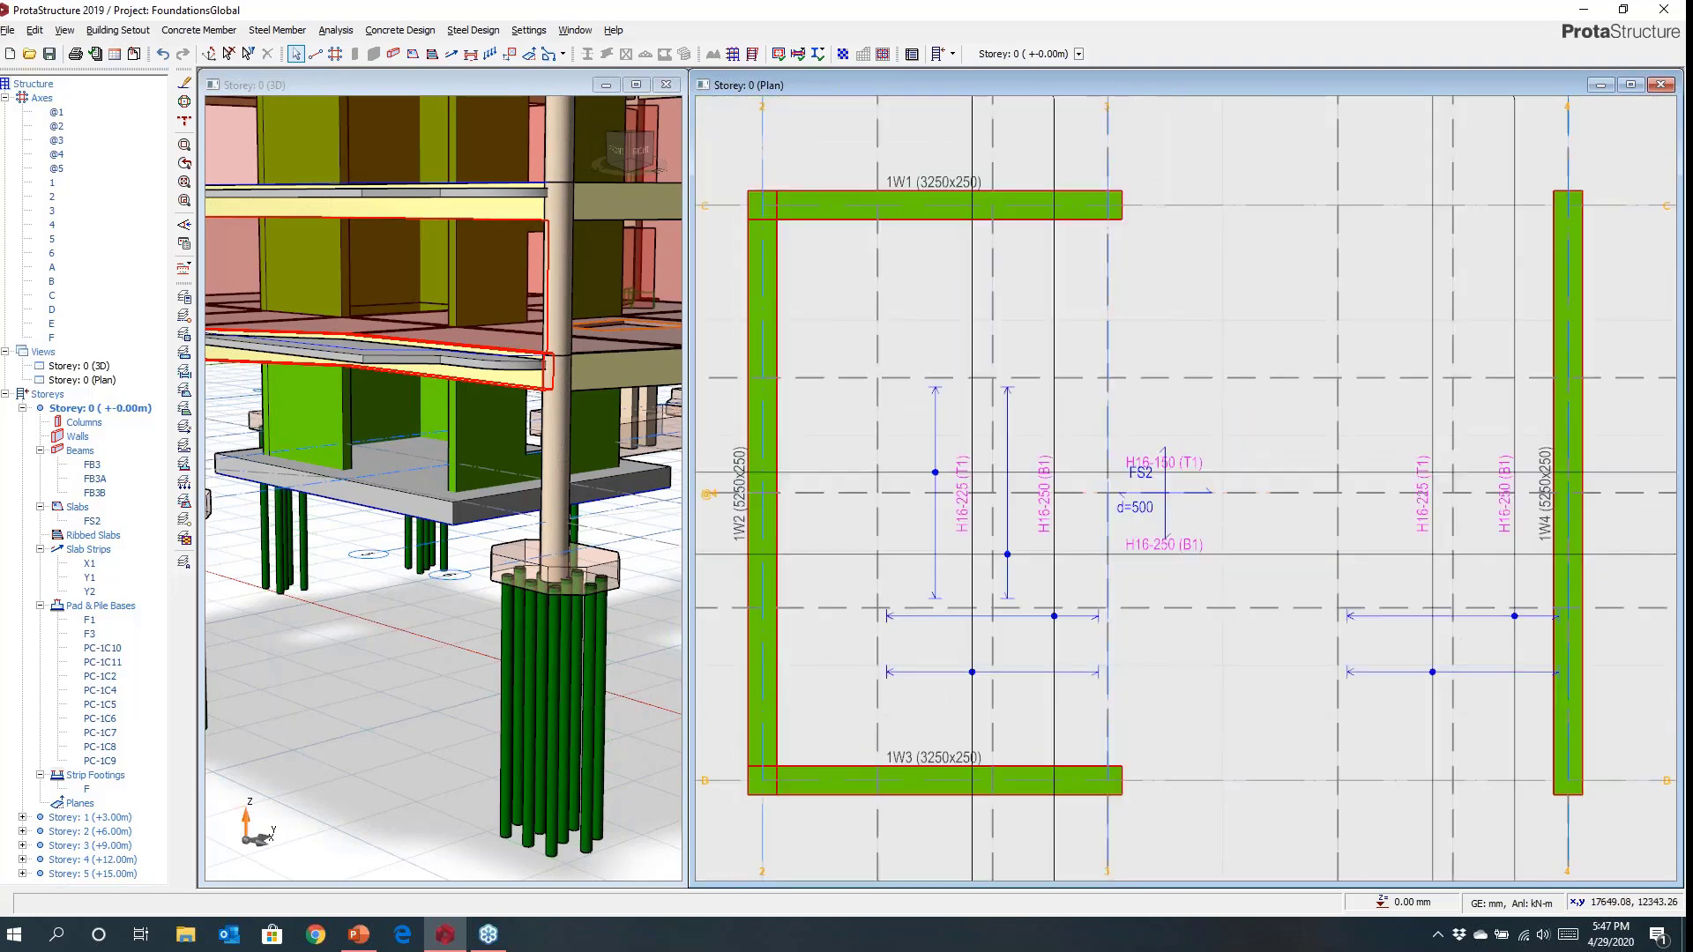
# Select raft FS2 with its walls and run the Column Punching Check design for walls 1W1 to 1W4.
pyautogui.moveTo(838, 291); pyautogui.dragTo(1436, 735)
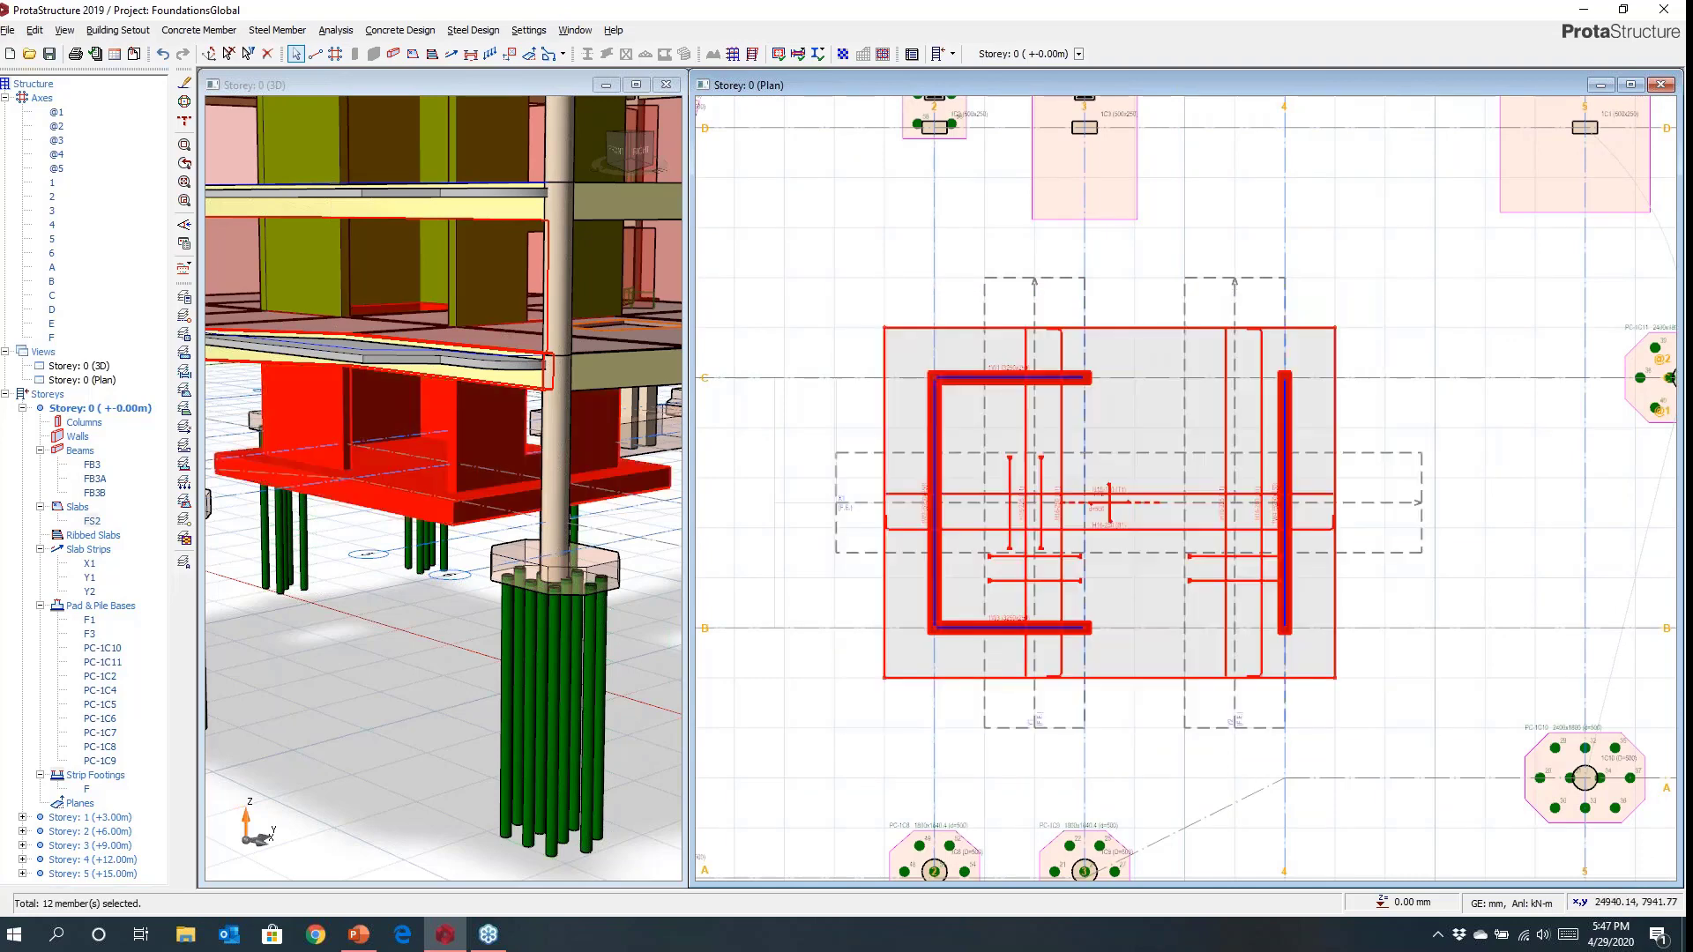
pyautogui.click(371, 32)
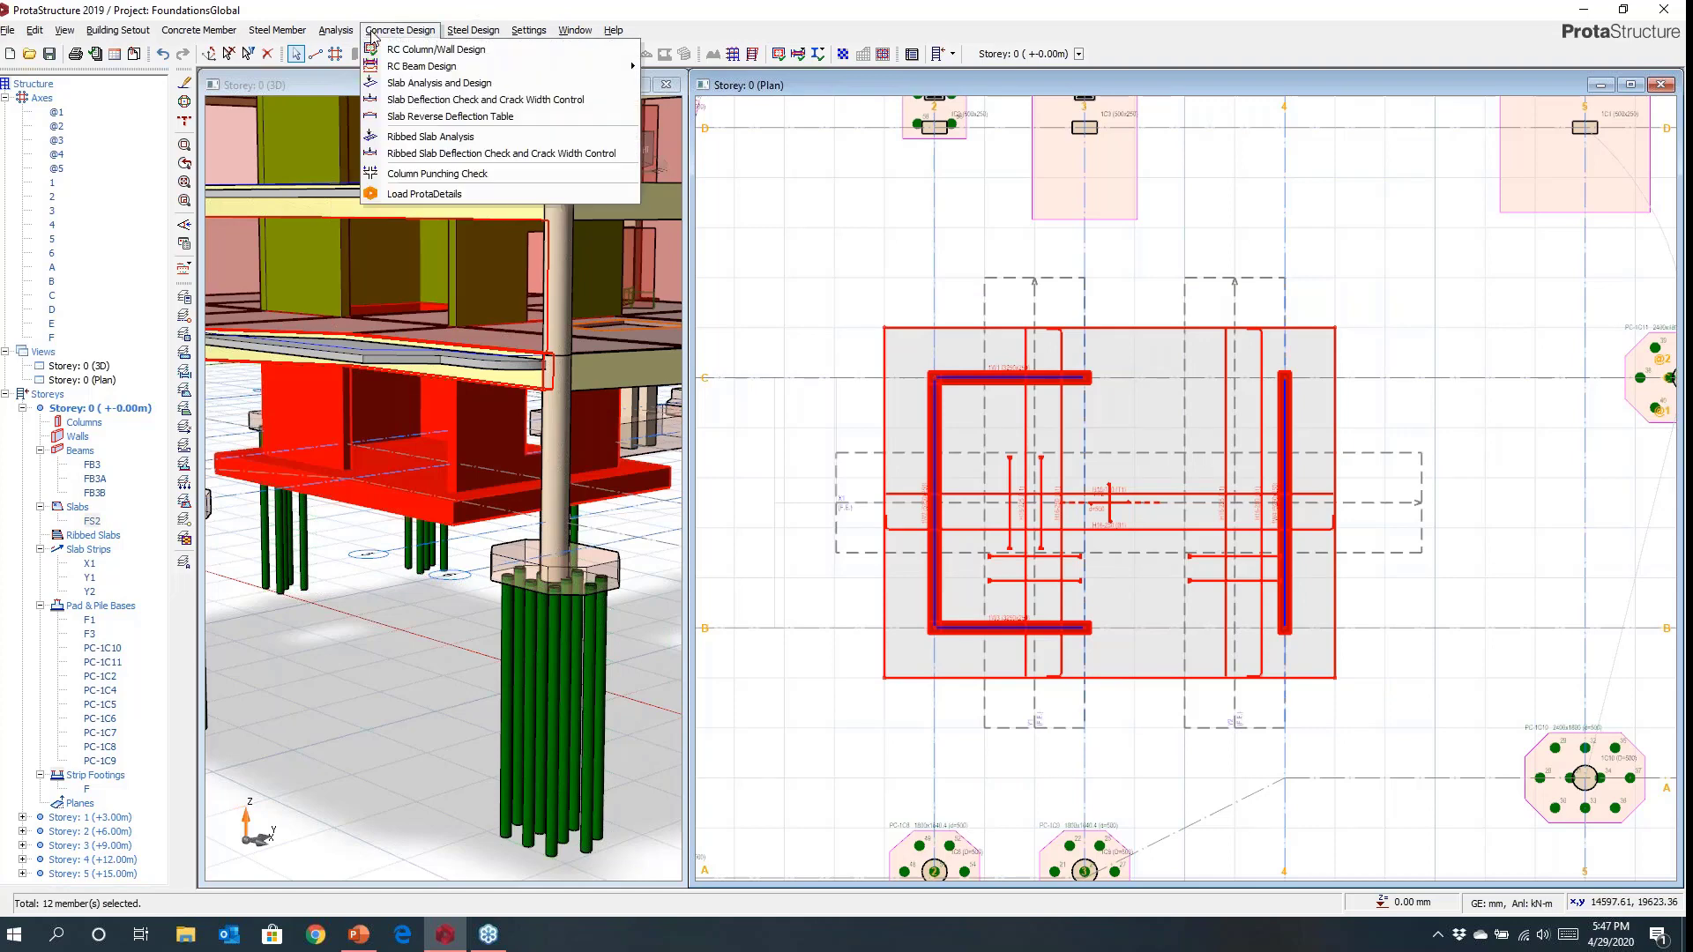
pyautogui.click(427, 173)
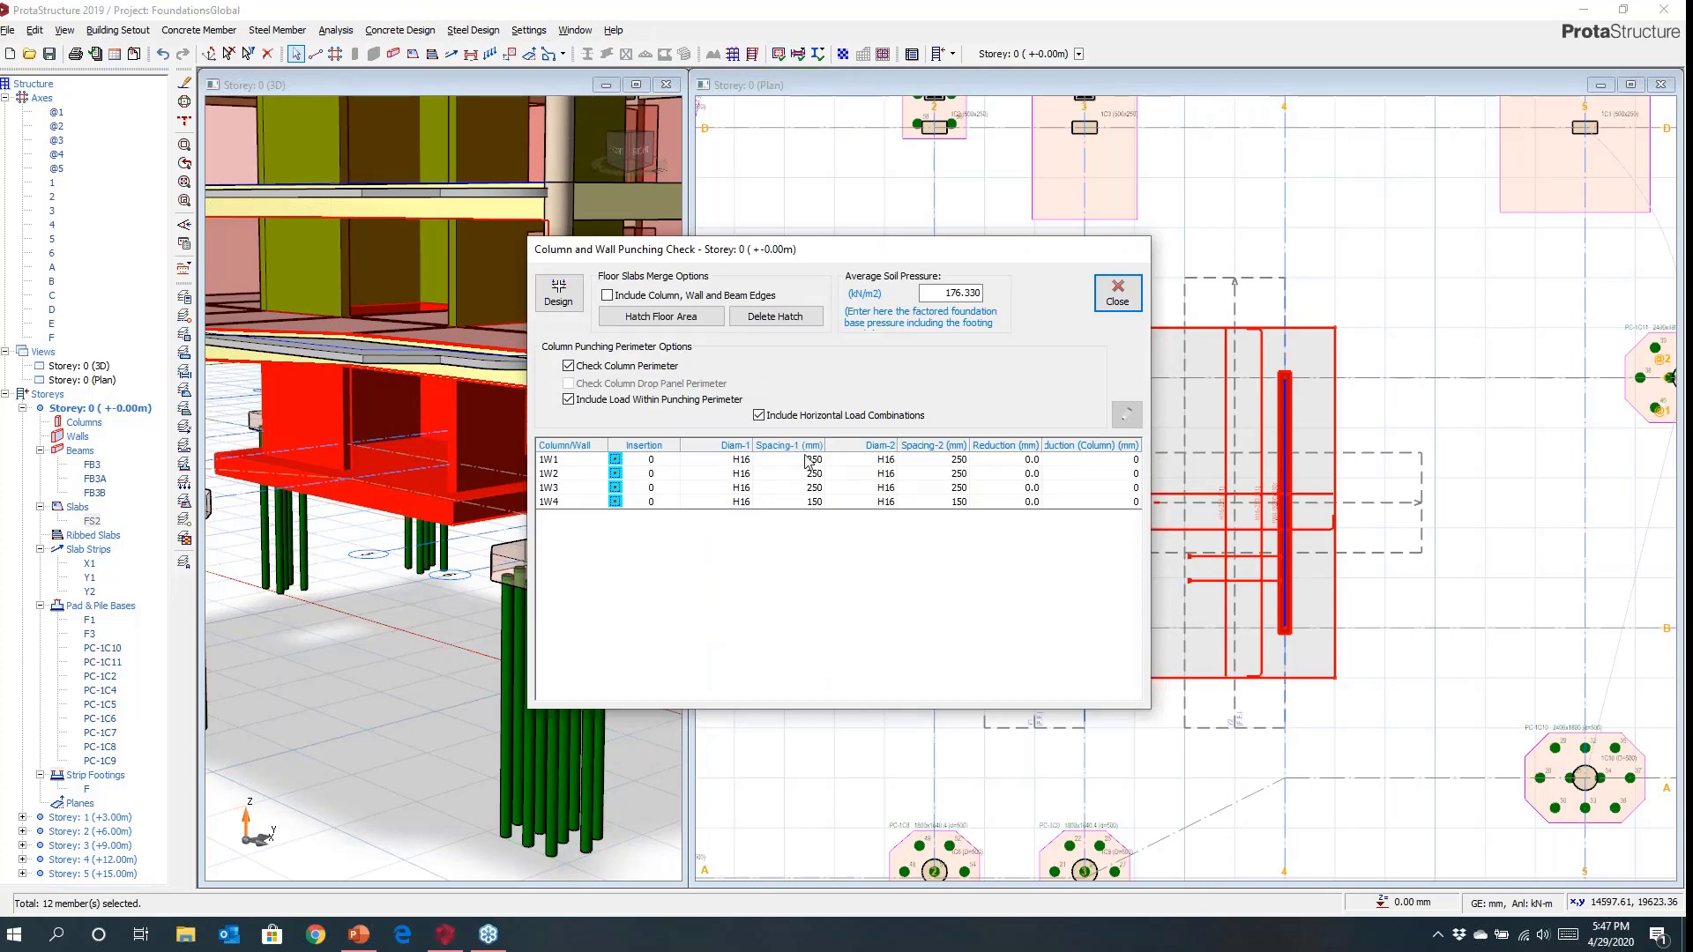
pyautogui.click(553, 300)
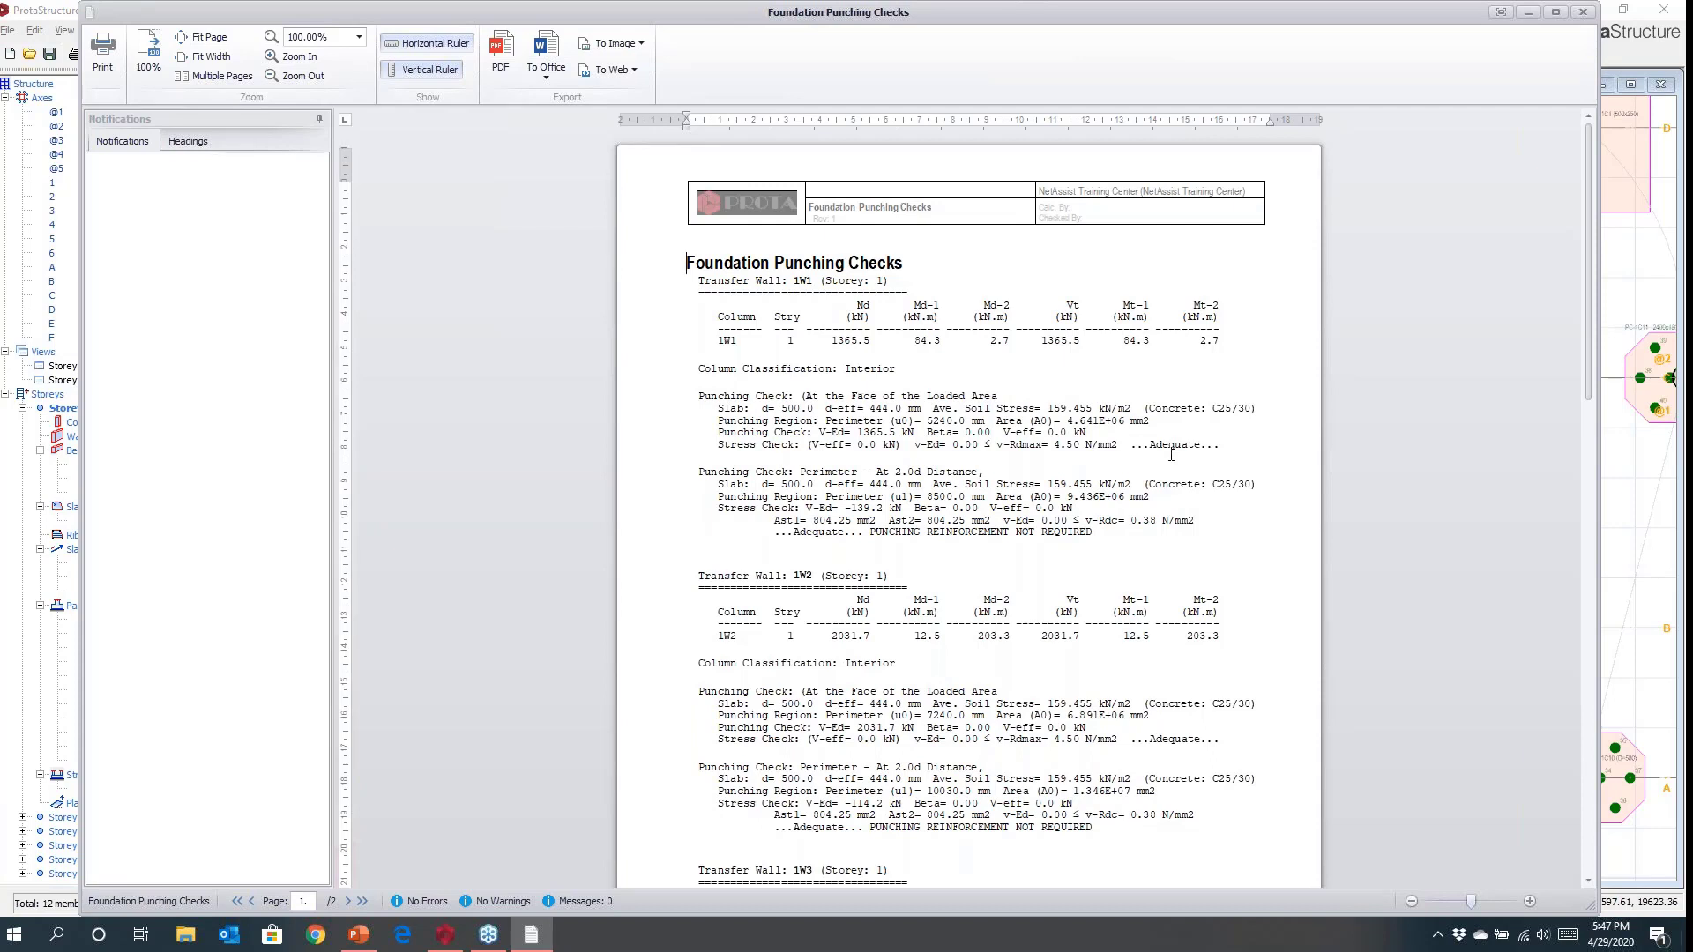
# Read the Foundation Punching Checks report through to wall 1W4 at 150% zoom, and close the report and the punching check.
pyautogui.scroll(-5, 1032, 474)
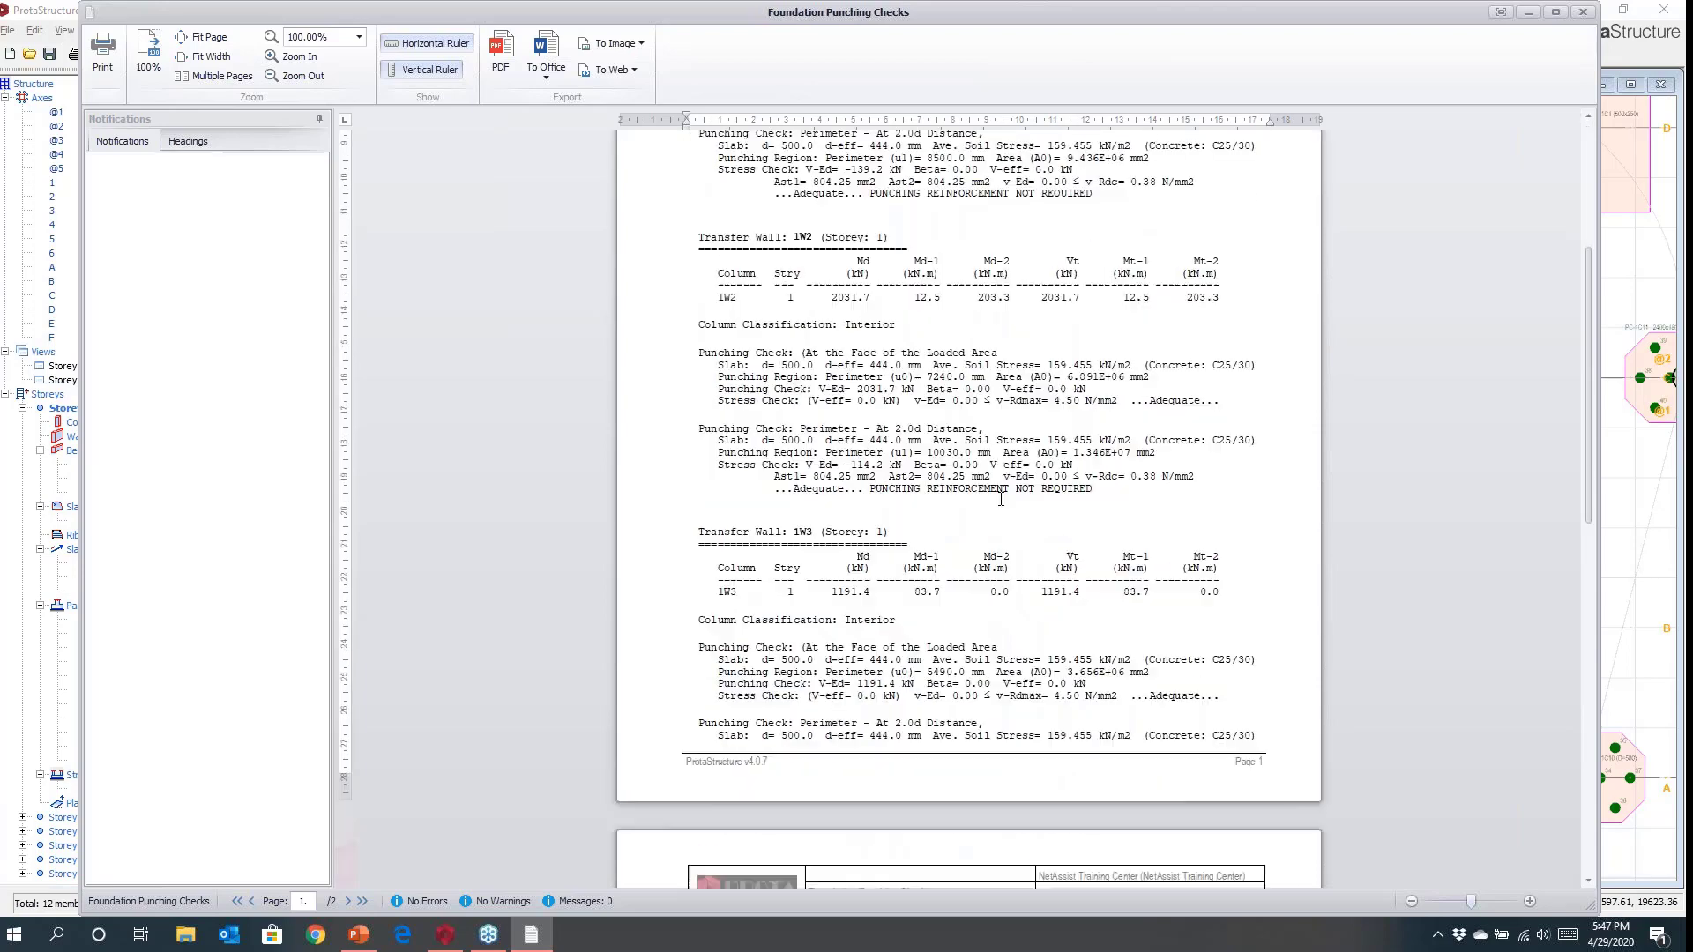
pyautogui.scroll(-5, 1000, 499)
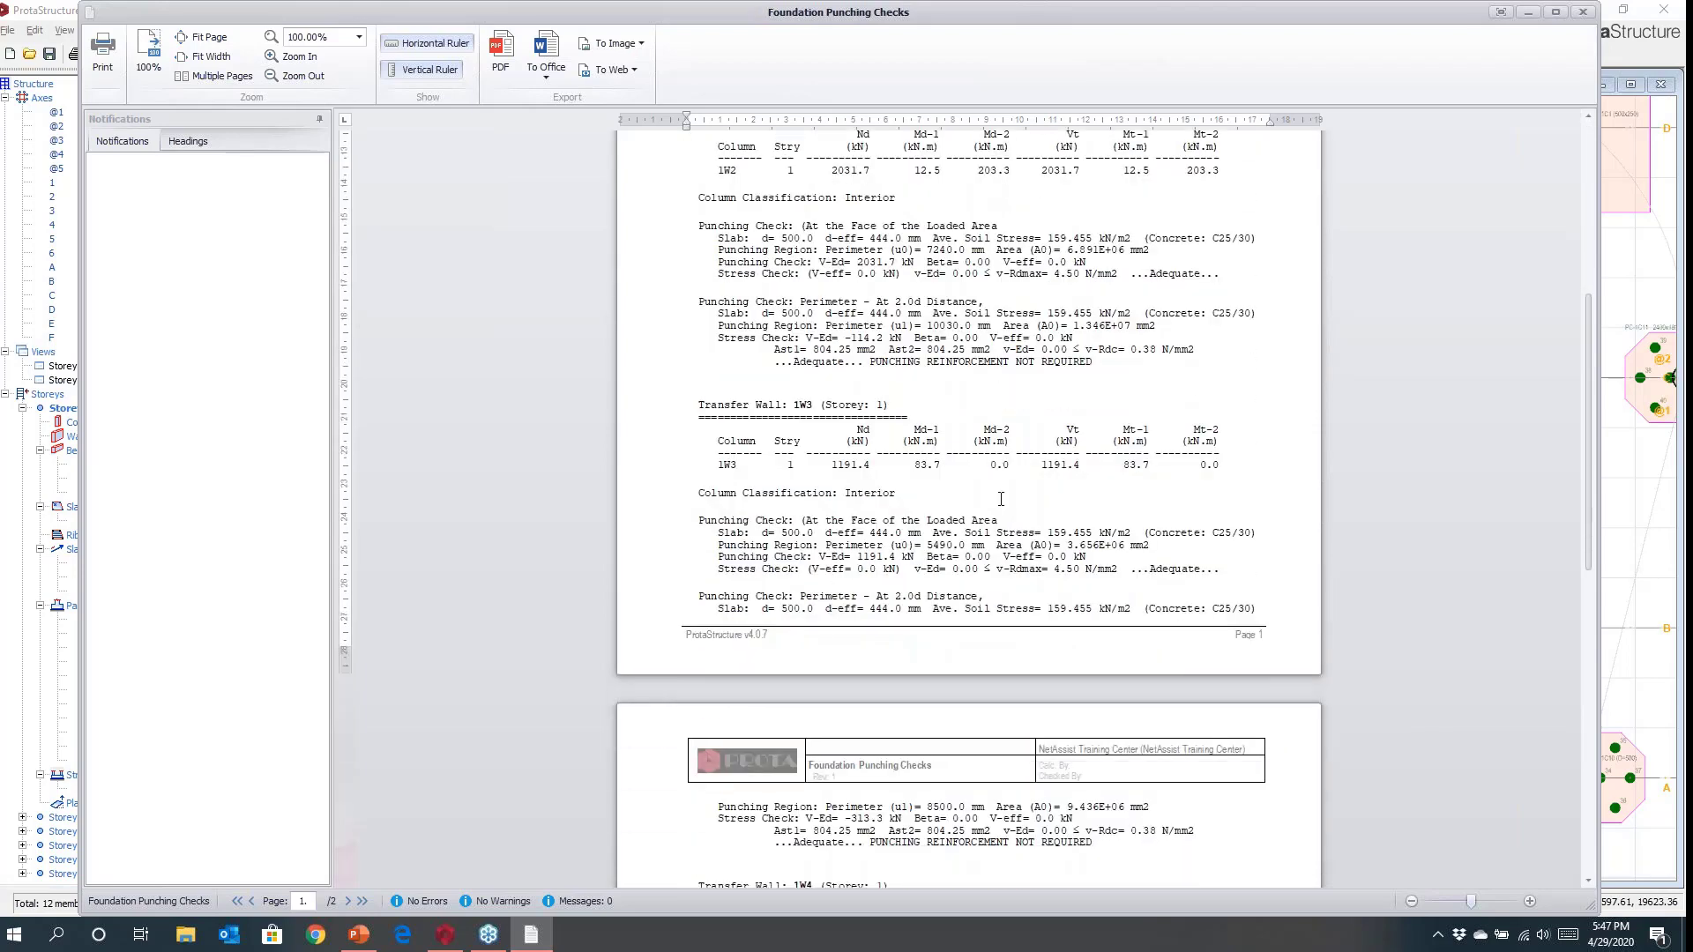
pyautogui.scroll(-3, 1001, 500)
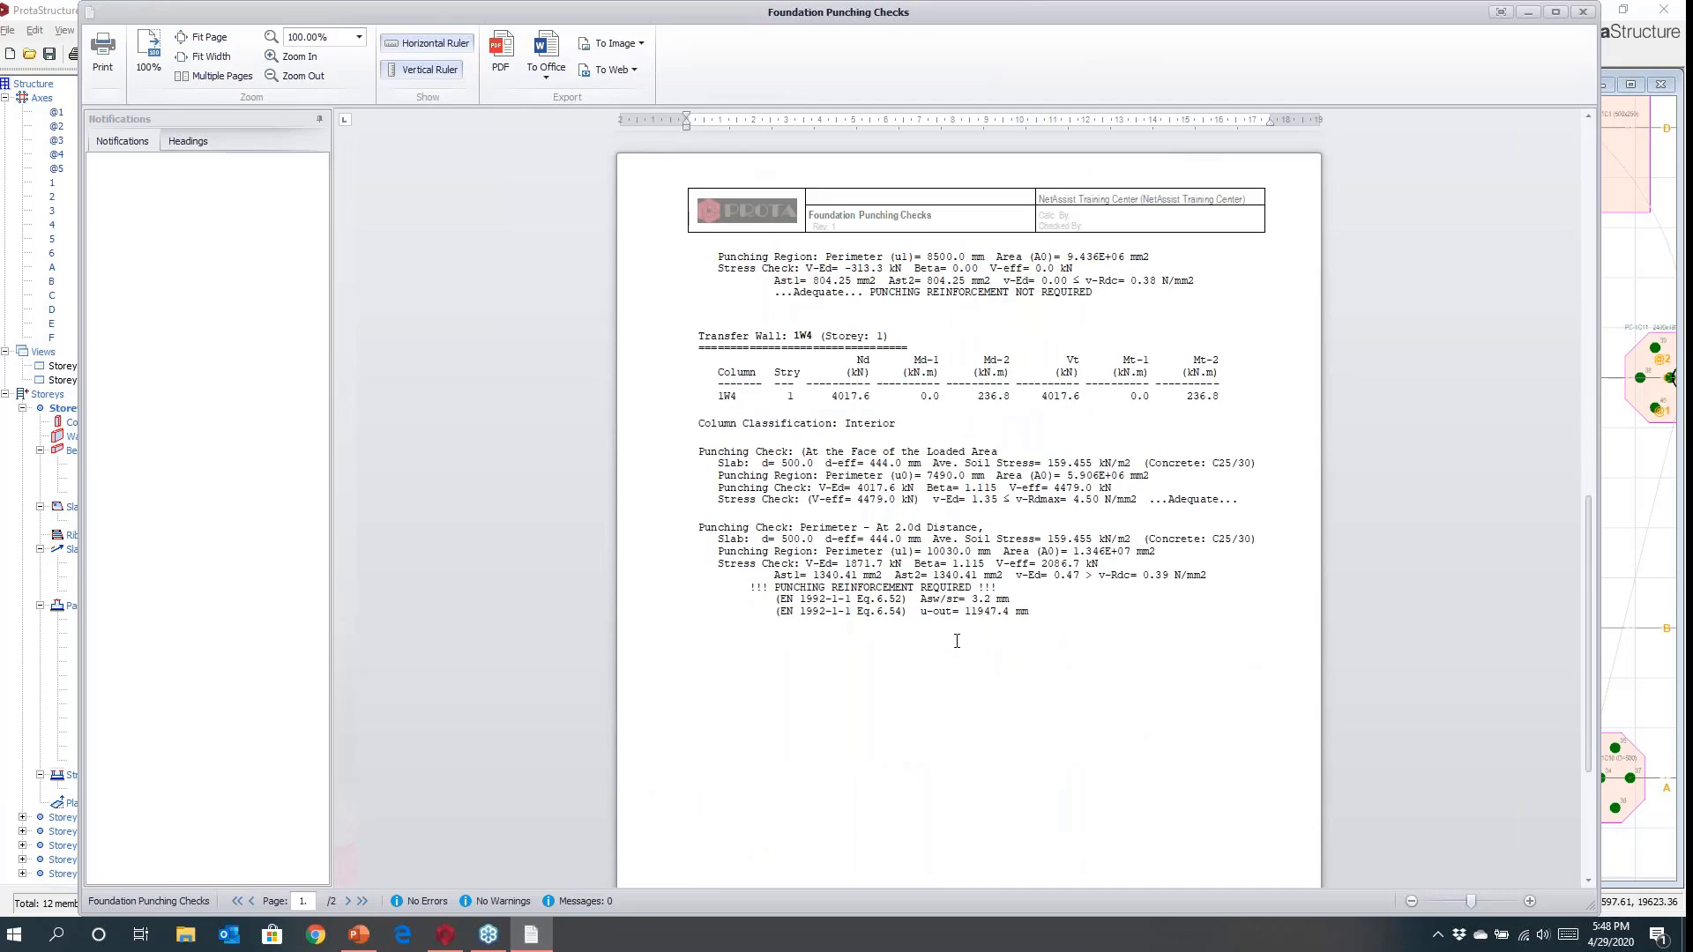
pyautogui.keyDown('ctrl'); pyautogui.scroll(4, 1000, 645); pyautogui.keyUp('ctrl')
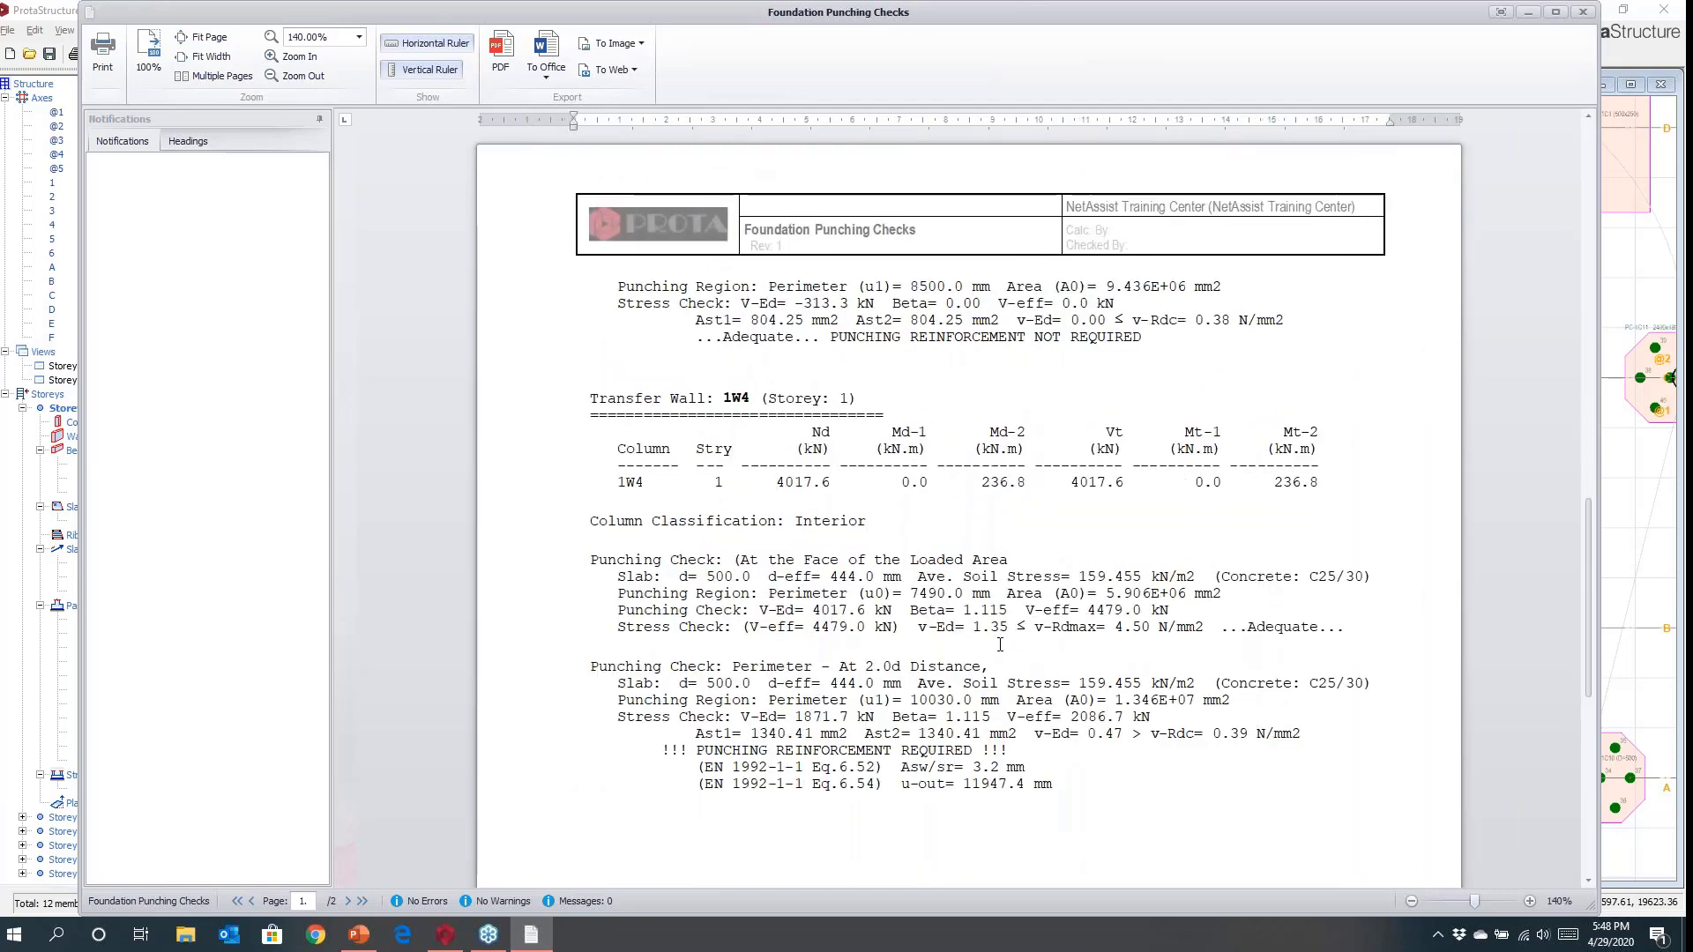
pyautogui.keyDown('ctrl'); pyautogui.scroll(1, 970, 778); pyautogui.keyUp('ctrl')
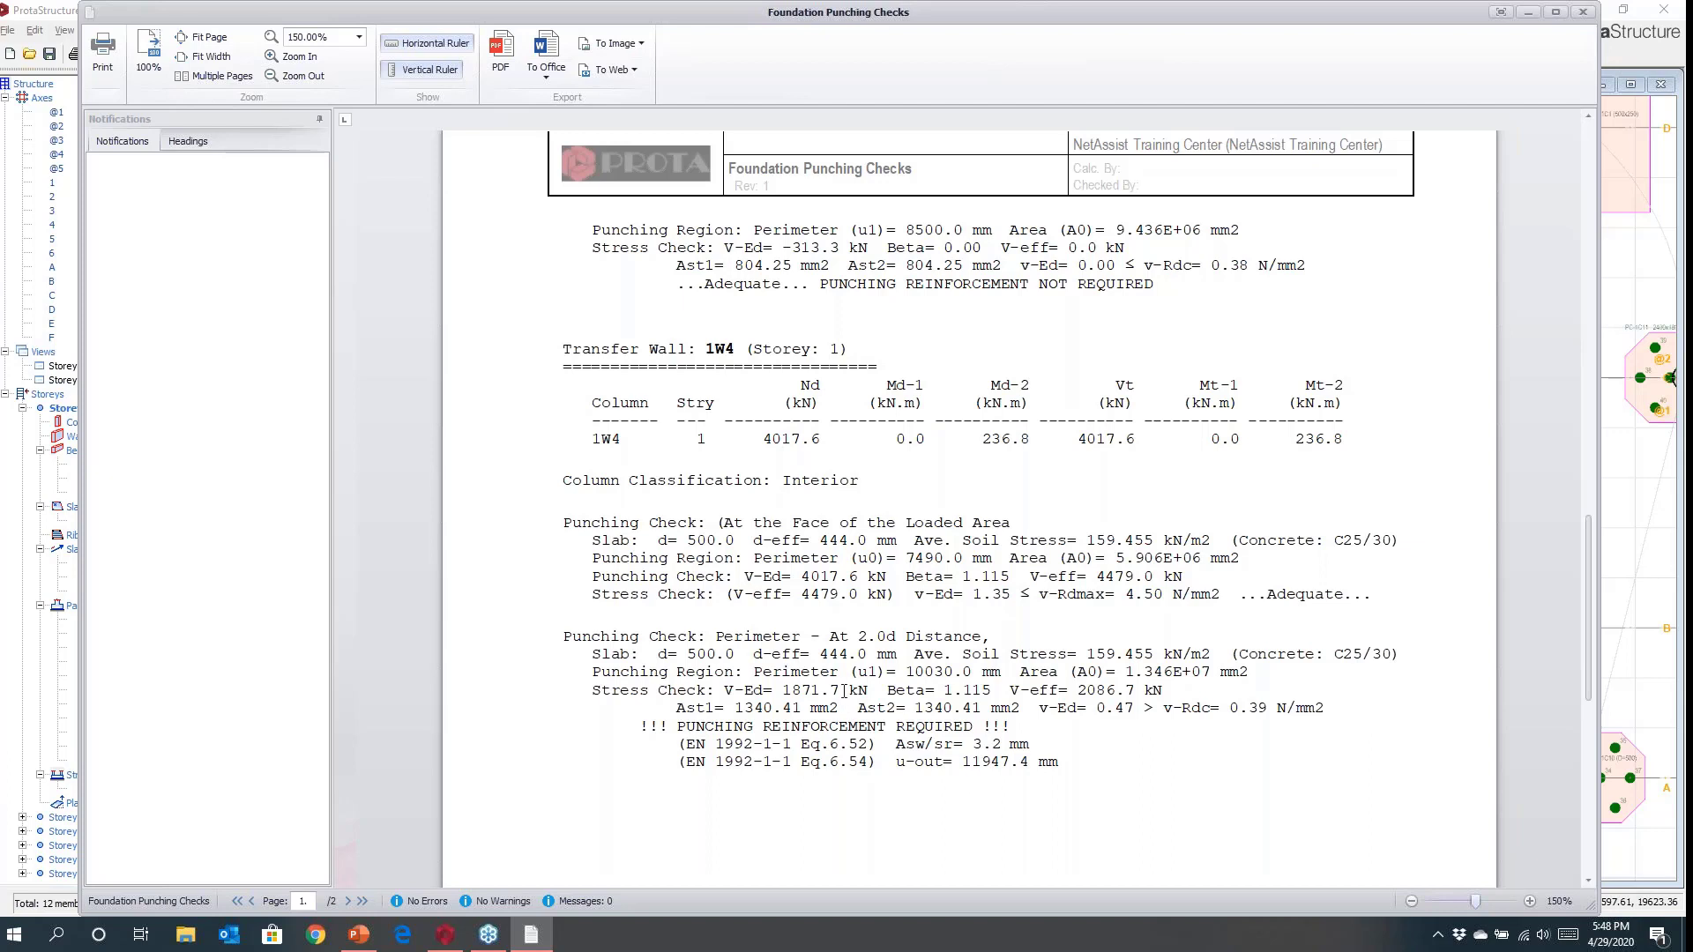
pyautogui.click(1585, 17)
pyautogui.click(1118, 292)
# Examine the punching perimeter and its reinforcement label drawn around wall 1W4 on the raft plan.
pyautogui.scroll(7, 1316, 670)
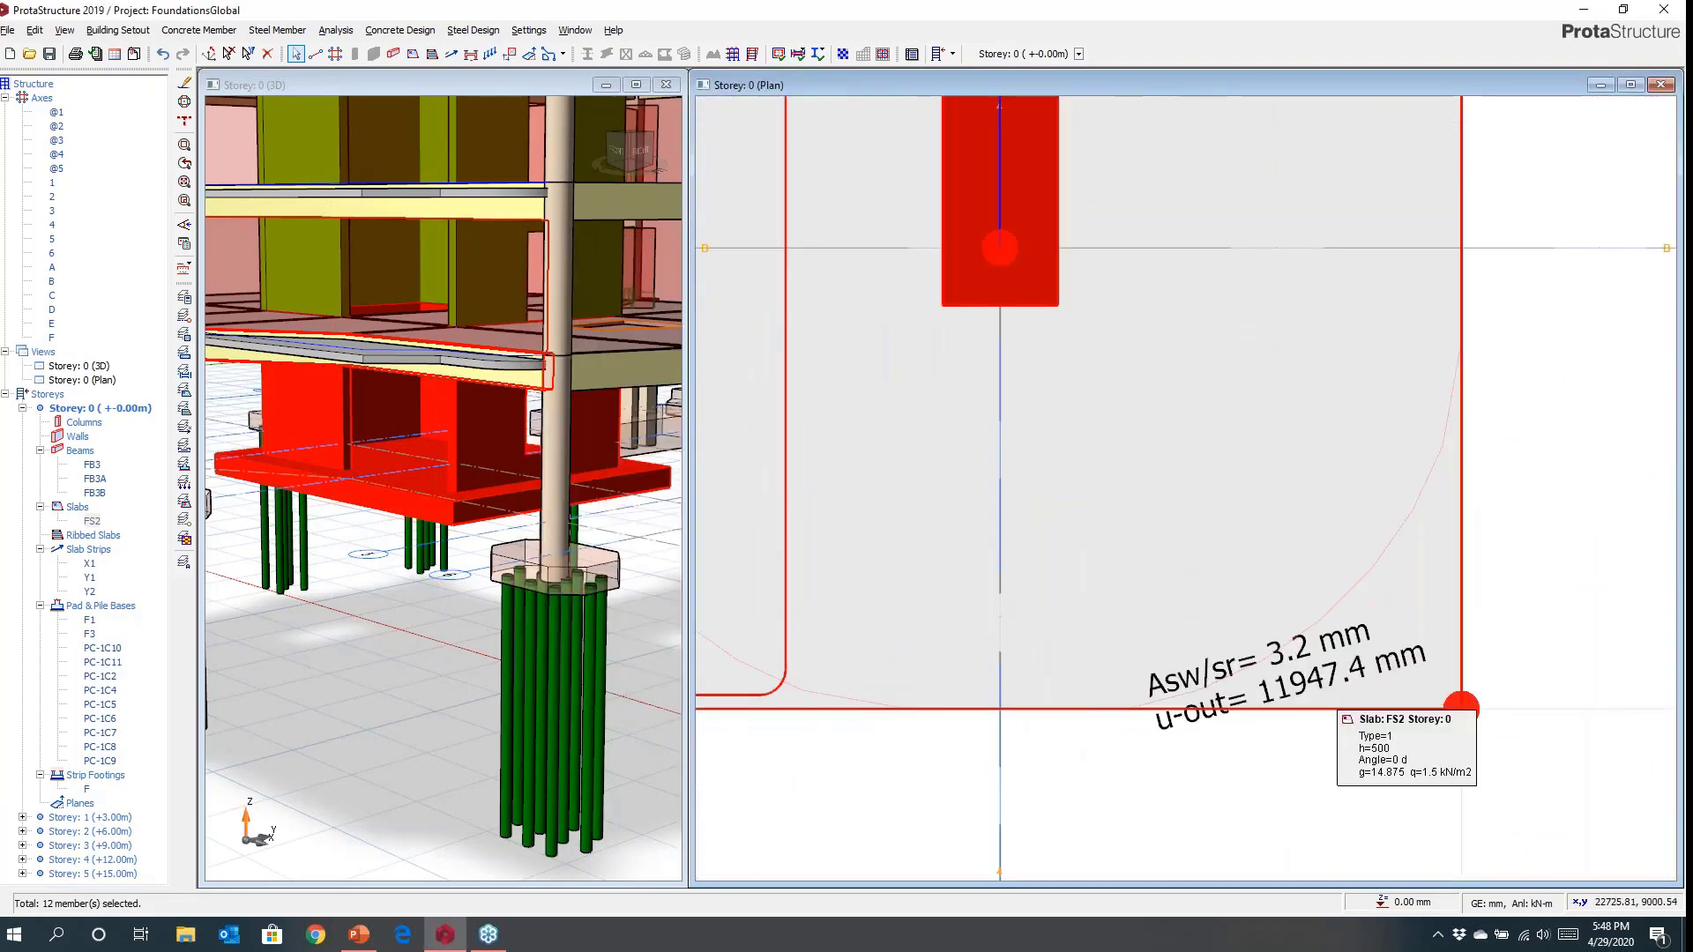
pyautogui.scroll(-5, 1323, 696)
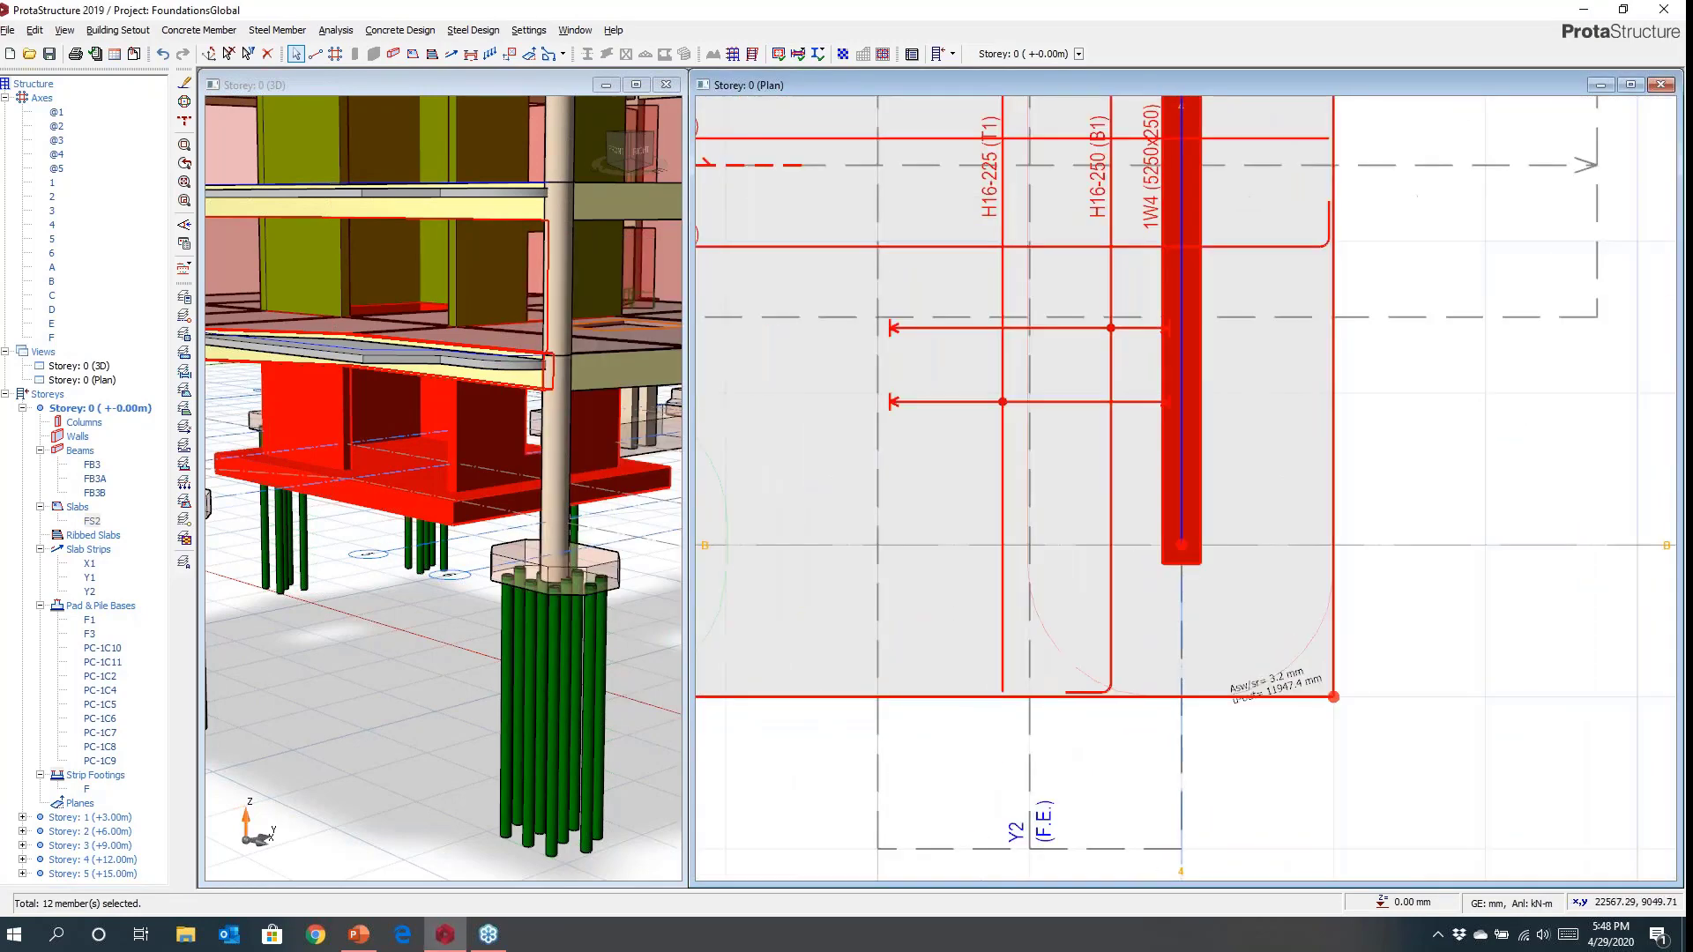
pyautogui.scroll(-2, 1642, 862)
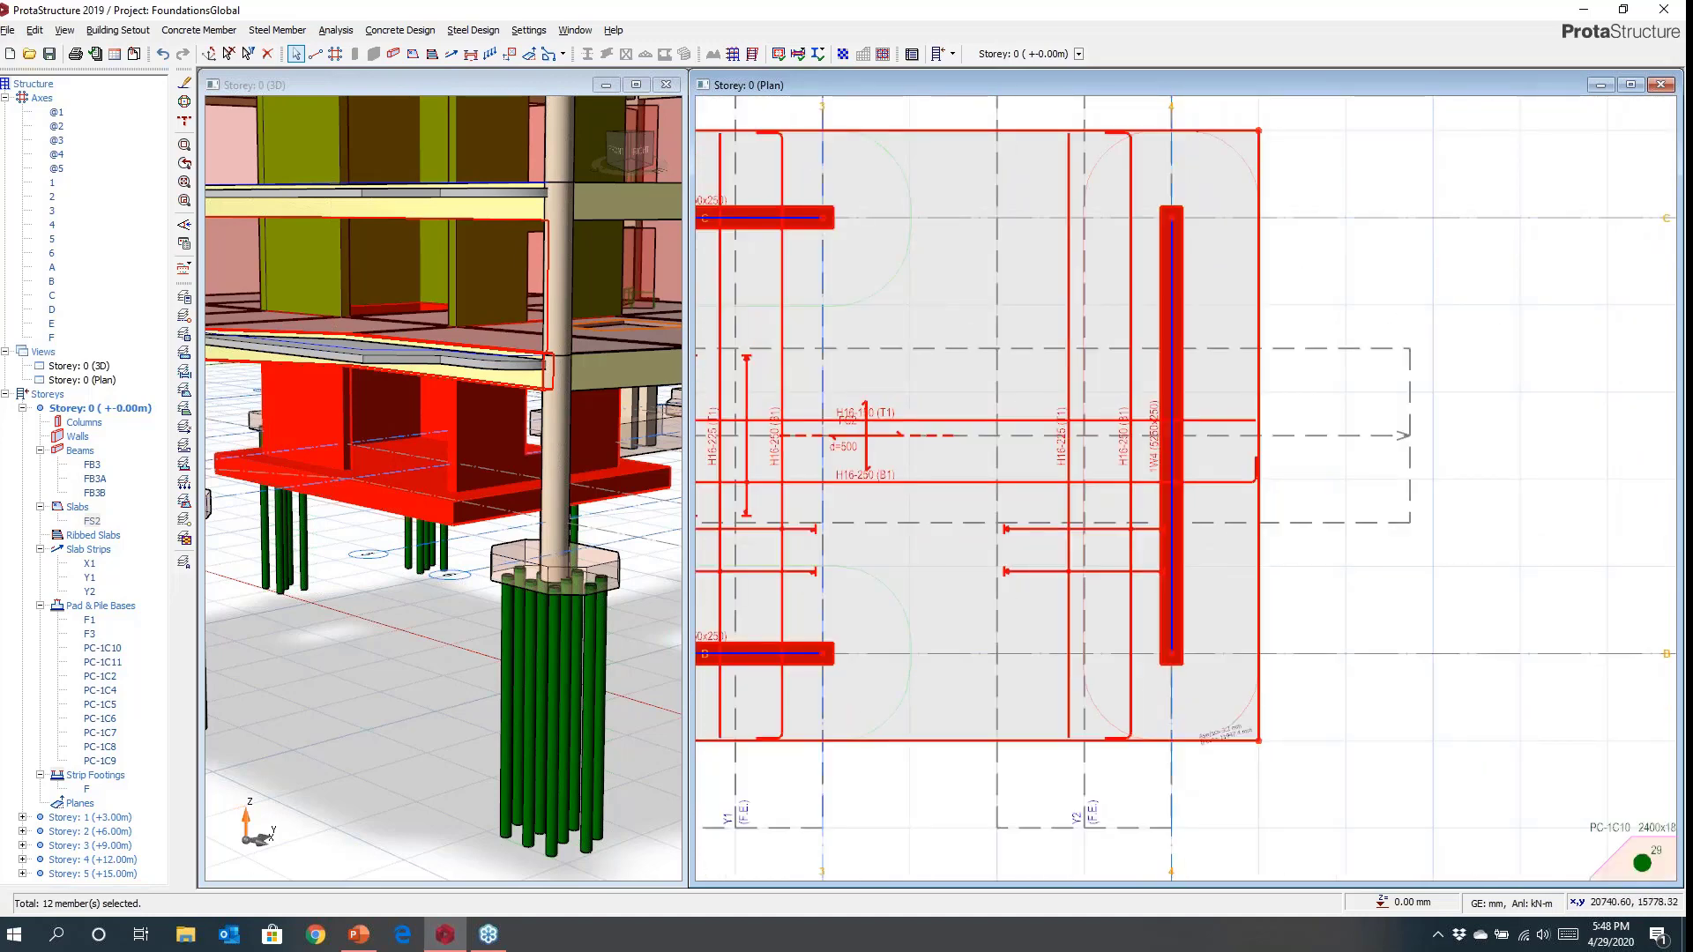
pyautogui.scroll(-3, 1111, 392)
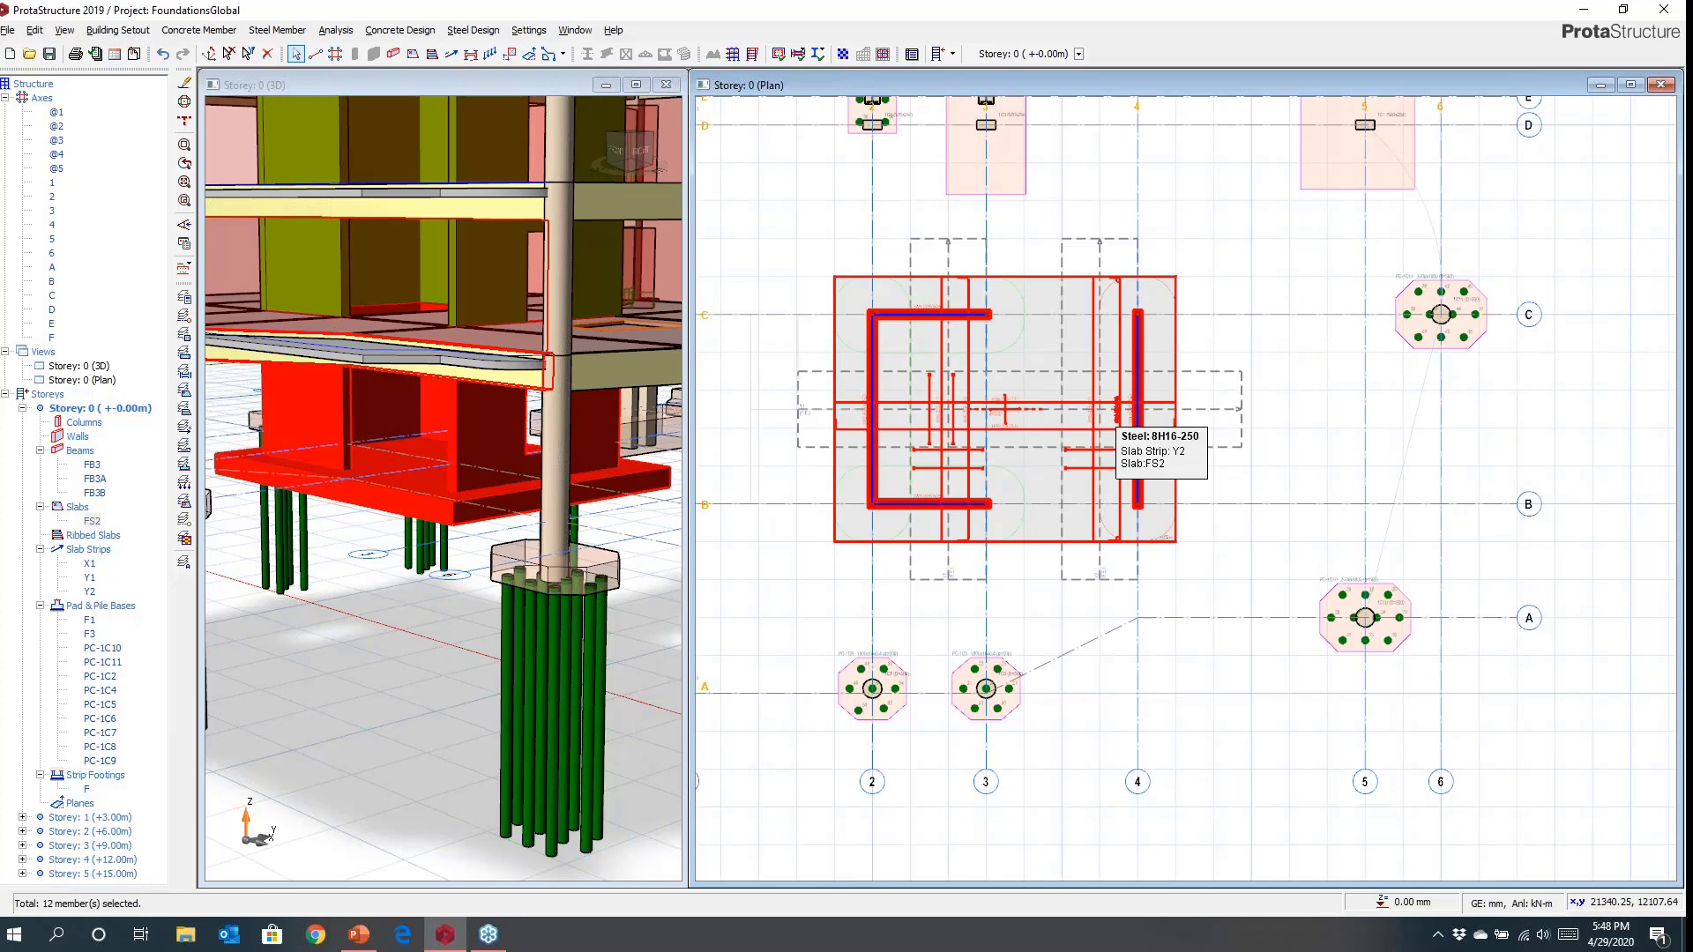
# Insert circular 150 mm piles under raft FS2 from a reference point at its centre, in a hexagonal pattern with 1000 mm spacing.
pyautogui.moveTo(1164, 514); pyautogui.dragTo(1257, 557, button='middle')
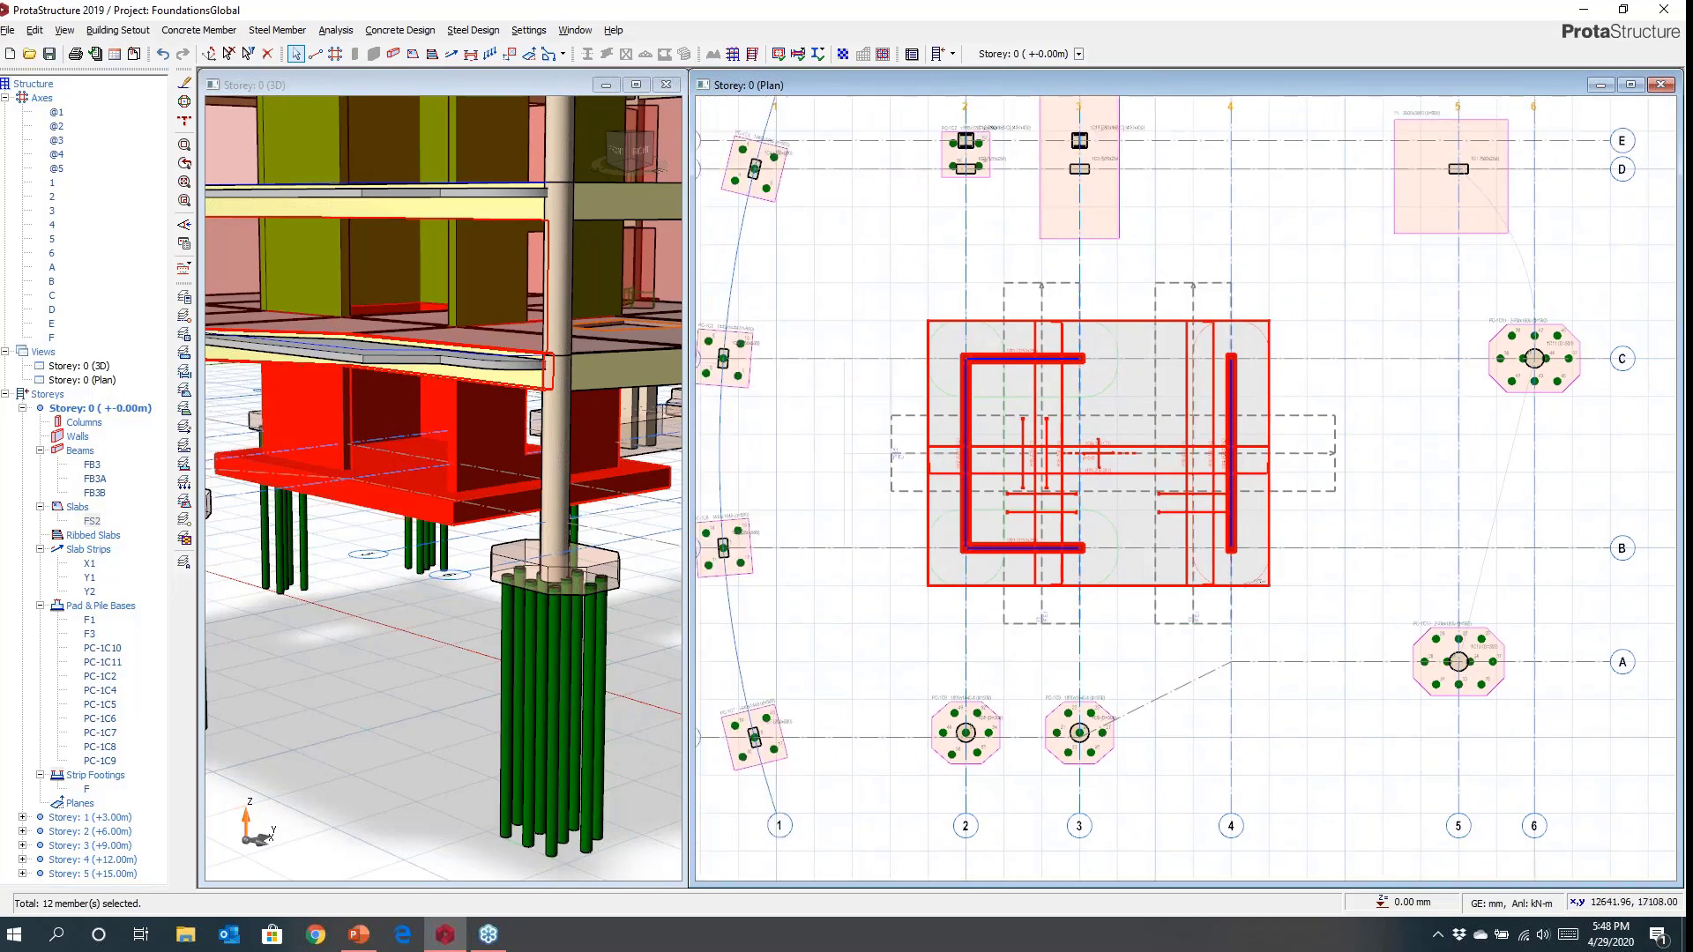
pyautogui.moveTo(884, 283); pyautogui.dragTo(1362, 665)
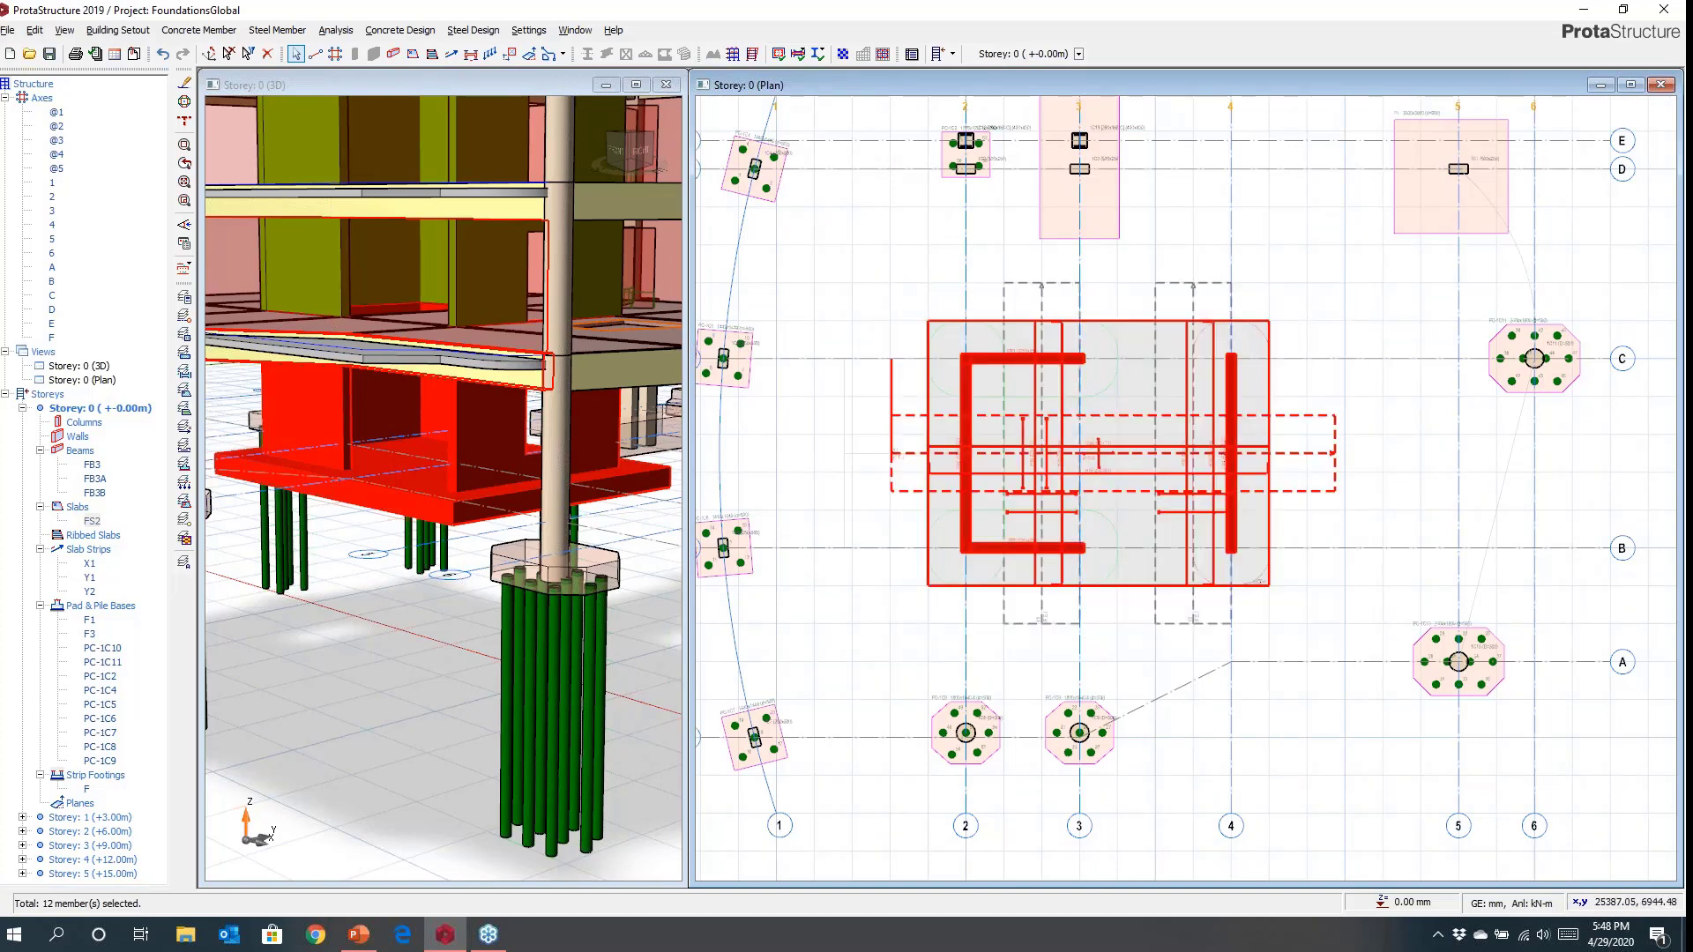
pyautogui.press('Escape')
pyautogui.moveTo(859, 251); pyautogui.dragTo(1314, 637)
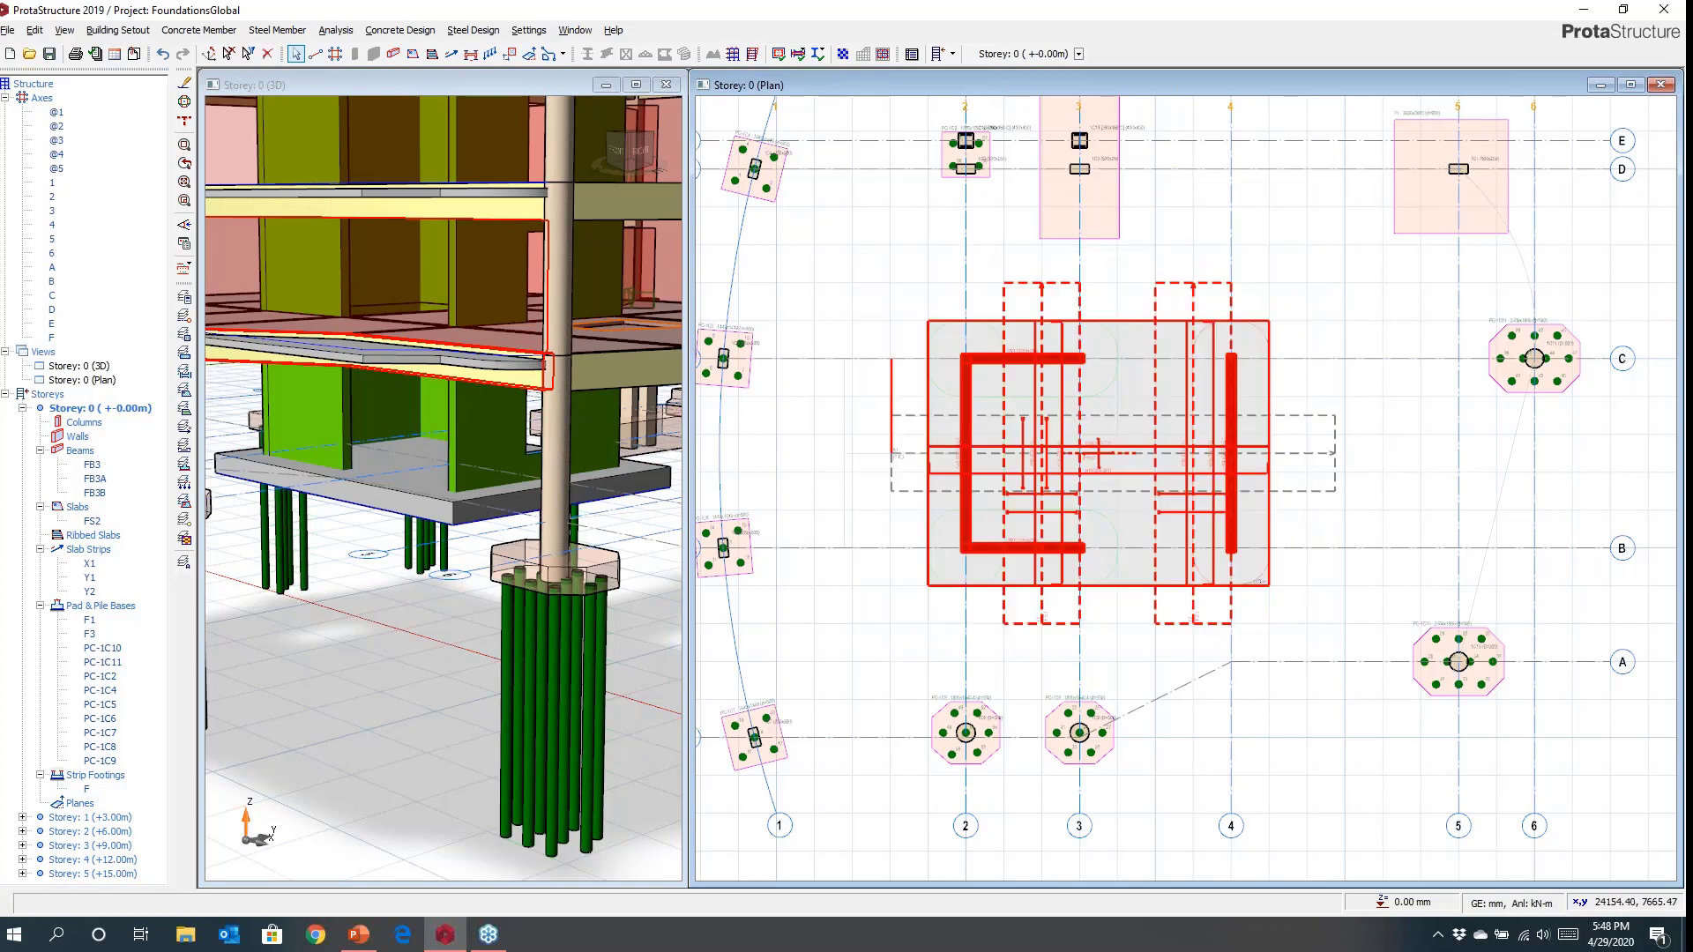
pyautogui.rightClick(962, 573)
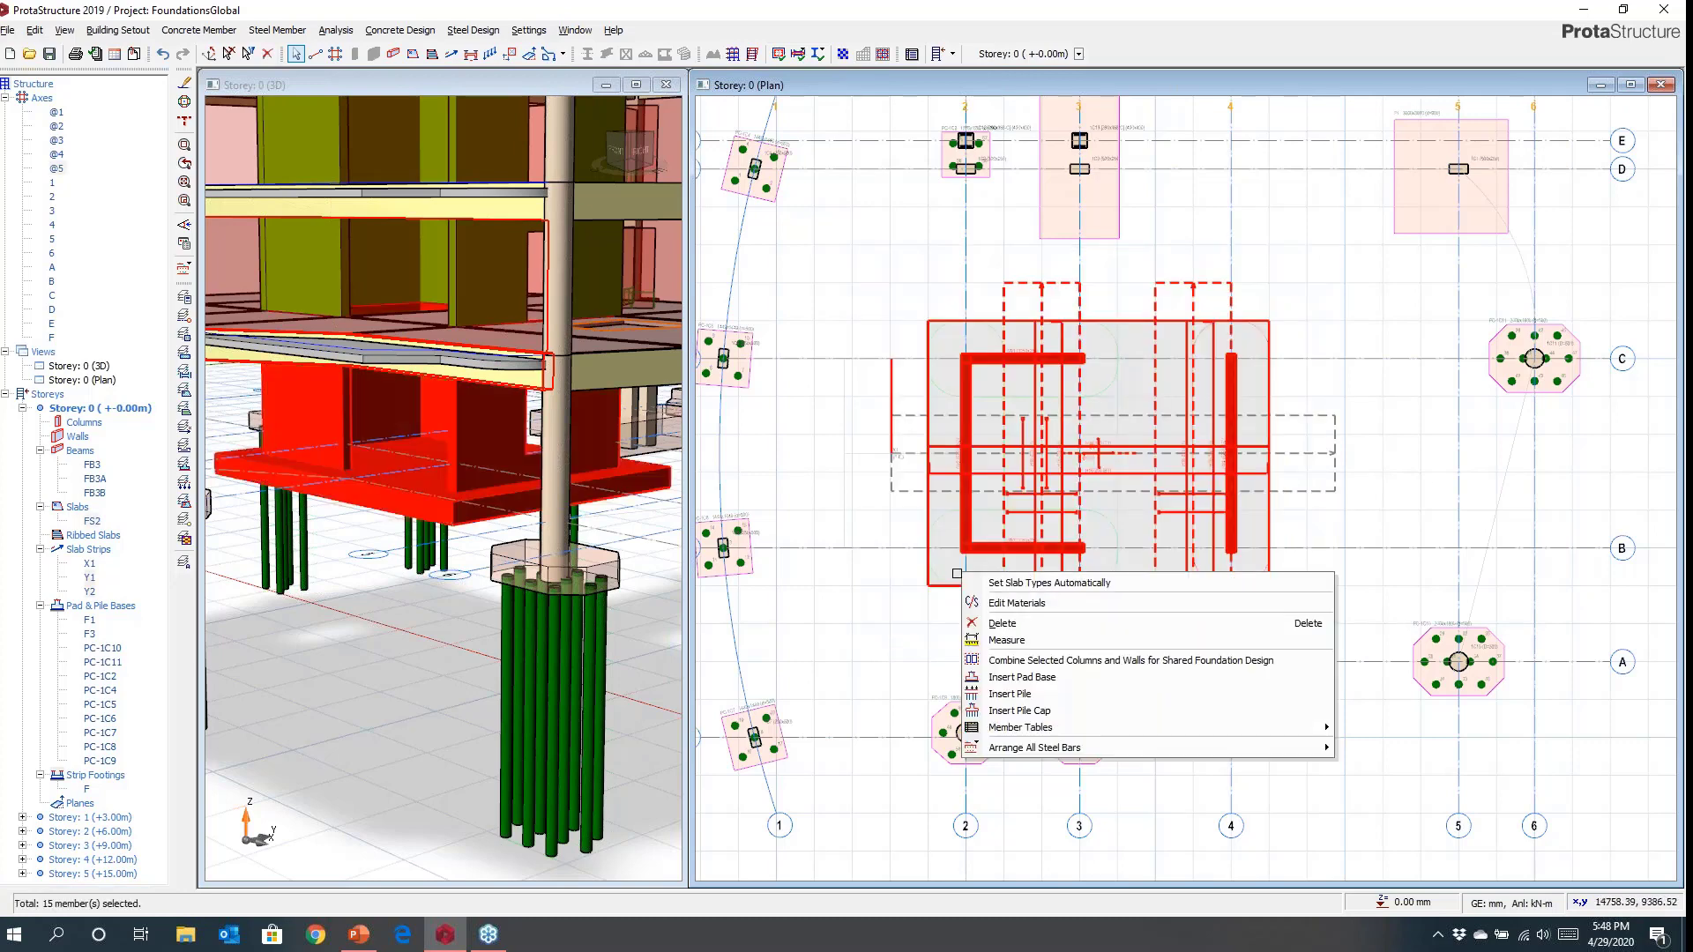
pyautogui.click(1023, 695)
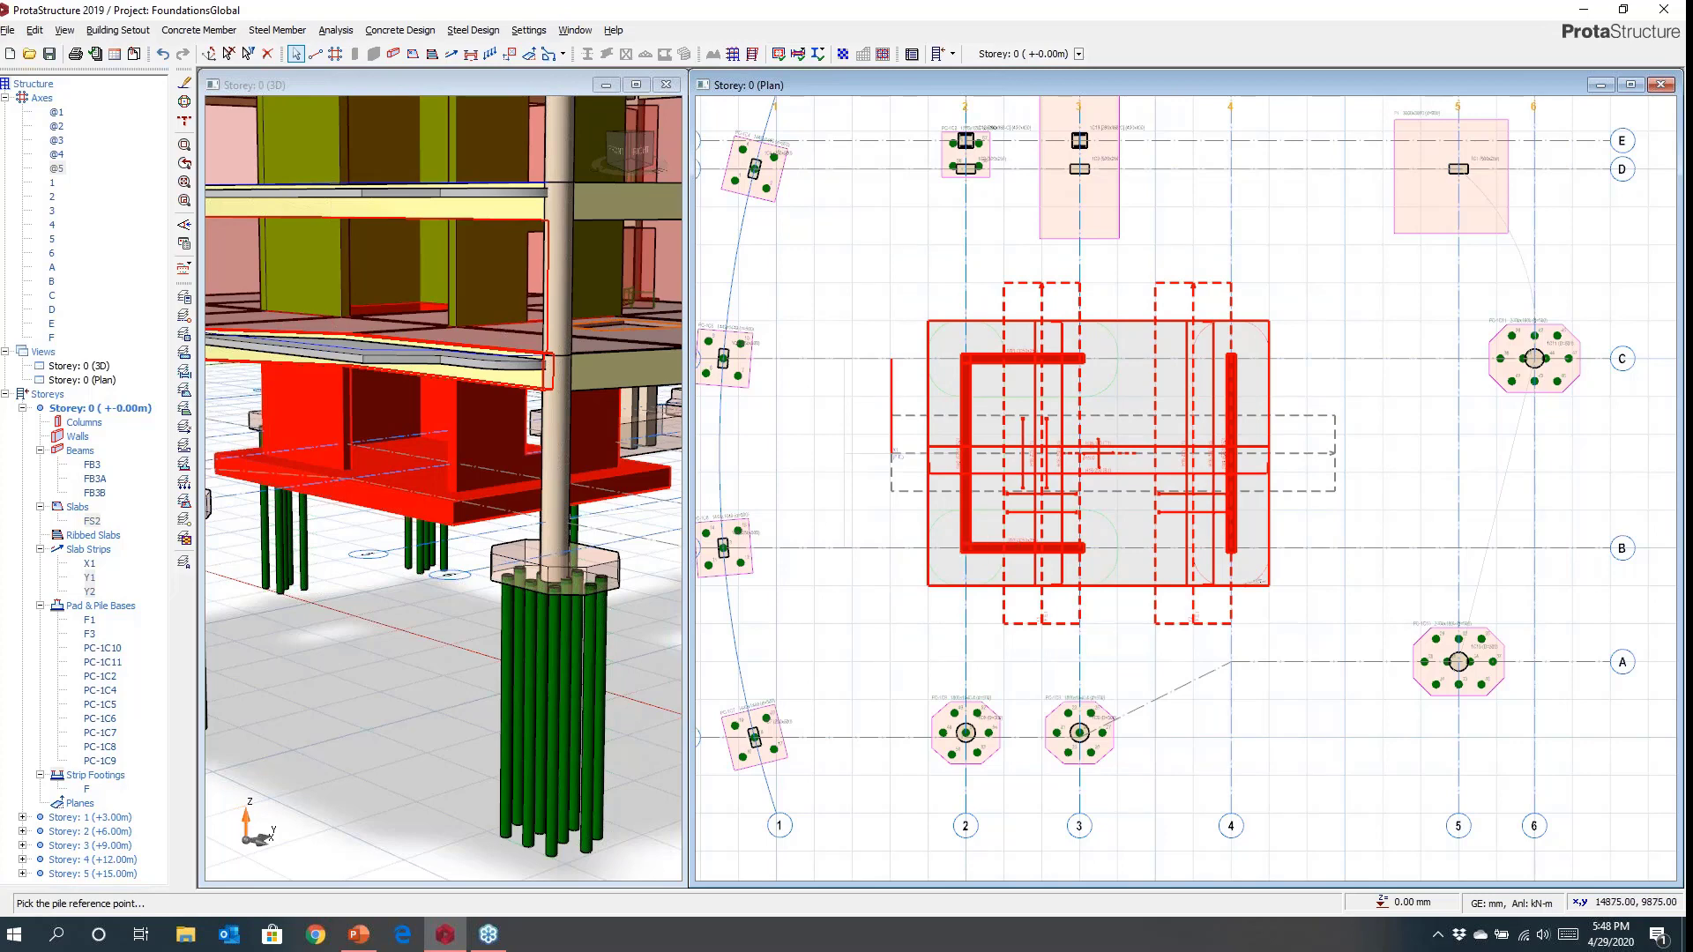
pyautogui.click(1098, 453)
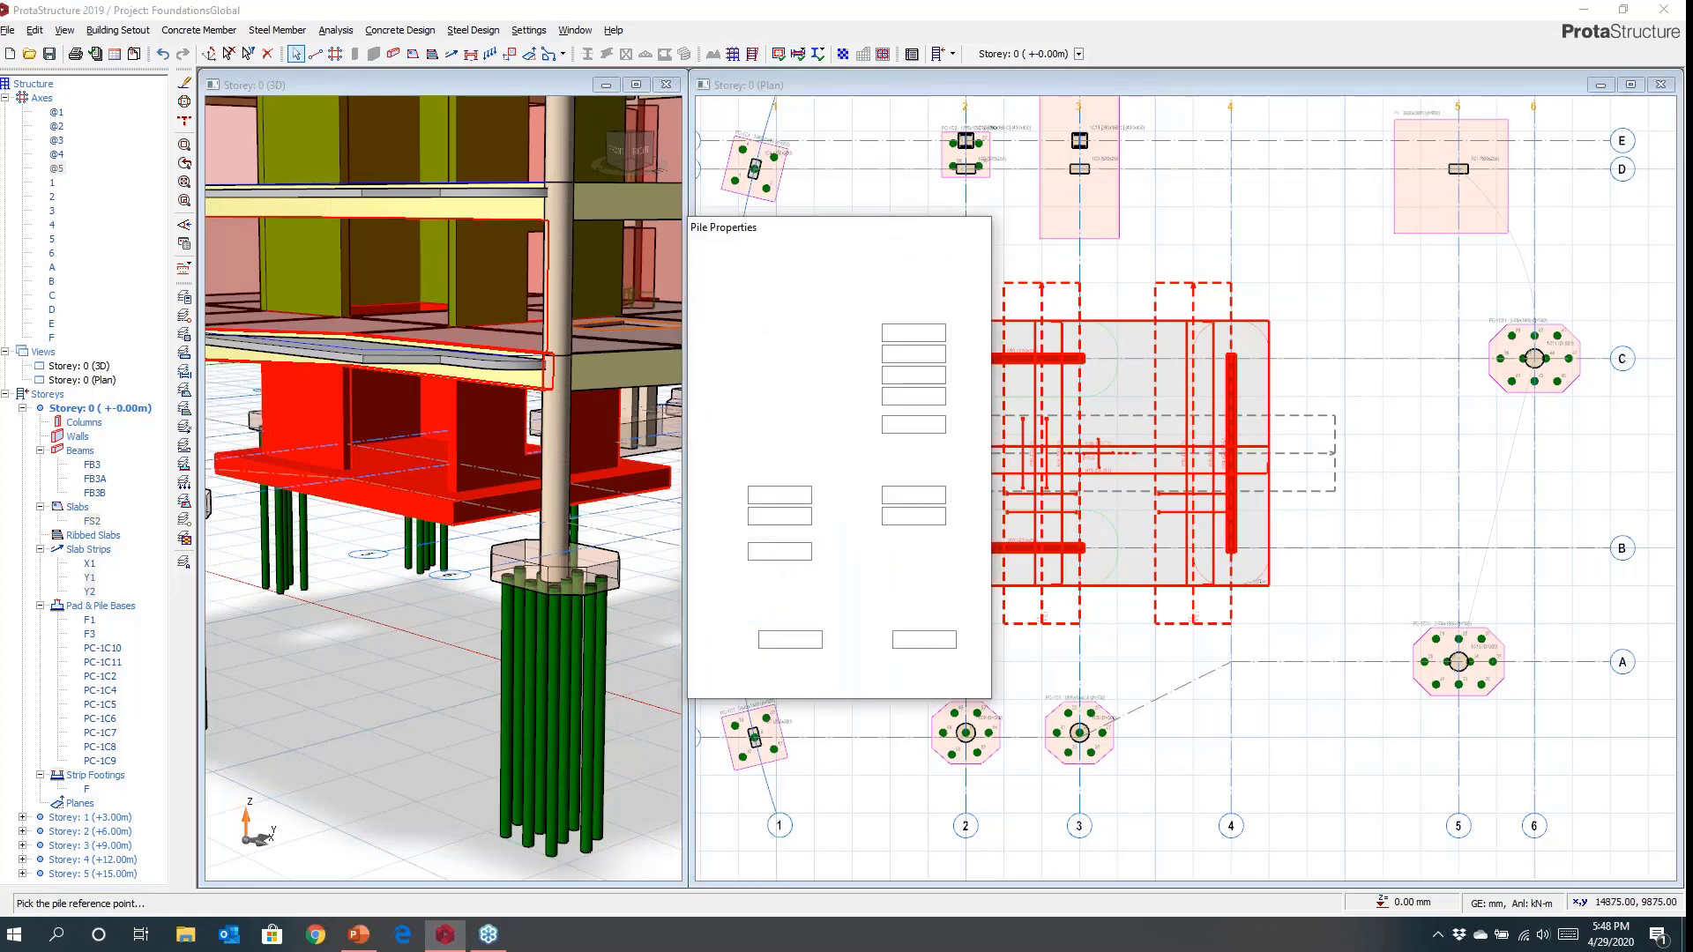
pyautogui.click(877, 582)
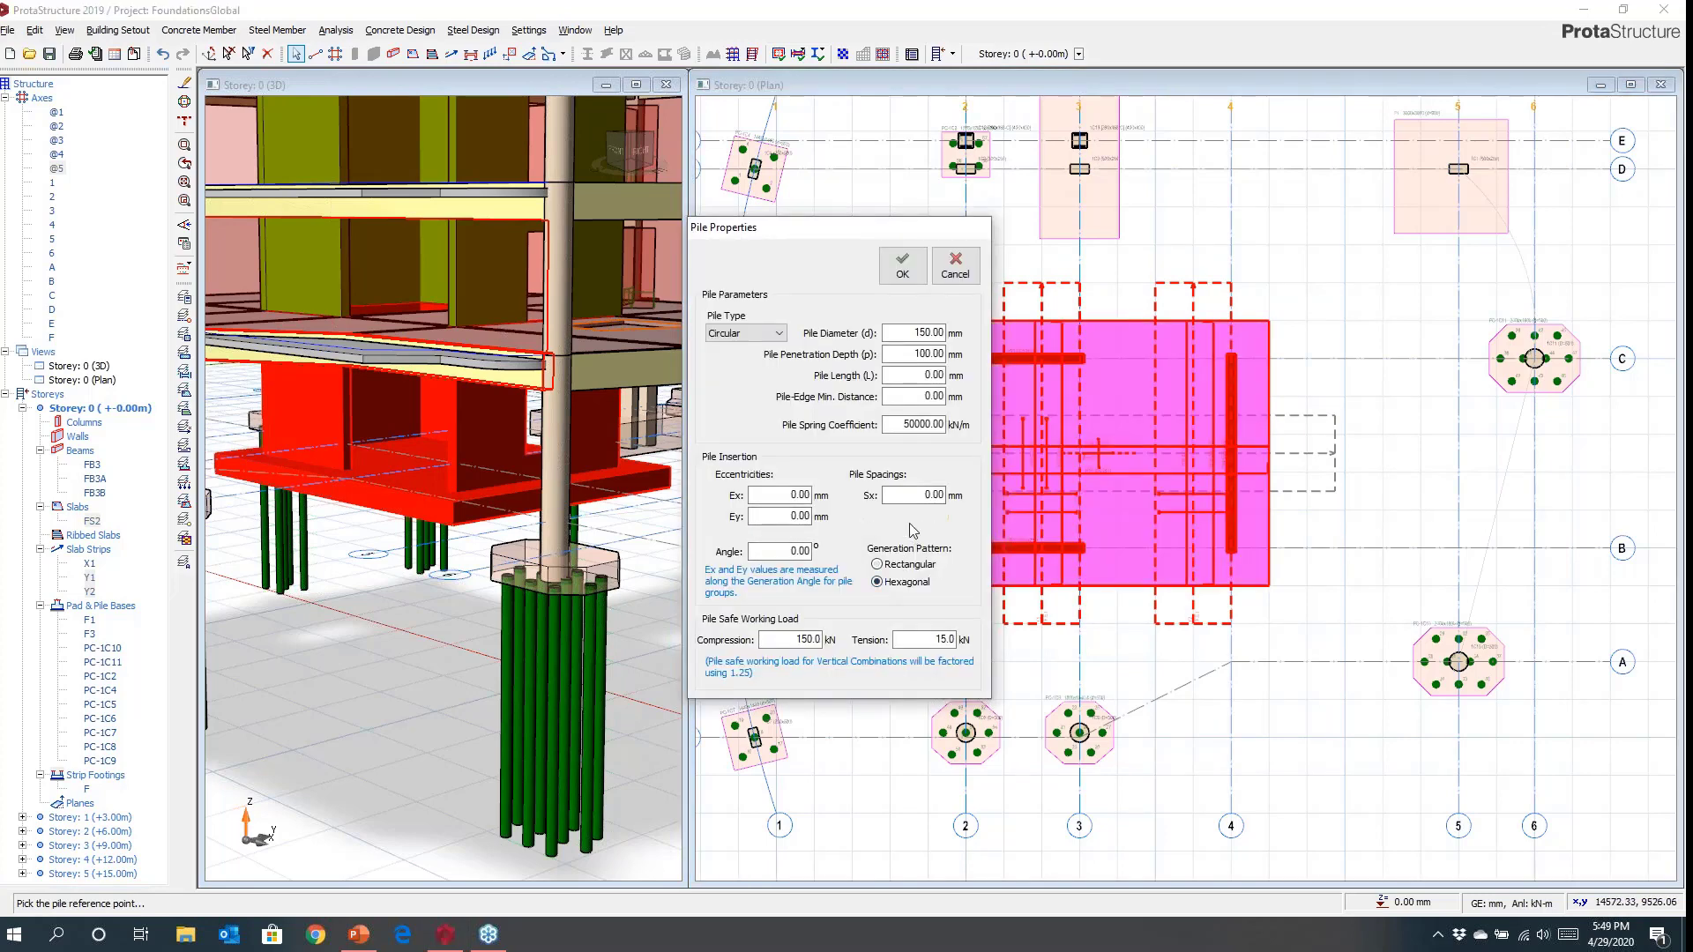
pyautogui.click(924, 495)
pyautogui.write('1000')
pyautogui.click(900, 277)
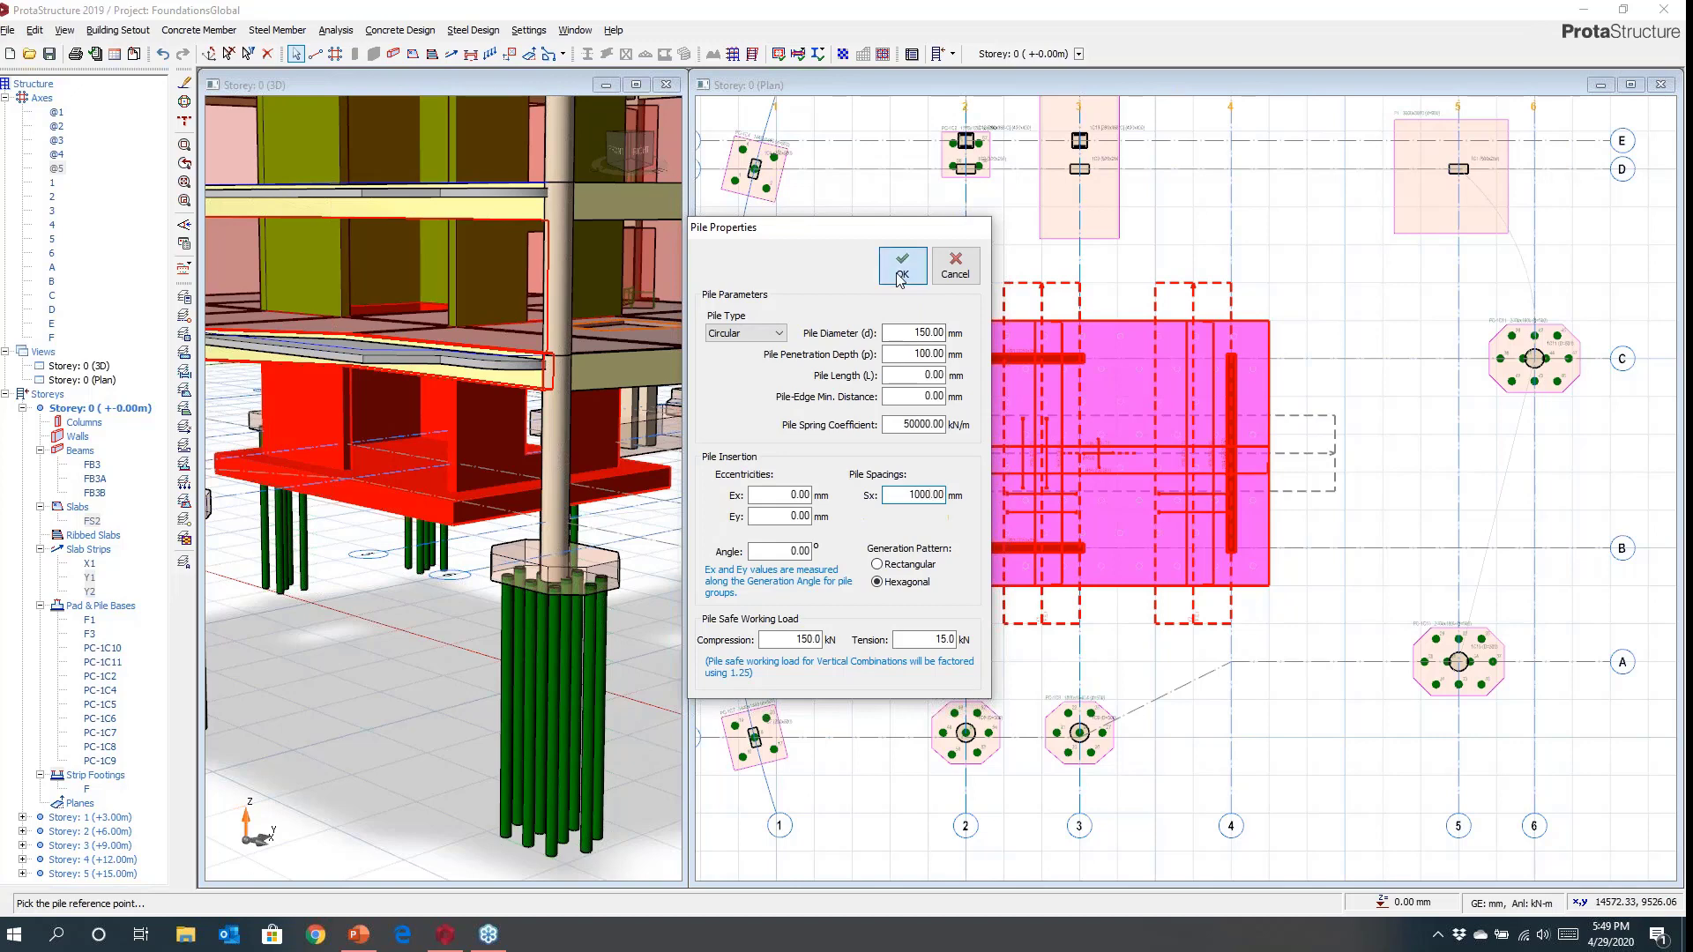
pyautogui.click(887, 540)
pyautogui.click(1082, 452)
pyautogui.scroll(4, 1082, 451)
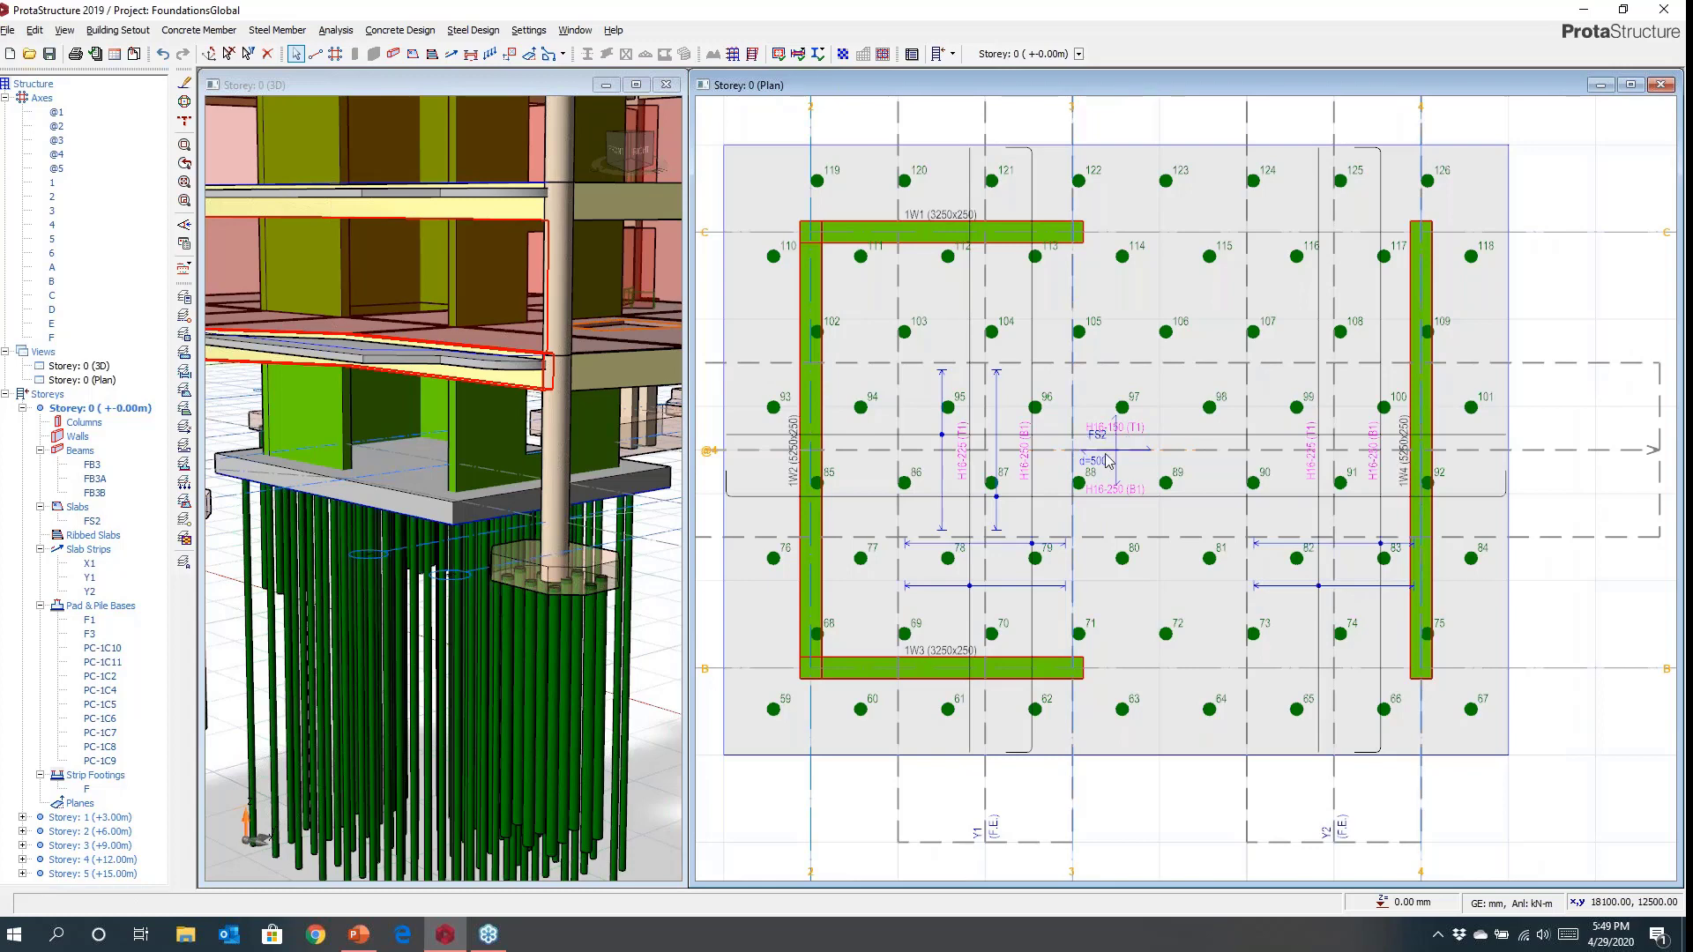
# Delete the piles in the middle of raft FS2, limiting the deletion to the Piles element type.
pyautogui.scroll(-4, 1105, 455)
pyautogui.scroll(3, 1223, 434)
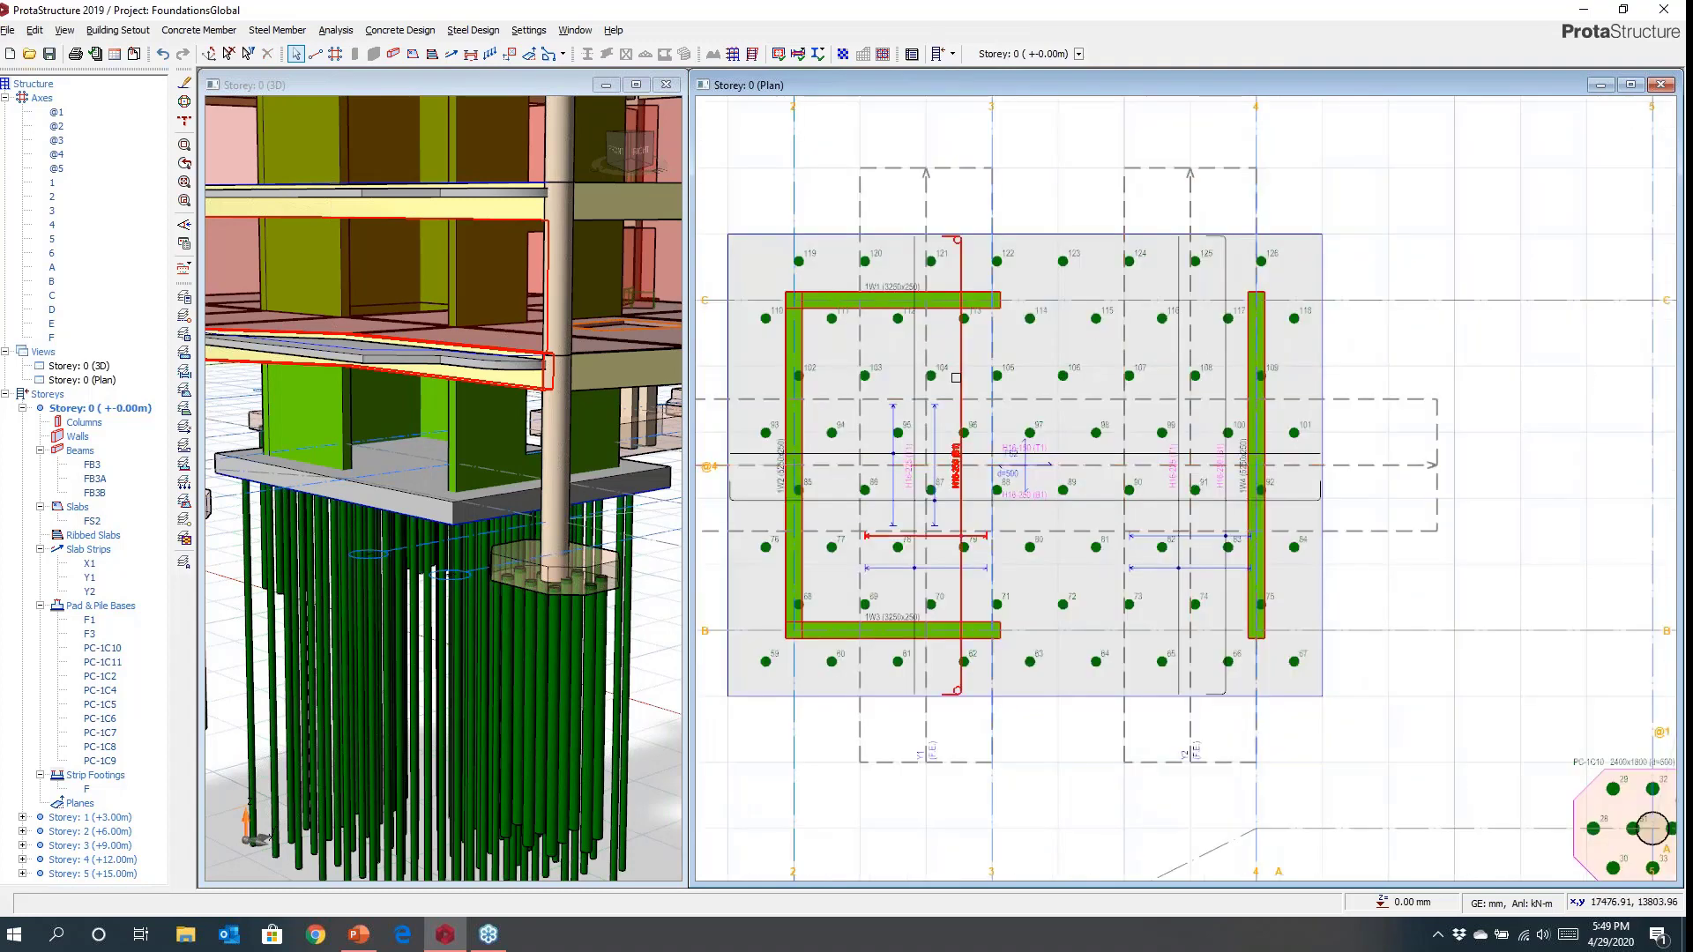
pyautogui.moveTo(886, 356); pyautogui.dragTo(1214, 567)
pyautogui.rightClick(1030, 378)
pyautogui.click(1081, 422)
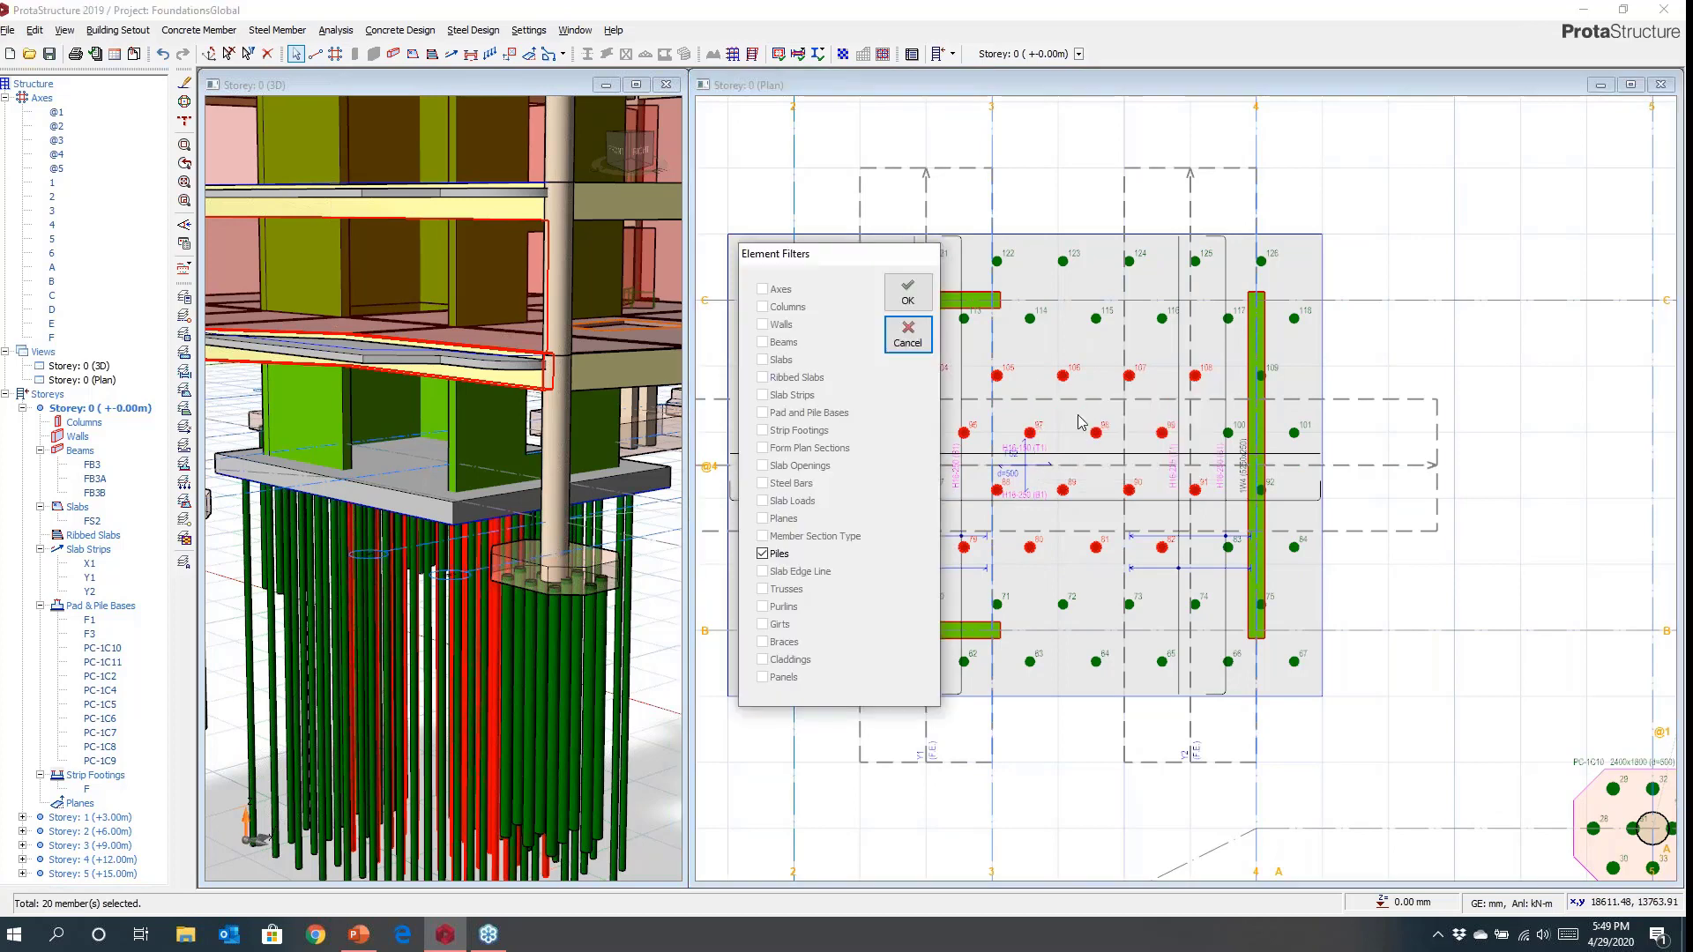
pyautogui.click(908, 293)
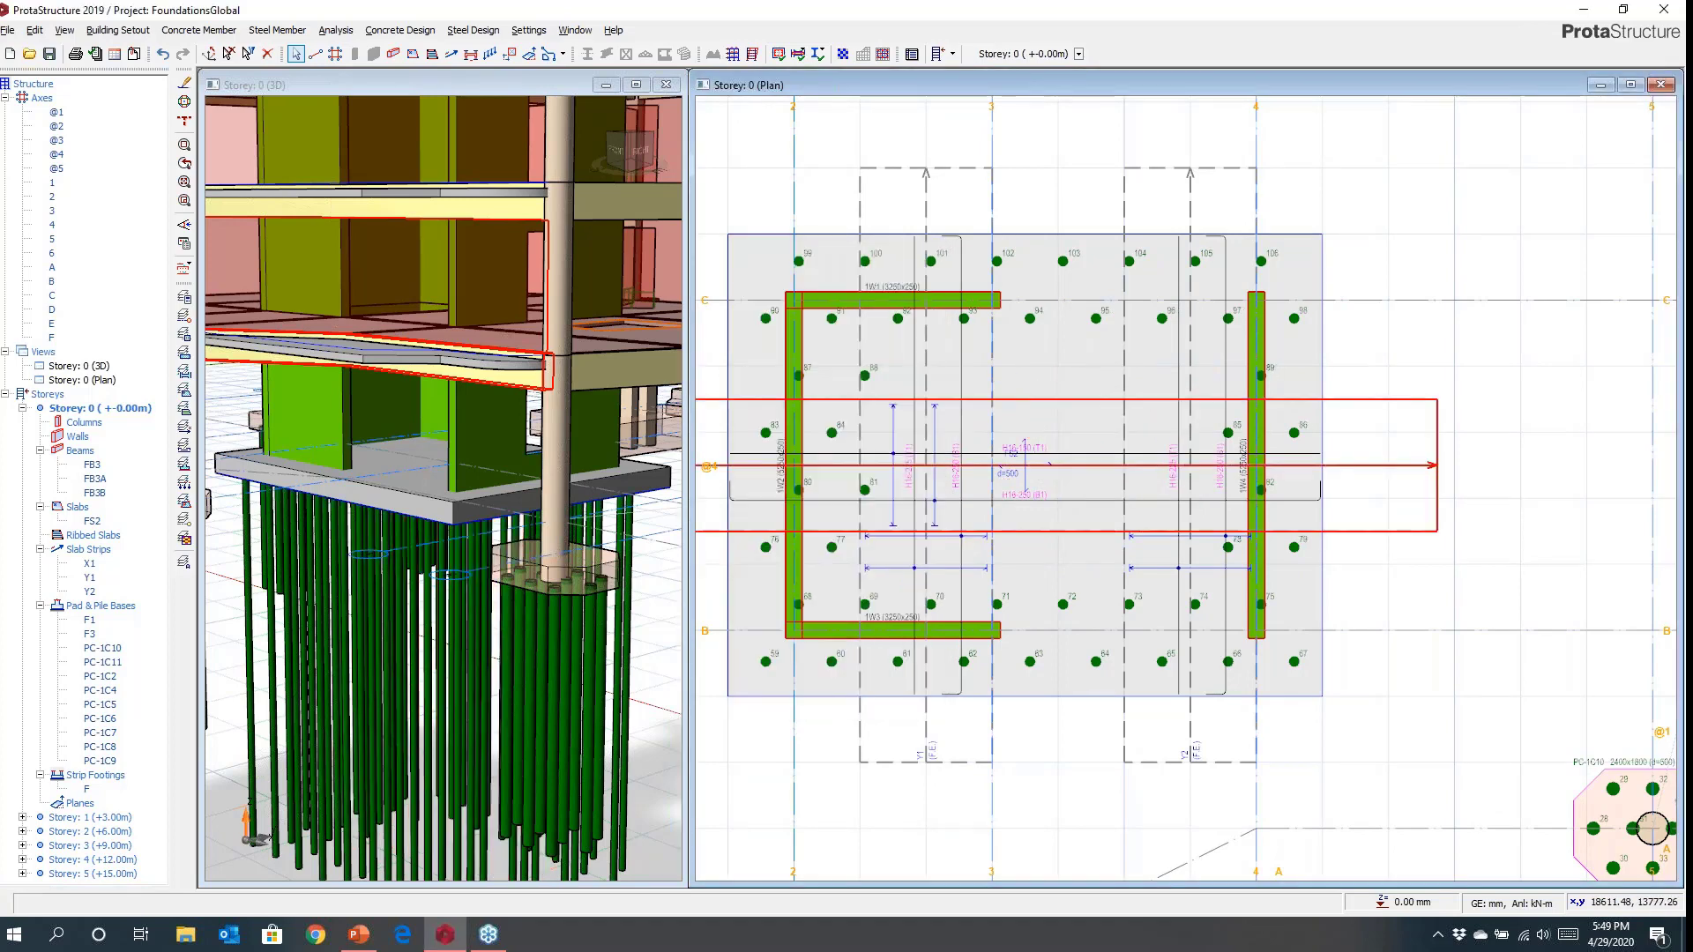
# Change pile 88 to a square pile of 200 mm size with an Ex eccentricity of 2000 mm.
pyautogui.scroll(4, 917, 429)
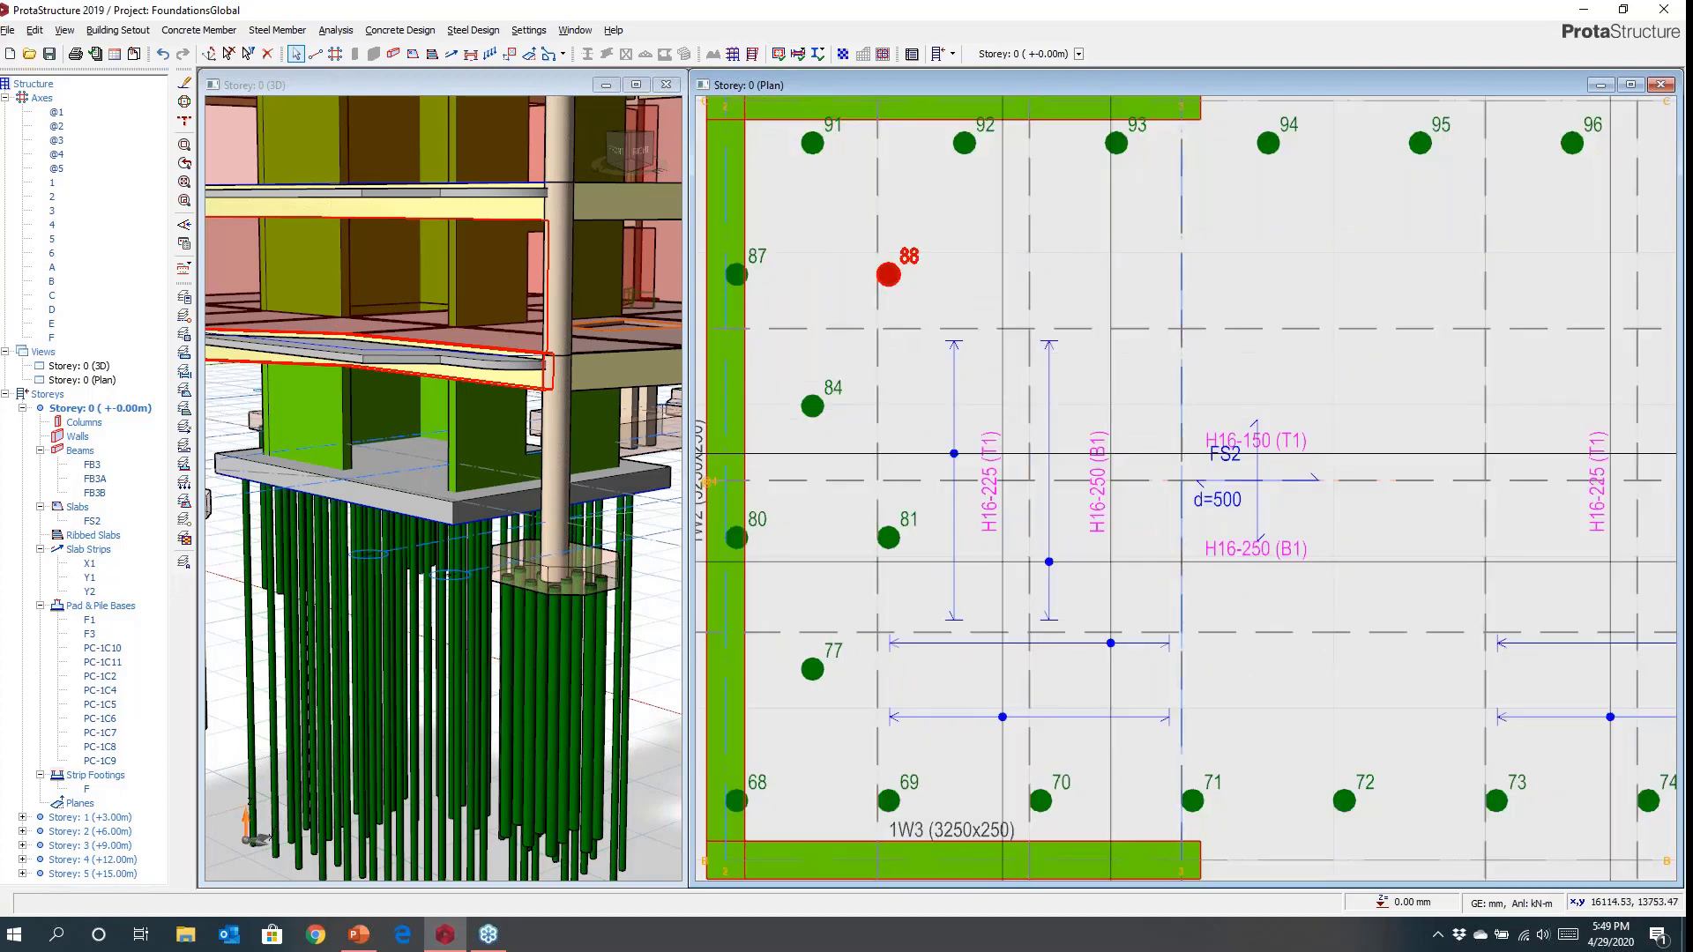
pyautogui.rightClick(899, 289)
pyautogui.click(948, 316)
pyautogui.moveTo(892, 228); pyautogui.dragTo(1325, 325)
pyautogui.doubleClick(1314, 432)
pyautogui.write('2')
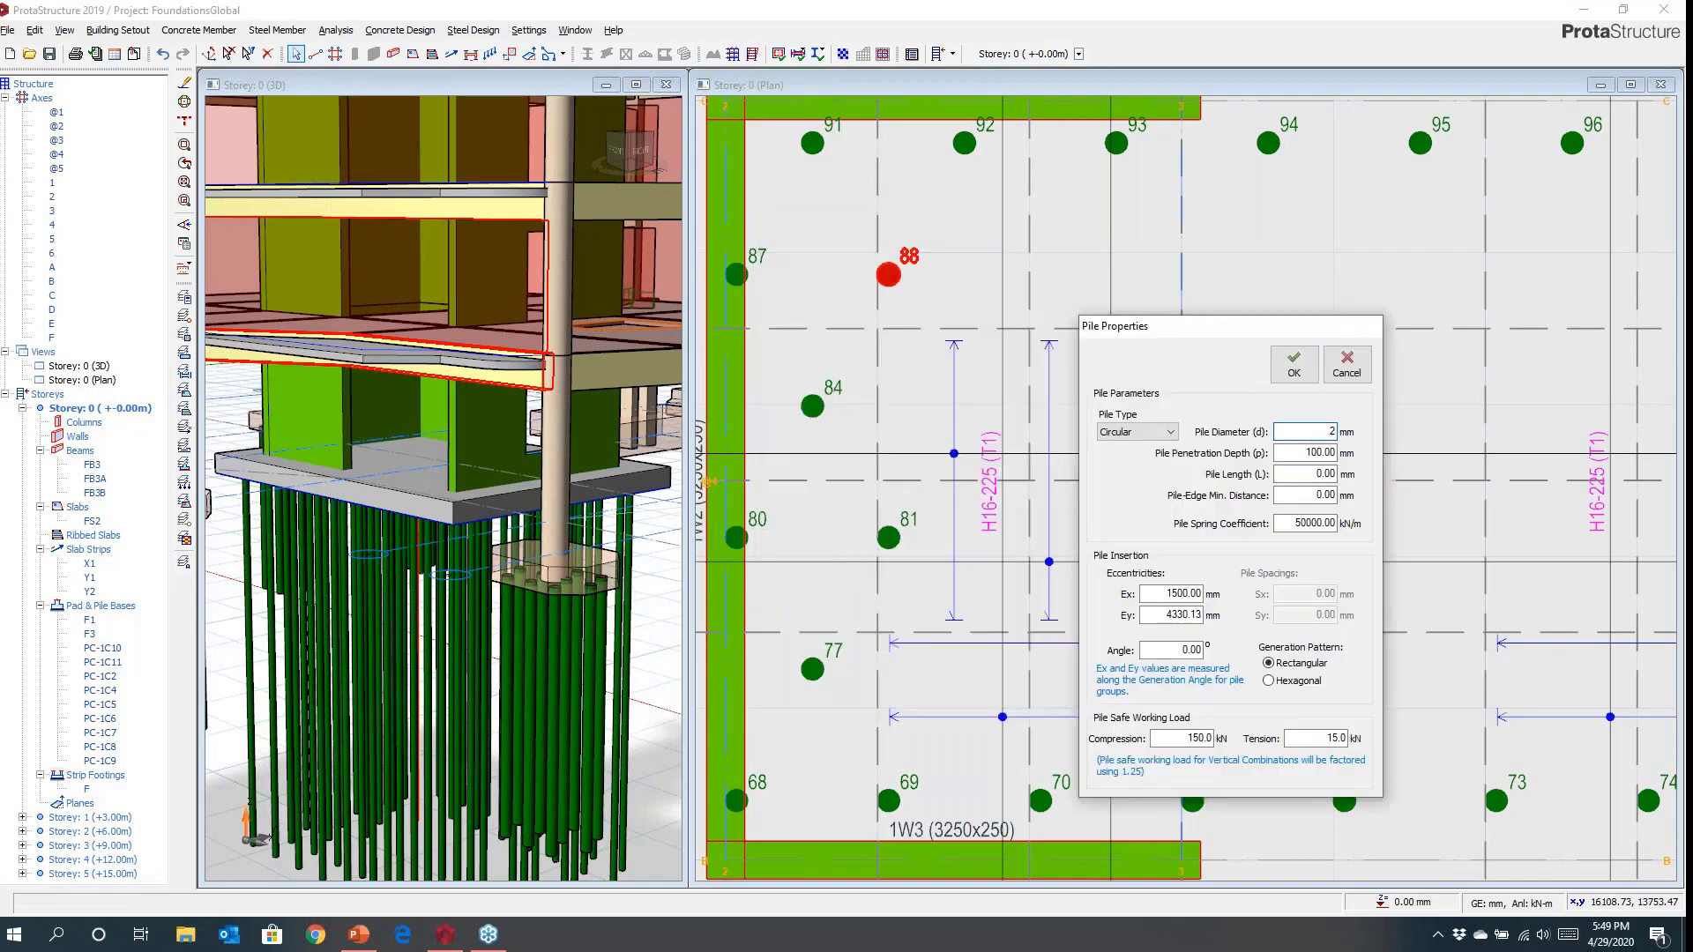
pyautogui.write('00')
pyautogui.click(1169, 432)
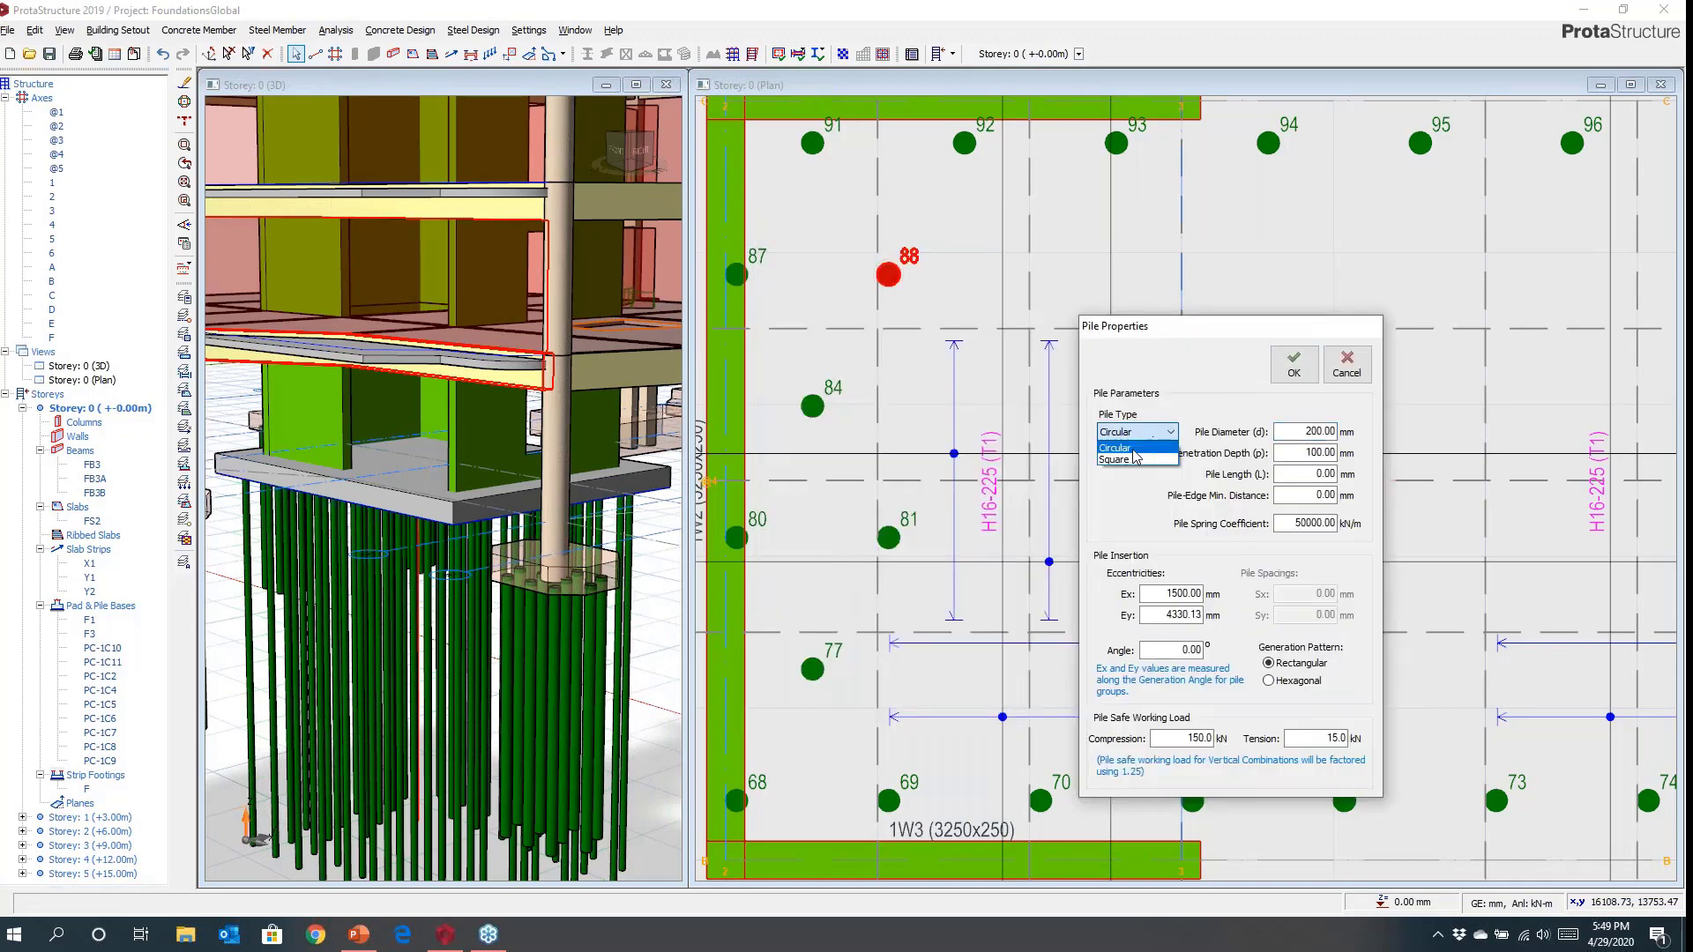
pyautogui.click(1133, 461)
pyautogui.click(1181, 593)
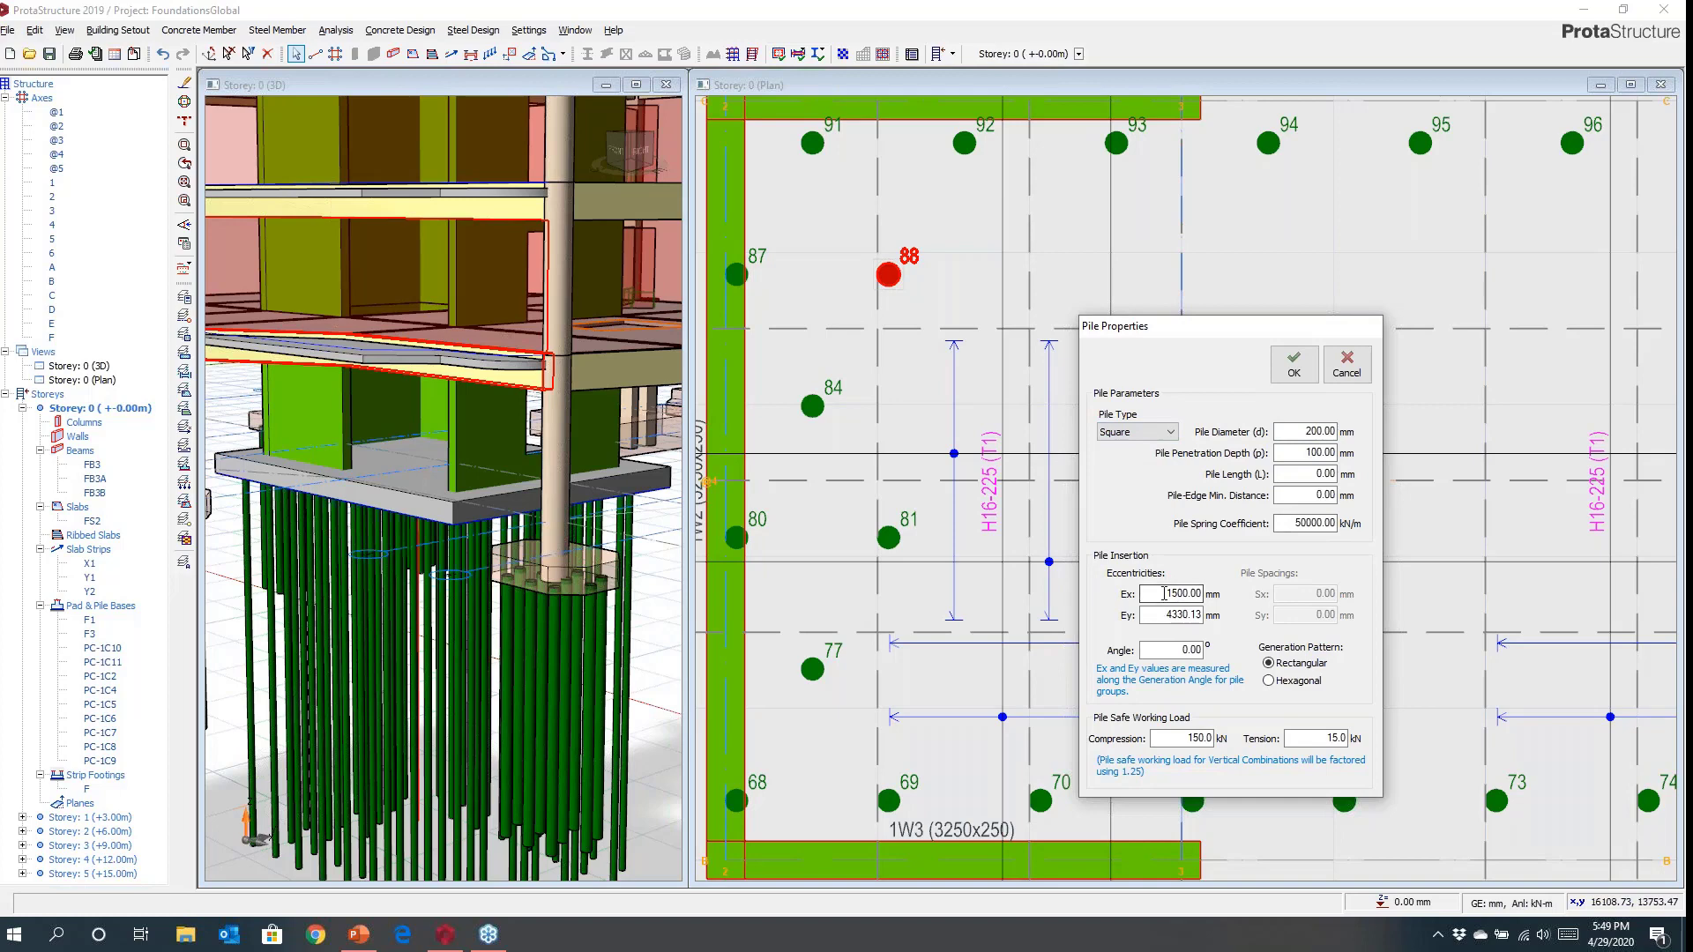
pyautogui.write('2000')
pyautogui.click(1293, 368)
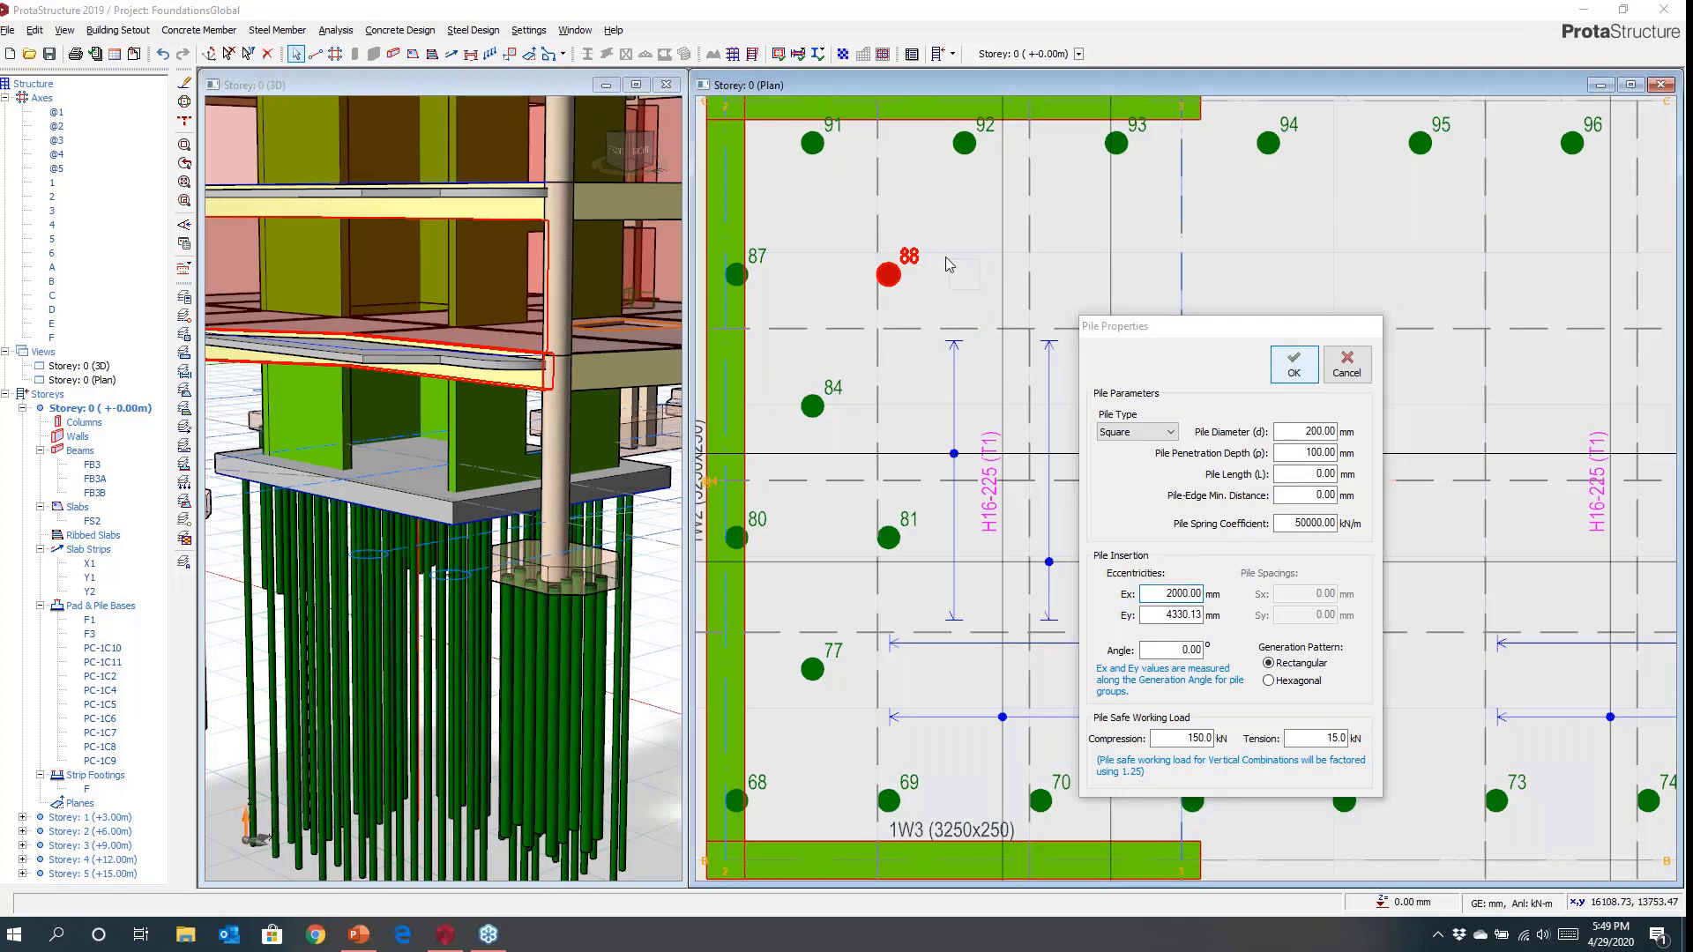
pyautogui.scroll(2, 940, 257)
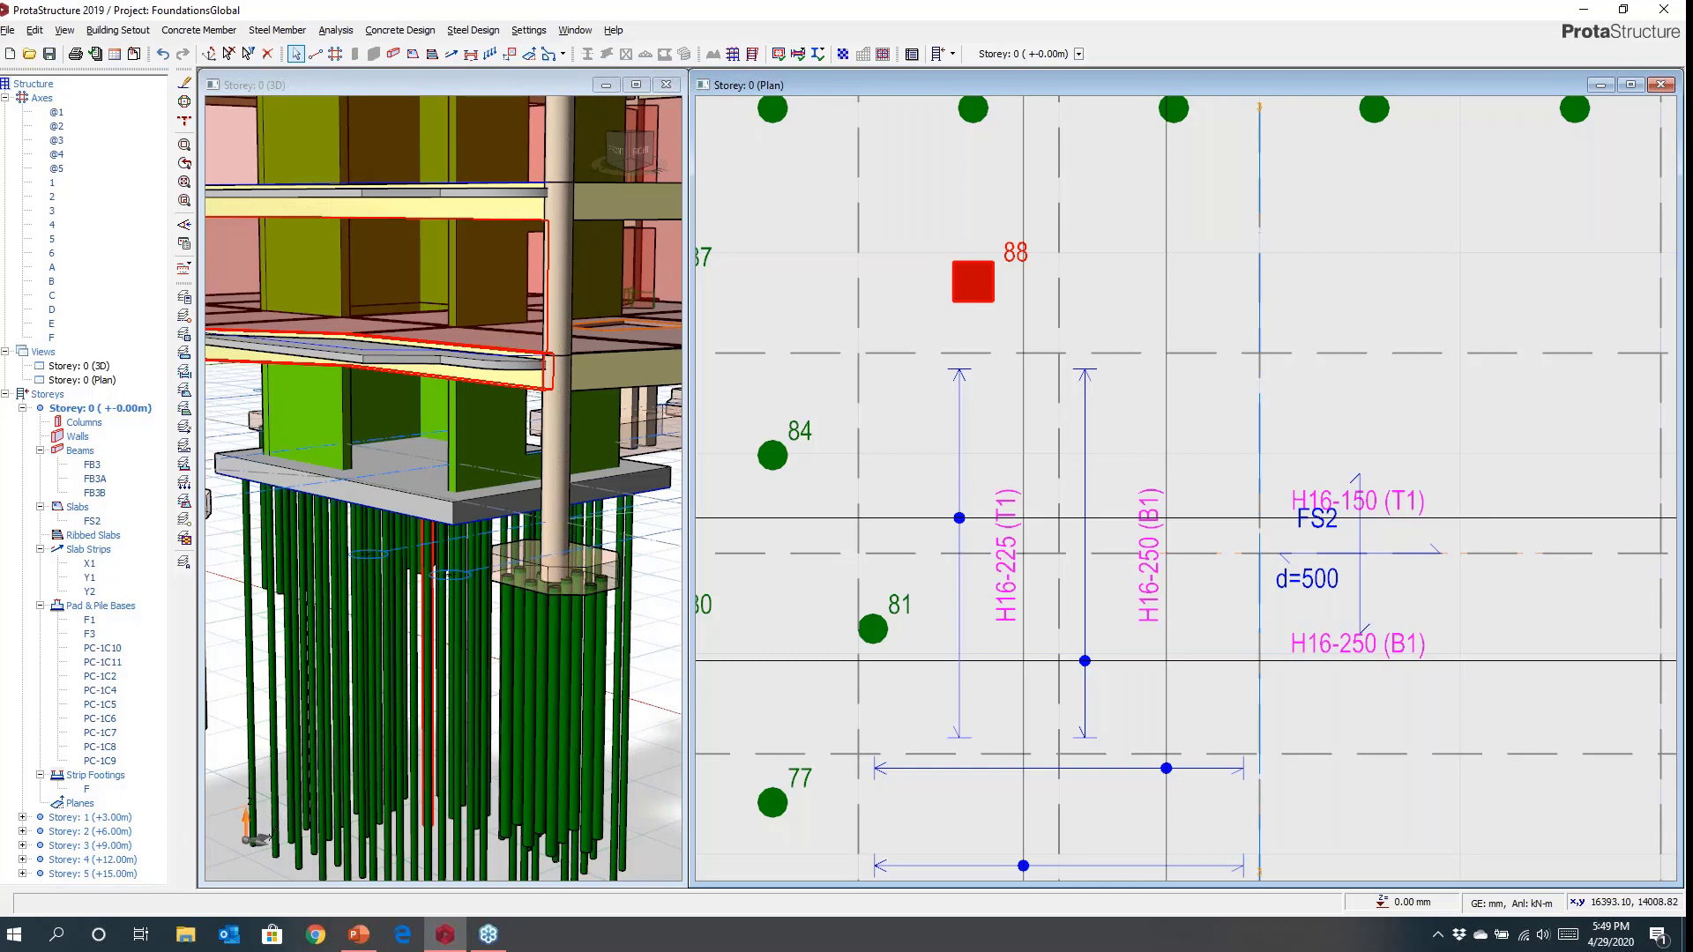
pyautogui.scroll(-5, 1002, 315)
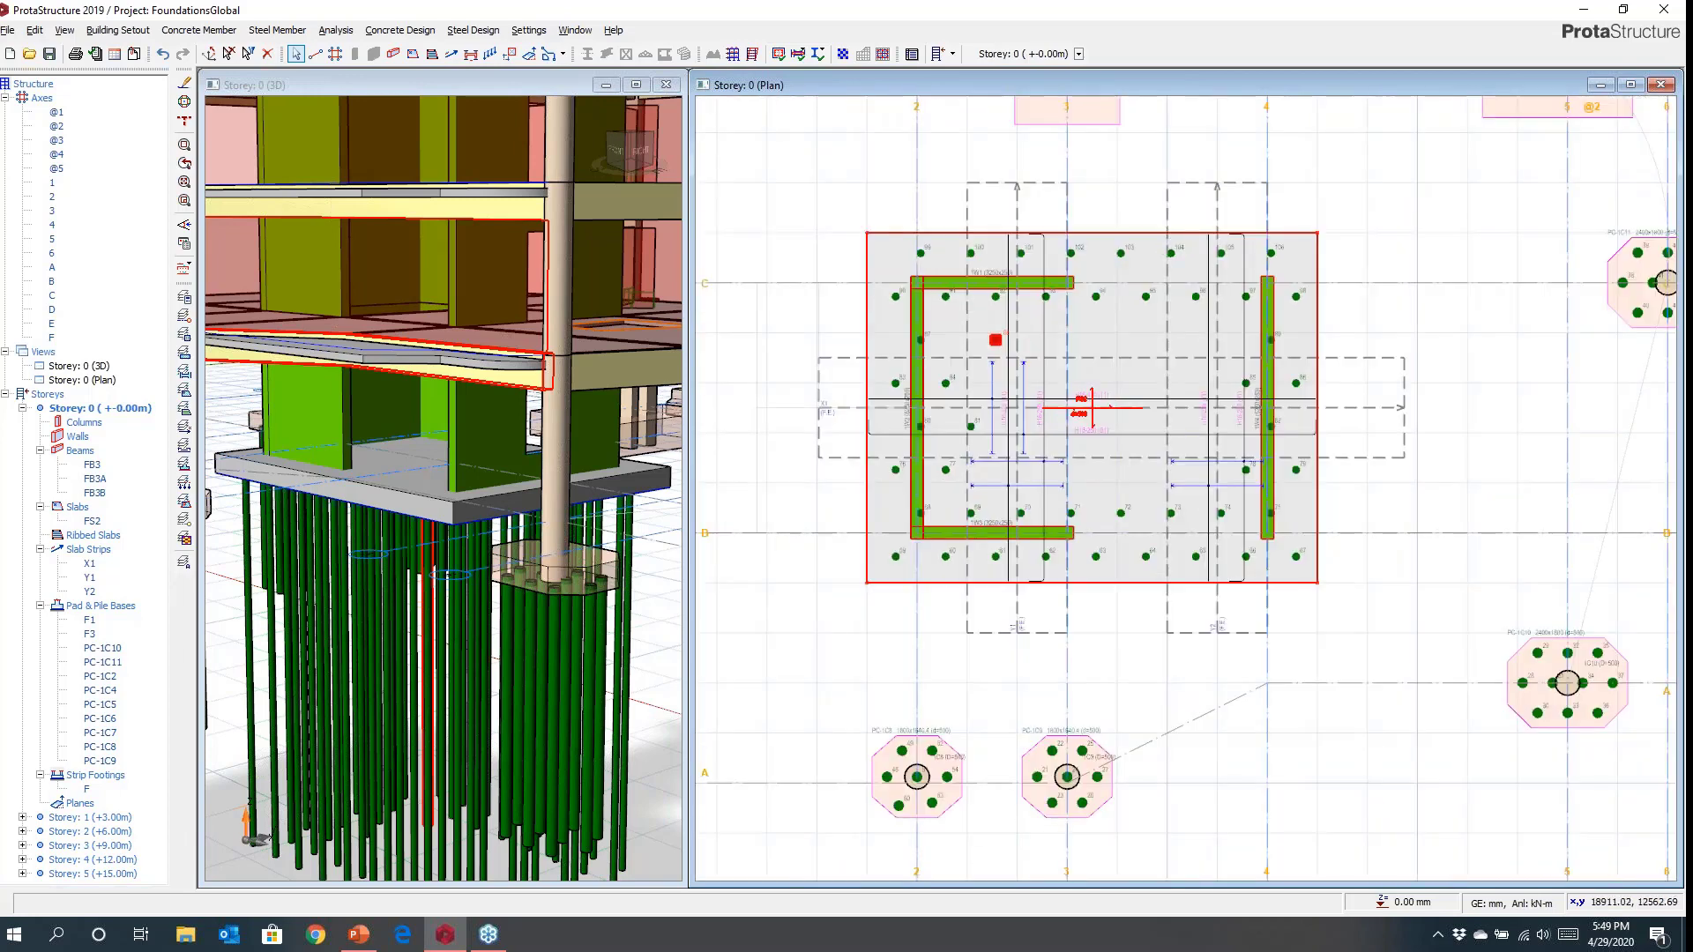
pyautogui.moveTo(1046, 418); pyautogui.dragTo(989, 441, button='middle')
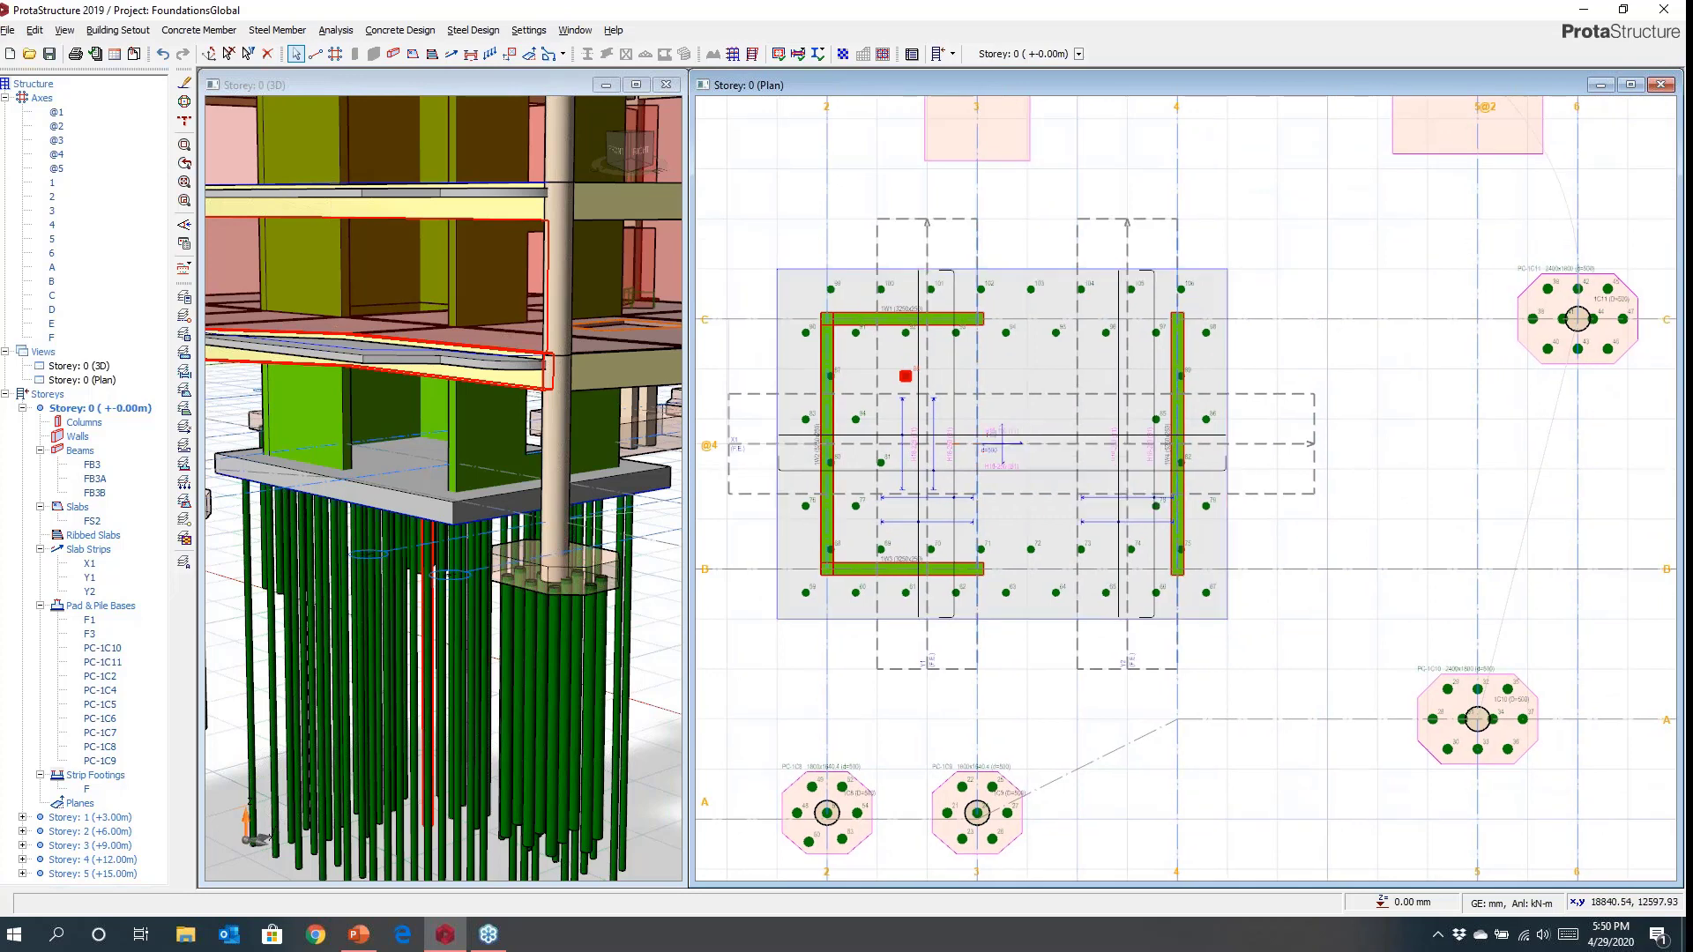
pyautogui.scroll(-3, 1002, 438)
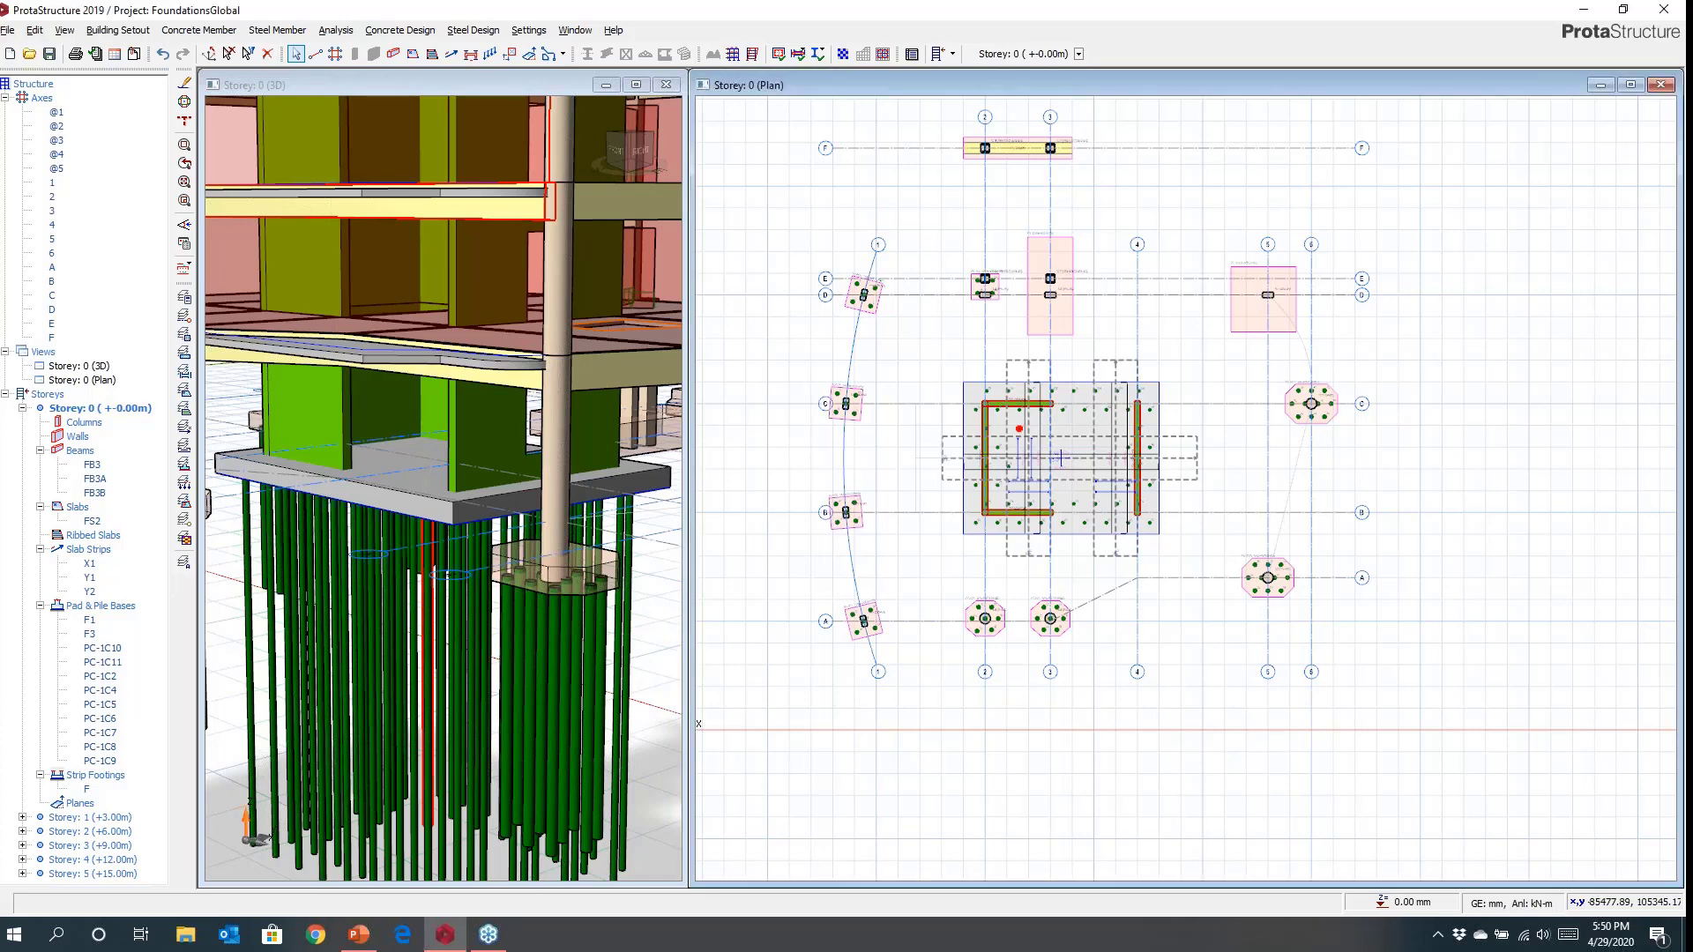
# In the Report Manager, clear the Default set and add the Pad Footing, Pile Cap, Pile Reinforcement, Foundation Beam Reinforcement and String Footing Design reports.
pyautogui.moveTo(445, 238)
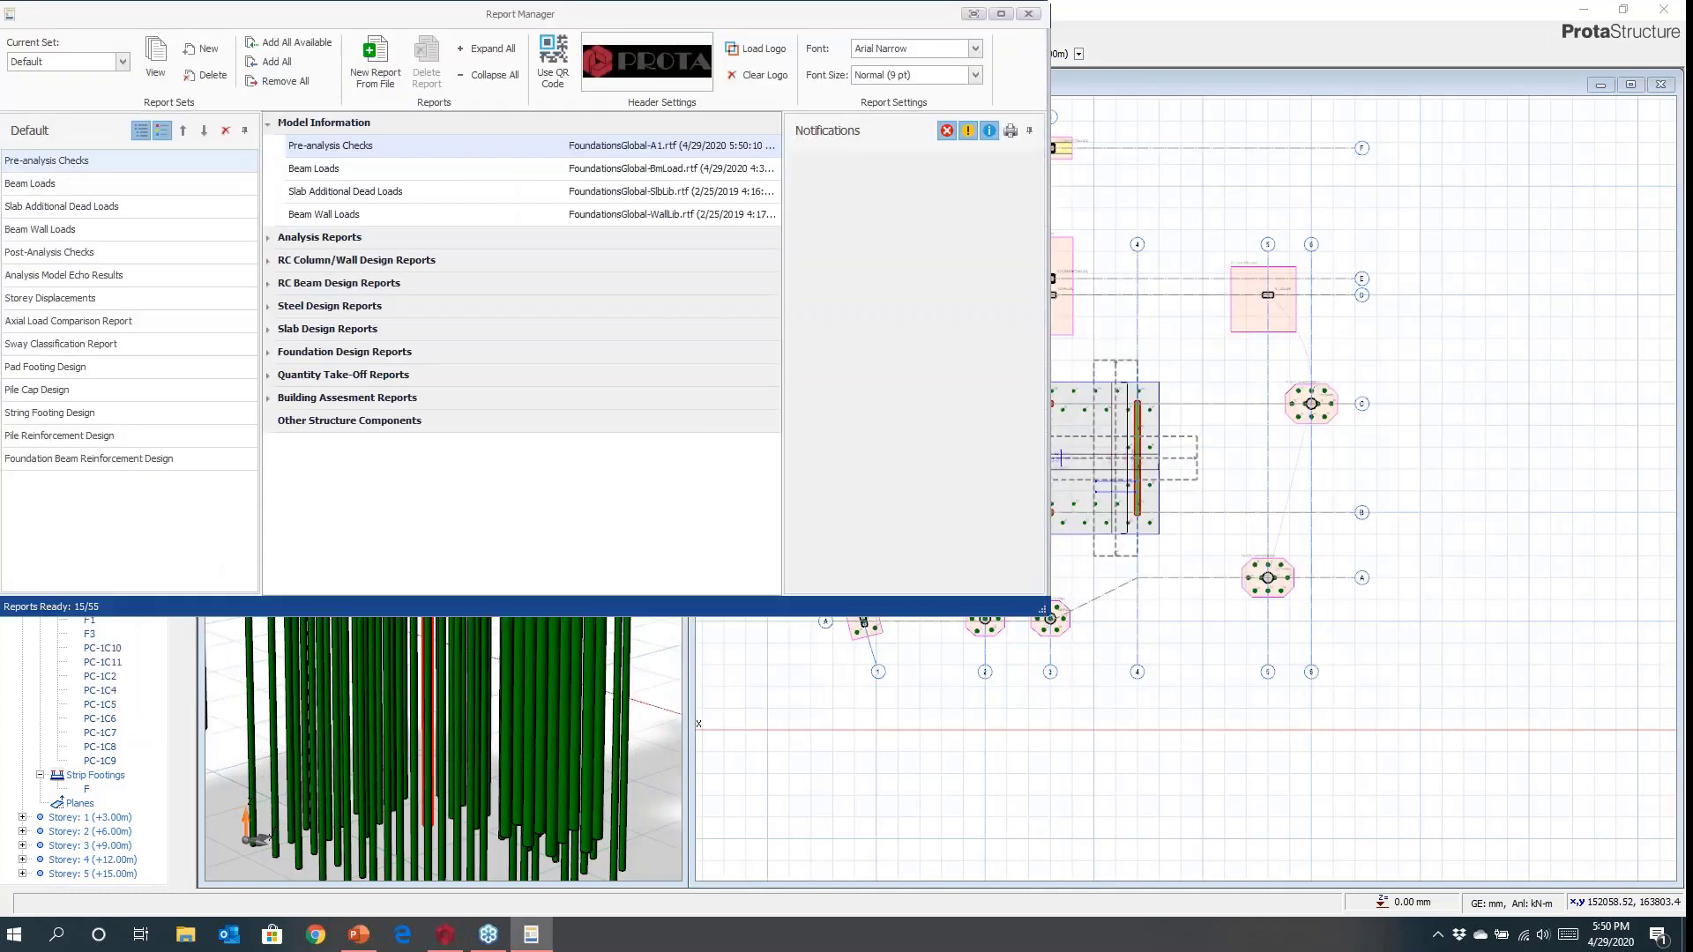
pyautogui.click(273, 81)
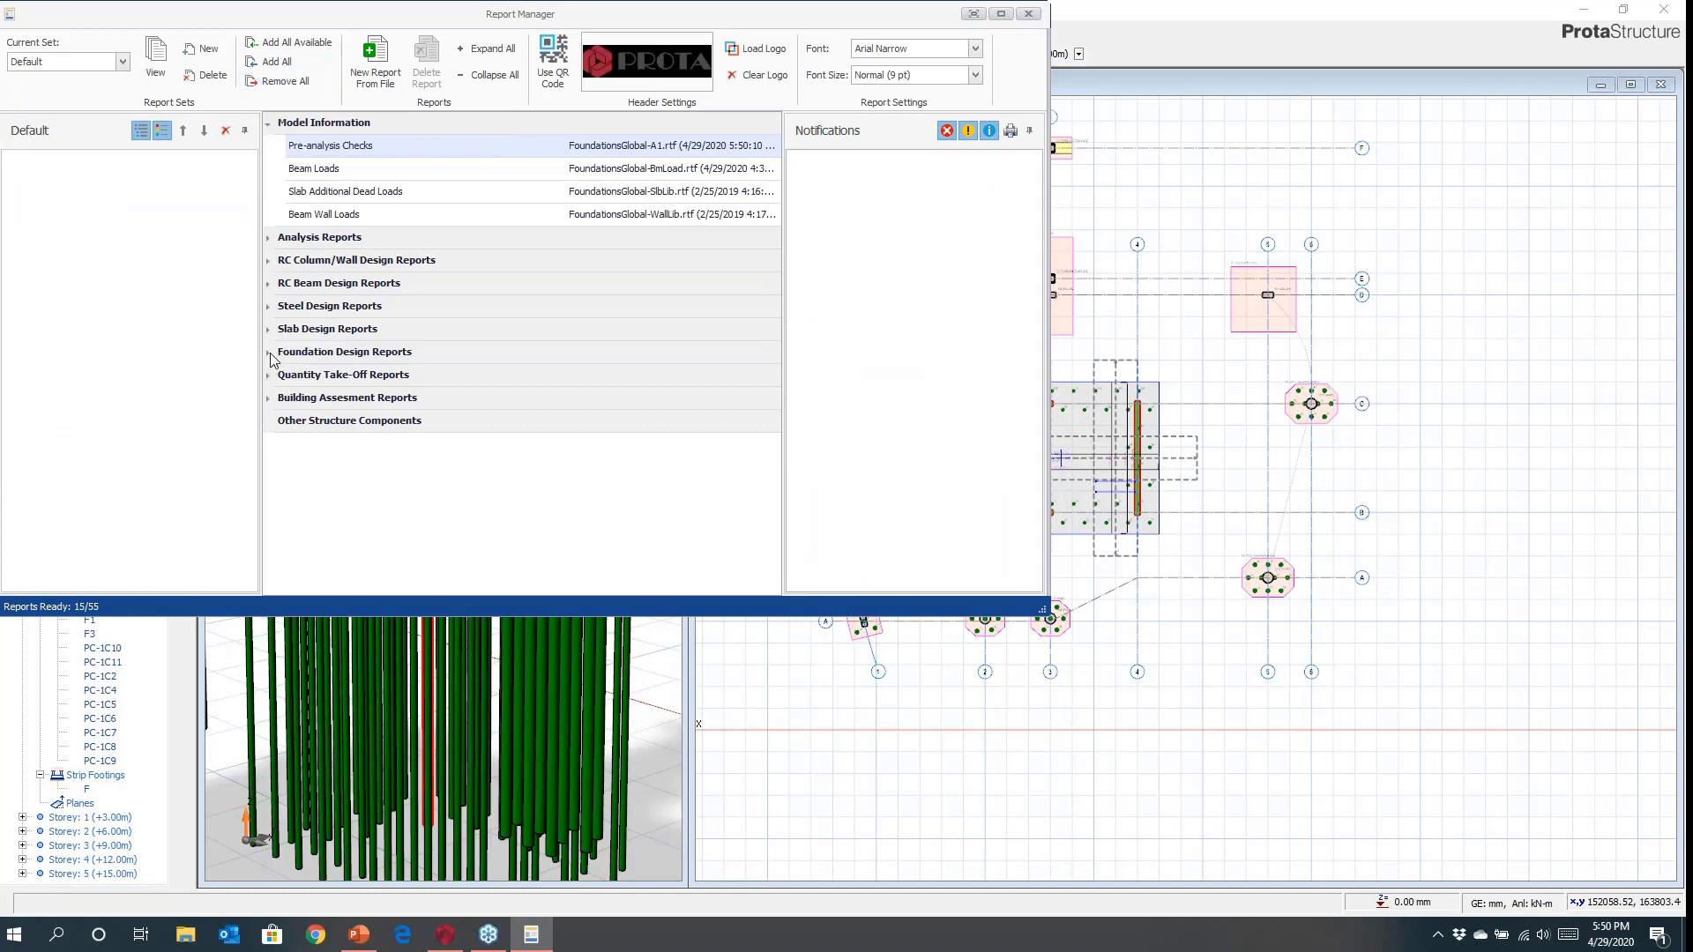
pyautogui.click(270, 354)
pyautogui.moveTo(314, 386); pyautogui.dragTo(66, 220)
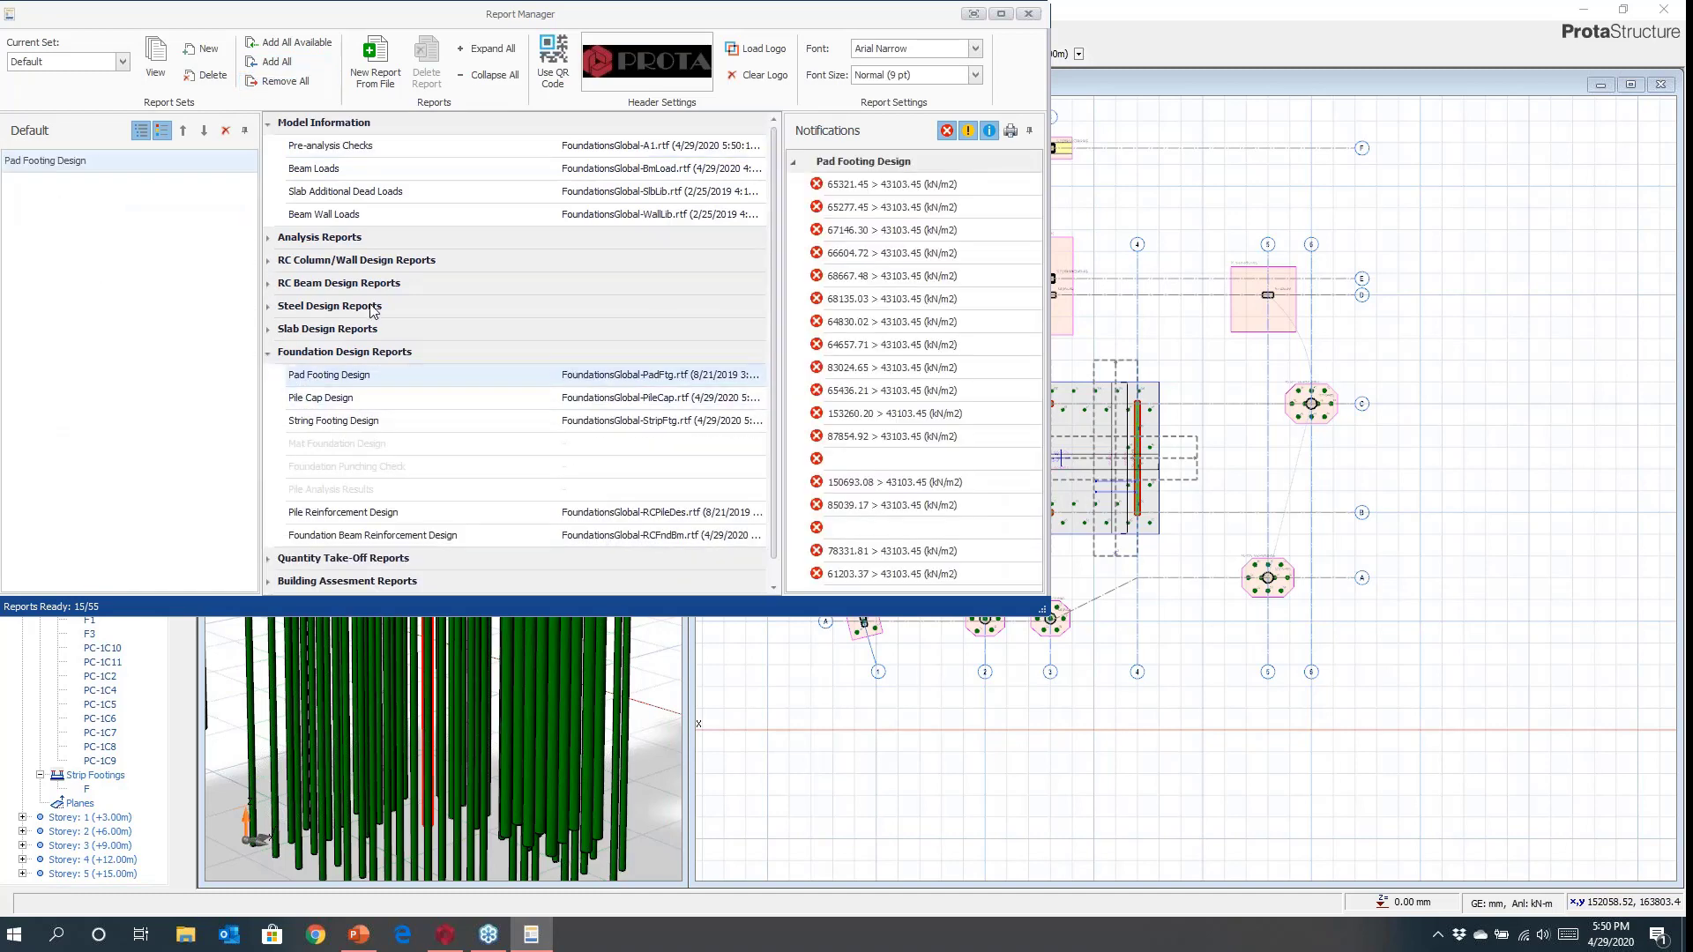
pyautogui.click(947, 130)
pyautogui.moveTo(314, 403); pyautogui.dragTo(56, 212)
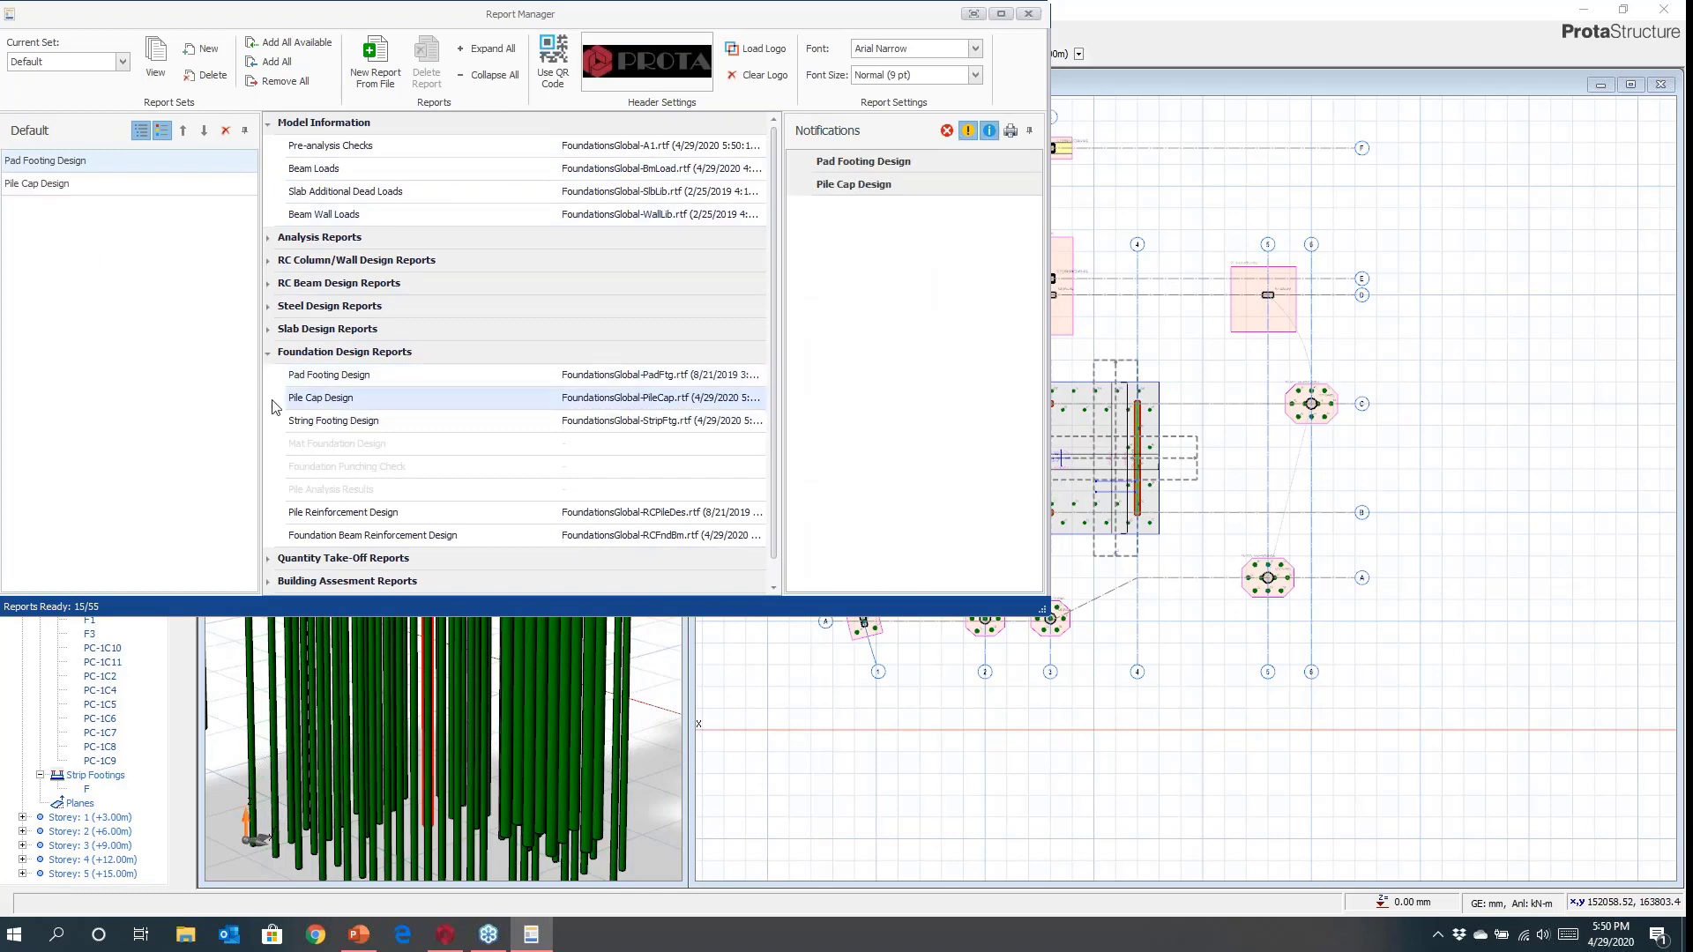
pyautogui.moveTo(332, 520); pyautogui.dragTo(58, 247)
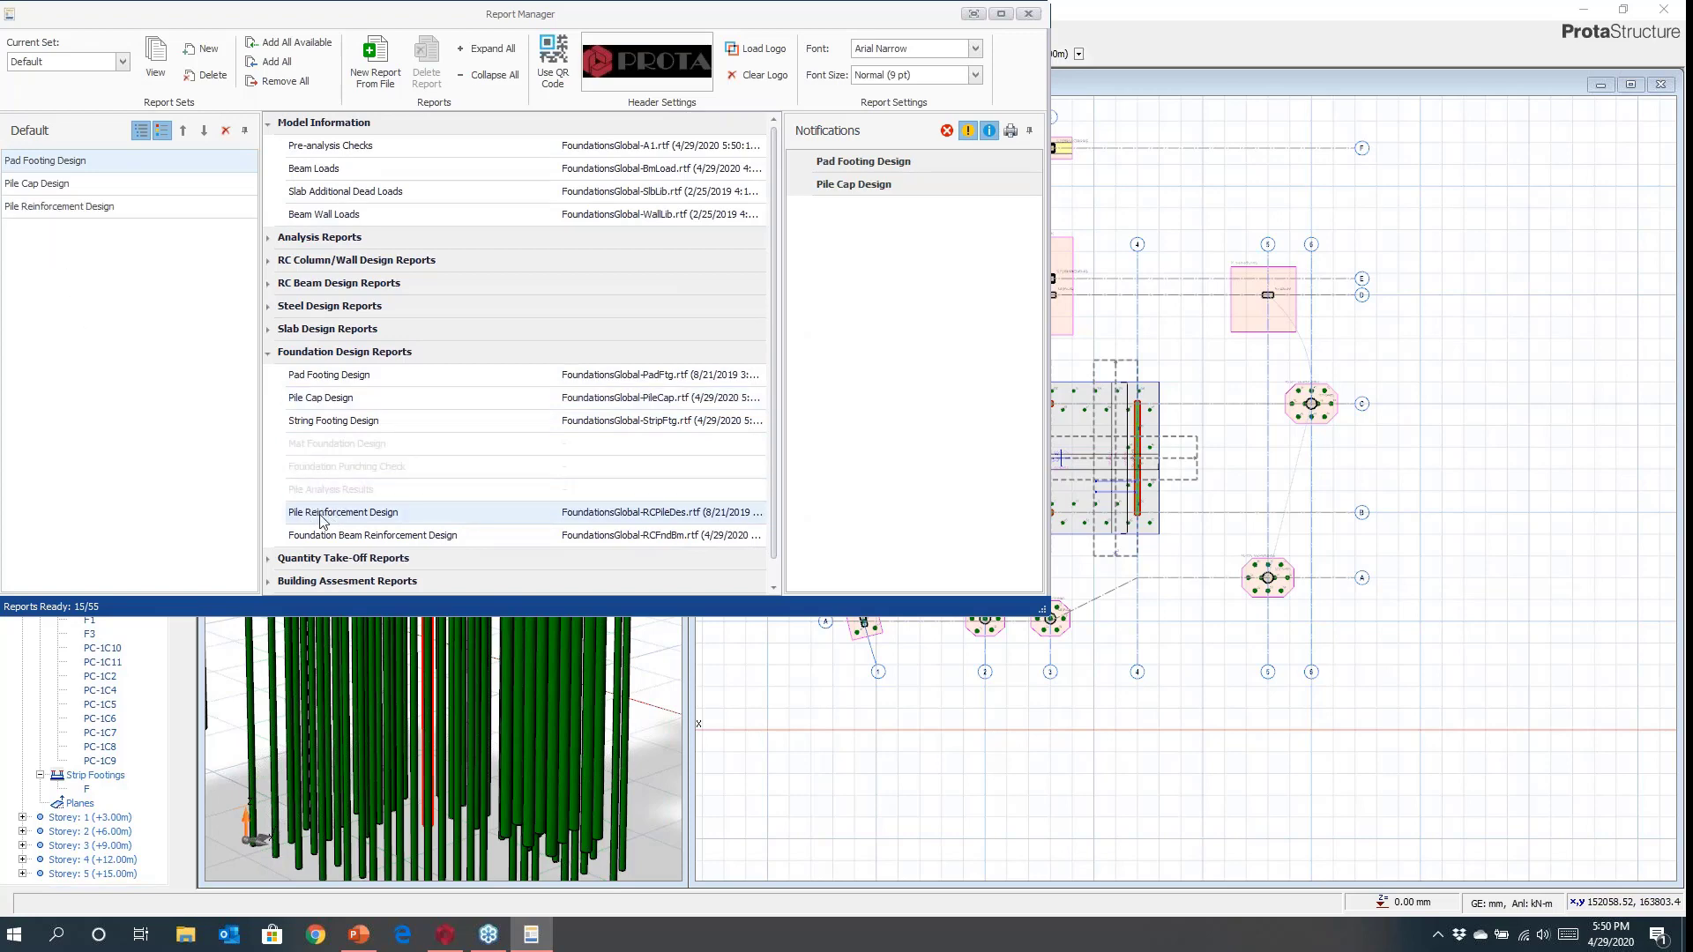
pyautogui.moveTo(336, 542); pyautogui.dragTo(44, 269)
pyautogui.moveTo(328, 415); pyautogui.dragTo(29, 241)
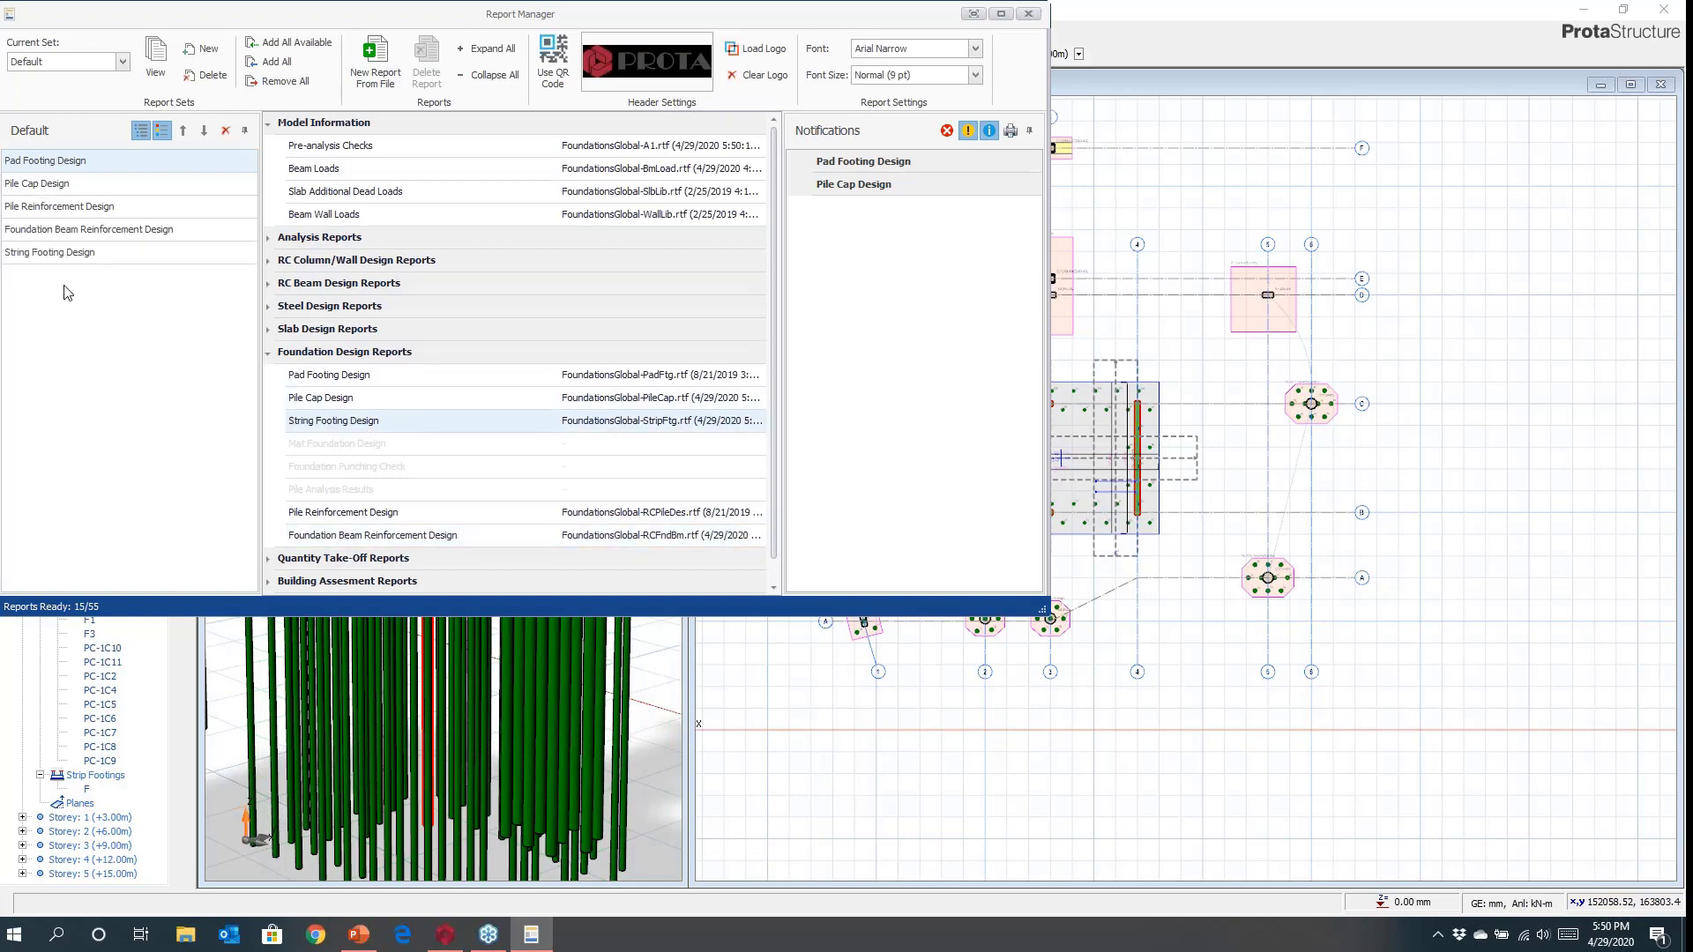
pyautogui.click(162, 132)
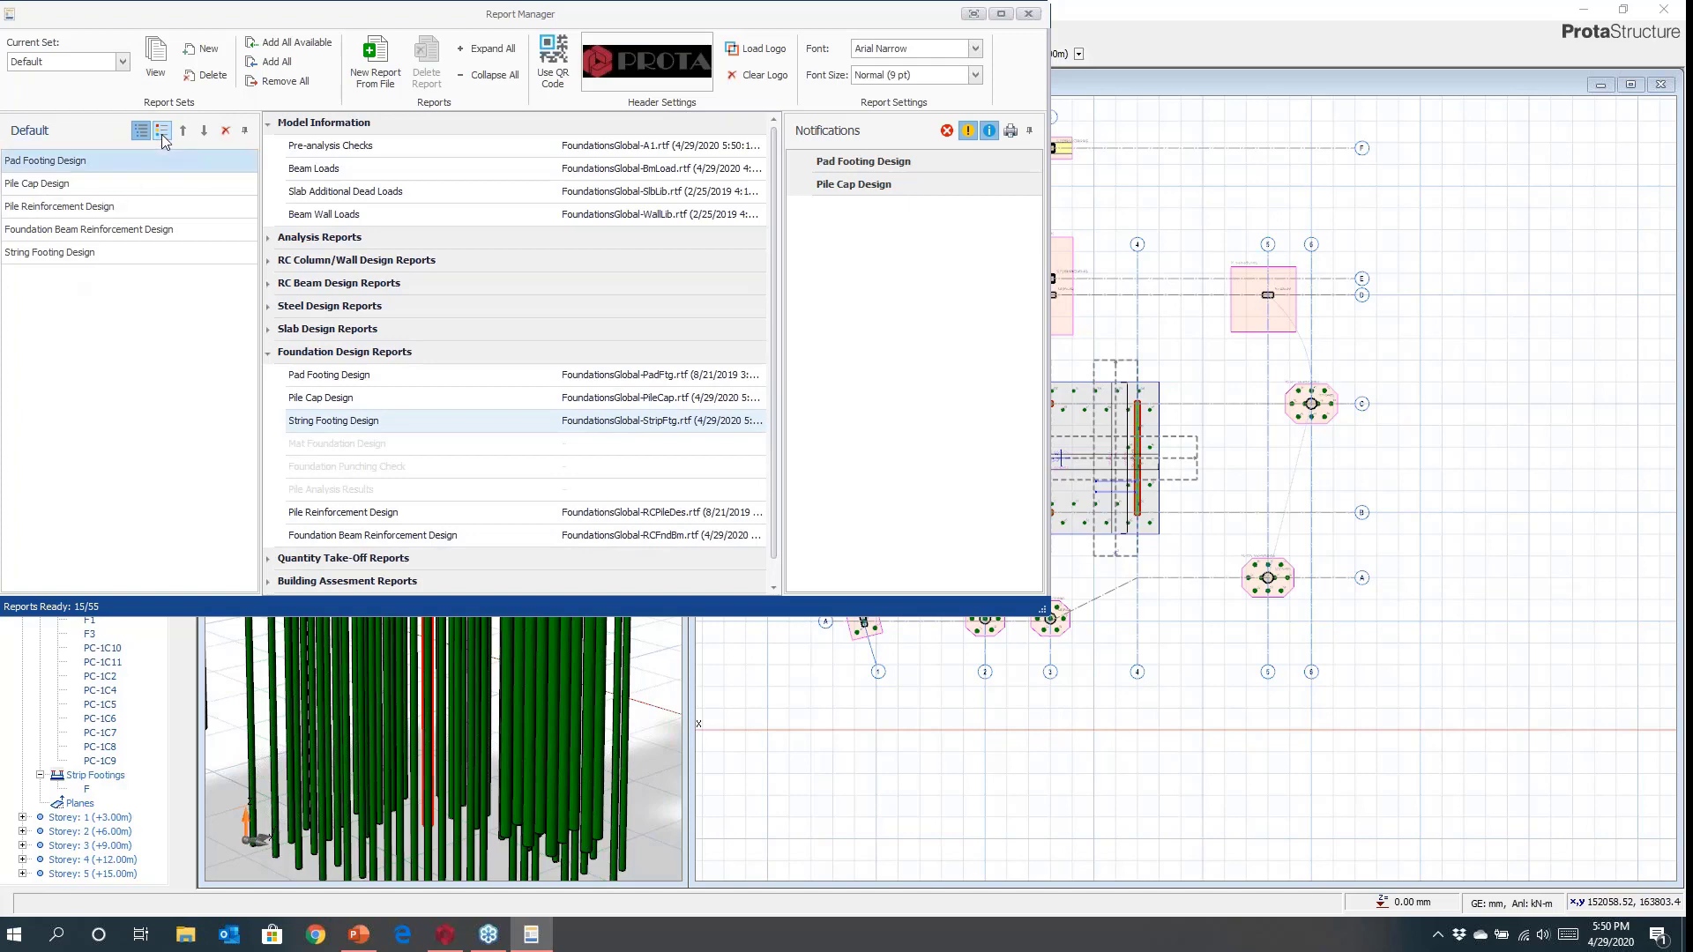
# View the compiled report and examine the PC-1C8 pile cap, the F1 and F3 pad footings and the foundation beam reinforcement through its headings.
pyautogui.click(153, 62)
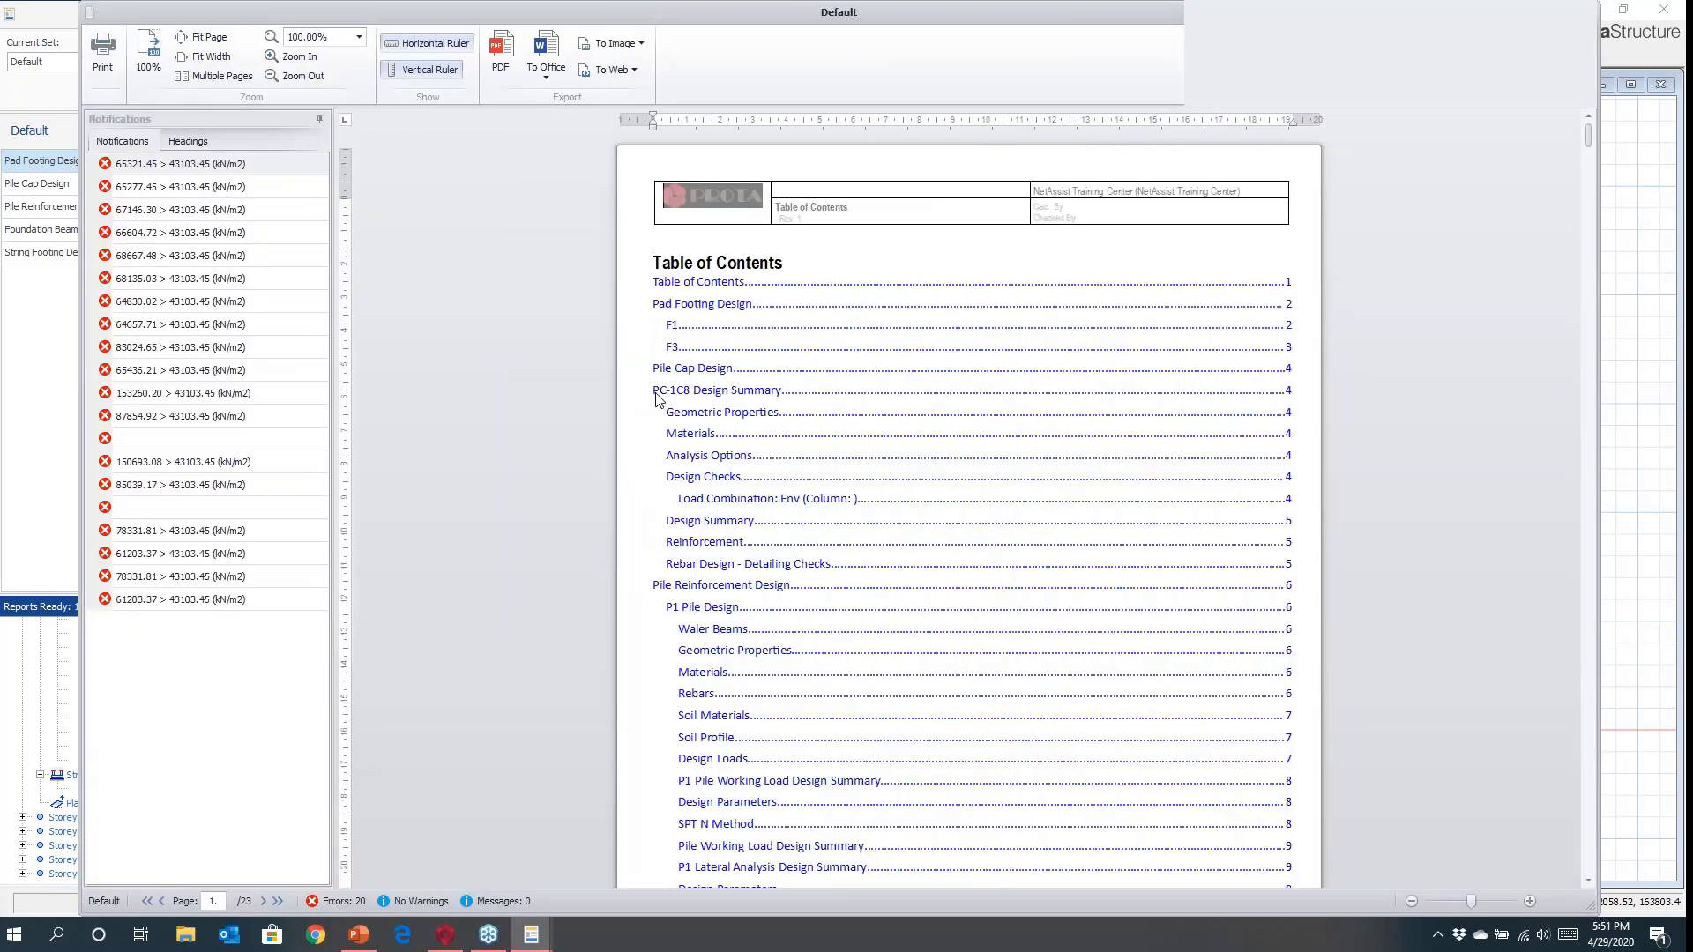
pyautogui.click(212, 137)
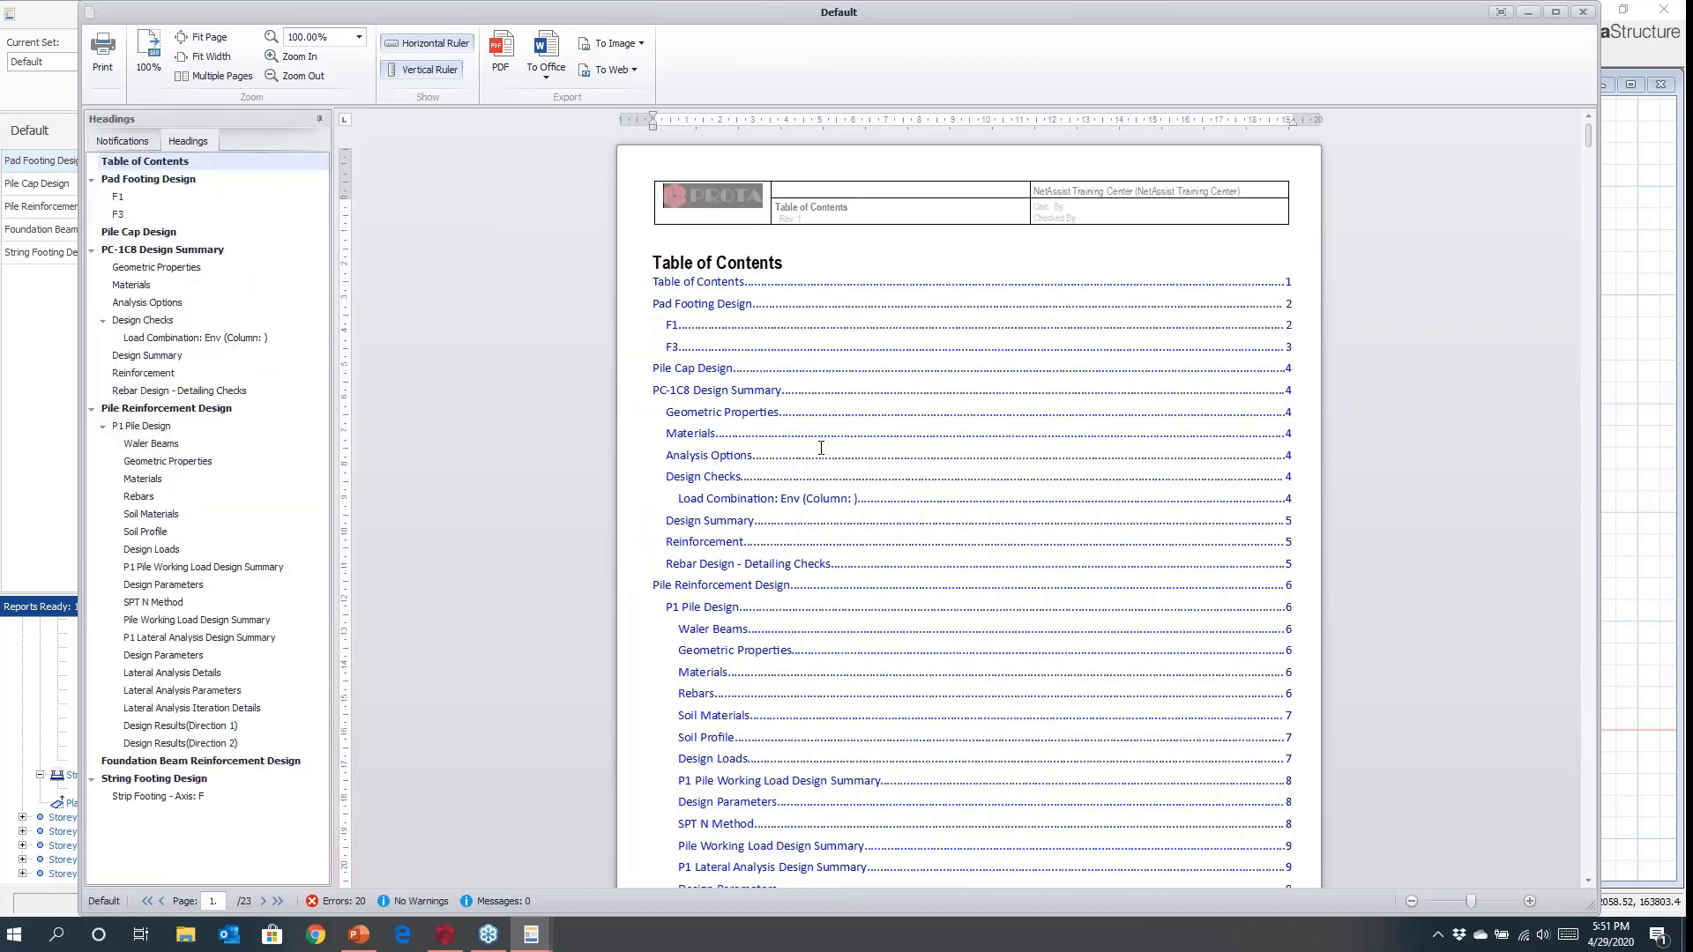
pyautogui.scroll(-15, 821, 448)
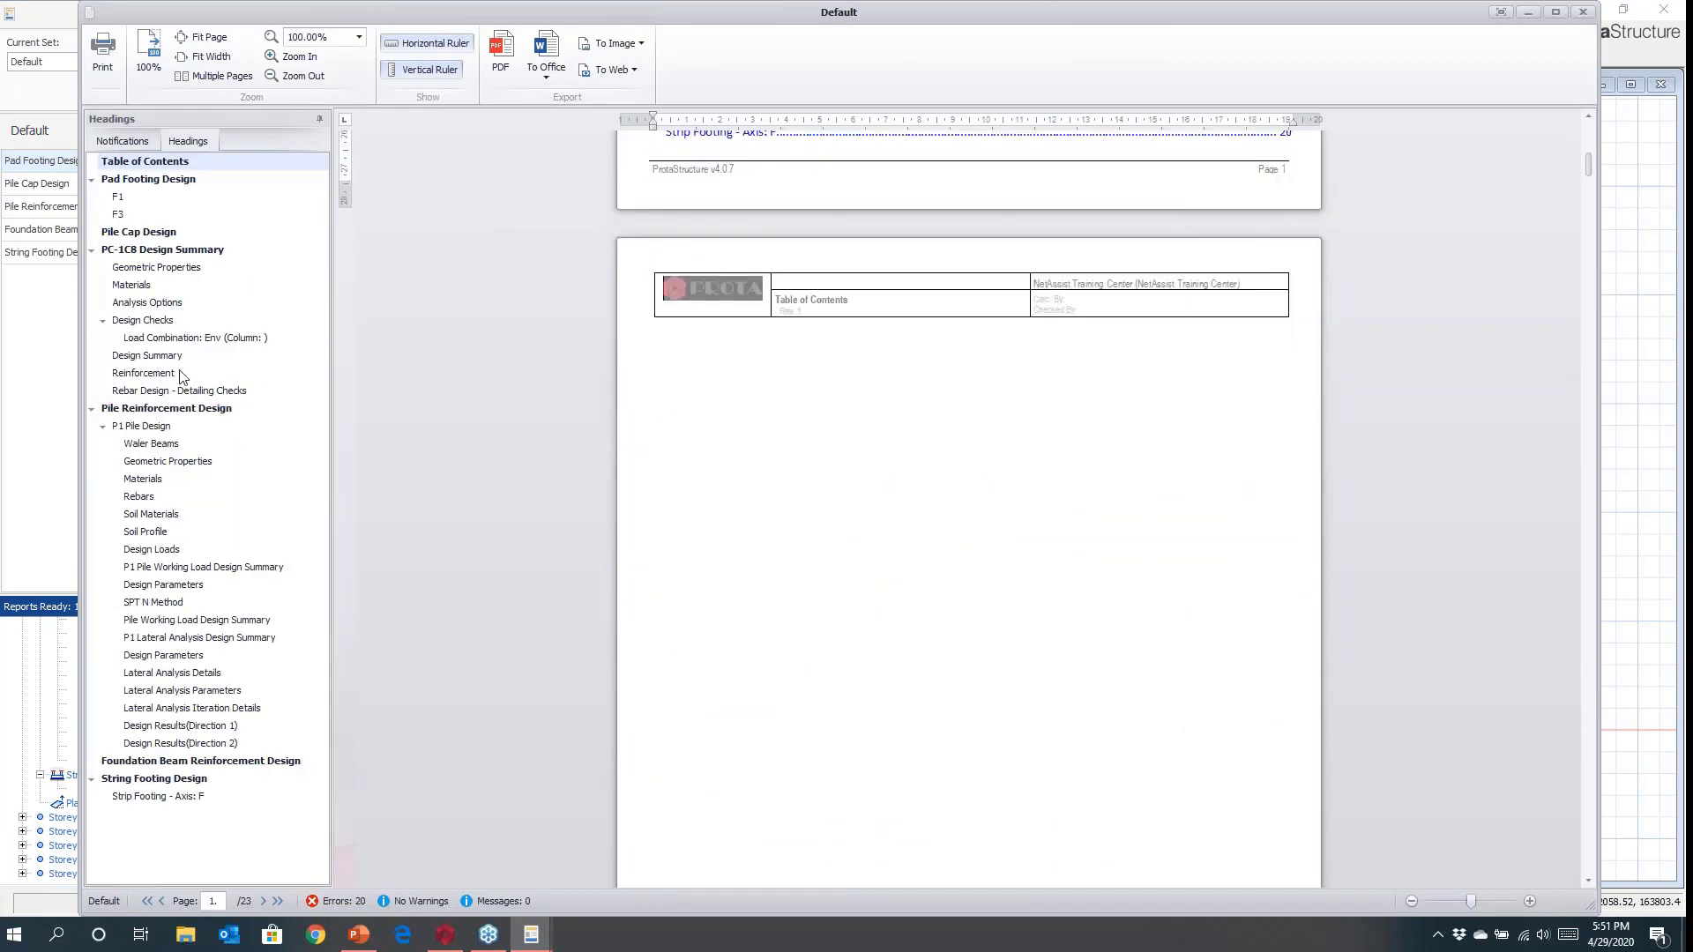
pyautogui.click(133, 267)
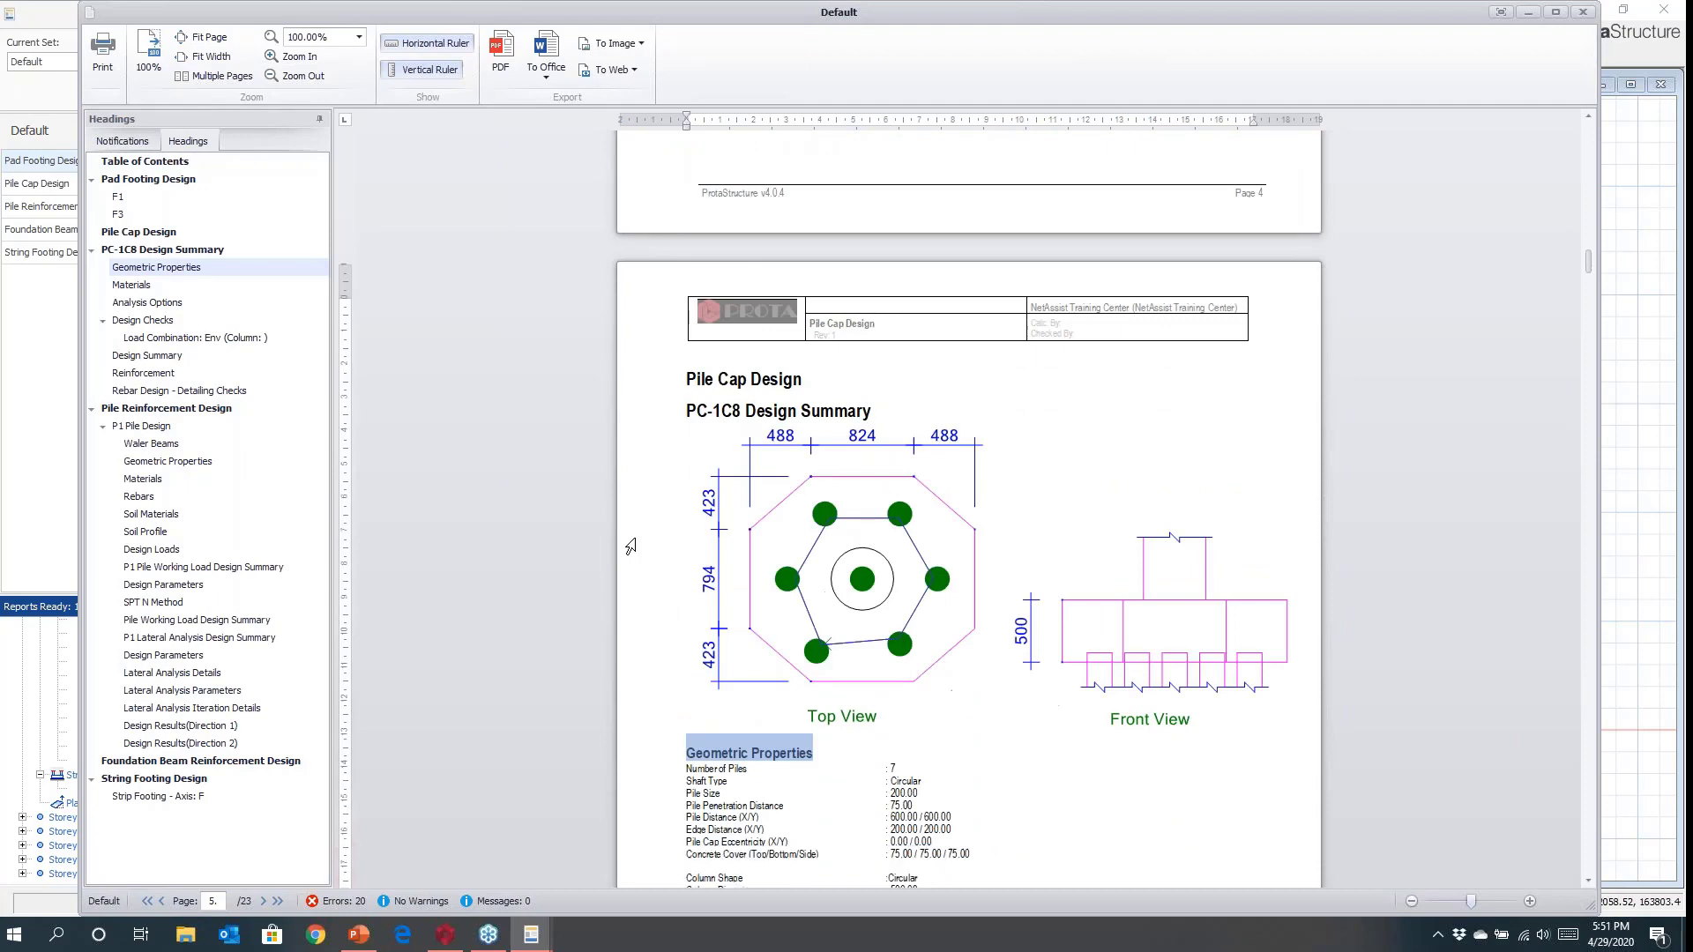
pyautogui.click(118, 212)
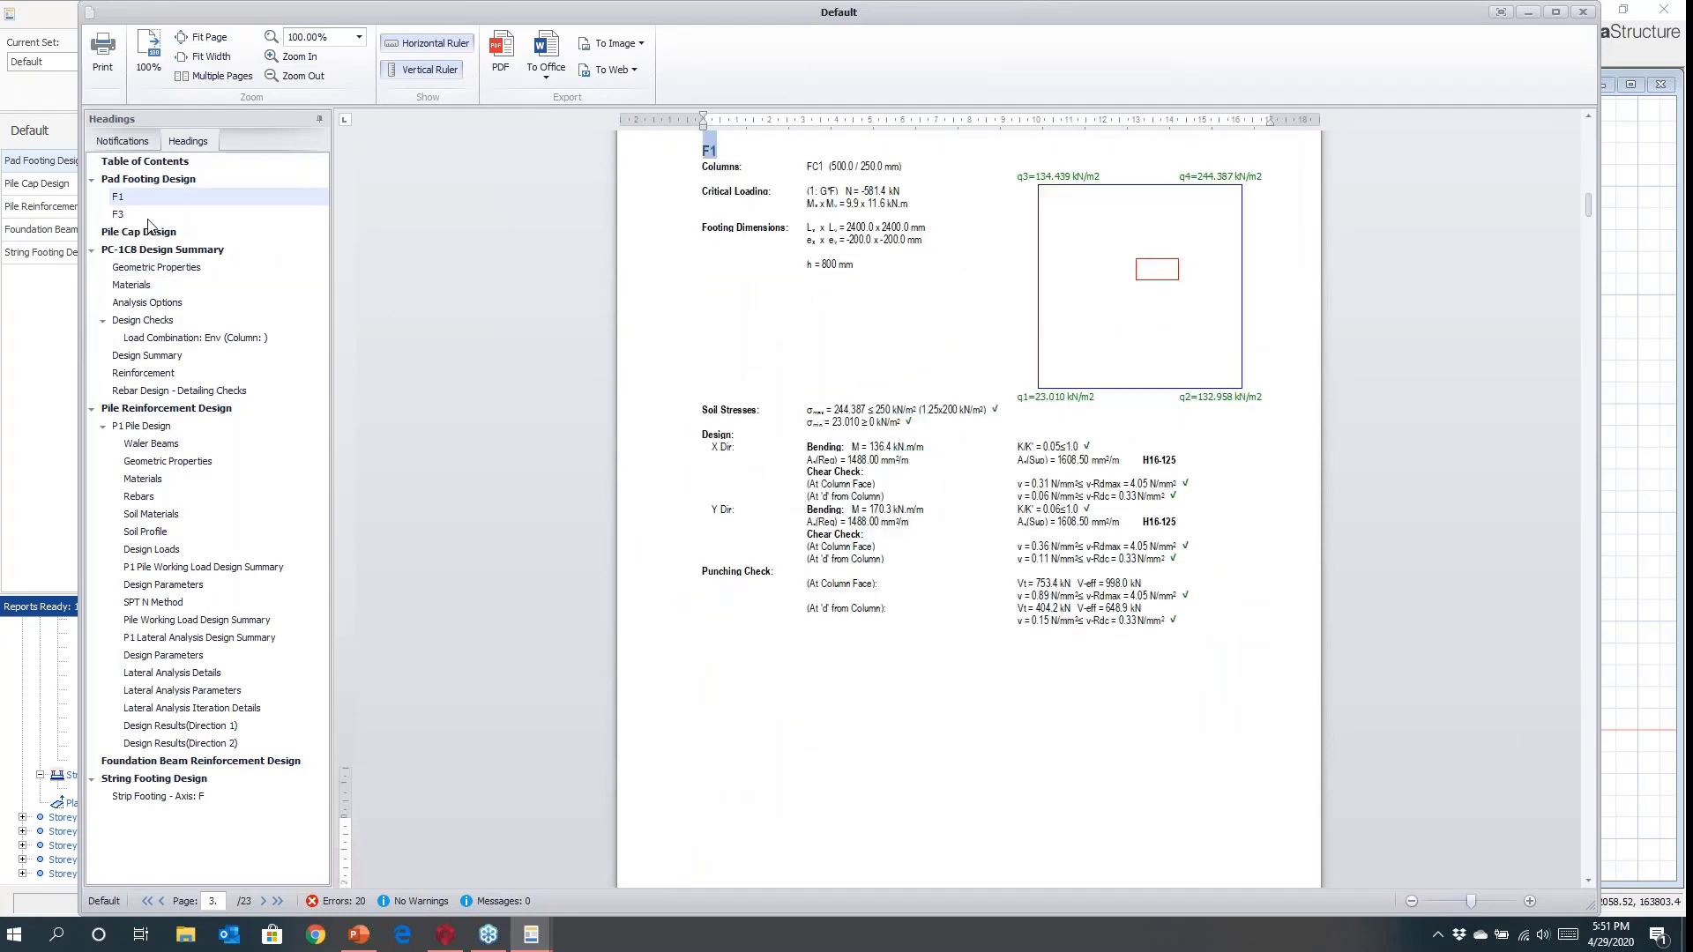
pyautogui.scroll(-10, 744, 578)
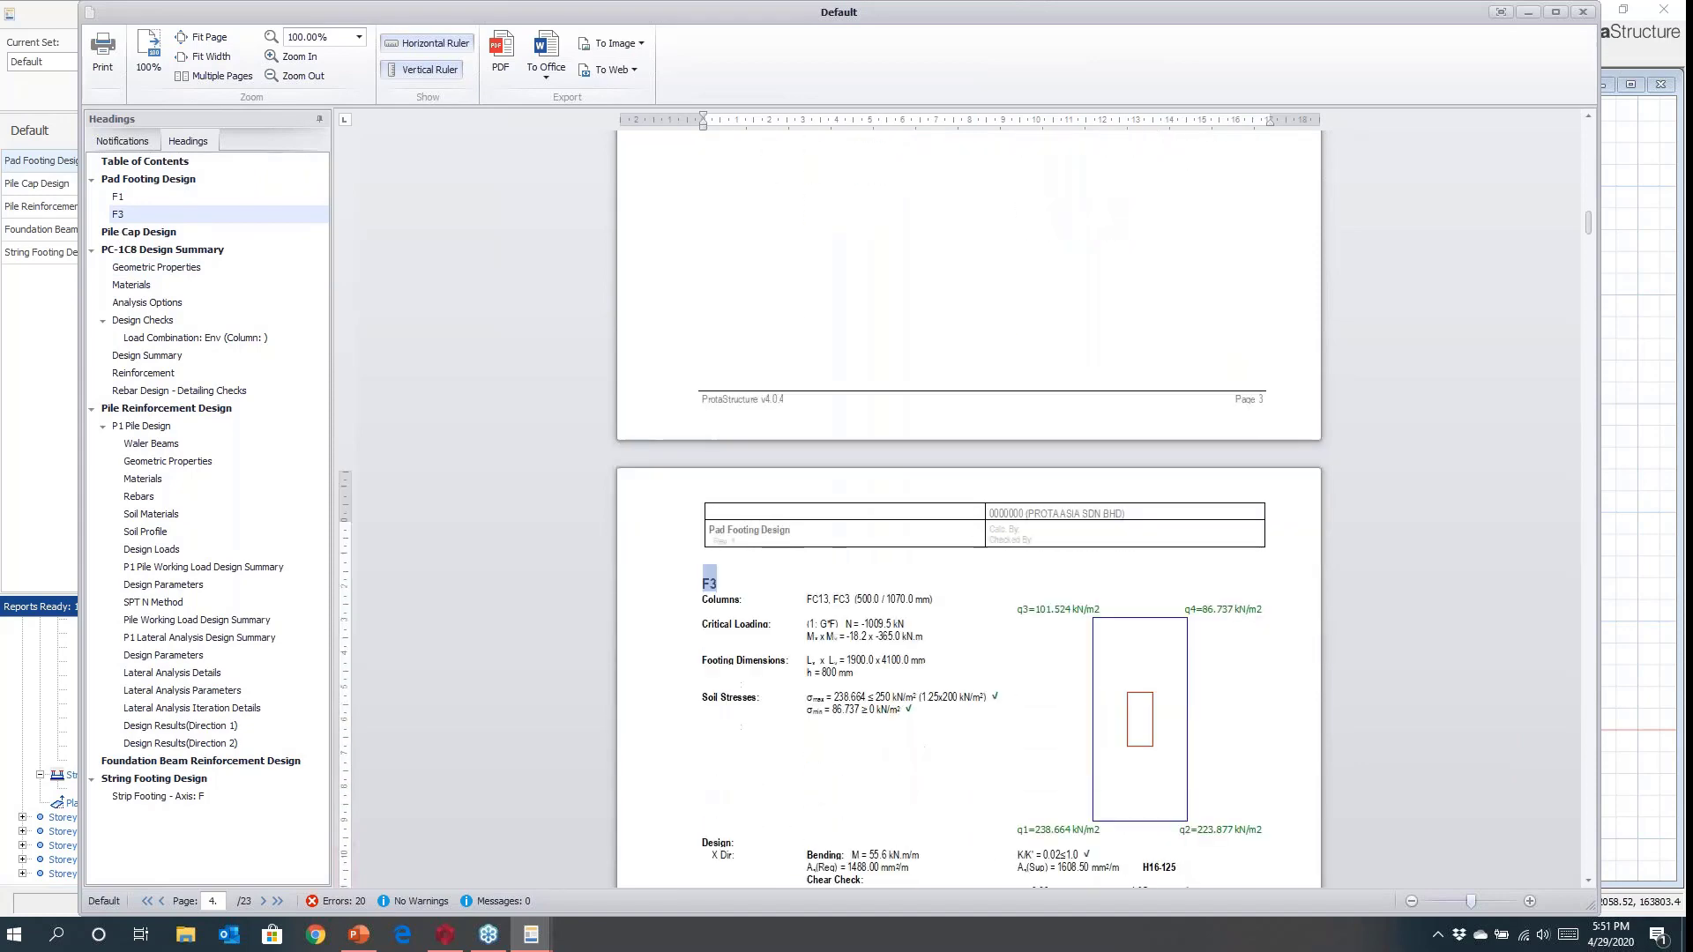
pyautogui.click(154, 763)
pyautogui.scroll(-10, 948, 561)
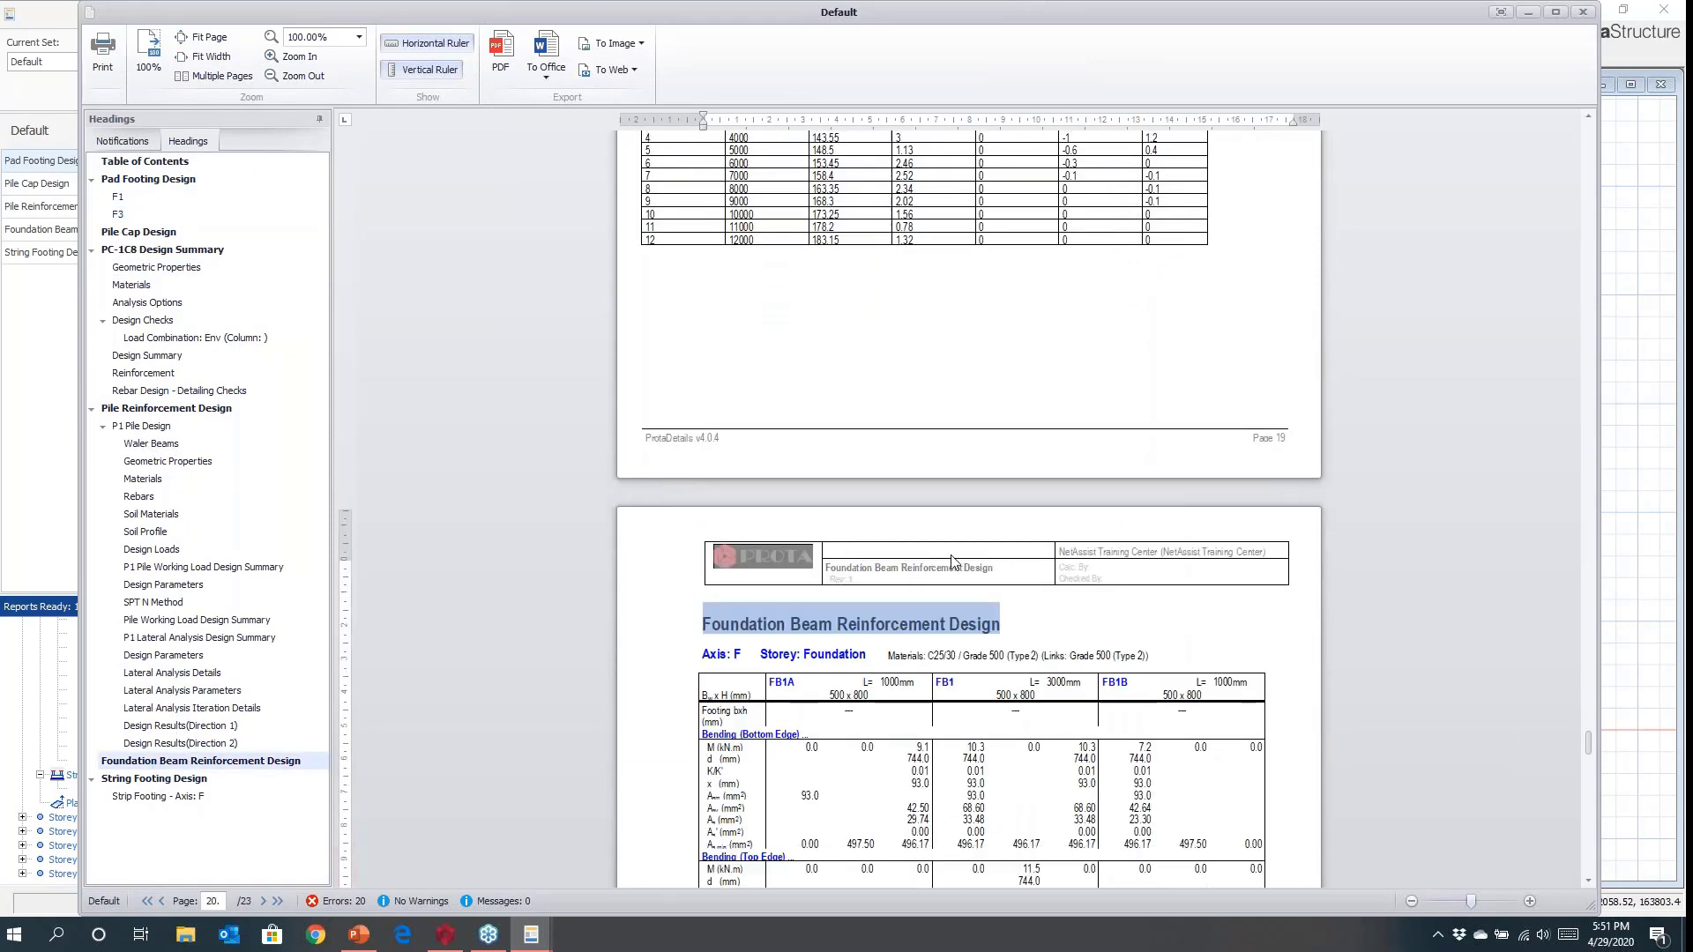
# Examine the foundation beam, String Footing and P1 Pile Design sections of the report, and close the report and the Report Manager.
pyautogui.scroll(-14, 953, 562)
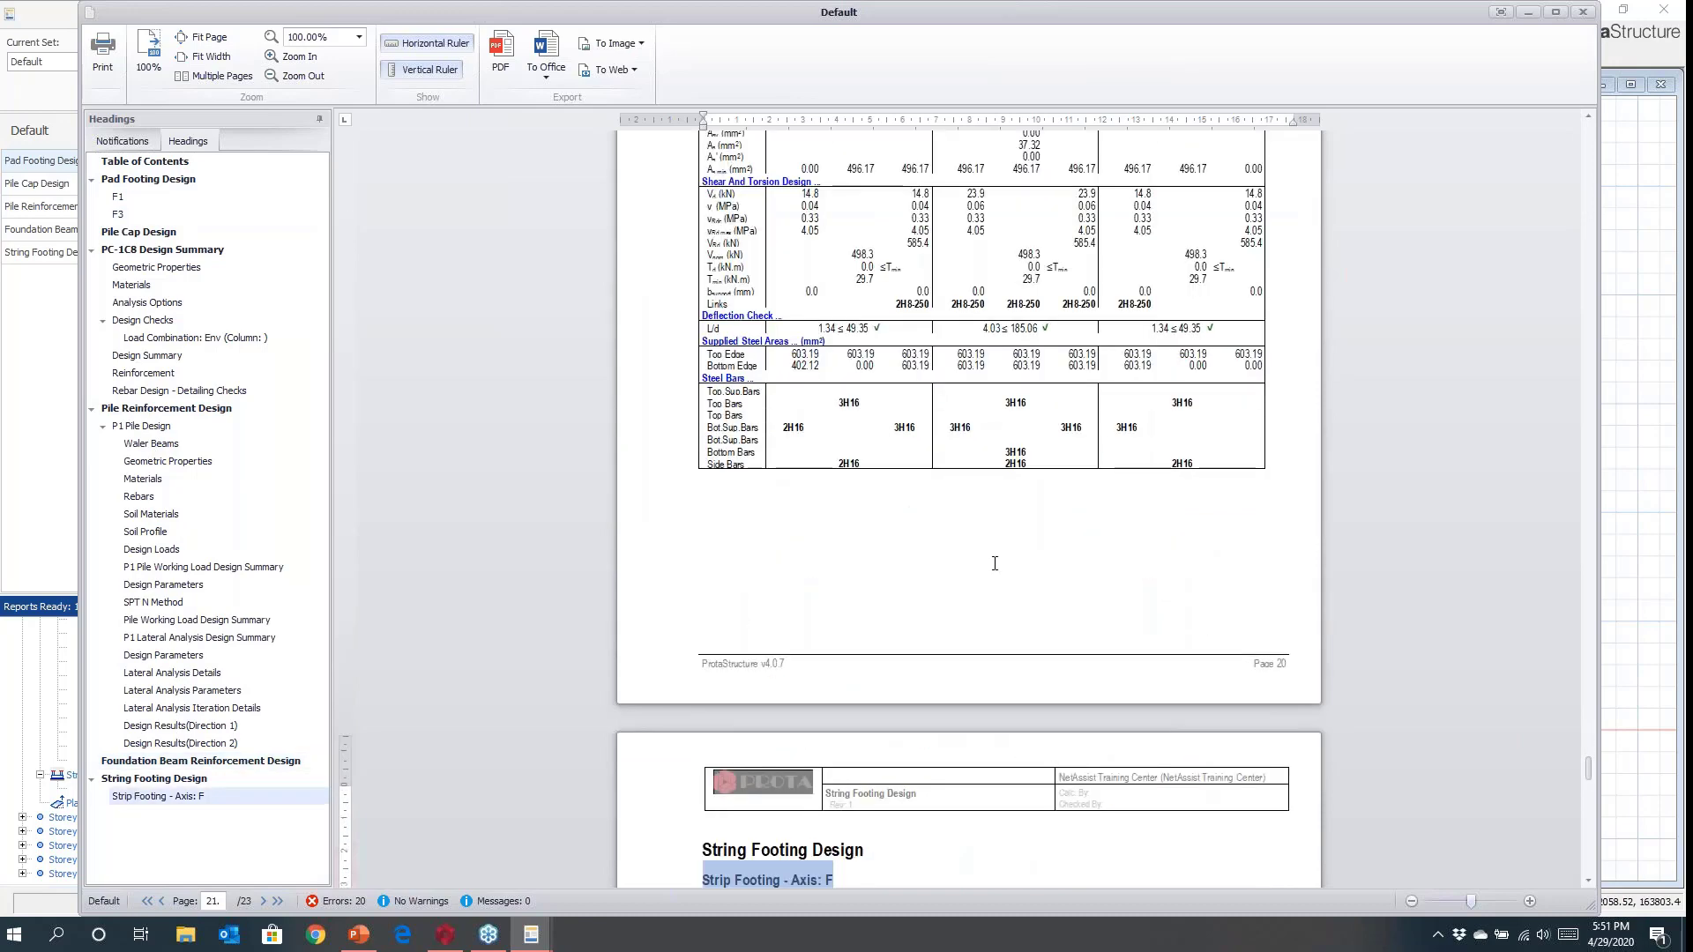
pyautogui.scroll(-20, 985, 568)
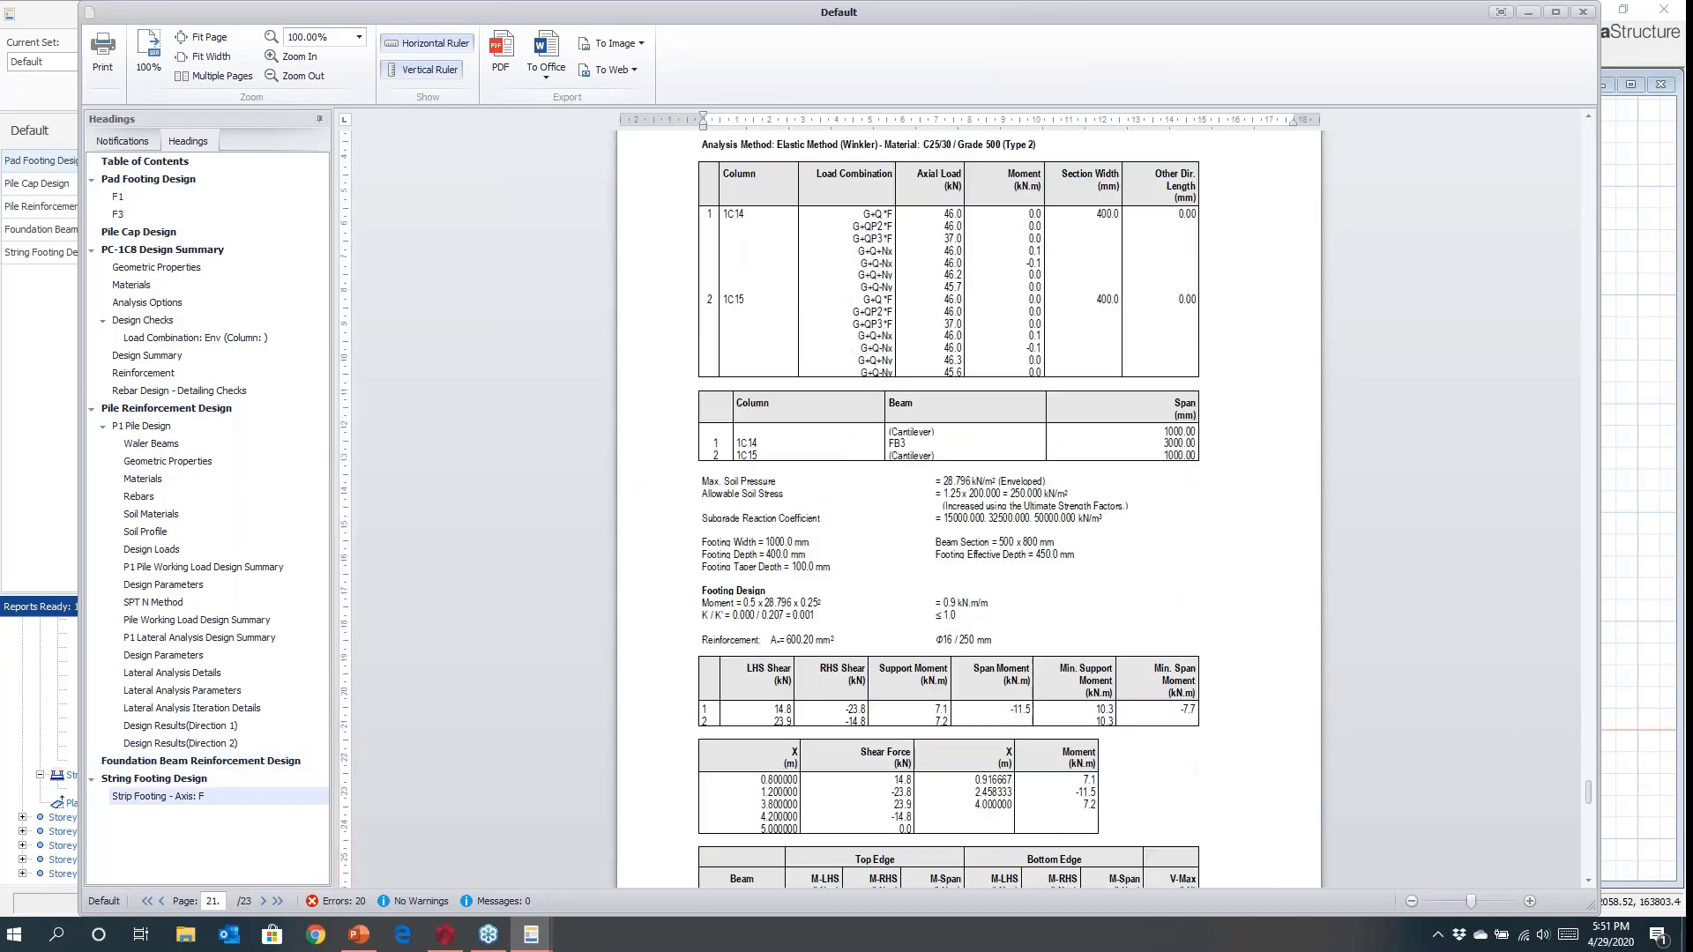
pyautogui.scroll(-4, 968, 508)
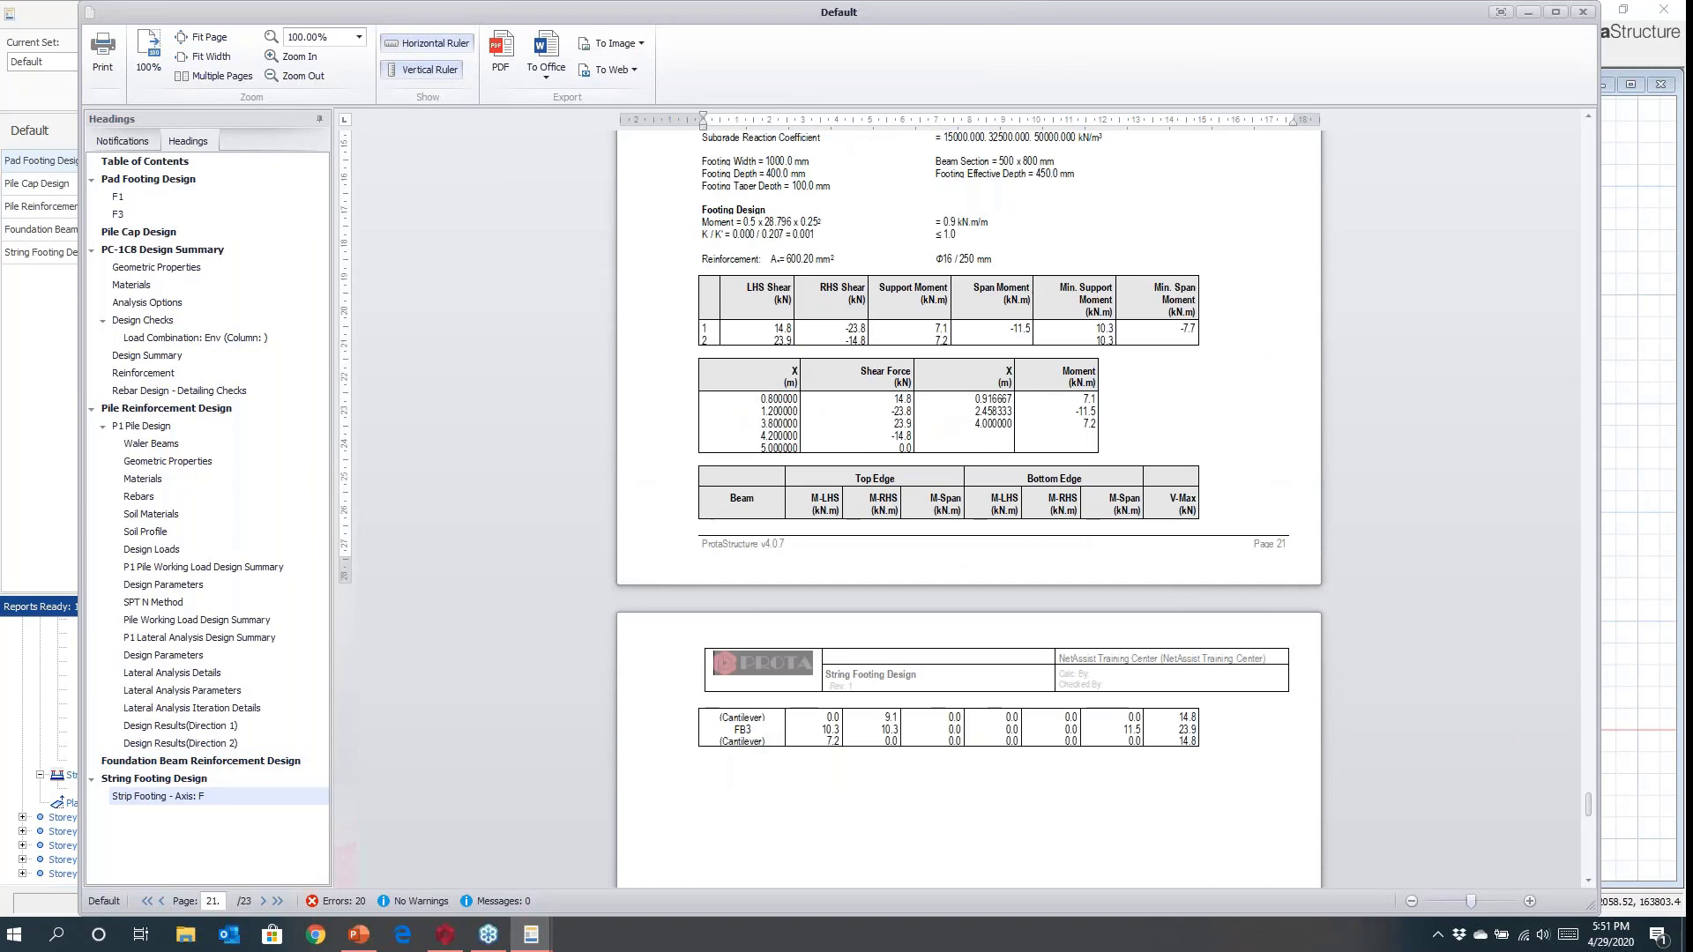
pyautogui.click(141, 426)
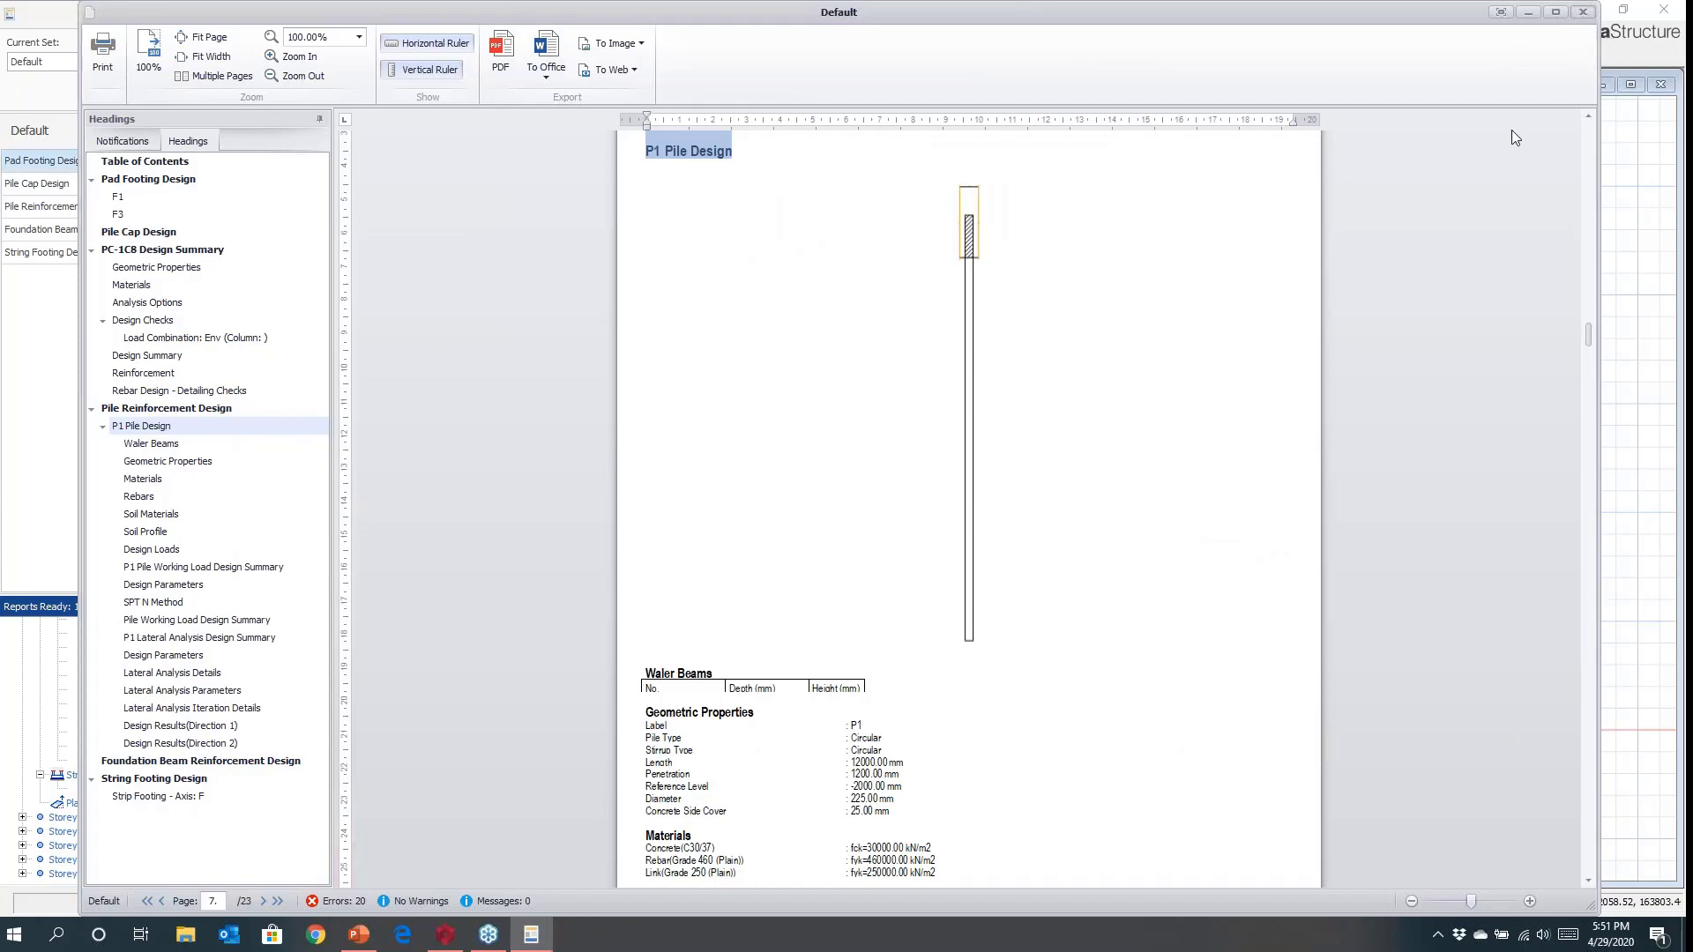
pyautogui.click(1585, 13)
pyautogui.click(1029, 14)
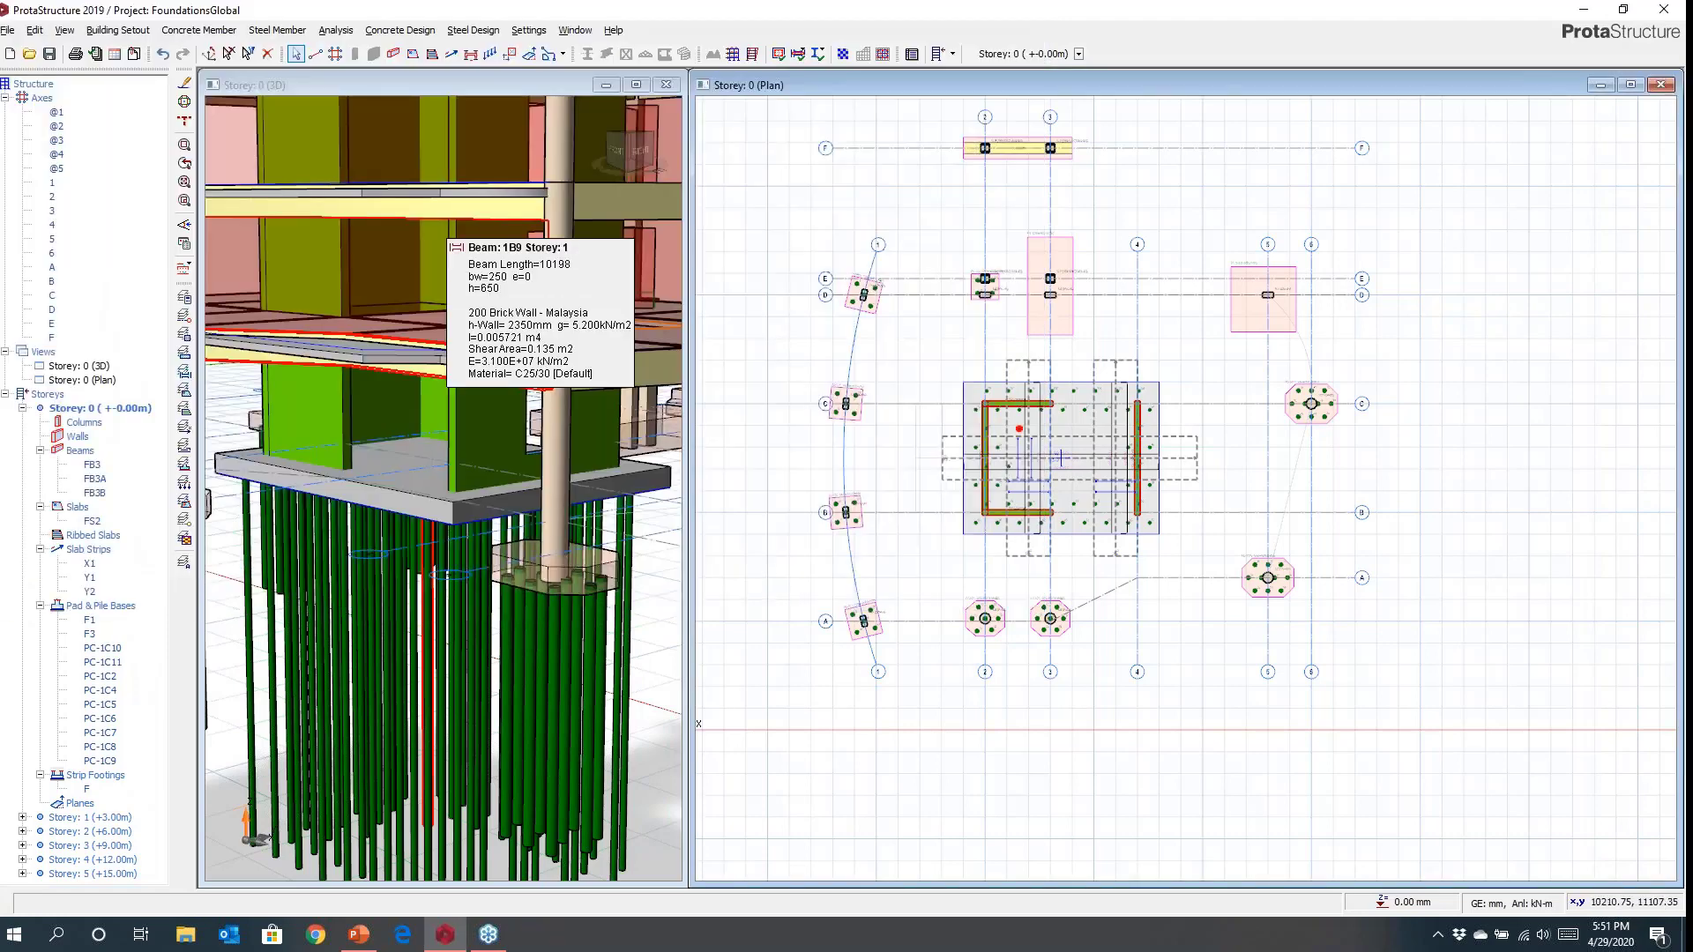
# Load ProtaDetails from the project, saving the project first, then switch to ProtaDetails and create a new drawing.
pyautogui.click(400, 30)
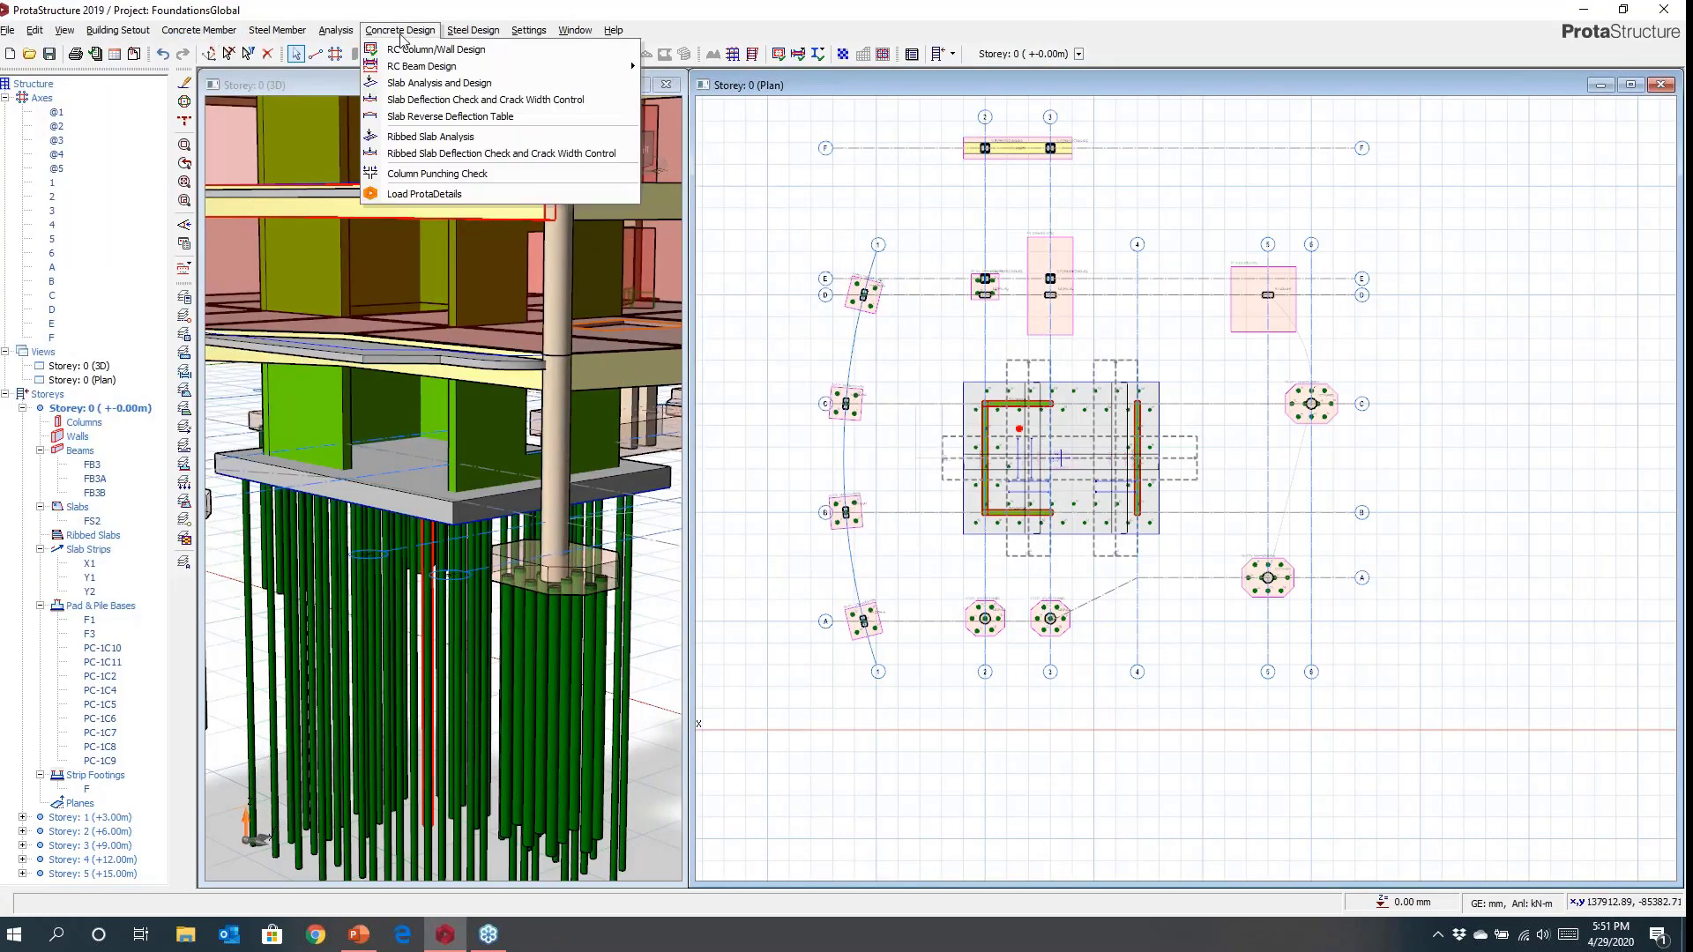
pyautogui.click(420, 194)
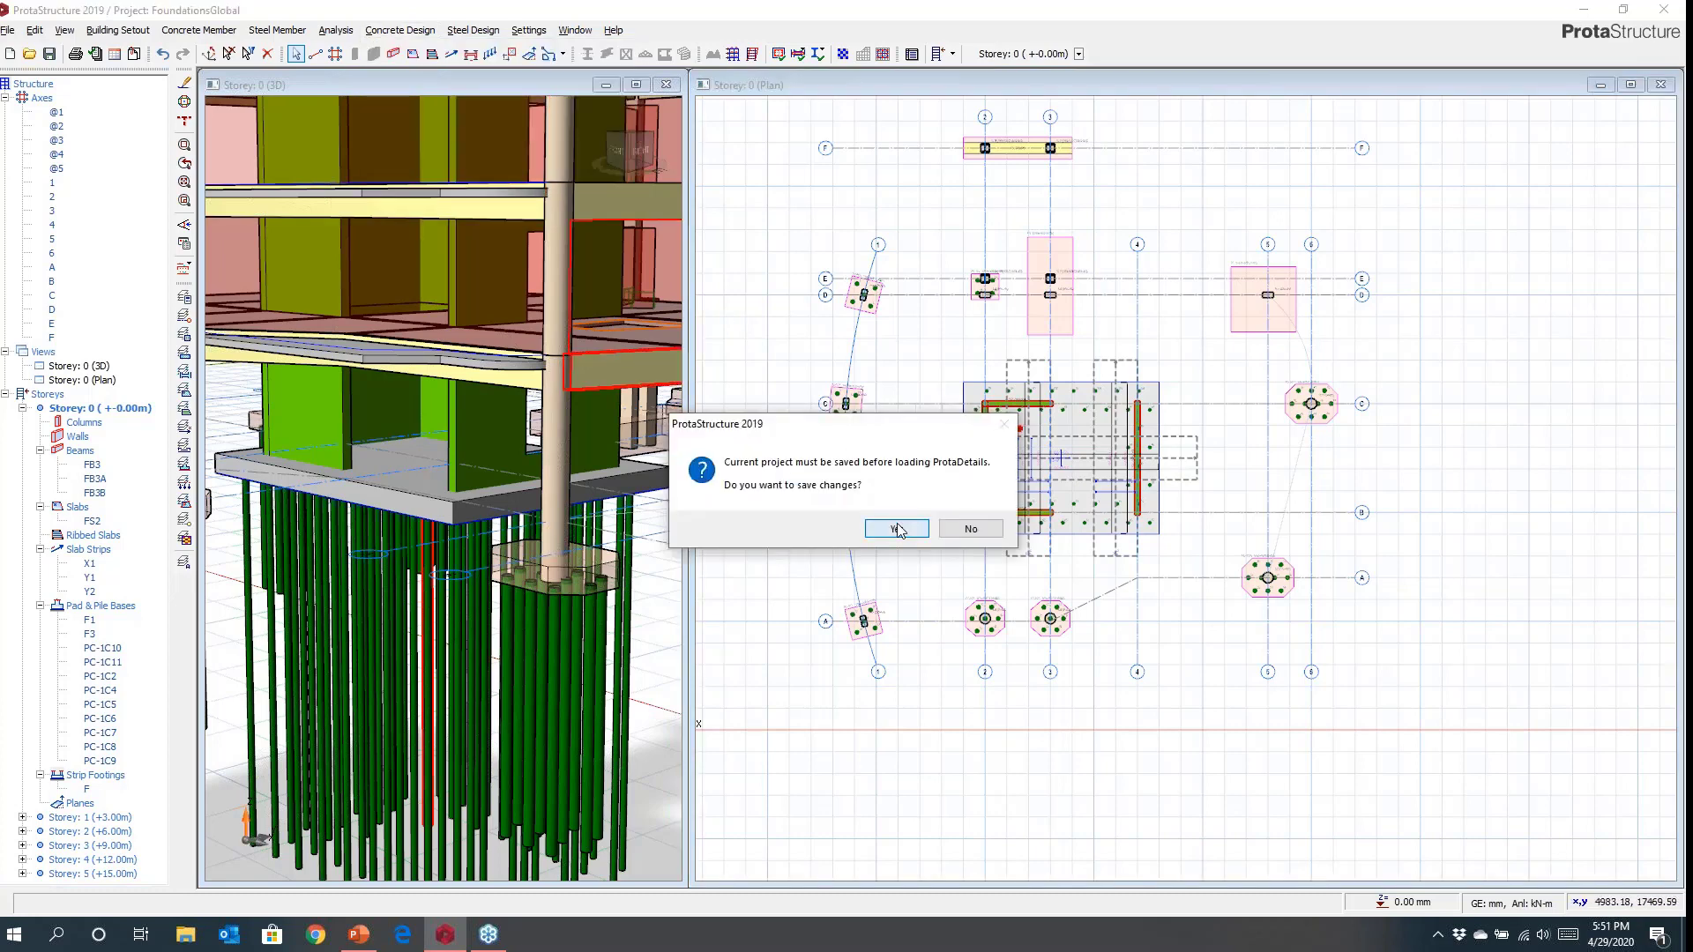
pyautogui.click(898, 529)
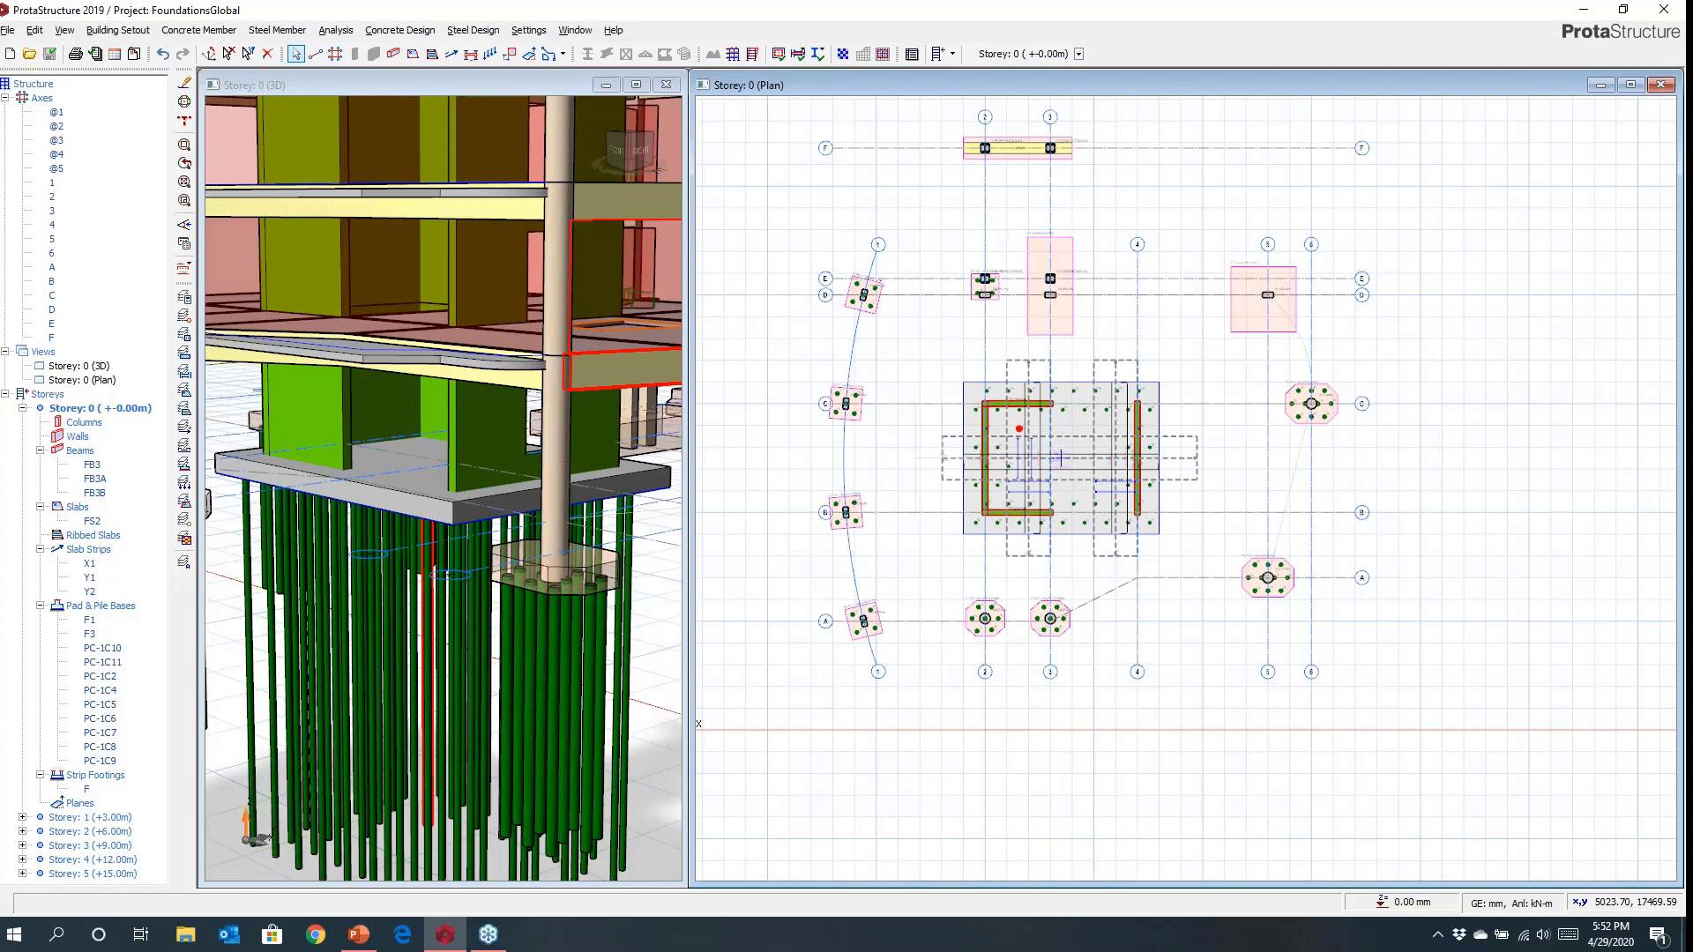
pyautogui.hotkey('alt', 'Tab')
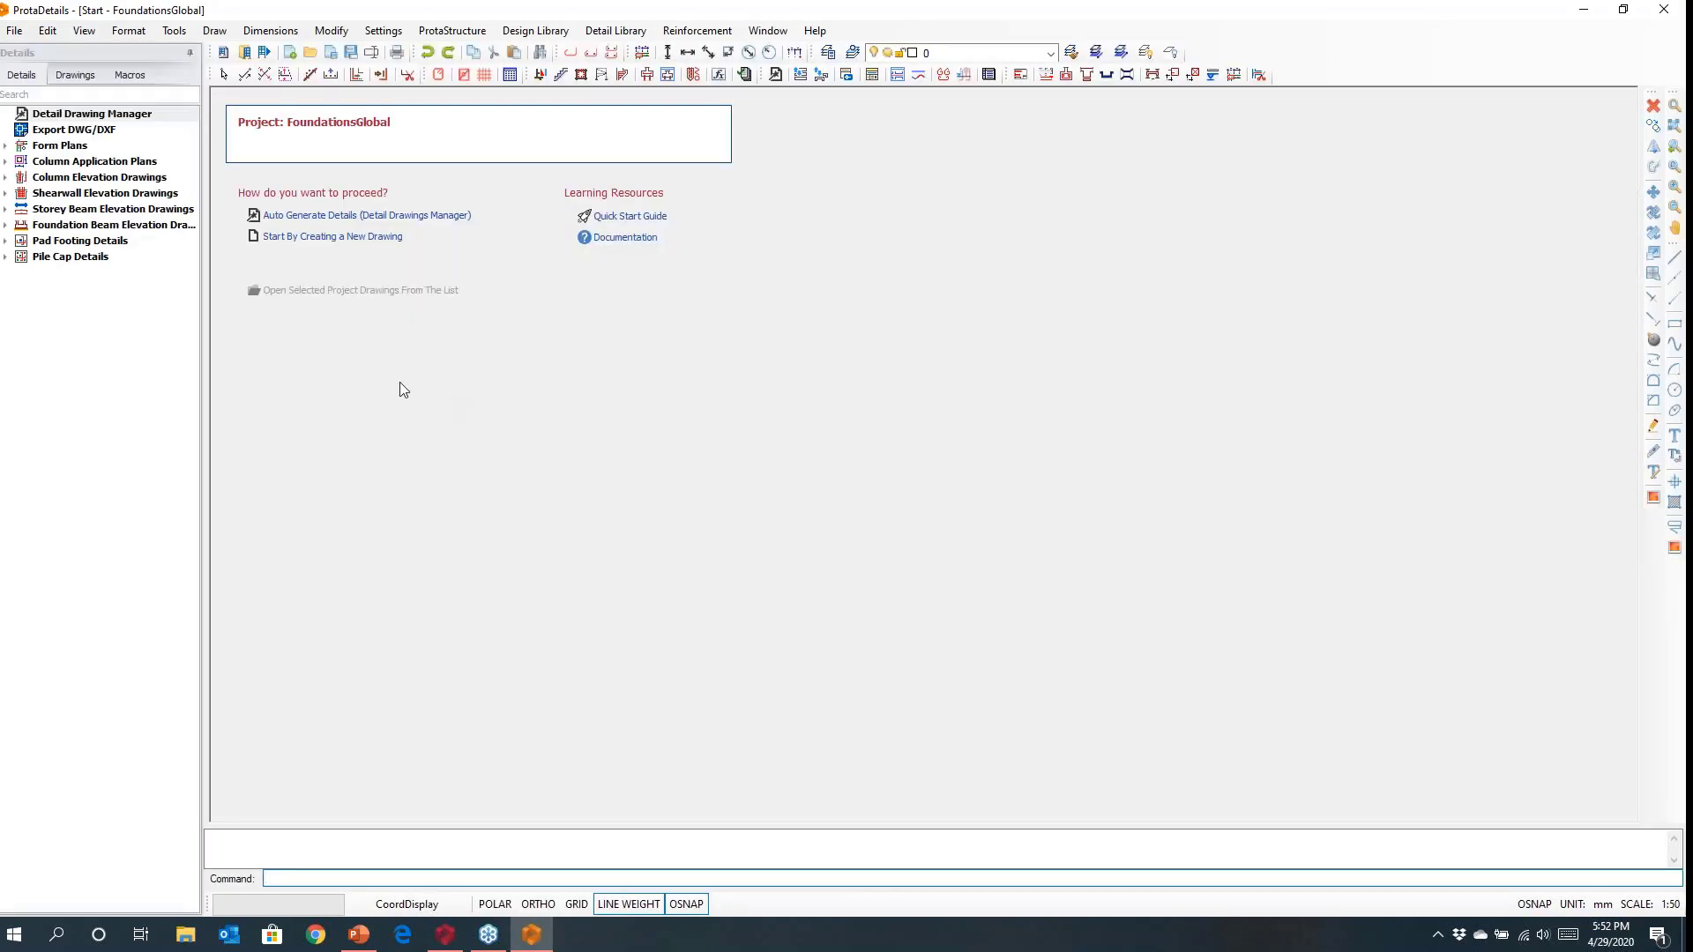
pyautogui.click(276, 236)
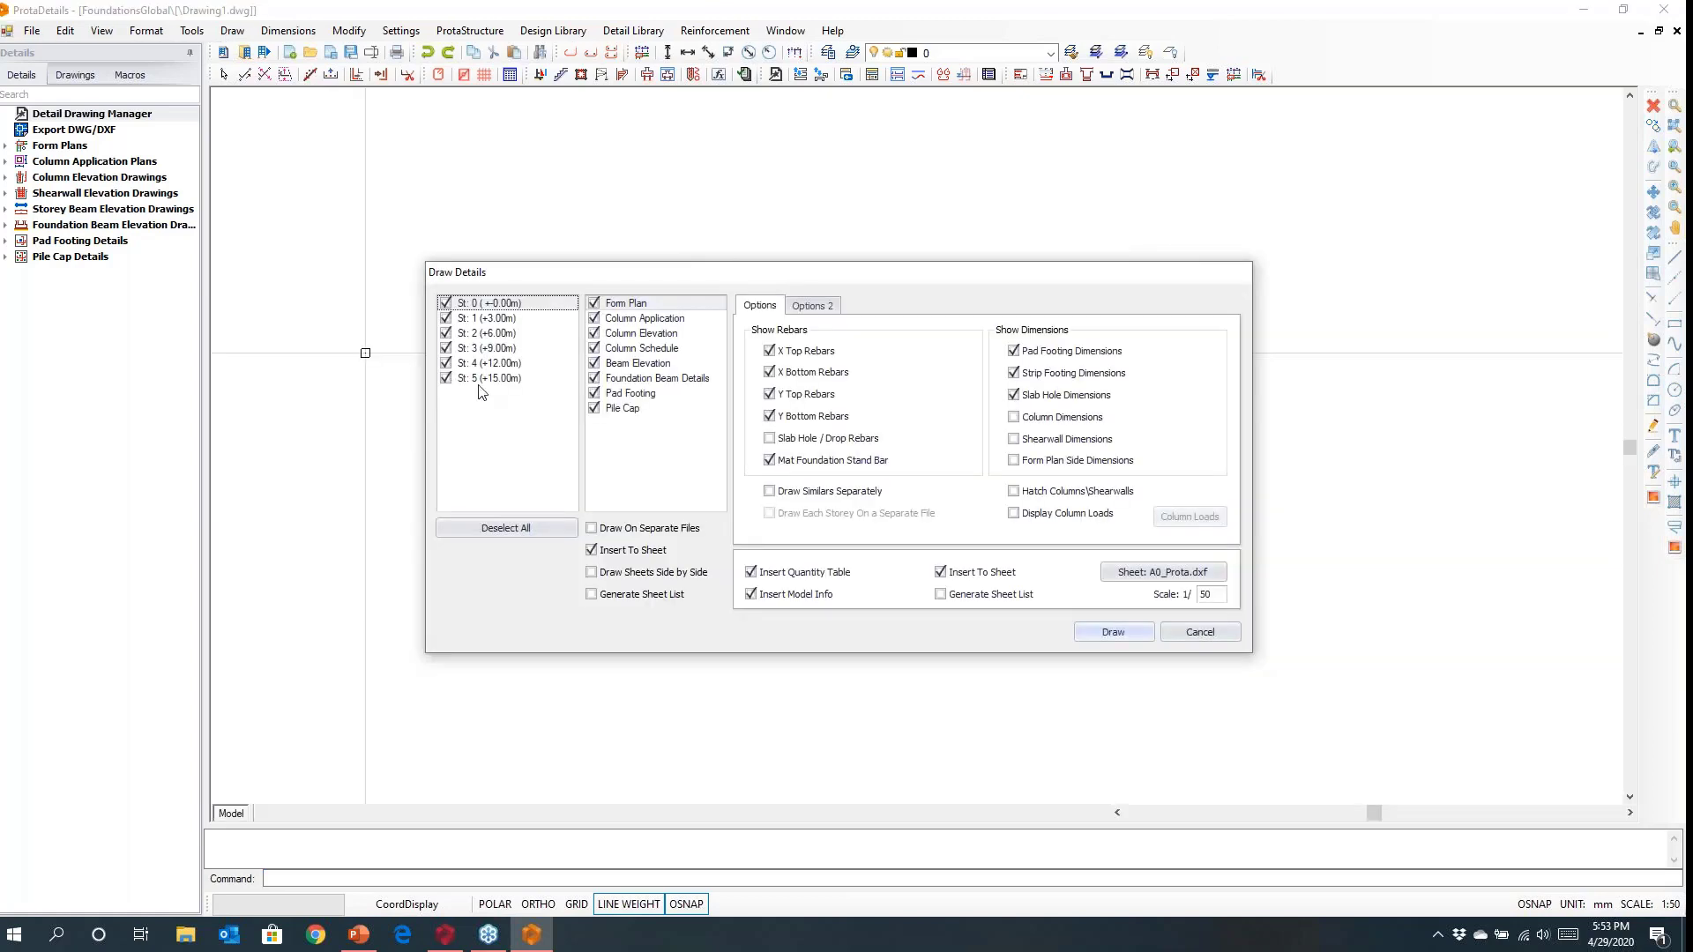
# Limit the details to storey St: 0 and exclude Column Application, Column Elevation, Column Schedule and Beam Elevation.
pyautogui.click(446, 379)
pyautogui.click(445, 364)
pyautogui.click(445, 348)
pyautogui.click(445, 333)
pyautogui.click(445, 318)
pyautogui.click(594, 318)
pyautogui.click(595, 333)
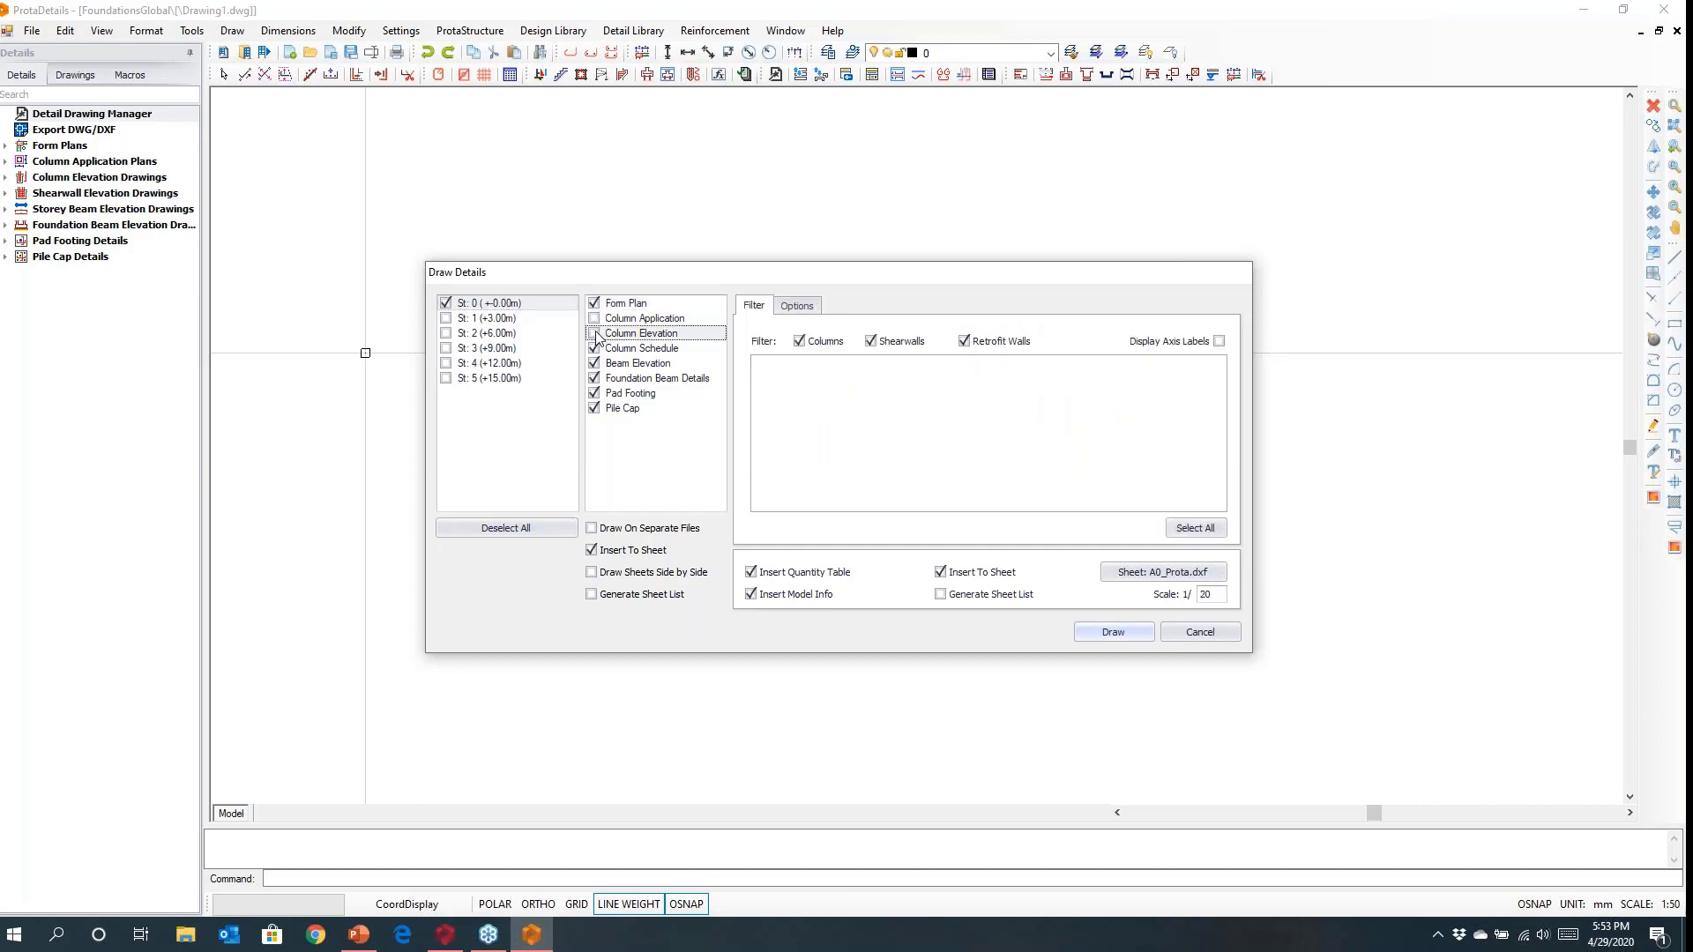
pyautogui.click(595, 349)
pyautogui.click(594, 363)
# Rename the Form Plan sheet to Foundation Plan, keeping A0_Prota.dxf and scale 1/50, and draw the selected details.
pyautogui.click(1173, 573)
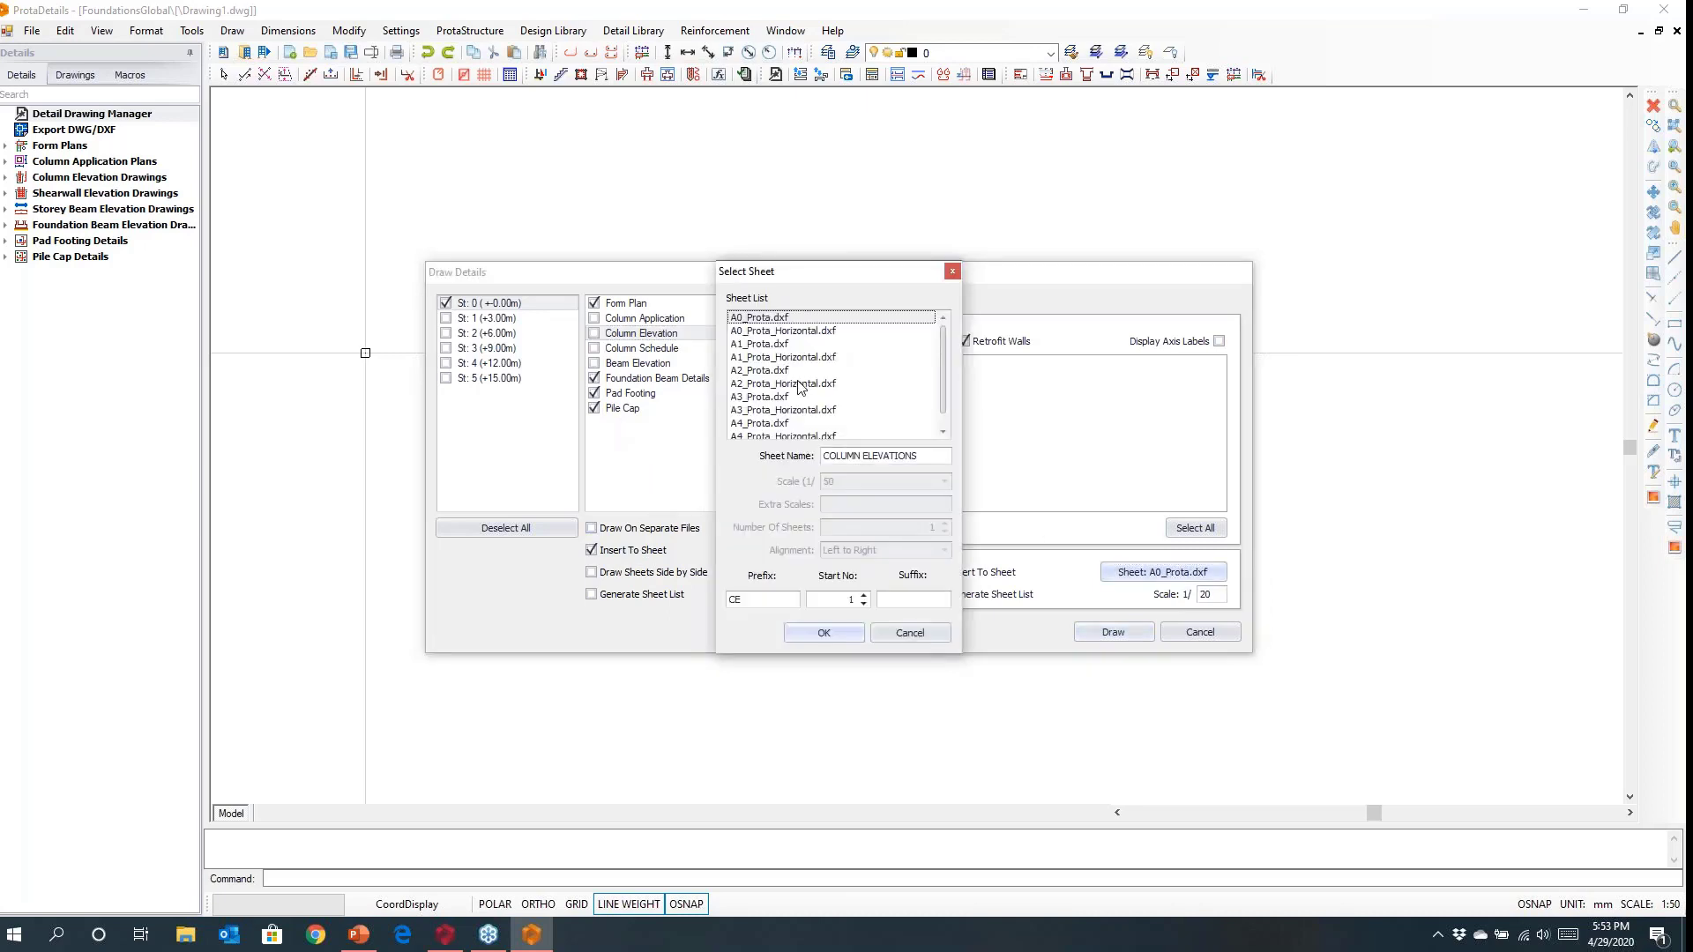
pyautogui.click(947, 277)
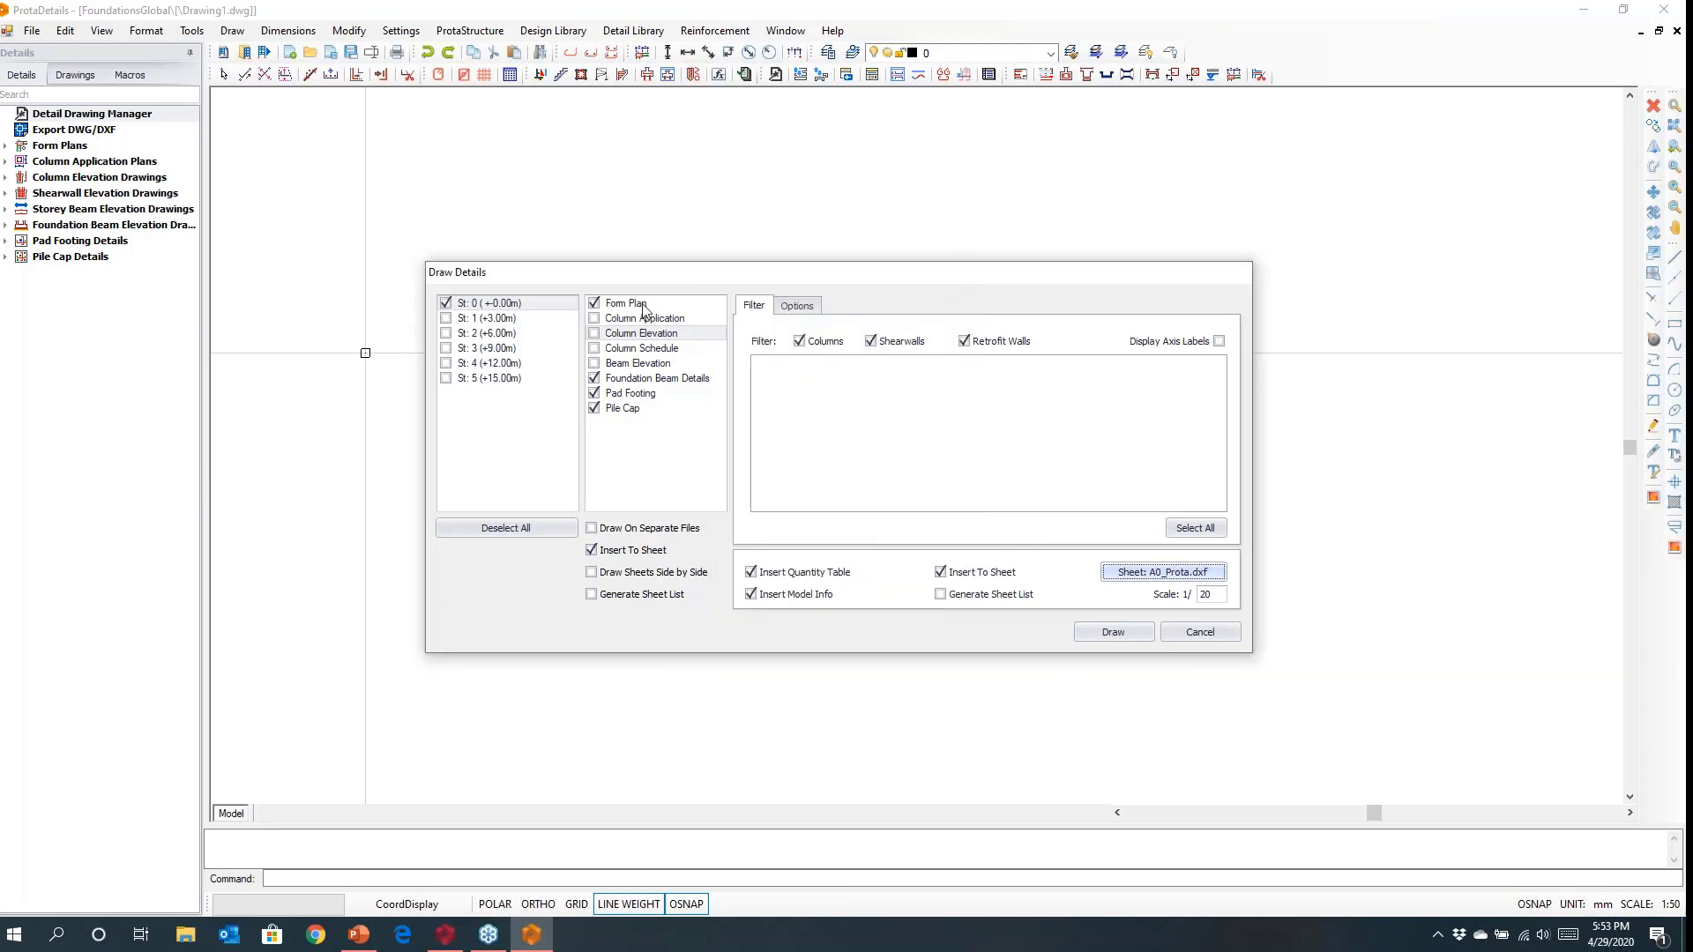
pyautogui.click(638, 305)
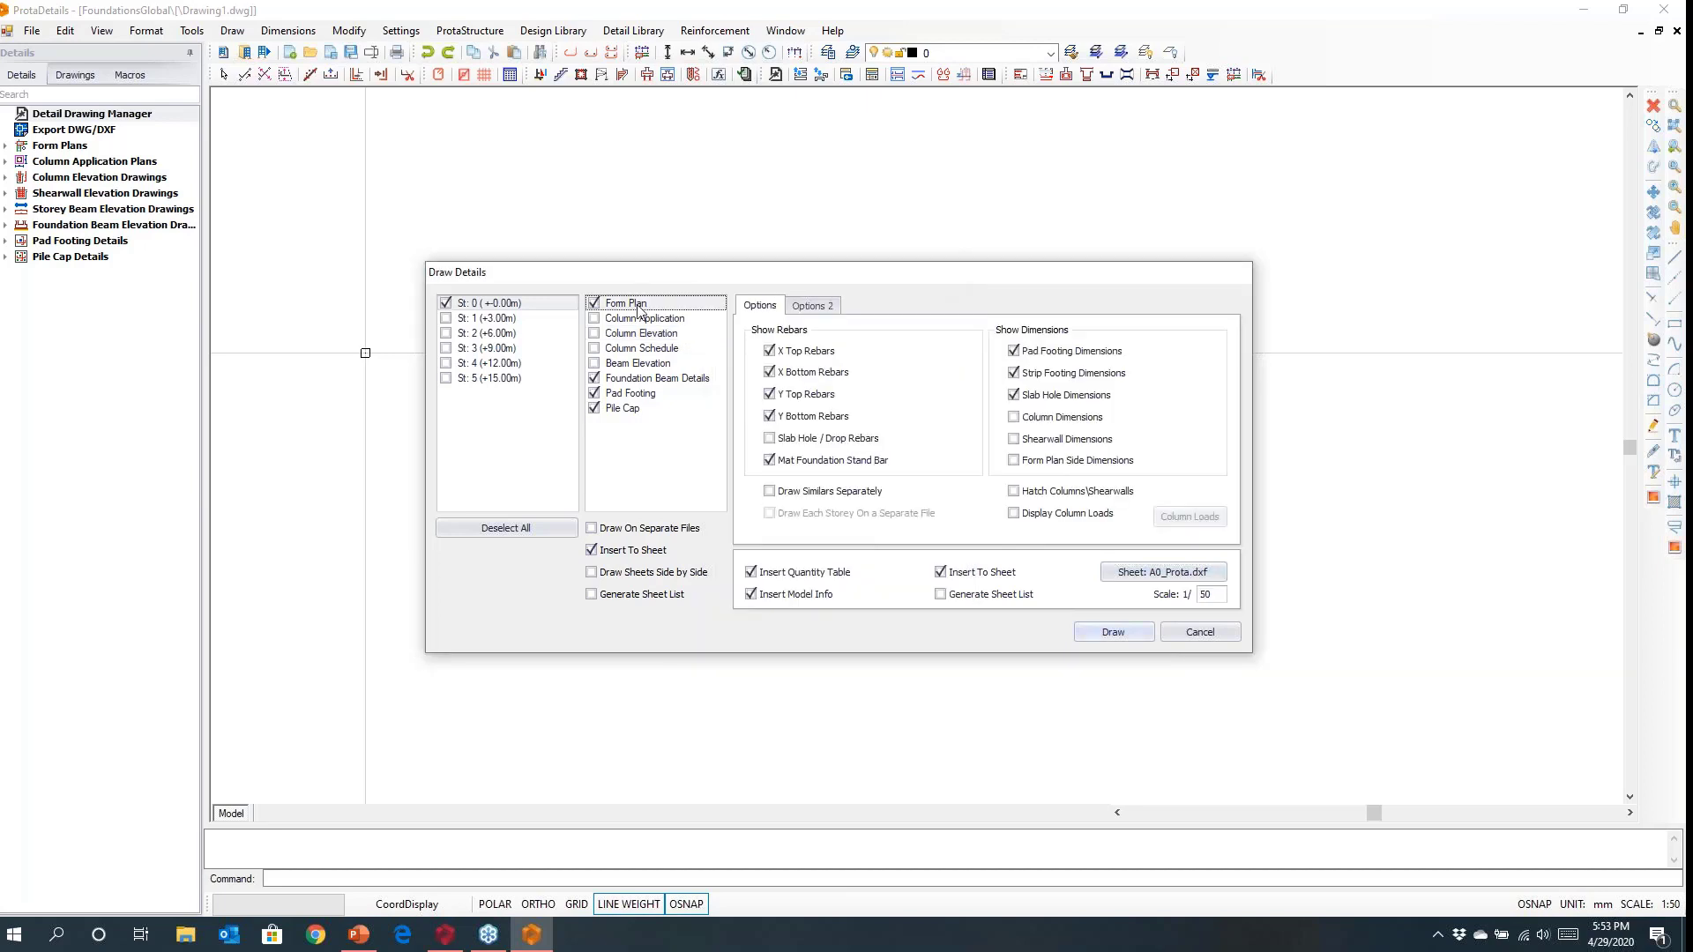
pyautogui.click(1118, 574)
pyautogui.moveTo(852, 456); pyautogui.dragTo(791, 452)
pyautogui.write('Foundation PLANS')
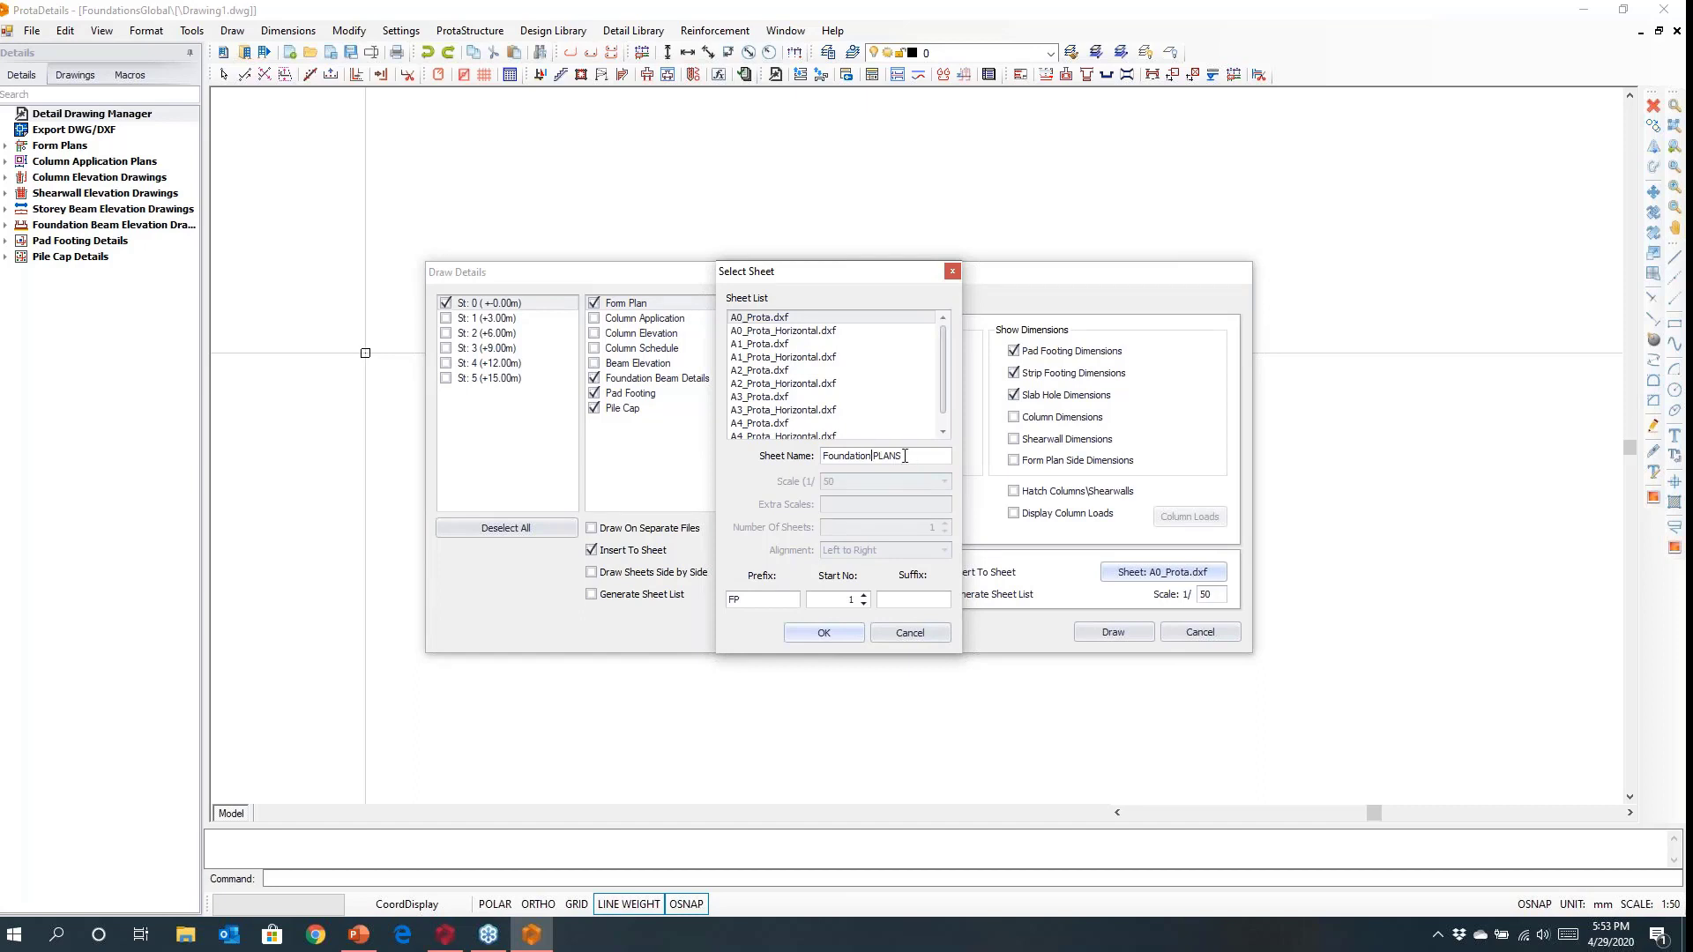
pyautogui.write('lan')
pyautogui.click(820, 635)
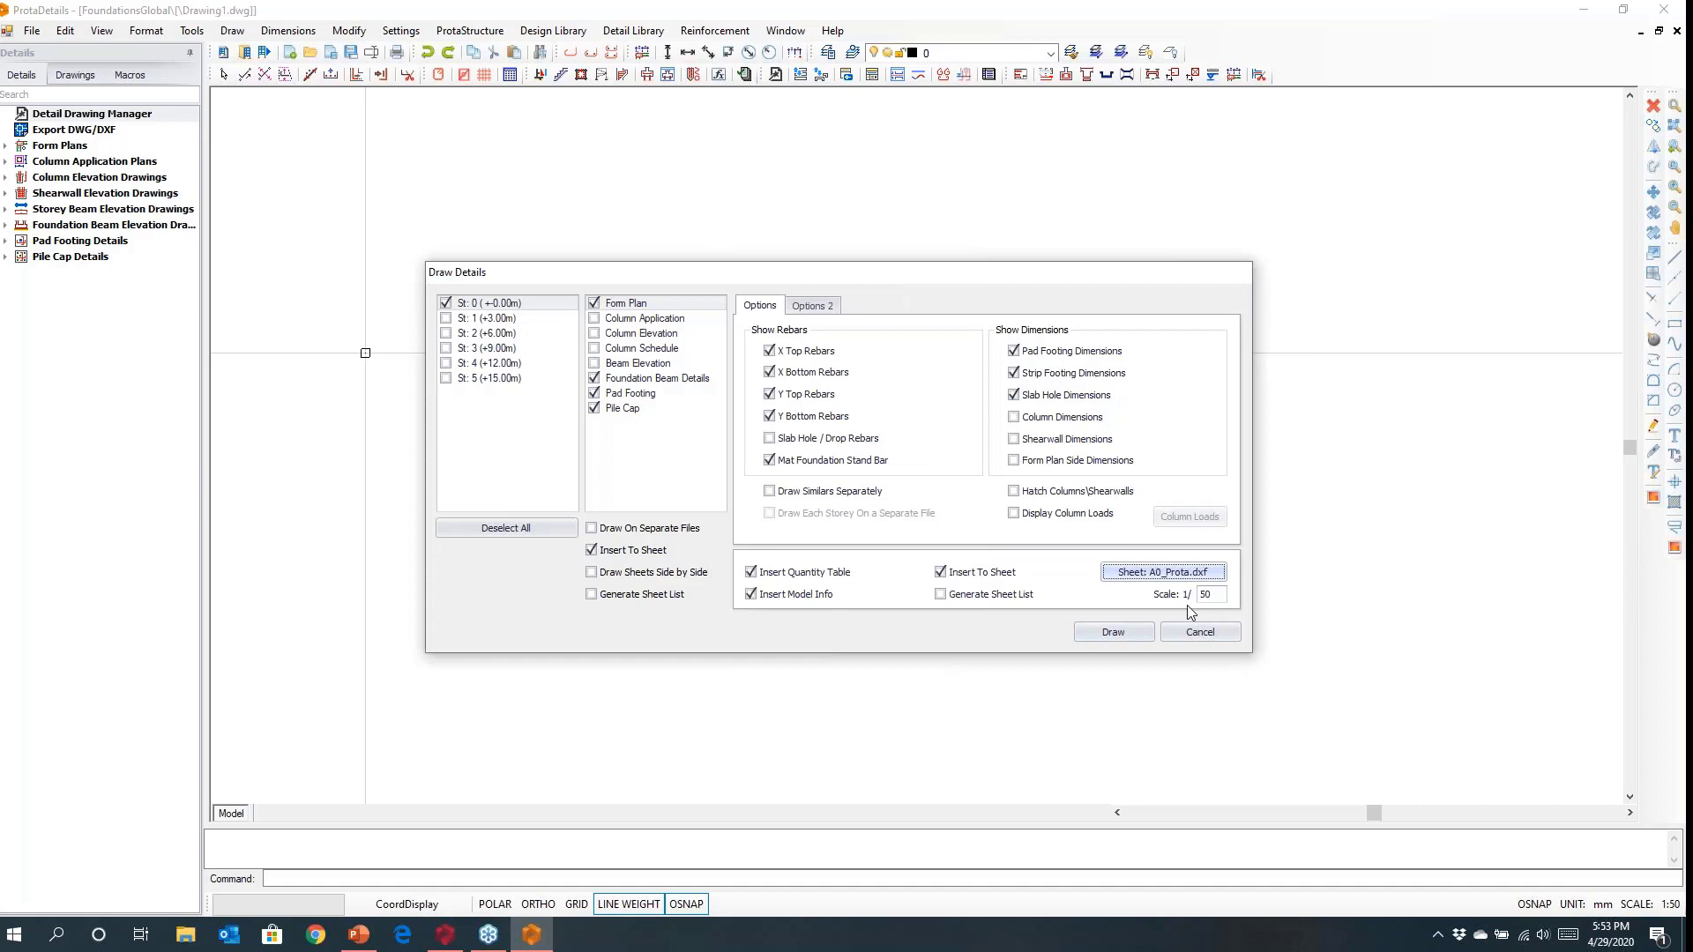
pyautogui.click(1110, 635)
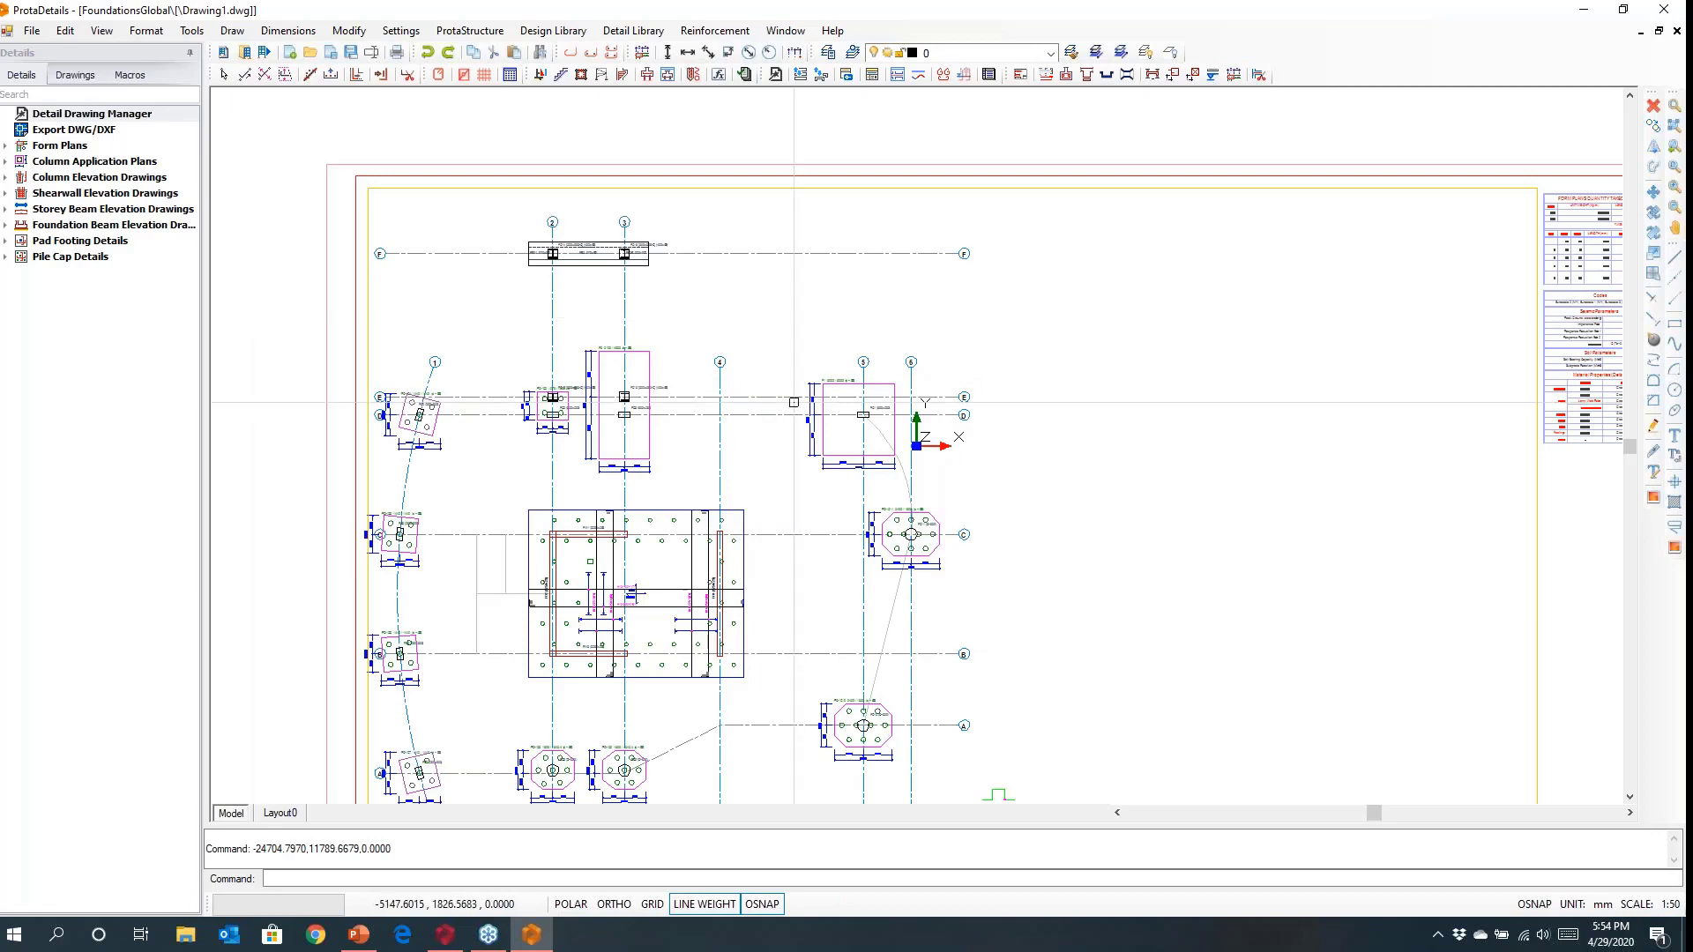
# Look over the generated sheets from the foundation plan down to the footing and pile cap details, returning to the foundation plan.
pyautogui.scroll(-2, 452, 289)
pyautogui.scroll(-4, 451, 289)
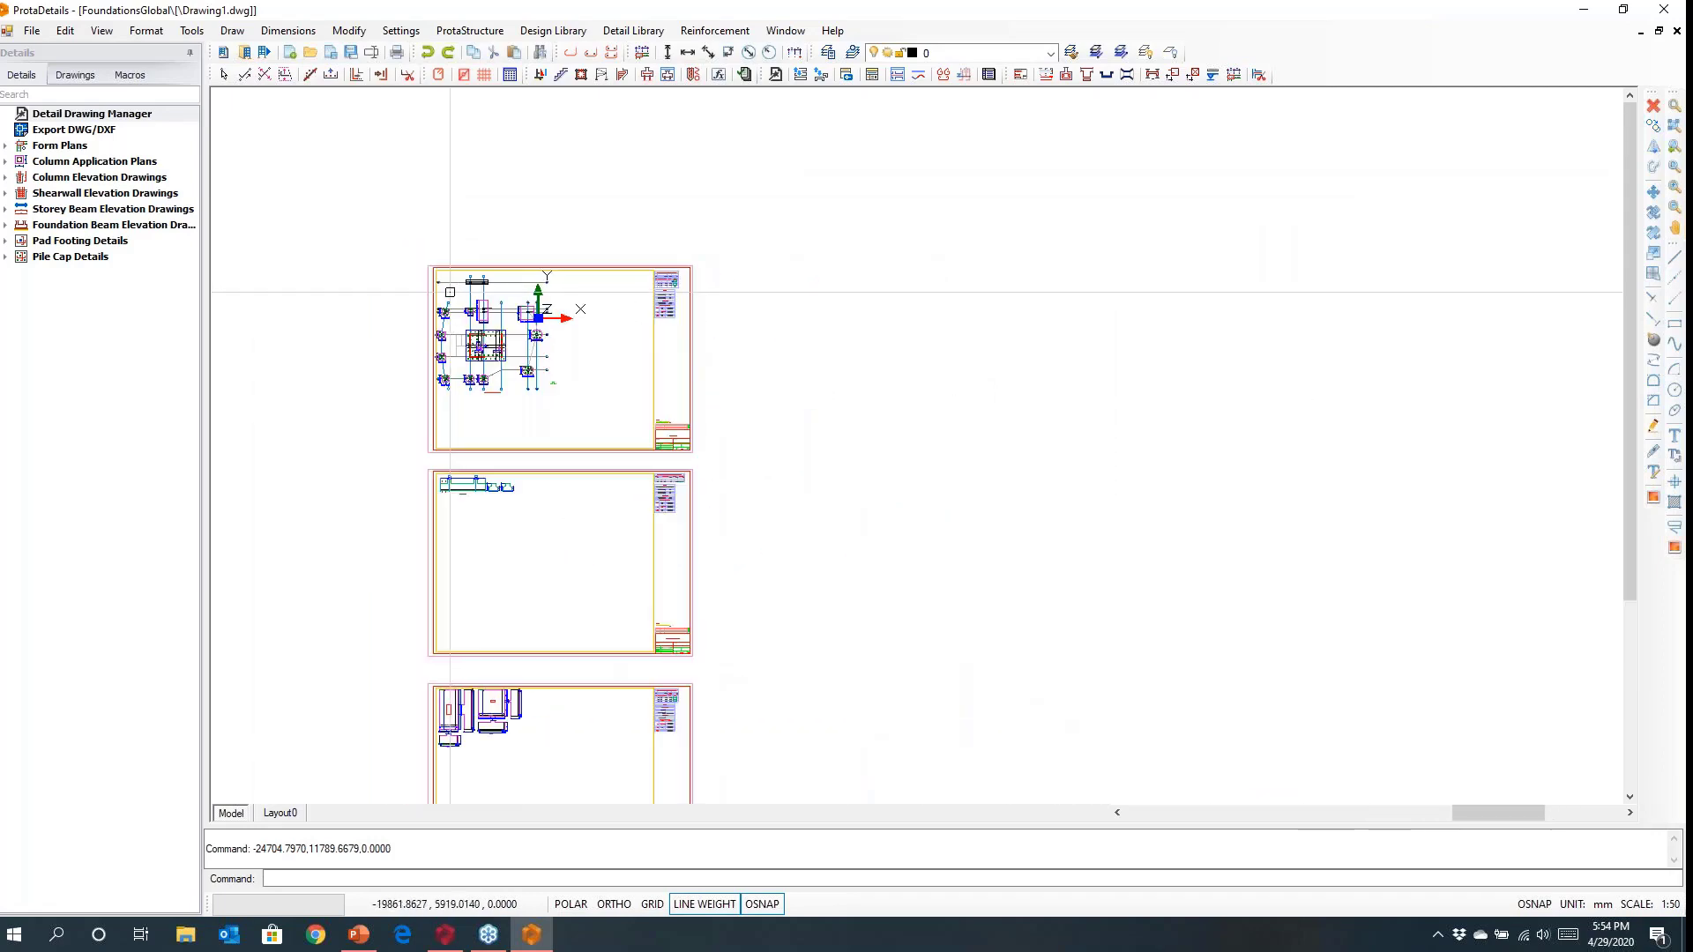
pyautogui.moveTo(484, 464); pyautogui.dragTo(492, 348, button='middle')
pyautogui.moveTo(494, 479); pyautogui.dragTo(505, 329, button='middle')
pyautogui.moveTo(507, 450)
pyautogui.mouseDown(button='middle')
pyautogui.moveTo(521, 328)
pyautogui.moveTo(540, 441)
pyautogui.mouseUp(button='middle')
pyautogui.moveTo(586, 215); pyautogui.dragTo(589, 310, button='middle')
pyautogui.moveTo(522, 182); pyautogui.dragTo(540, 326, button='middle')
pyautogui.scroll(5, 534, 328)
pyautogui.scroll(8, 565, 423)
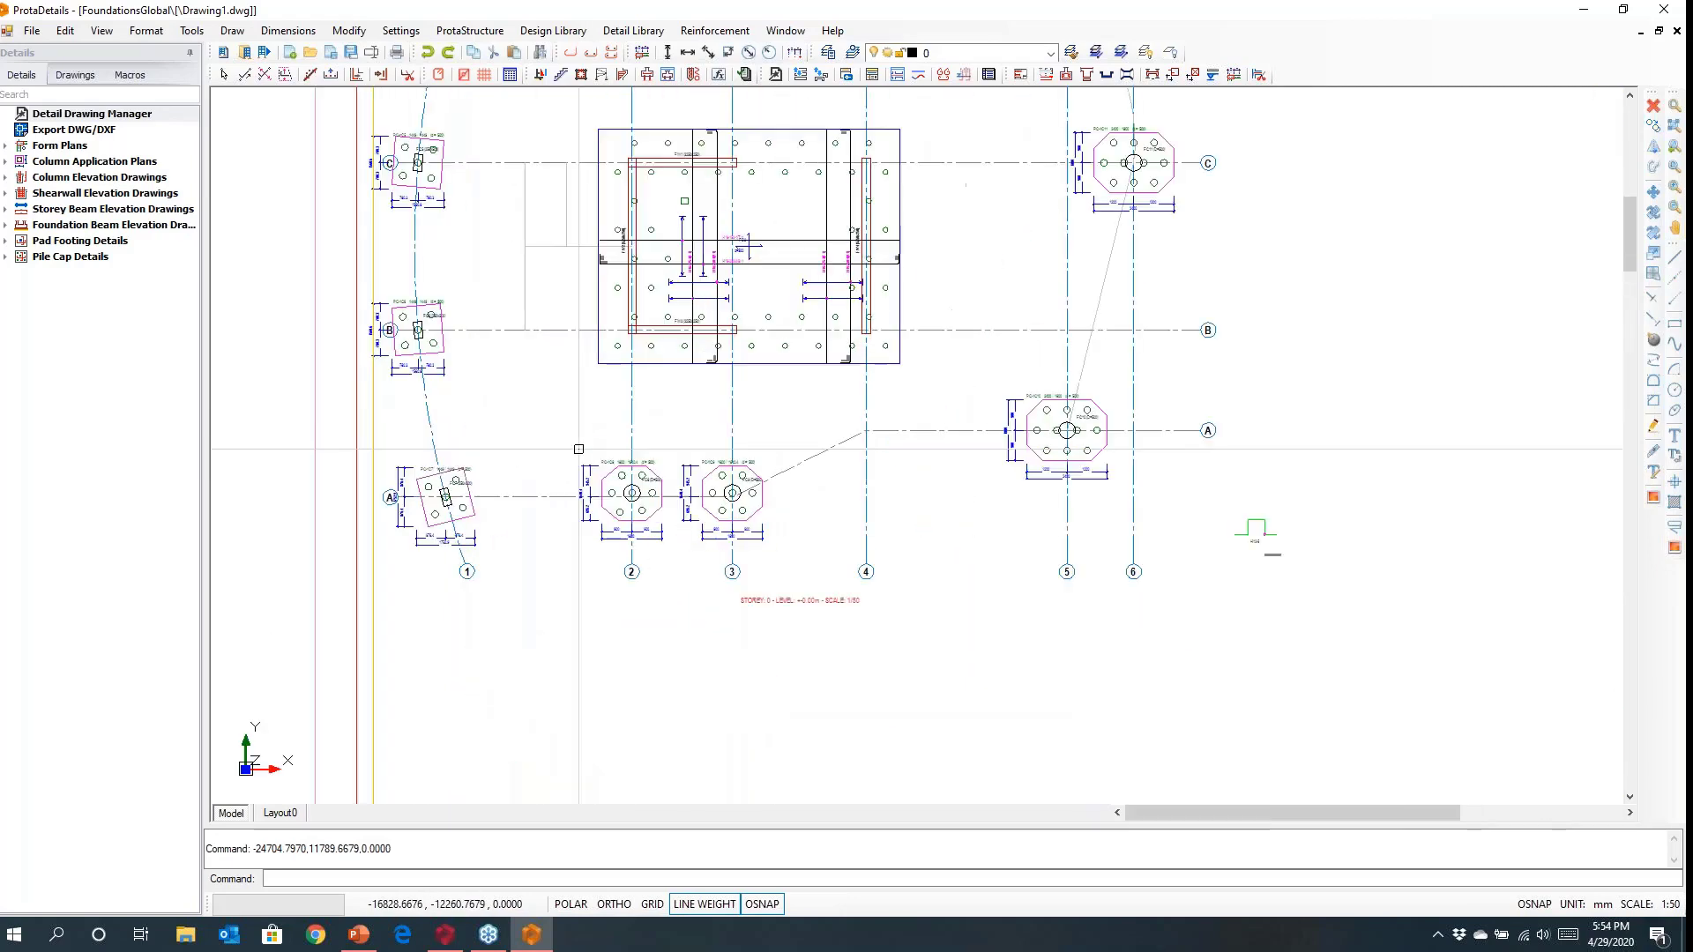
# Examine the PC-1C8 and PC-1C9 pile caps, the raft's piles and reinforcement, and the footings on the foundation plan.
pyautogui.moveTo(685, 486); pyautogui.dragTo(587, 440, button='middle')
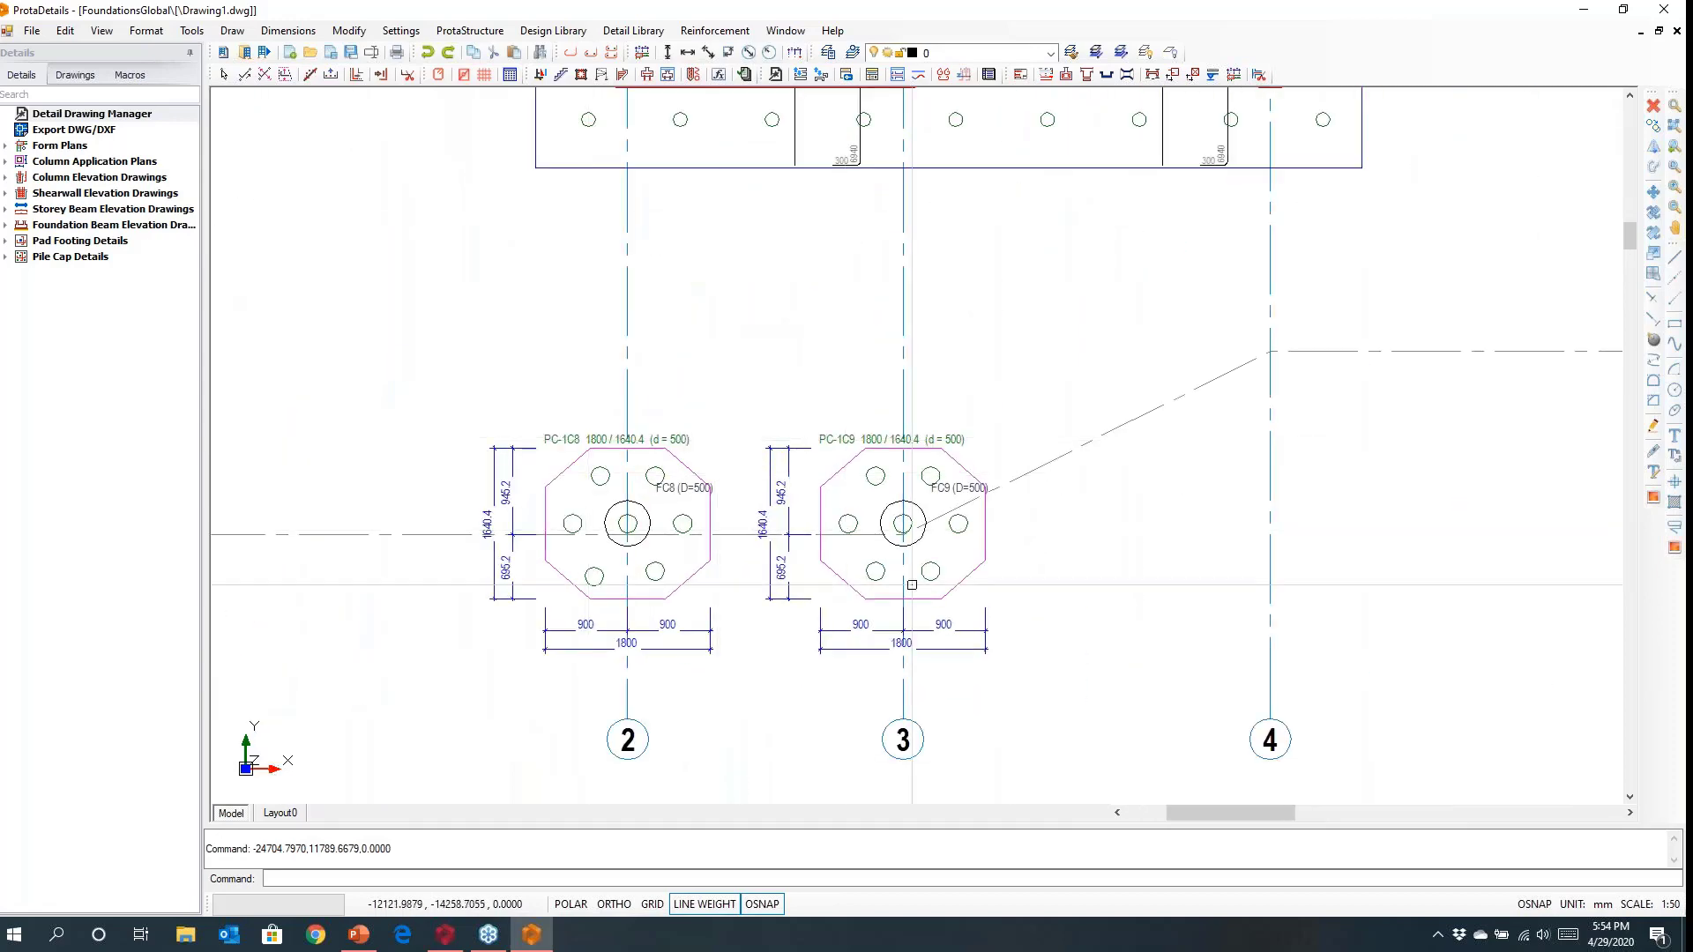
pyautogui.scroll(2, 903, 587)
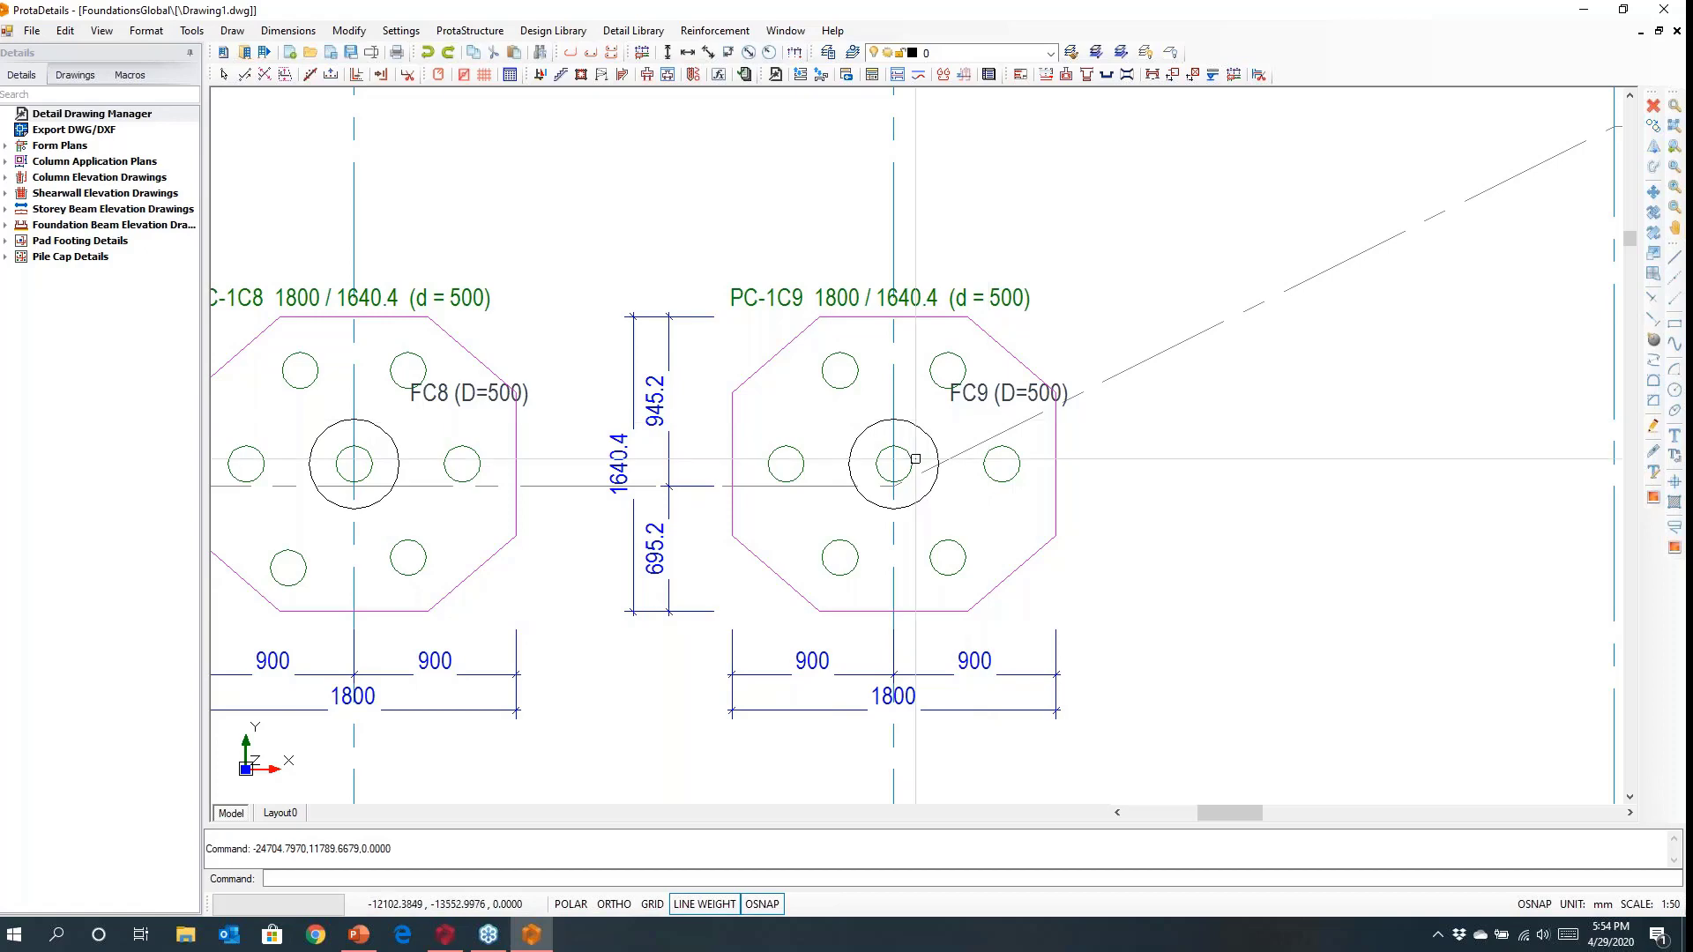
pyautogui.scroll(-2, 899, 459)
pyautogui.scroll(3, 811, 461)
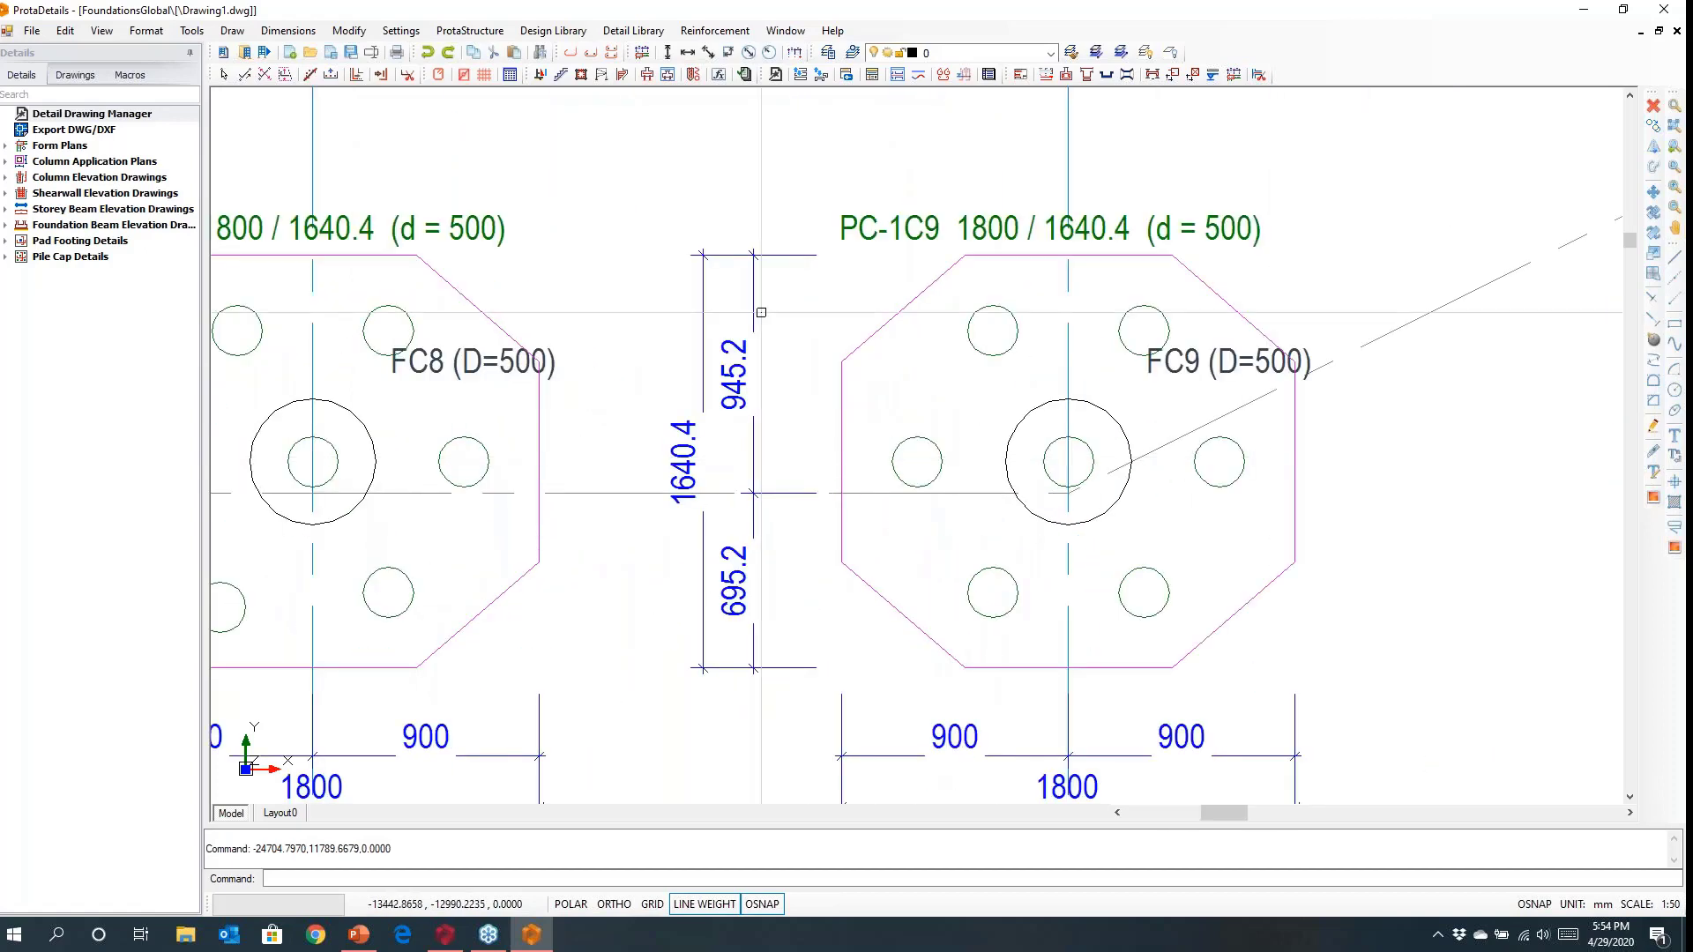
pyautogui.scroll(-2, 763, 537)
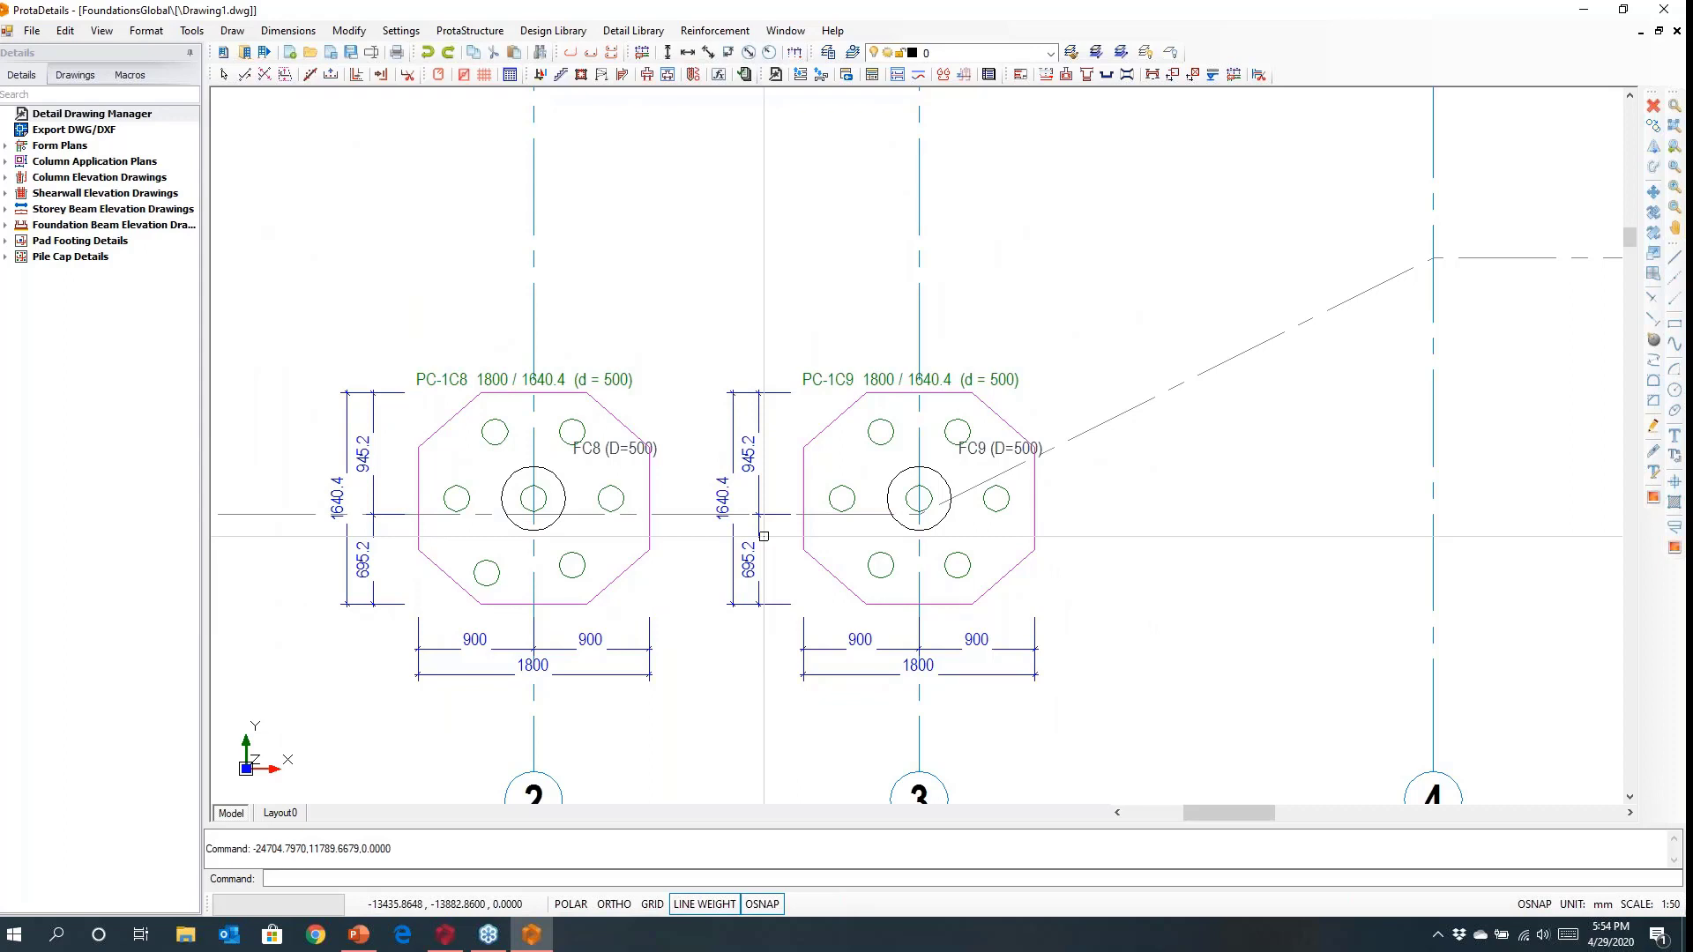
pyautogui.scroll(-4, 763, 536)
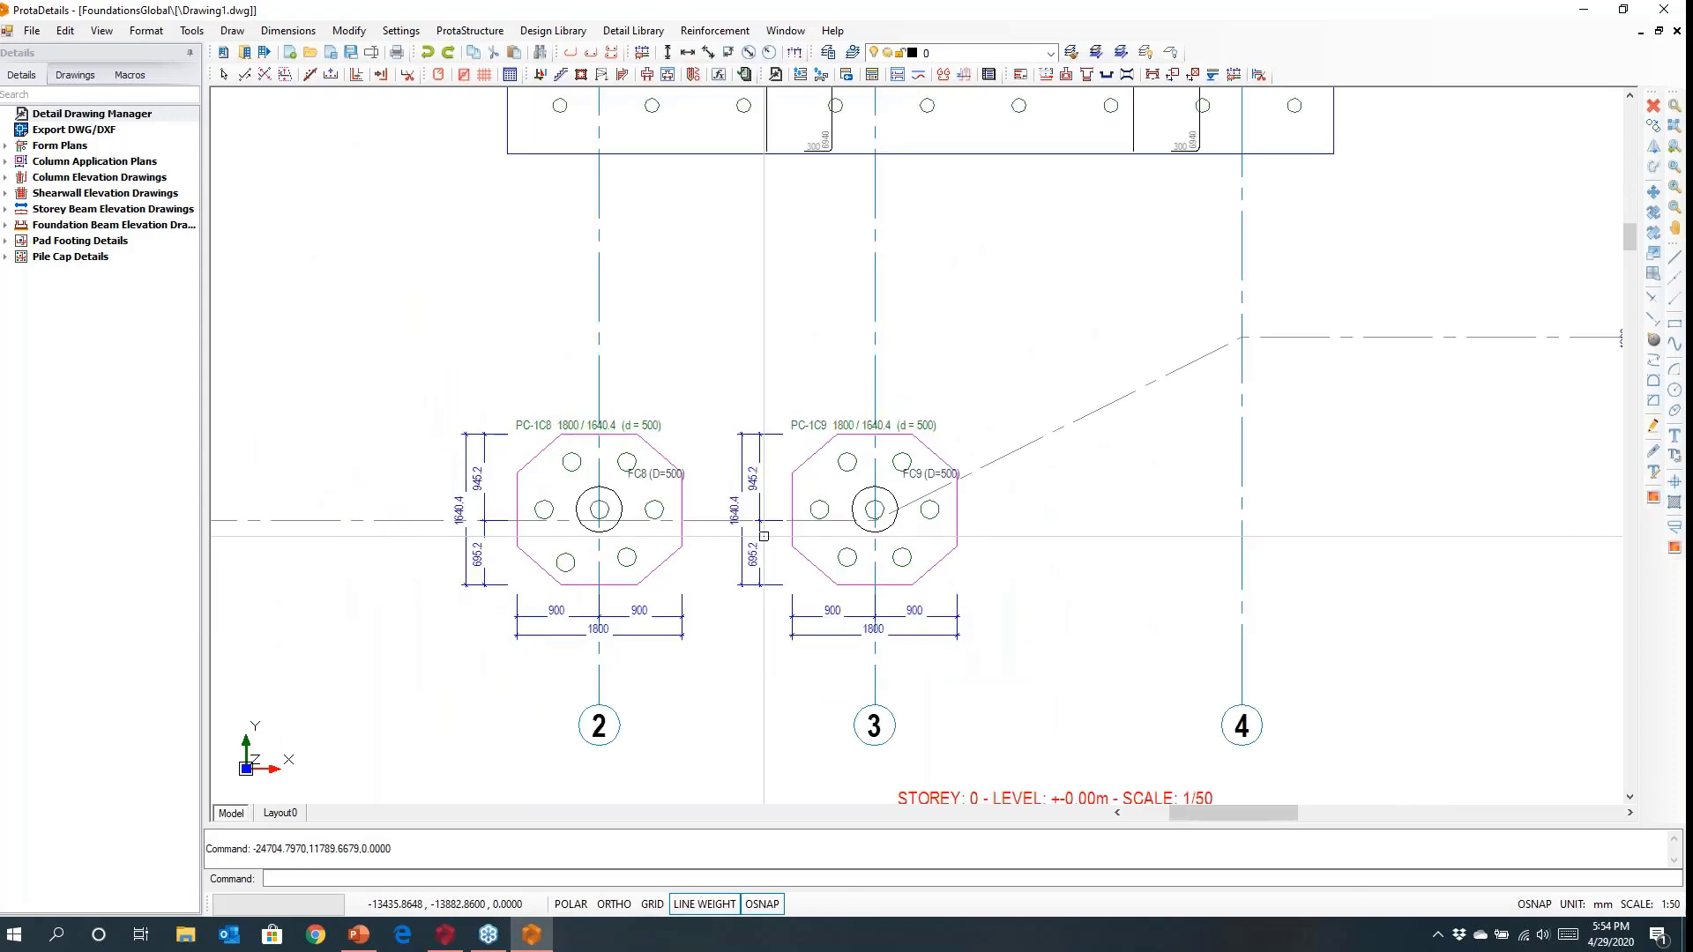
pyautogui.moveTo(924, 350)
pyautogui.mouseDown(button='middle')
pyautogui.moveTo(973, 529)
pyautogui.moveTo(903, 411)
pyautogui.mouseUp(button='middle')
pyautogui.scroll(5, 970, 527)
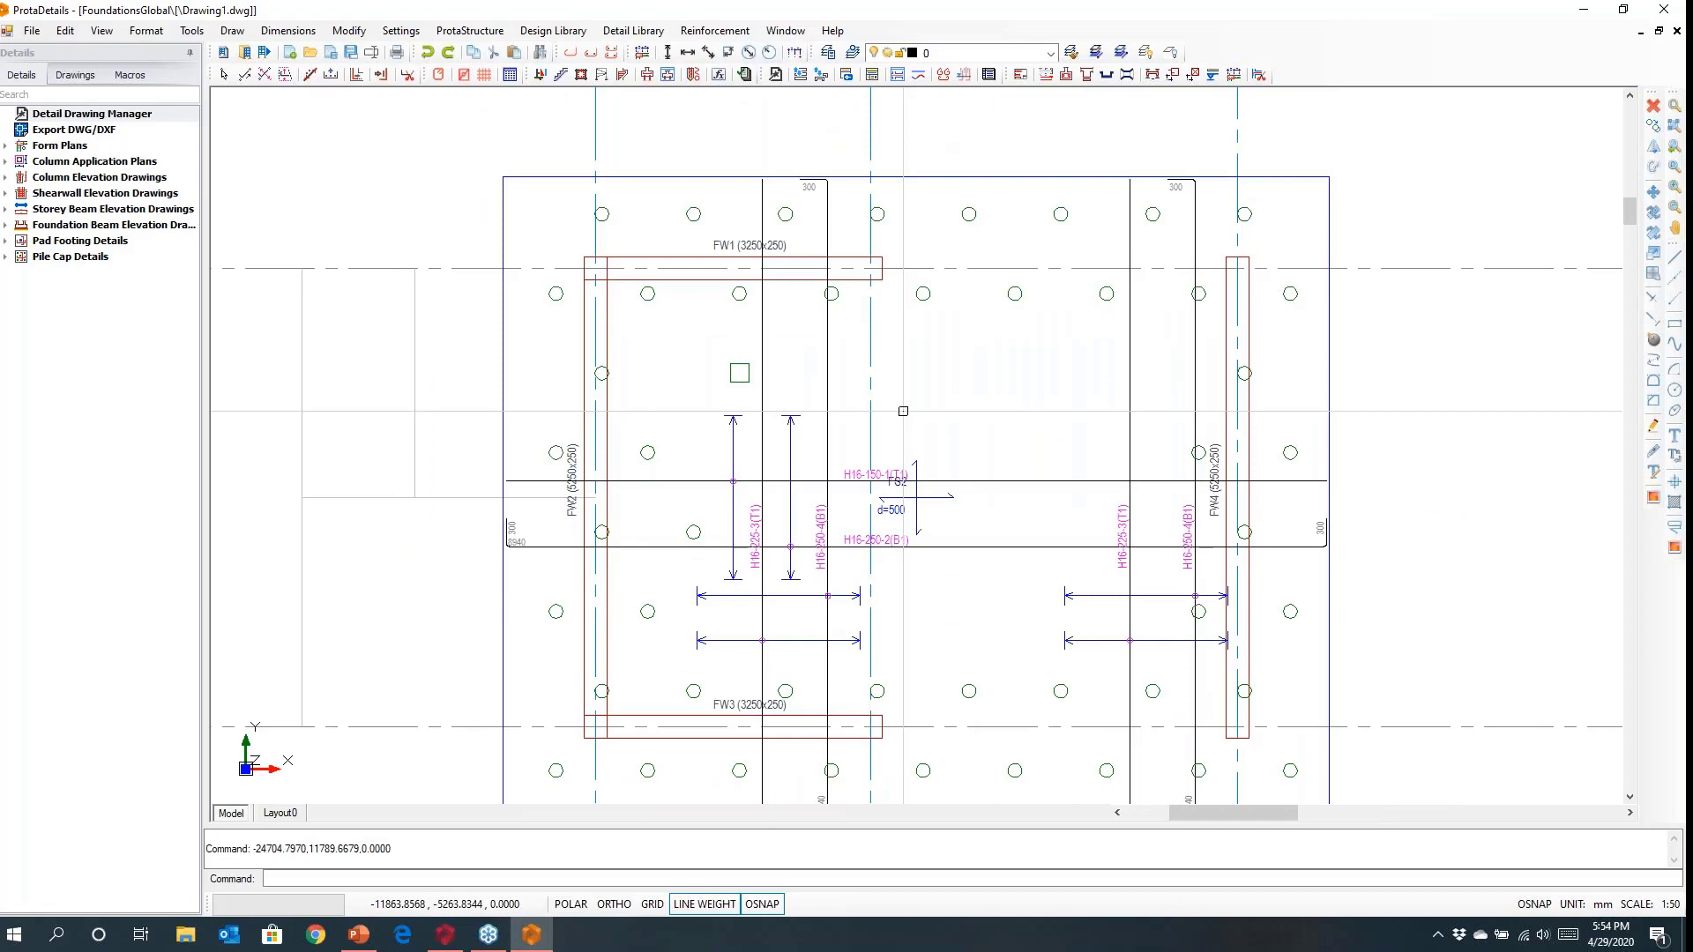
pyautogui.scroll(-4, 903, 411)
pyautogui.moveTo(903, 411); pyautogui.dragTo(912, 454, button='middle')
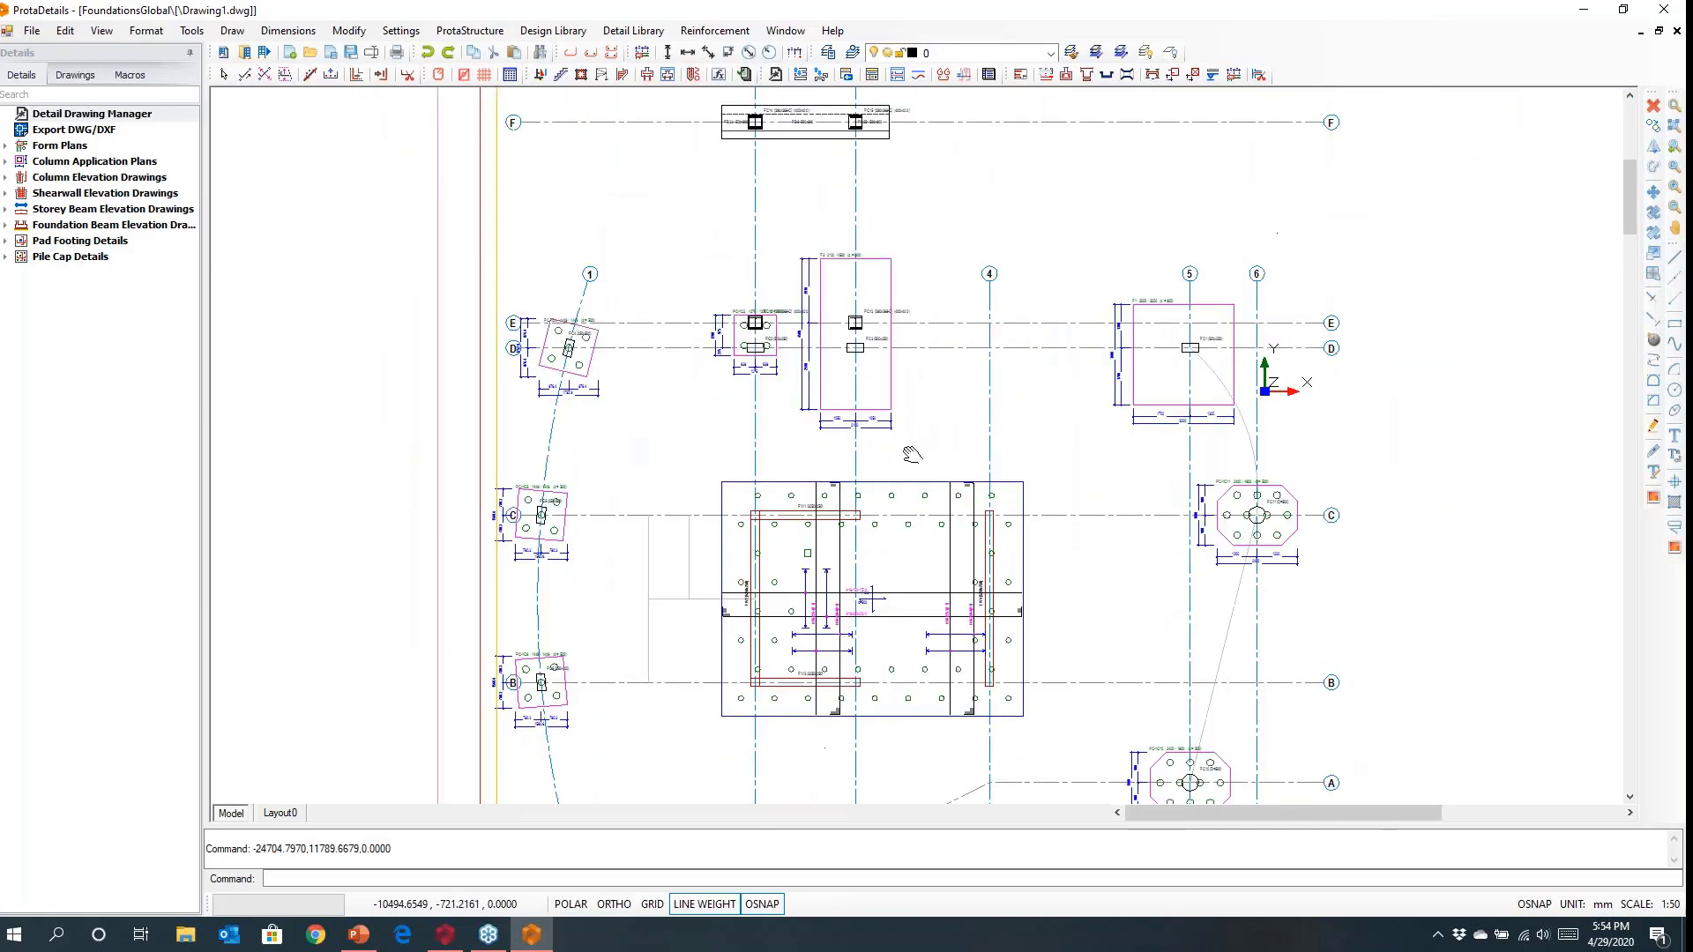
pyautogui.scroll(3, 800, 323)
pyautogui.scroll(-2, 799, 323)
# Examine the plan and section details of the F1 and F3 pad footings on their sheet.
pyautogui.moveTo(800, 323)
pyautogui.mouseDown(button='middle')
pyautogui.moveTo(807, 390)
pyautogui.moveTo(806, 293)
pyautogui.moveTo(855, 274)
pyautogui.moveTo(868, 18)
pyautogui.mouseUp(button='middle')
pyautogui.scroll(-5, 806, 388)
pyautogui.scroll(3, 776, 499)
pyautogui.moveTo(858, 388); pyautogui.dragTo(848, 88, button='middle')
pyautogui.scroll(3, 814, 636)
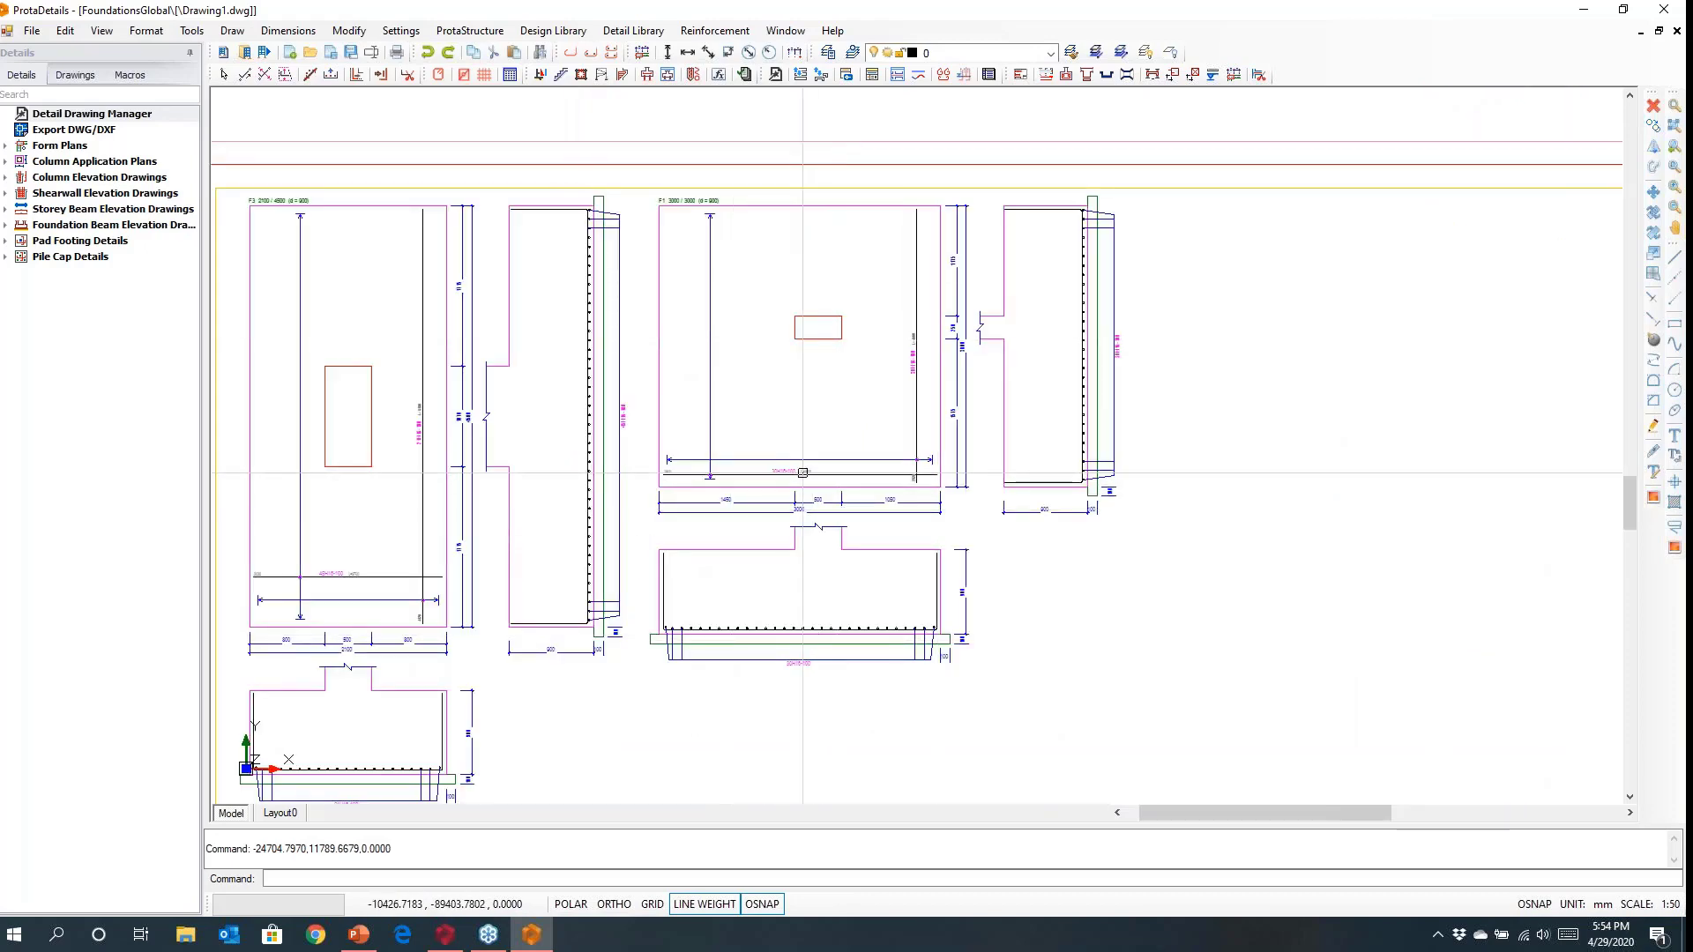
pyautogui.scroll(-5, 838, 512)
pyautogui.moveTo(820, 438); pyautogui.dragTo(809, 246, button='middle')
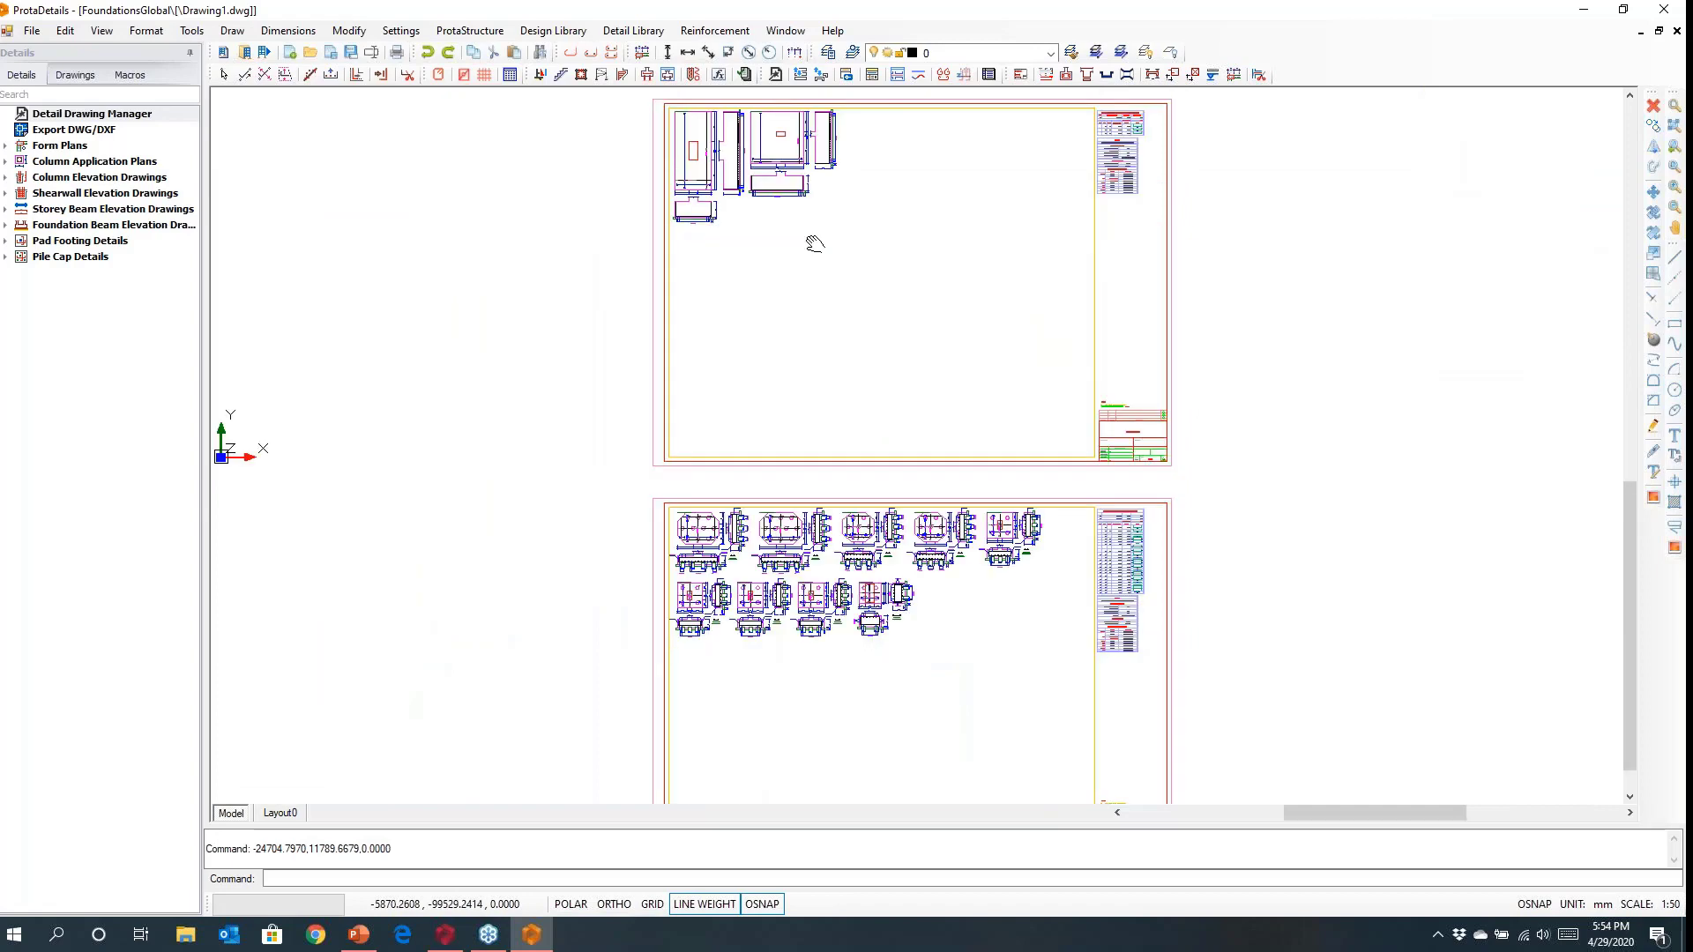
# Inspect the rebar properties of the horizontal 8H16-200 bar in the PC-1C7 pile cap plan.
pyautogui.scroll(4, 734, 583)
pyautogui.scroll(2, 744, 465)
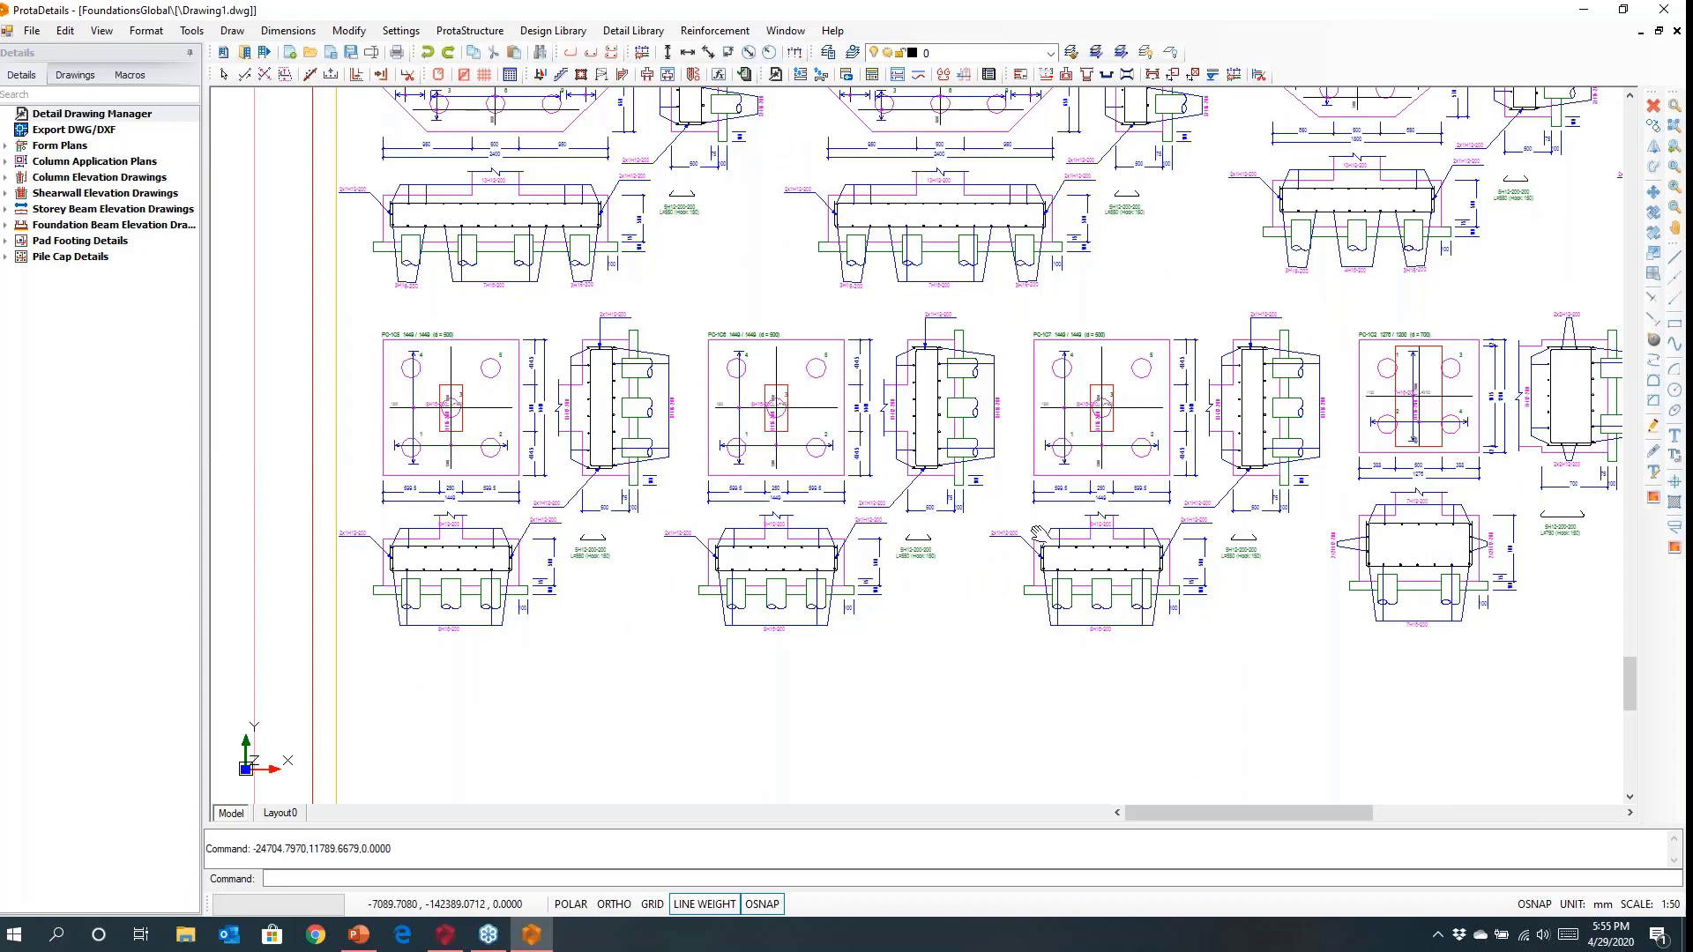
pyautogui.scroll(2, 905, 406)
pyautogui.scroll(2, 904, 405)
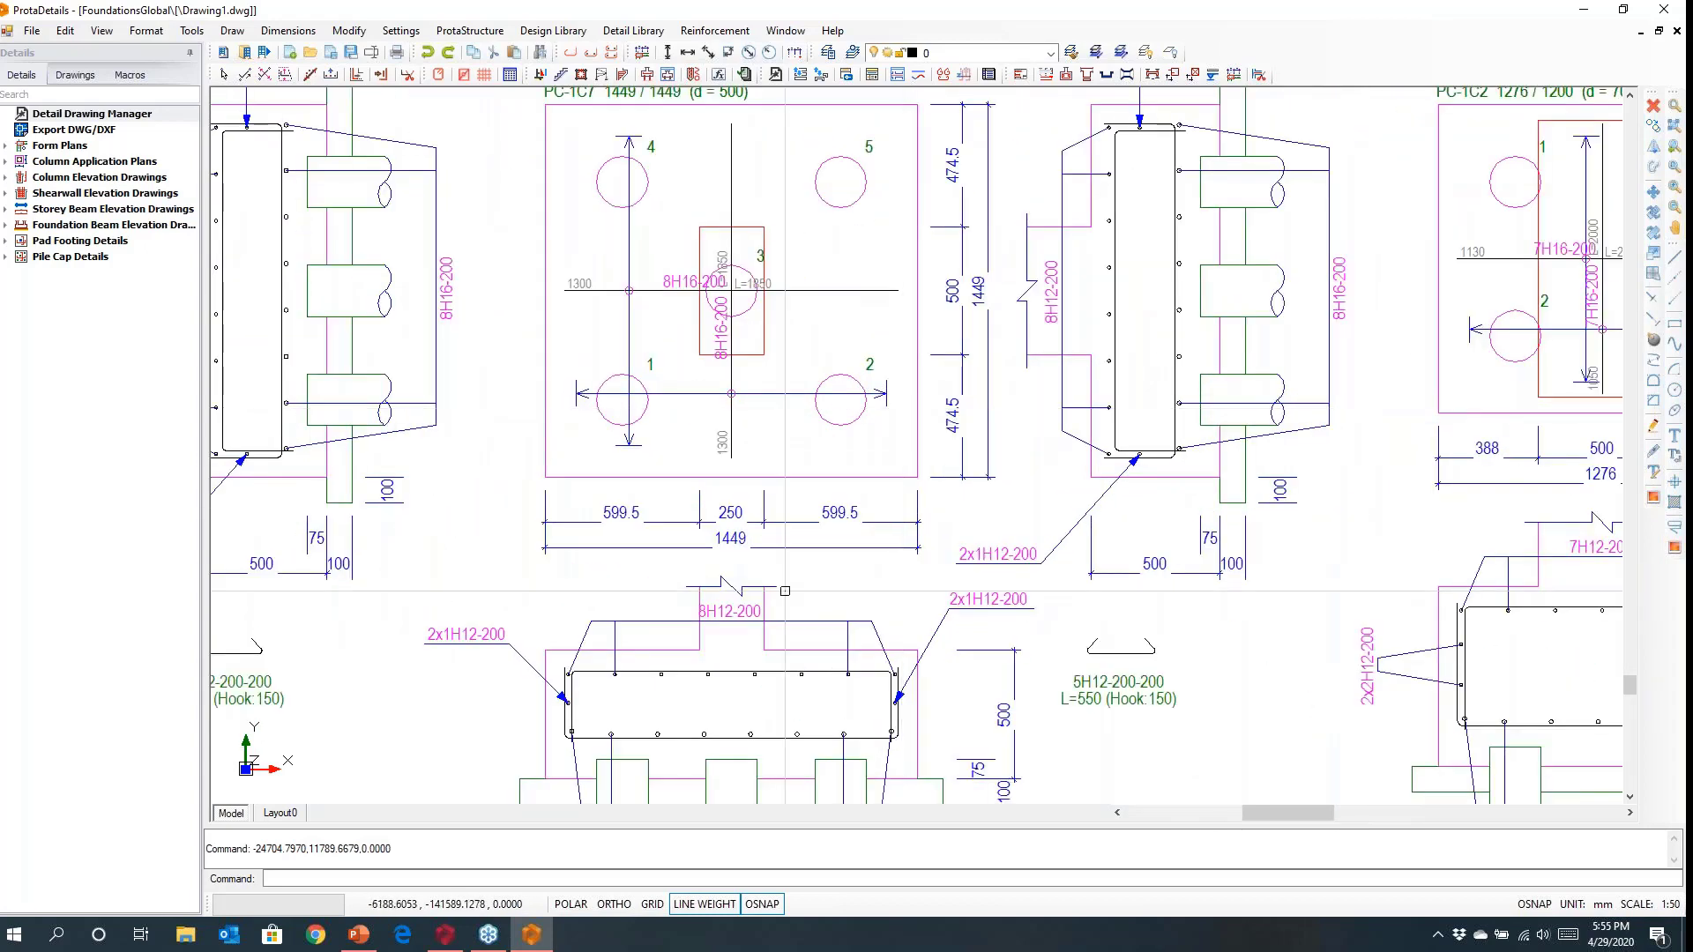
pyautogui.moveTo(784, 590)
pyautogui.mouseDown(button='middle')
pyautogui.moveTo(837, 693)
pyautogui.moveTo(923, 753)
pyautogui.mouseUp(button='middle')
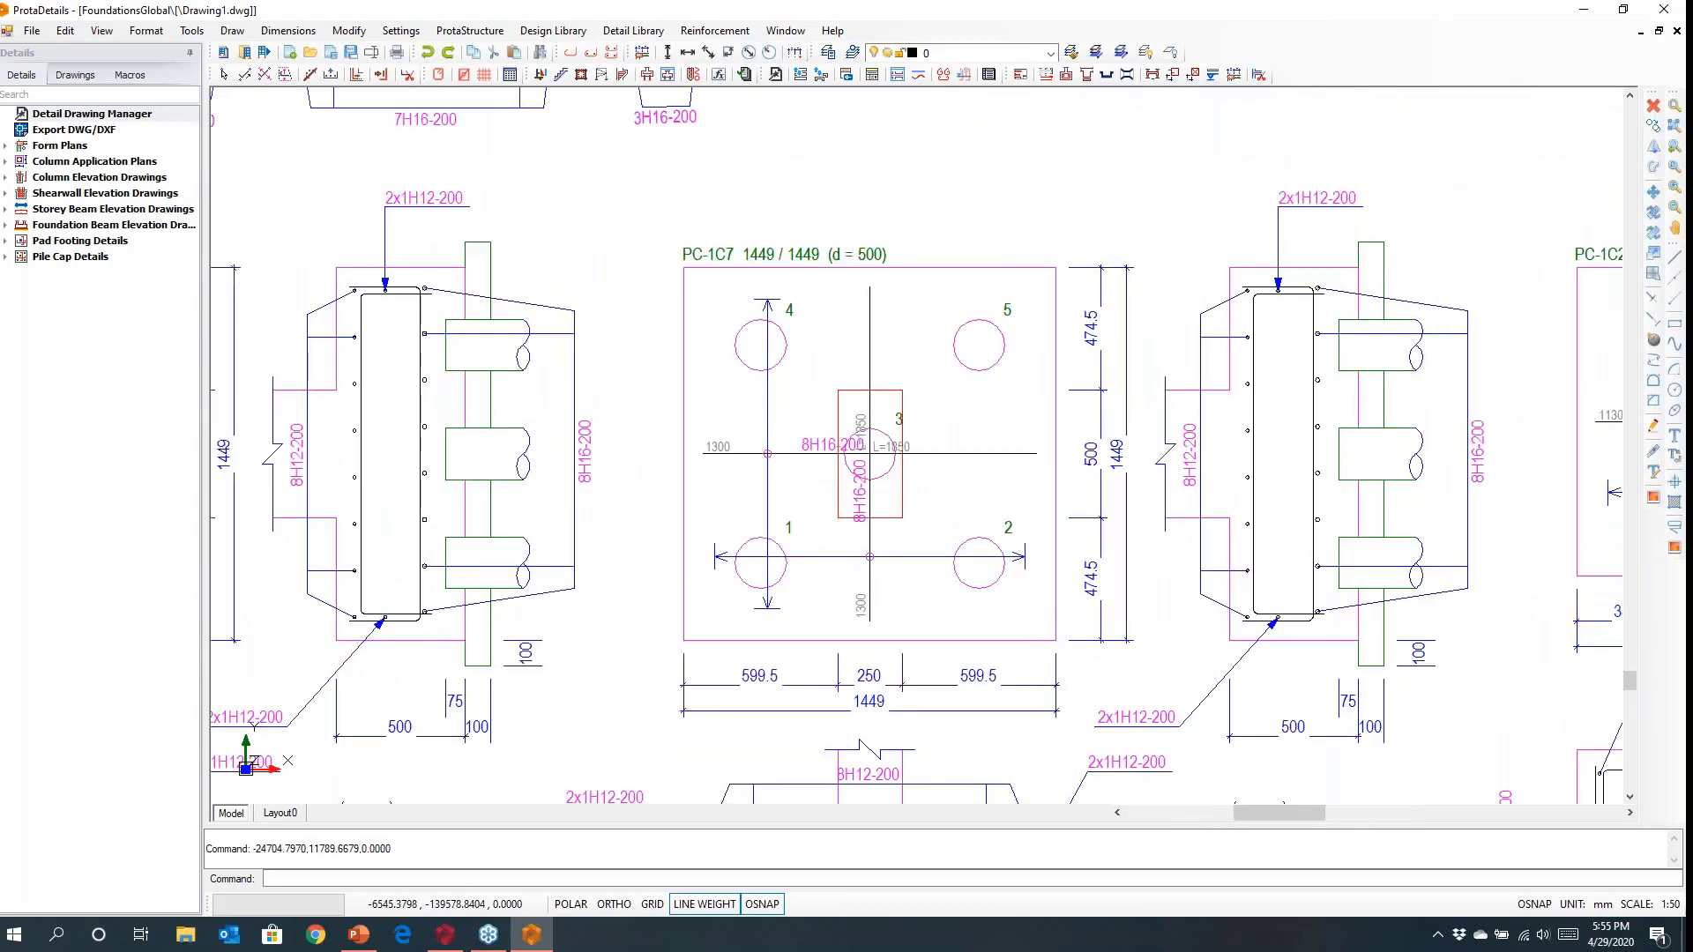
pyautogui.scroll(4, 876, 459)
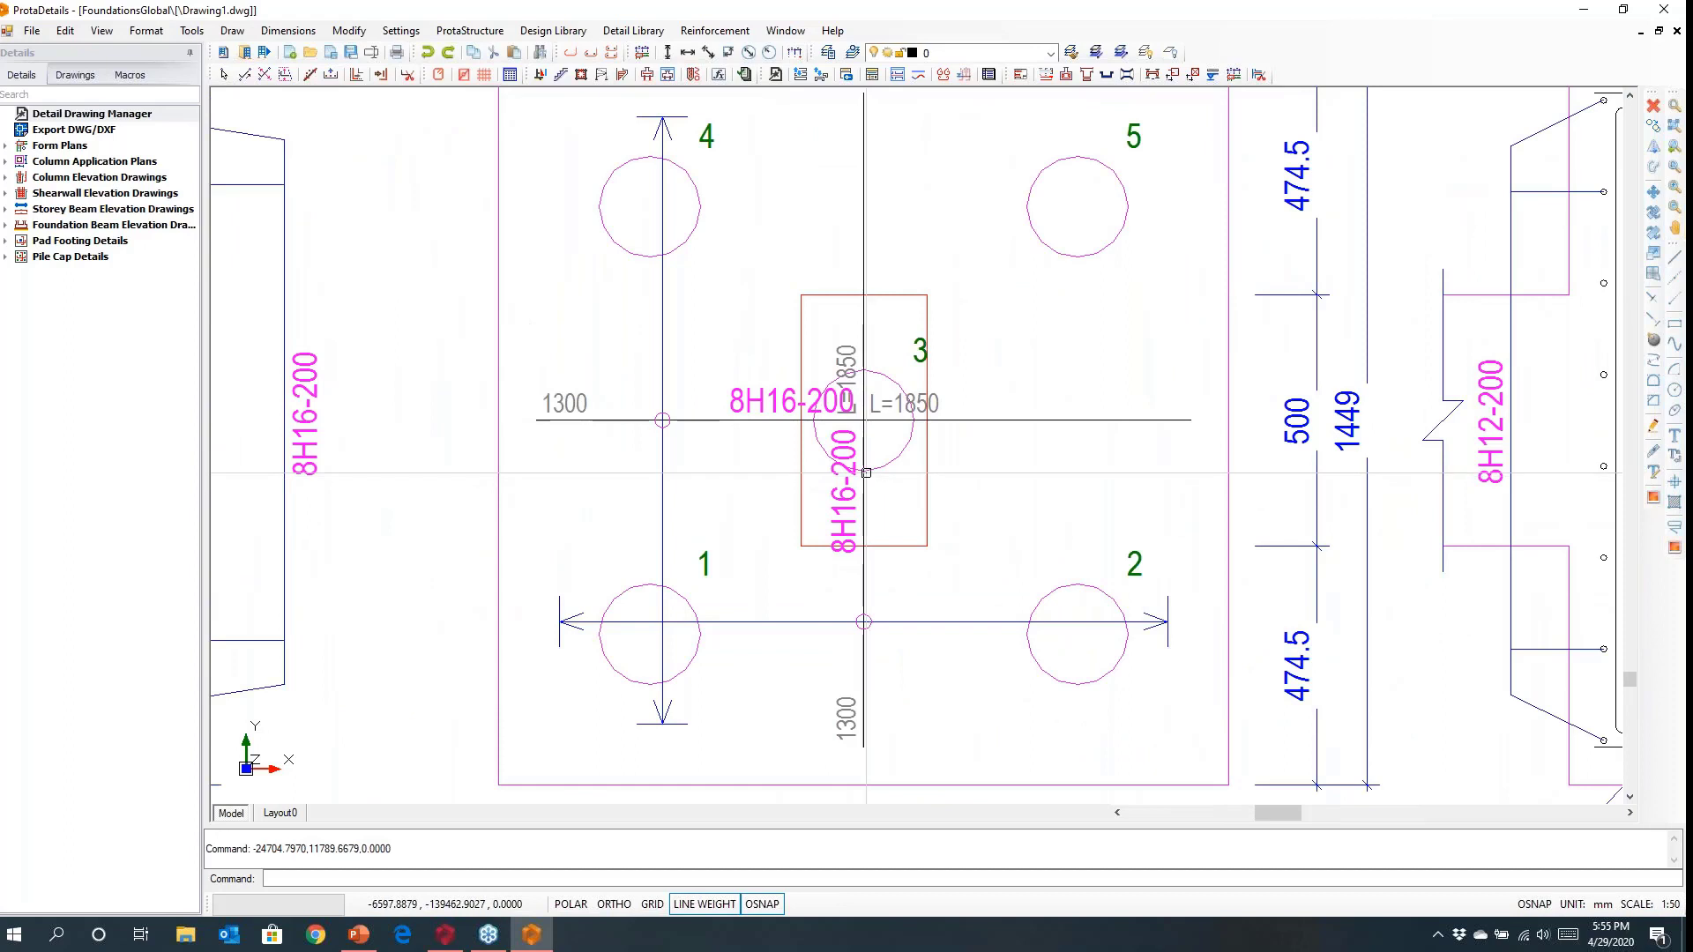
pyautogui.doubleClick(873, 403)
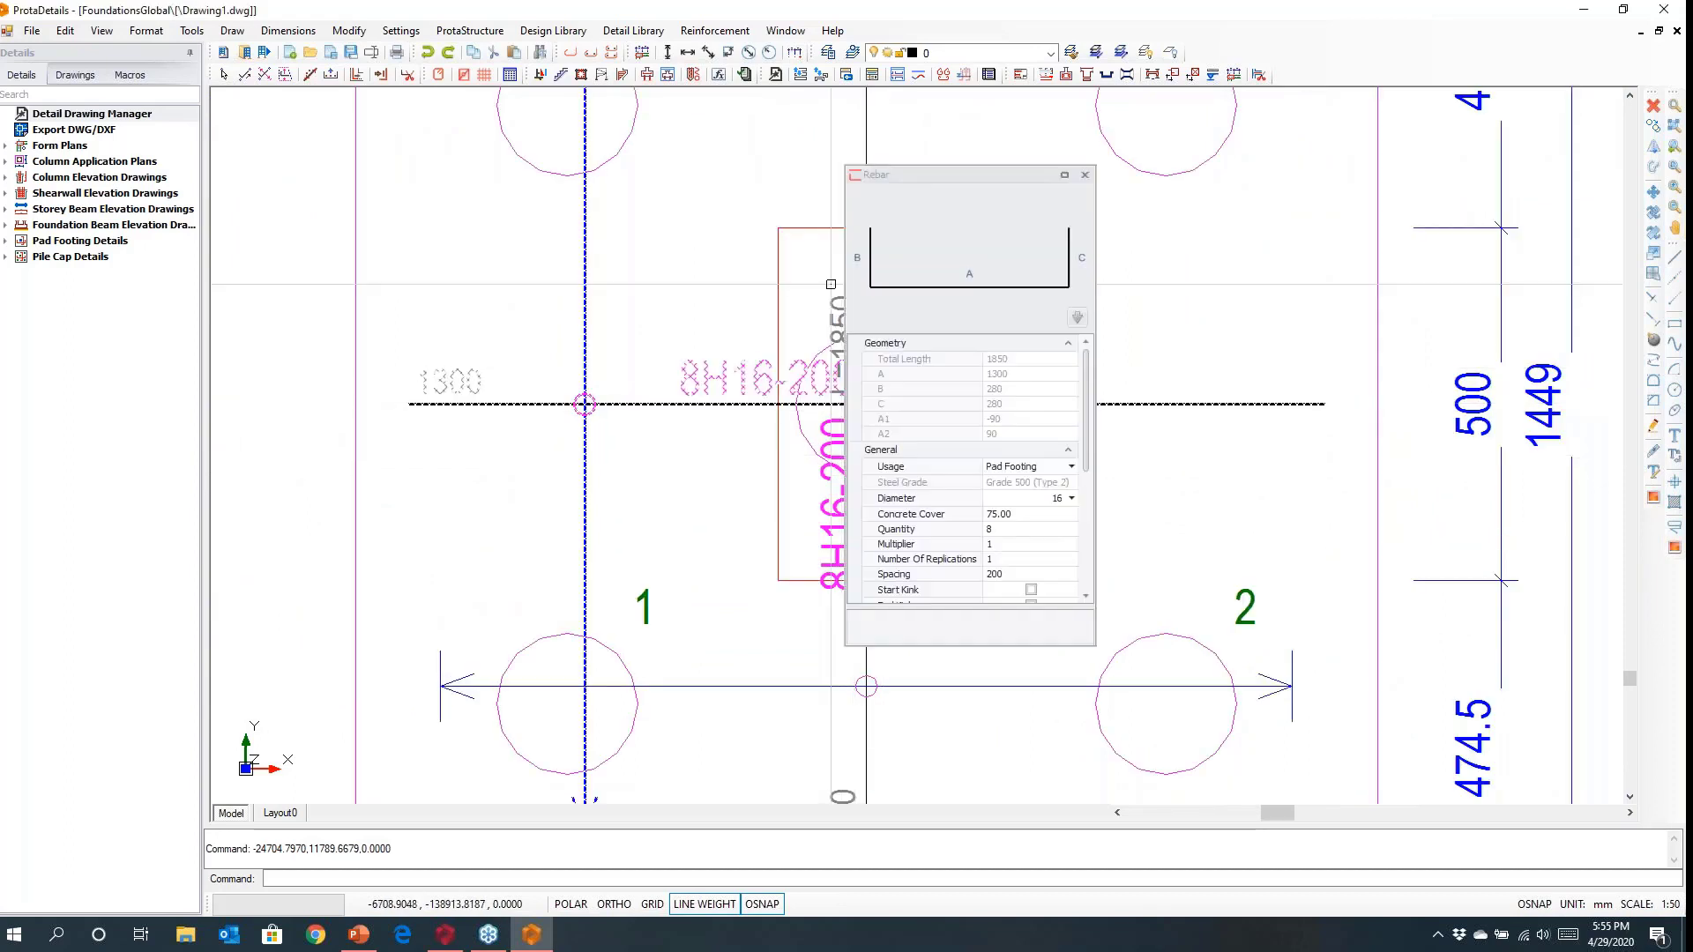
pyautogui.click(1085, 174)
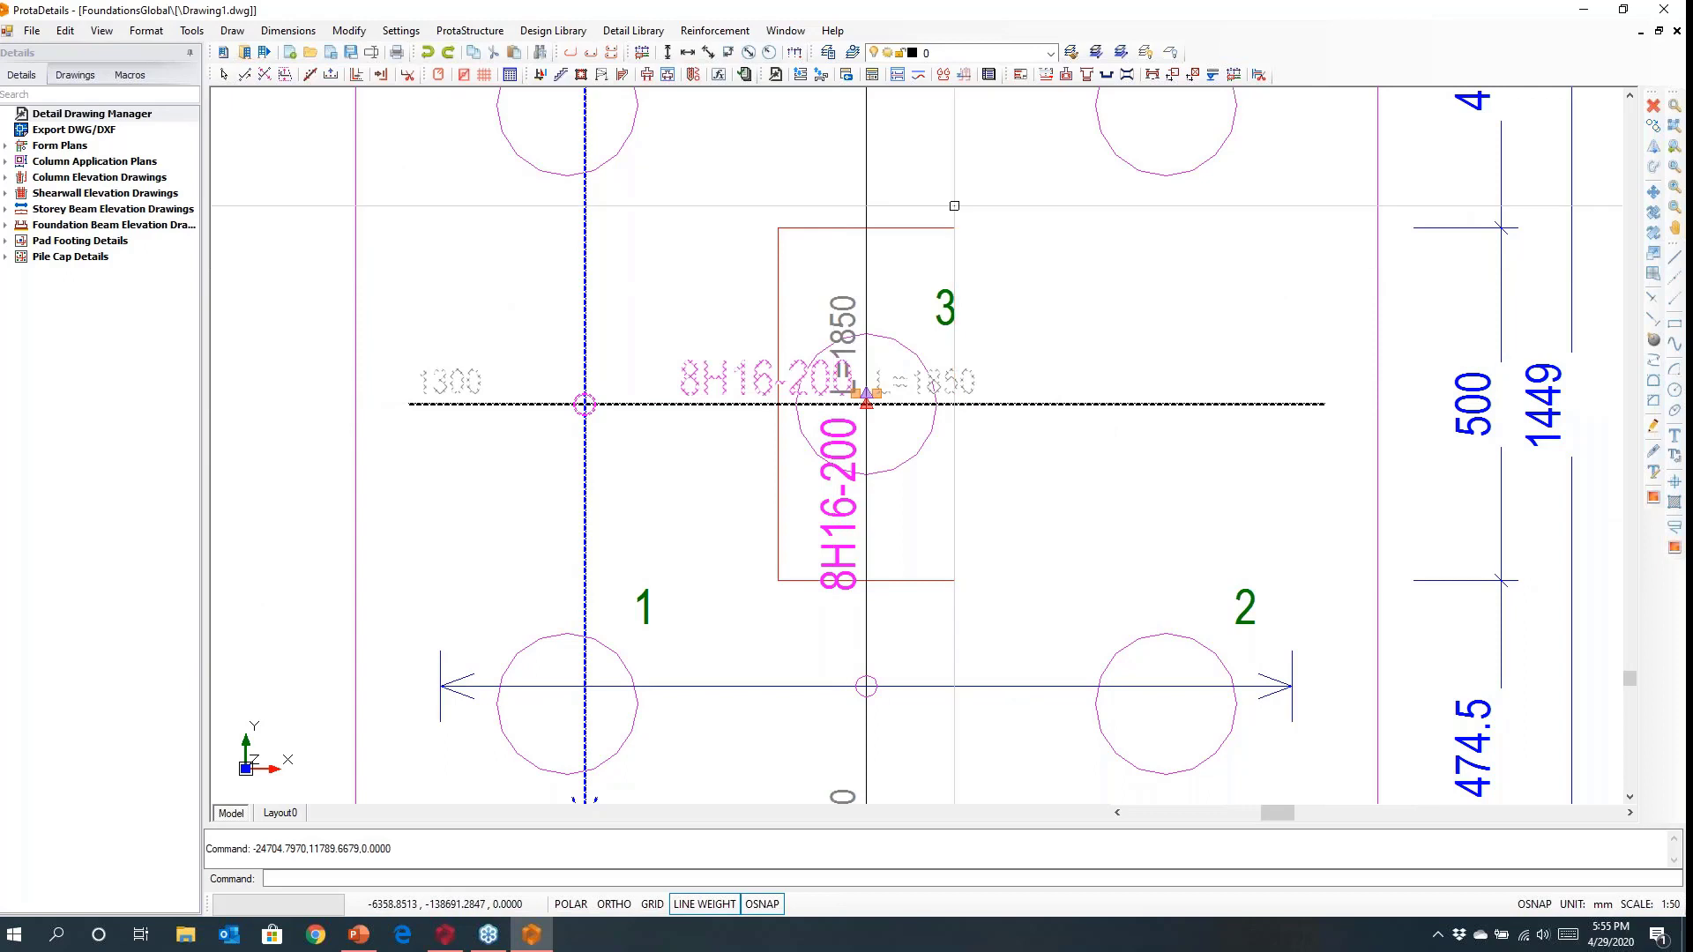
# Inspect the rebar properties of the vertical 8H16-200 bar in the PC-1C7 plan.
pyautogui.click(866, 214)
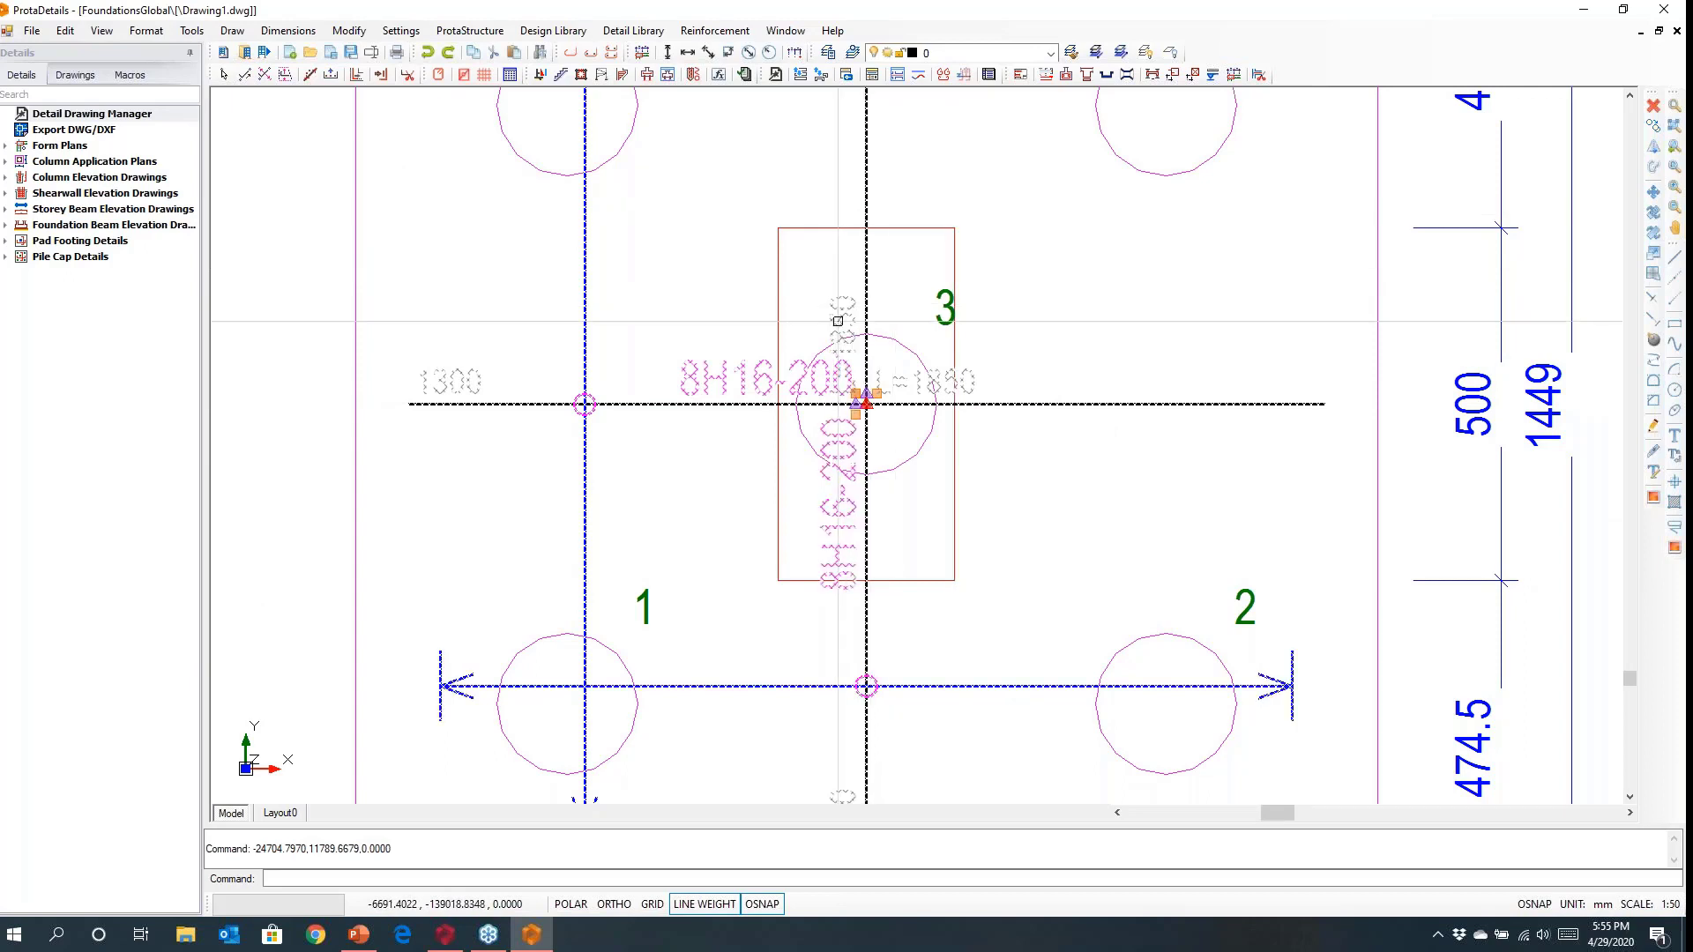
pyautogui.press('Escape')
pyautogui.press('Escape')
pyautogui.press('Escape')
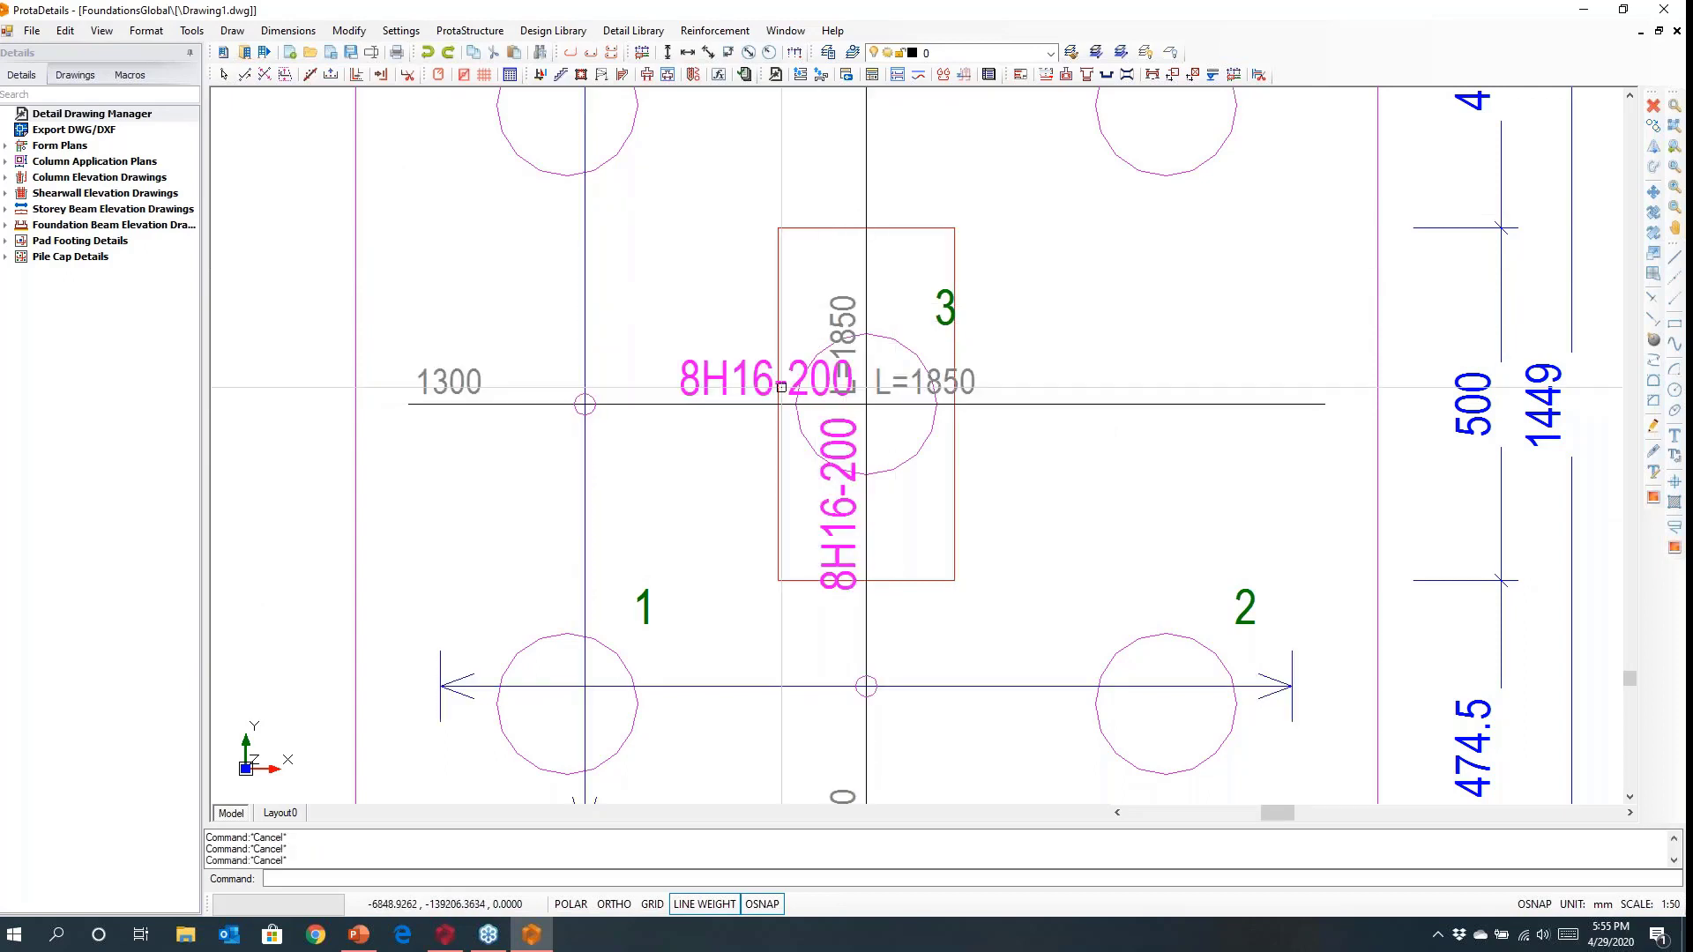
pyautogui.doubleClick(866, 243)
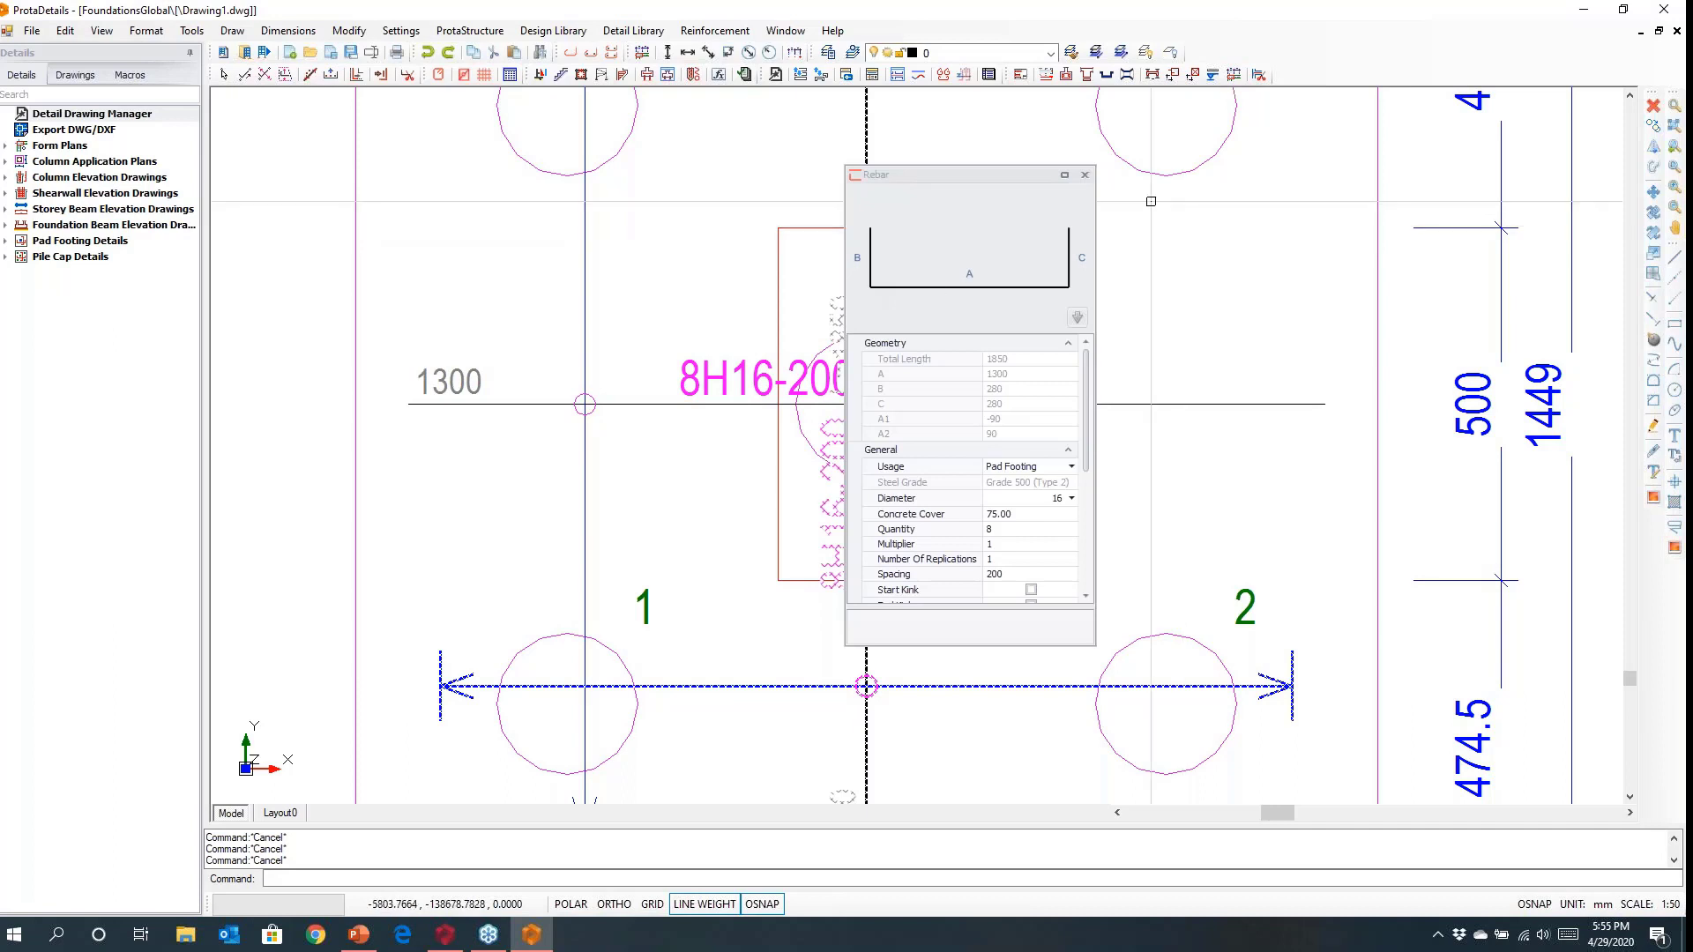
pyautogui.click(1084, 174)
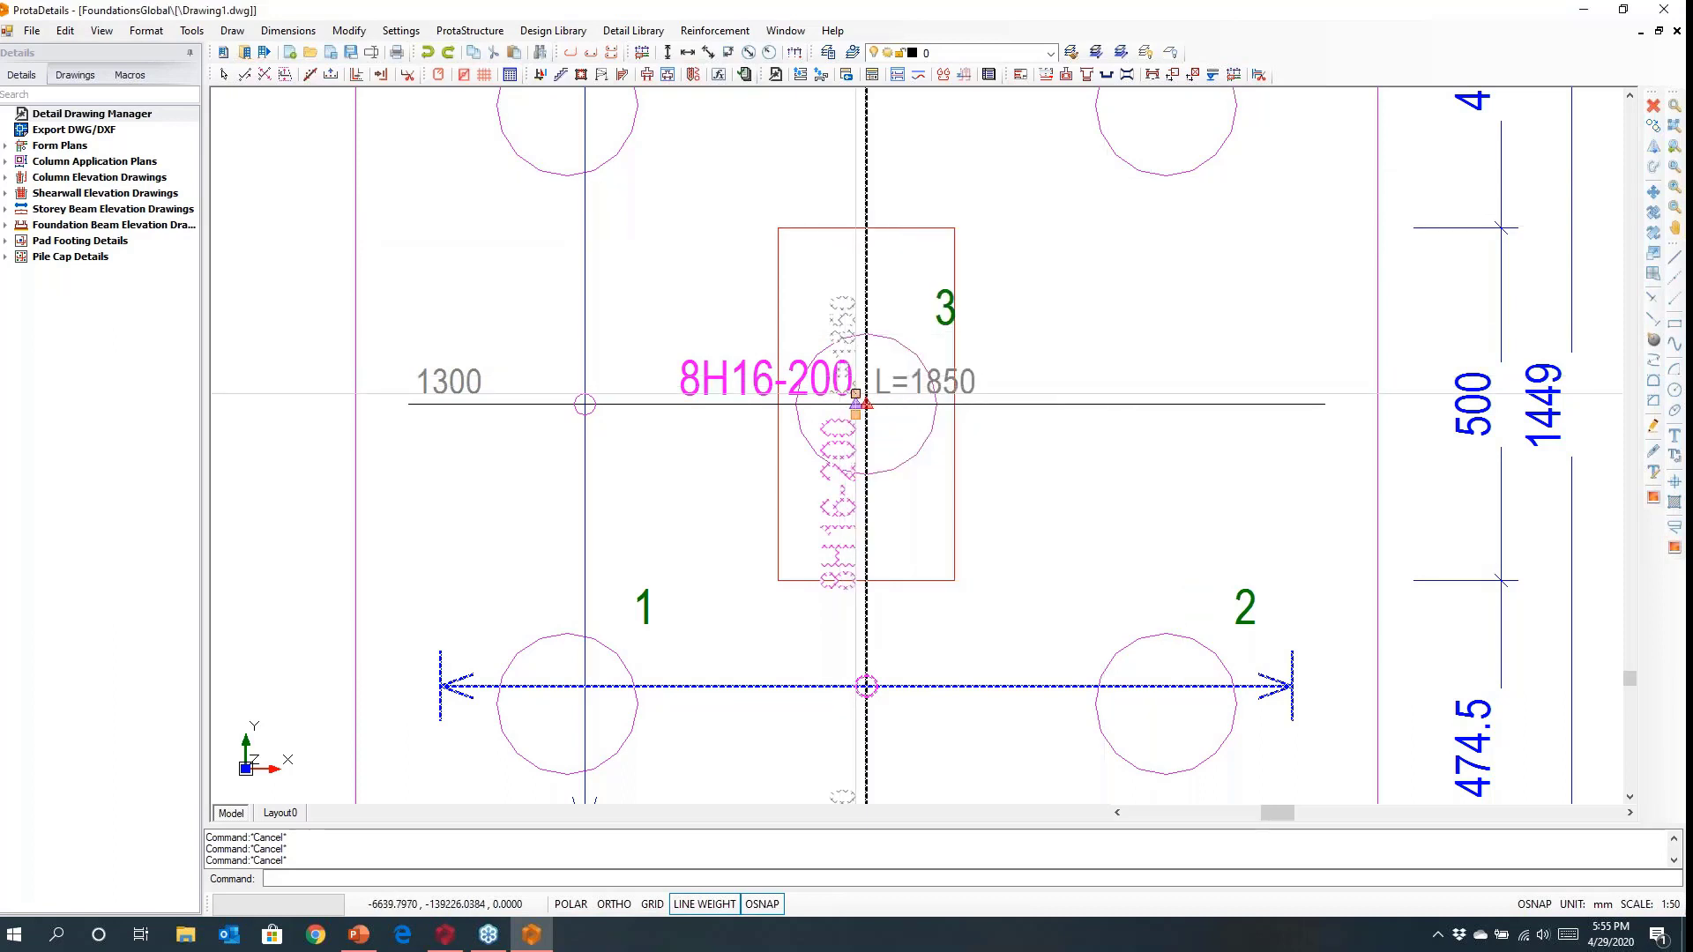
pyautogui.doubleClick(853, 388)
pyautogui.click(1086, 175)
# Move the vertical bar's L=1850 label upward, clear of the horizontal bar's 8H16-200 label, and deselect the bar.
pyautogui.scroll(4, 902, 389)
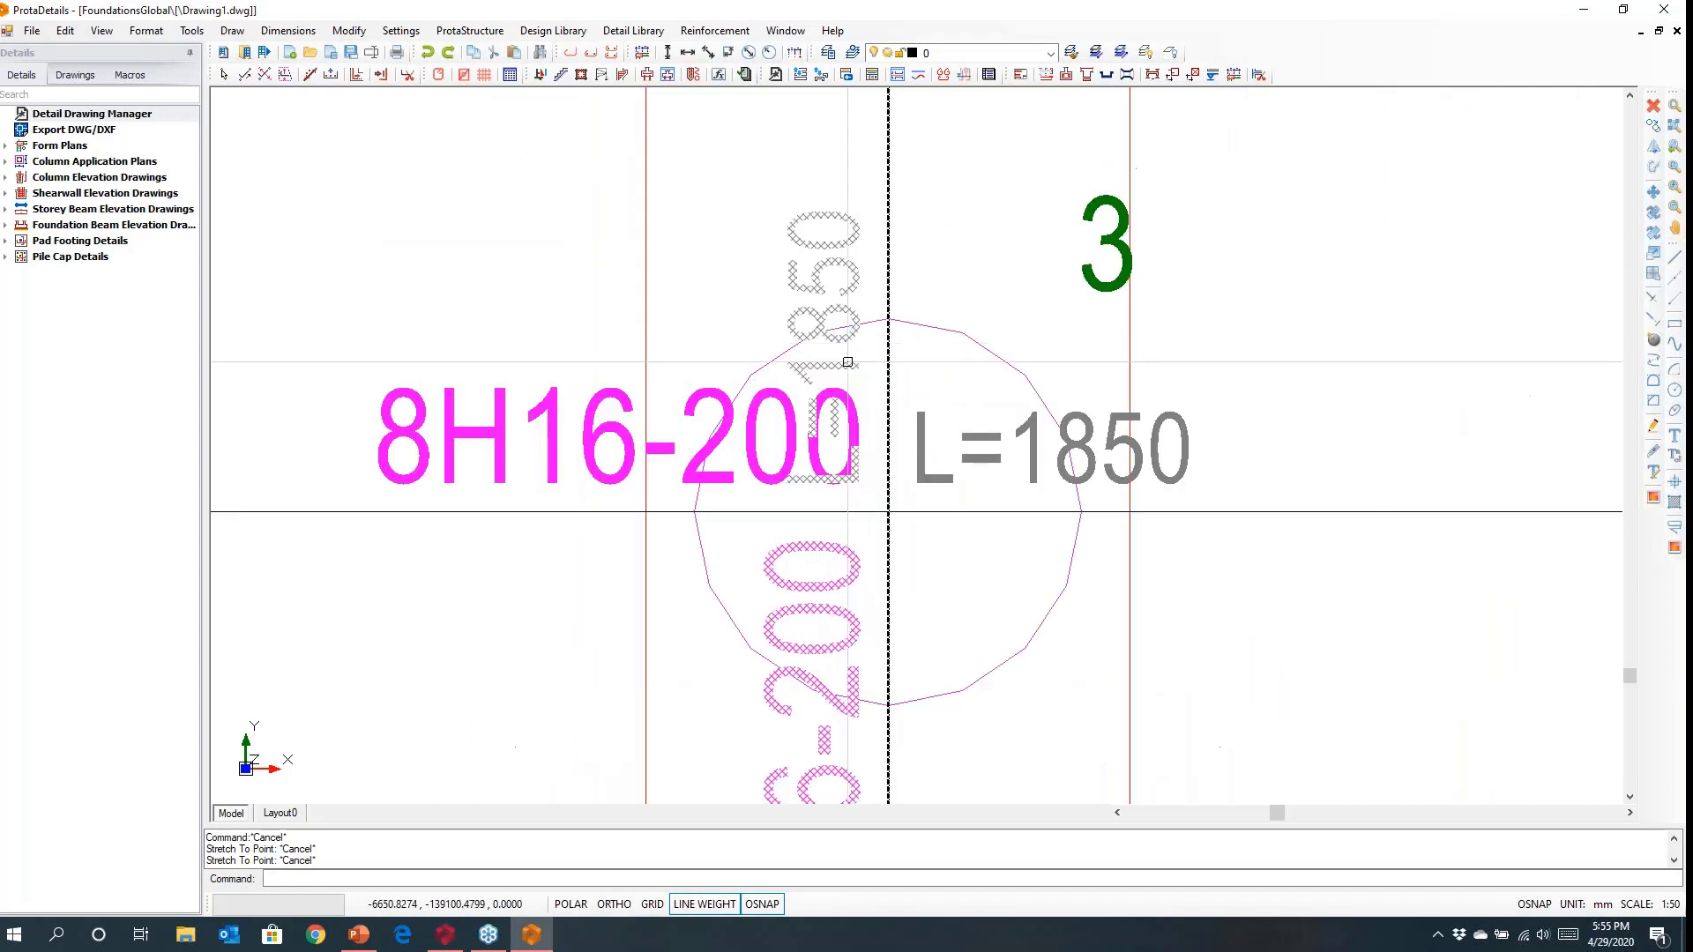
pyautogui.doubleClick(890, 411)
pyautogui.moveTo(958, 176); pyautogui.dragTo(1290, 211)
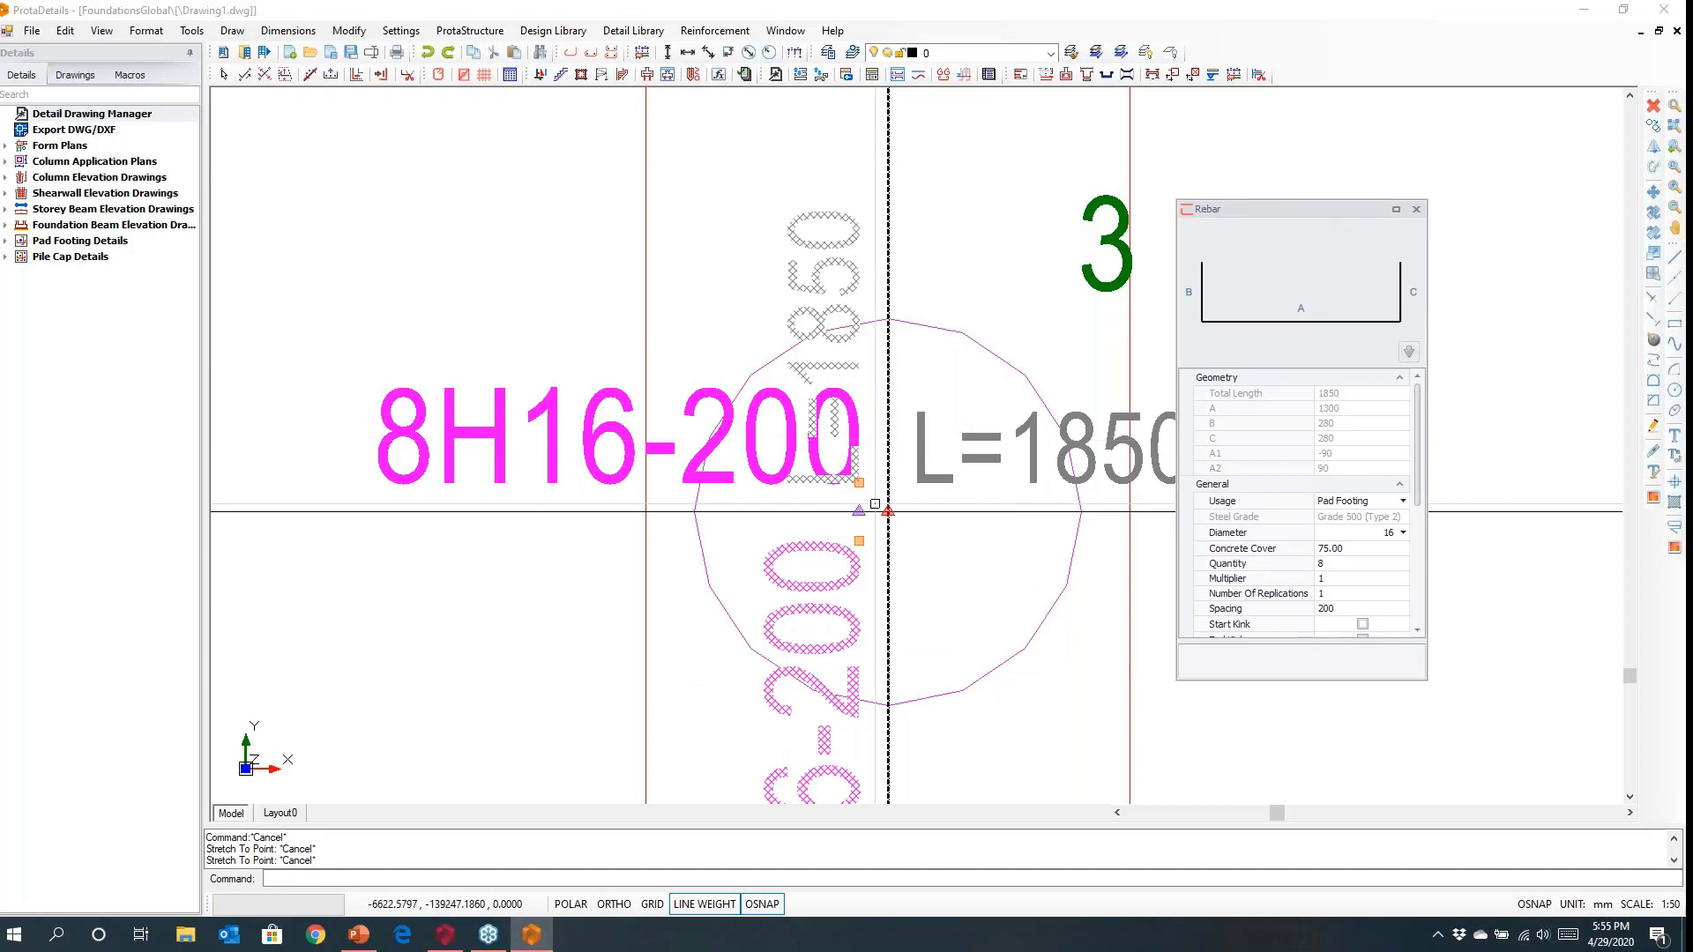
pyautogui.click(859, 483)
pyautogui.scroll(-4, 888, 511)
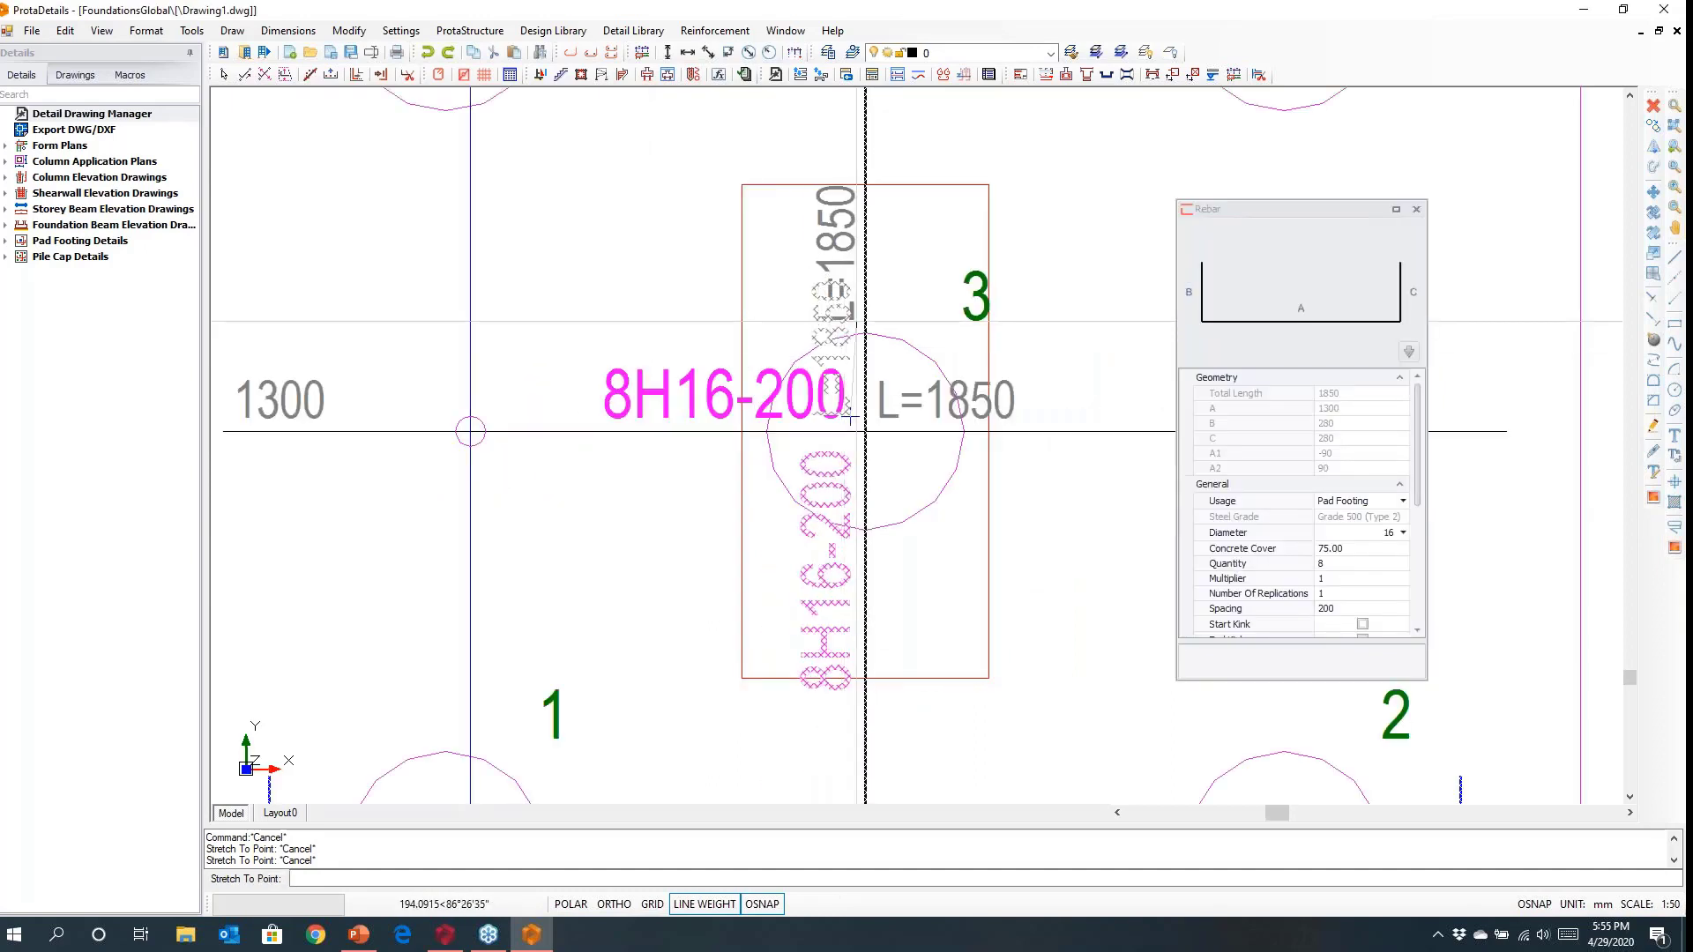
pyautogui.click(843, 331)
pyautogui.press('Escape')
pyautogui.press('Escape')
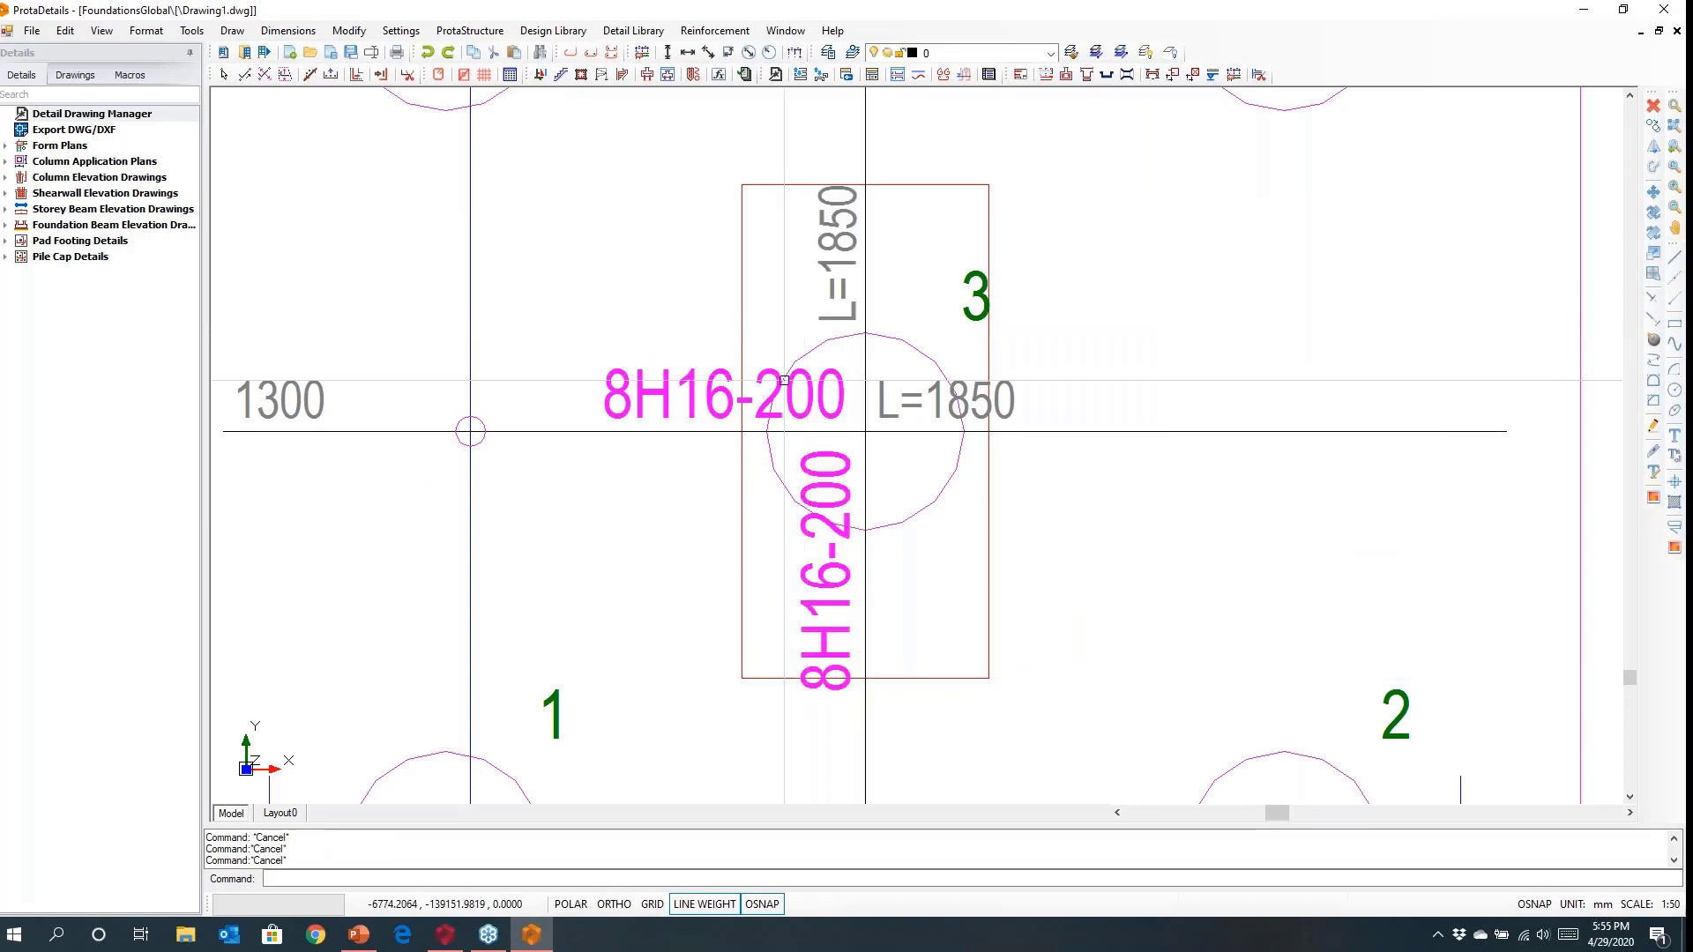
# Move the PC-1C7 and PC-1C2 pile cap details together to a new row at the left of the sheet, below the second row.
pyautogui.scroll(-4, 773, 388)
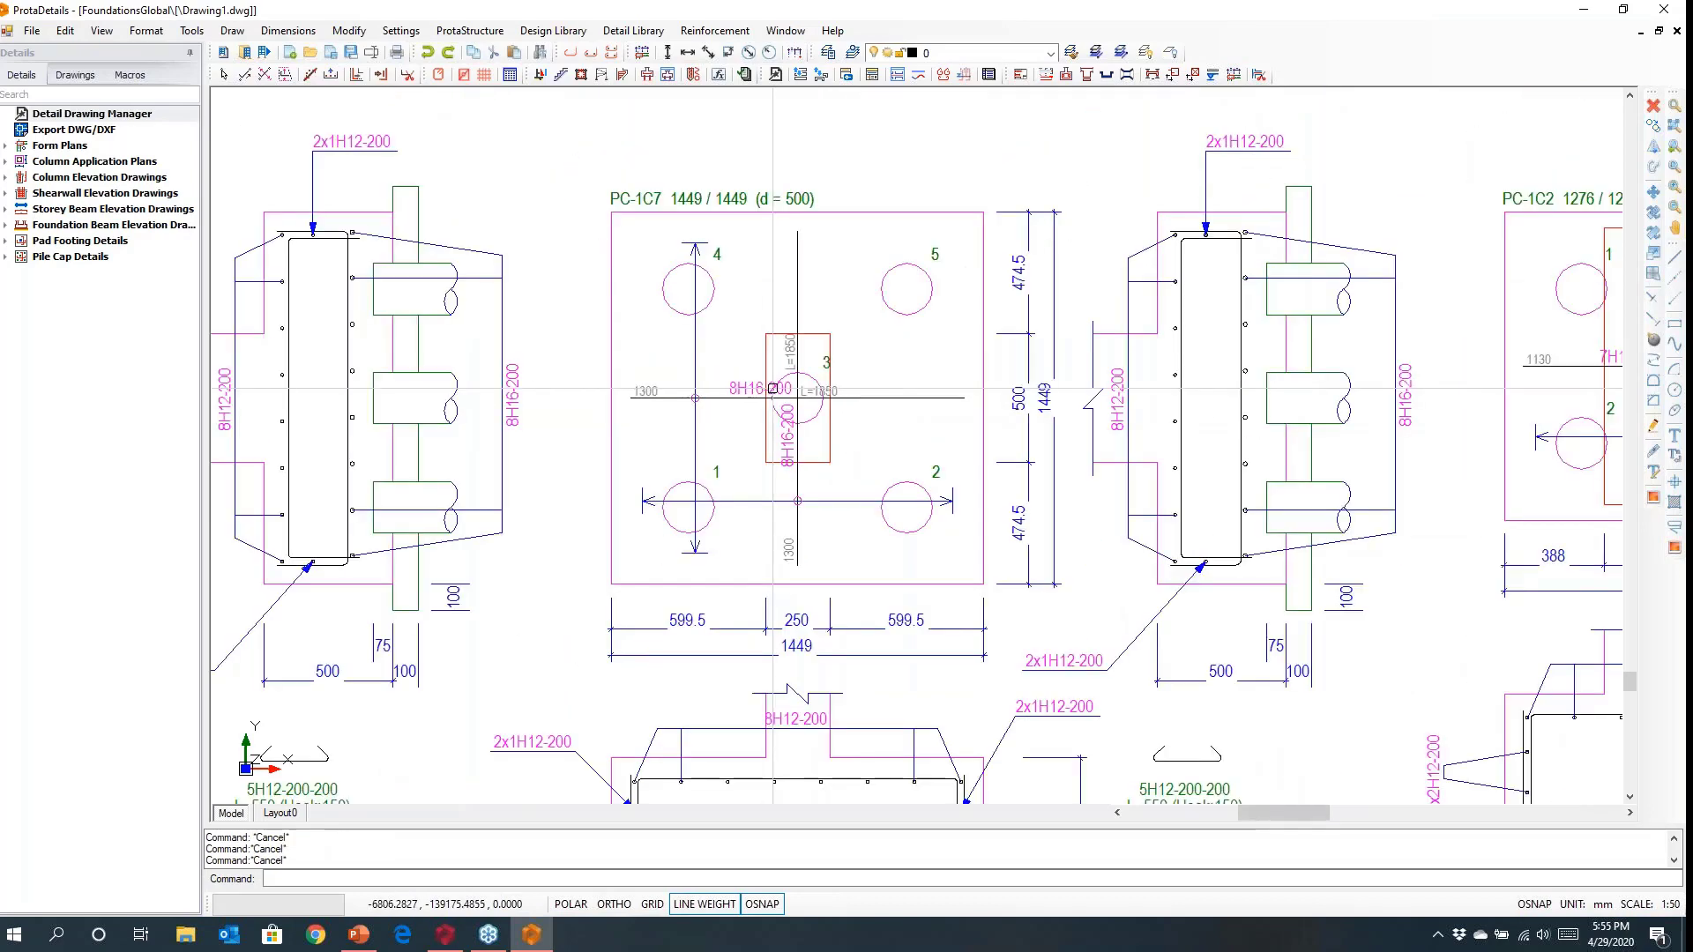
pyautogui.scroll(-6, 772, 388)
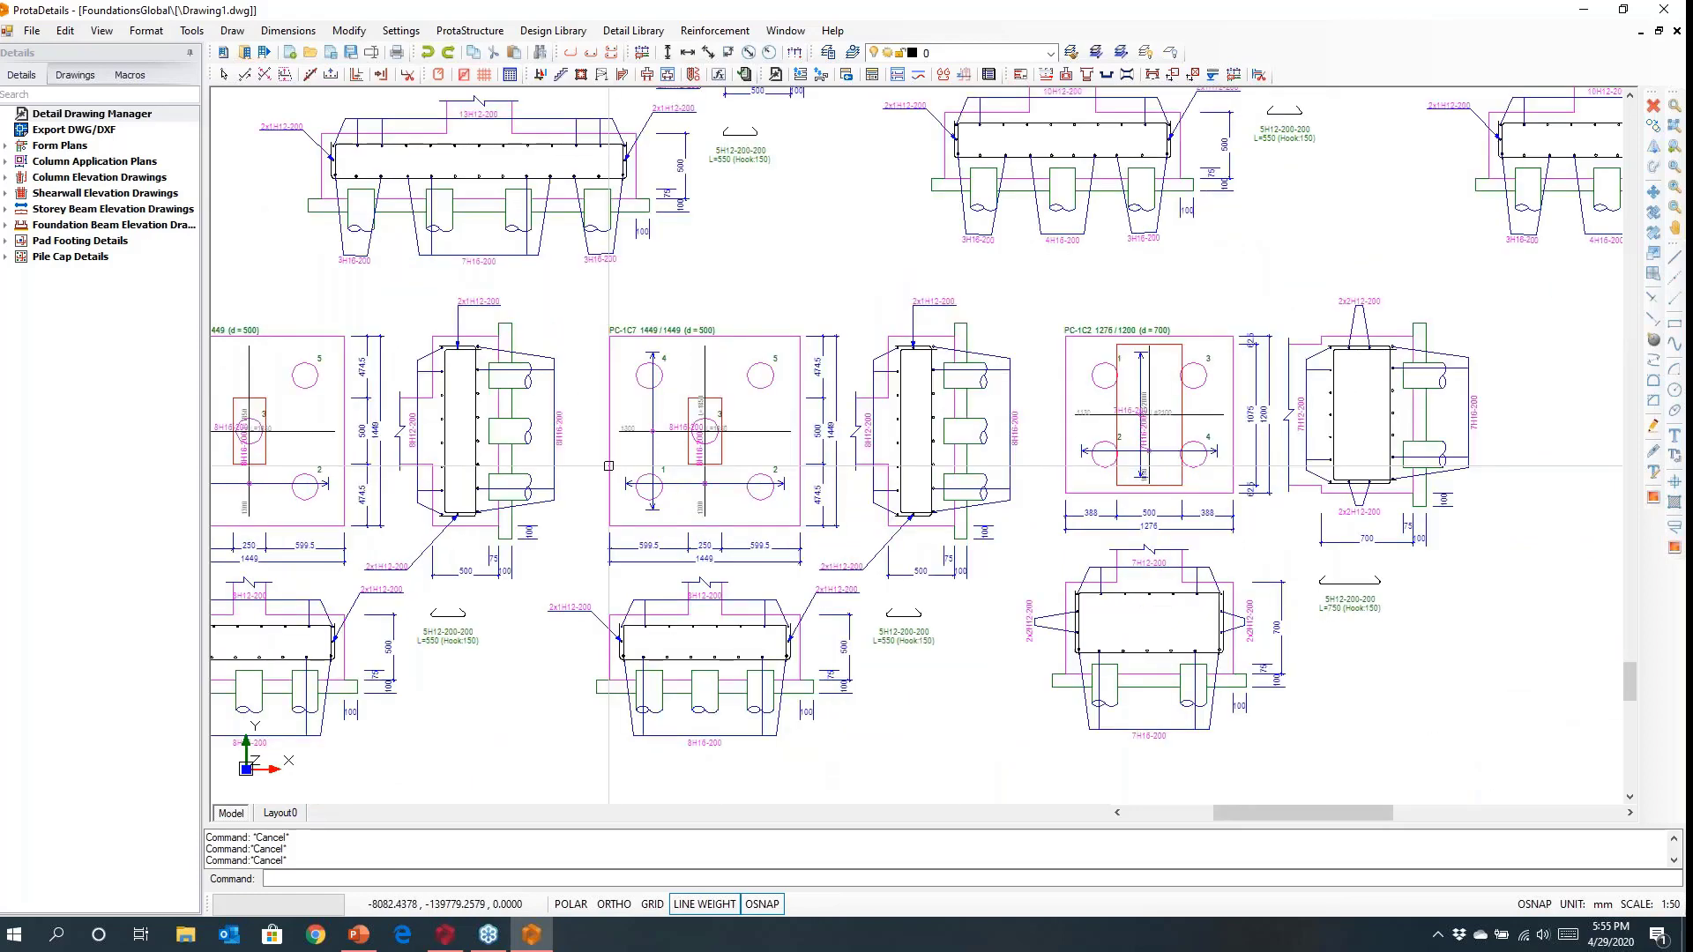
pyautogui.scroll(5, 694, 465)
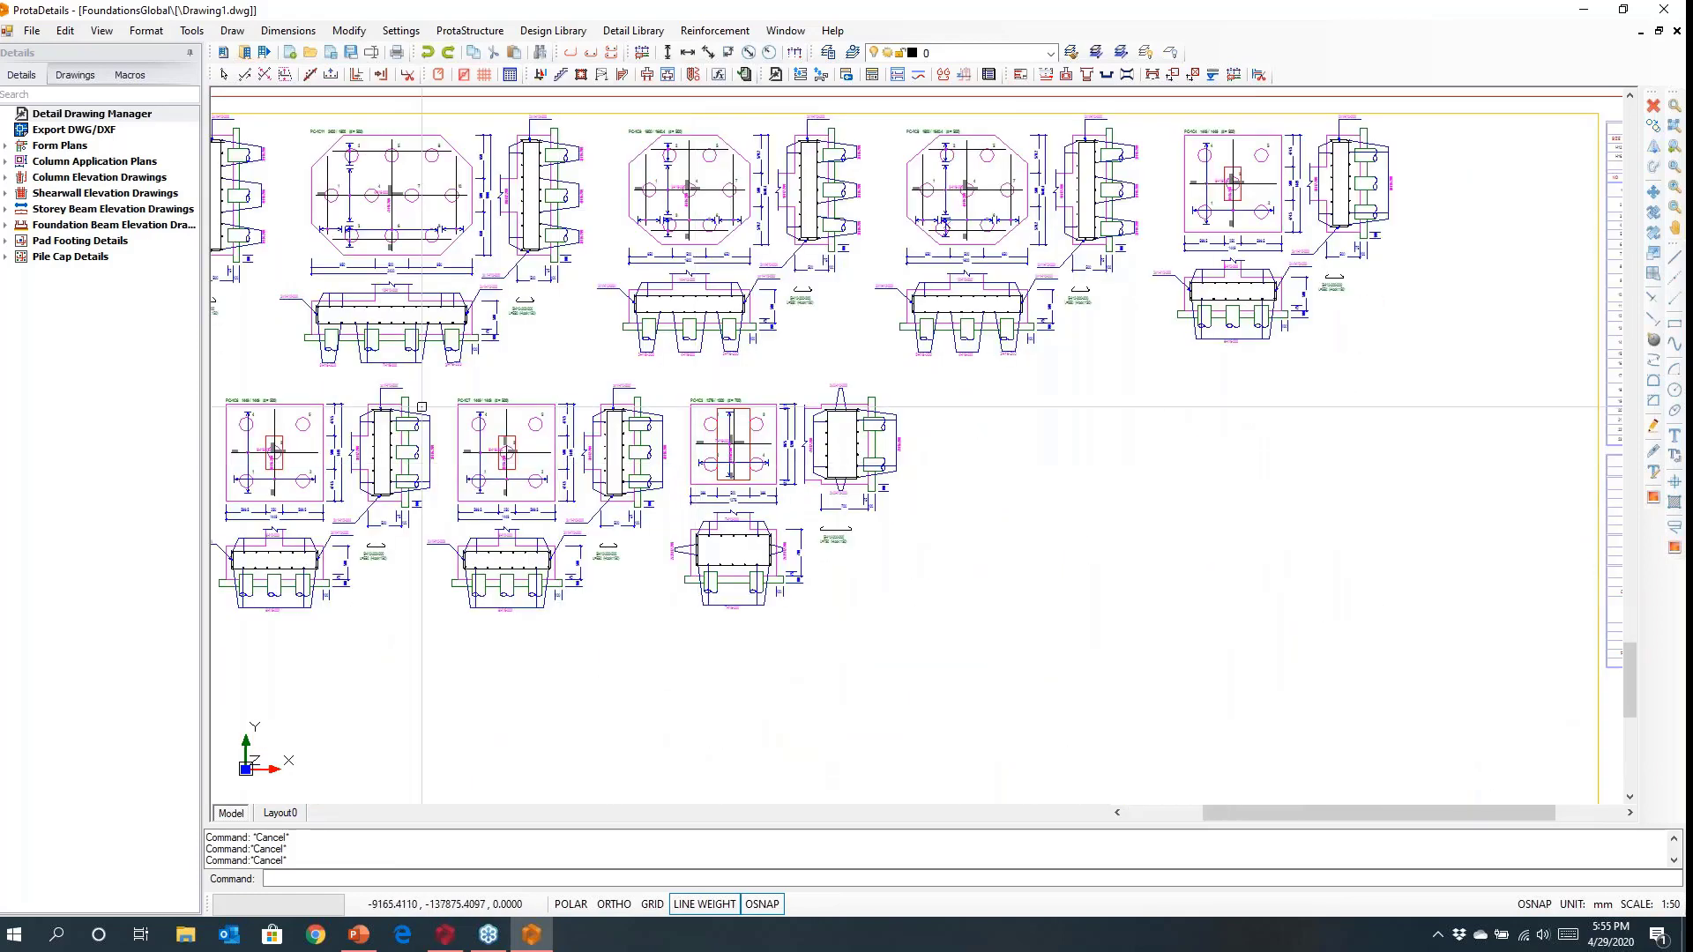
pyautogui.click(440, 379)
pyautogui.click(934, 661)
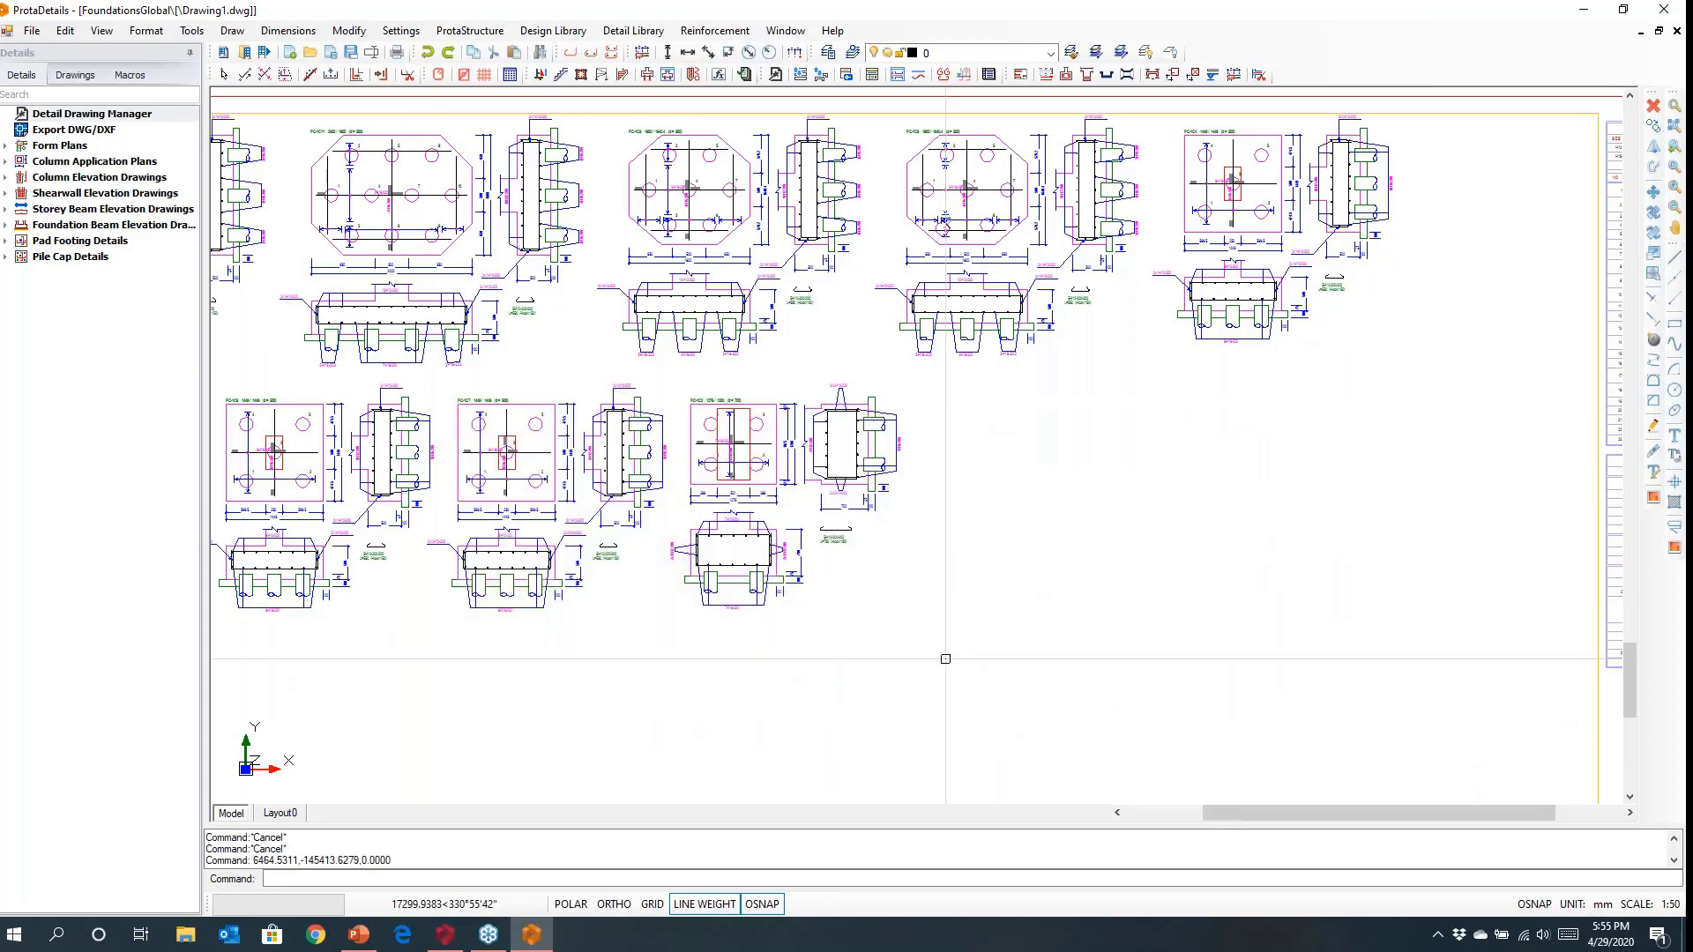
pyautogui.rightClick(812, 591)
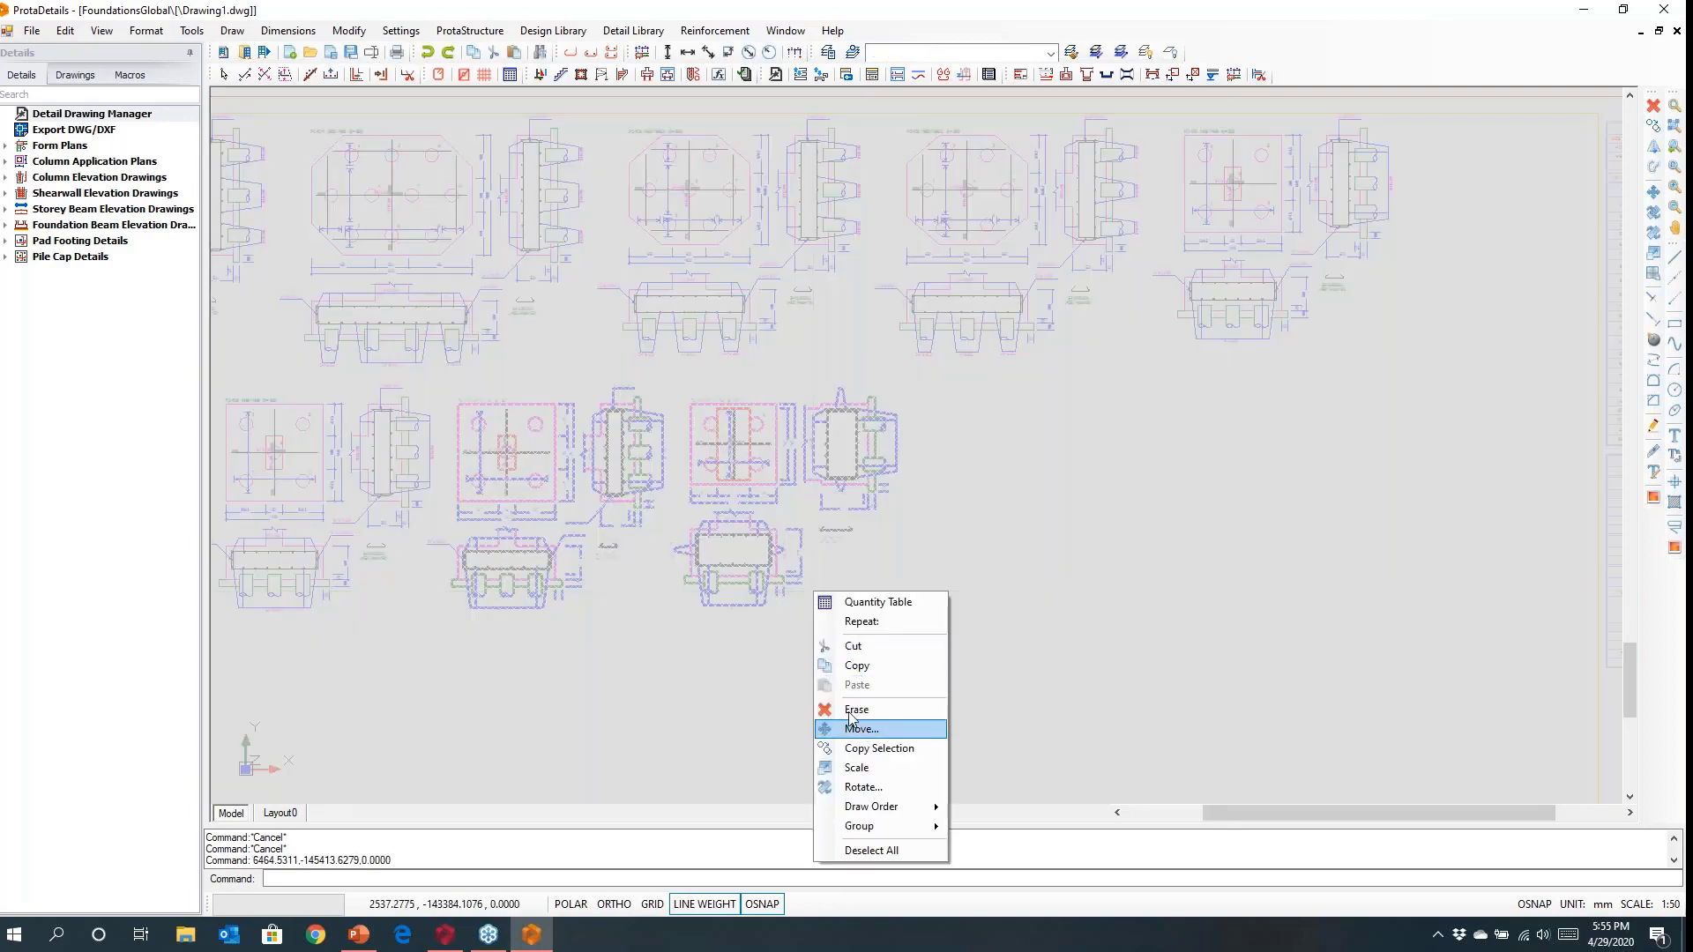
pyautogui.click(861, 729)
pyautogui.click(877, 579)
pyautogui.scroll(-4, 920, 589)
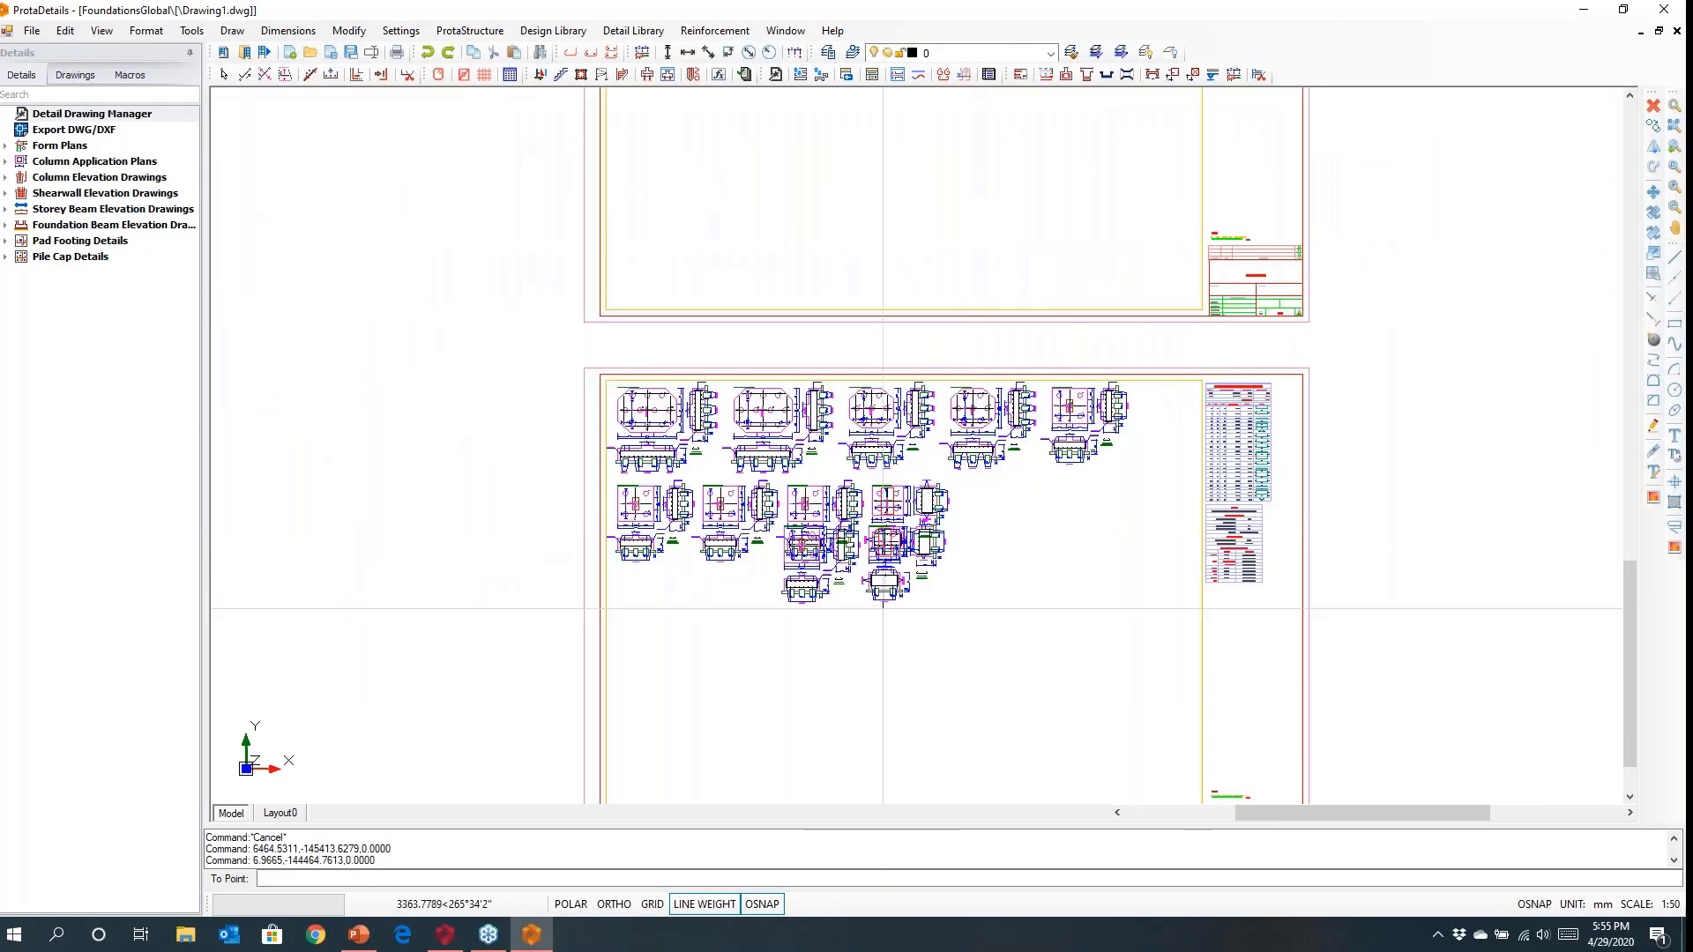
pyautogui.click(665, 685)
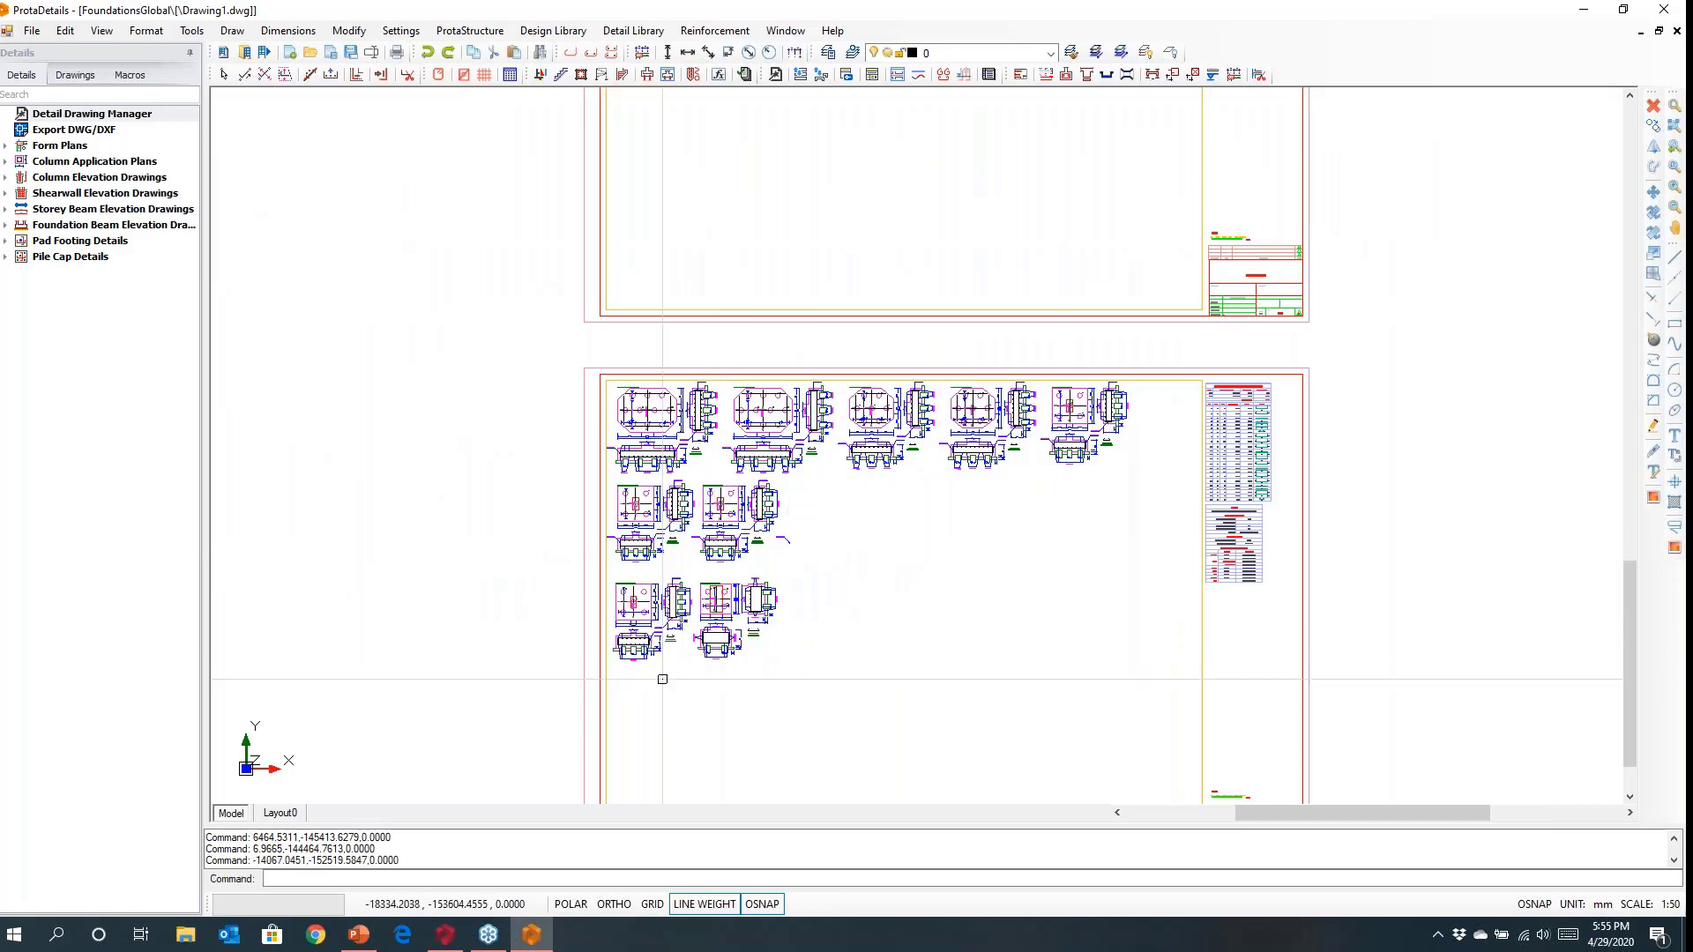
pyautogui.scroll(5, 671, 679)
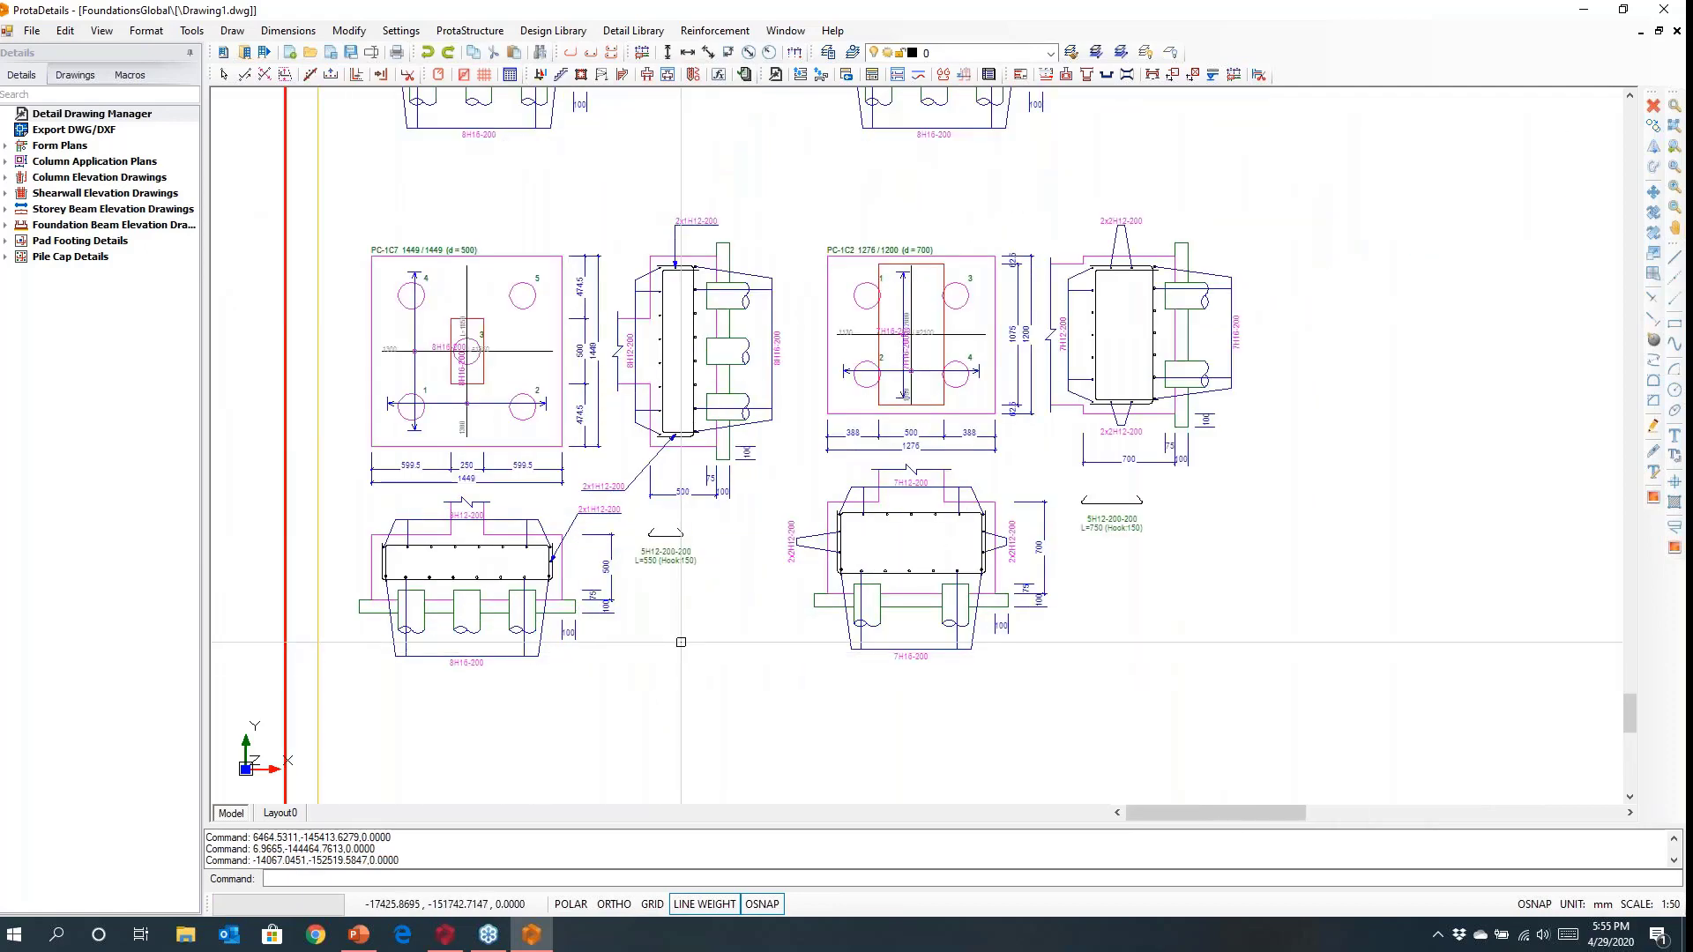
pyautogui.scroll(-5, 639, 558)
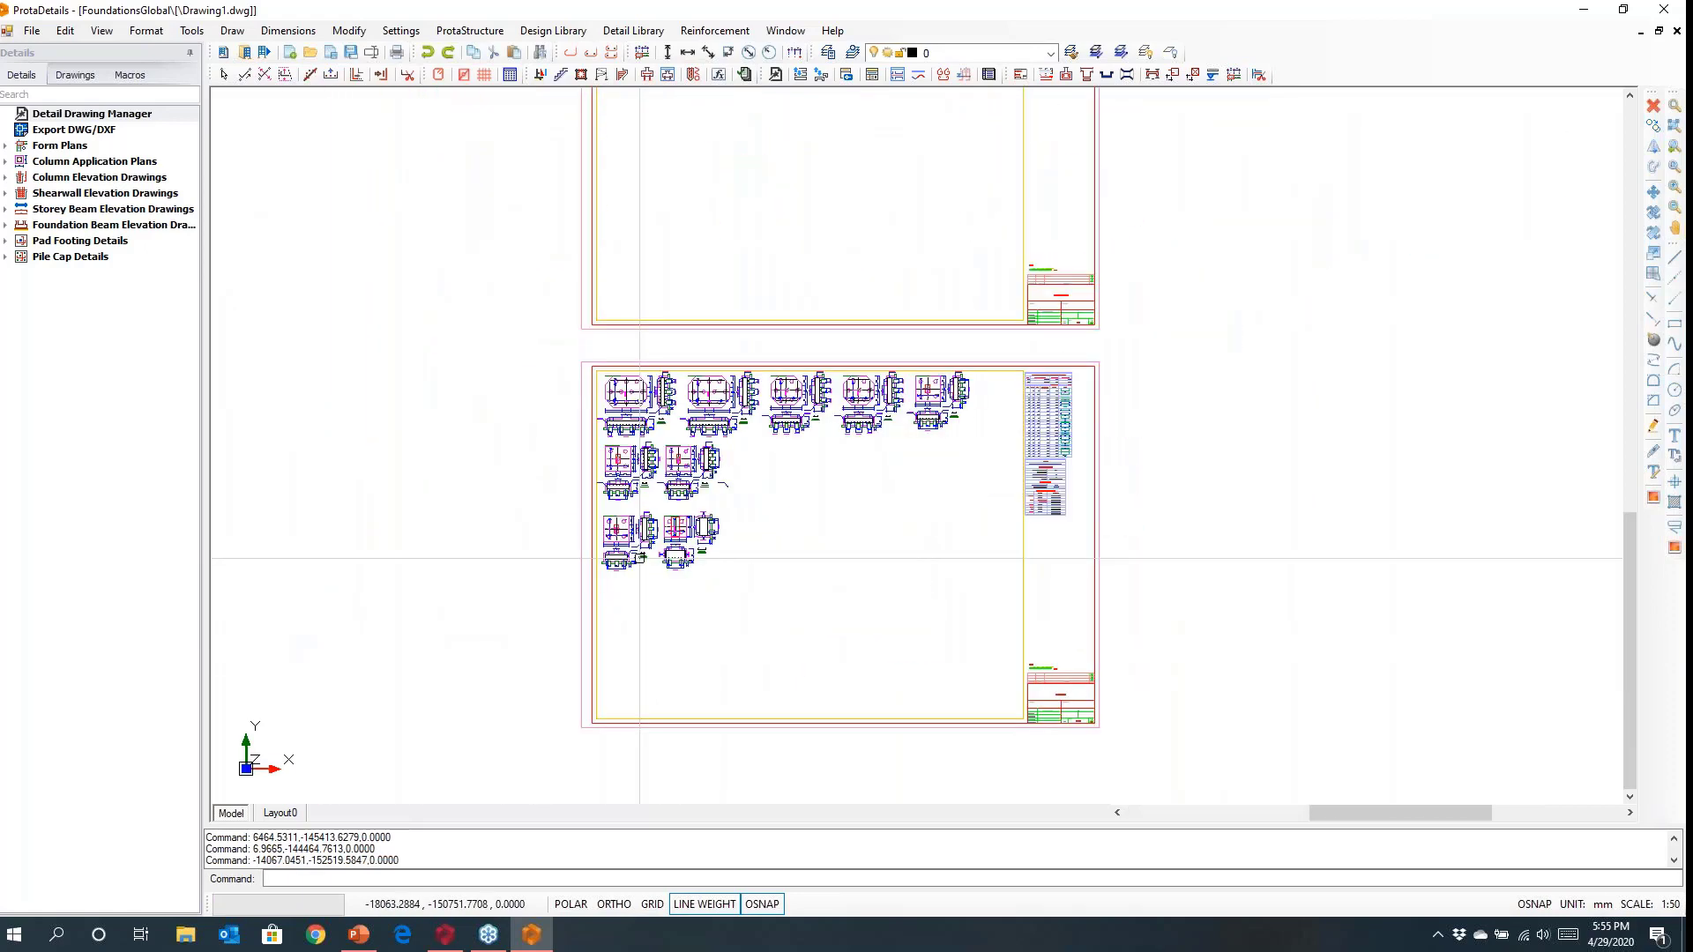
# Draw the pile cap details one by one, placing the first three in a row outside the sheet, to its right.
pyautogui.moveTo(823, 594); pyautogui.dragTo(653, 571, button='middle')
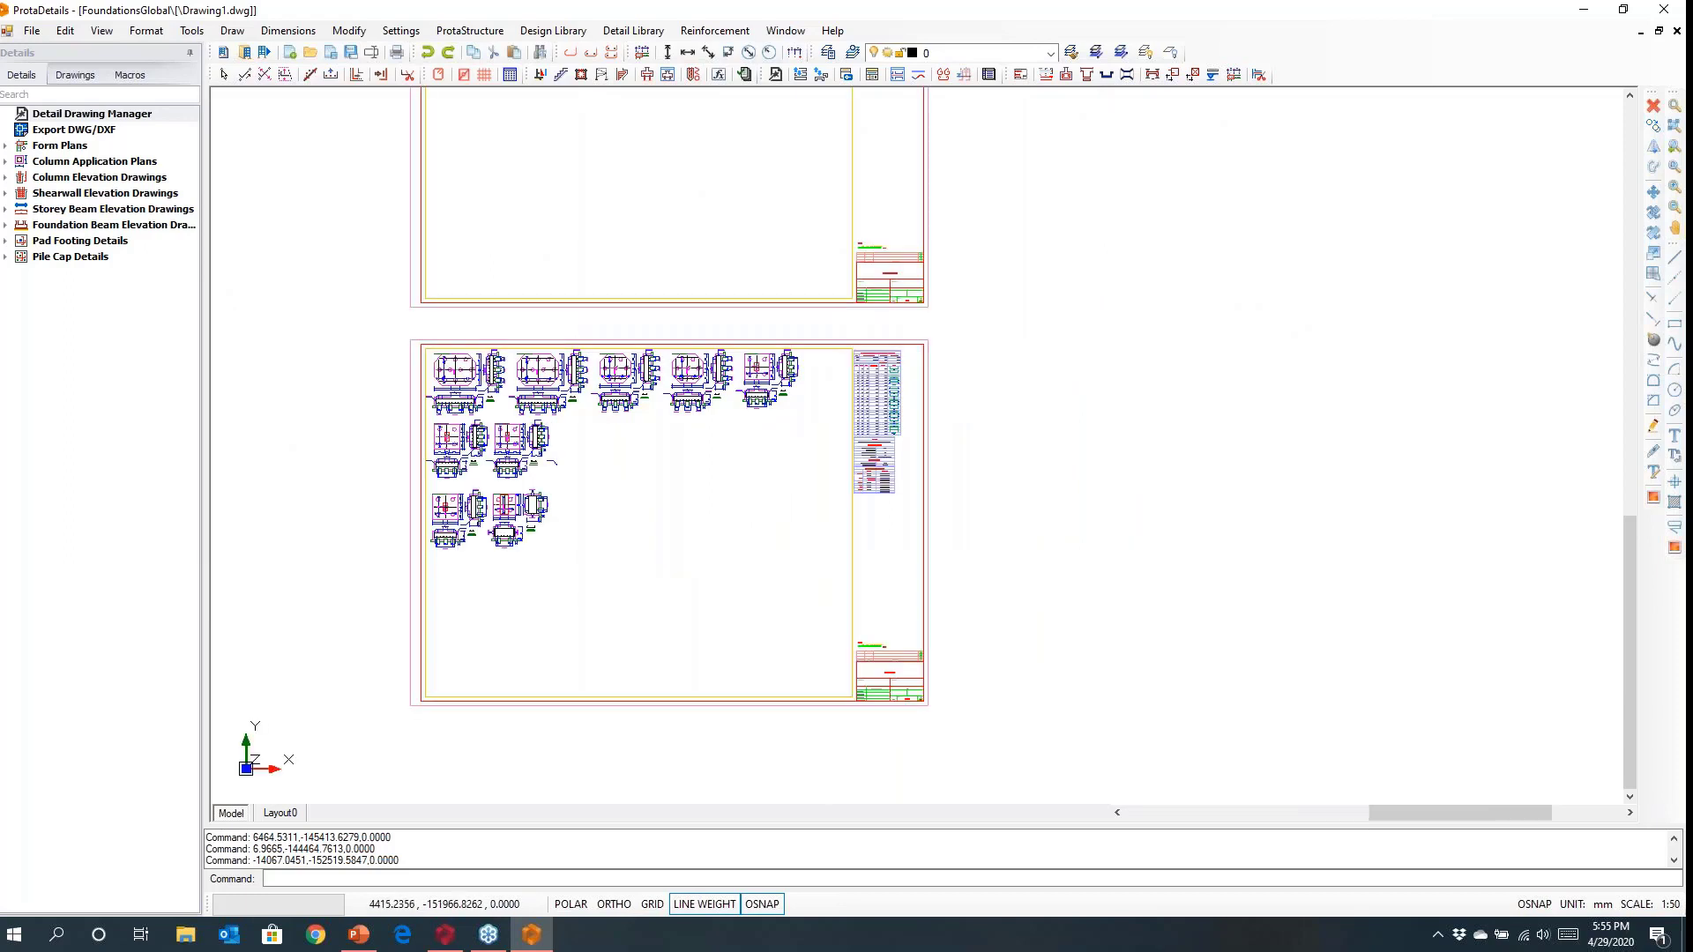
pyautogui.click(5, 258)
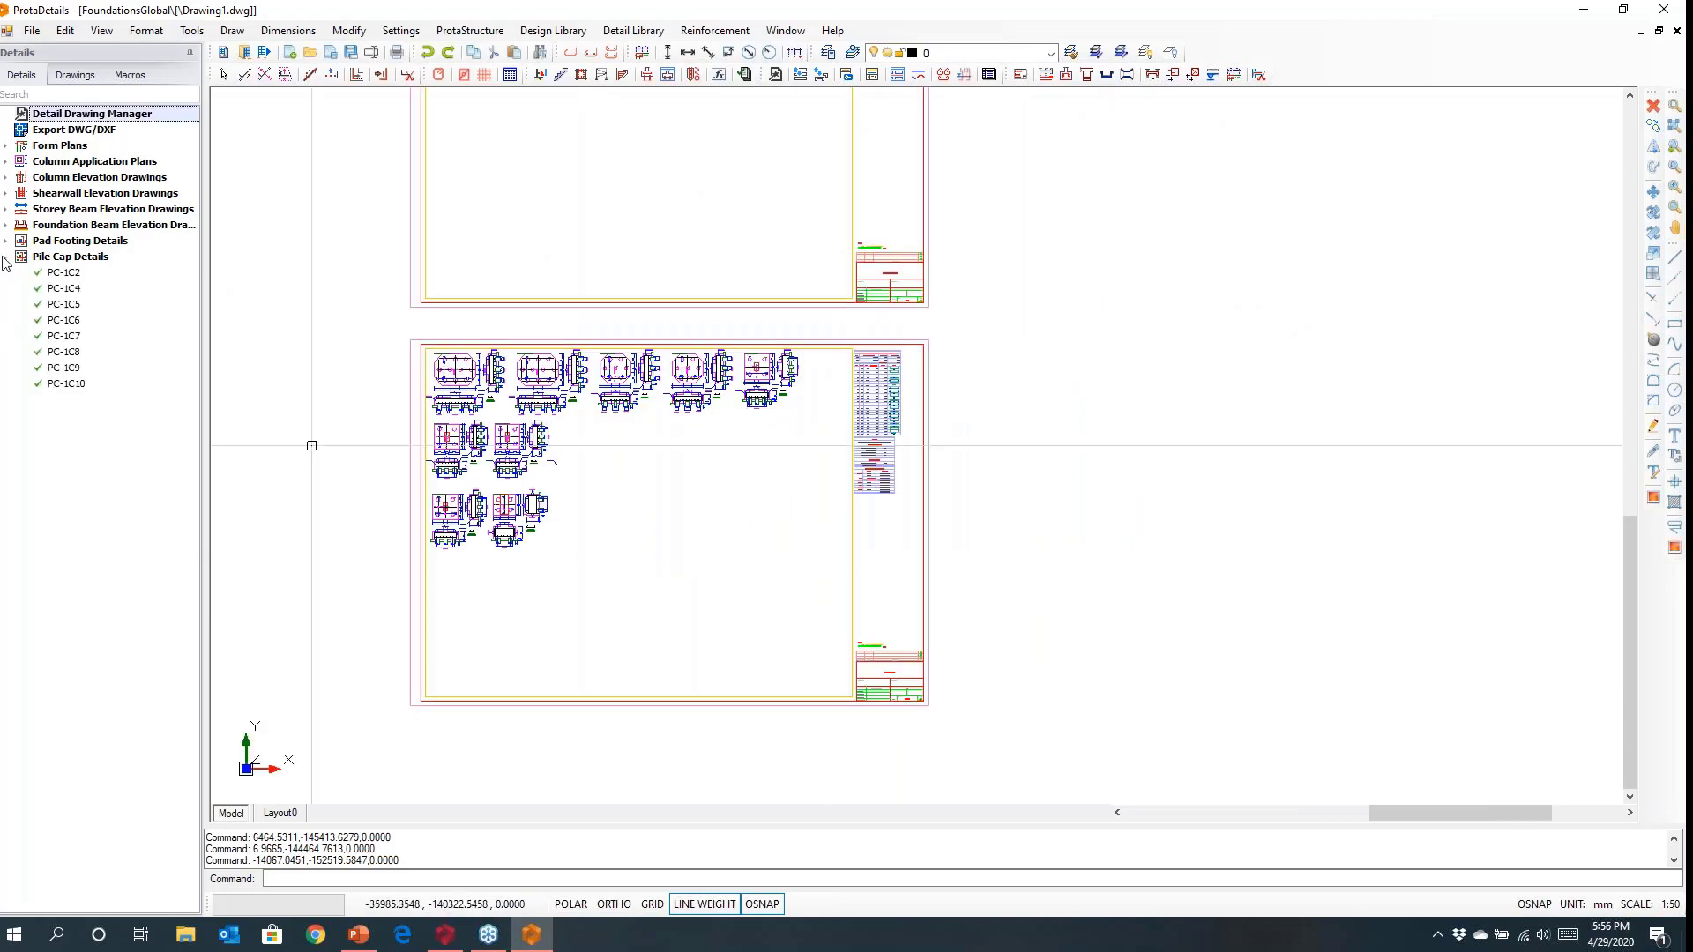
pyautogui.click(66, 257)
pyautogui.rightClick(66, 256)
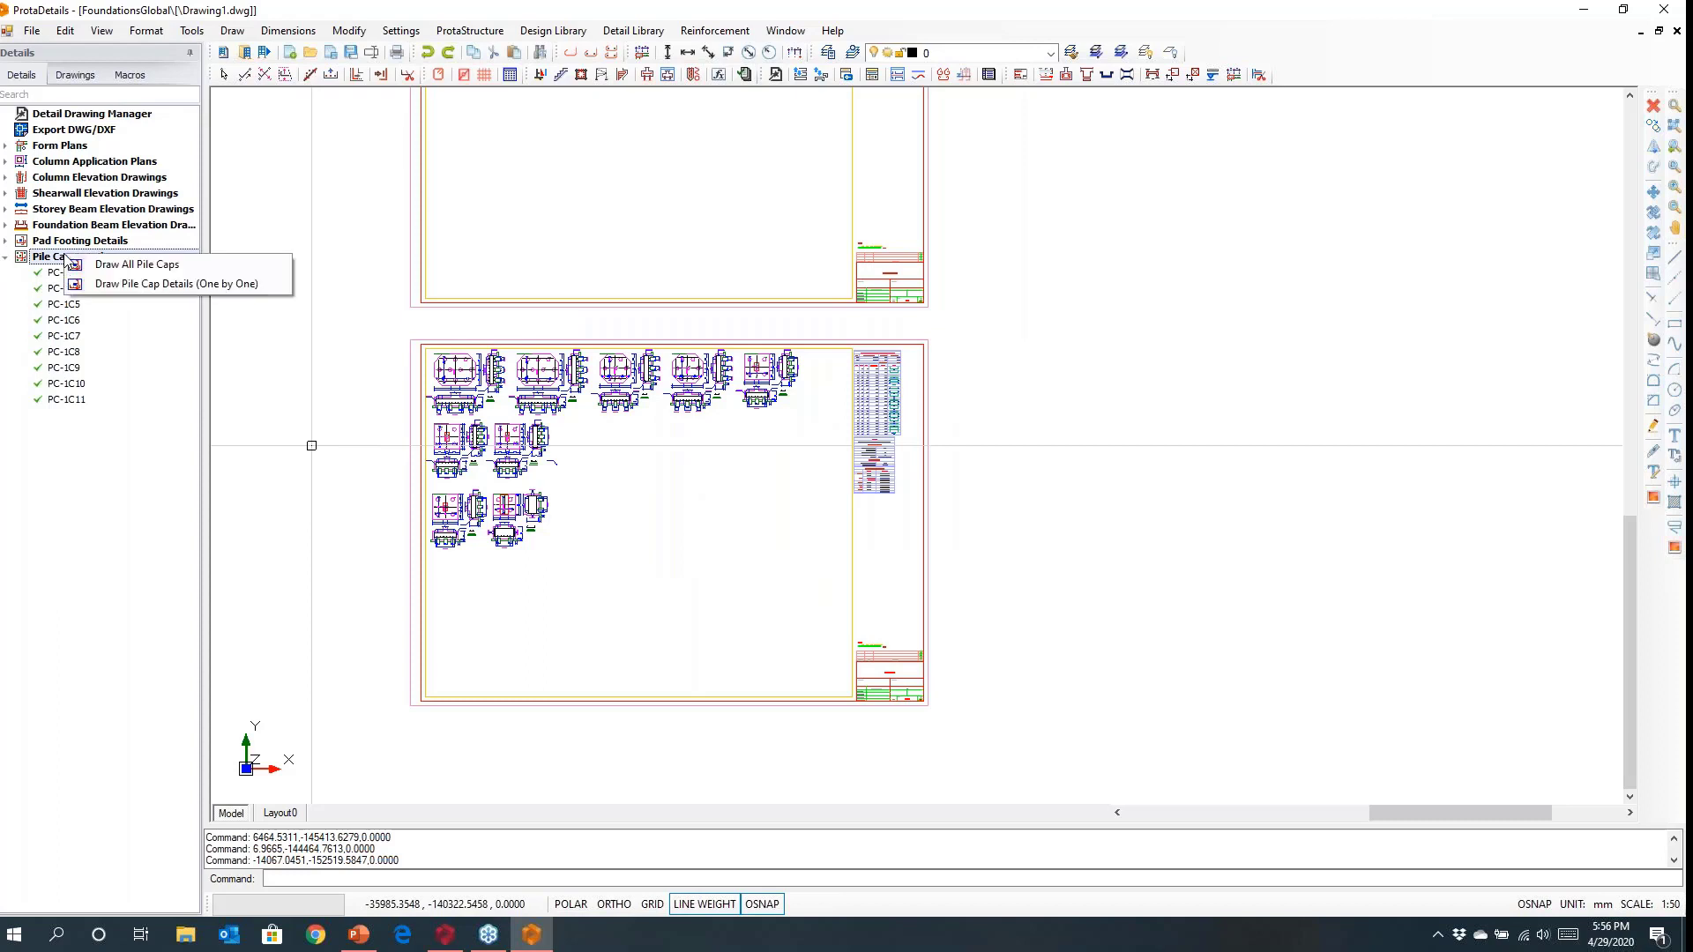
pyautogui.click(106, 284)
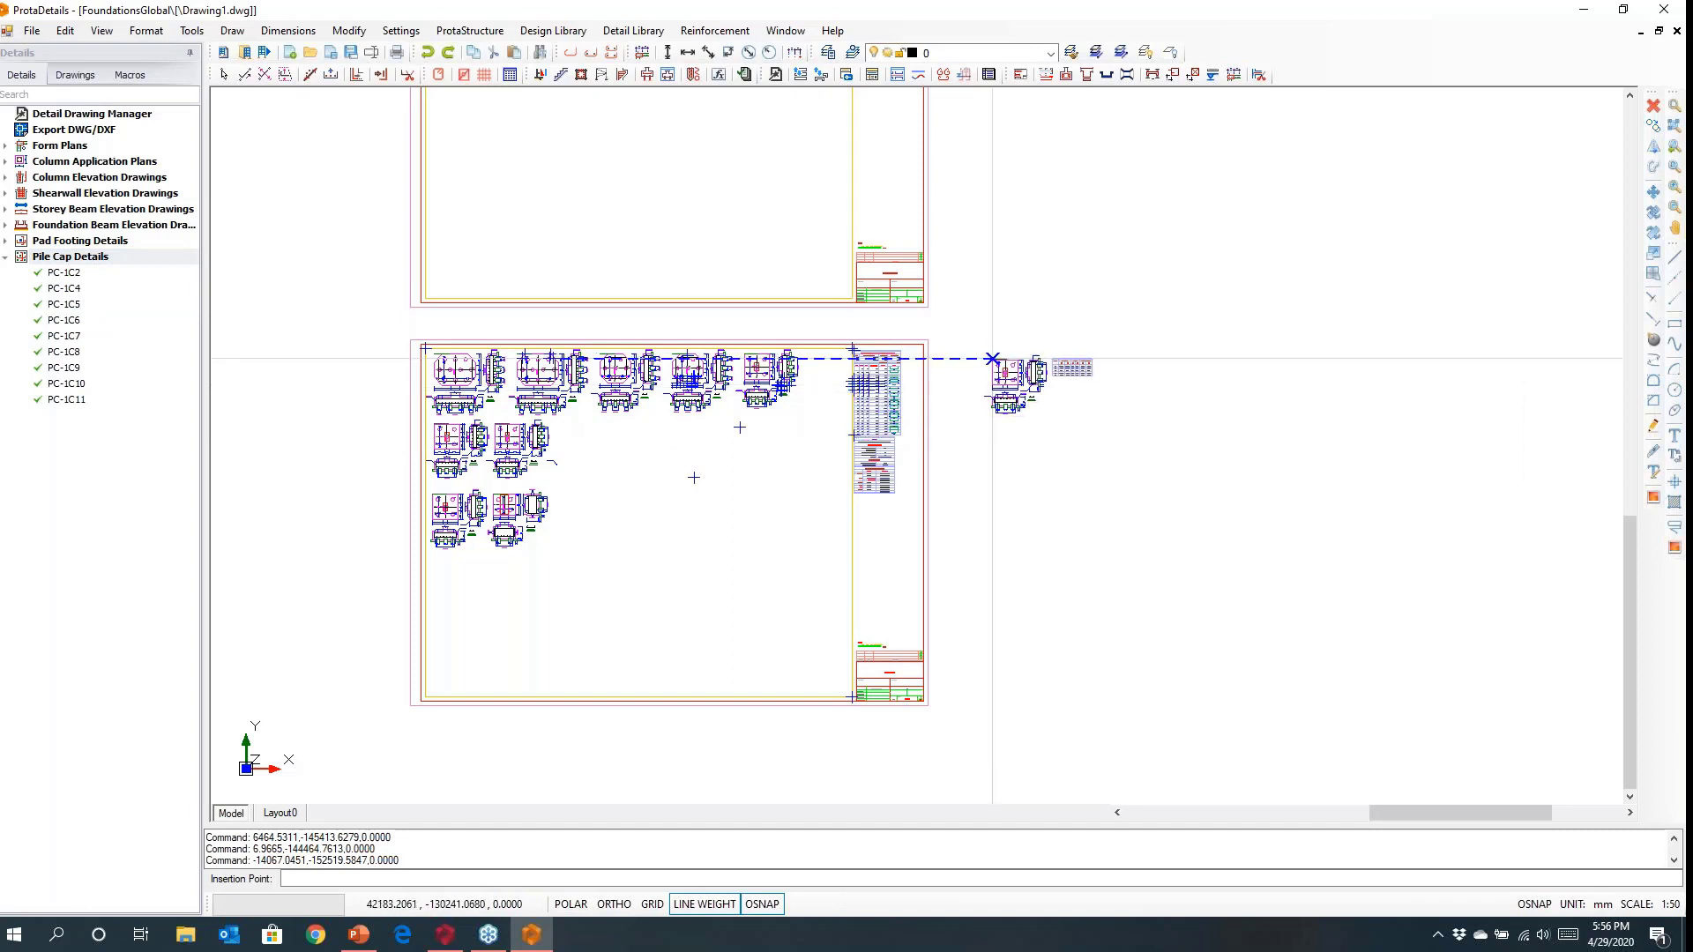
pyautogui.click(992, 359)
pyautogui.click(1118, 359)
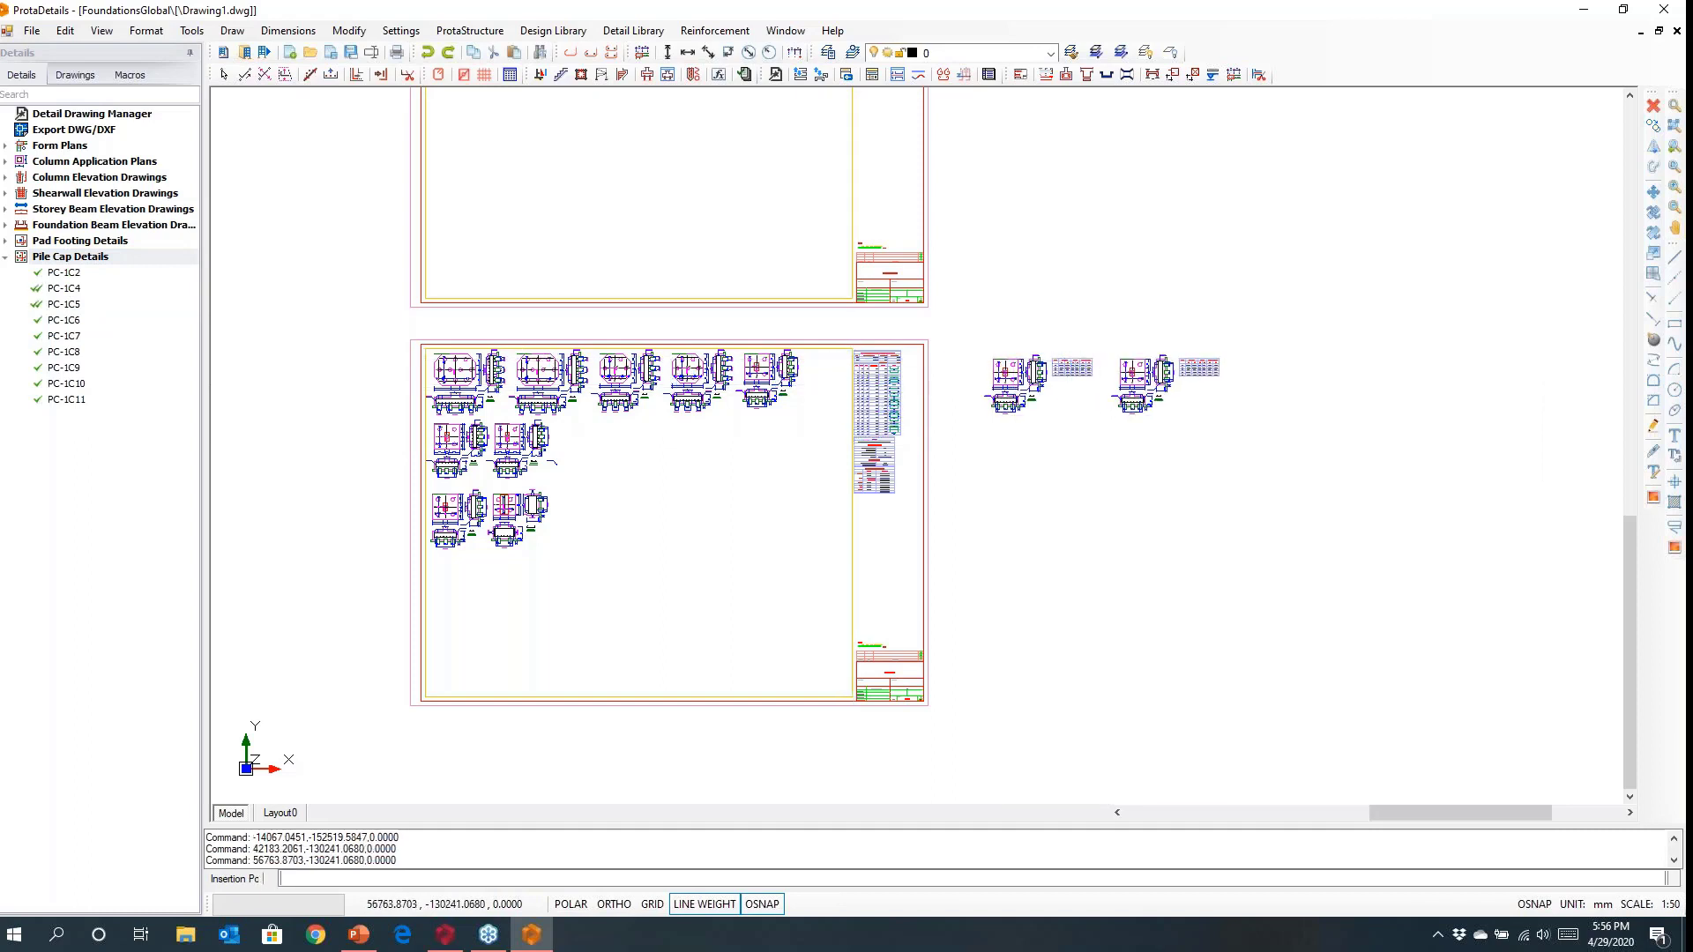
pyautogui.click(1245, 357)
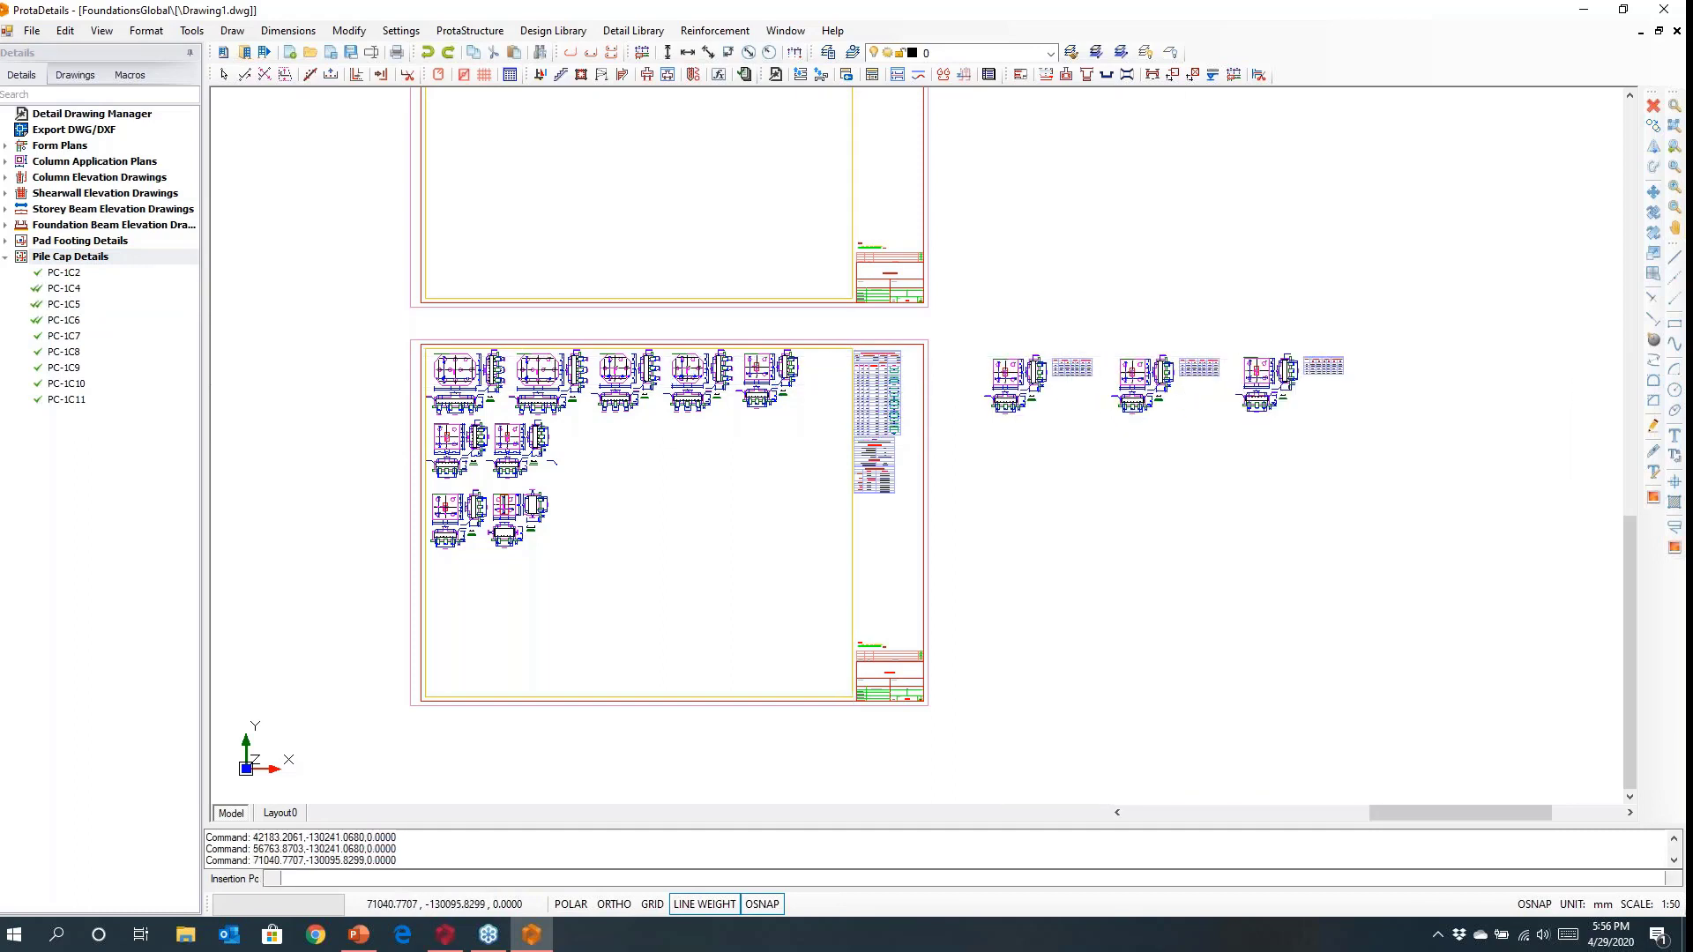
# Place the remaining six pile cap details in two rows of three beneath the first row.
pyautogui.click(997, 453)
pyautogui.click(1125, 450)
pyautogui.click(1255, 446)
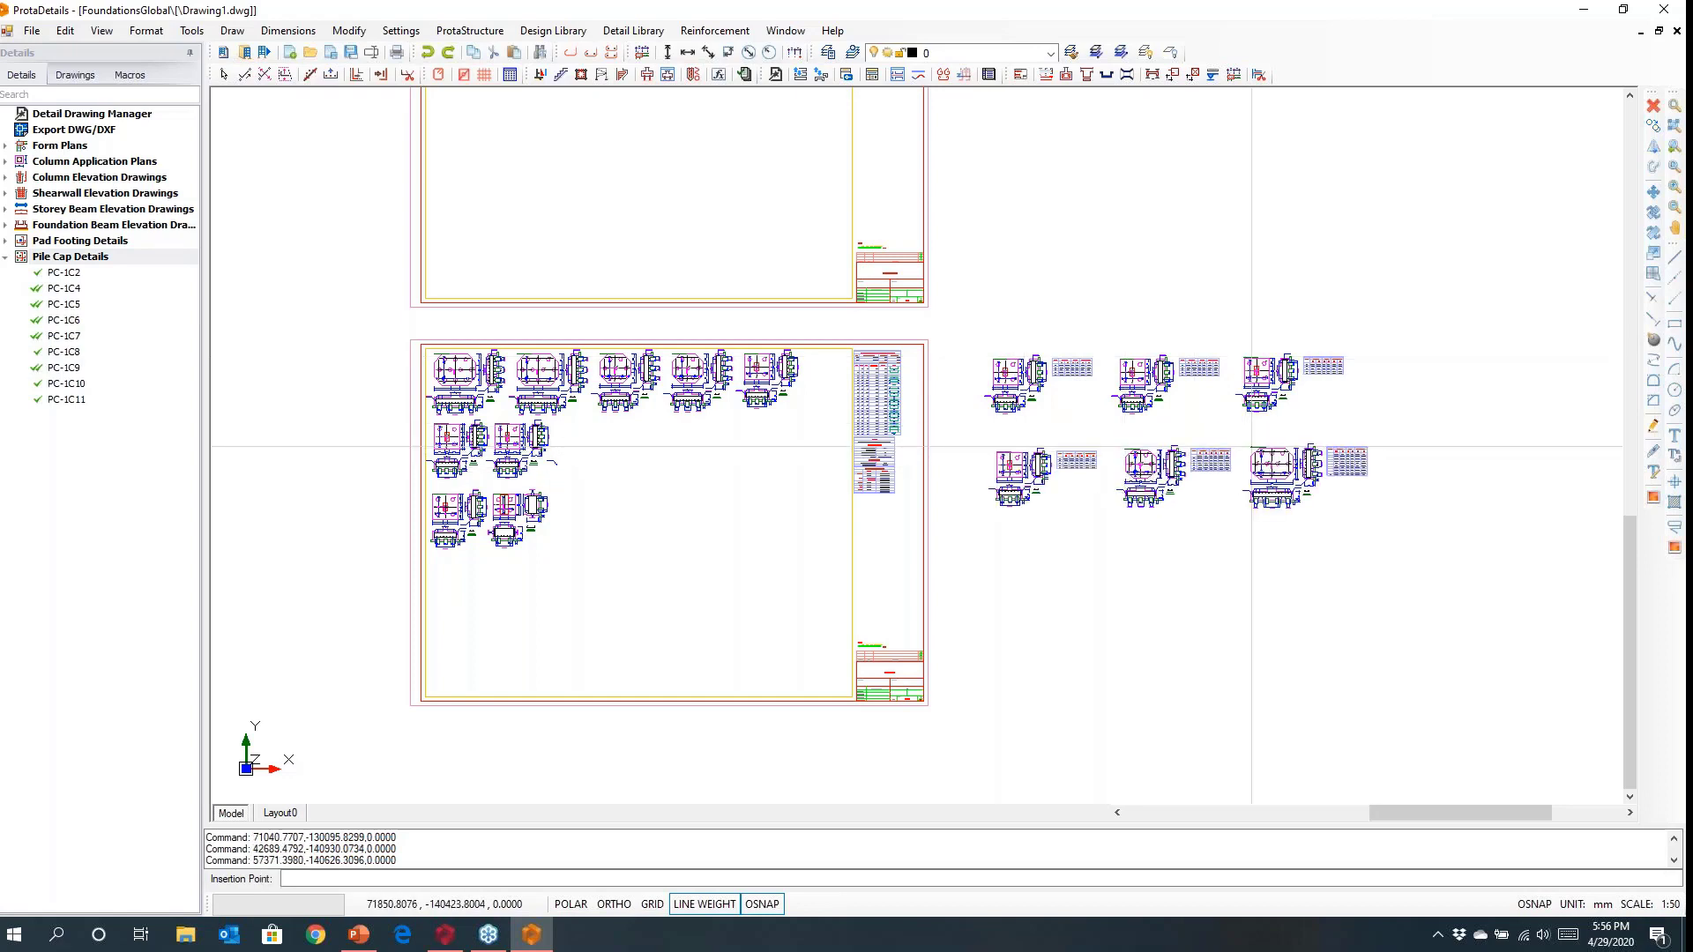
pyautogui.click(993, 541)
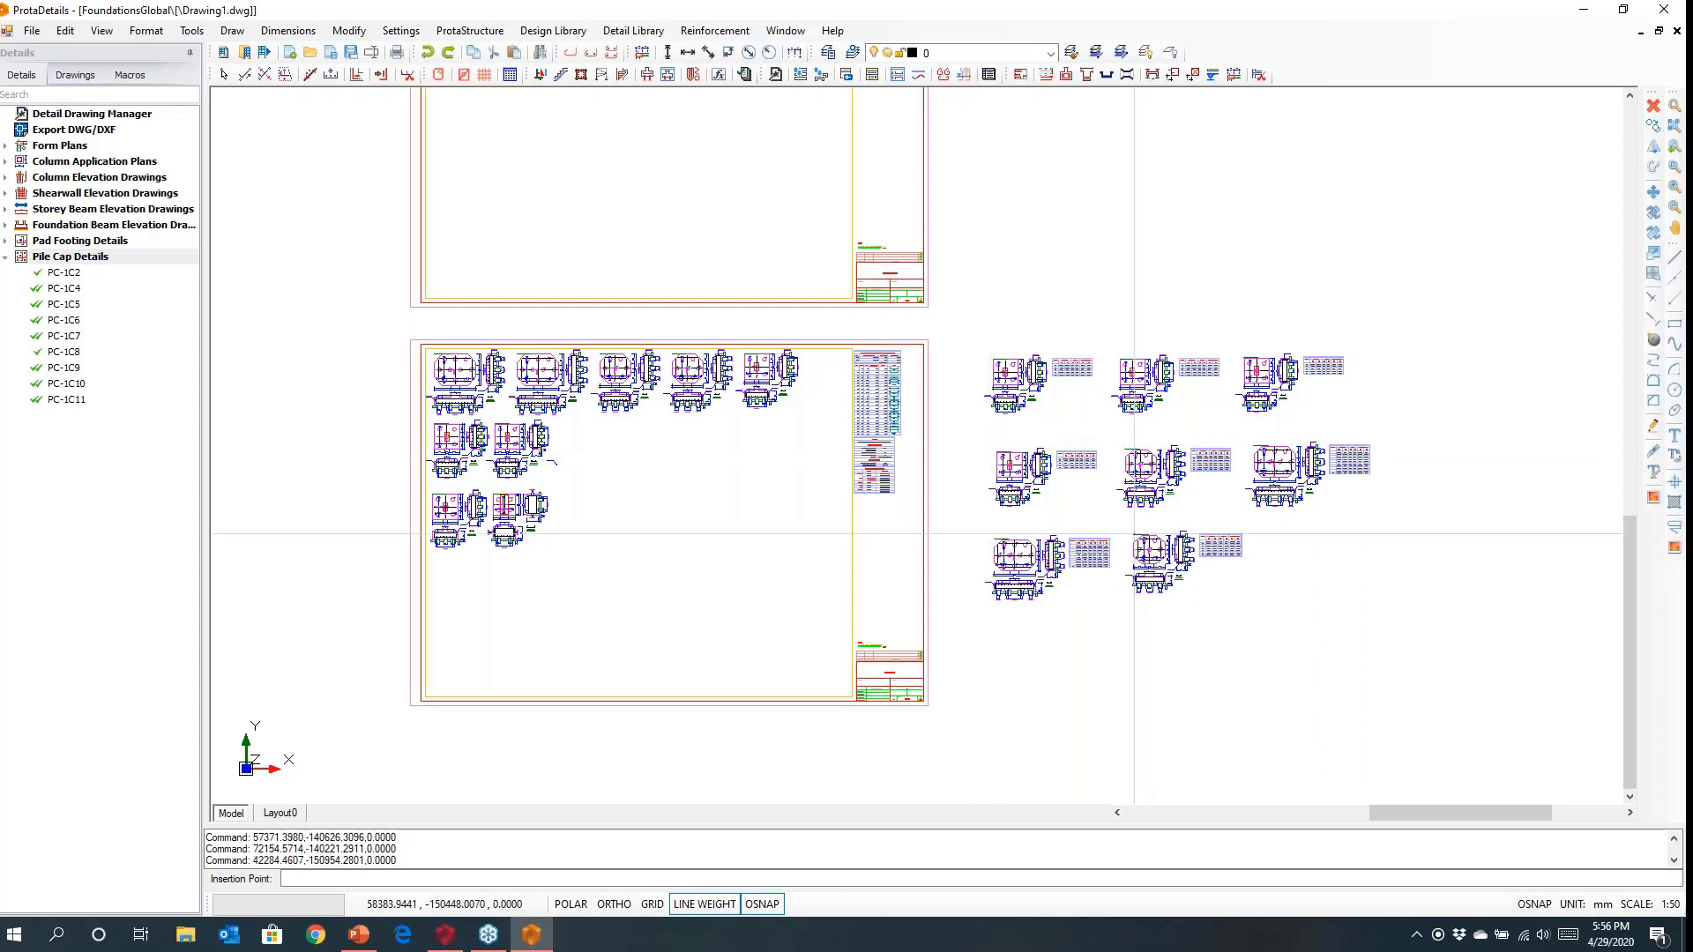
pyautogui.click(1135, 536)
pyautogui.click(1263, 534)
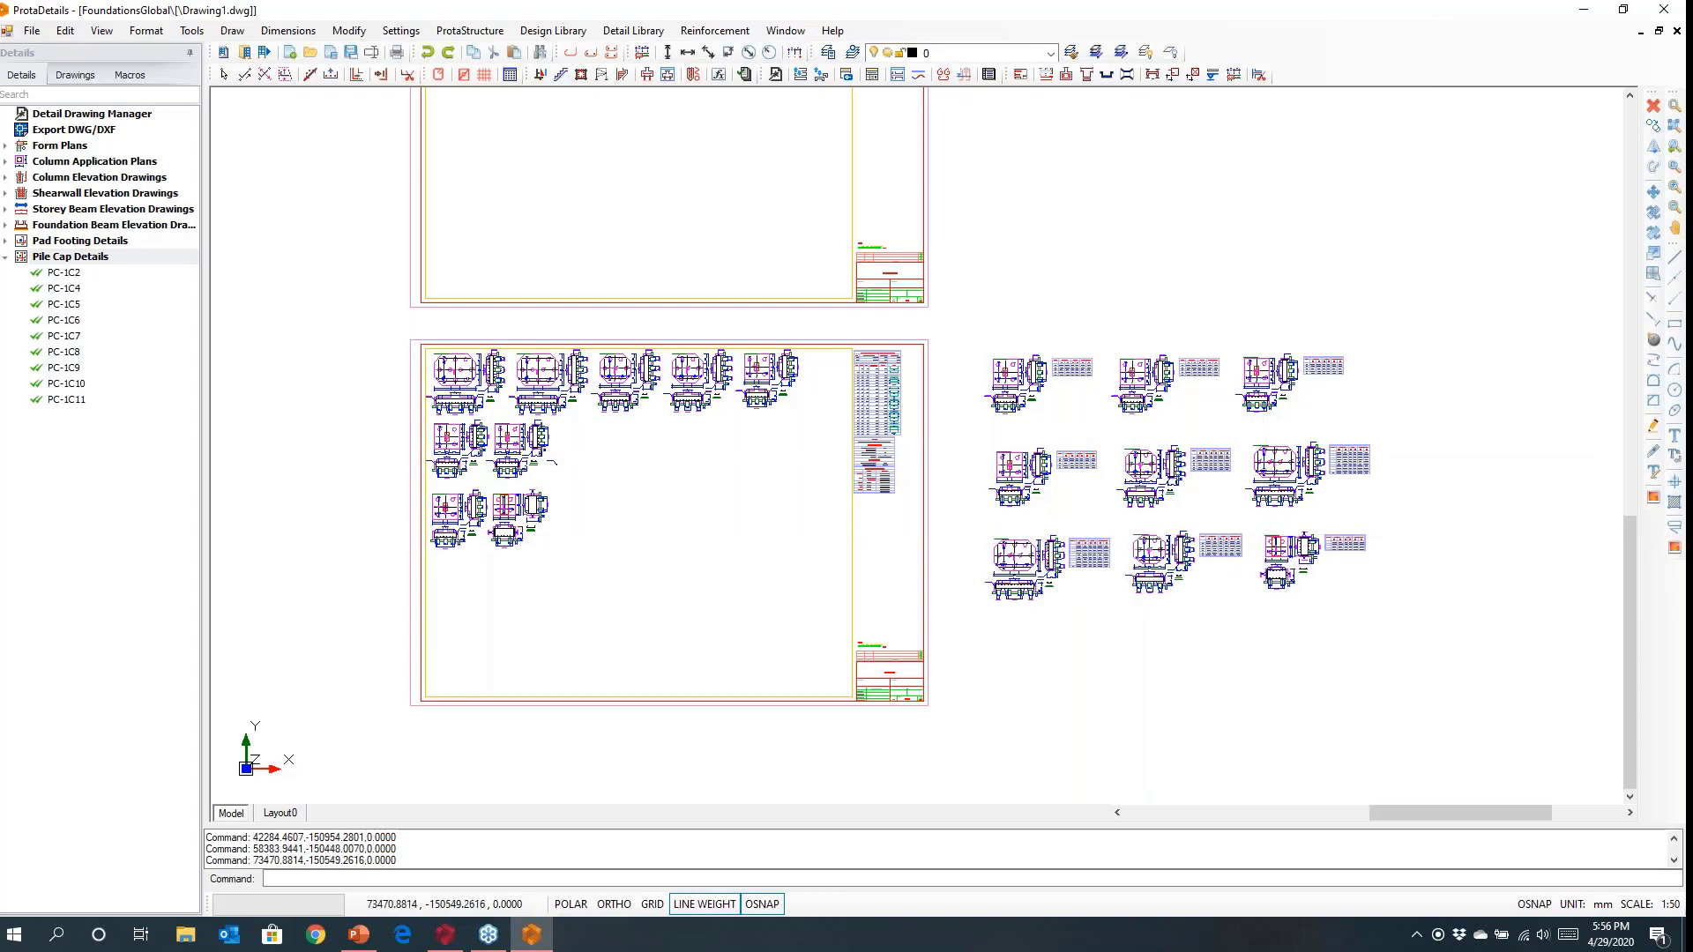
pyautogui.press('Escape')
pyautogui.press('Escape')
# Examine the individually drawn pile cap details and their pile coordinate tables, including PC-1C9.
pyautogui.scroll(2, 1305, 463)
pyautogui.scroll(5, 1155, 578)
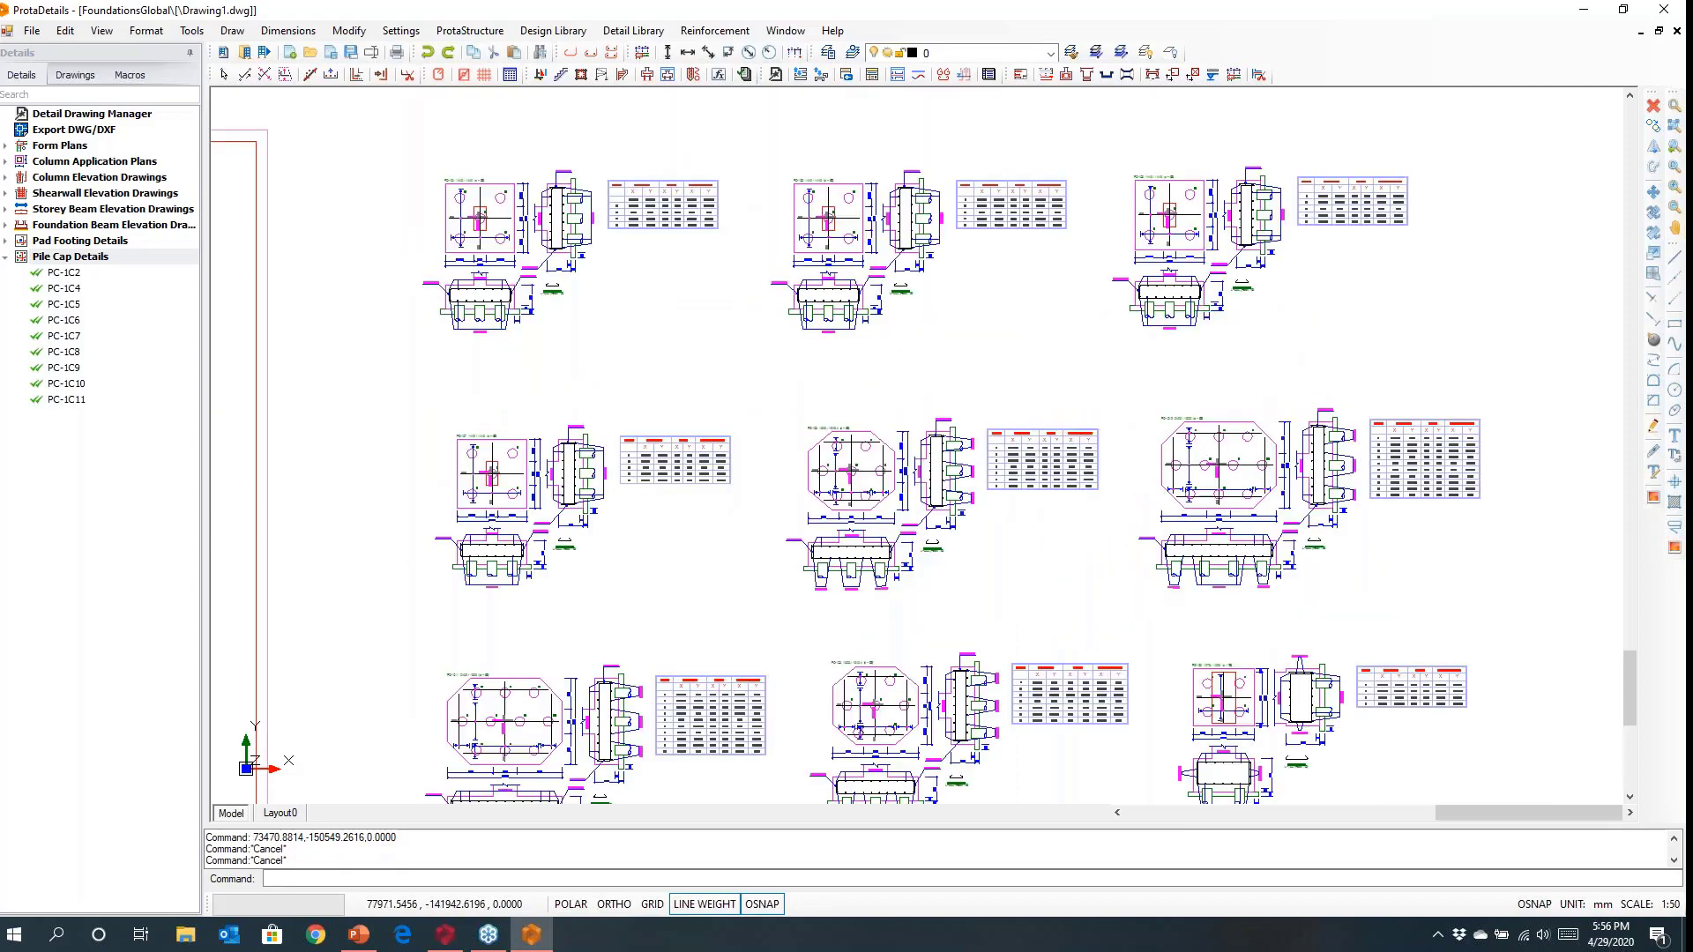
pyautogui.moveTo(1259, 520)
pyautogui.mouseDown(button='middle')
pyautogui.moveTo(982, 519)
pyautogui.moveTo(1129, 517)
pyautogui.moveTo(1309, 386)
pyautogui.mouseUp(button='middle')
pyautogui.scroll(-2, 1322, 388)
pyautogui.scroll(3, 710, 364)
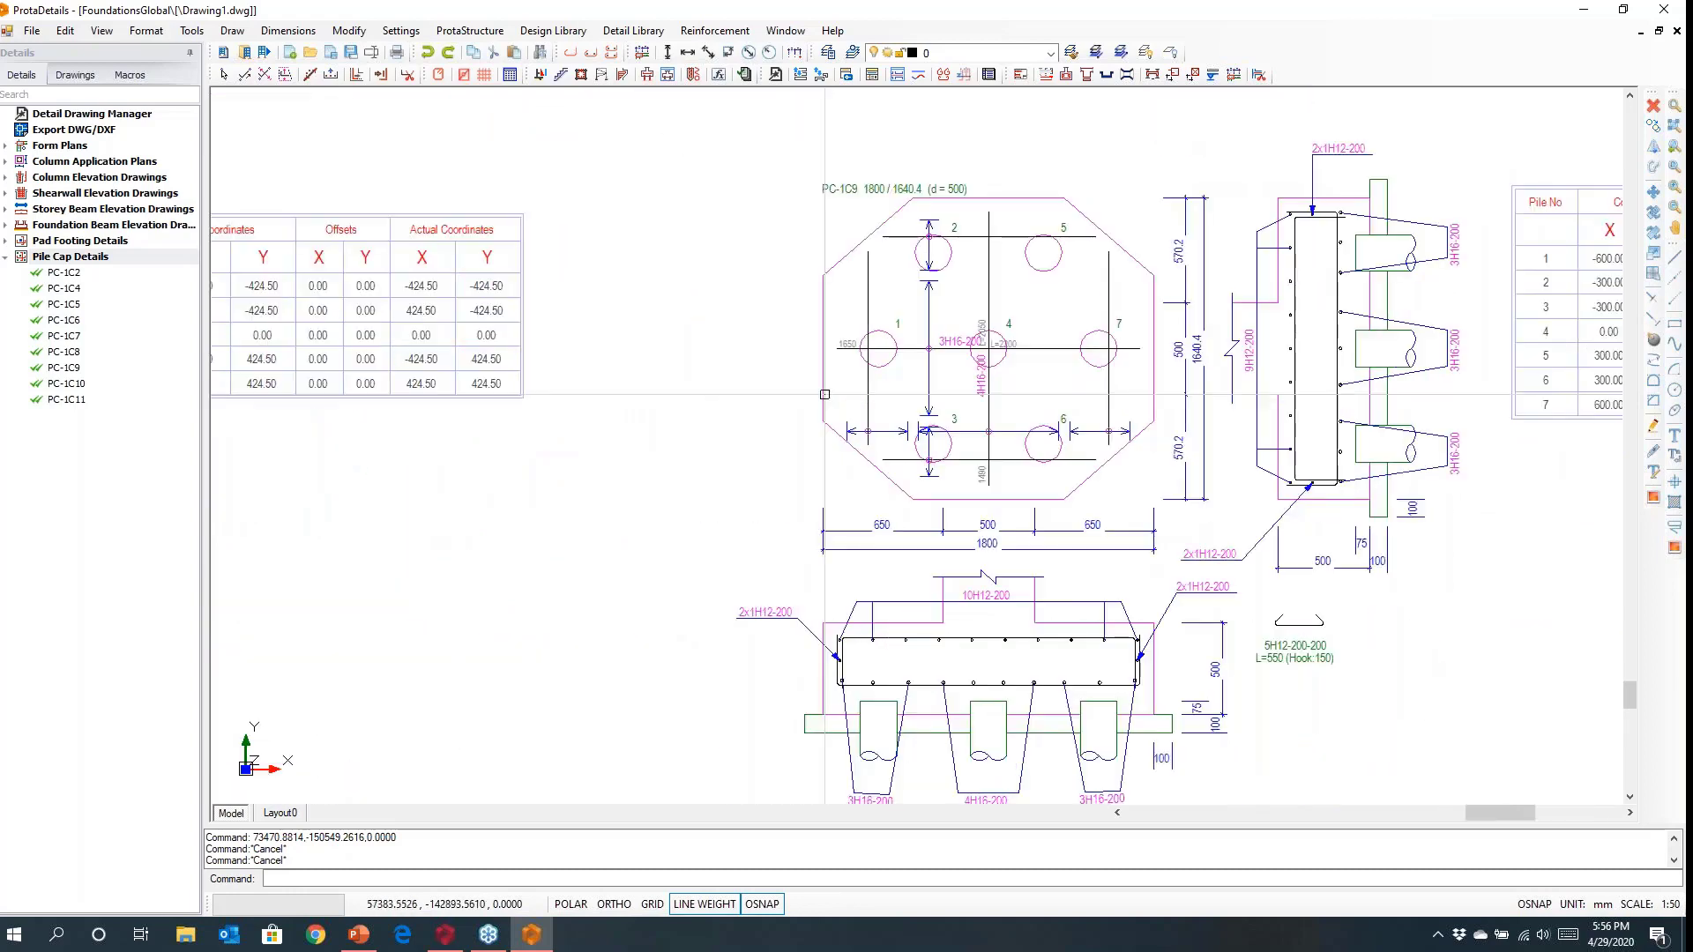
pyautogui.moveTo(895, 469)
pyautogui.mouseDown(button='middle')
pyautogui.moveTo(661, 485)
pyautogui.moveTo(960, 334)
pyautogui.mouseUp(button='middle')
pyautogui.scroll(-3, 679, 459)
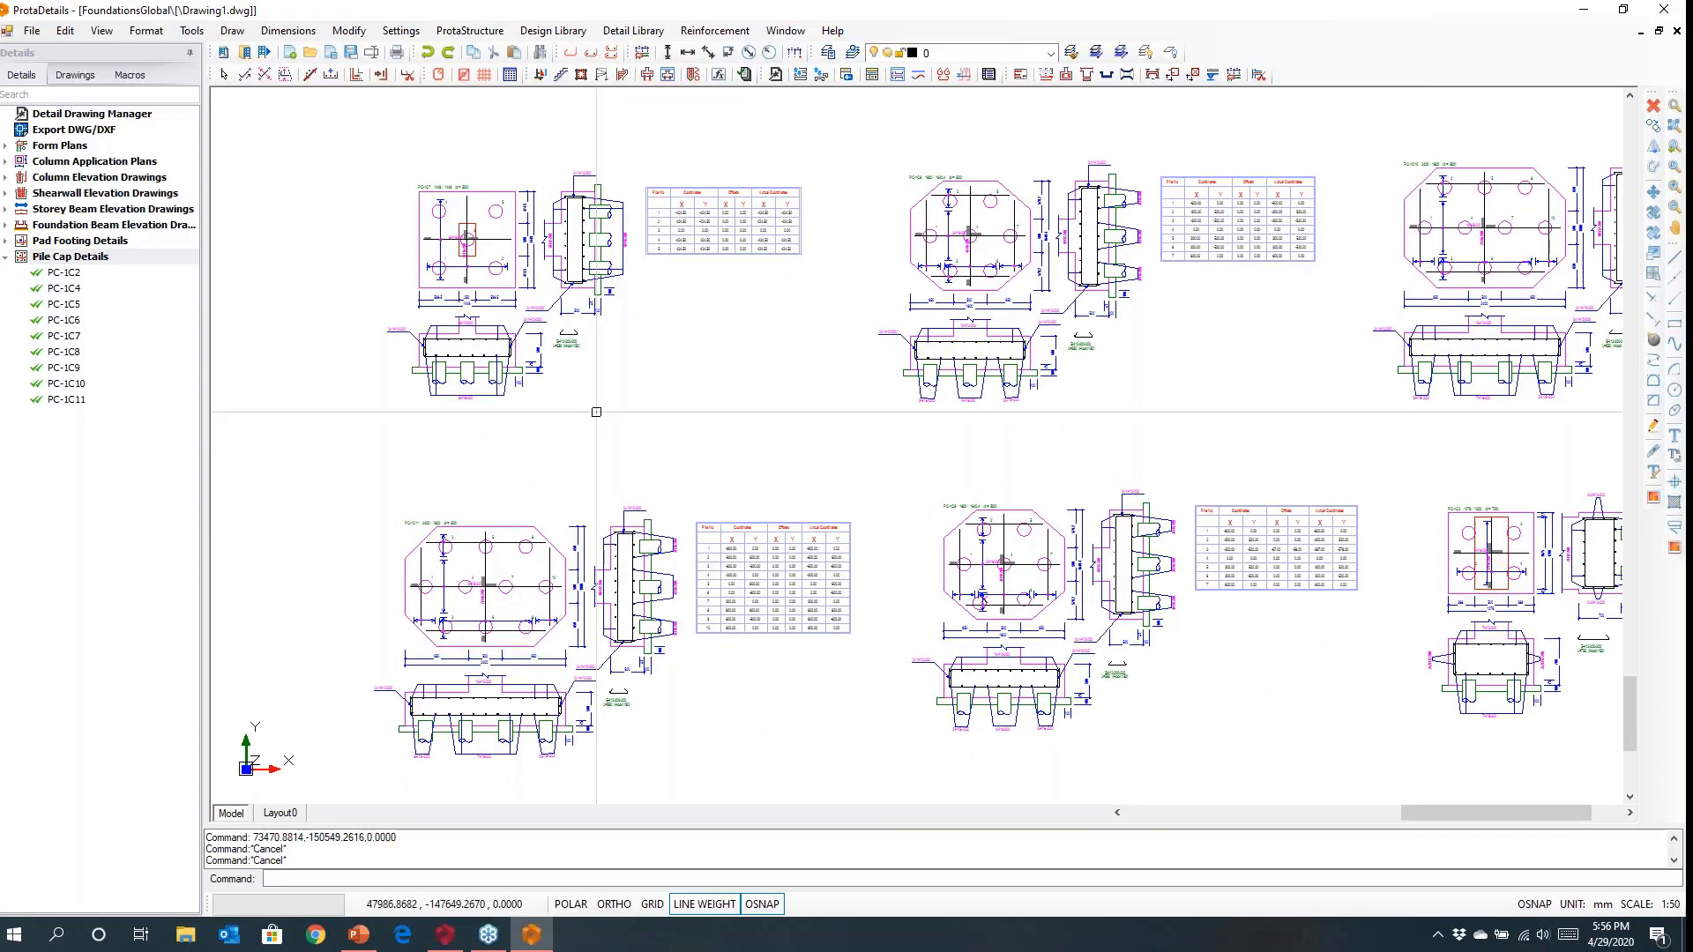
# Examine the PC-1C9 pile cap detail and the coordinates and offsets in its pile table.
pyautogui.scroll(5, 1098, 209)
pyautogui.moveTo(868, 412)
pyautogui.mouseDown(button='middle')
pyautogui.moveTo(796, 404)
pyautogui.moveTo(700, 452)
pyautogui.mouseUp(button='middle')
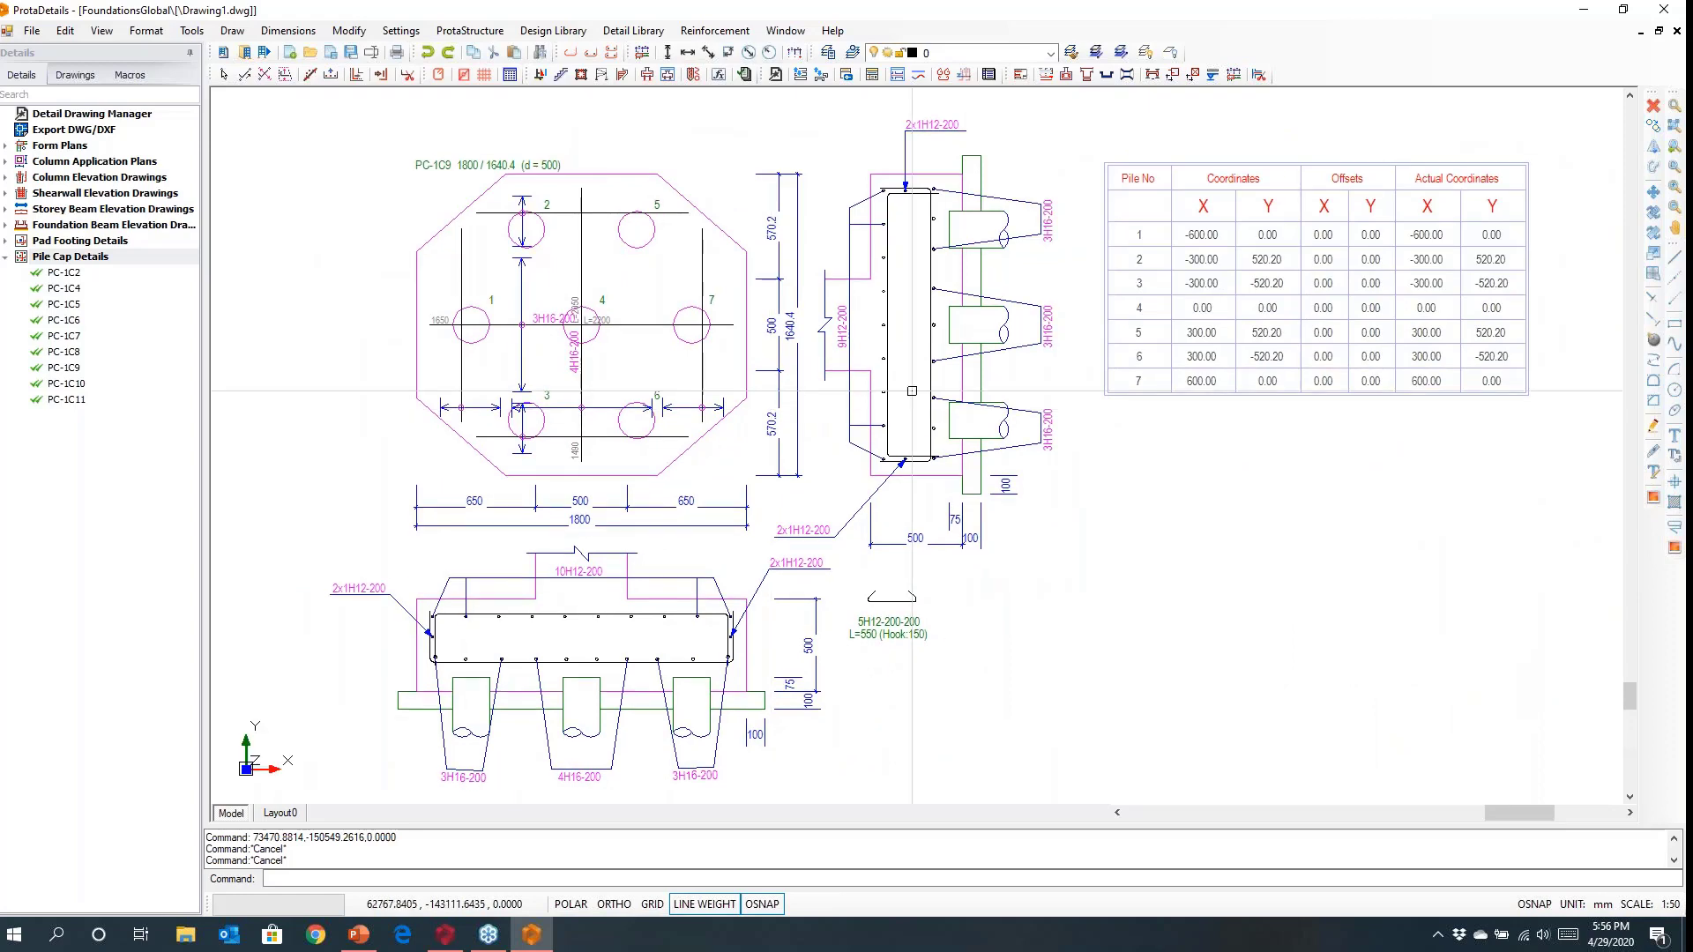
pyautogui.moveTo(1455, 185); pyautogui.dragTo(1164, 203, button='middle')
pyautogui.scroll(3, 1164, 203)
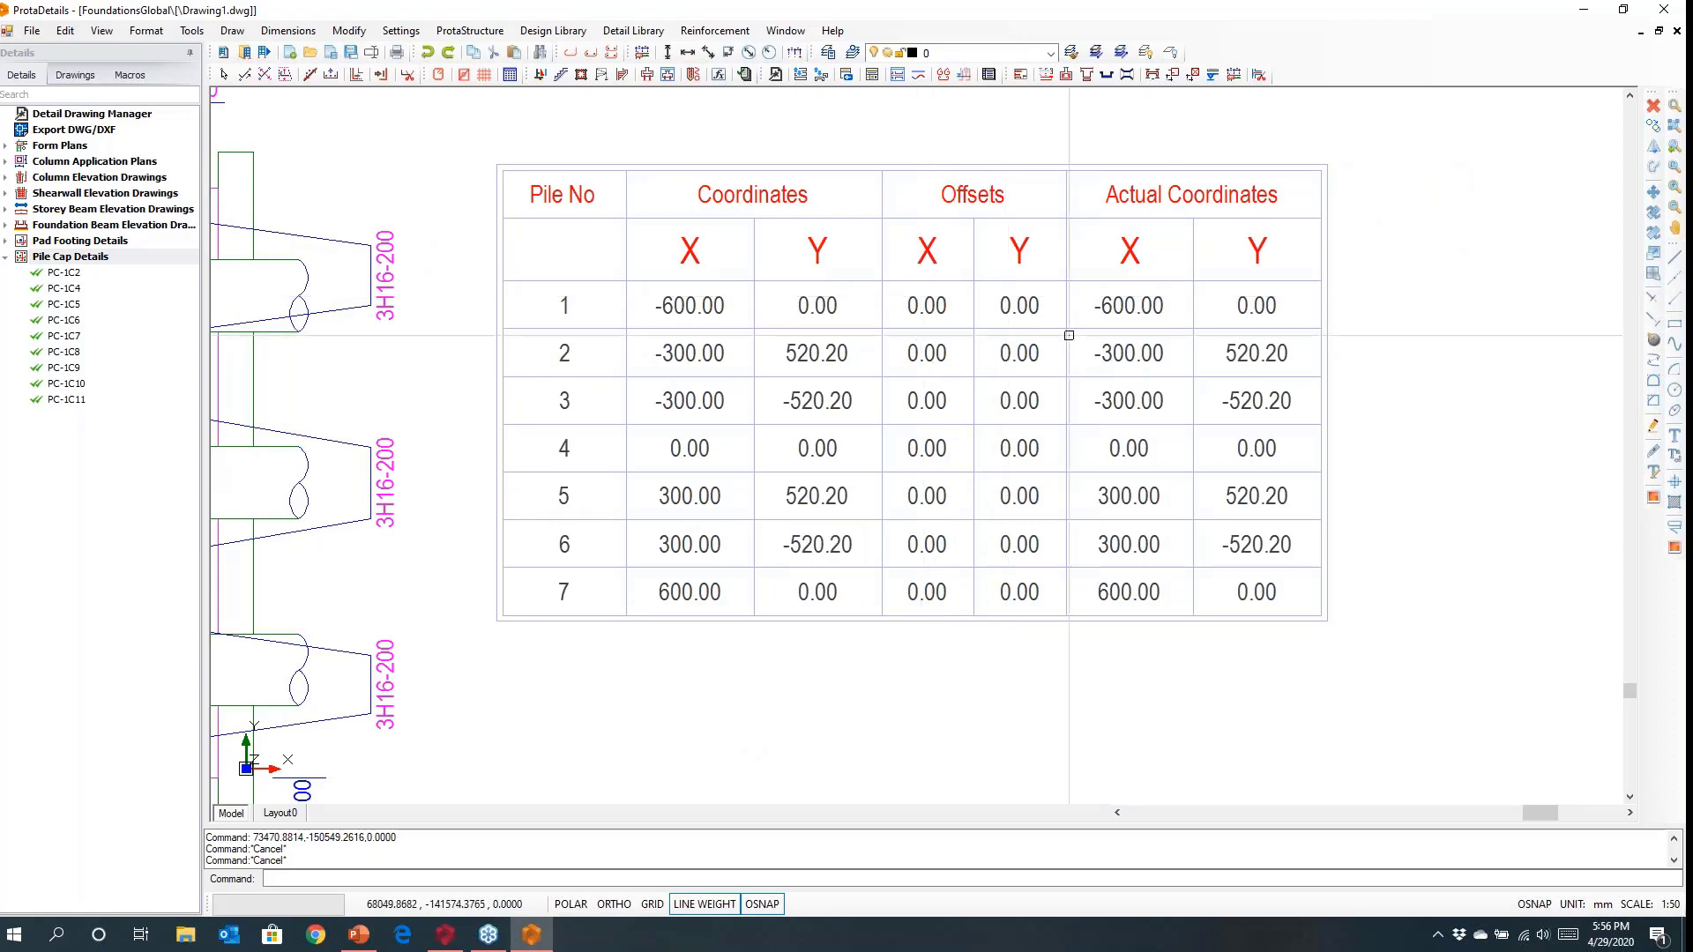
pyautogui.scroll(-5, 999, 356)
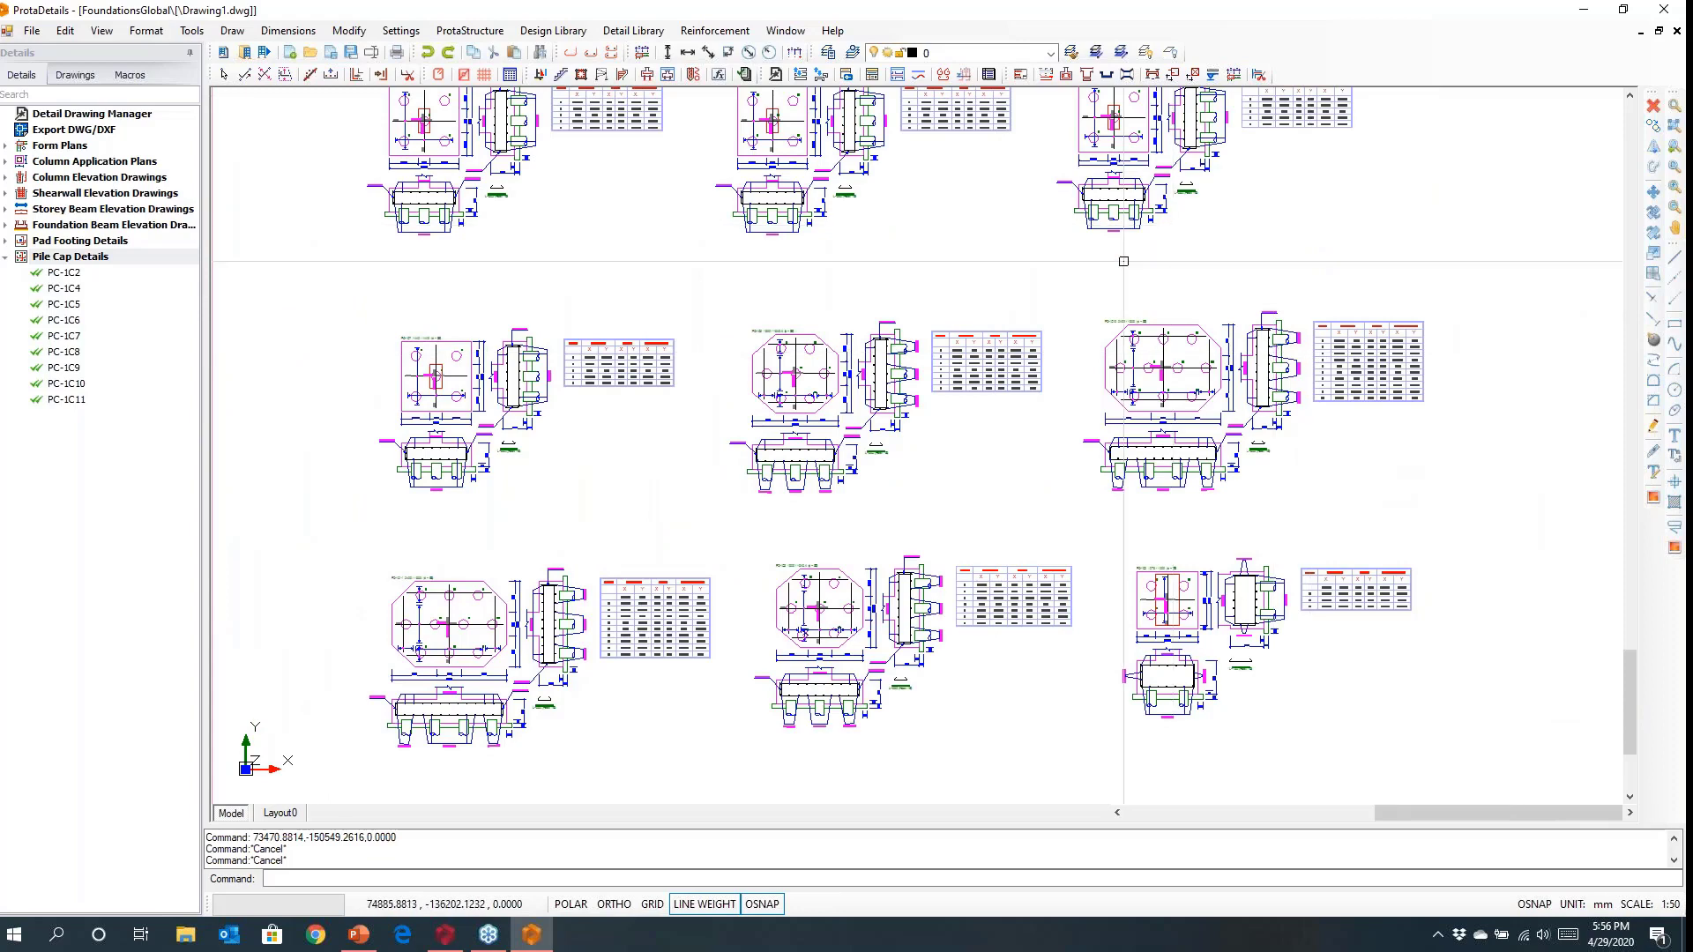
# Examine the shifted pile 3 in the PC-1C8 detail and compare it with the offsets in its pile coordinate table.
pyautogui.scroll(3, 830, 621)
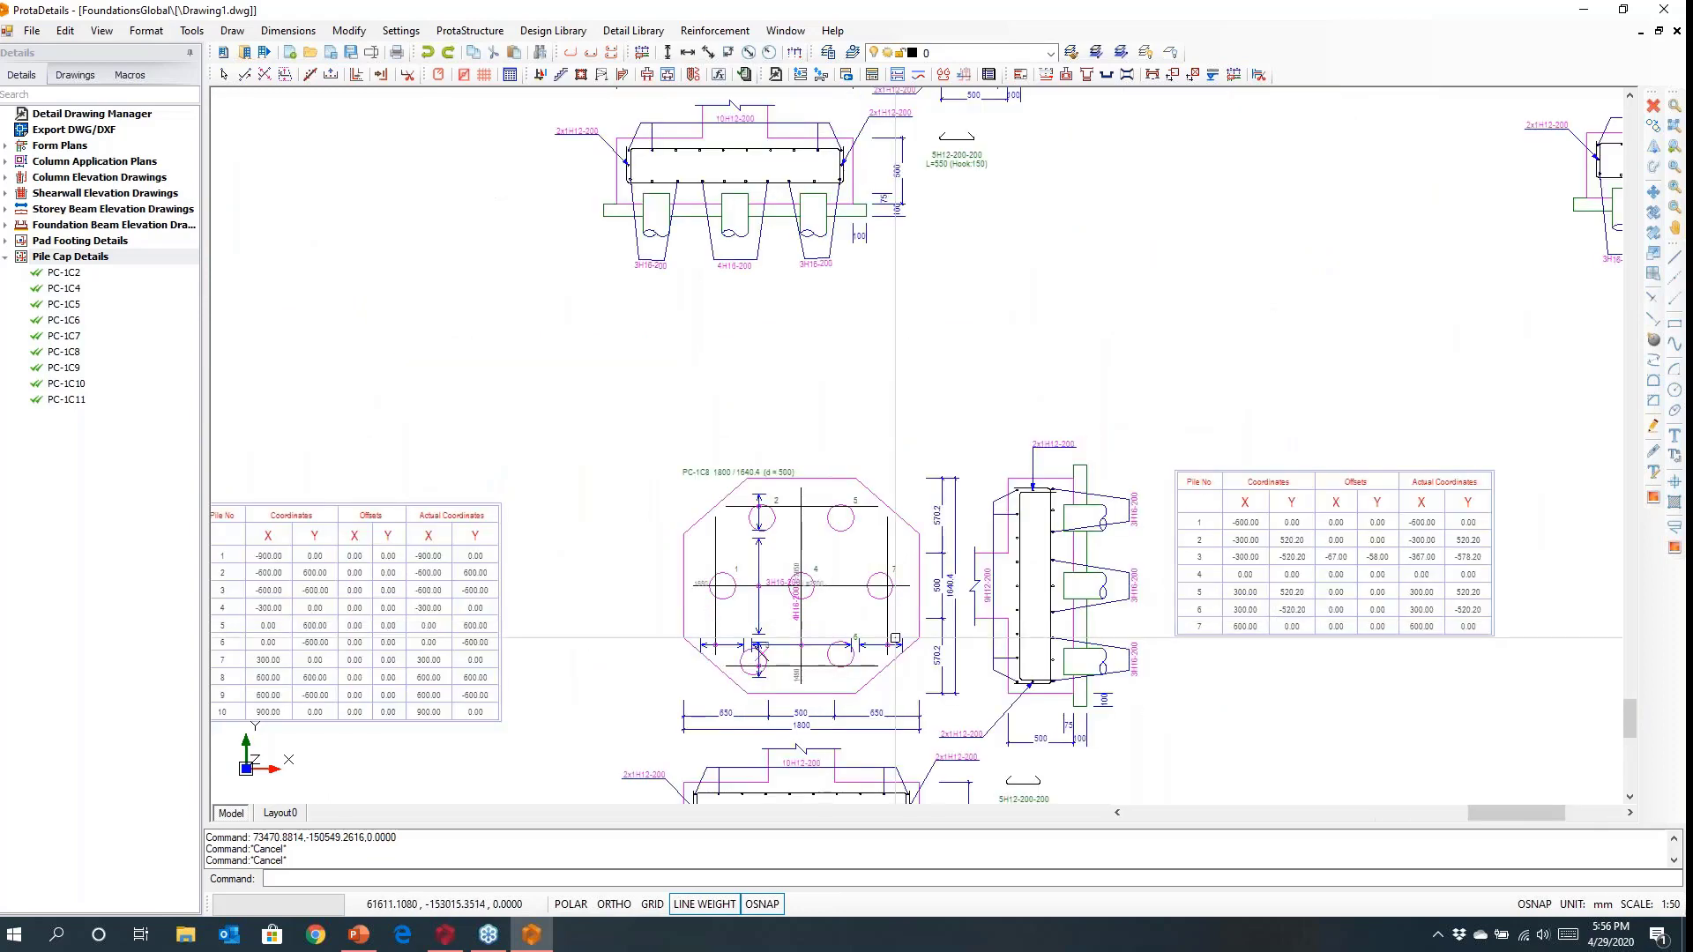
pyautogui.moveTo(985, 585); pyautogui.dragTo(938, 555, button='middle')
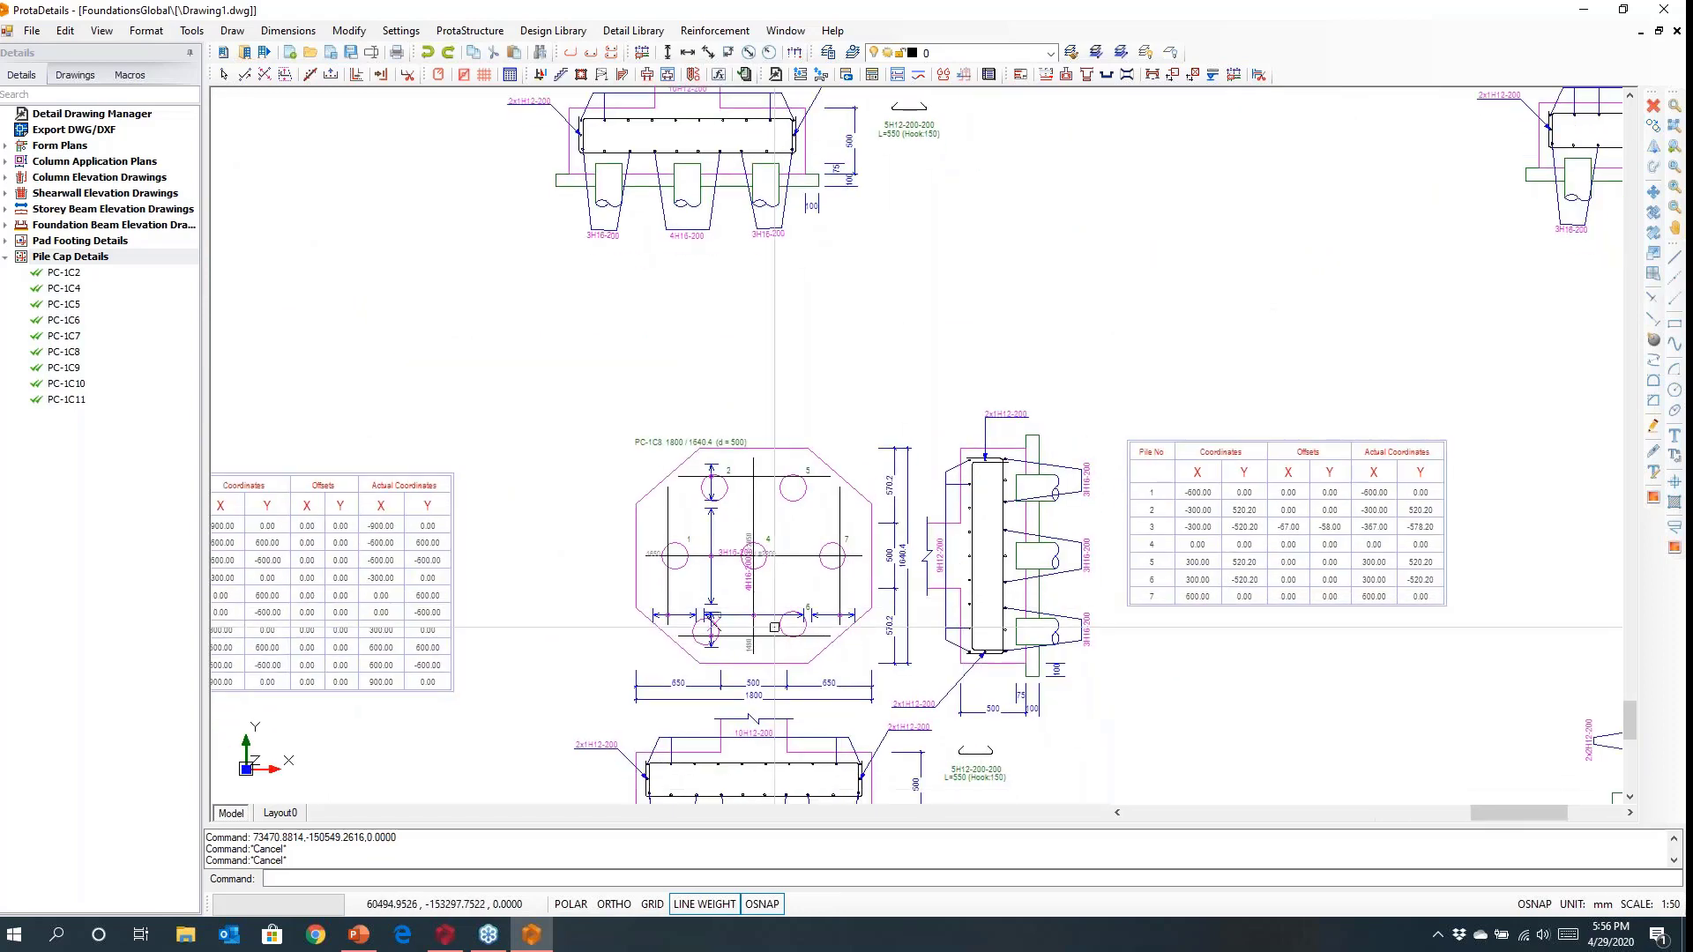
pyautogui.scroll(5, 716, 633)
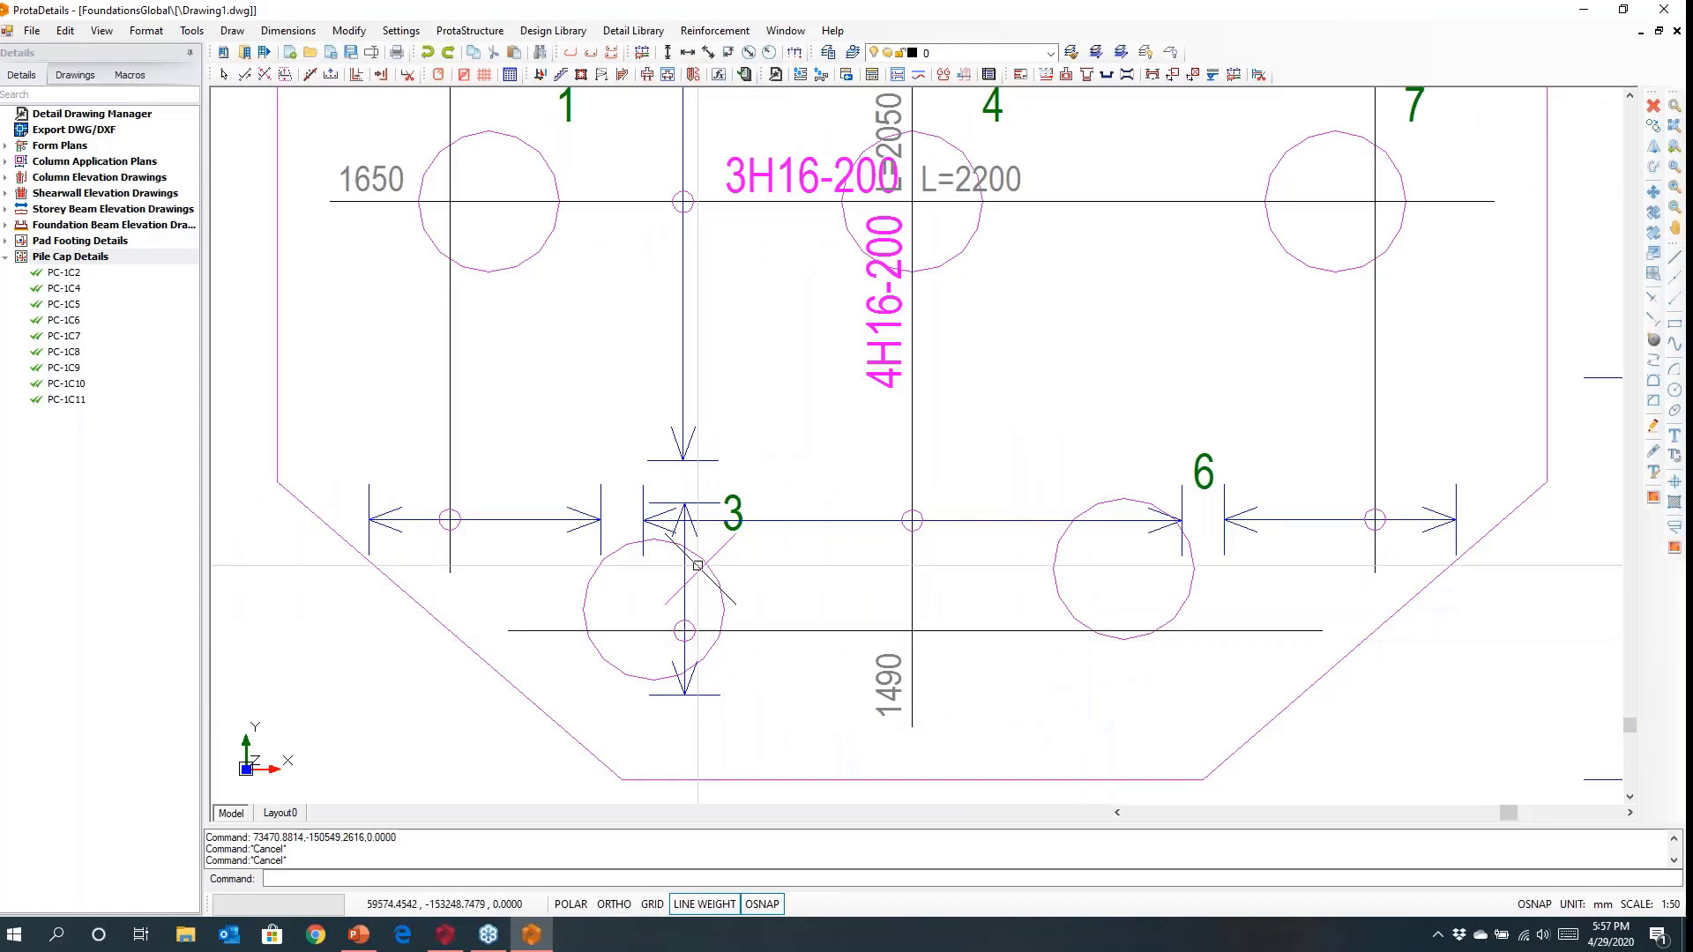
pyautogui.scroll(-3, 647, 622)
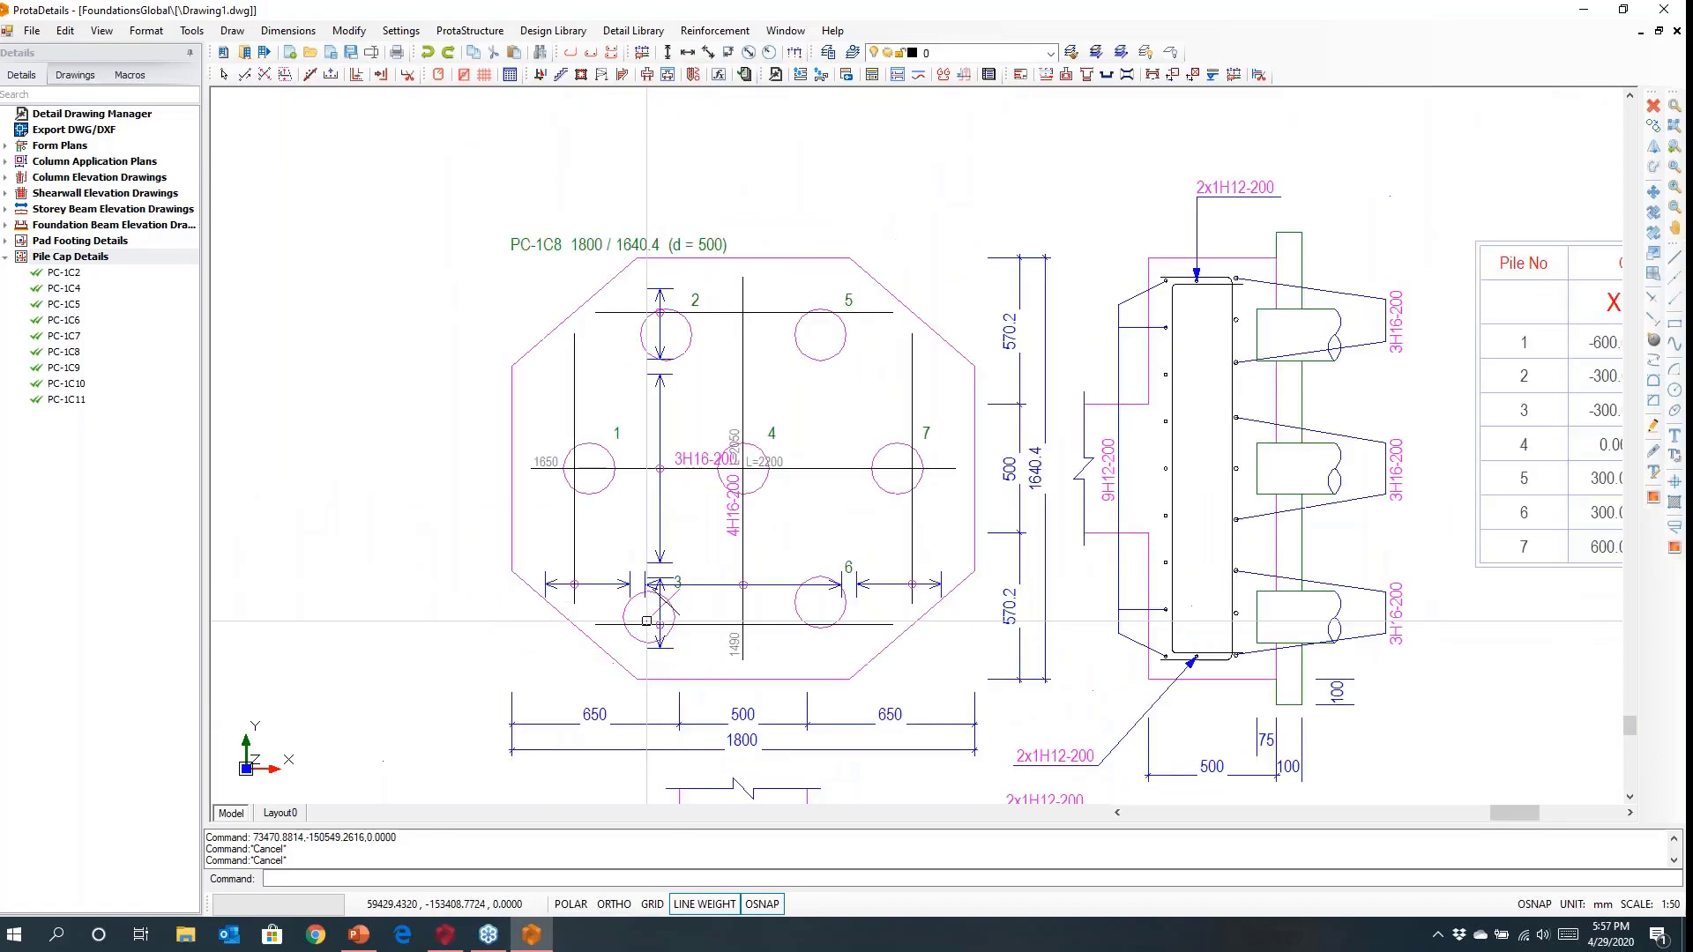
pyautogui.scroll(-1, 647, 622)
pyautogui.scroll(1, 1422, 496)
pyautogui.moveTo(1422, 497); pyautogui.dragTo(954, 524, button='middle')
pyautogui.scroll(2, 1248, 481)
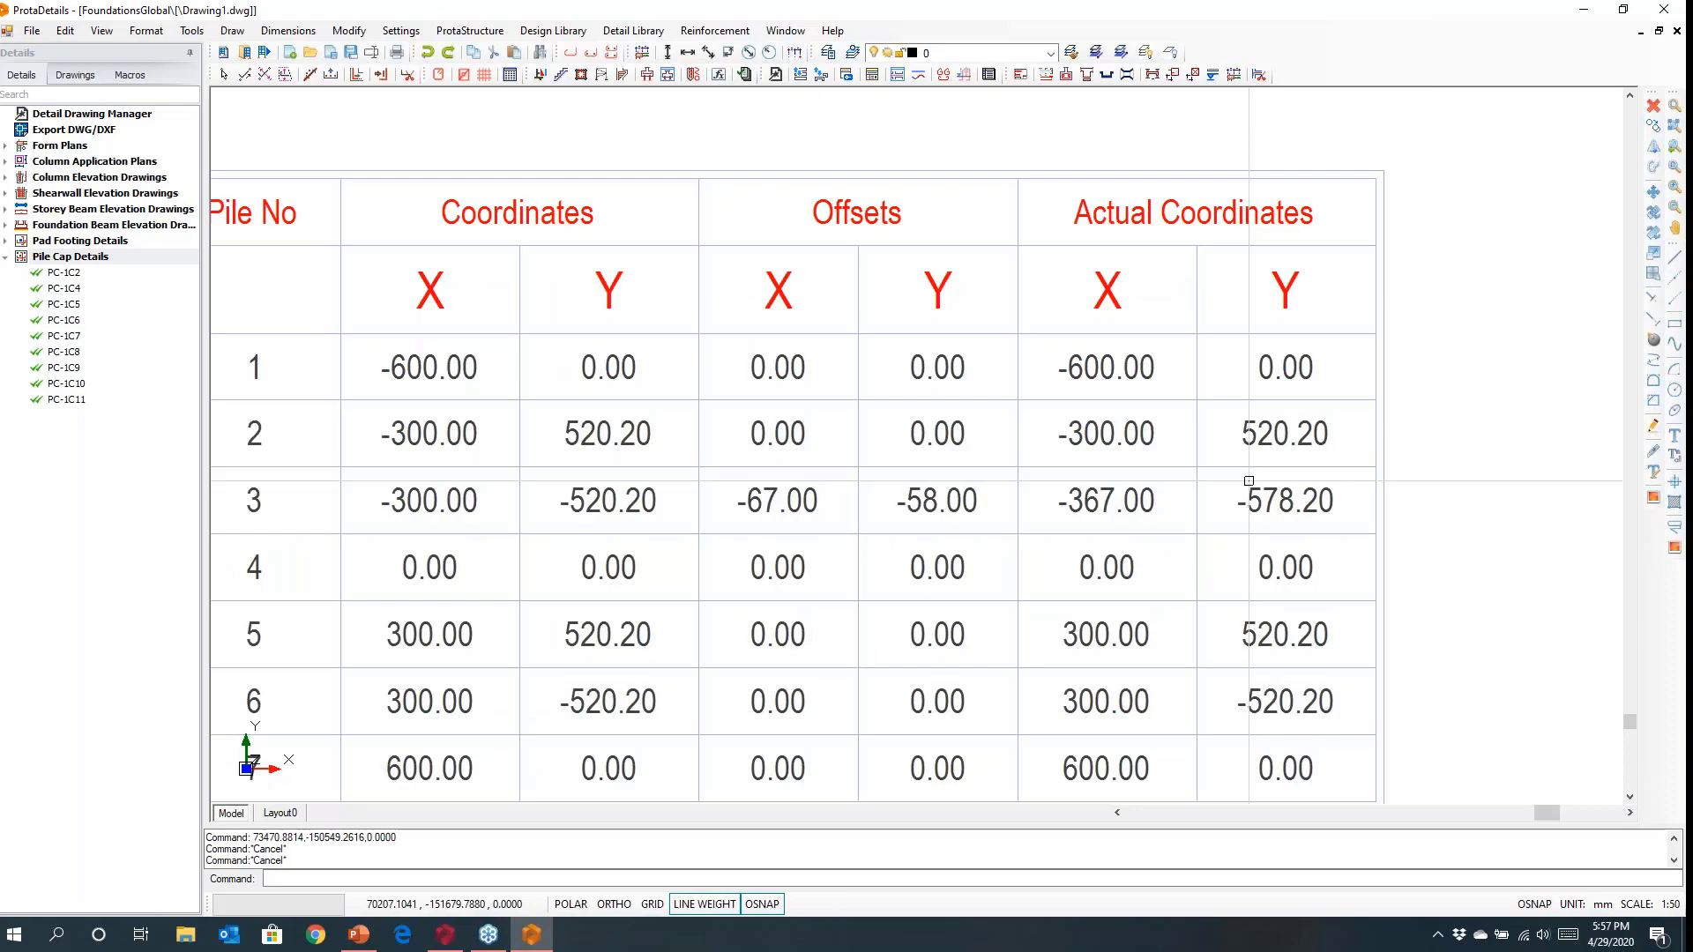
pyautogui.scroll(-4, 977, 425)
# View all the foundation sheets together, and close ProtaDetails without saving Drawing1.dwg to return to ProtaStructure.
pyautogui.scroll(-5, 977, 425)
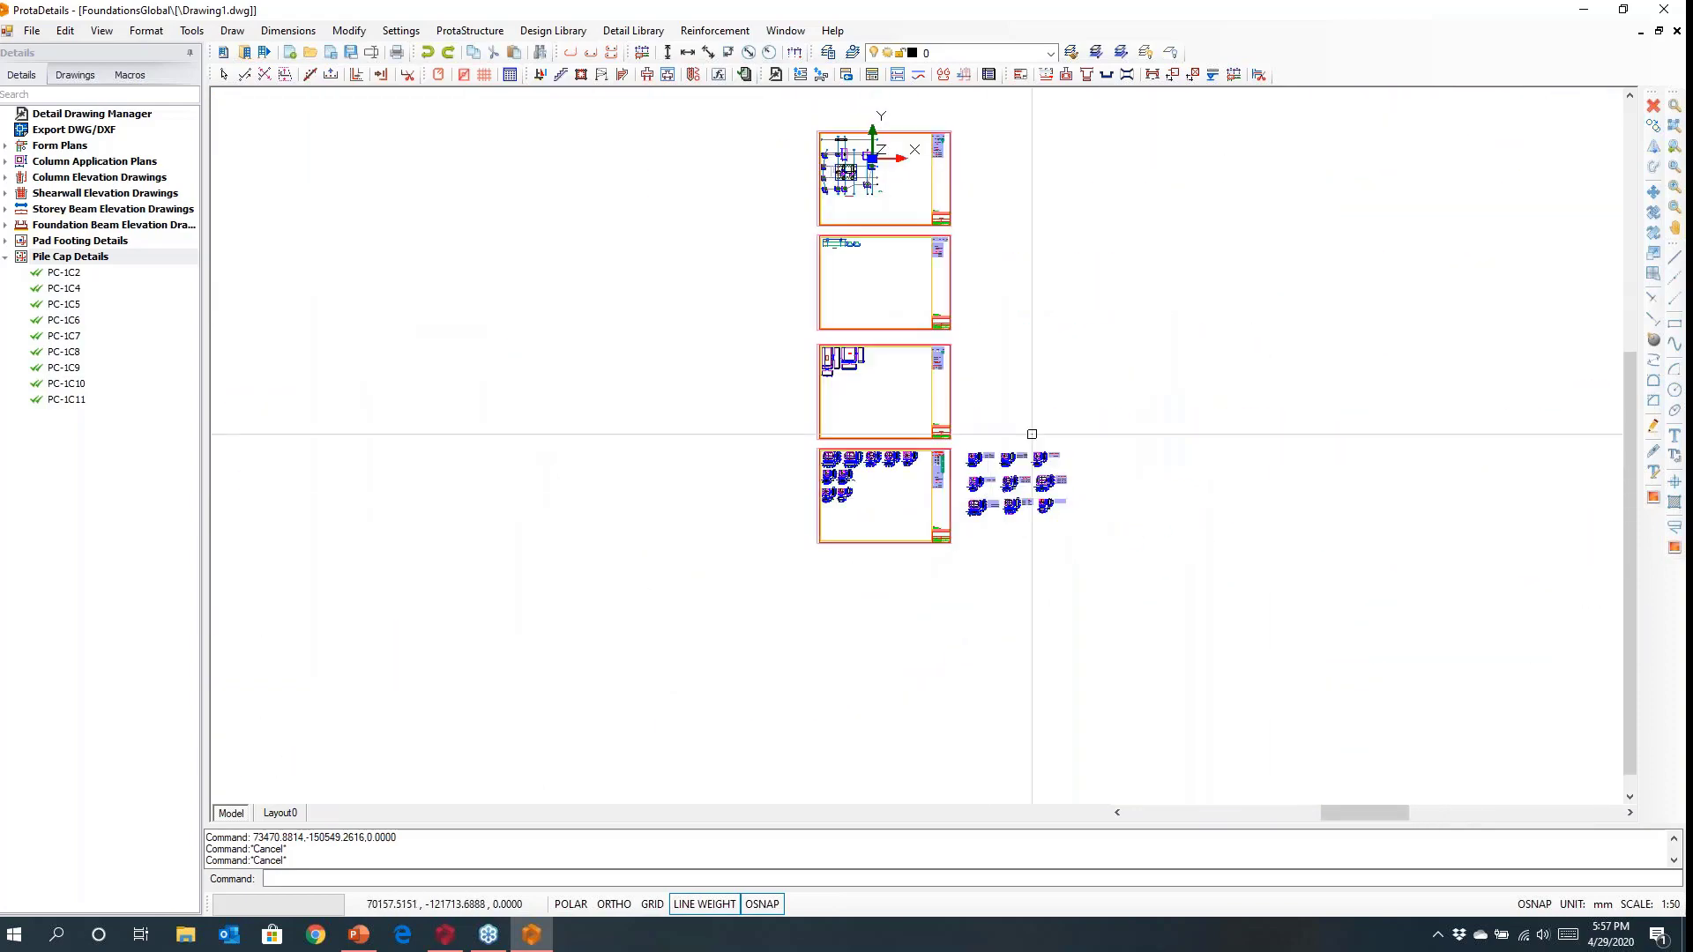
pyautogui.moveTo(1032, 434); pyautogui.dragTo(735, 467, button='middle')
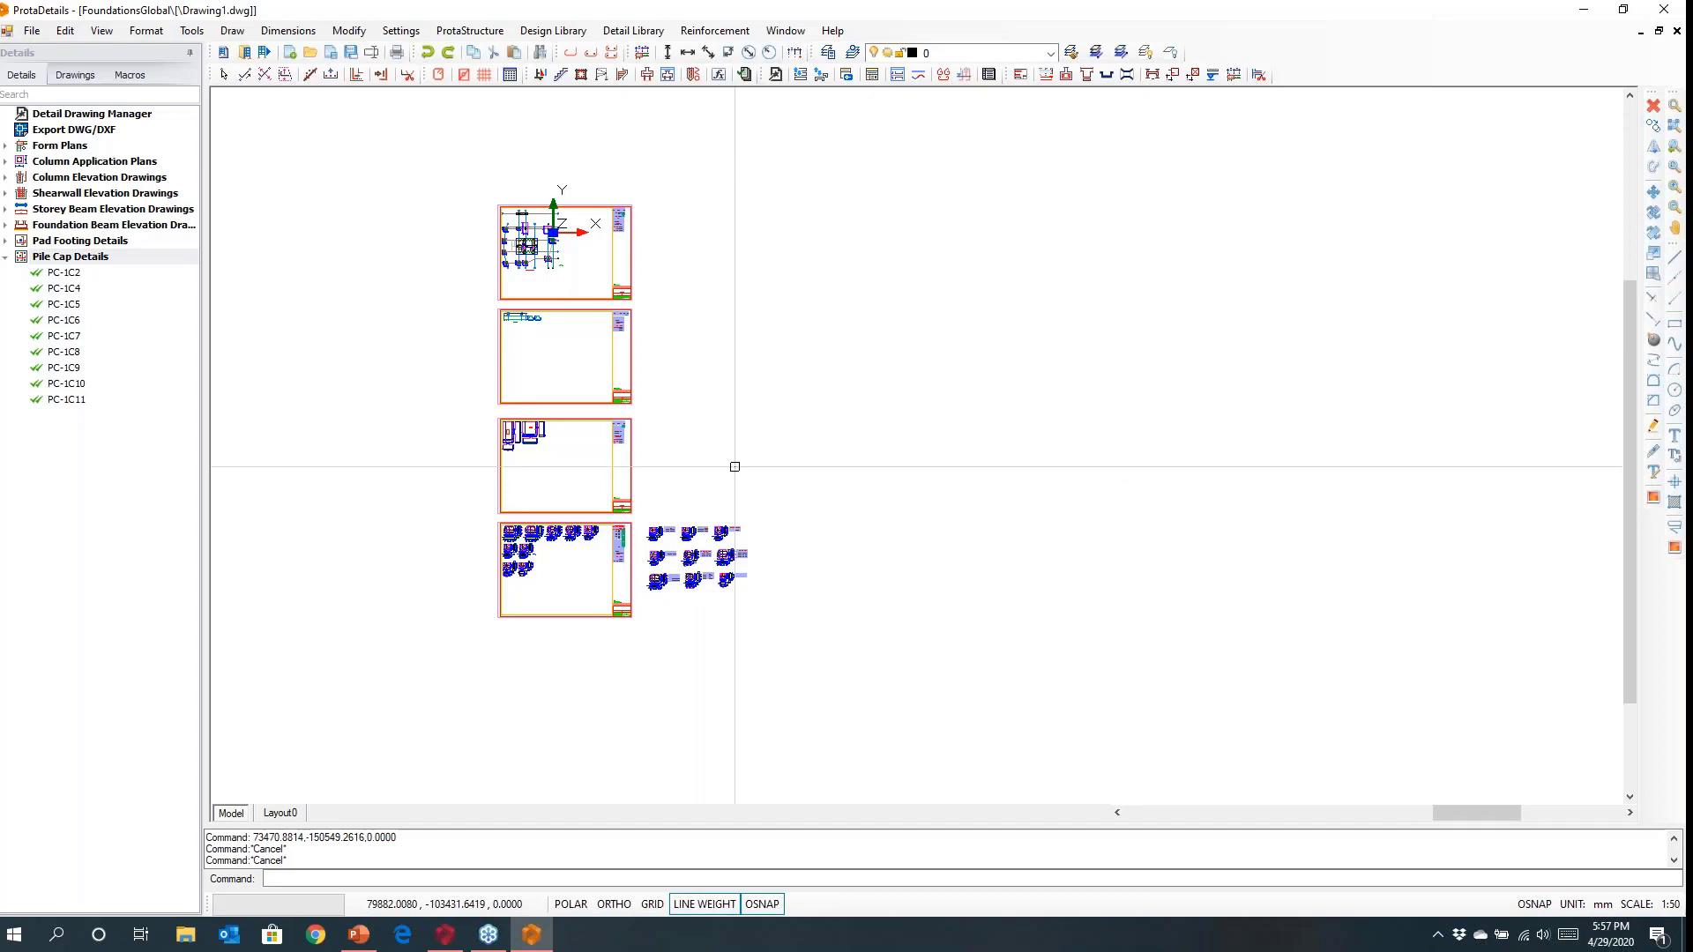
pyautogui.click(1664, 9)
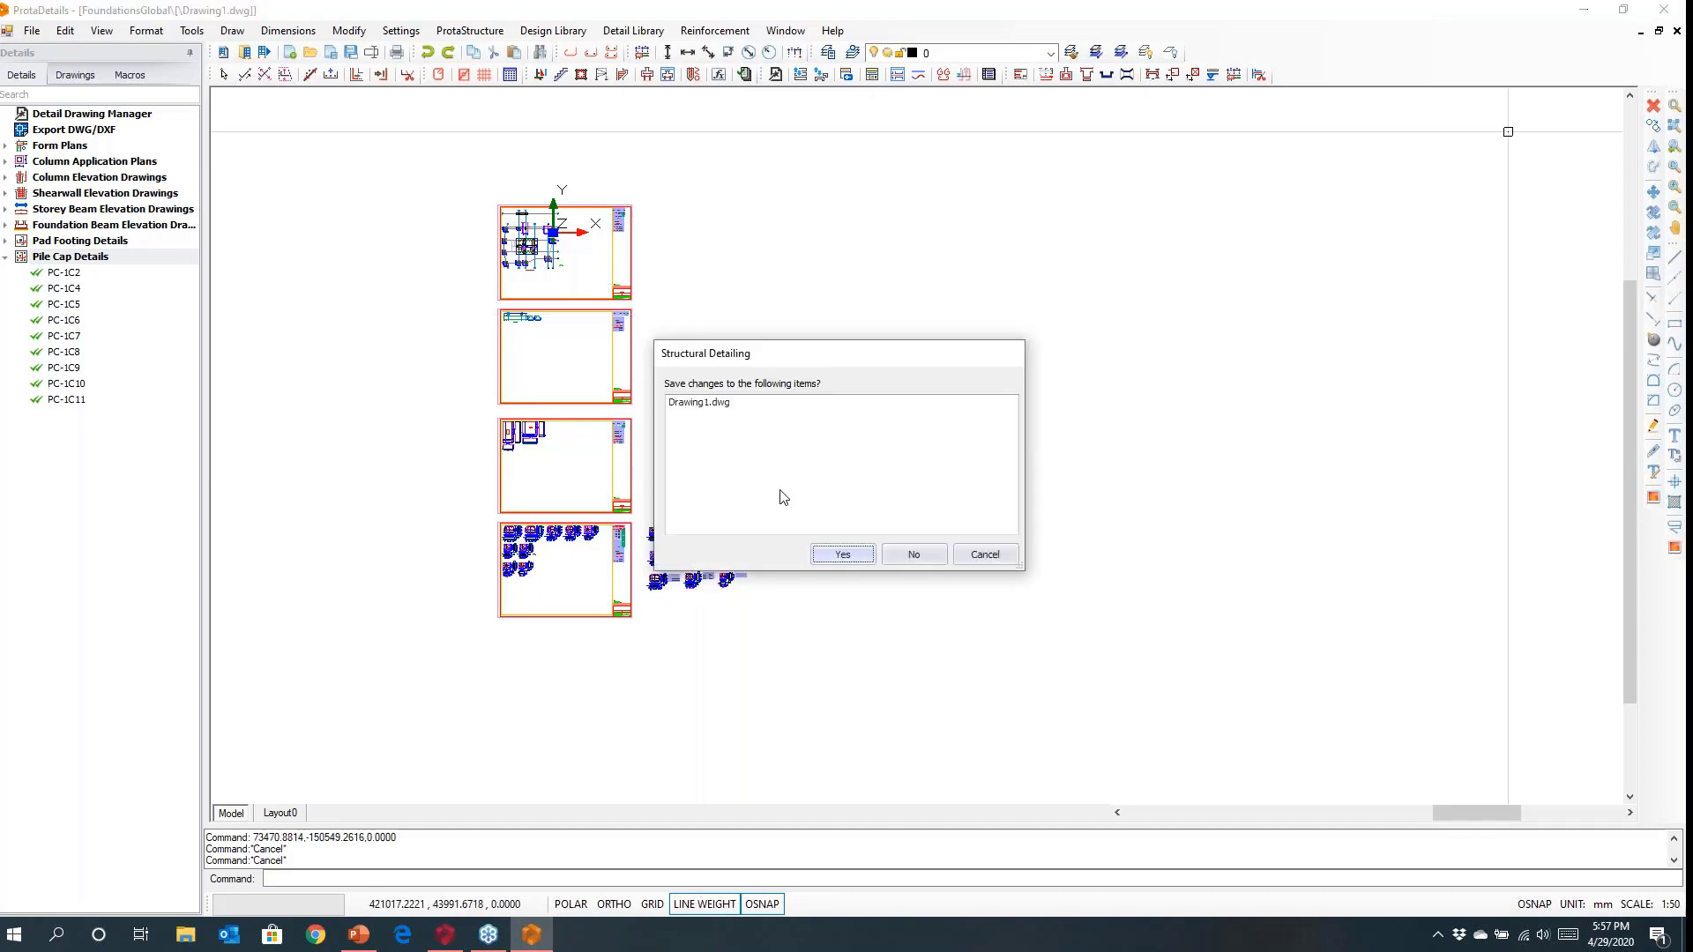
pyautogui.click(909, 562)
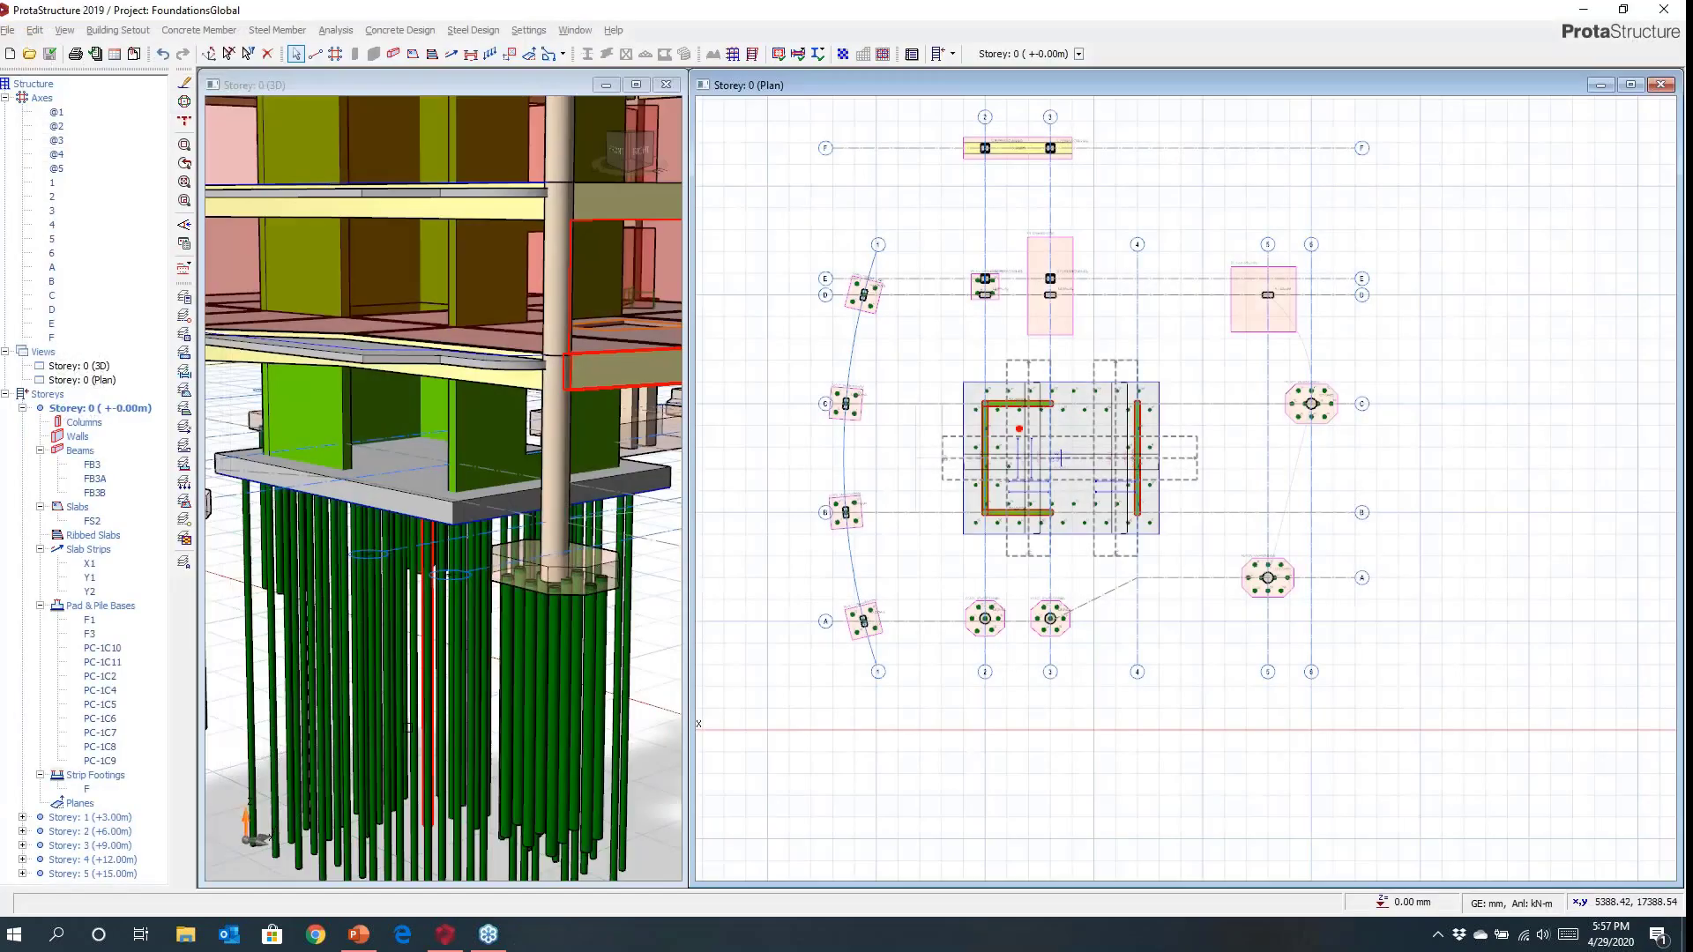
# Set the building analysis model's soil-structure interaction to Merged Foundation Model.
pyautogui.scroll(-5, 490, 730)
pyautogui.moveTo(507, 684)
pyautogui.mouseDown(button='middle')
pyautogui.moveTo(490, 733)
pyautogui.moveTo(410, 734)
pyautogui.moveTo(394, 689)
pyautogui.moveTo(407, 685)
pyautogui.mouseUp(button='middle')
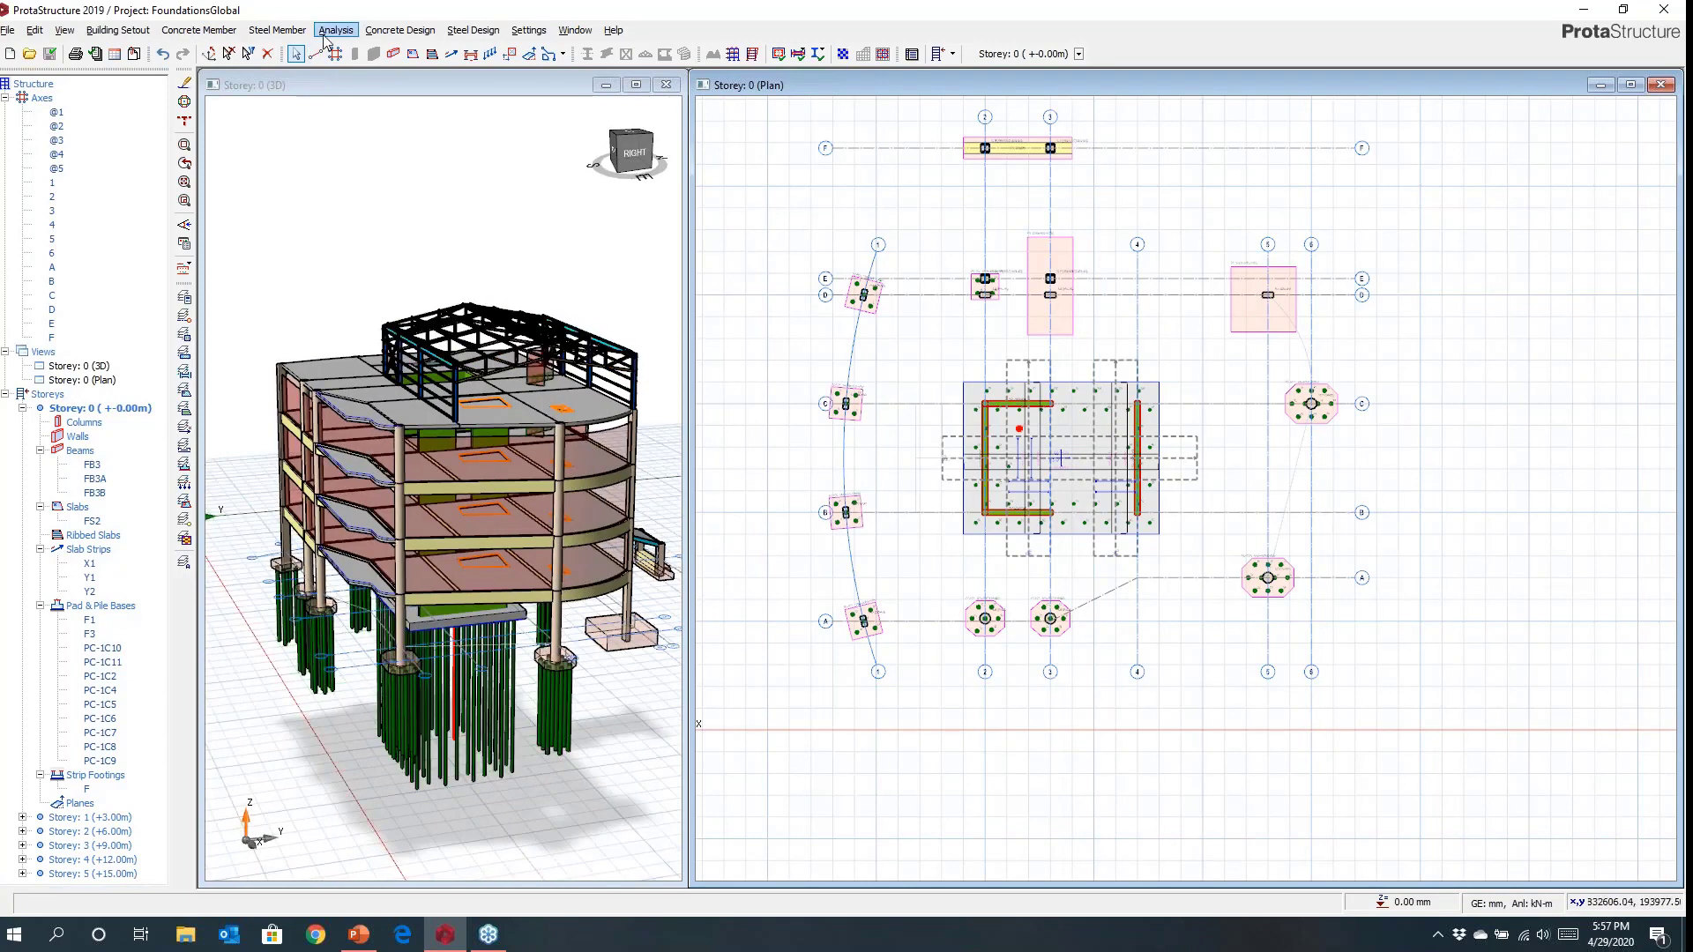
pyautogui.click(328, 34)
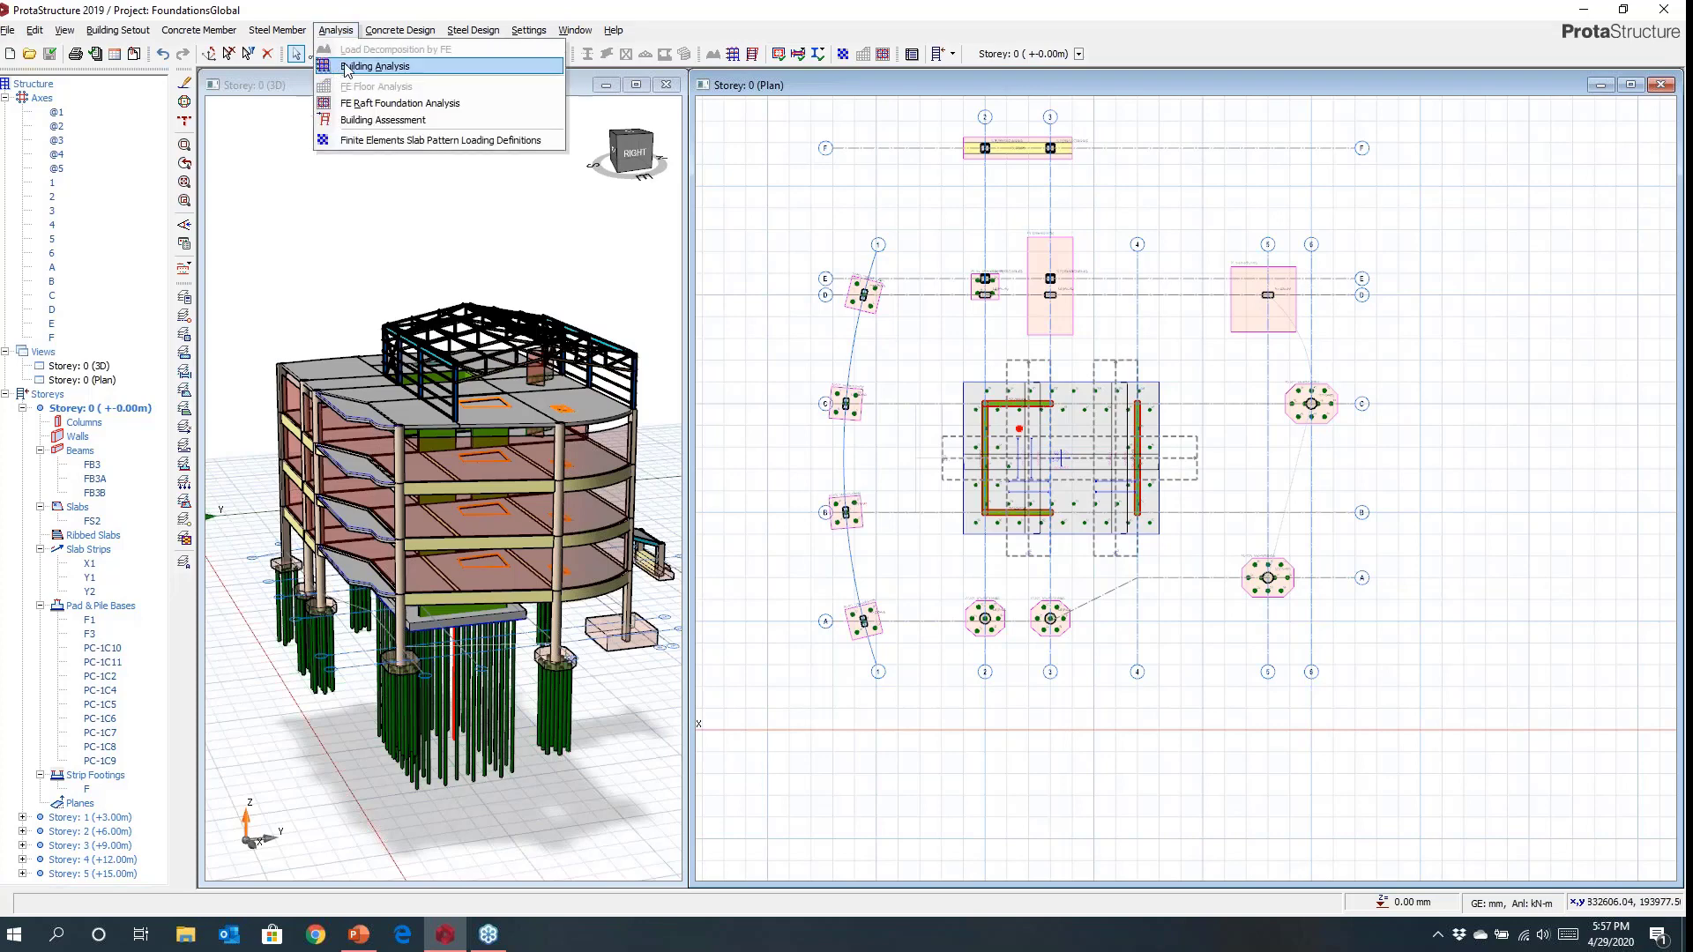
pyautogui.click(345, 67)
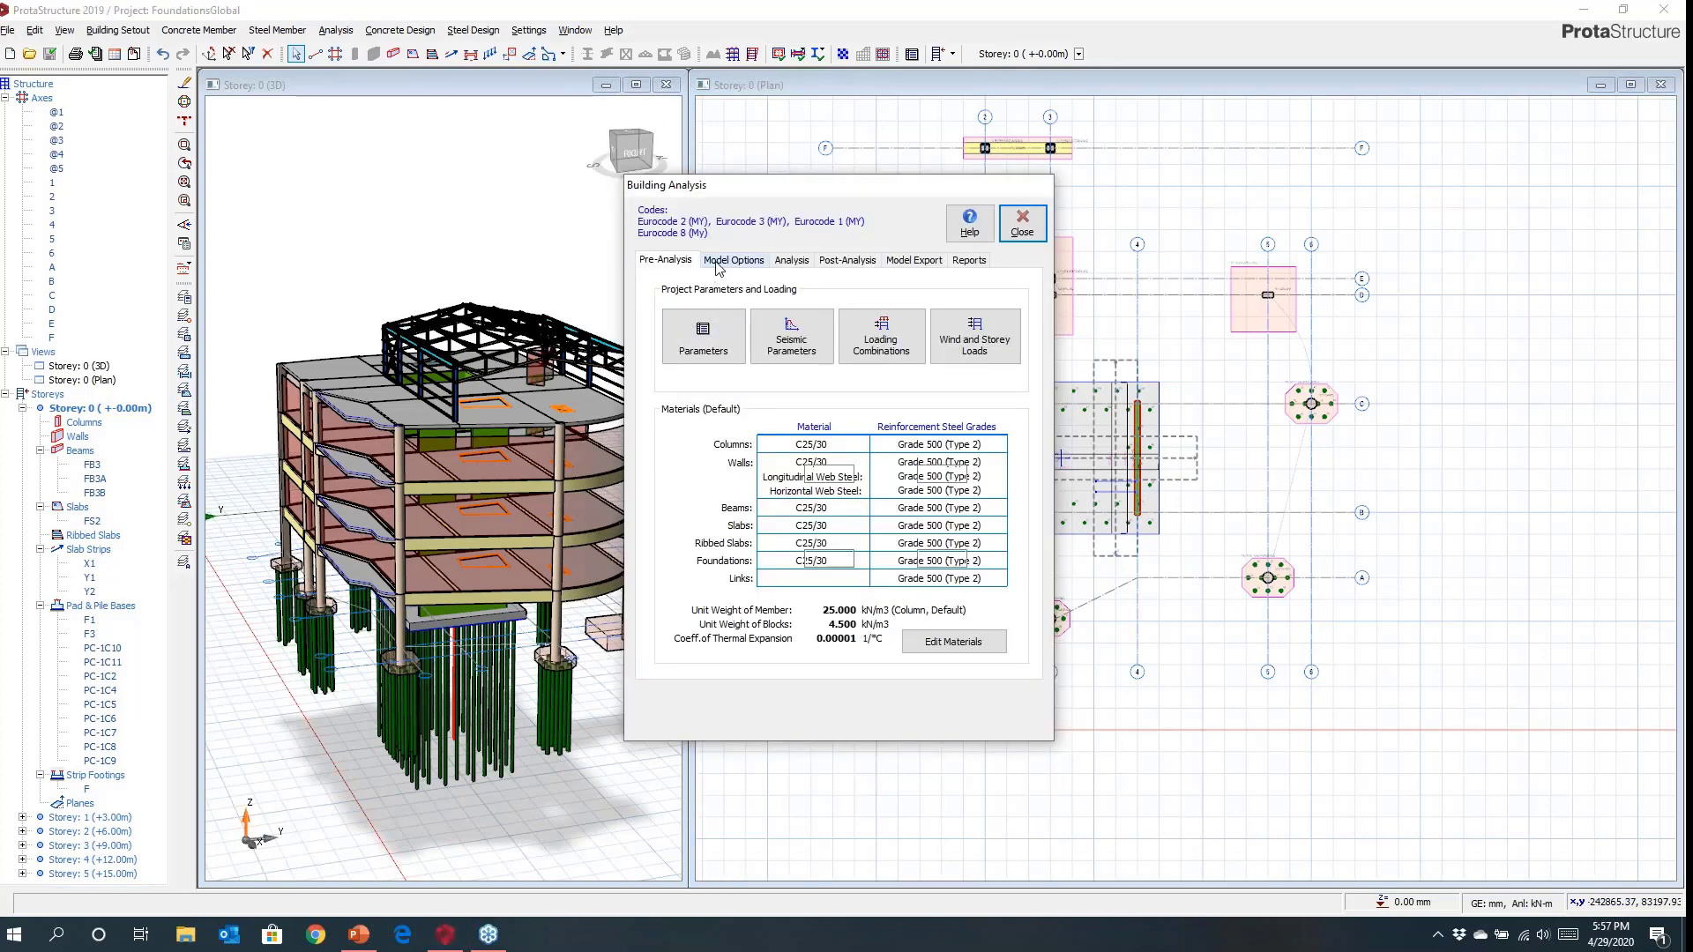
pyautogui.click(716, 261)
pyautogui.click(726, 587)
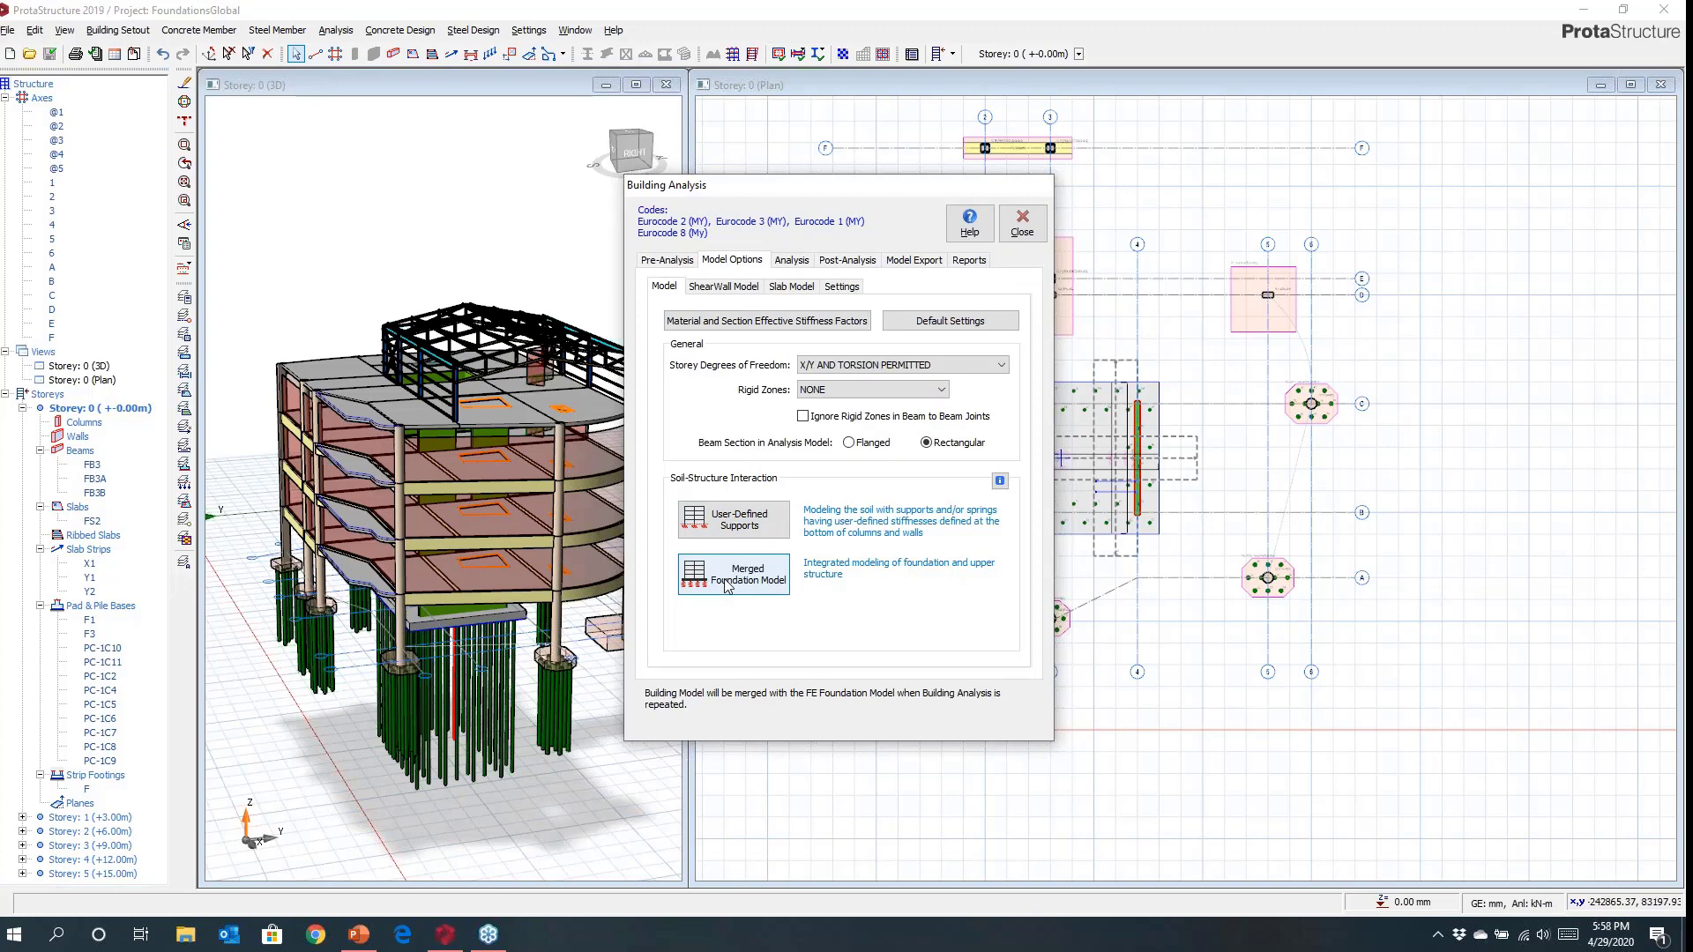
# Run the building analysis with the merged foundation model, accepting the transfer column and axial load comparison warnings.
pyautogui.click(791, 261)
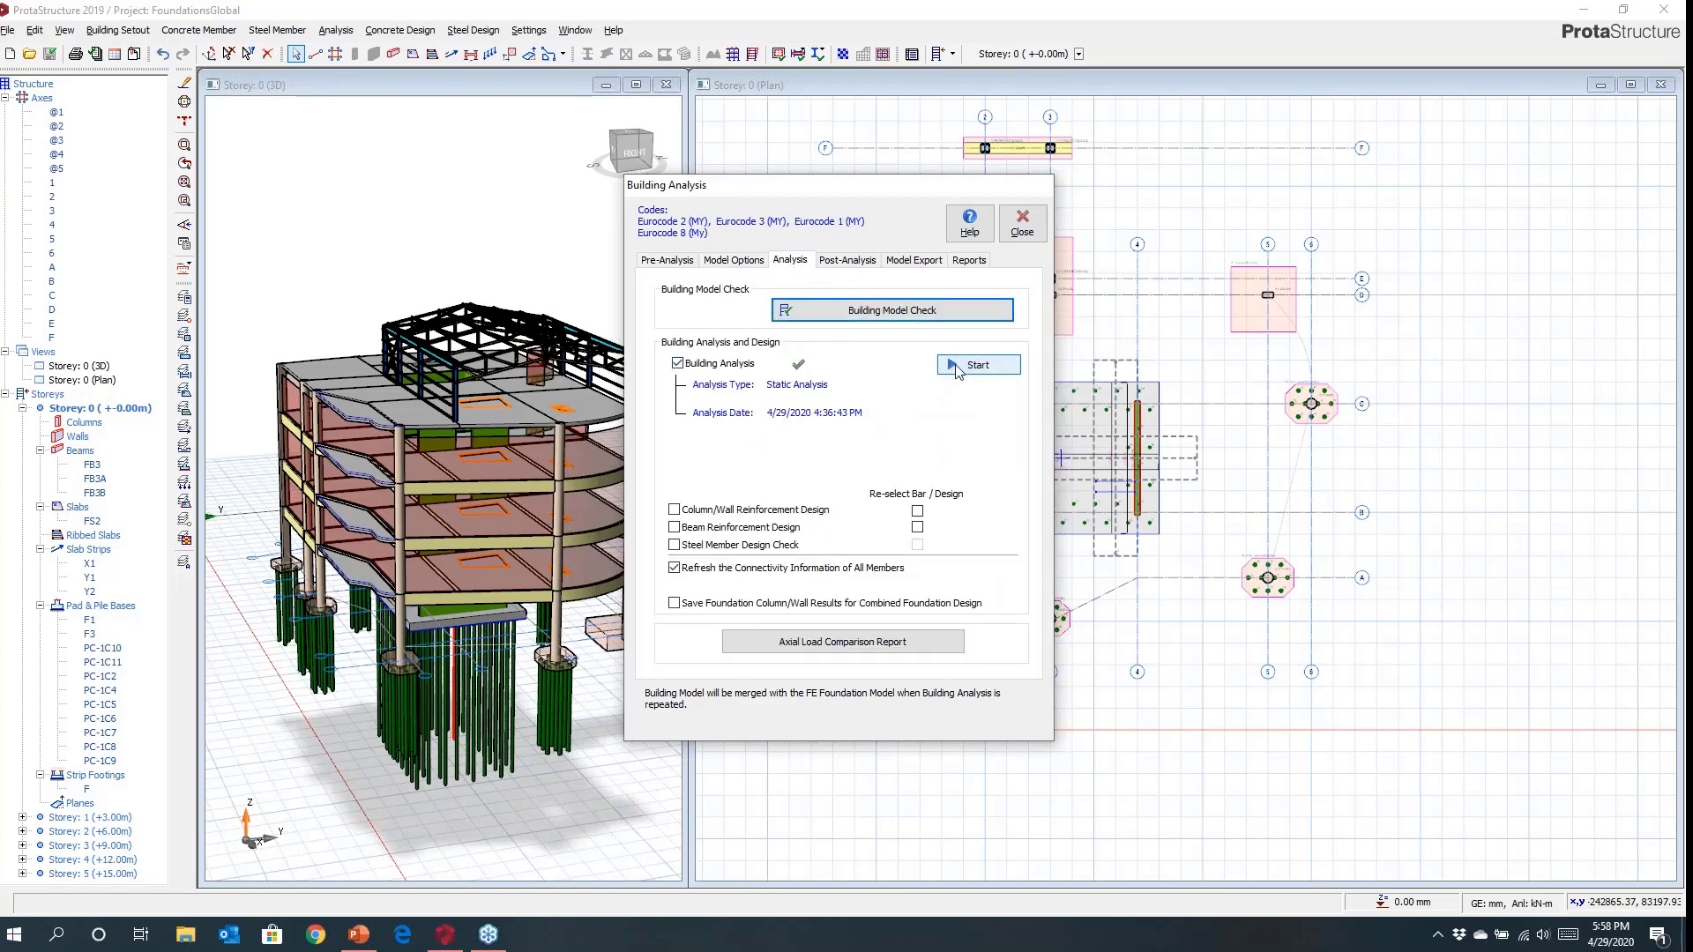
pyautogui.click(964, 374)
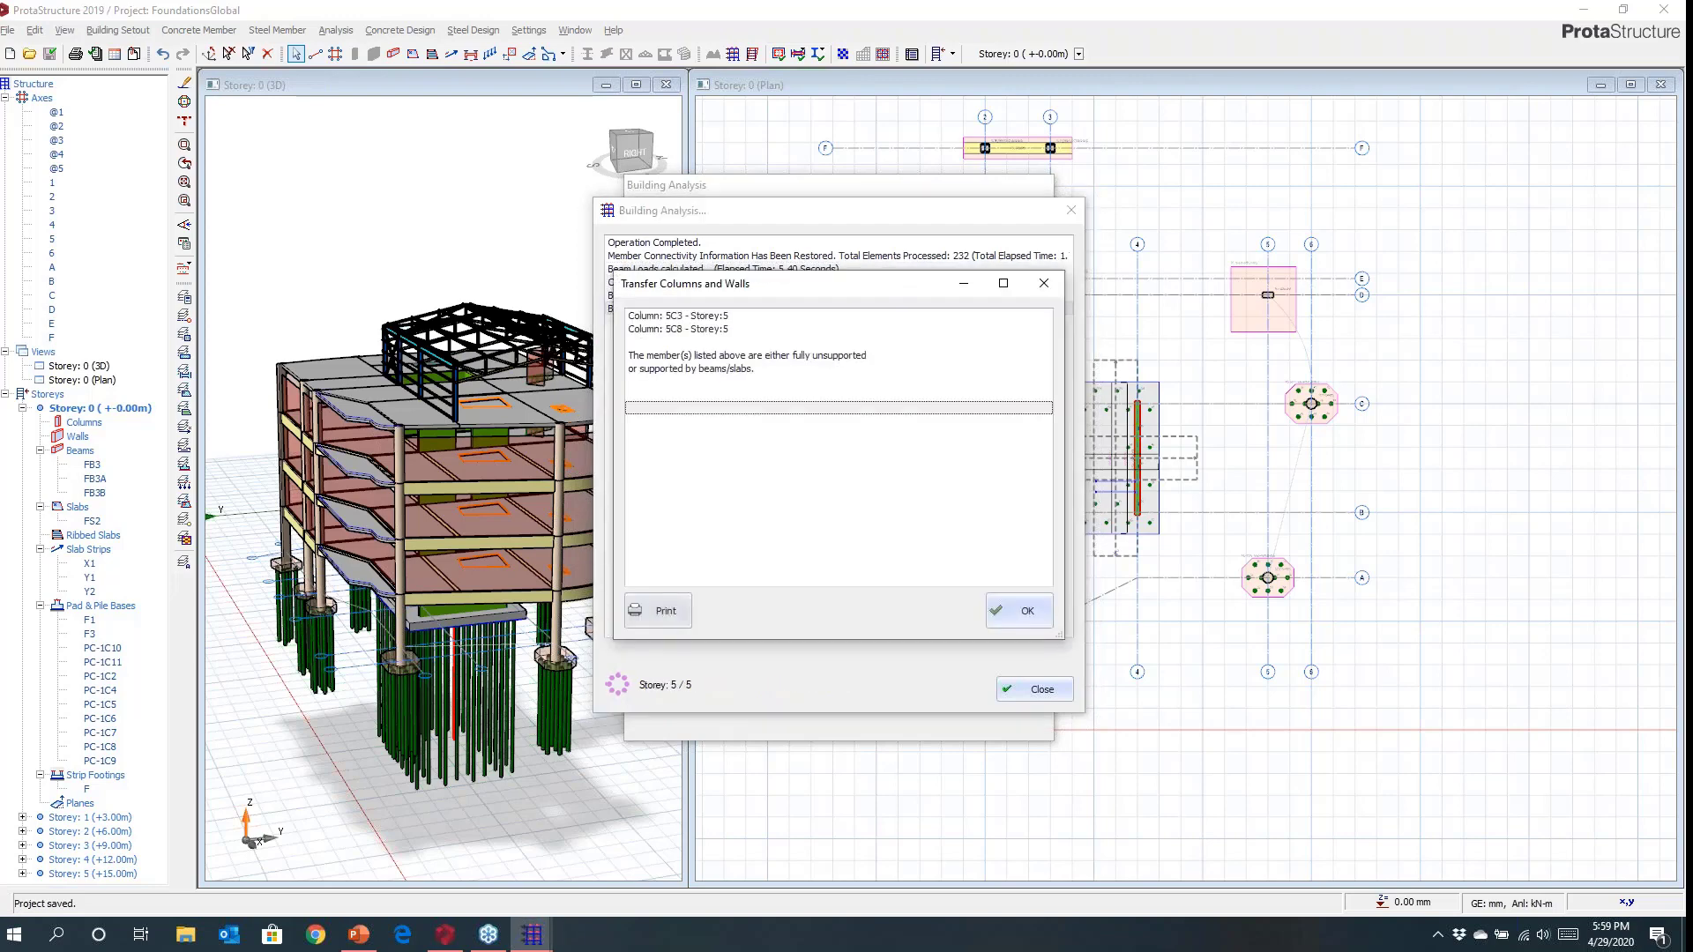
pyautogui.click(1001, 622)
pyautogui.click(888, 526)
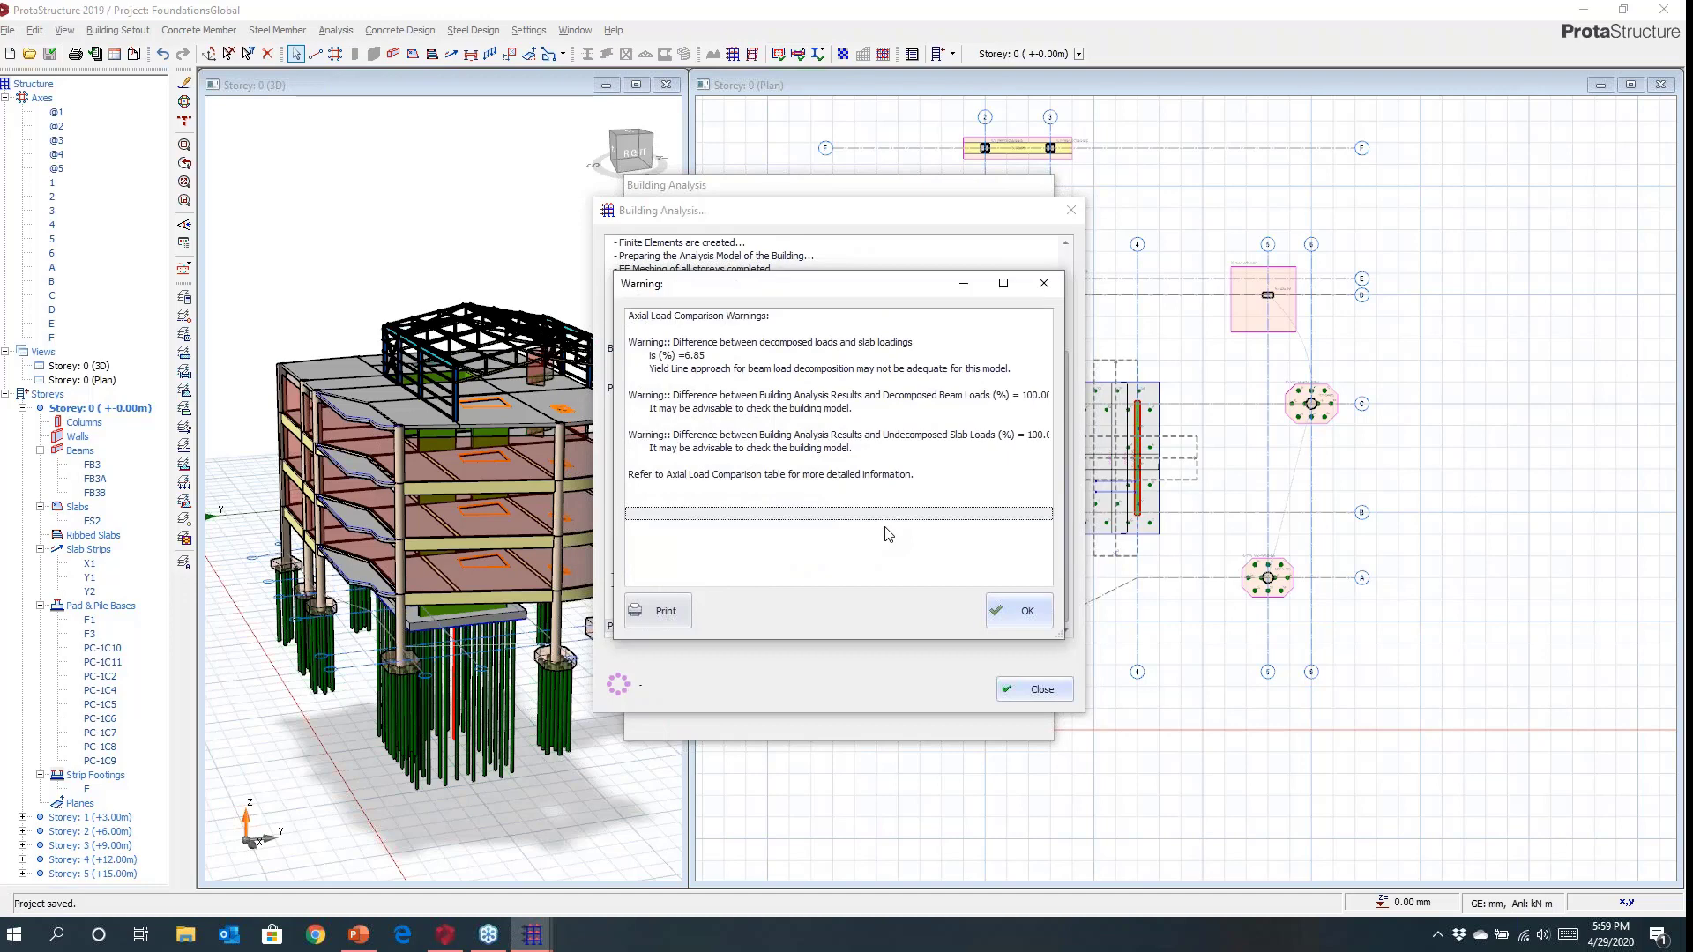
pyautogui.click(1023, 615)
pyautogui.click(1033, 689)
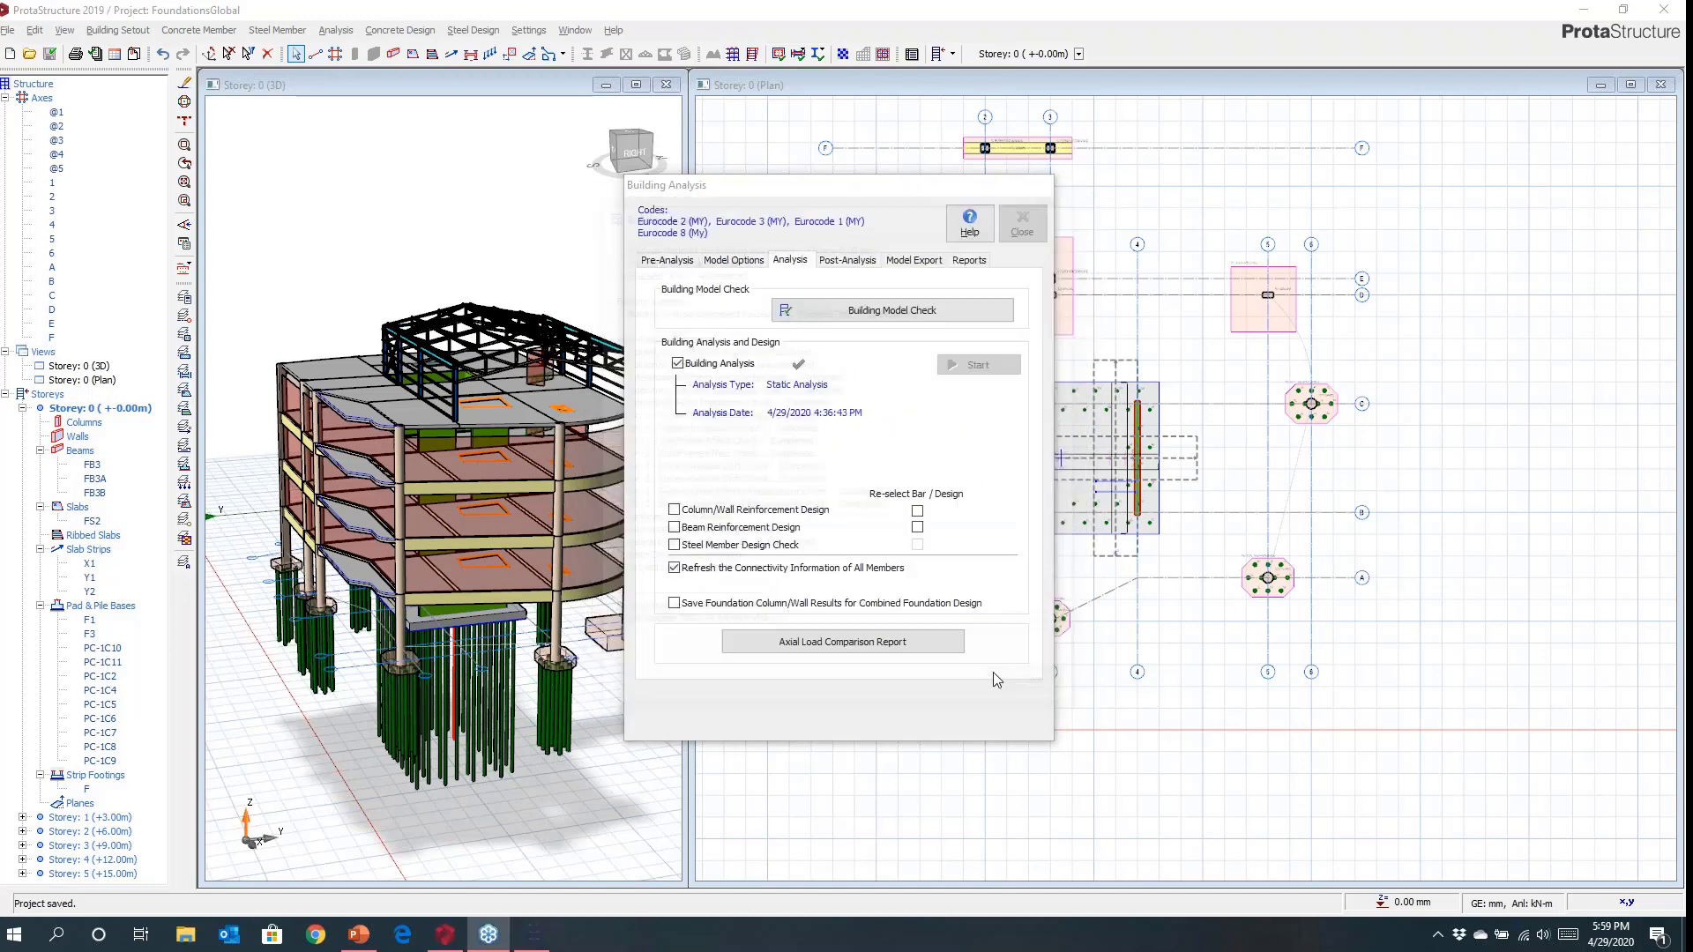
# Open the model and analysis results display, maximize it, and examine the merged foundations and their spring supports.
pyautogui.click(845, 261)
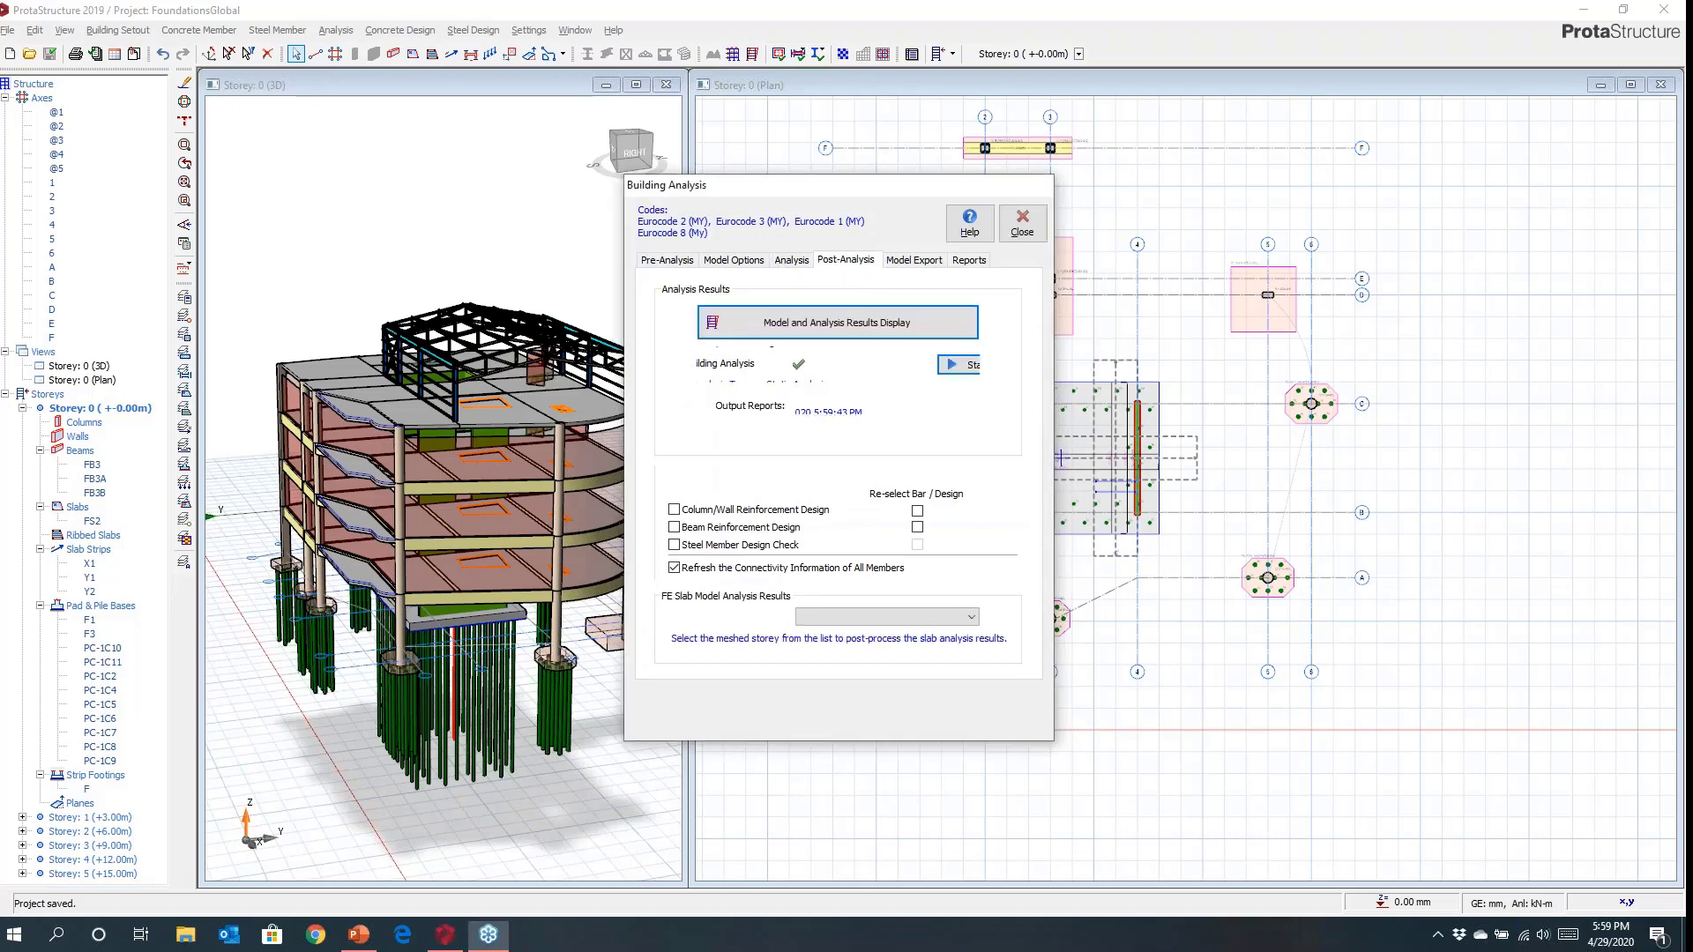
pyautogui.click(837, 323)
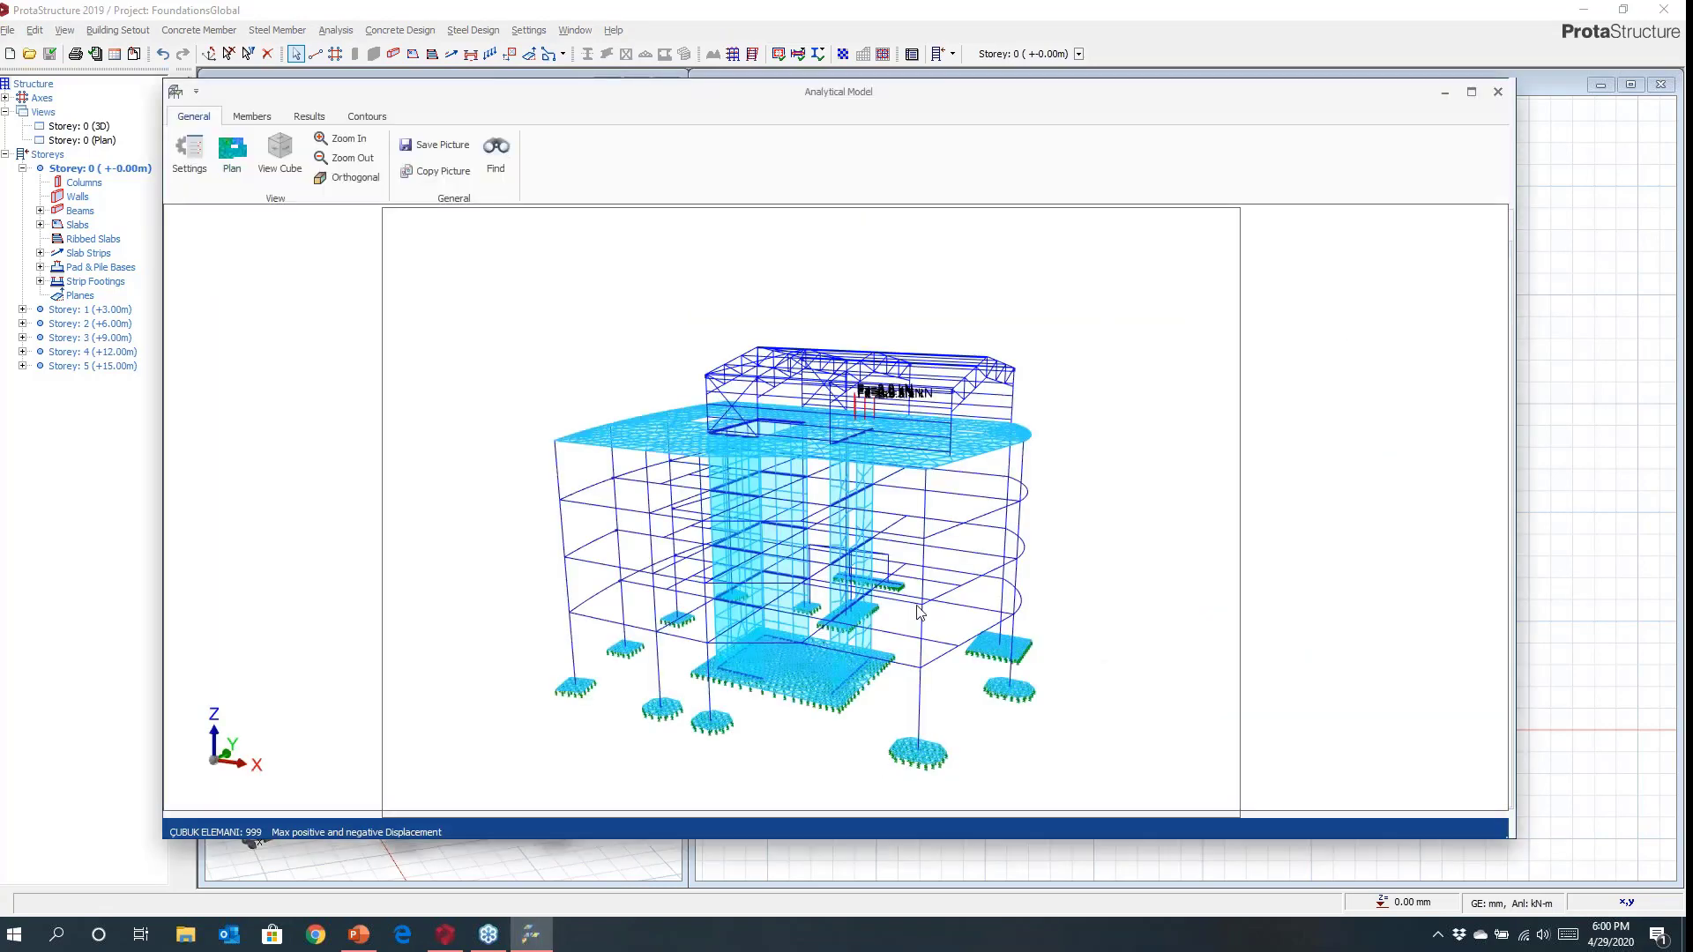
pyautogui.moveTo(924, 560); pyautogui.dragTo(699, 644, button='middle')
pyautogui.scroll(2, 697, 663)
pyautogui.scroll(6, 697, 664)
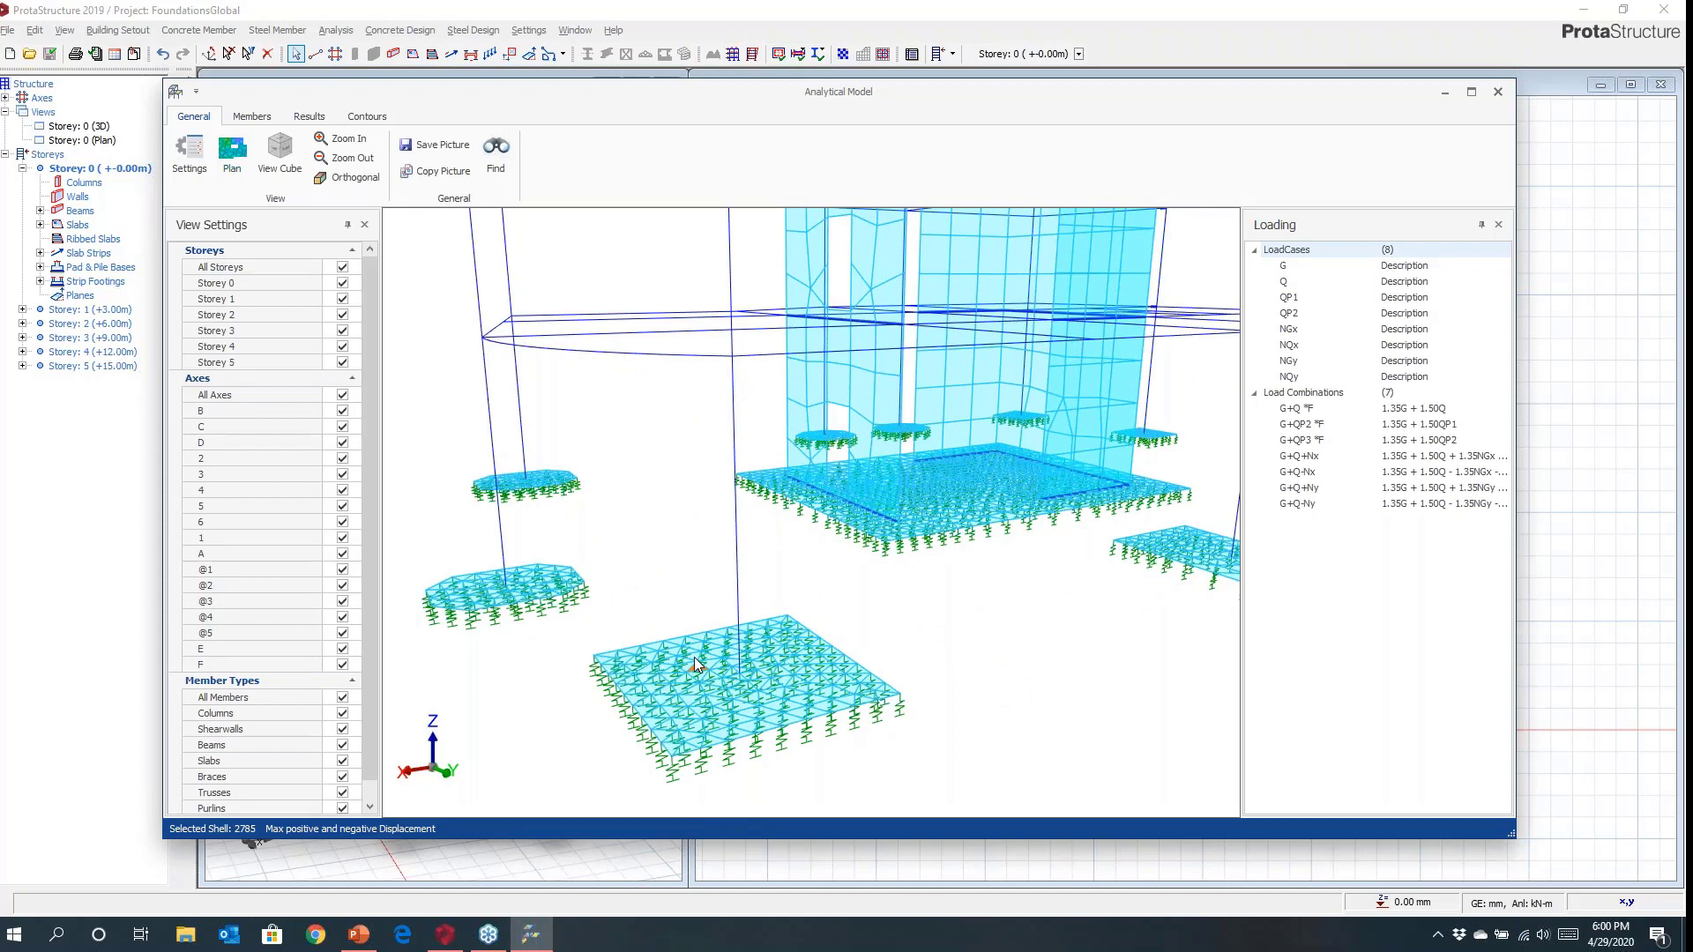
pyautogui.scroll(-10, 685, 660)
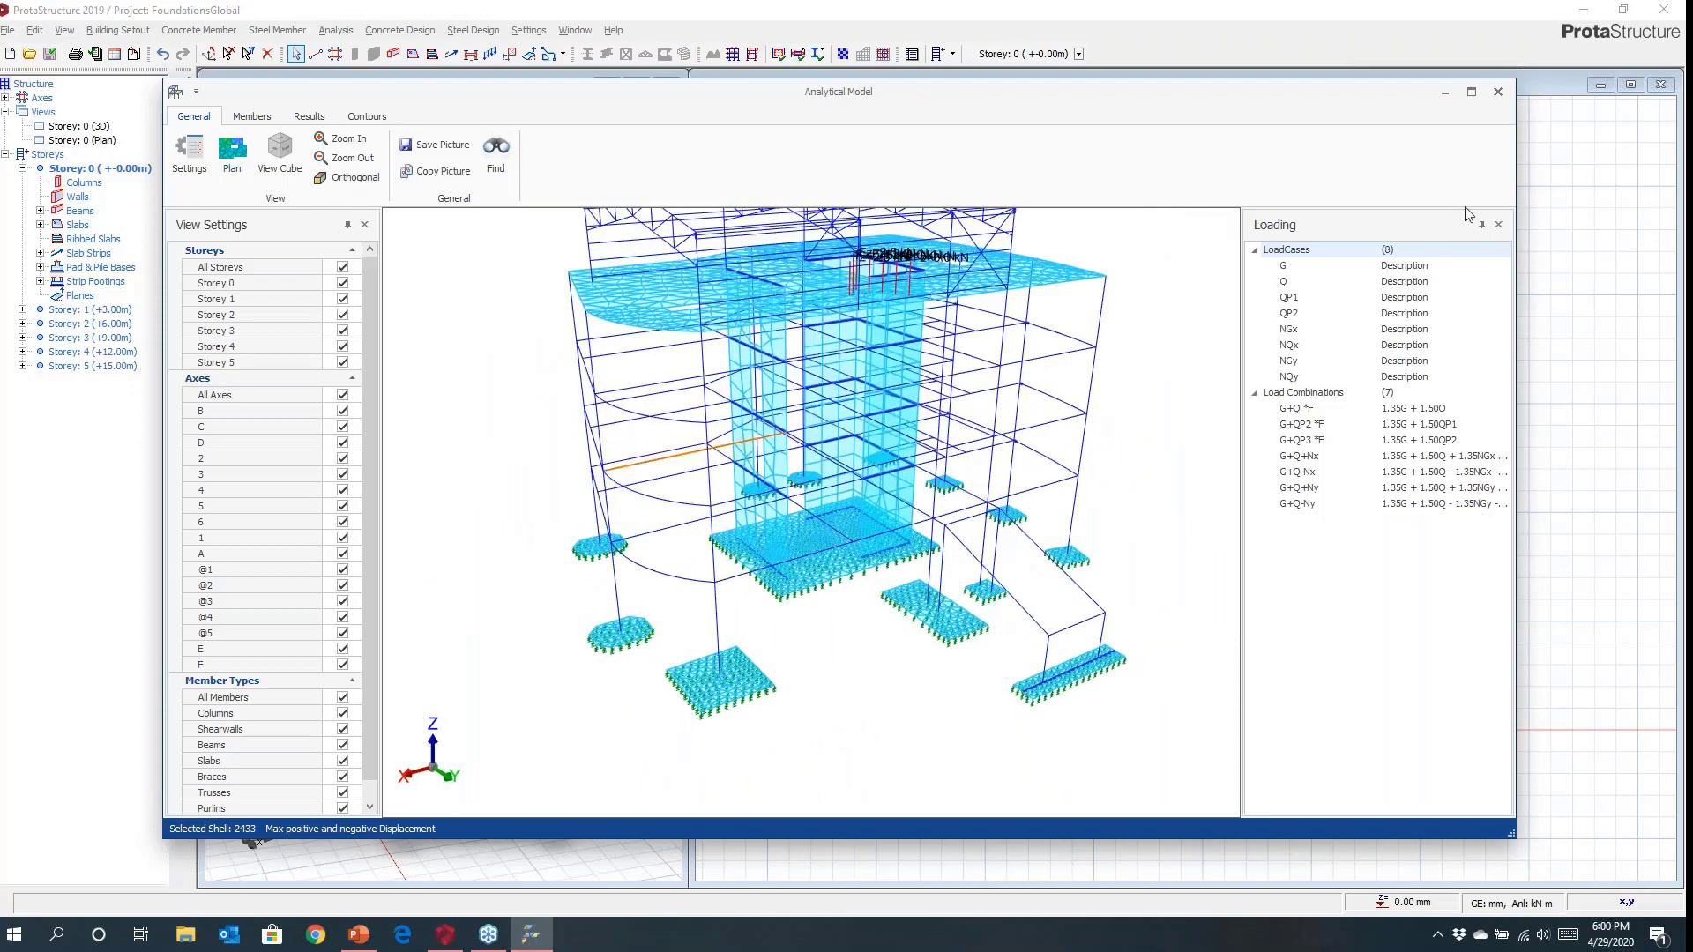
pyautogui.click(1473, 92)
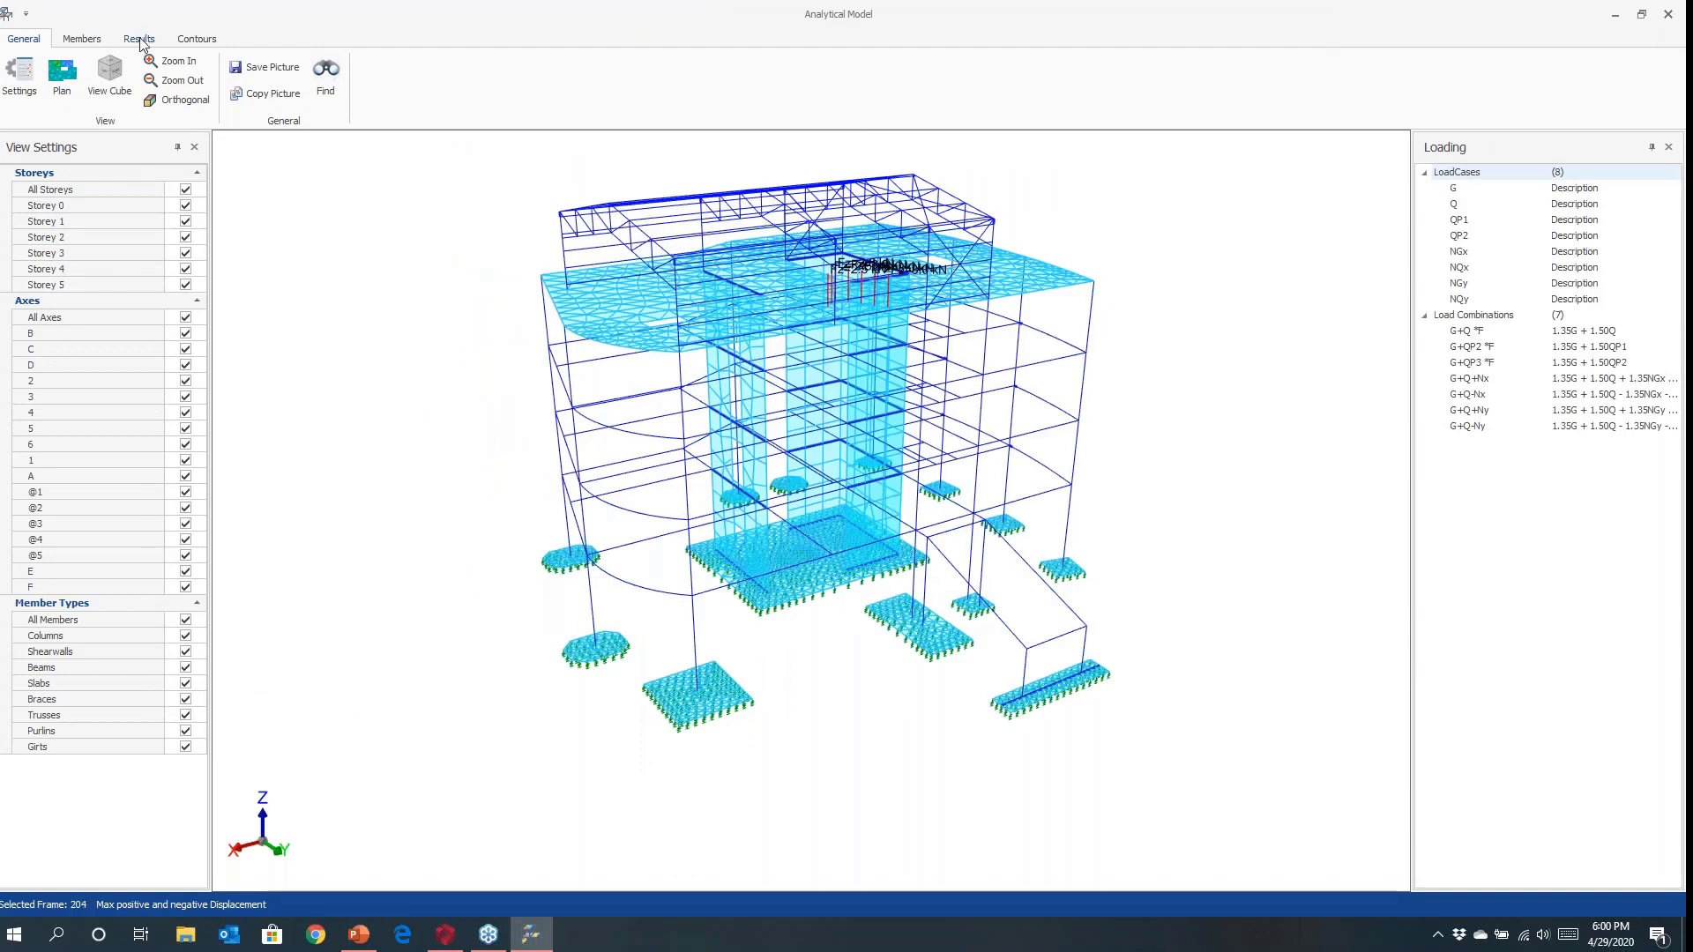
# Display the model's displacements, inspect them at the foundations, and animate the displaced shape.
pyautogui.click(140, 39)
pyautogui.click(25, 78)
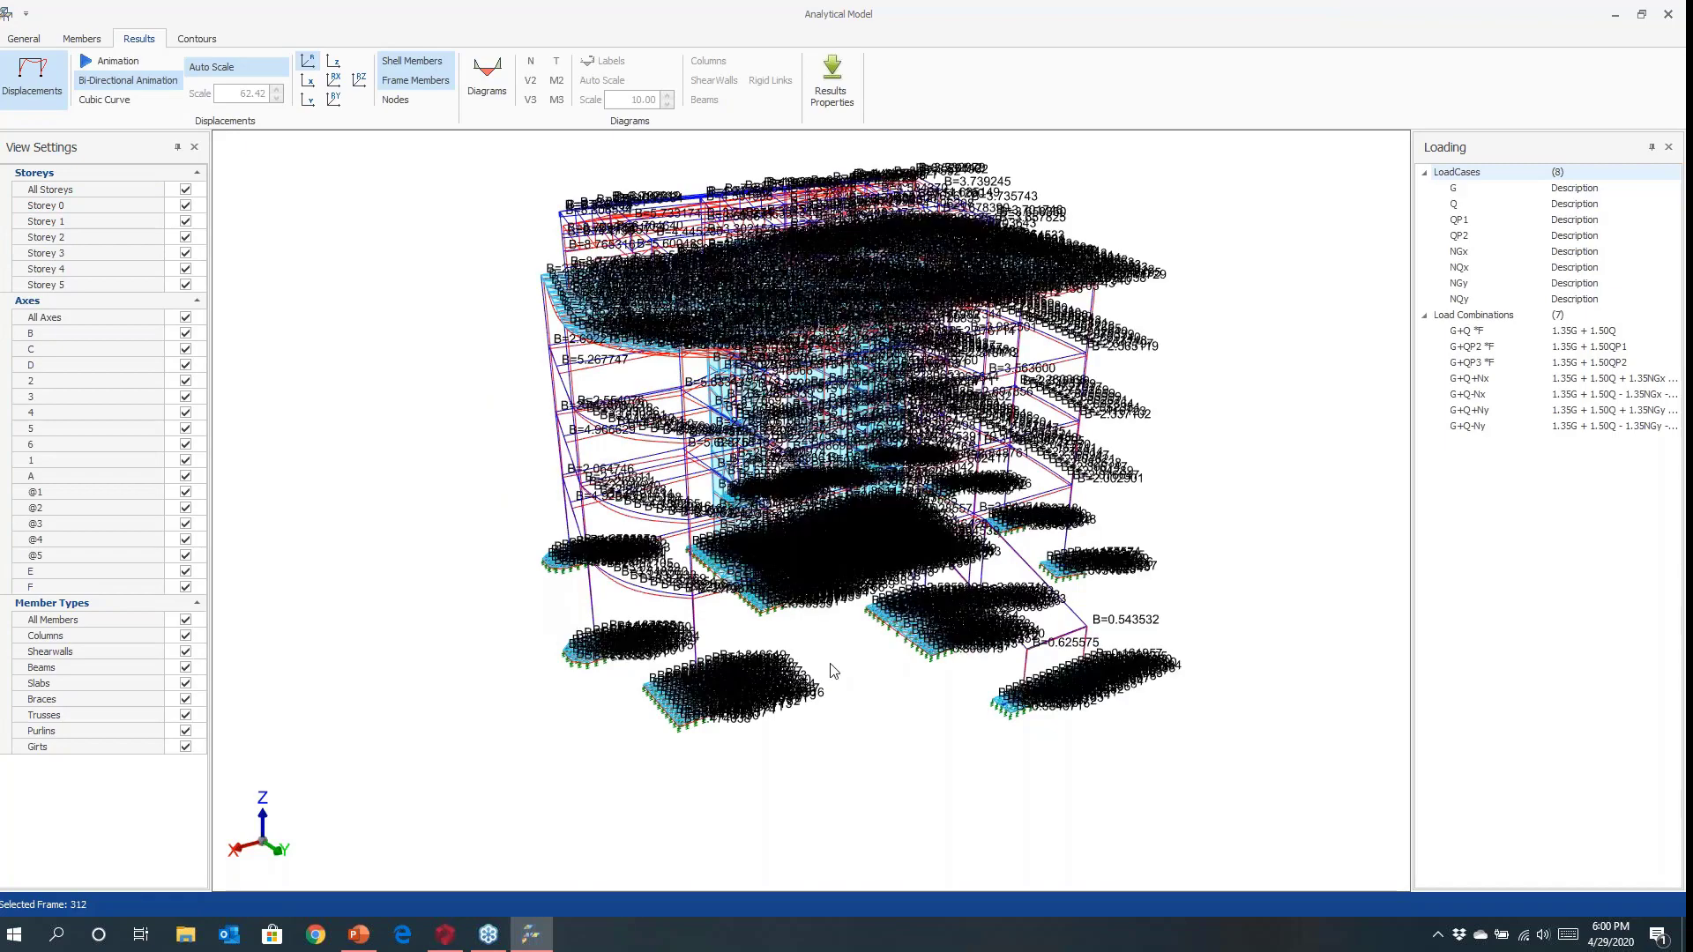
pyautogui.scroll(1, 802, 698)
pyautogui.scroll(4, 773, 725)
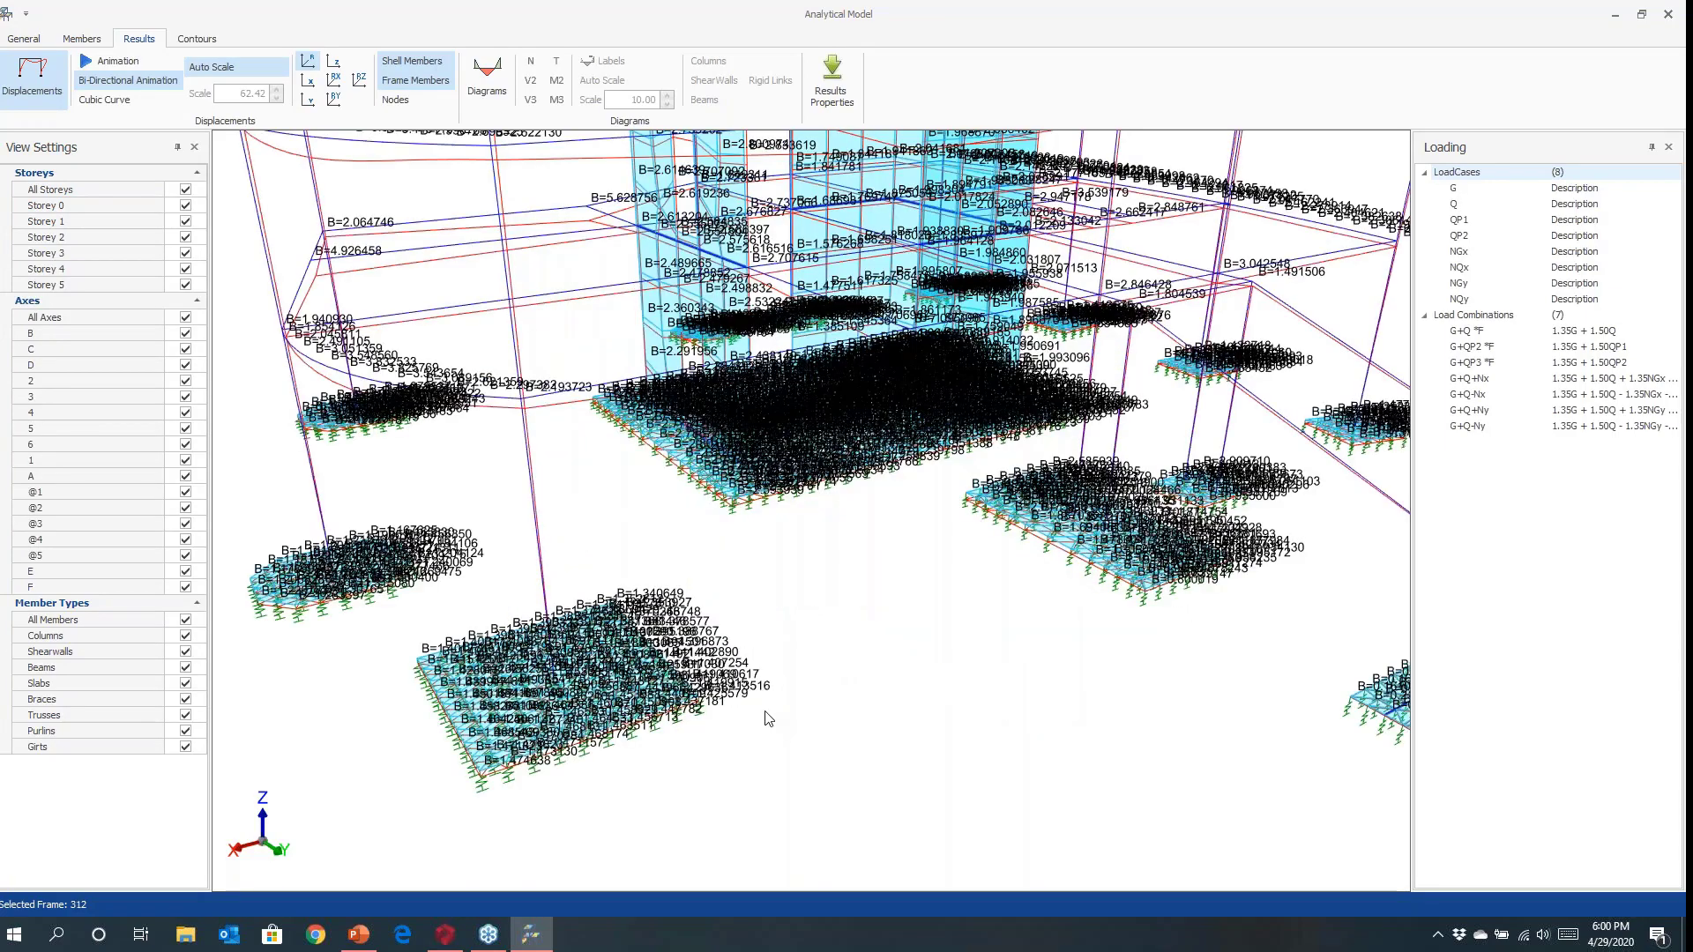
pyautogui.scroll(2, 874, 619)
pyautogui.moveTo(871, 619); pyautogui.dragTo(687, 660, button='middle')
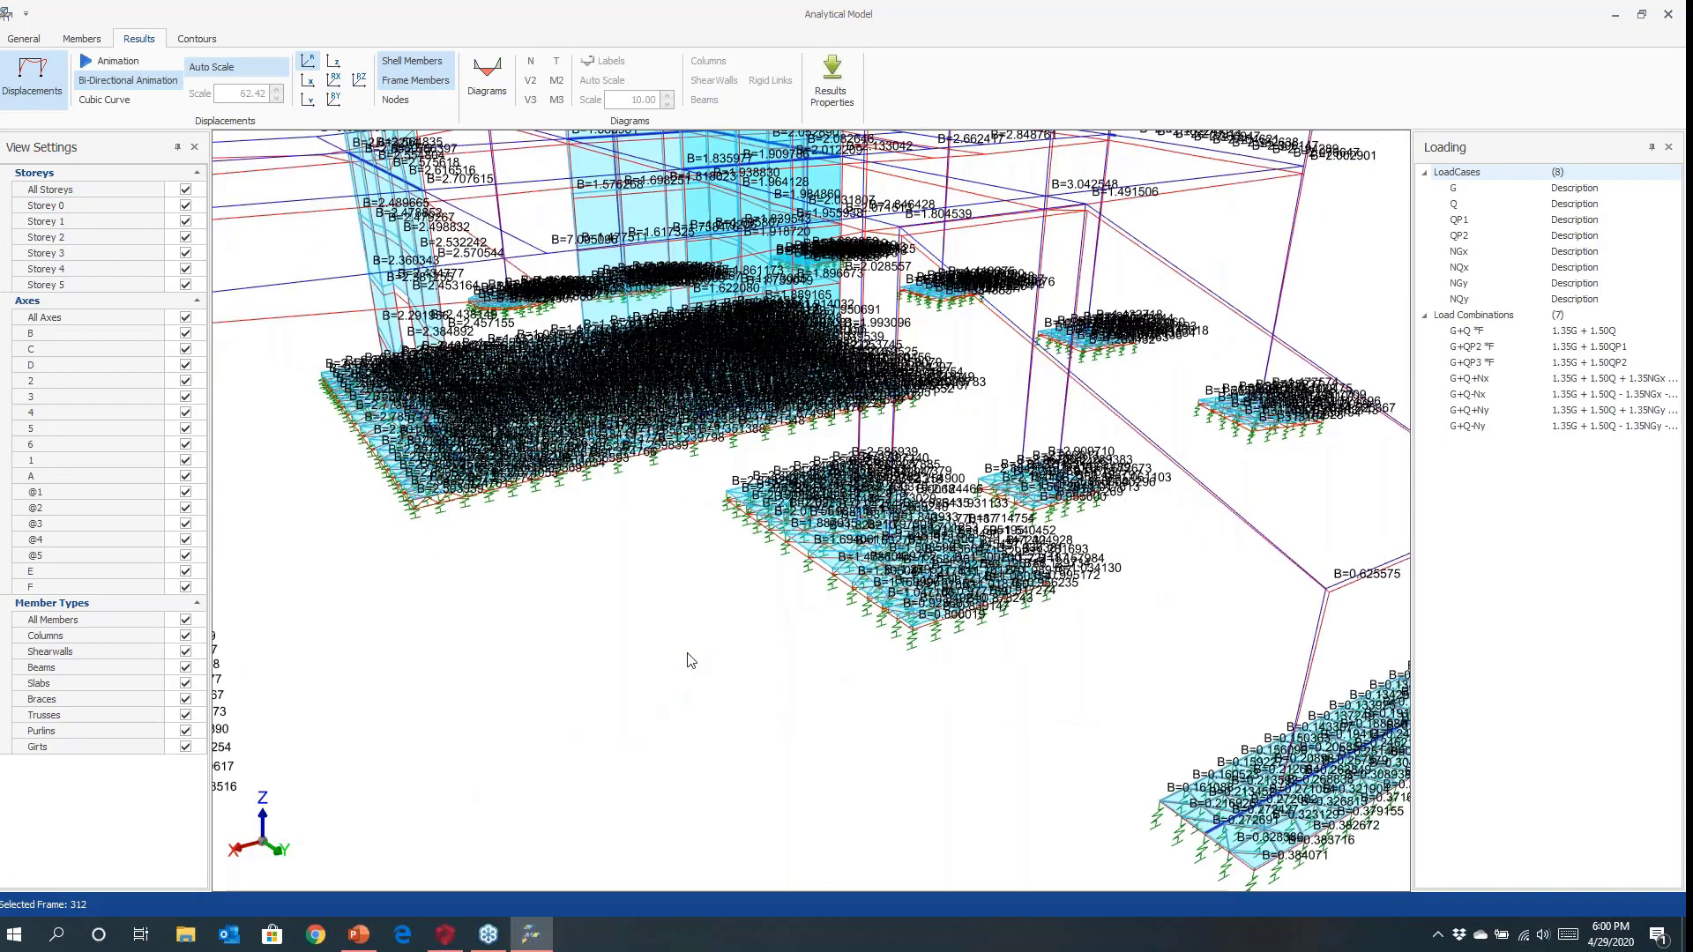
pyautogui.scroll(4, 905, 562)
pyautogui.scroll(1, 905, 561)
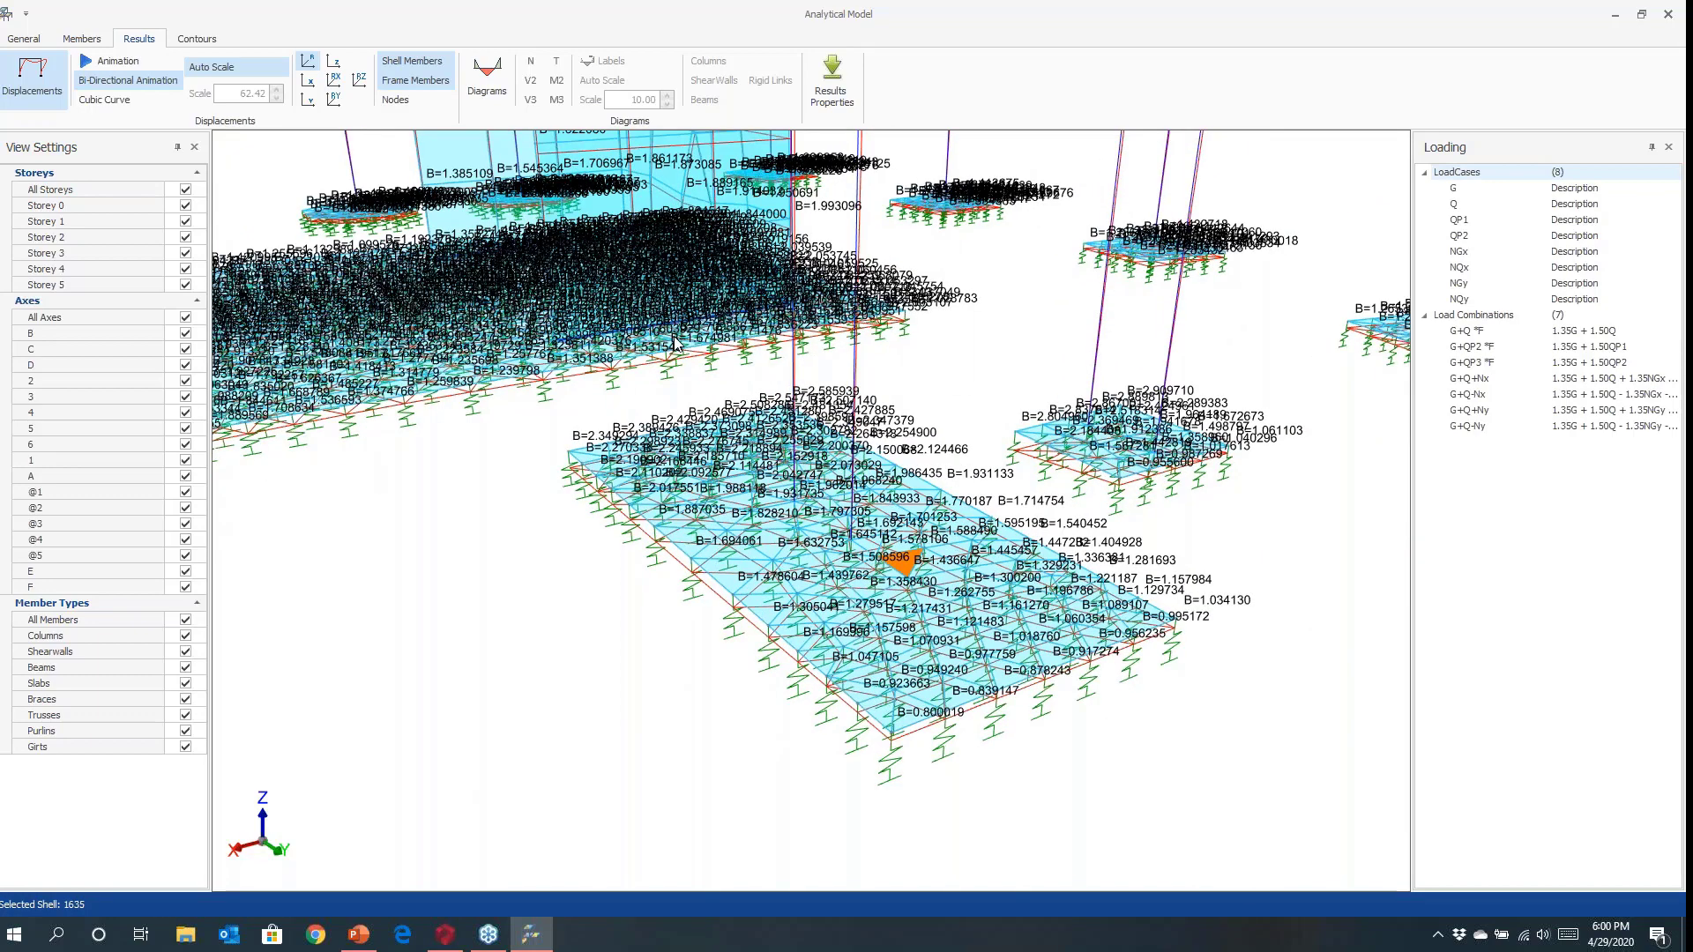
pyautogui.click(118, 61)
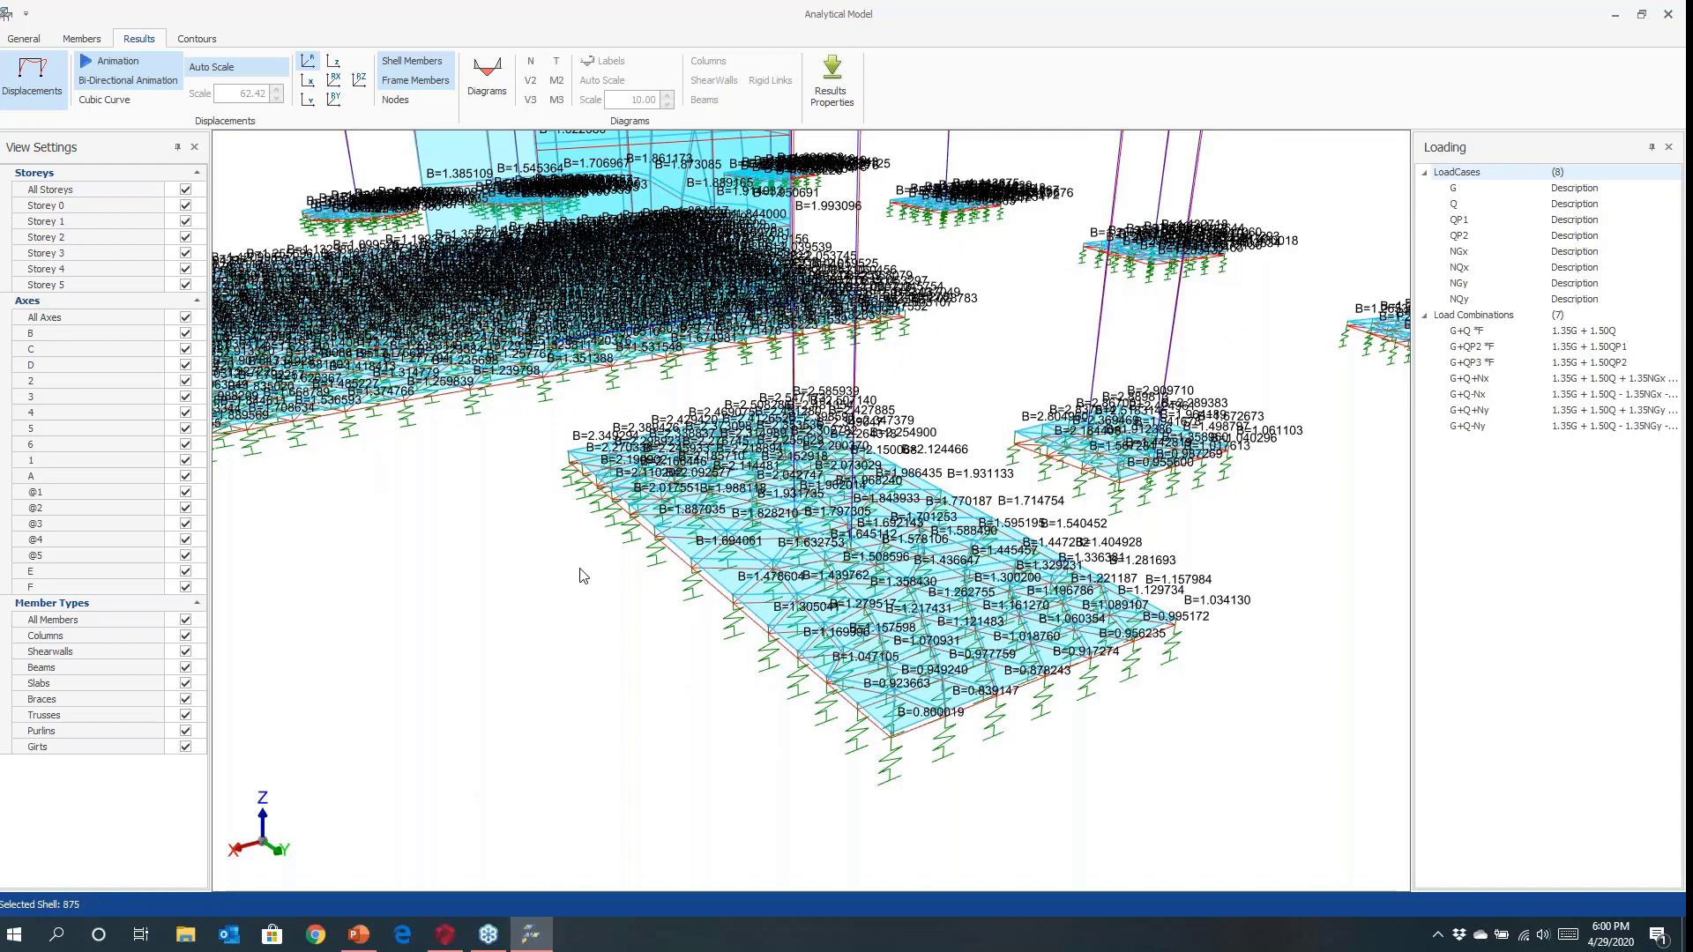
pyautogui.moveTo(692, 615); pyautogui.dragTo(558, 629, button='middle')
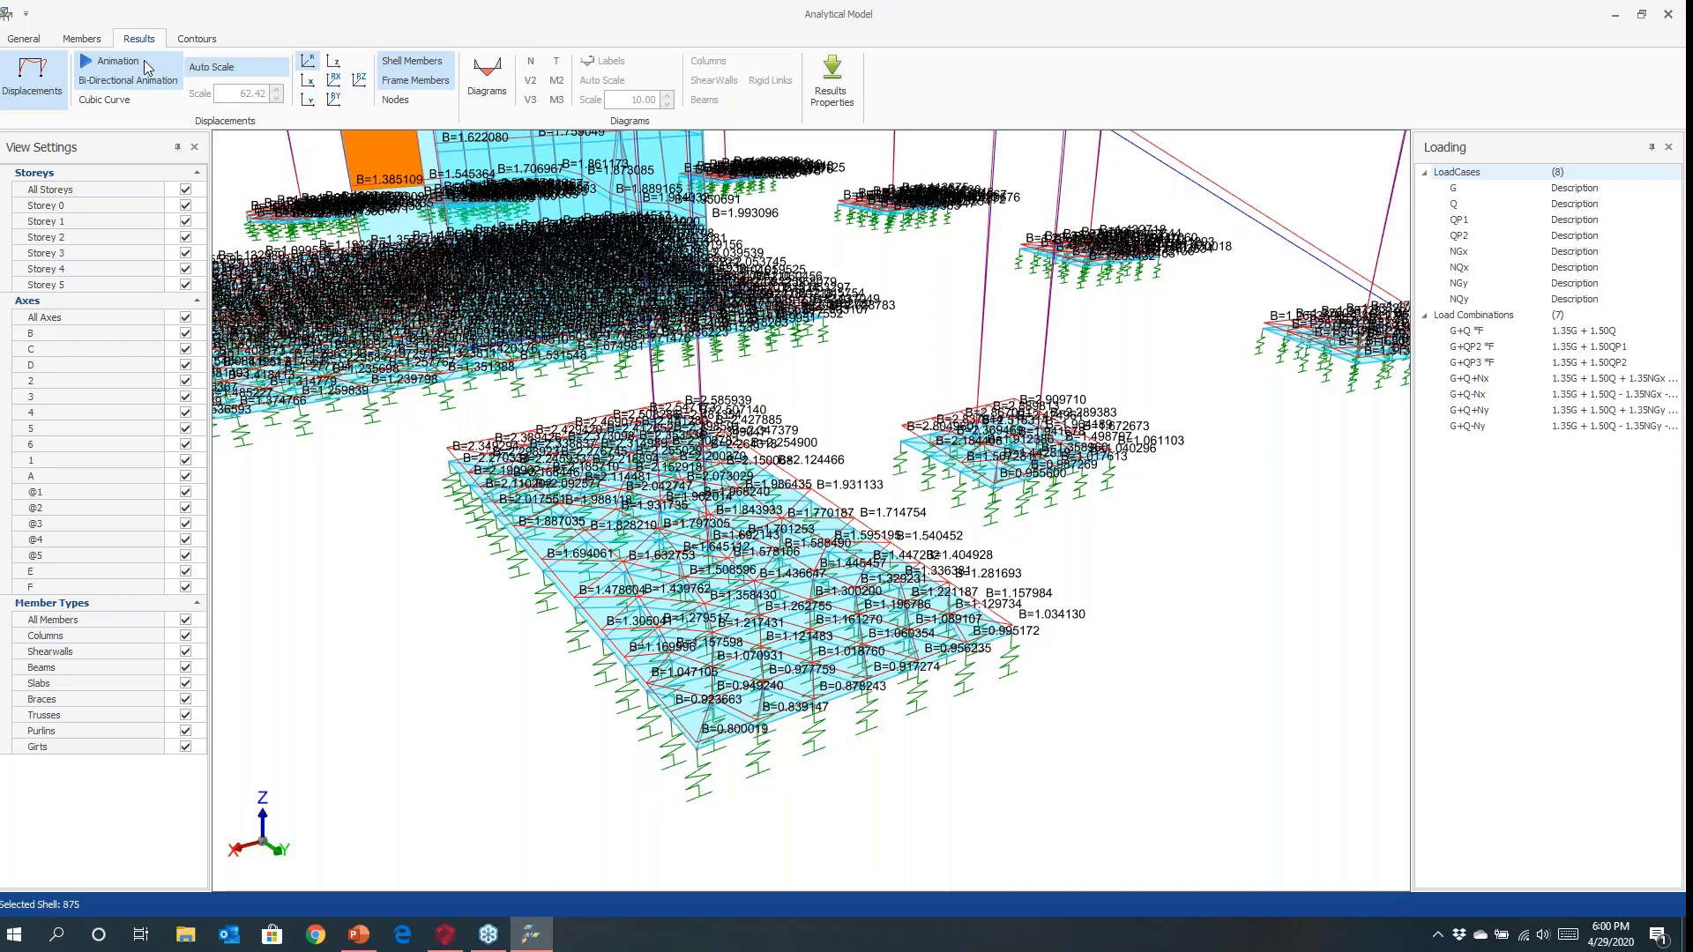
# Display the displacement contours, switch them from D-Y to vertical D-Z, and inspect them on the foundations.
pyautogui.click(192, 41)
pyautogui.click(22, 75)
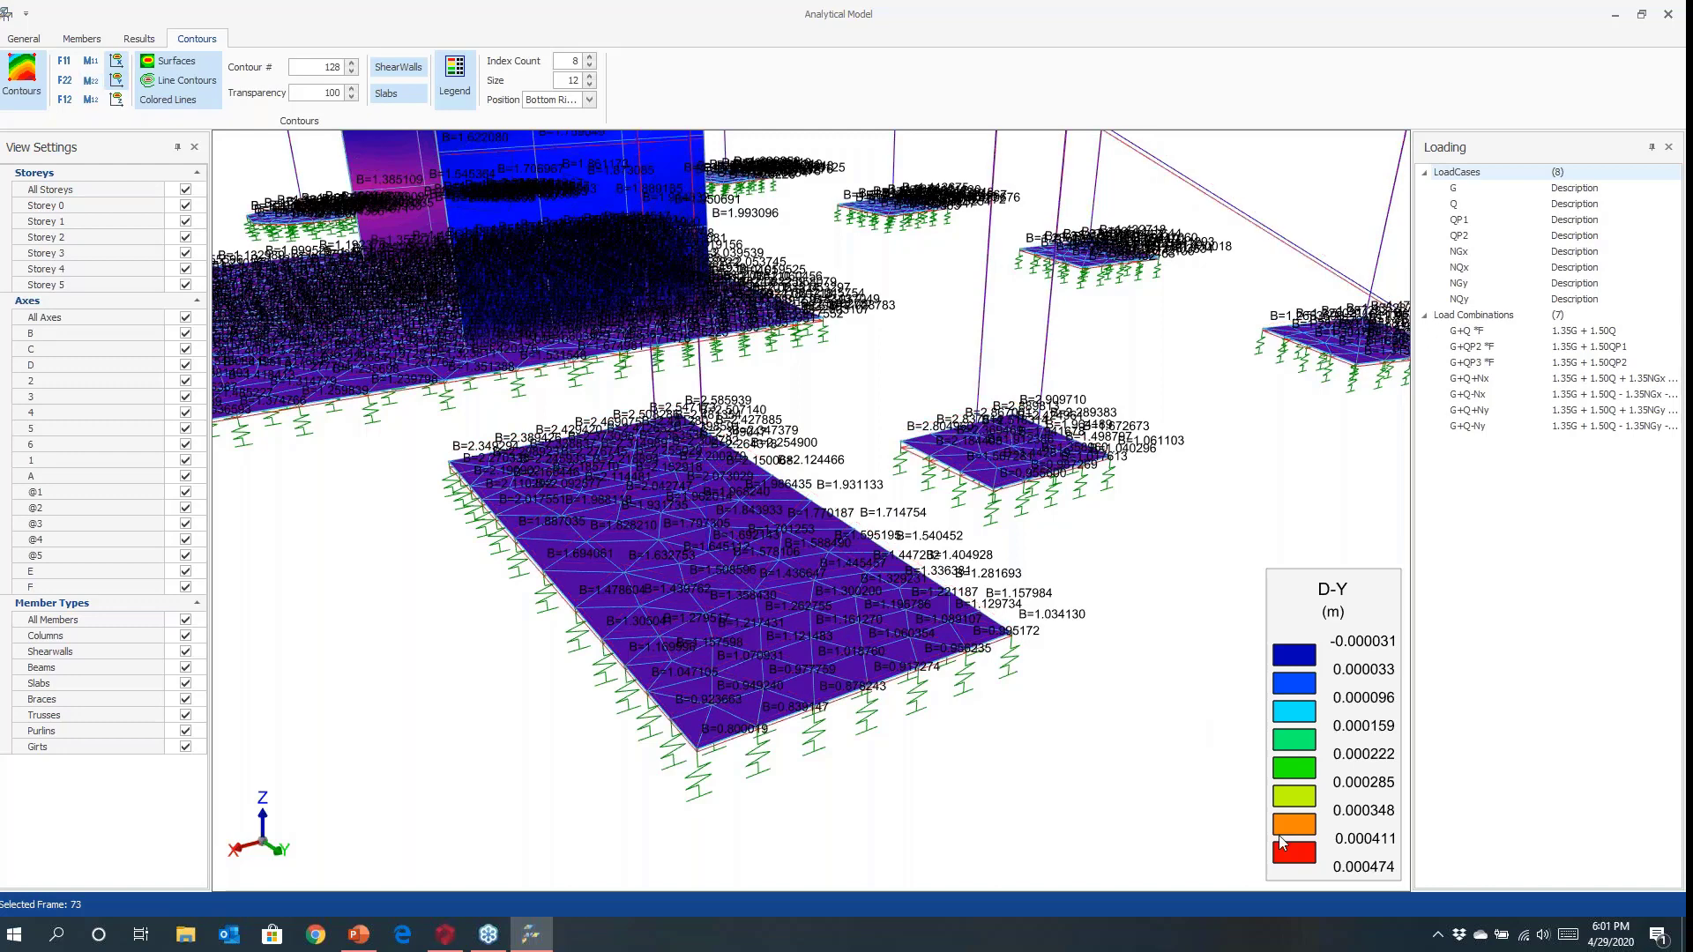
pyautogui.scroll(2, 864, 524)
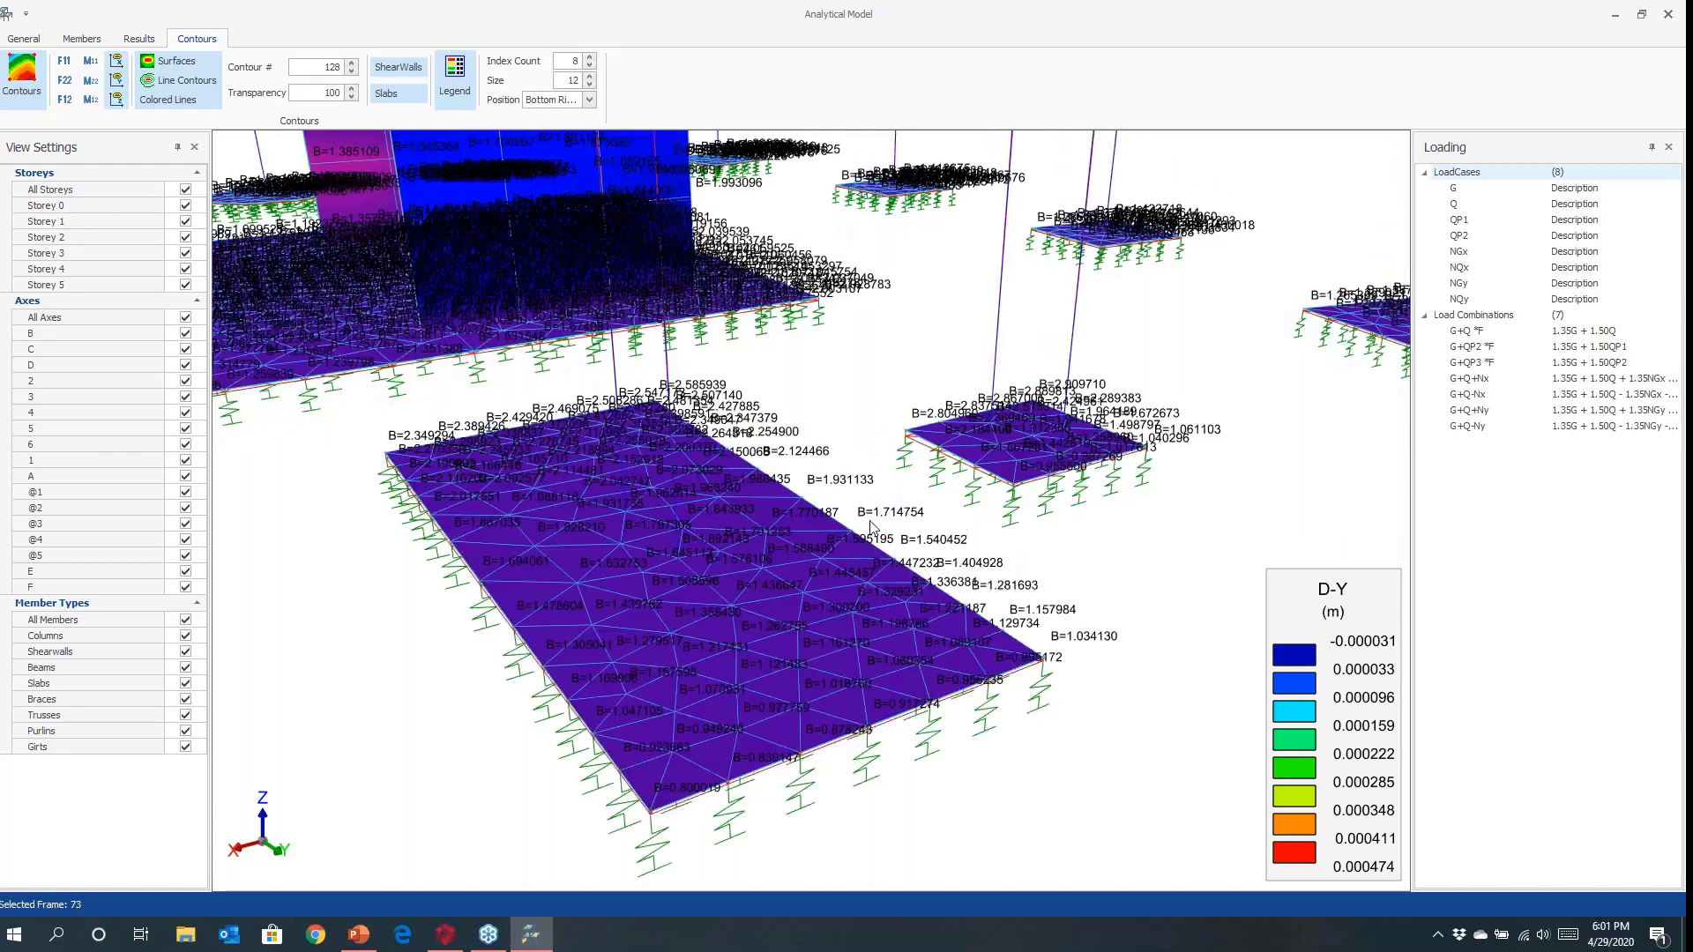
pyautogui.scroll(2, 873, 524)
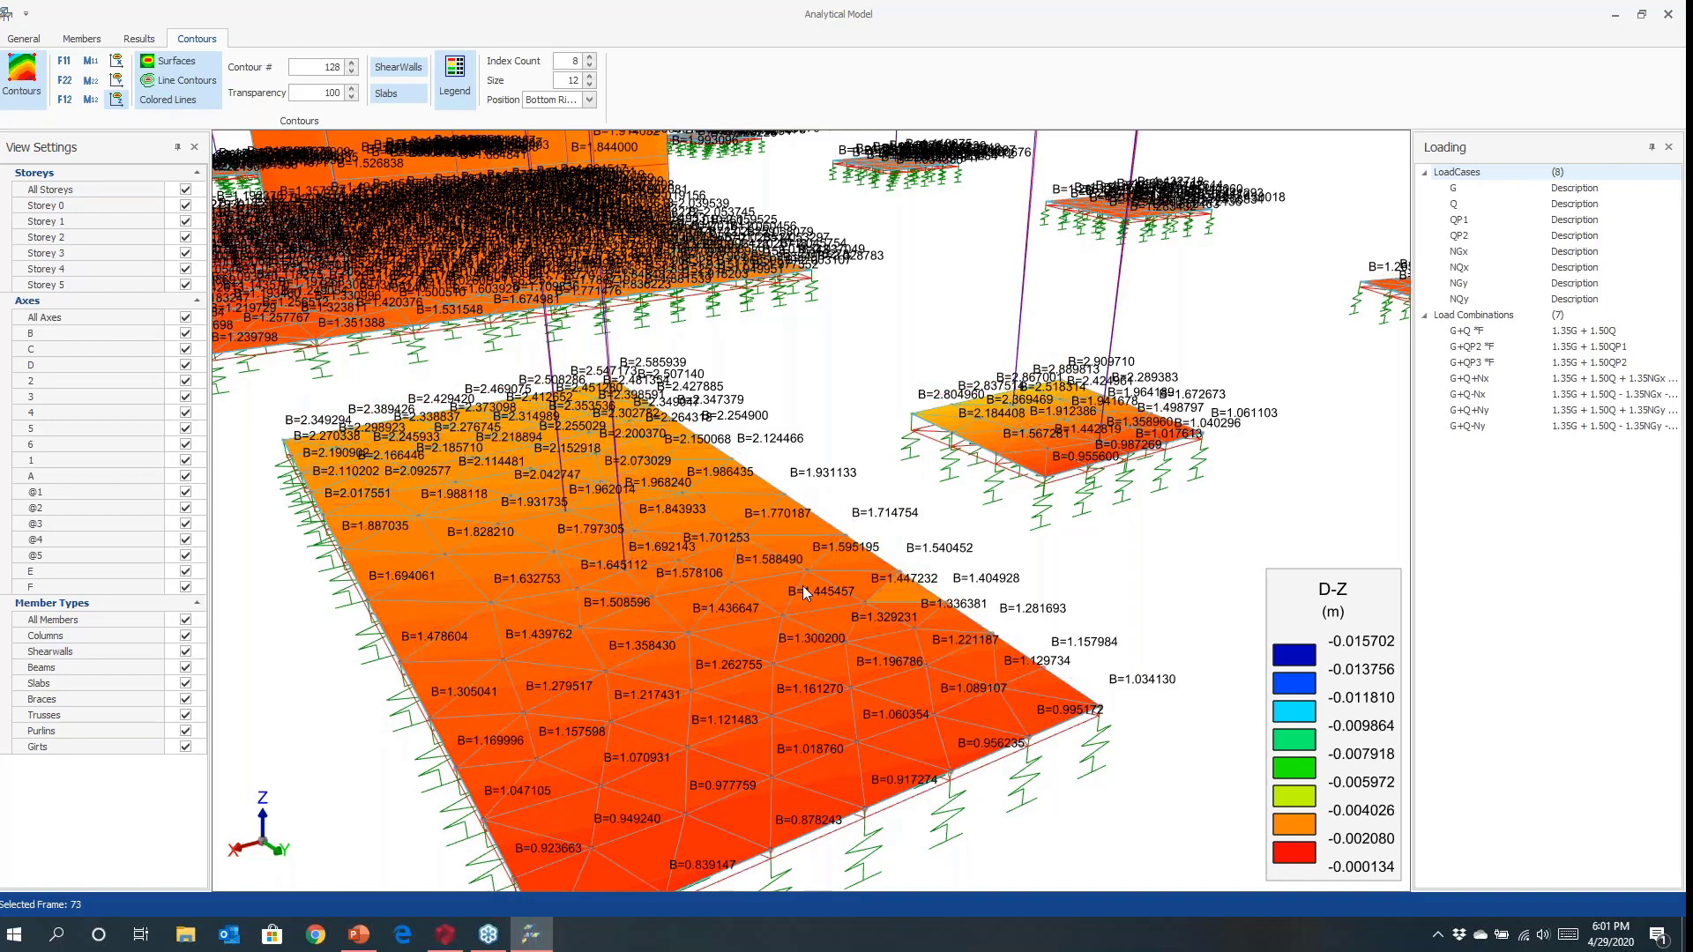
pyautogui.scroll(-5, 803, 586)
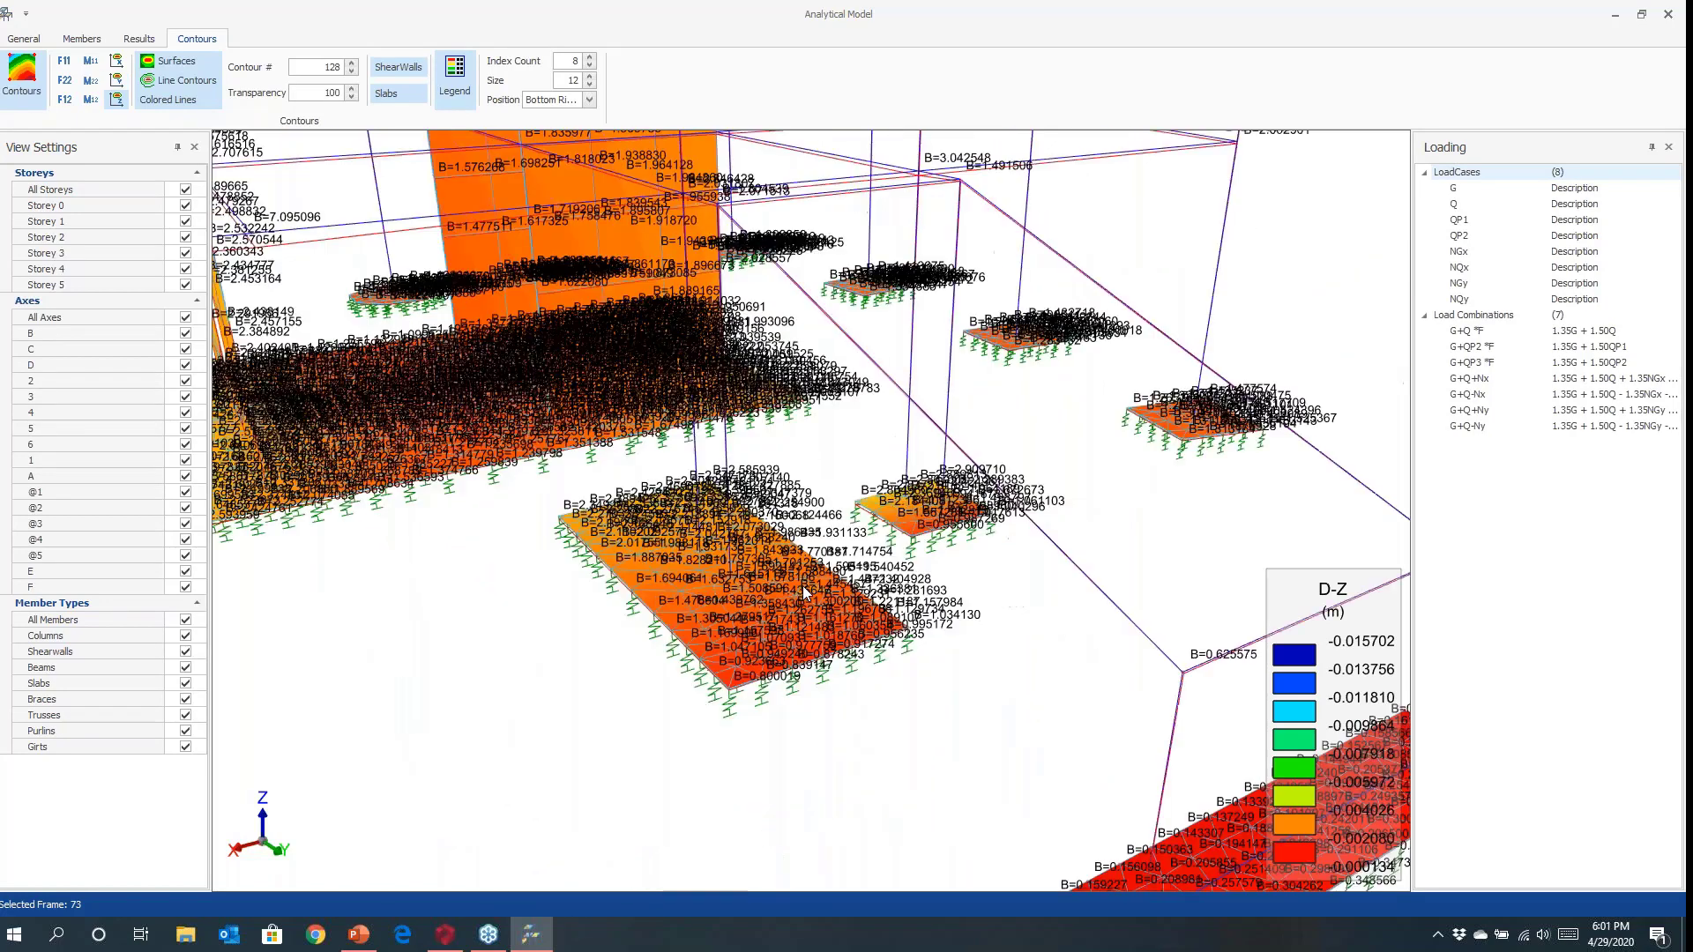
# View the D-Z contours across the whole building, and close the analytical model display and the building analysis dialog.
pyautogui.scroll(-2, 802, 586)
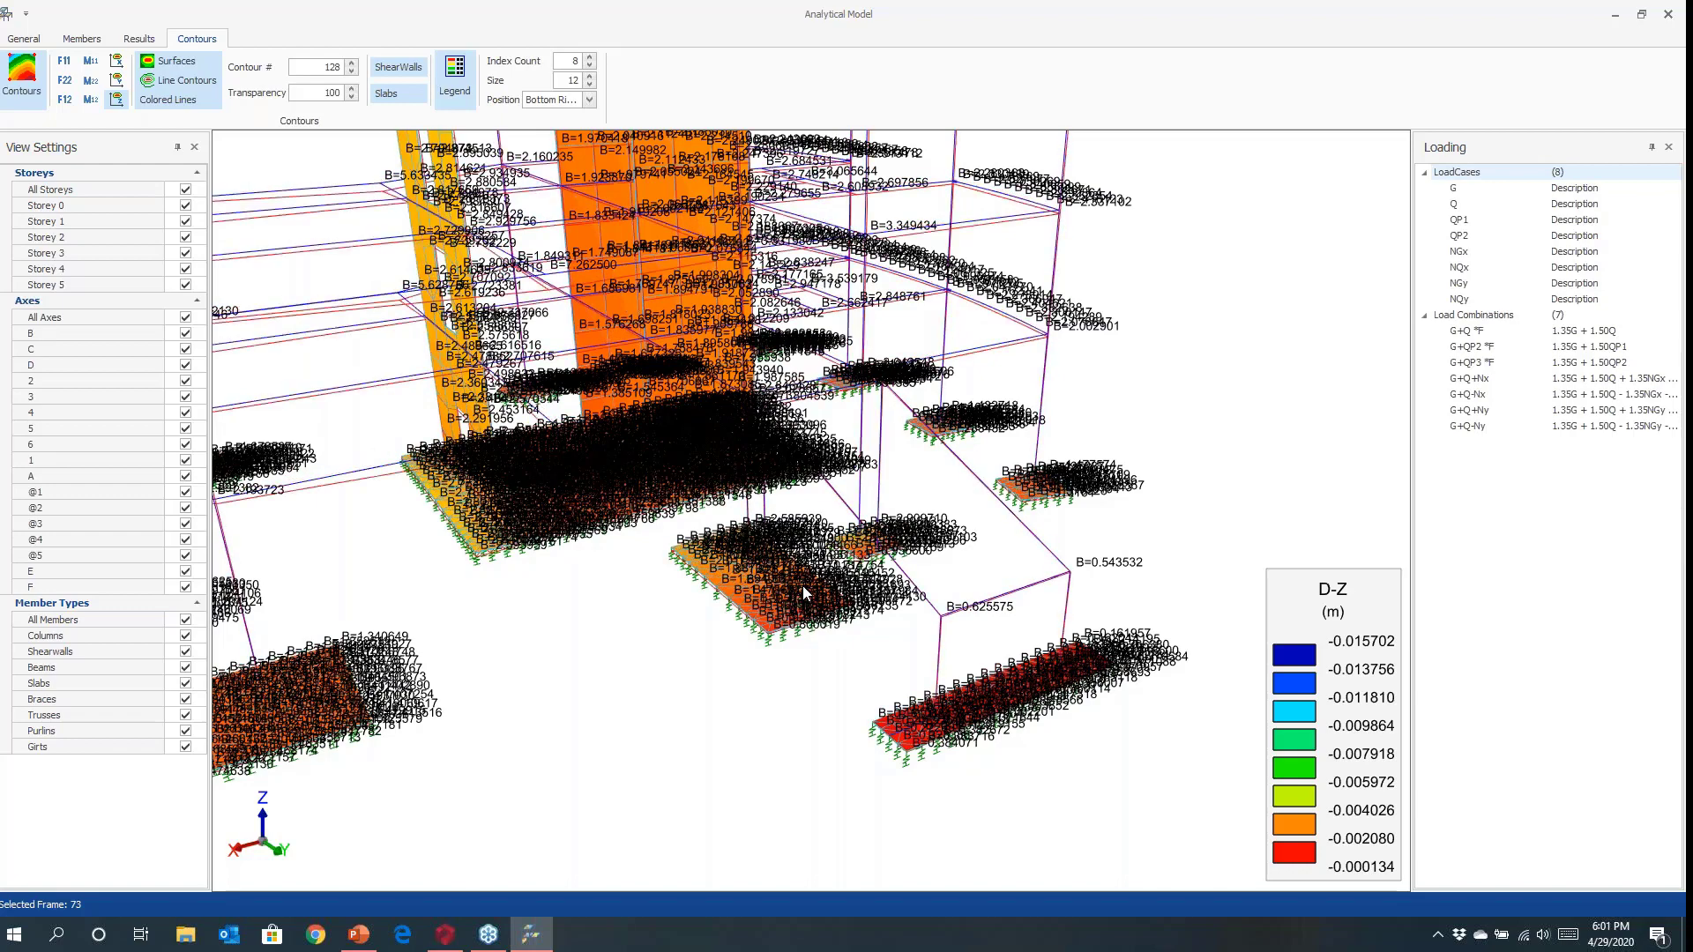
pyautogui.scroll(-2, 626, 679)
pyautogui.scroll(-1, 697, 729)
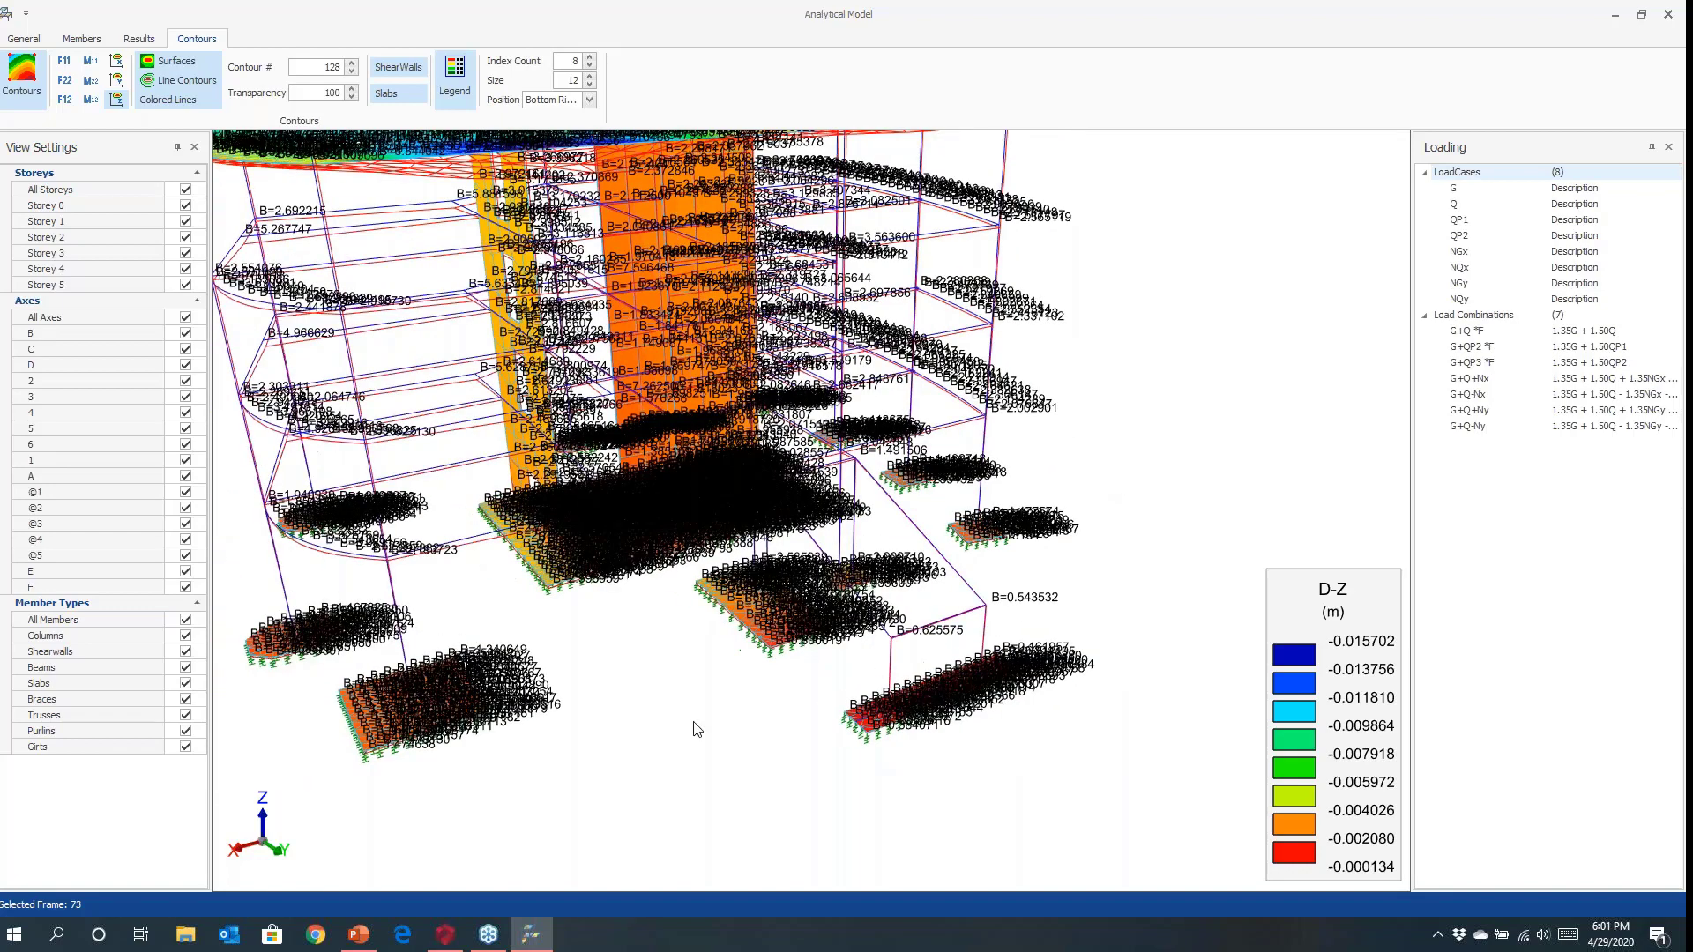
pyautogui.scroll(-1, 698, 732)
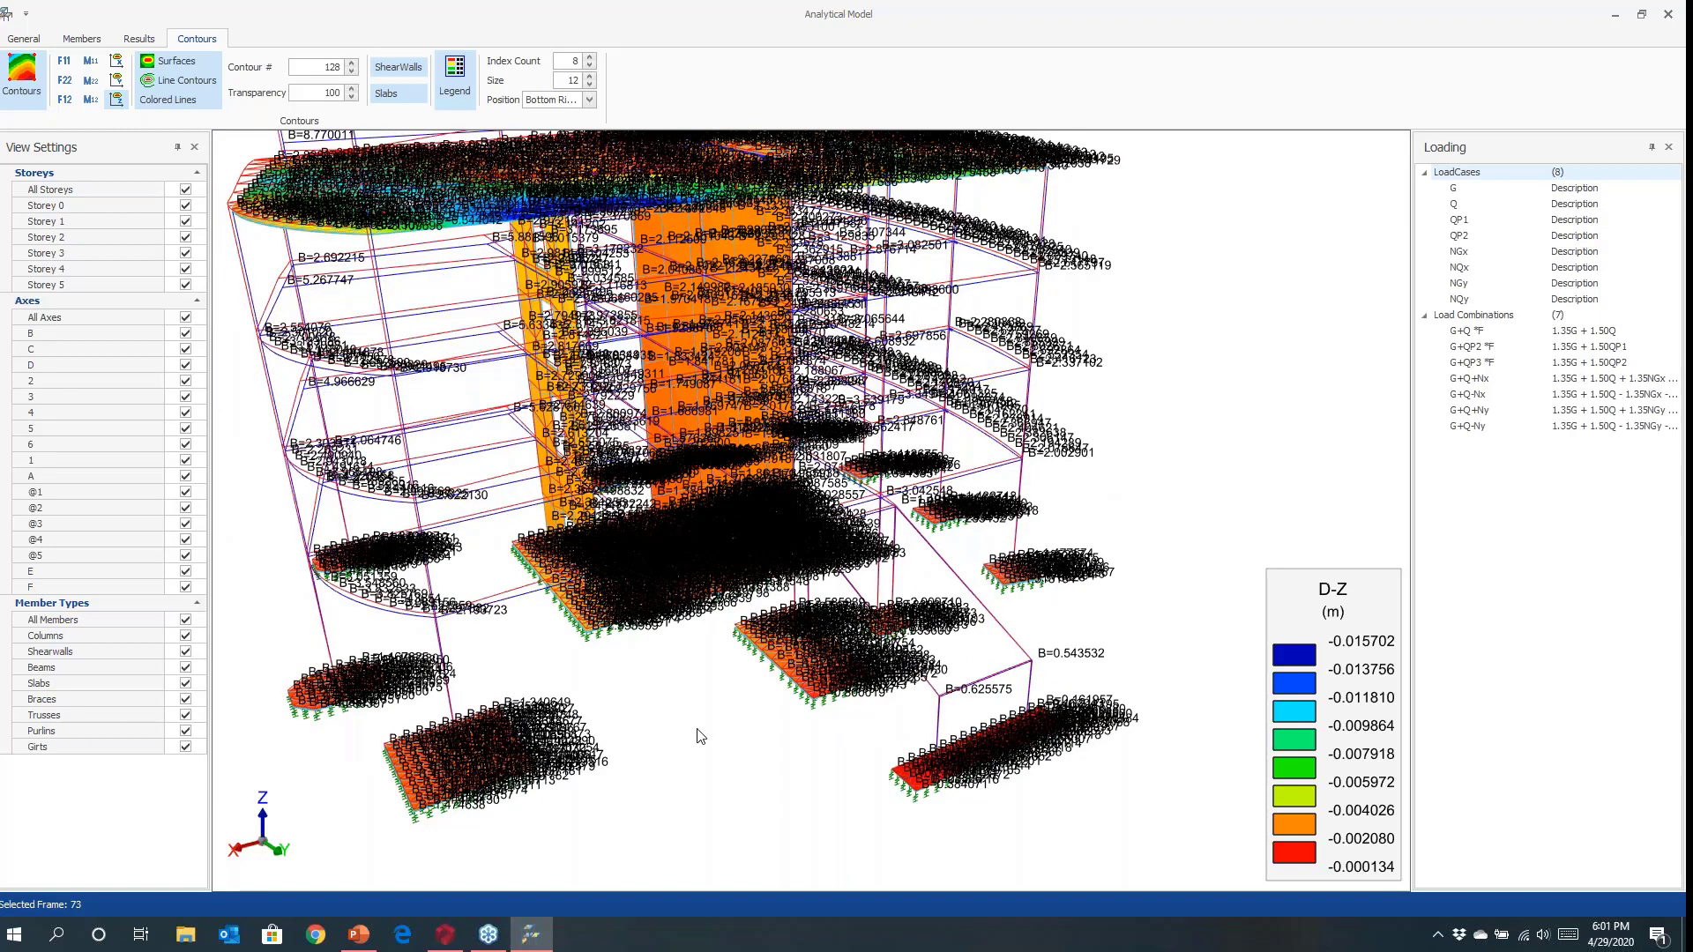
pyautogui.click(1669, 15)
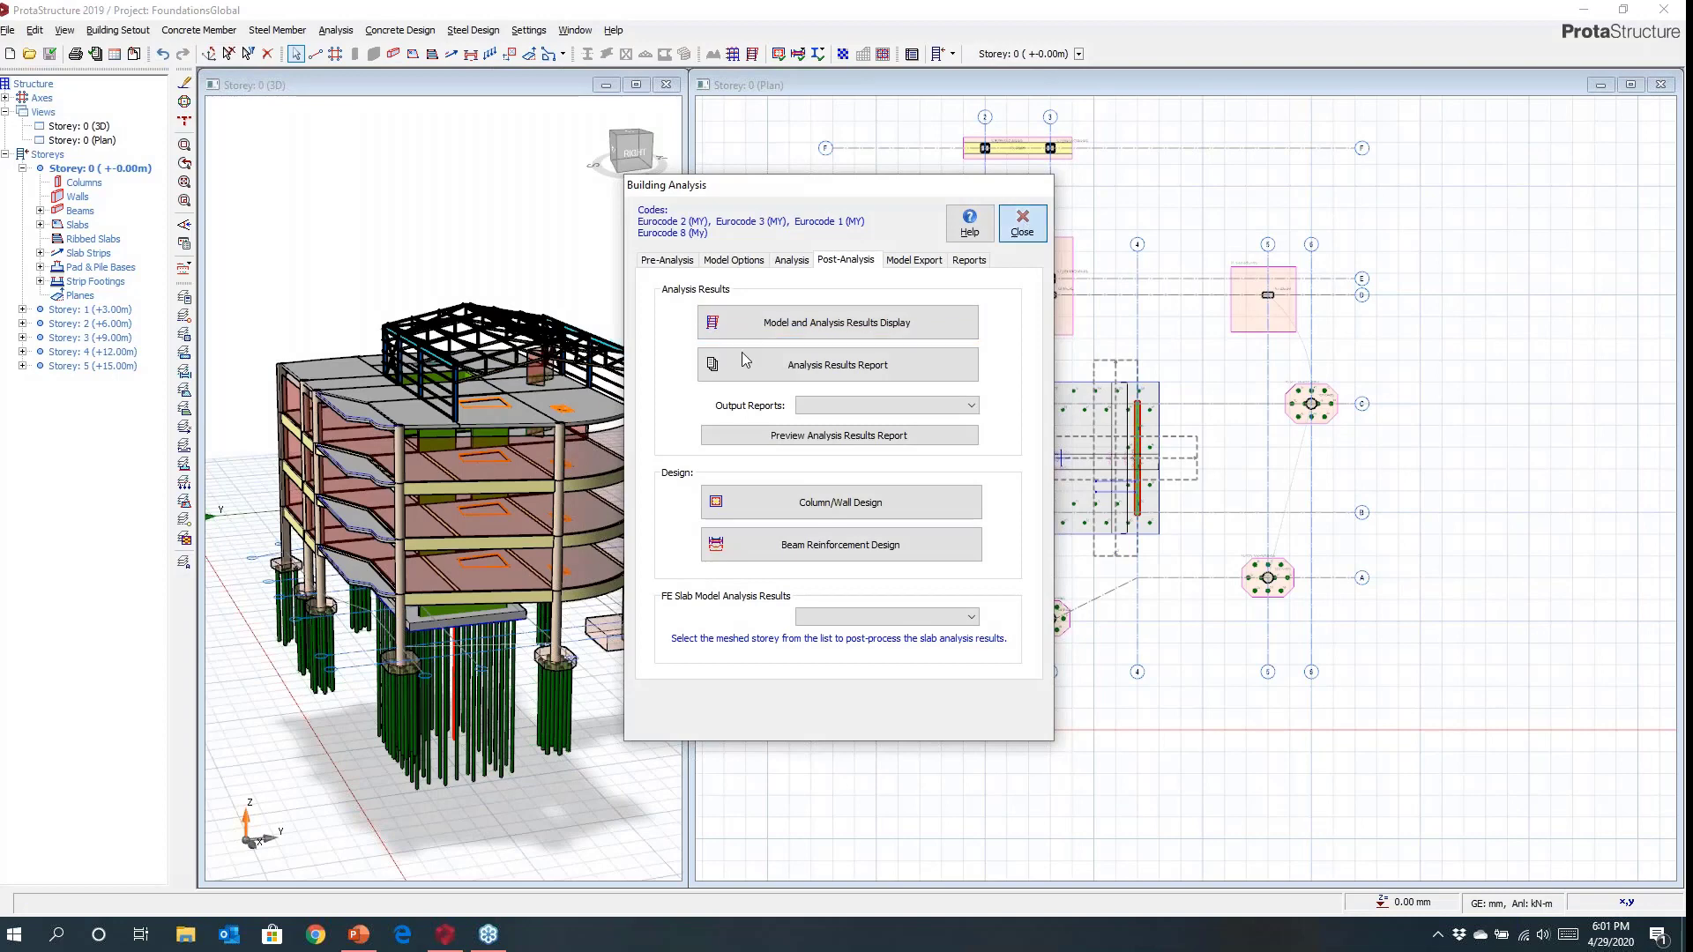
pyautogui.click(1022, 222)
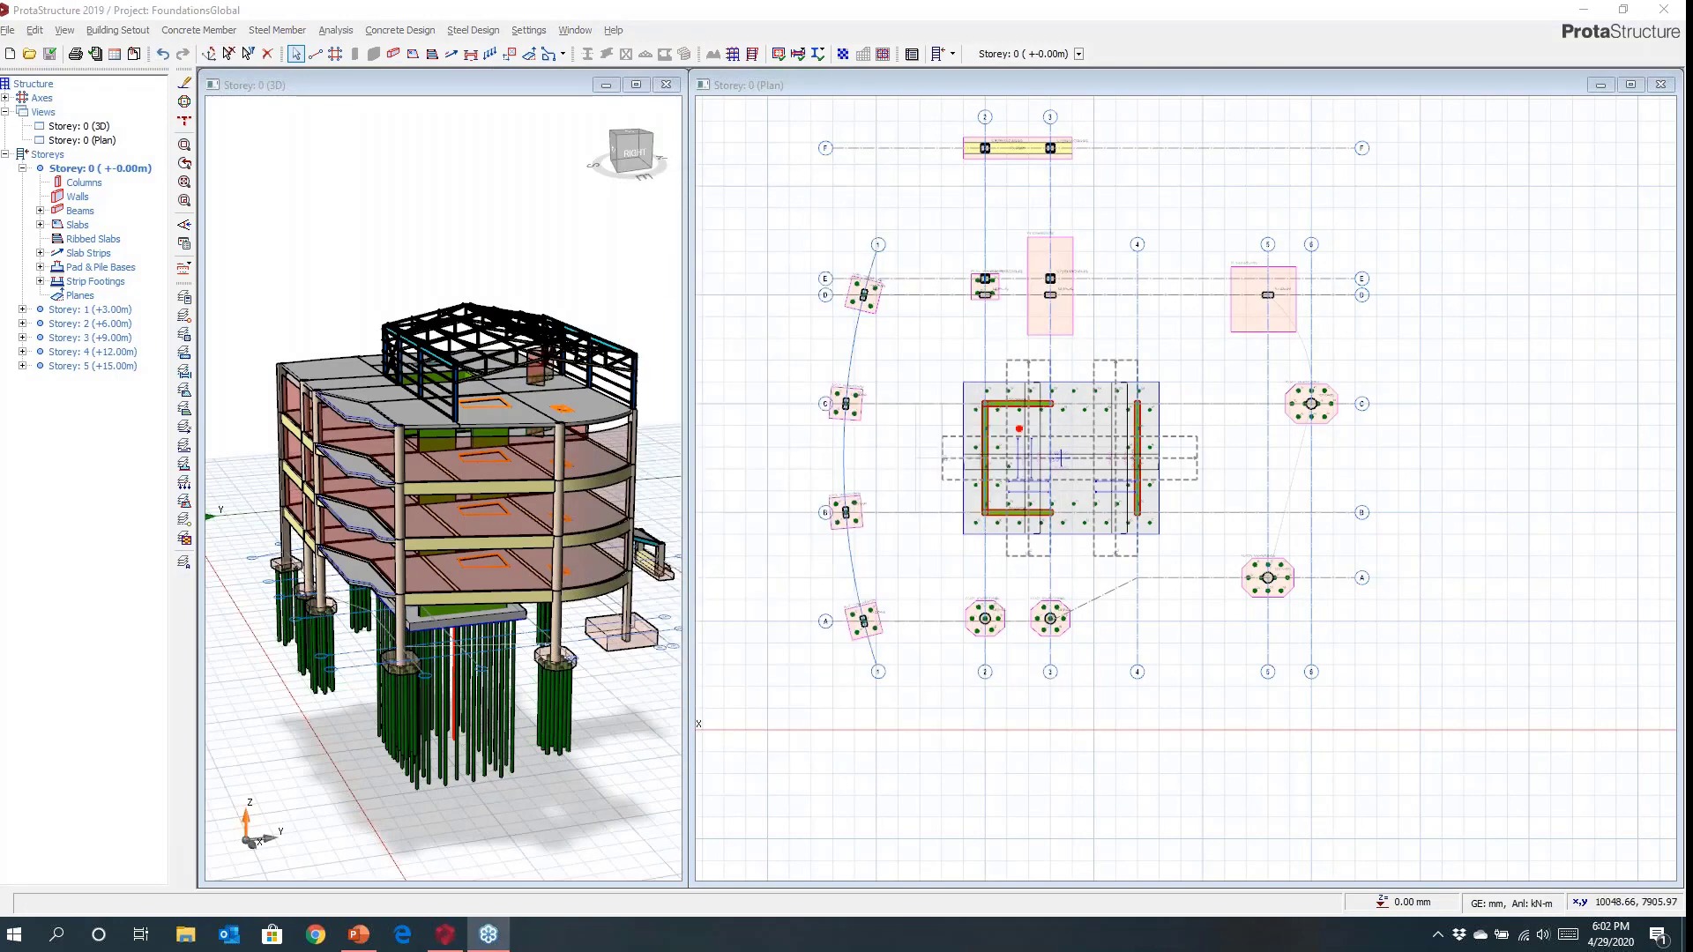
# Switch to the PowerPoint webinar presentation, start the slide show from the current slide, and advance to the "Today we covered a lot of ground" slide.
pyautogui.click(358, 936)
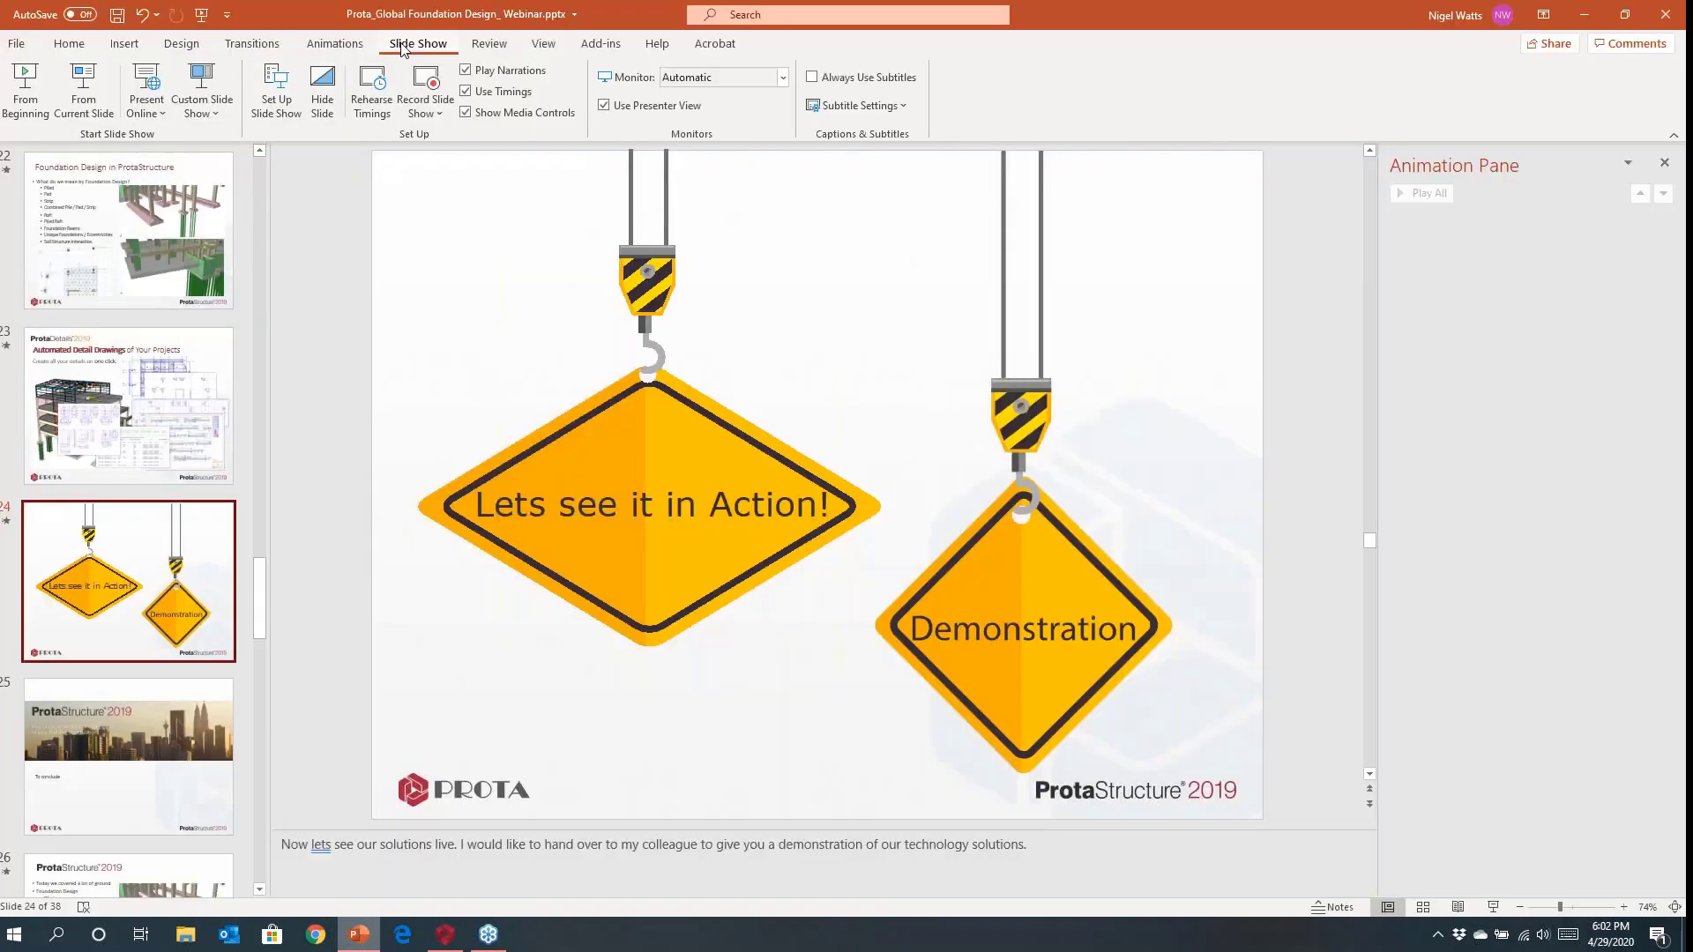
pyautogui.click(84, 113)
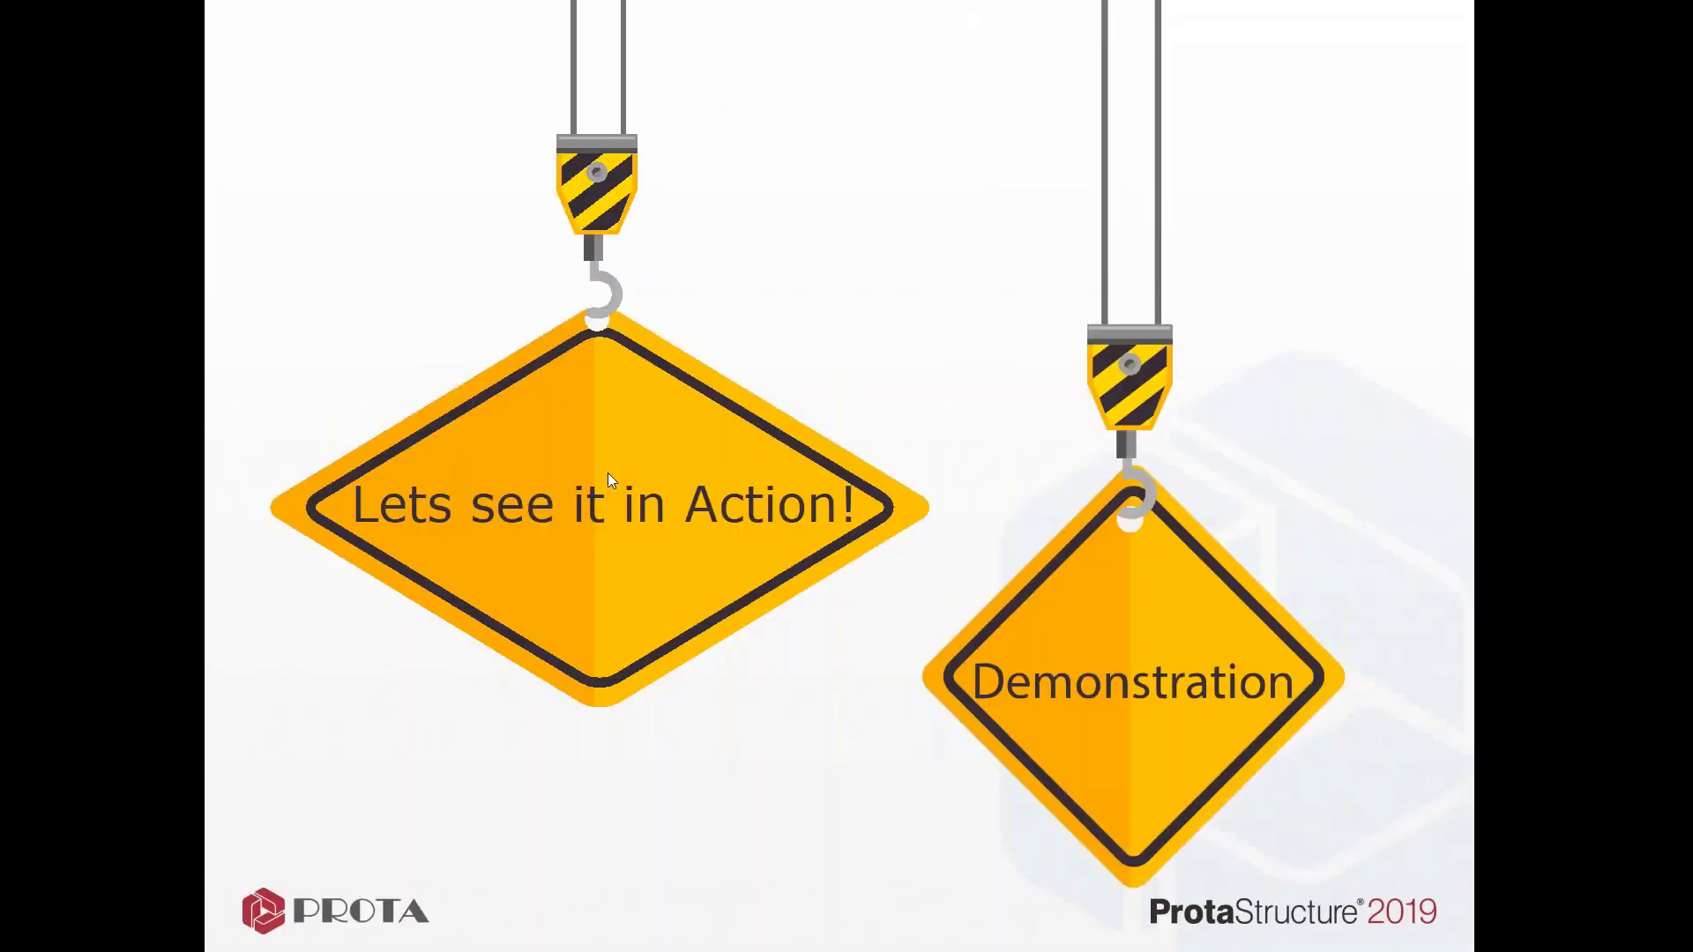
pyautogui.click(608, 474)
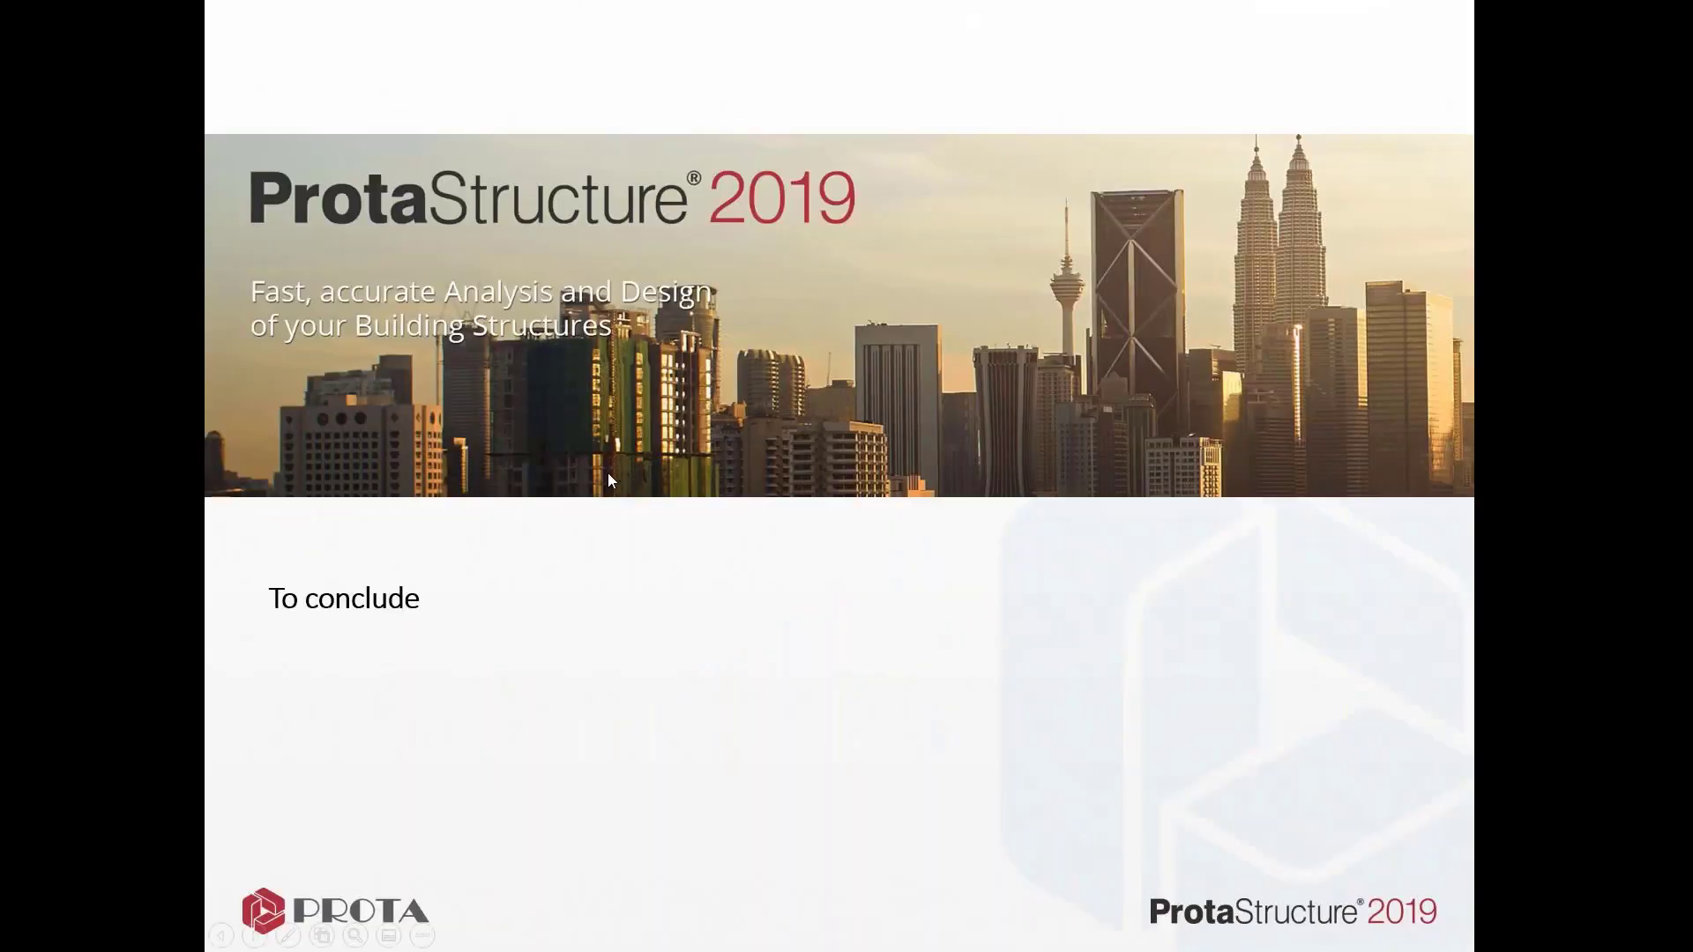
pyautogui.click(610, 479)
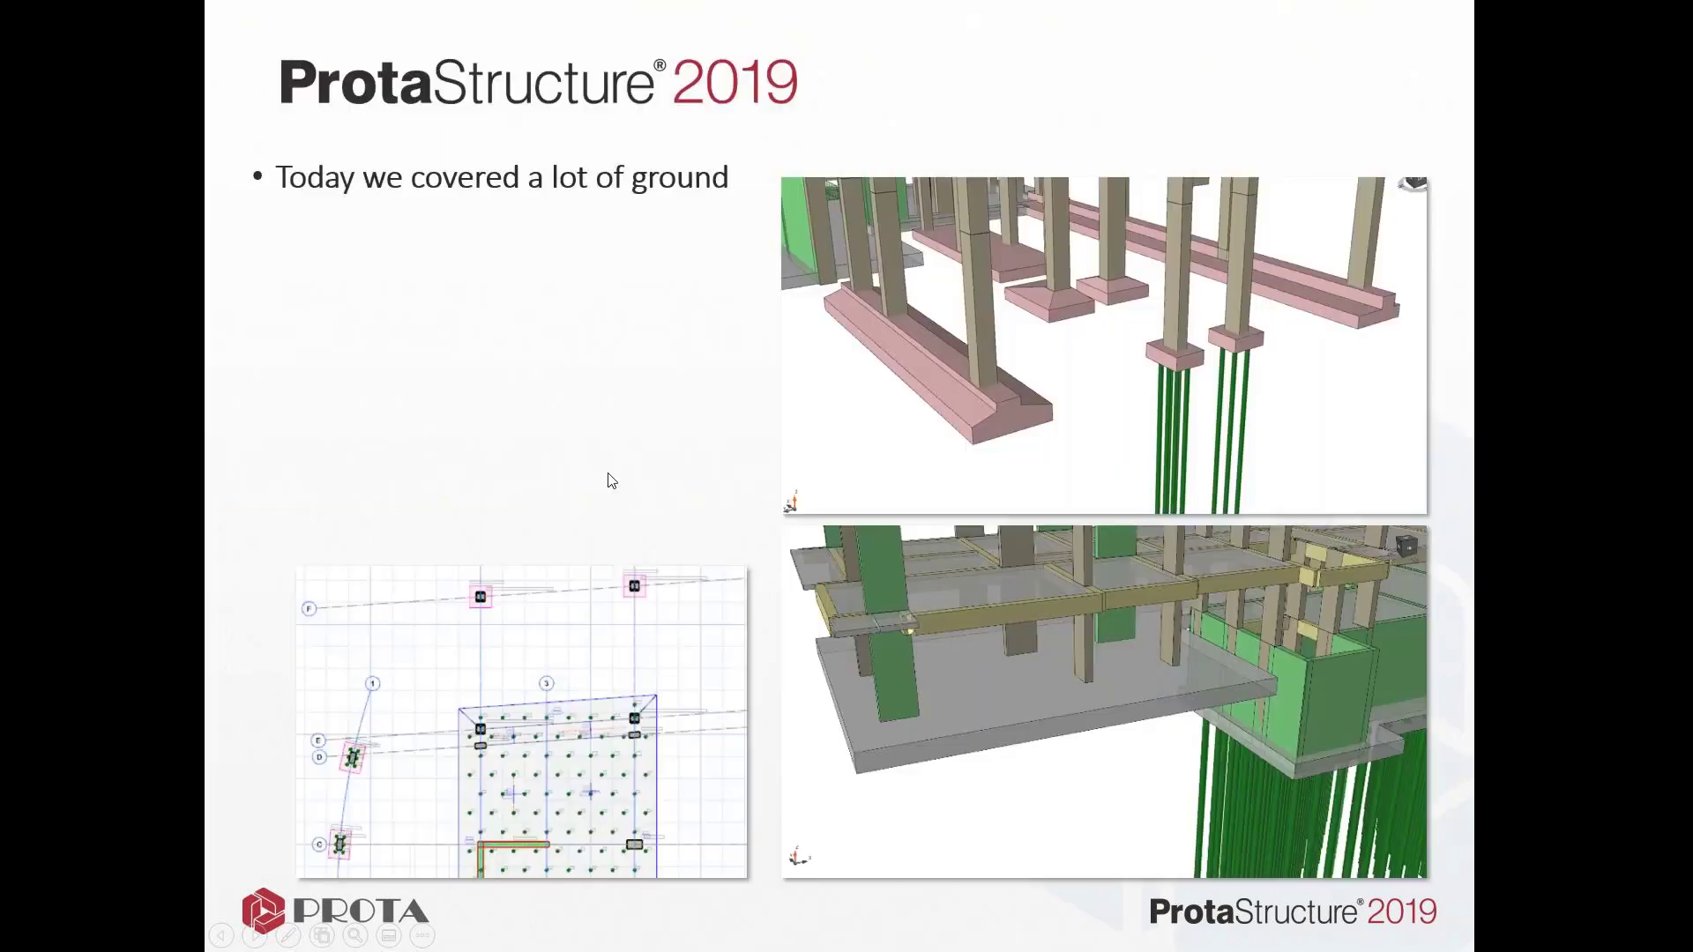